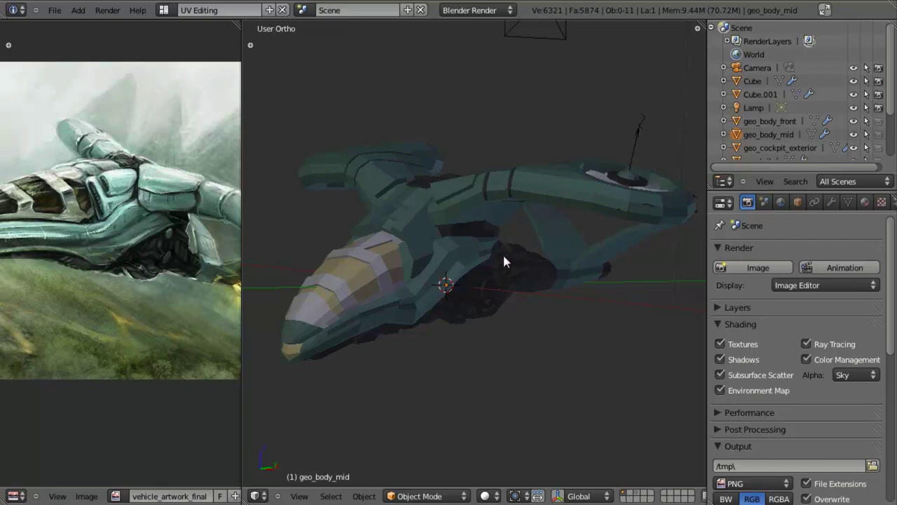
Step: Open geo_body_mid for mesh editing in the right orthographic view, framed on the rear fuselage, with all geometry deselected
middle_drag(610, 276, 499, 242)
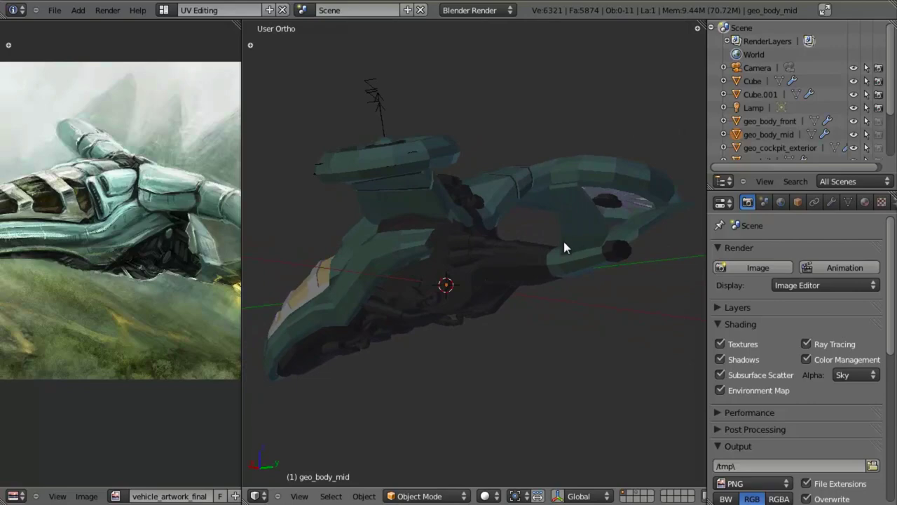
key(KP_3)
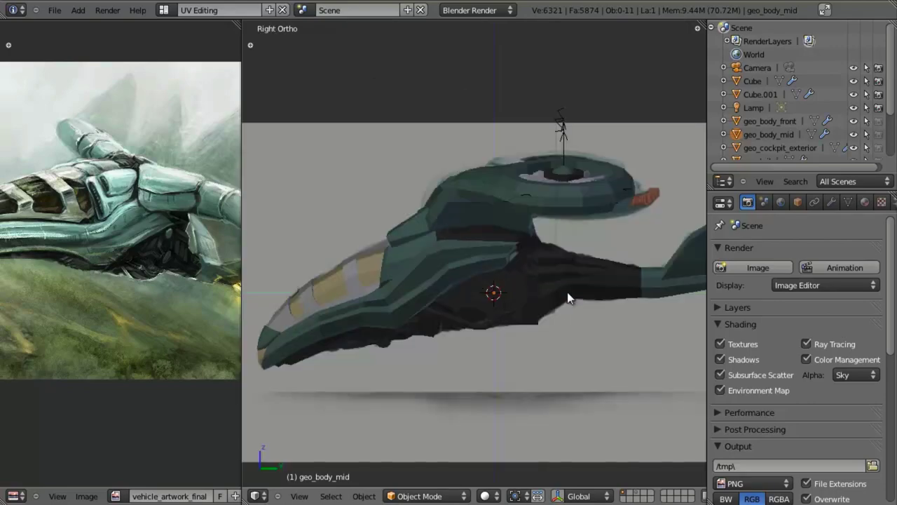
scroll(463, 246, up, 5)
key(z)
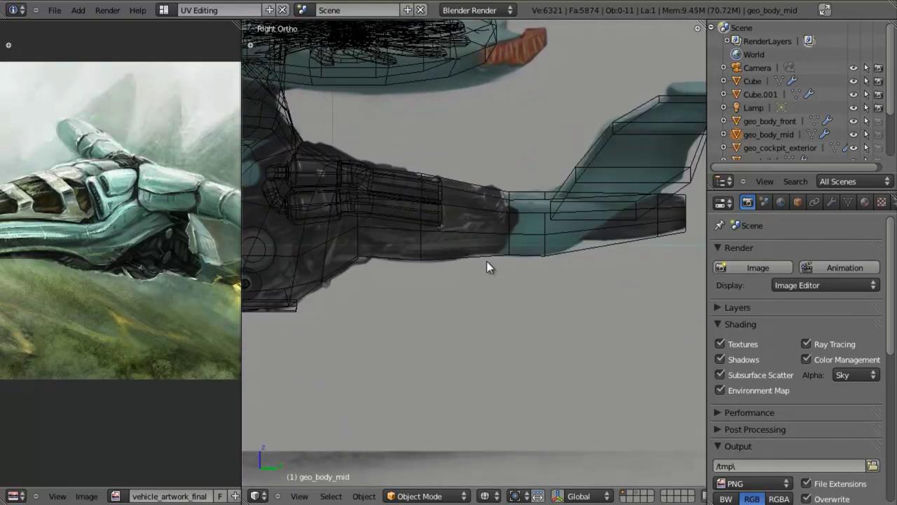
scroll(488, 267, up, 3)
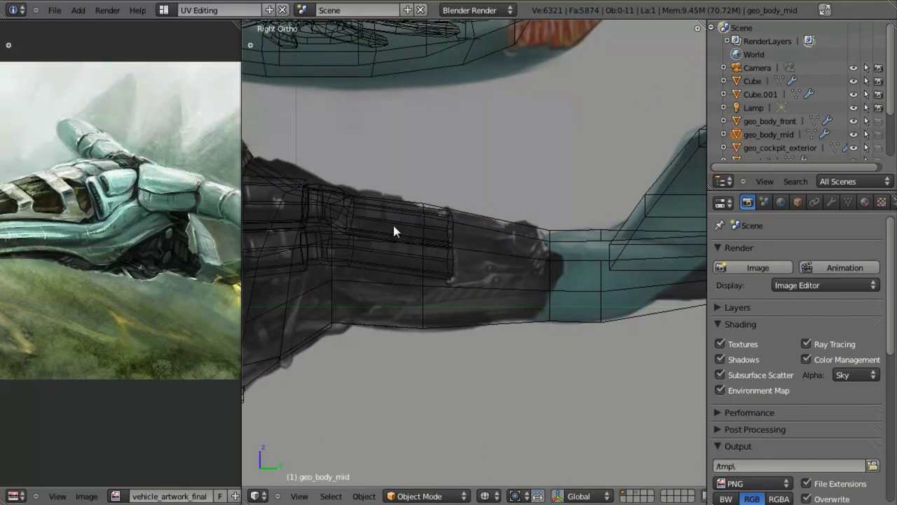
shift+middle_drag(393, 225, 471, 204)
right_click(370, 197)
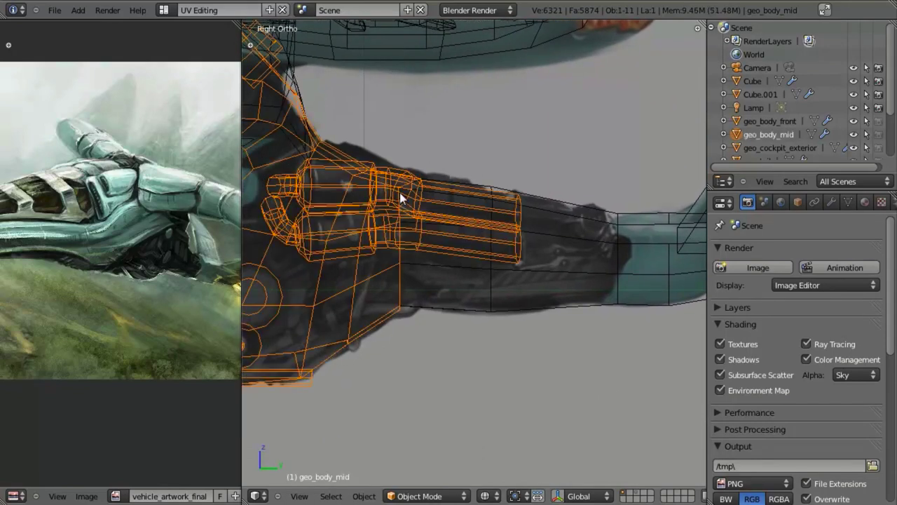
key(Tab)
key(z)
key(a)
key(a)
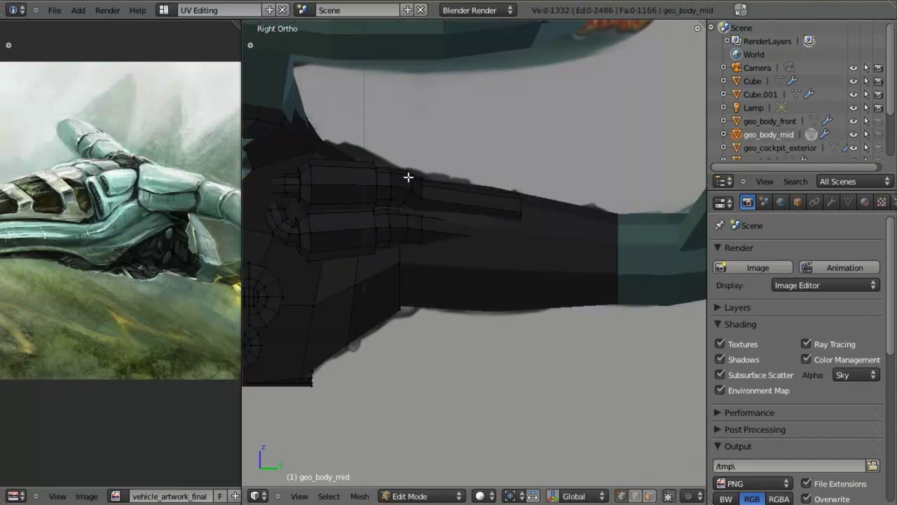
Step: Select the two connected engine pipes, compare their rear ends with the side reference in wireframe, and deselect them
key(l)
key(l)
key(z)
shift+middle_drag(576, 278, 510, 273)
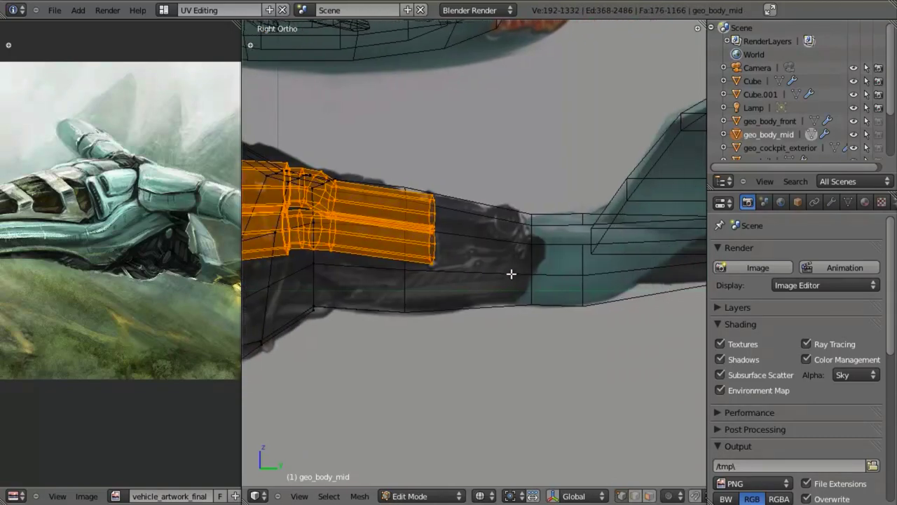
scroll(511, 274, up, 5)
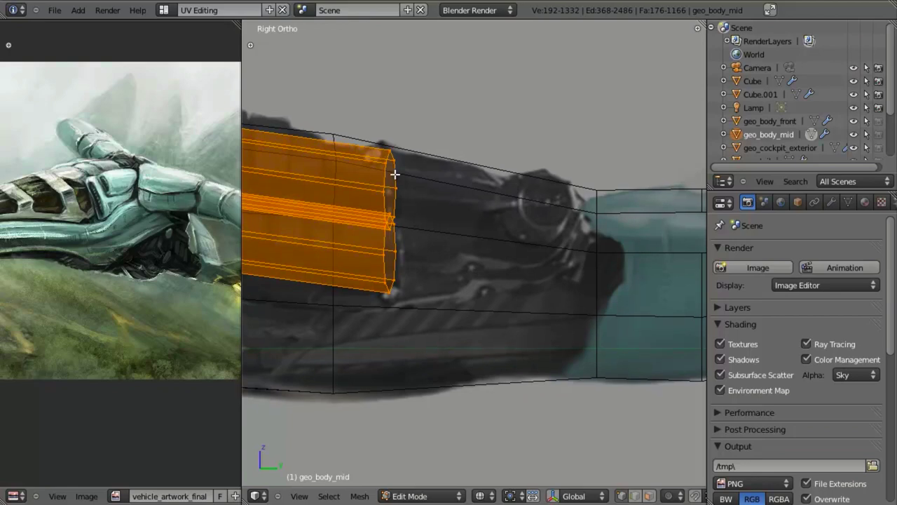
key(a)
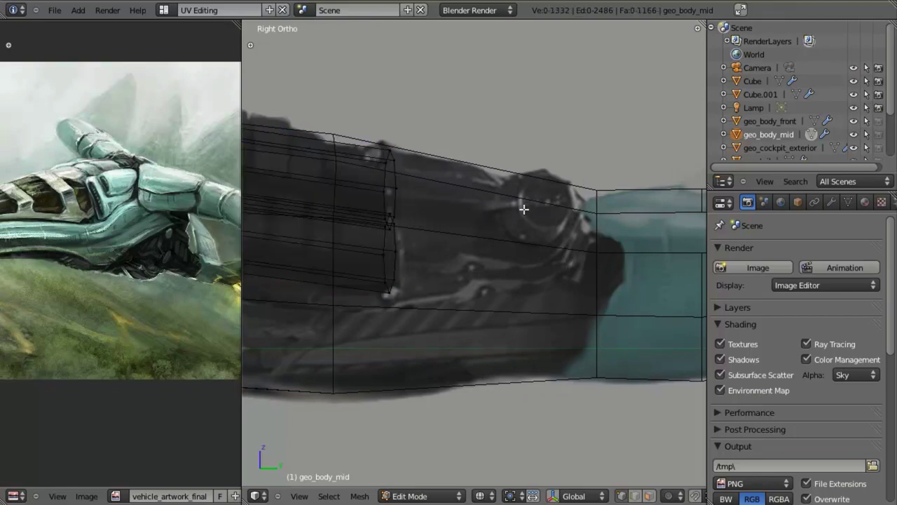
Step: Leave mesh editing and switch to an empty layer to show only the top reference of the rear fuselage
scroll(523, 208, down, 2)
key(KP_7)
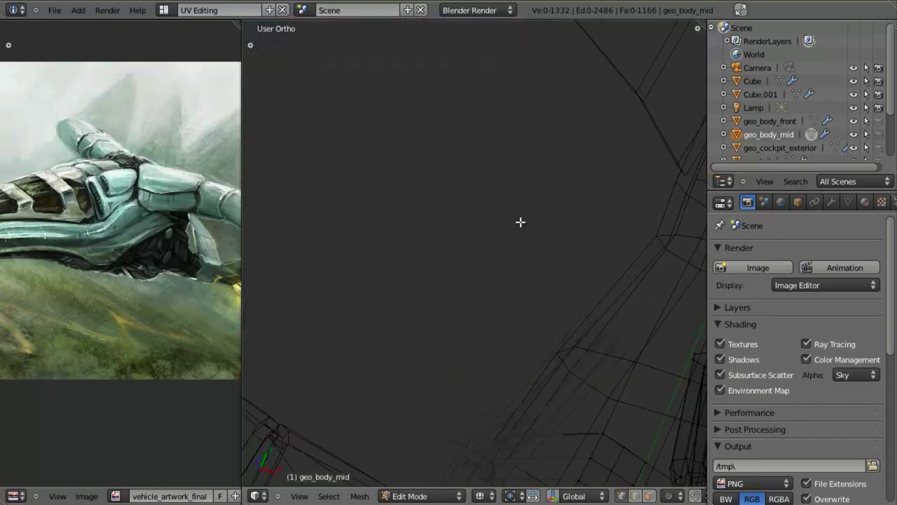
key(KP_7)
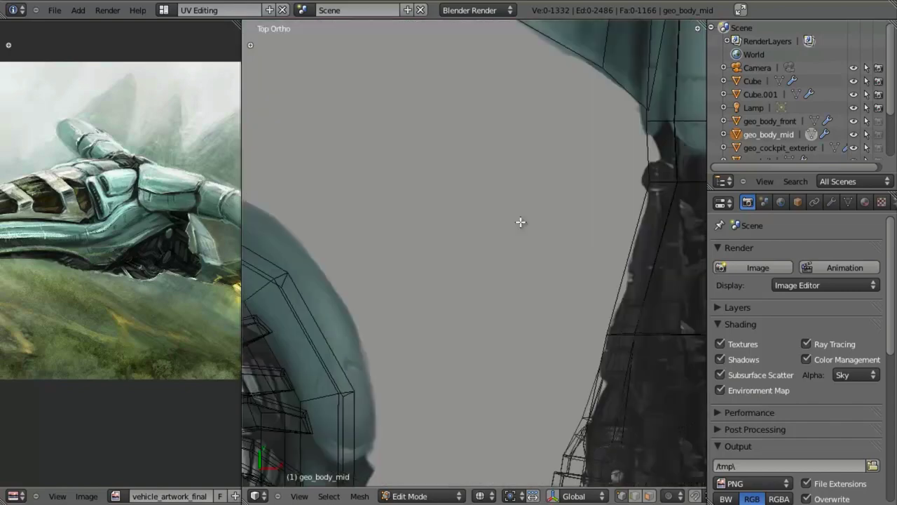
shift+middle_drag(549, 290, 293, 311)
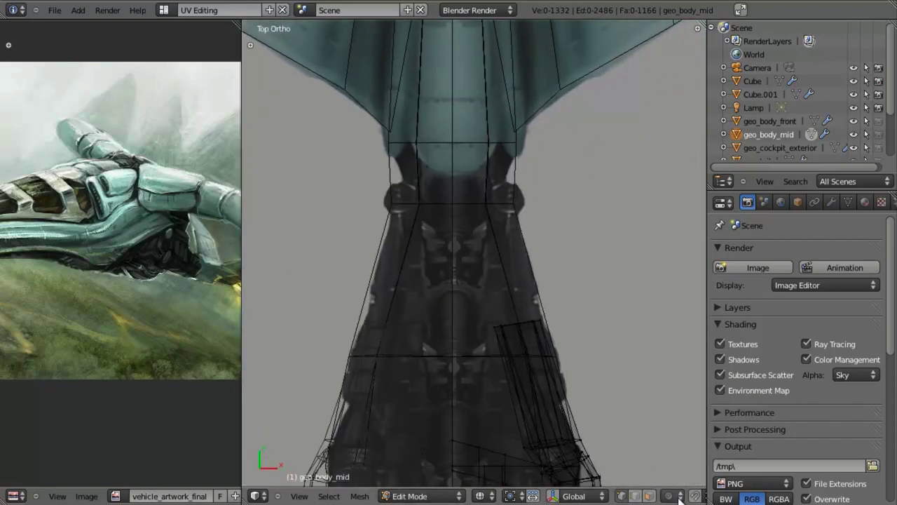
key(Tab)
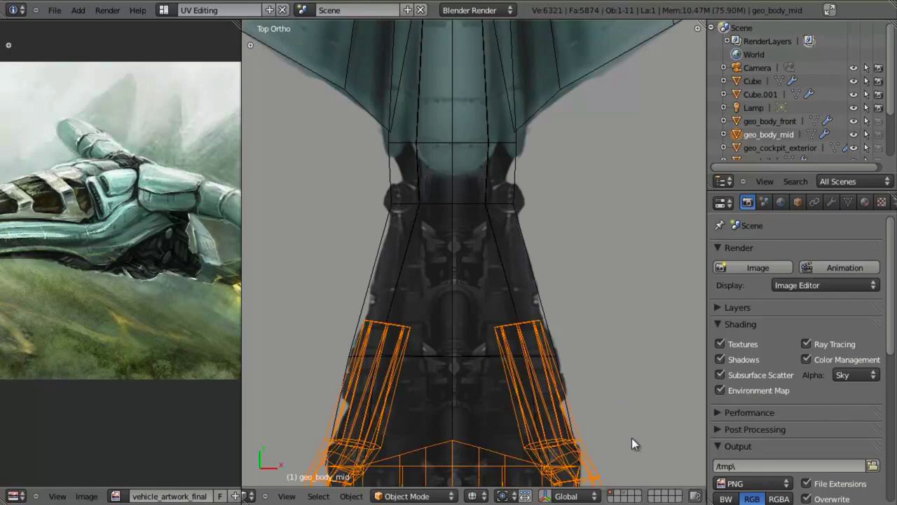
click(617, 496)
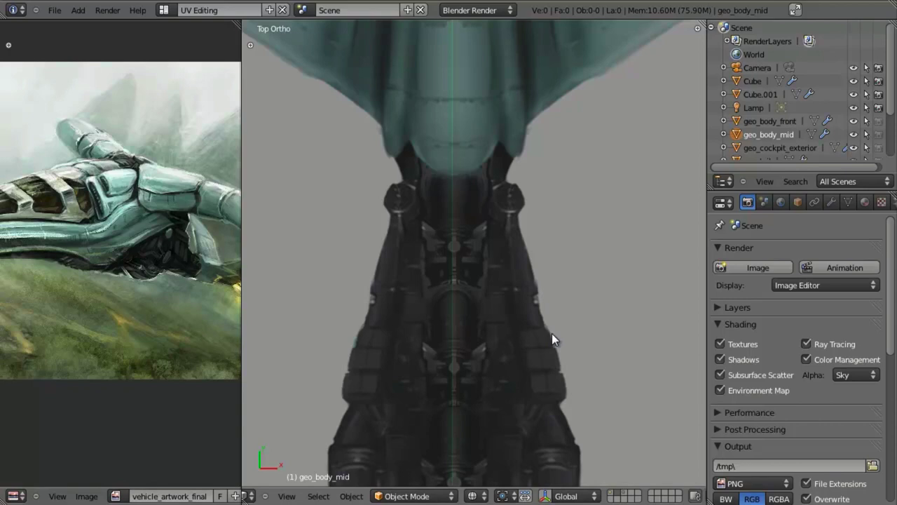
Step: Maximize the 3D view, expand the background image settings, and set the top reference image's opacity to 1.000
key(shift+space)
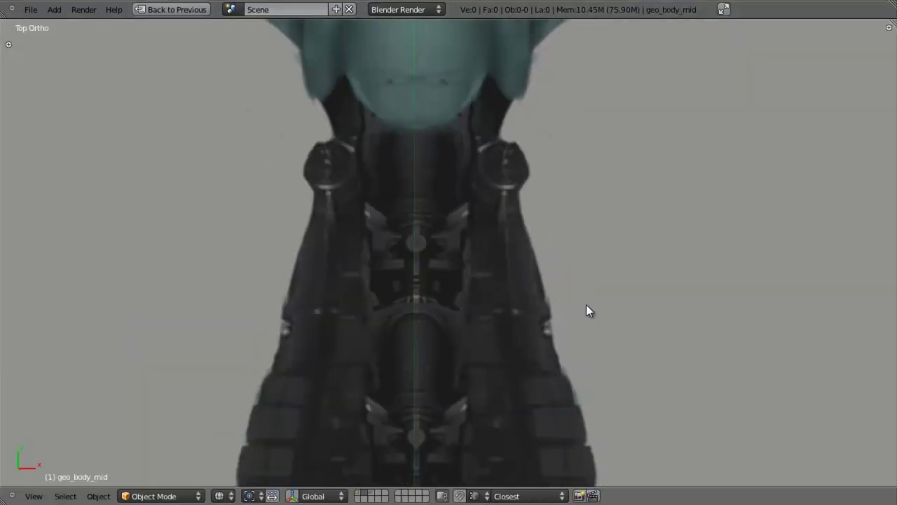
key(n)
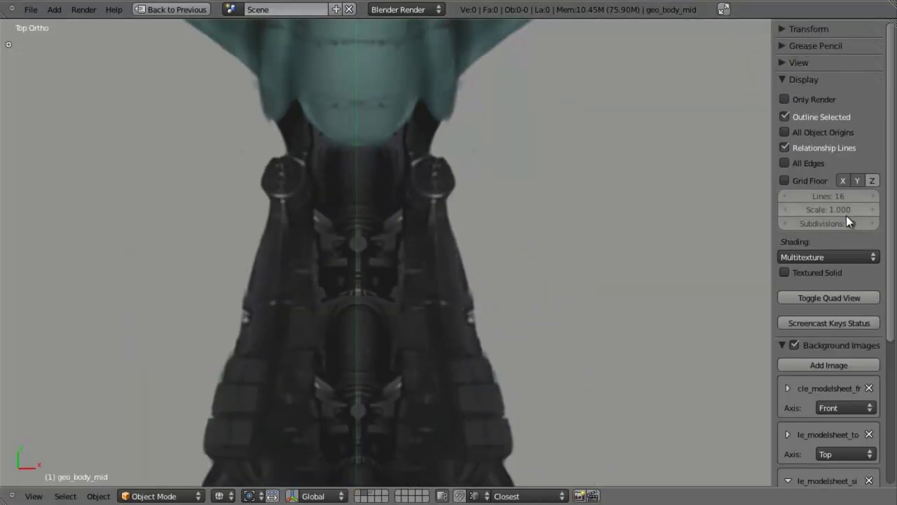
click(782, 80)
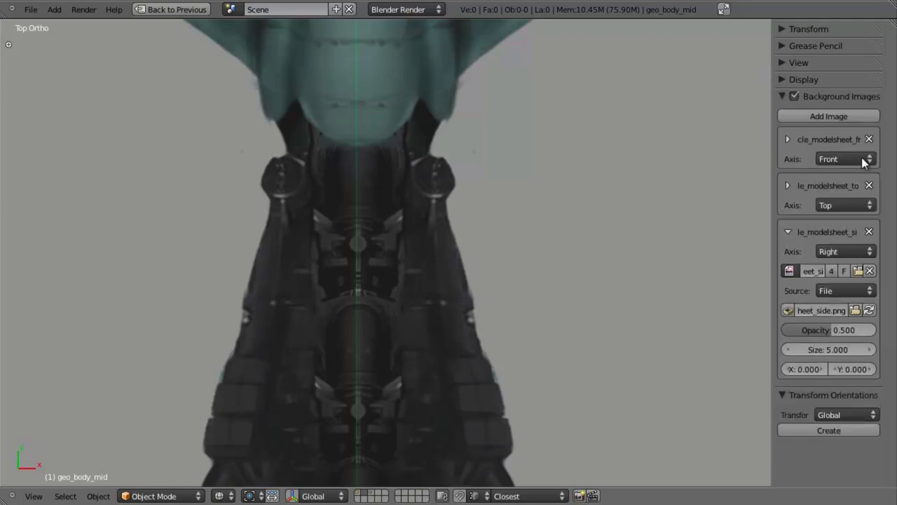
click(785, 185)
click(786, 140)
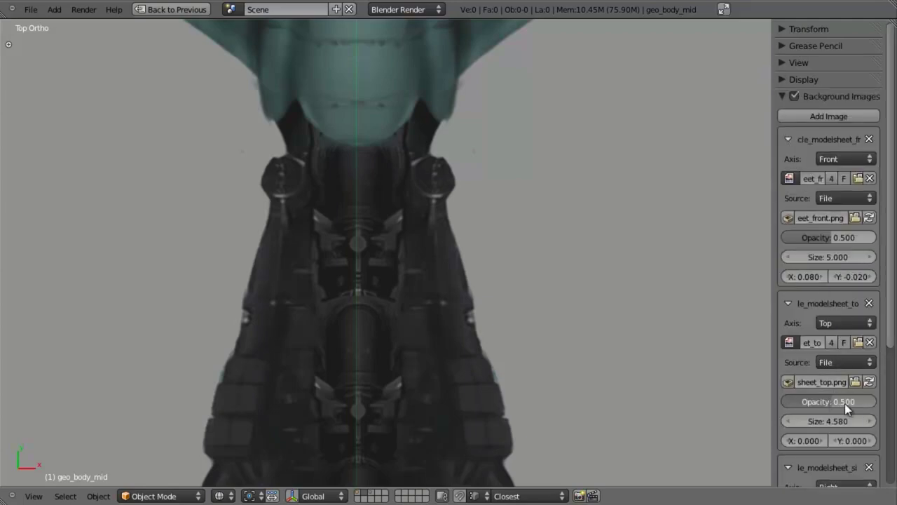
drag(844, 404, 893, 405)
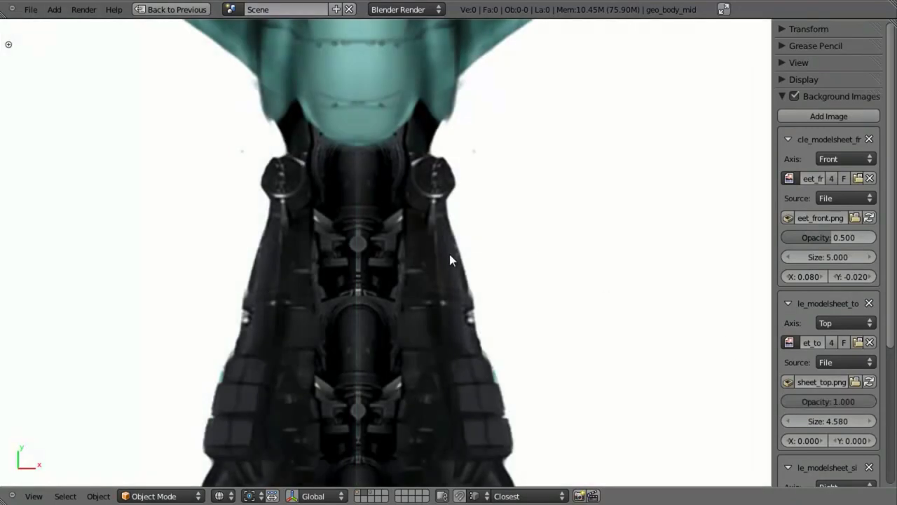
Step: Examine the mechanical details of the rear fuselage and the tail section in the top reference image
middle_drag(449, 254, 469, 281)
key(KP_1)
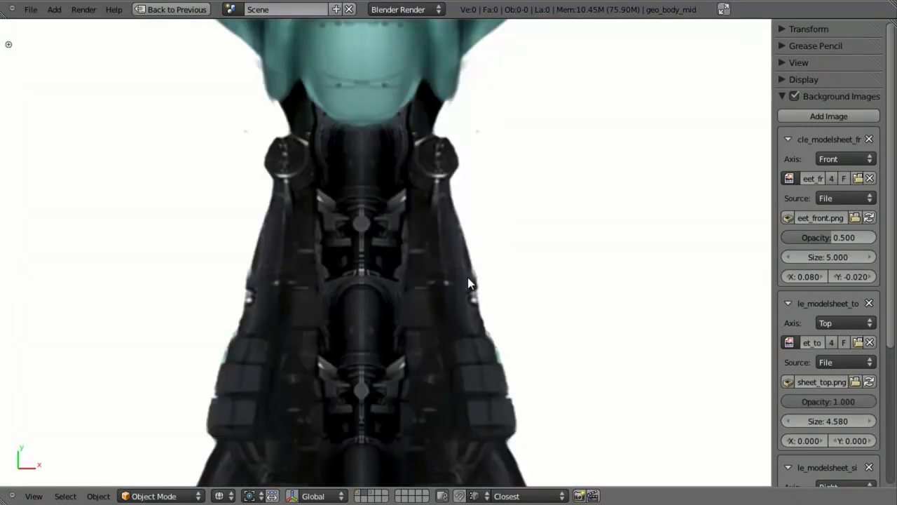
shift+middle_drag(416, 253, 452, 239)
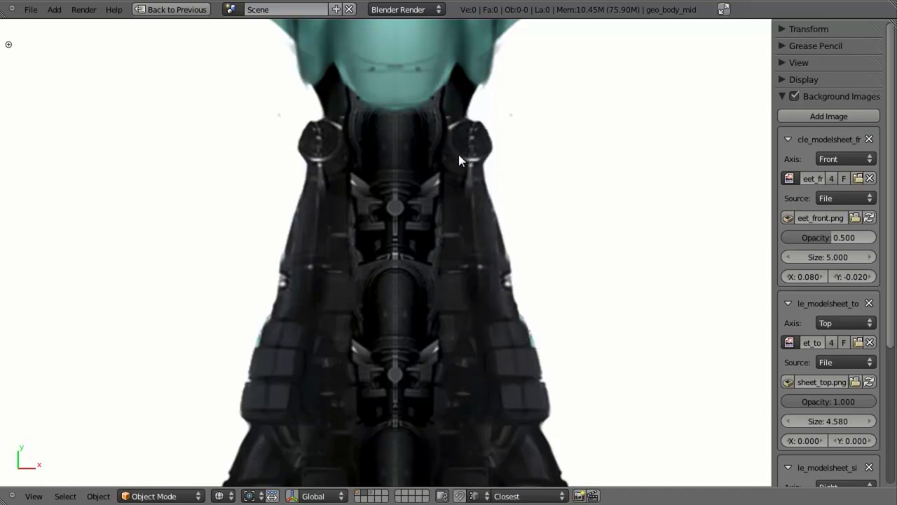
shift+middle_drag(464, 246, 478, 165)
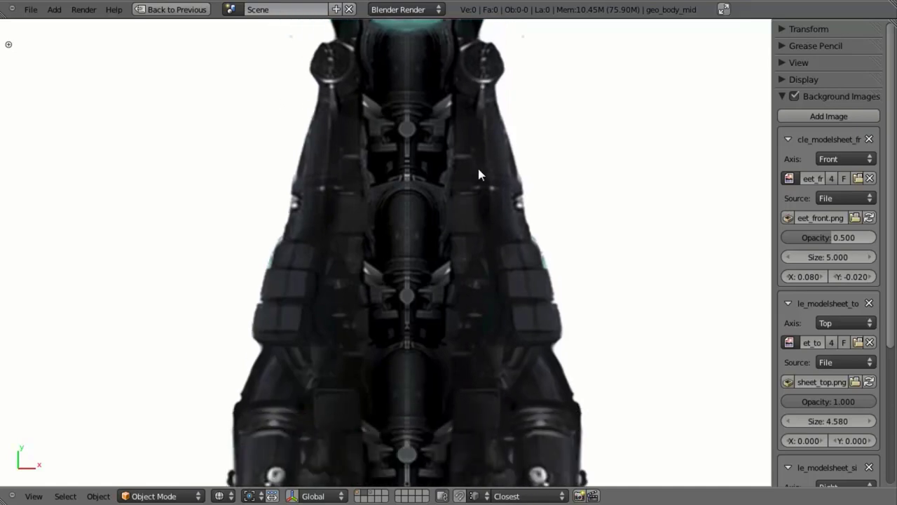
shift+scroll(495, 317, down, 2)
scroll(500, 286, down, 3)
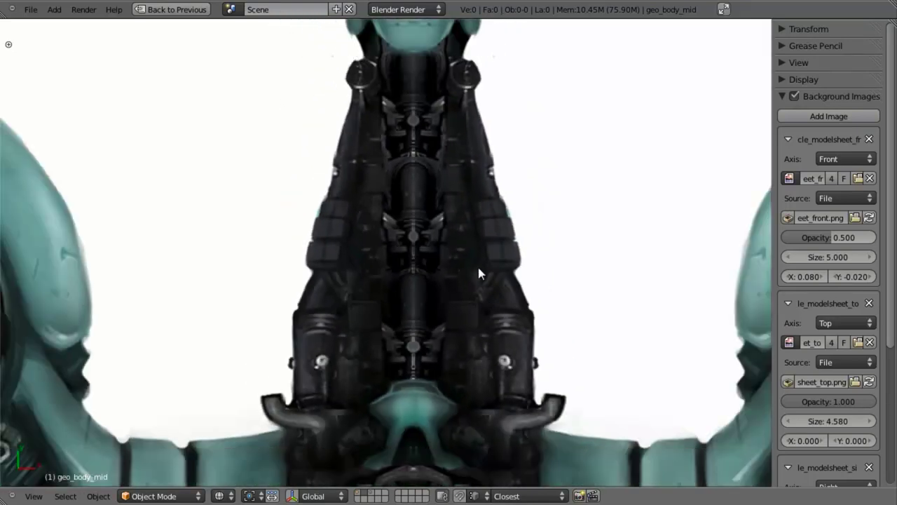
shift+scroll(477, 287, up, 3)
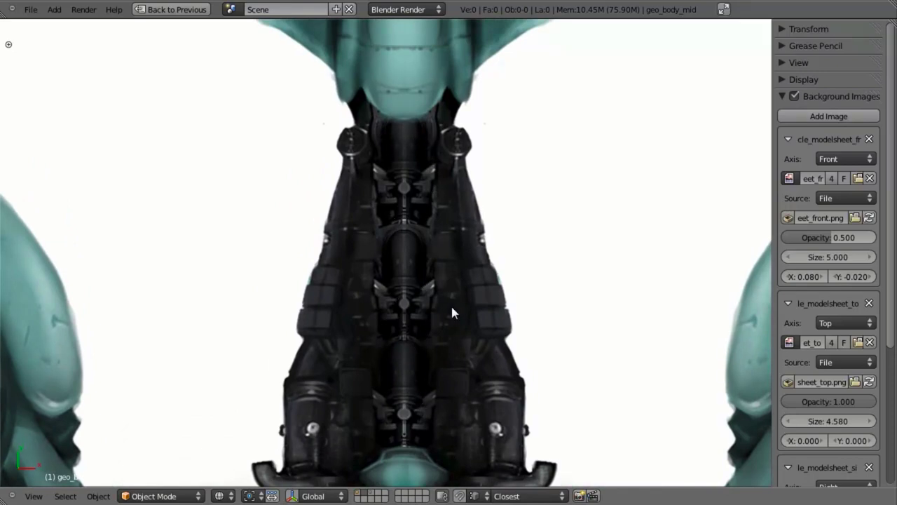
shift+scroll(452, 323, down, 4)
scroll(494, 310, down, 3)
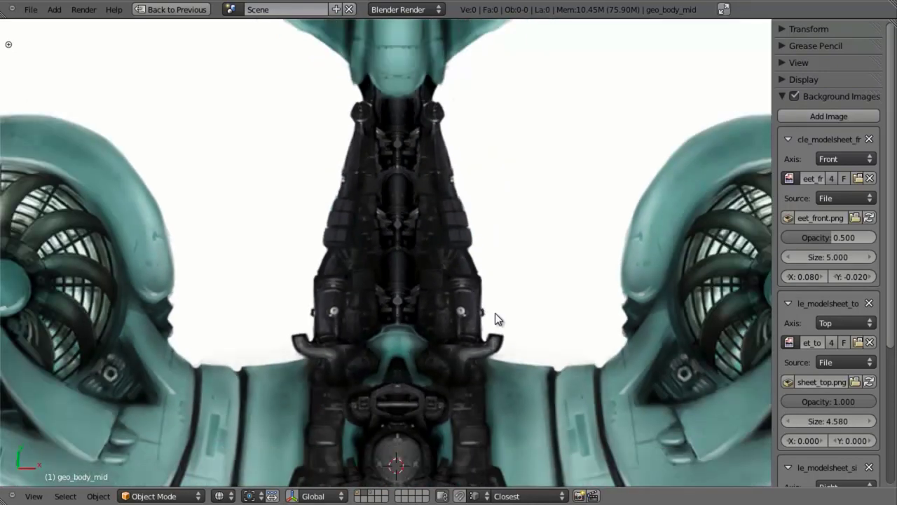
shift+scroll(485, 321, up, 1)
scroll(486, 324, up, 3)
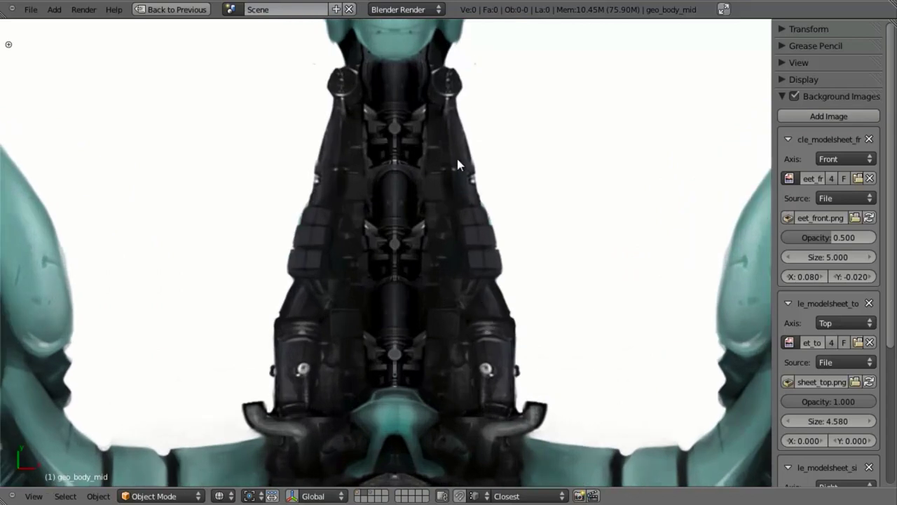
shift+scroll(457, 163, up, 12)
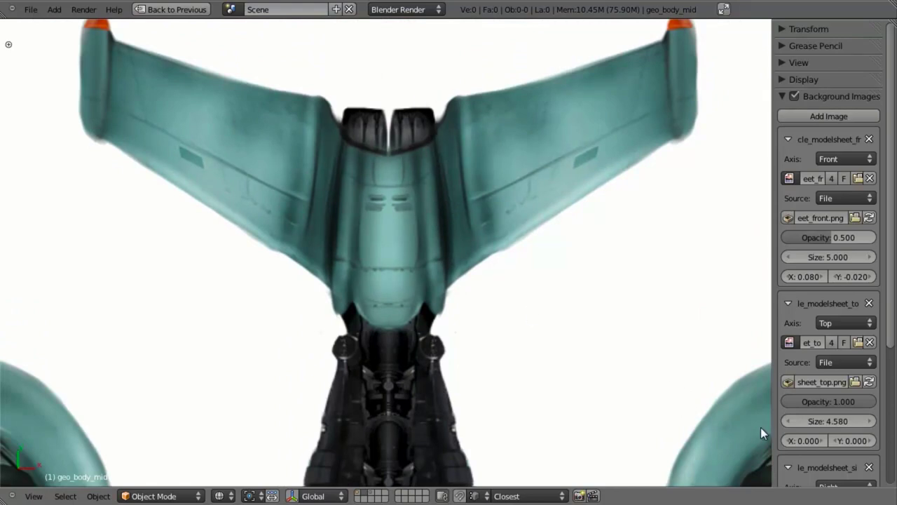
Step: Set the top reference image's opacity back to 0.500 and show the side reference around the tail
drag(842, 403, 800, 397)
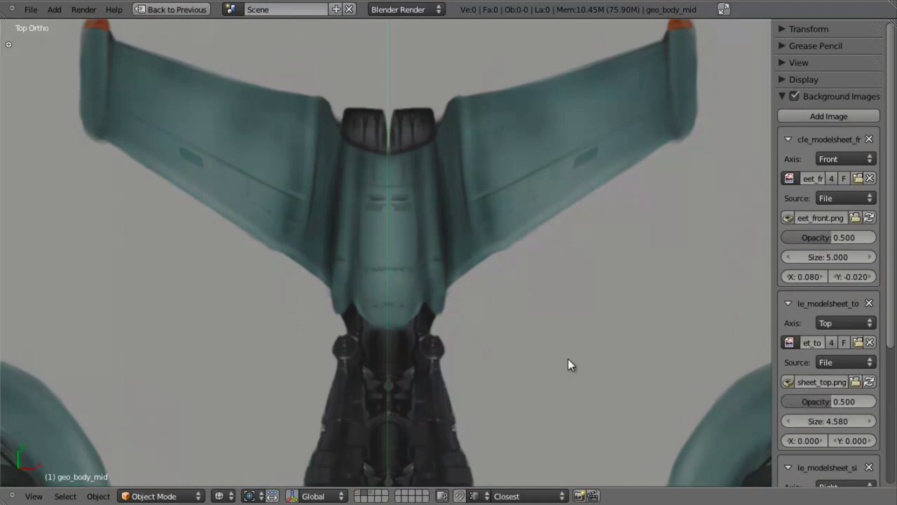
key(KP_3)
scroll(507, 365, down, 5)
scroll(387, 271, up, 7)
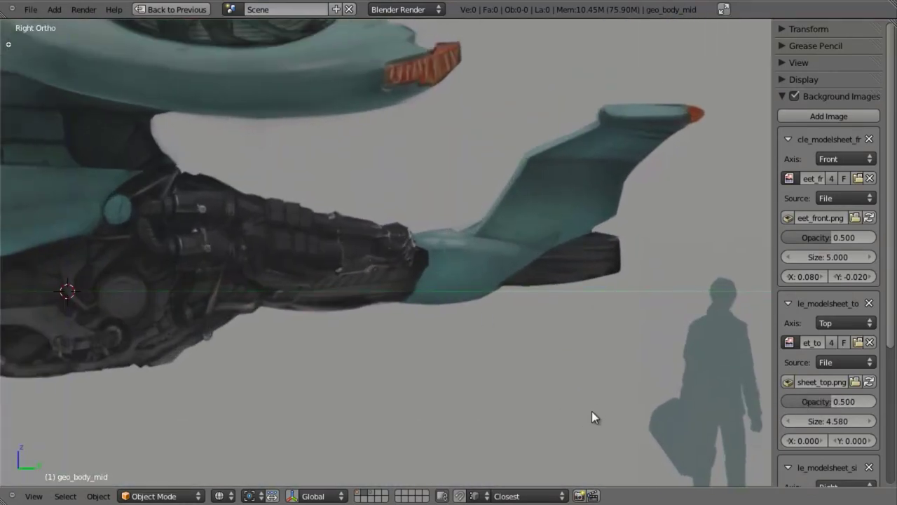
Step: Show the model's layer again, reopen geo_body_mid for mesh editing, and select only the two connected engine pipes
click(359, 496)
scroll(421, 231, up, 5)
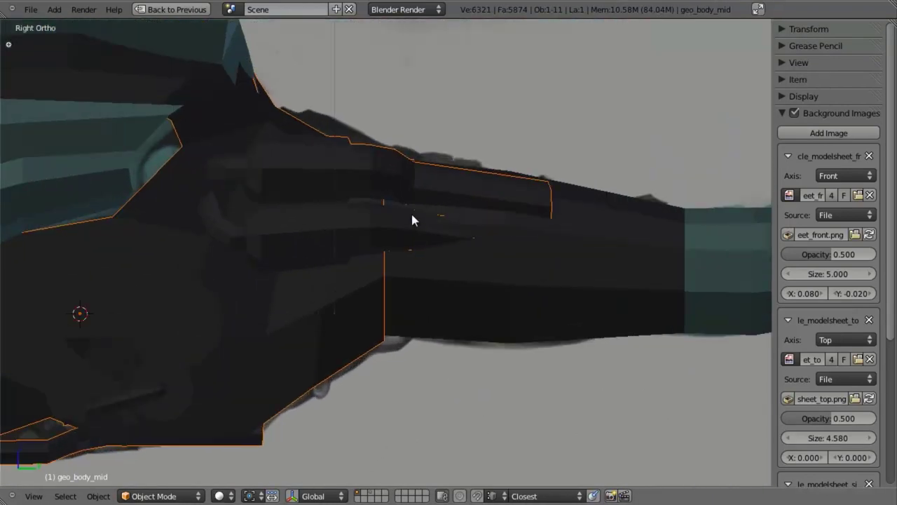
key(Tab)
scroll(366, 240, down, 3)
key(a)
key(a)
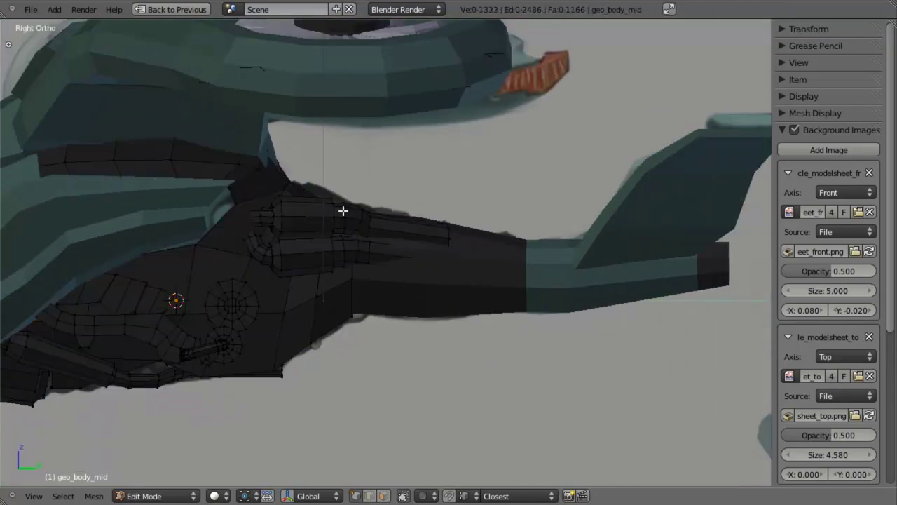
key(l)
key(l)
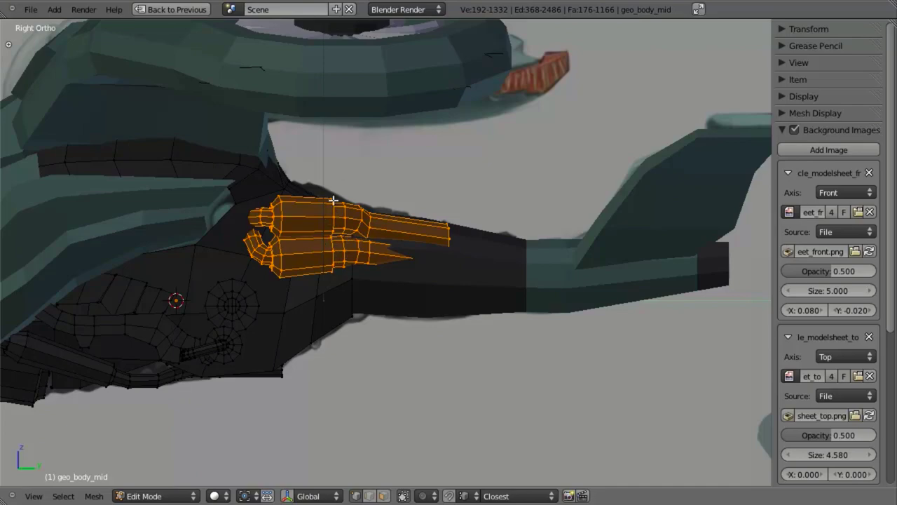
Step: Compare the selected engine pipes with the top reference in both solid and wireframe display
key(KP_7)
key(z)
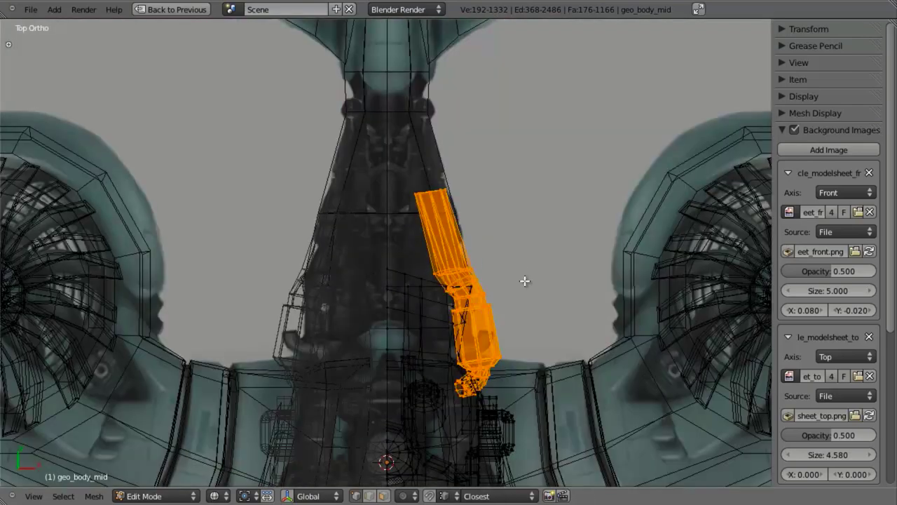
scroll(524, 281, up, 4)
key(z)
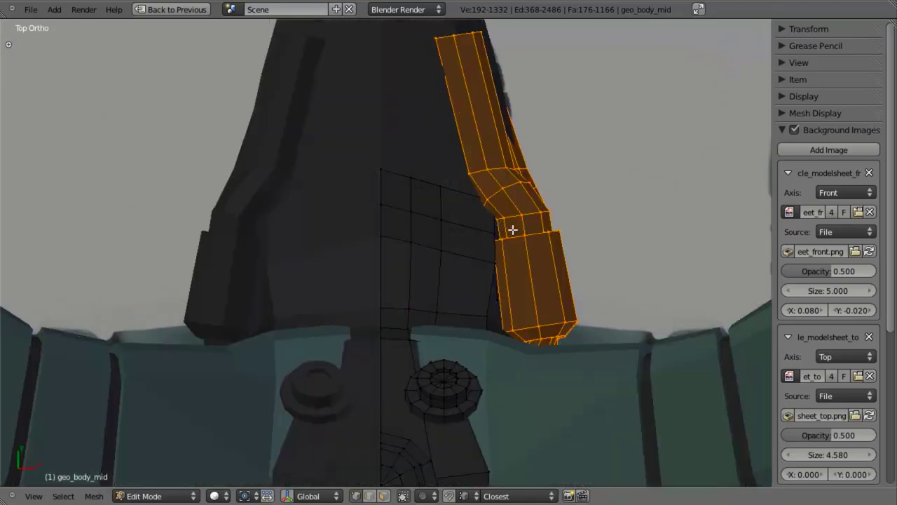
shift+middle_drag(512, 229, 493, 256)
key(z)
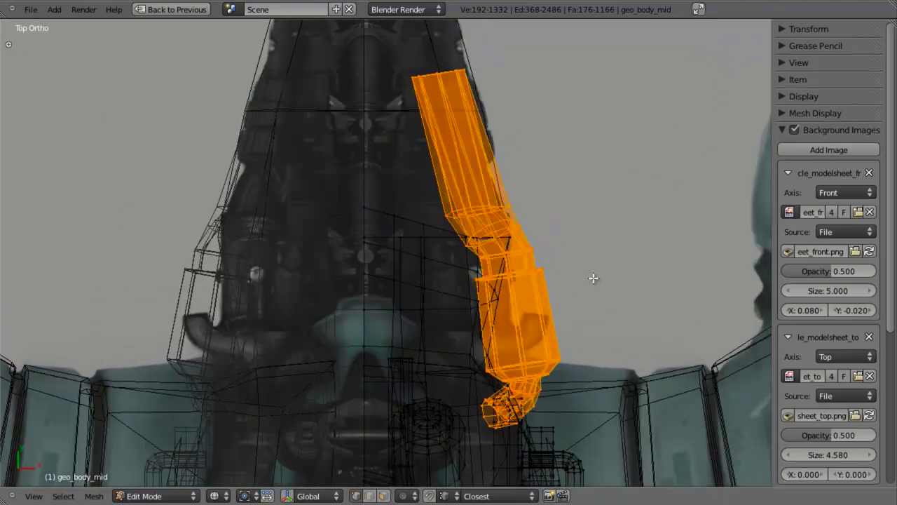
Step: Check the selected engine pipes against the rear fuselage silhouette in the top reference
key(z)
key(z)
key(z)
key(z)
key(z)
key(z)
key(z)
mouse_move(555, 360)
middle_down()
mouse_move(488, 335)
mouse_move(386, 232)
mouse_move(370, 180)
mouse_move(433, 274)
middle_up()
key(KP_7)
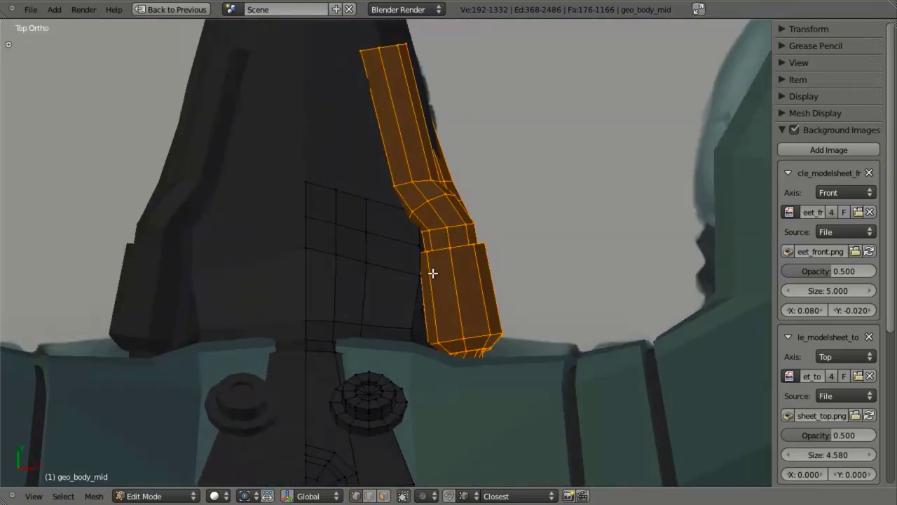
Step: Move the selected engine pipes inward along X and rotate them to sit within the fuselage outline of the top reference
key(z)
key(g)
key(x)
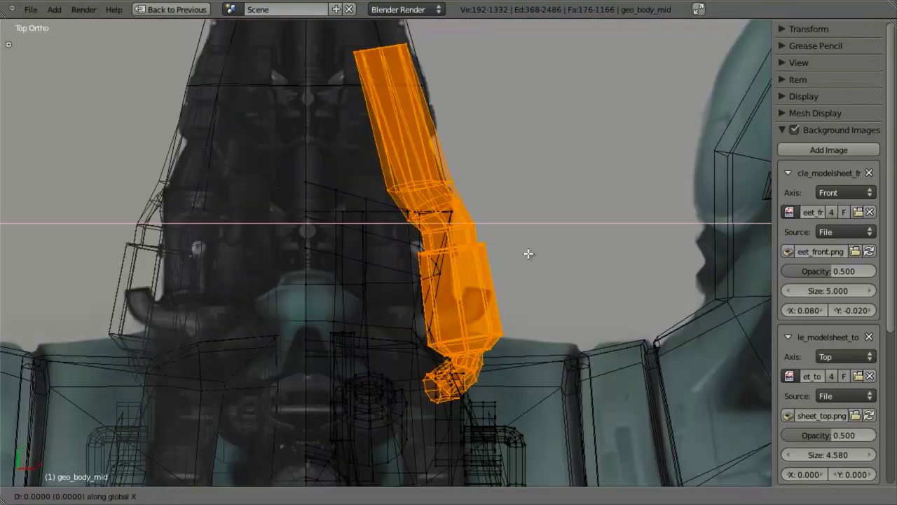
click(503, 245)
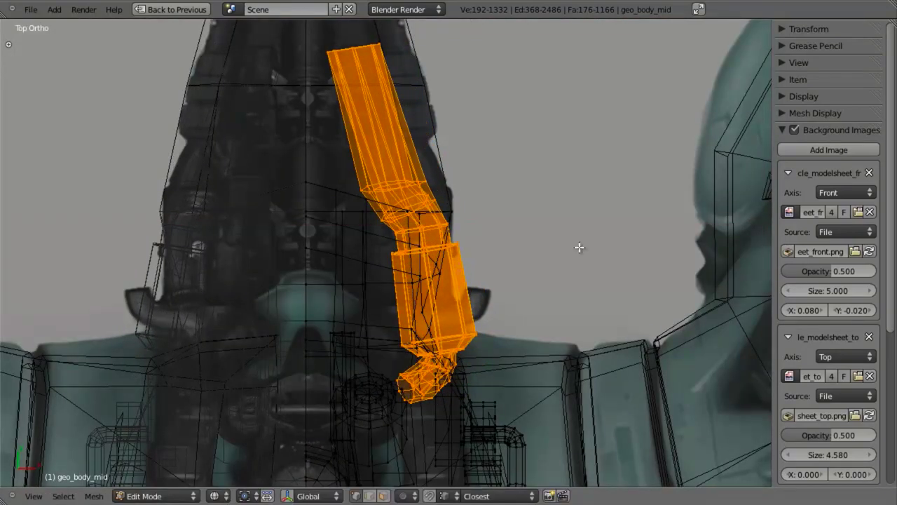
key(r)
click(591, 271)
key(g)
key(x)
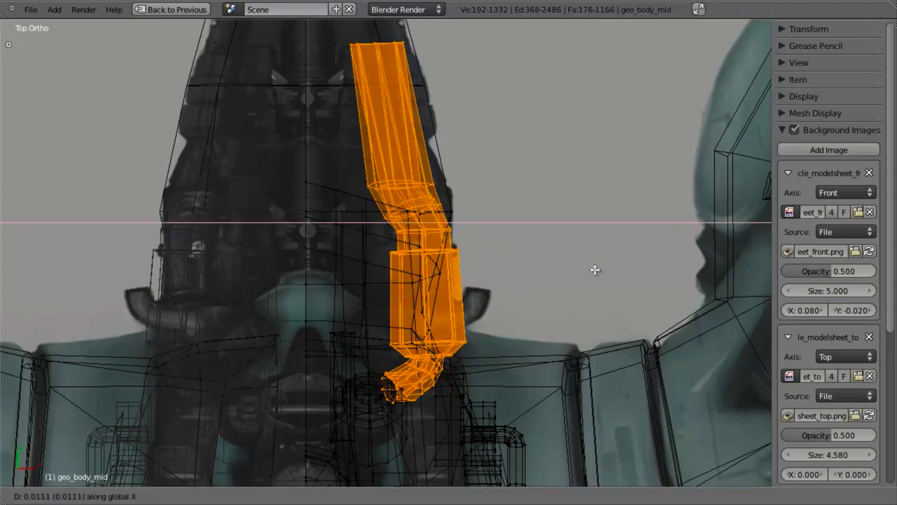
click(590, 265)
Step: Deselect the engine pipes and select only the rear end section of the fuselage where it meets the tail
key(z)
scroll(515, 335, down, 3)
middle_drag(515, 335, 257, 173)
scroll(450, 212, up, 4)
middle_drag(493, 230, 506, 386)
key(a)
key(l)
key(l)
key(KP_7)
key(z)
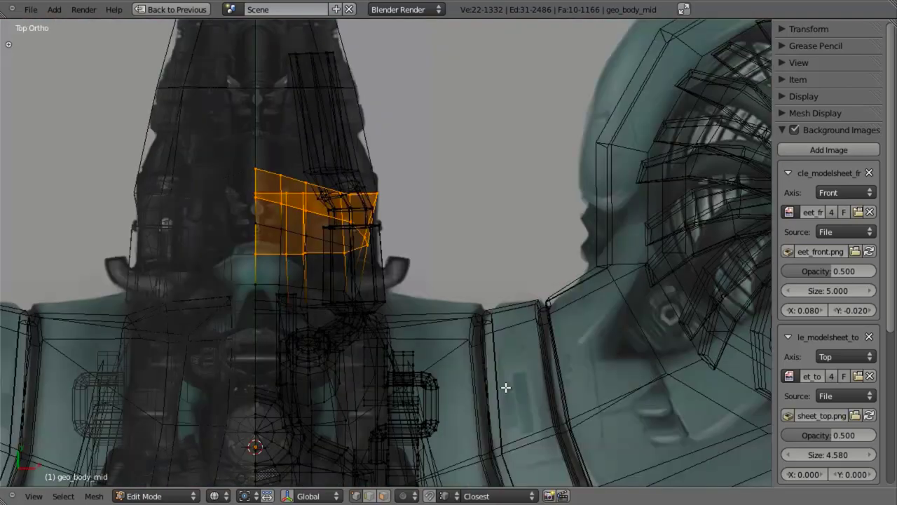
key(z)
key(z)
Step: Move the selected rear end section of the fuselage slightly inward along X
key(g)
key(x)
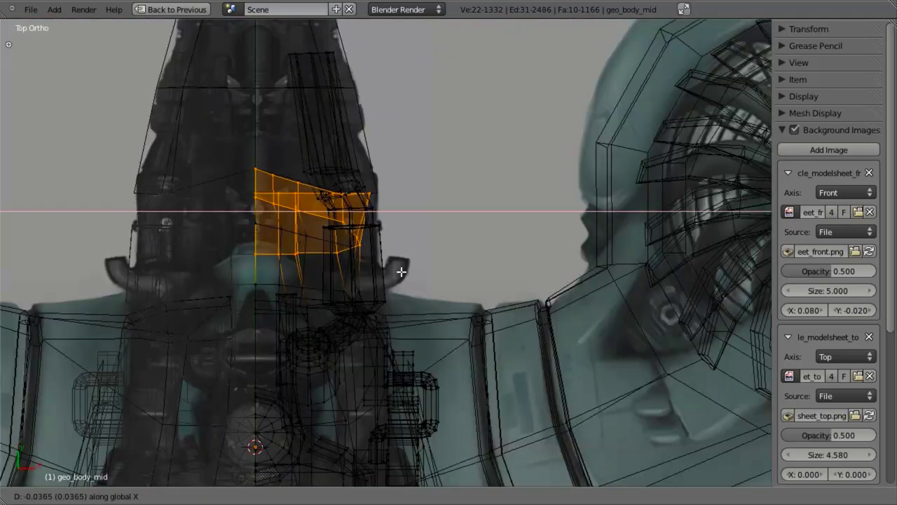
right_click(399, 273)
shift+middle_drag(406, 269, 473, 313)
scroll(488, 302, up, 2)
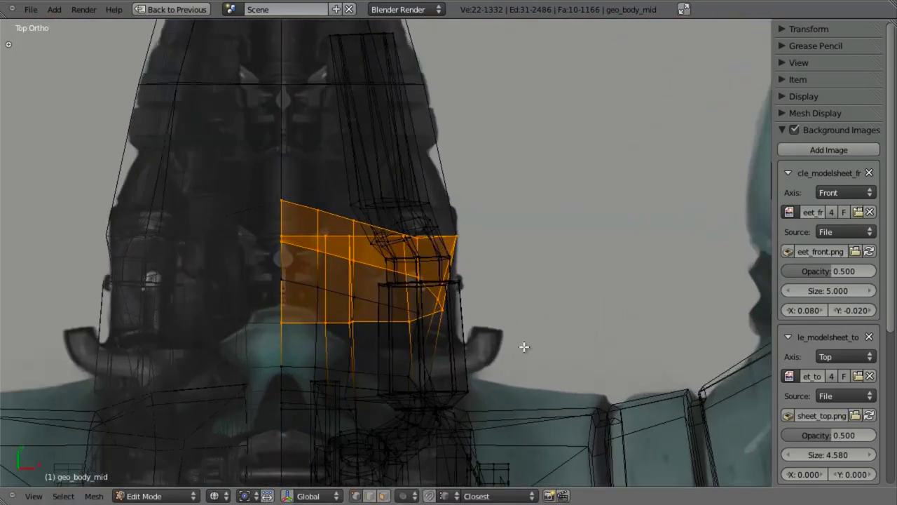
key(g)
key(x)
click(508, 339)
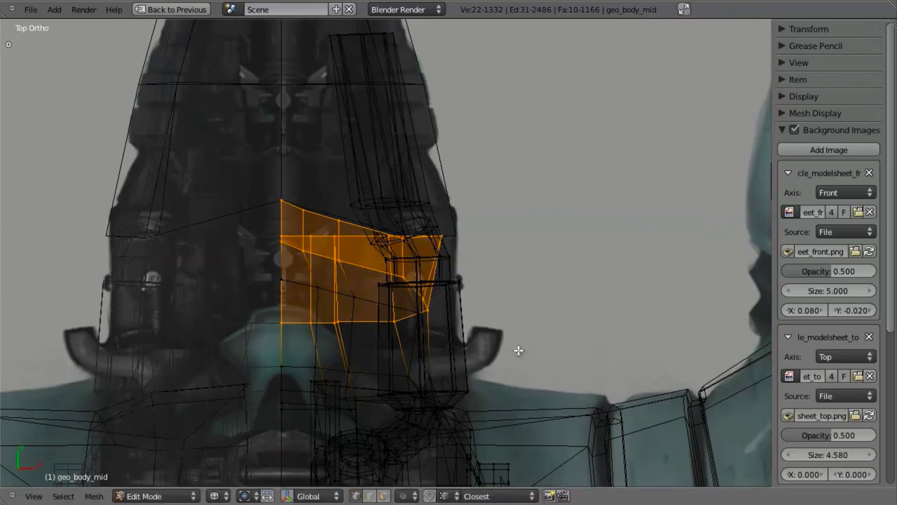
Step: Scale the rear end section narrower along X so it tucks in behind the engine pipes
key(s)
key(x)
click(494, 320)
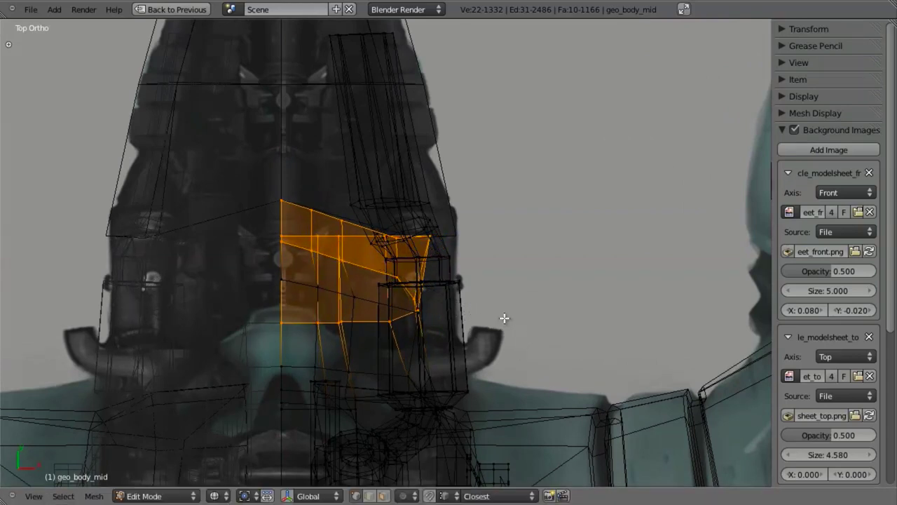
key(z)
key(g)
key(x)
right_click(523, 316)
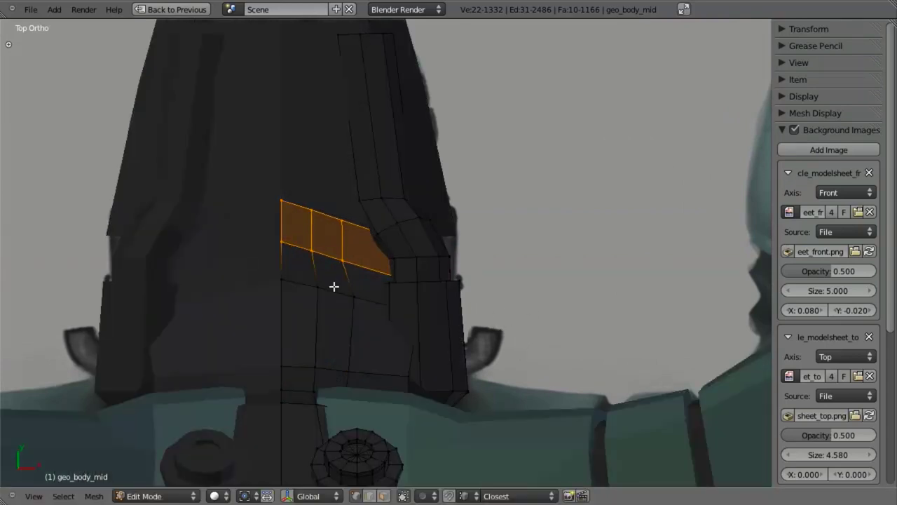
key(z)
key(s)
key(x)
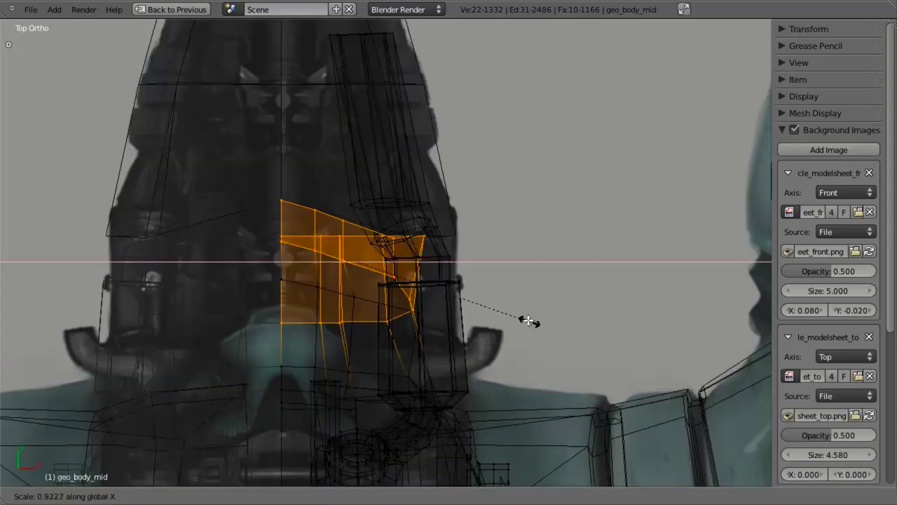
click(514, 302)
key(z)
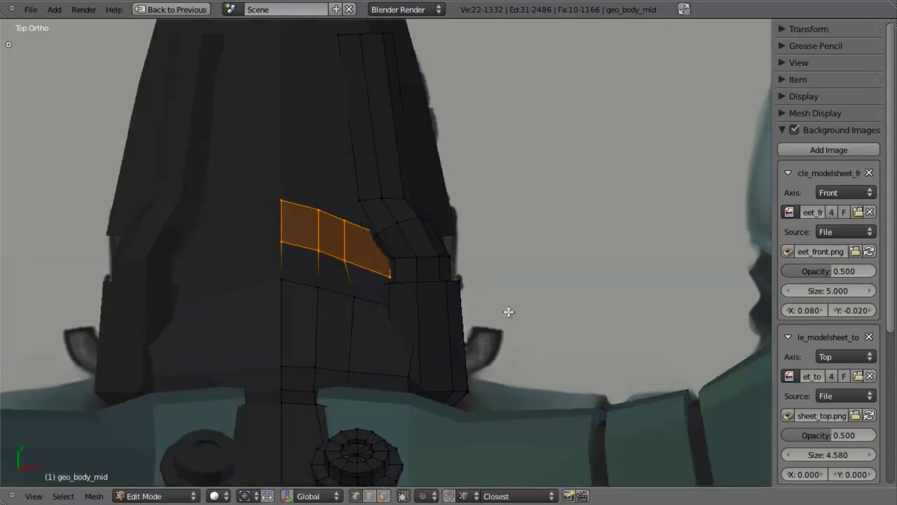
Step: Inspect the rear end section from an angle and from above, clearing the selection around its outer corner
mouse_move(506, 310)
middle_down()
mouse_move(406, 332)
mouse_move(285, 246)
mouse_move(330, 226)
mouse_move(250, 184)
mouse_move(330, 174)
mouse_move(401, 232)
mouse_move(358, 208)
mouse_move(296, 195)
middle_up()
key(z)
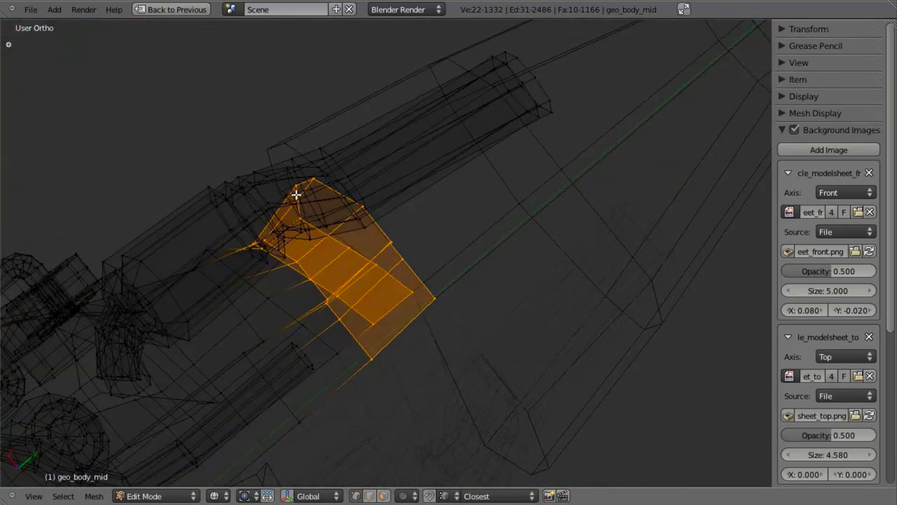
middle_drag(383, 239, 327, 211)
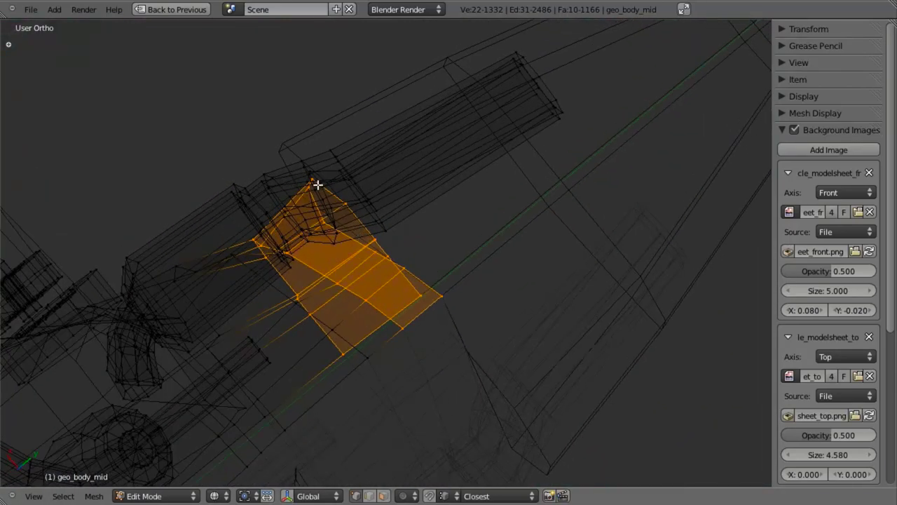
key(KP_7)
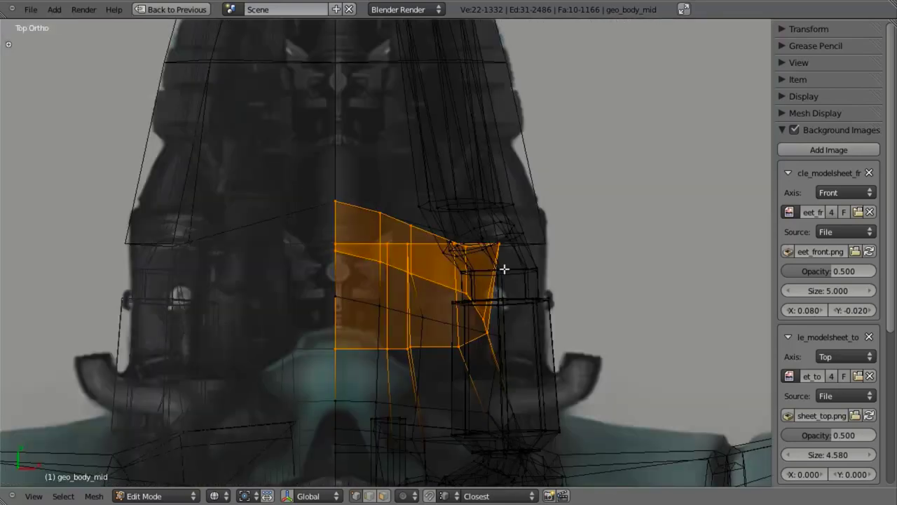
key(a)
key(z)
scroll(495, 243, up, 3)
scroll(495, 243, down, 3)
key(z)
key(b)
drag(484, 212, 546, 295)
scroll(540, 294, up, 4)
key(a)
Step: Move the two overlapping outer corner vertices of the rear end section inward along X
right_click(584, 236)
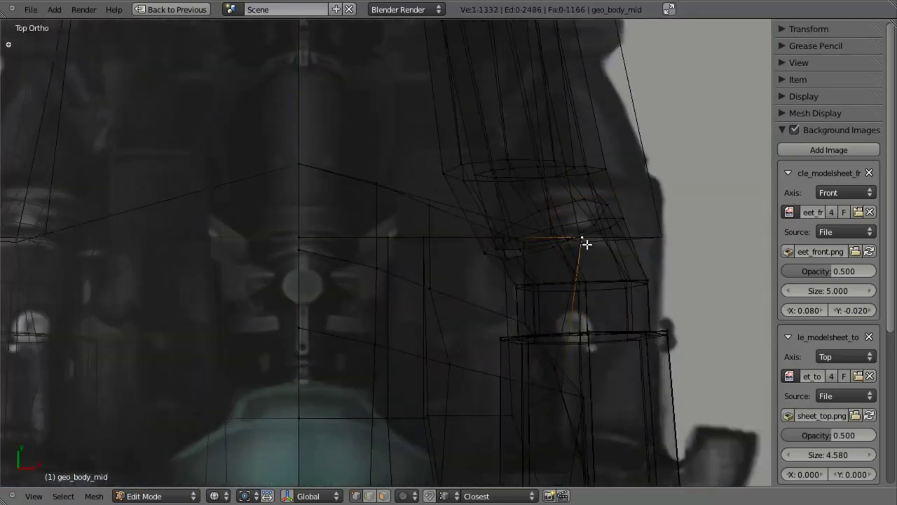
shift+right_click(586, 243)
key(g)
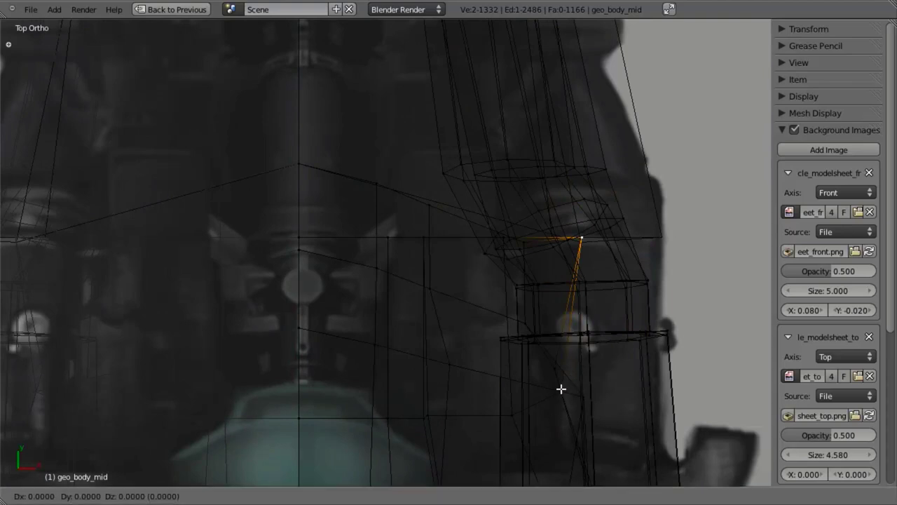
key(x)
click(561, 391)
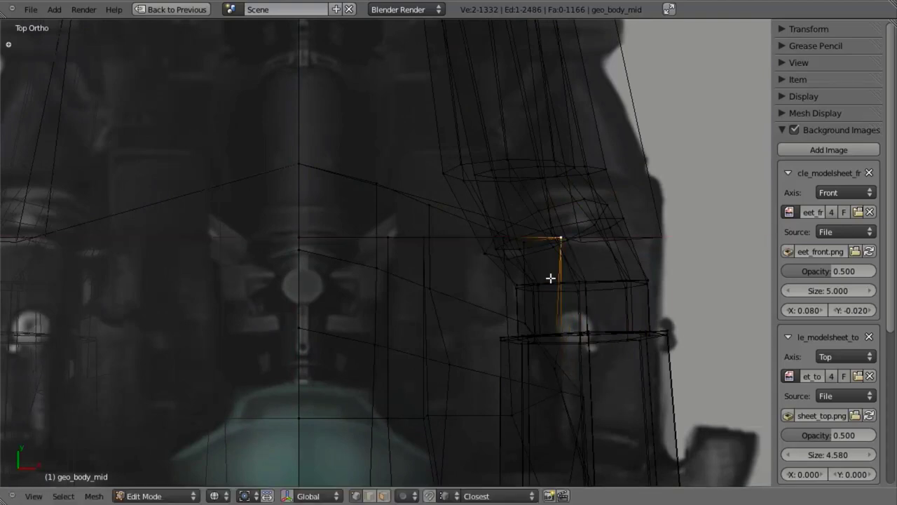
Step: Adjust a single vertex at the outer corner of the rear end section along X
right_click(556, 228)
middle_drag(493, 284, 485, 243)
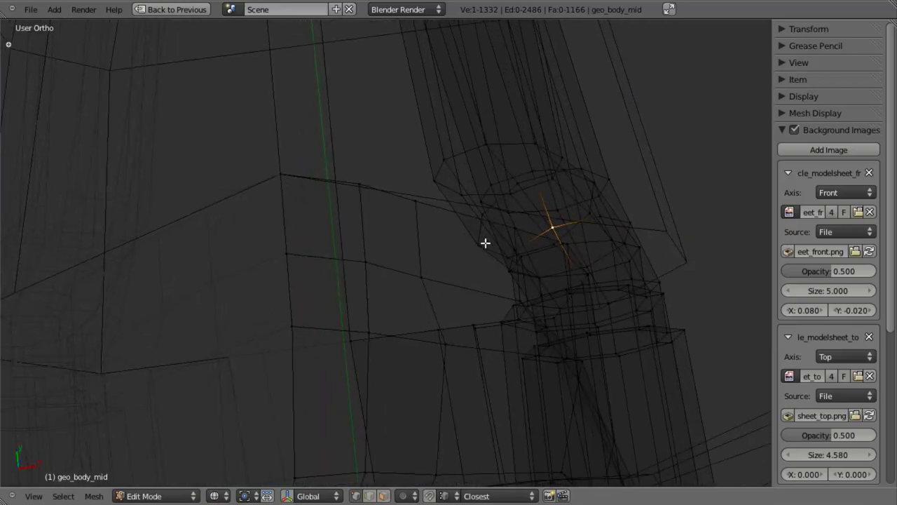
middle_drag(566, 232, 577, 370)
key(g)
key(z)
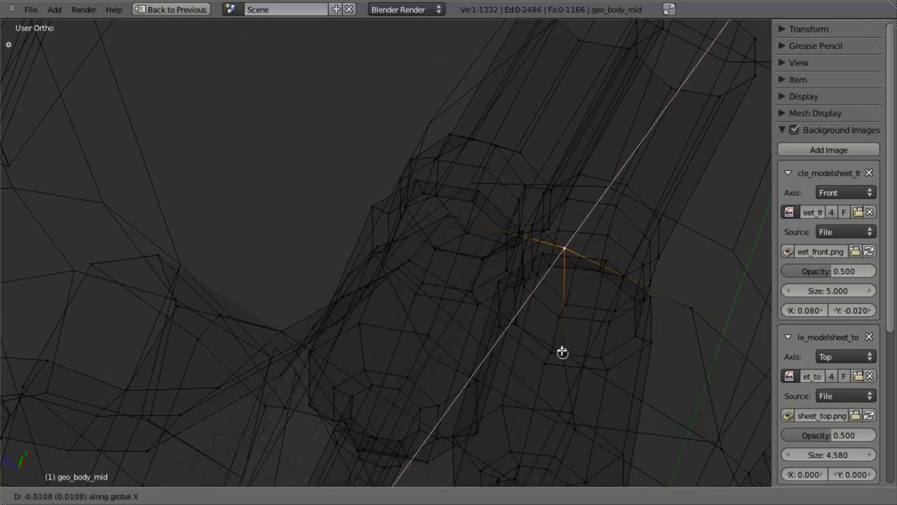
click(561, 350)
Step: Reposition the neighbouring vertex beneath the pipe bend along X in the top view
key(KP_7)
scroll(652, 405, down, 3)
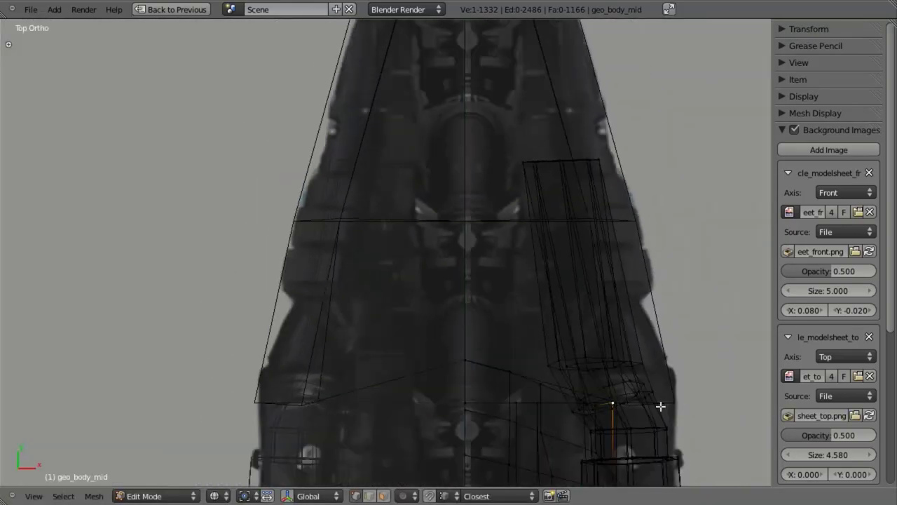
shift+middle_drag(660, 381, 424, 230)
scroll(287, 335, up, 3)
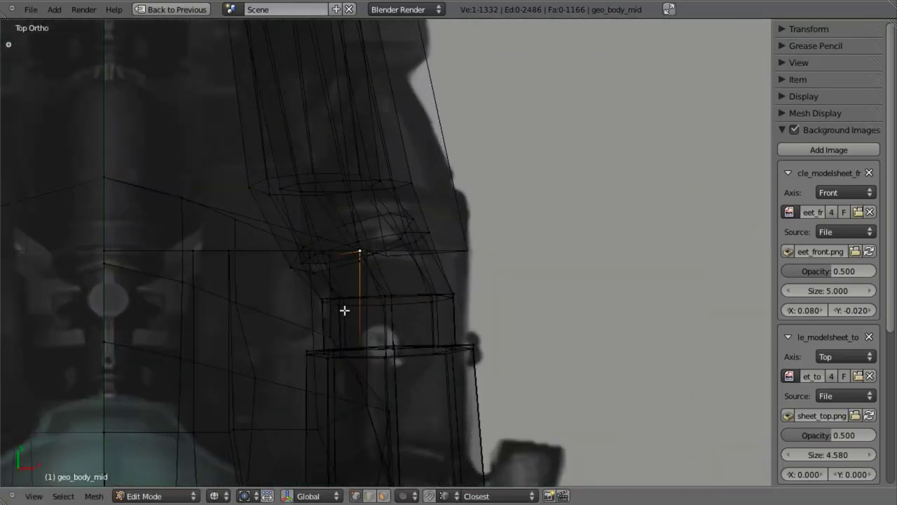
right_click(331, 255)
key(g)
key(x)
click(325, 330)
Step: Shift the two inner vertices on the end section's rear edge along X to line up with the vertices below them
key(z)
right_click(281, 214)
key(g)
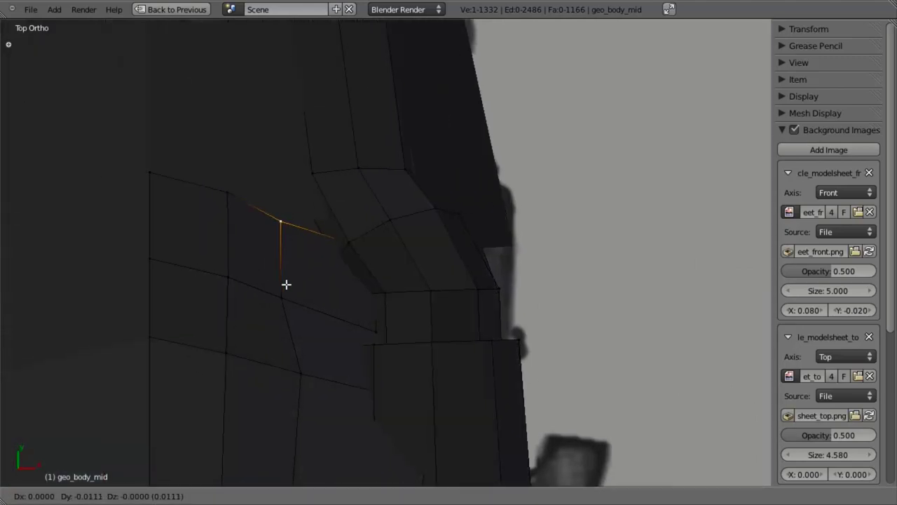
key(x)
click(282, 296)
right_click(228, 191)
key(g)
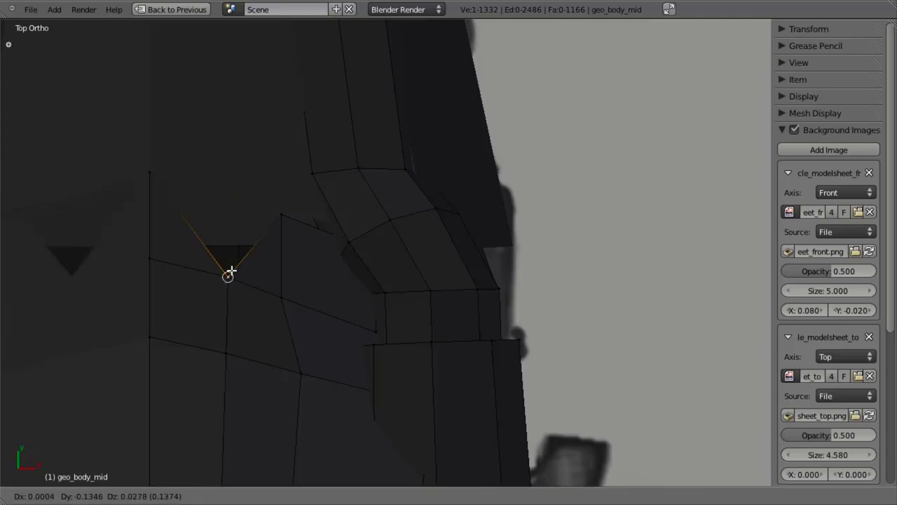
key(x)
click(229, 274)
Step: Finish editing geo_body_mid and open the geo_tail mesh for editing
scroll(492, 326, down, 4)
middle_drag(492, 326, 331, 198)
key(a)
key(Tab)
right_click(380, 238)
middle_drag(380, 238, 450, 275)
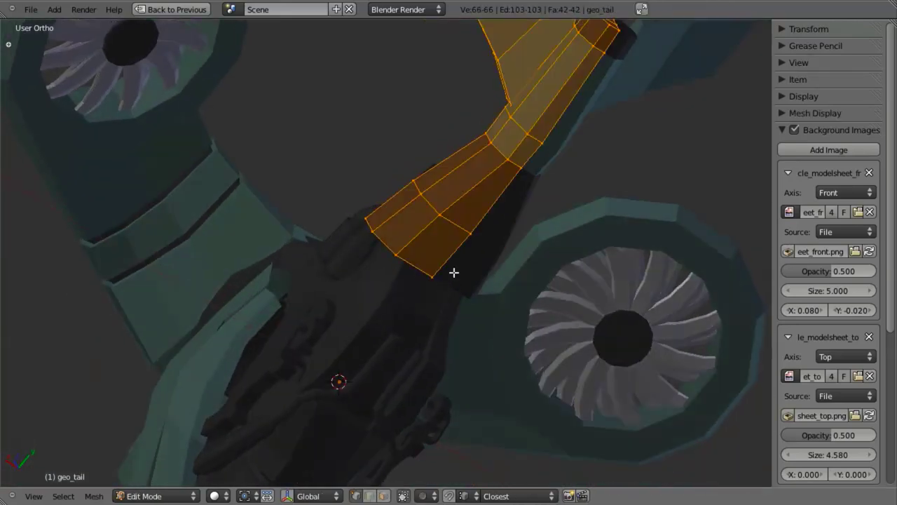
Step: Select the outer vertices of the tail's first two cross-sections and move them inward along X beneath the pipes
key(KP_7)
key(z)
scroll(454, 271, up, 5)
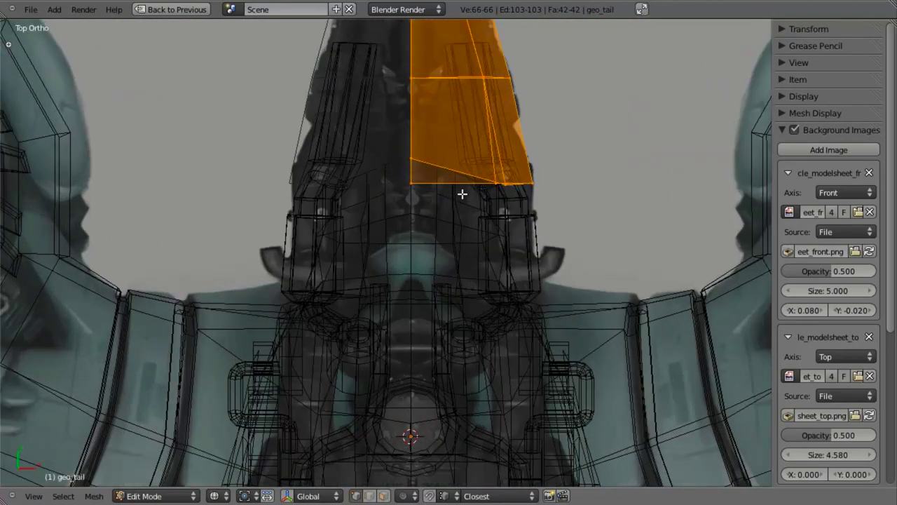
key(a)
key(b)
drag(432, 309, 606, 483)
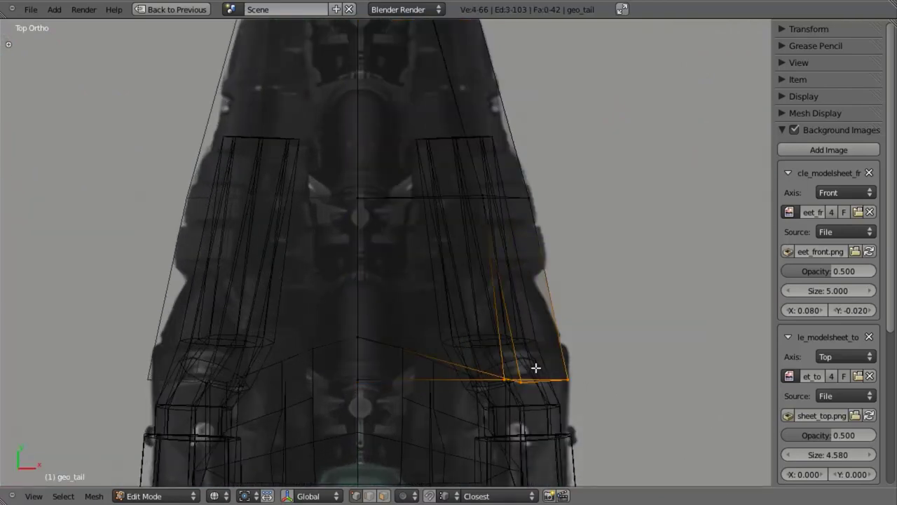
key(b)
drag(441, 131, 606, 279)
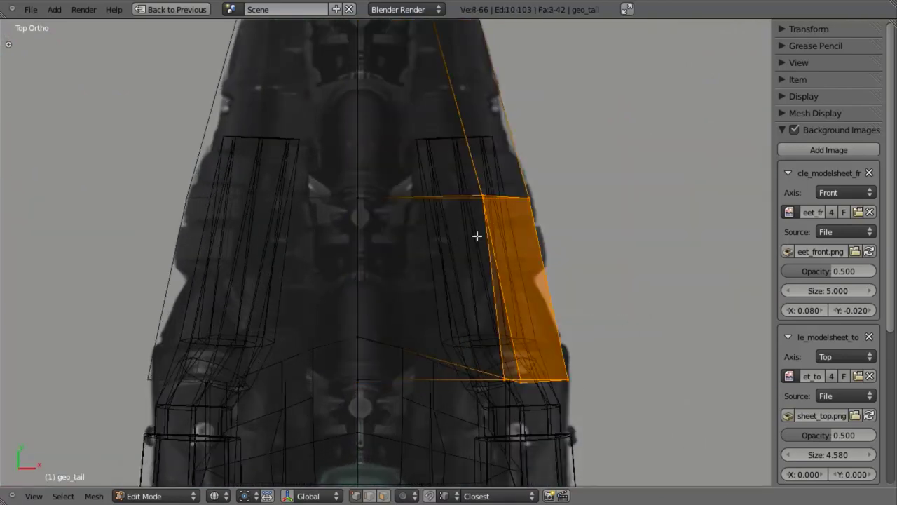
key(b)
drag(412, 143, 651, 377)
key(g)
key(x)
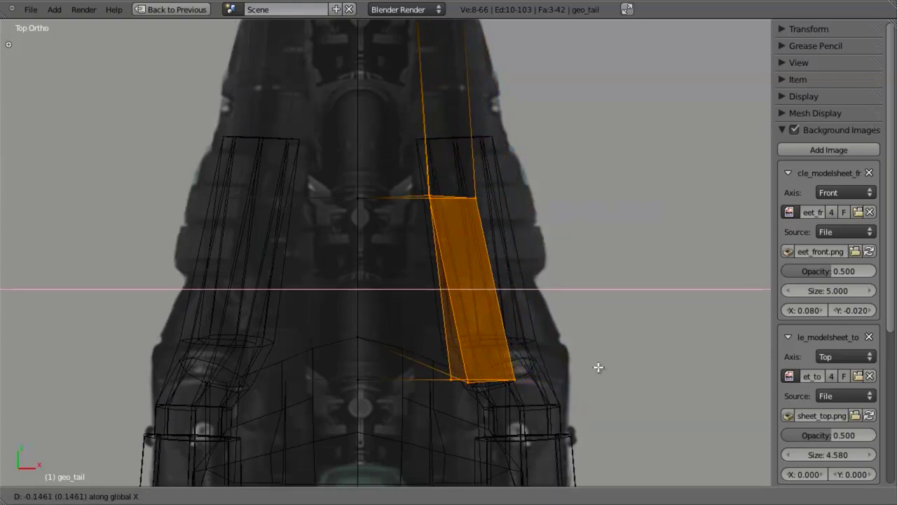
click(580, 387)
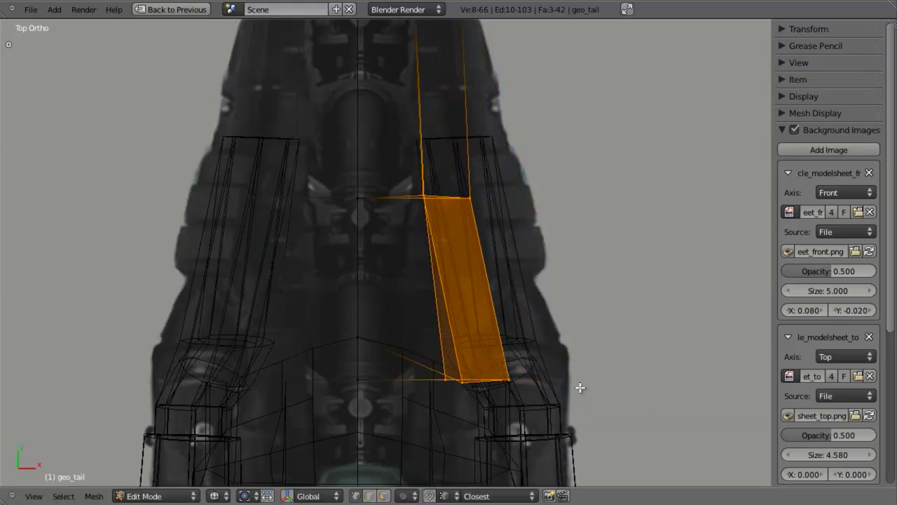
Step: Check the narrowed tail against the side reference, finish editing geo_tail, and select geo_body_mid
key(z)
mouse_move(580, 387)
middle_down()
mouse_move(346, 330)
mouse_move(402, 262)
mouse_move(331, 119)
mouse_move(355, 170)
mouse_move(359, 210)
mouse_move(380, 158)
mouse_move(371, 196)
mouse_move(393, 231)
middle_up()
scroll(403, 262, down, 3)
scroll(331, 120, up, 2)
key(KP_3)
key(z)
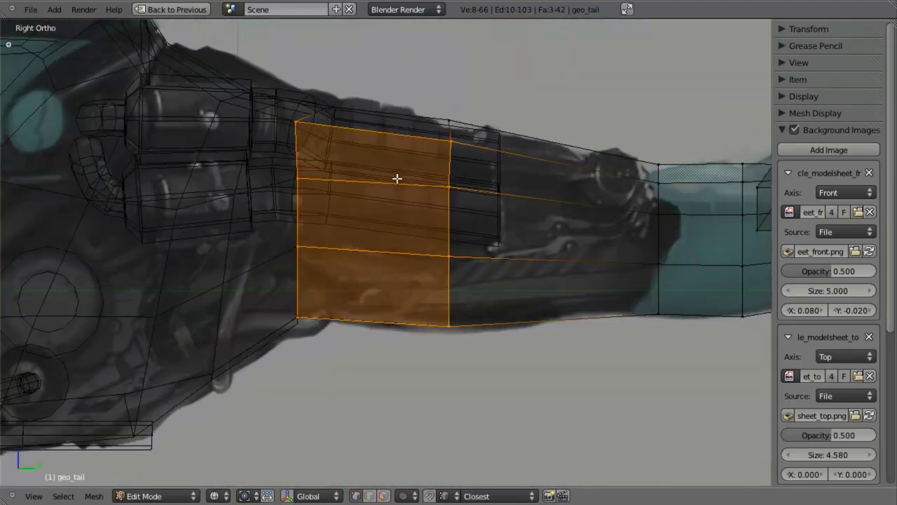
key(z)
key(a)
key(Tab)
right_click(468, 158)
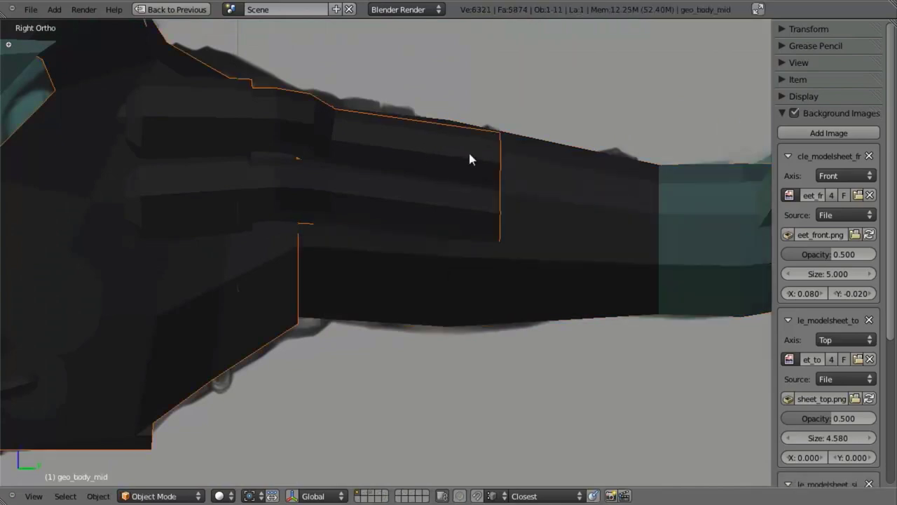
Step: Examine the mechanical details behind the engine pipes in the side reference using wireframe display
key(z)
shift+middle_drag(567, 208, 437, 213)
scroll(438, 215, up, 2)
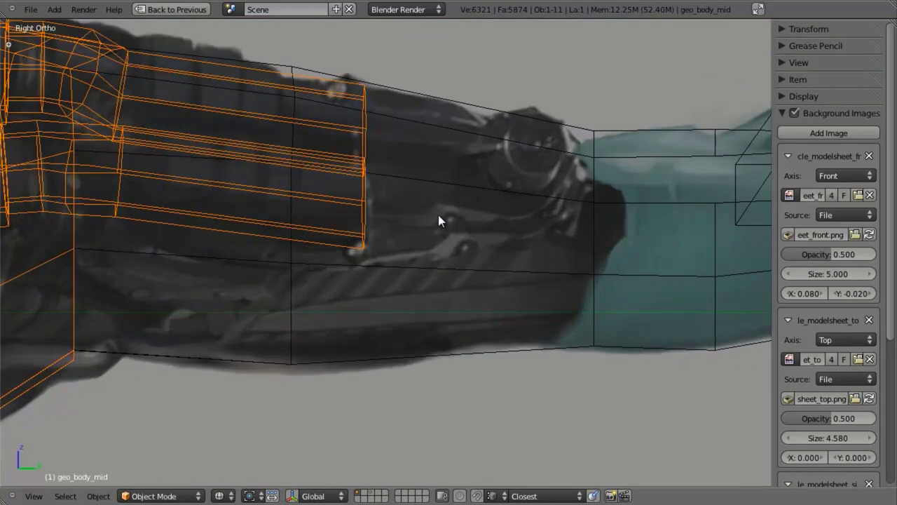
scroll(438, 215, down, 4)
scroll(442, 210, up, 3)
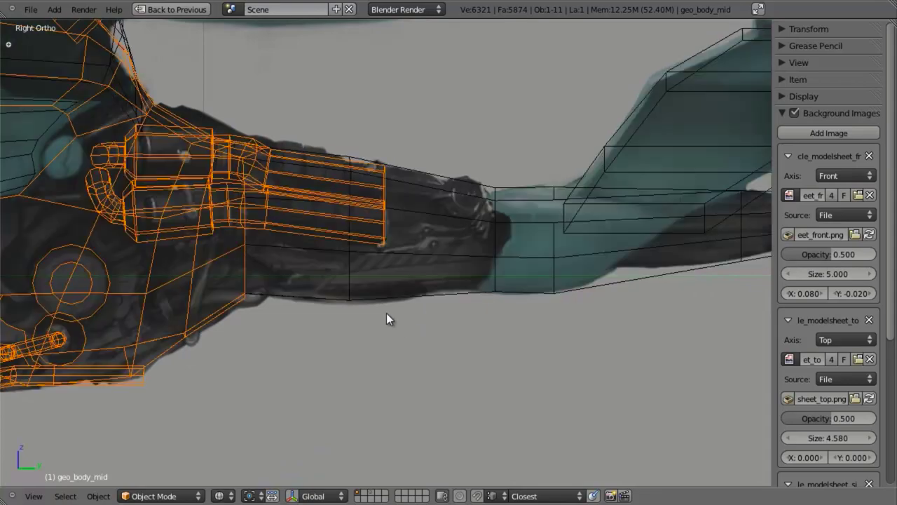
scroll(419, 292, down, 4)
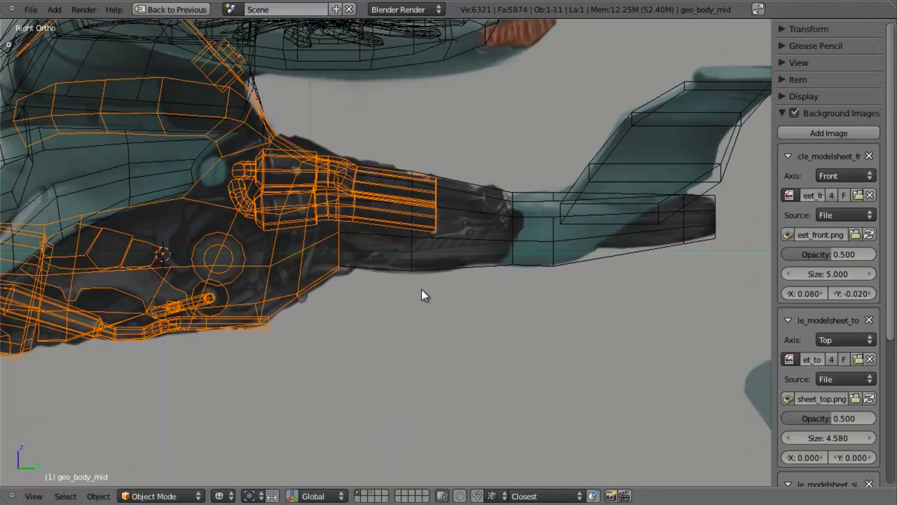
Step: Examine the mechanical details between and behind the engine pipes in the top and side references
key(KP_7)
key(z)
key(a)
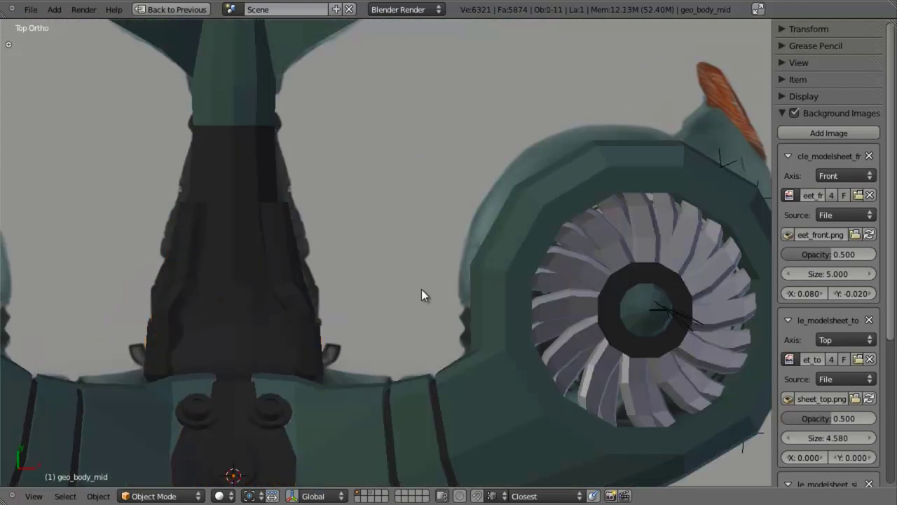
shift+middle_drag(300, 303, 418, 278)
key(z)
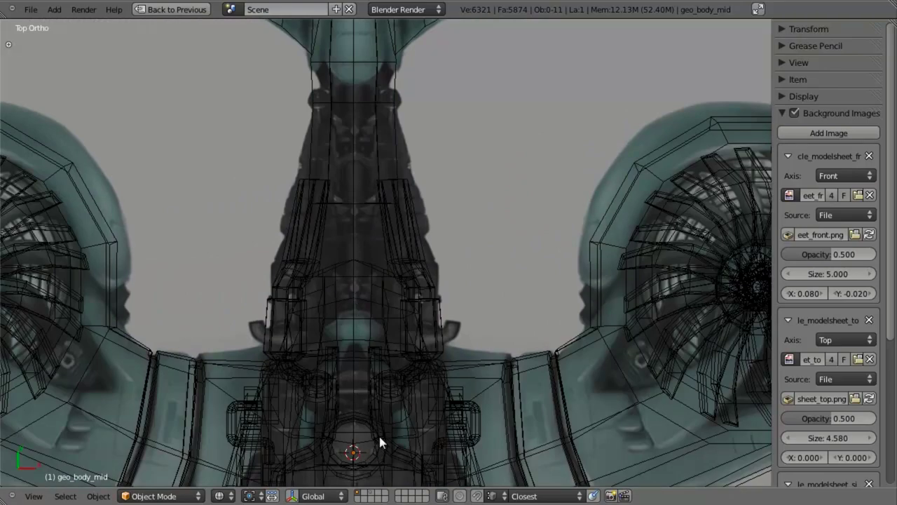
shift+middle_drag(379, 442, 423, 247)
scroll(439, 266, up, 8)
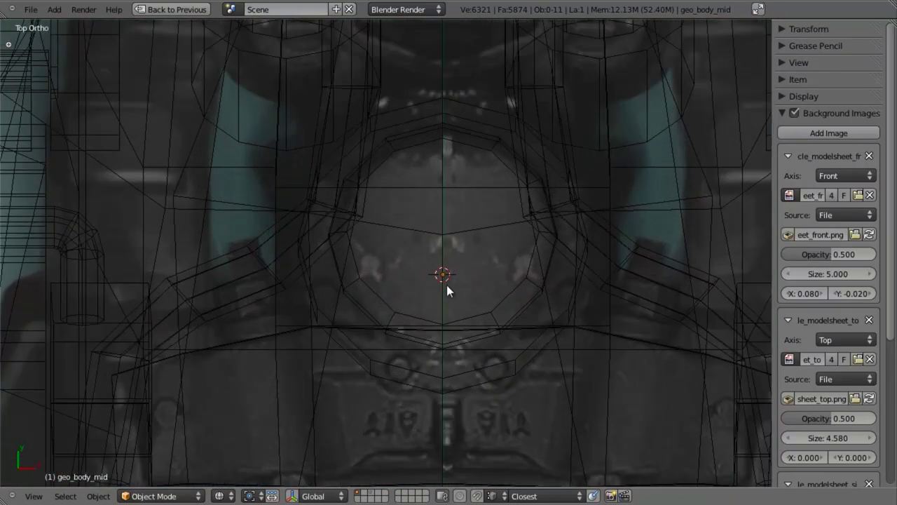
key(Home)
key(KP_3)
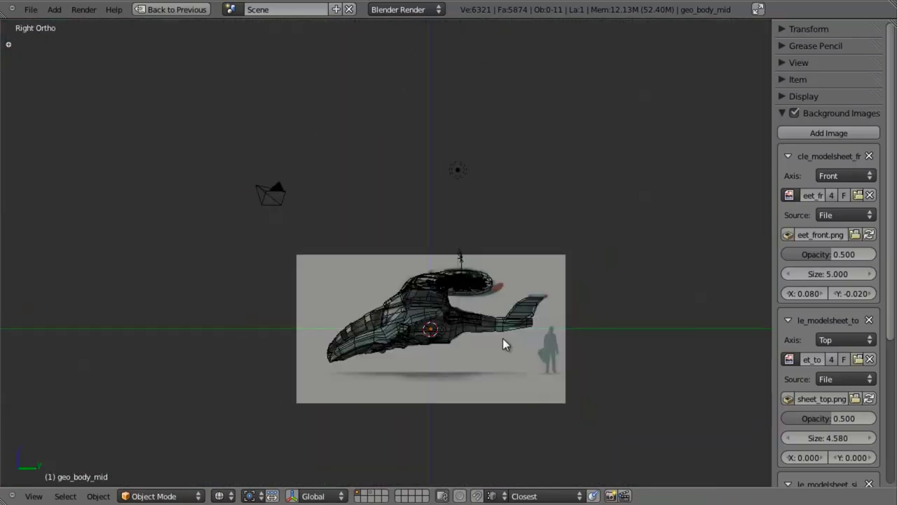
scroll(509, 406, up, 3)
shift+middle_drag(596, 446, 430, 270)
scroll(428, 266, up, 6)
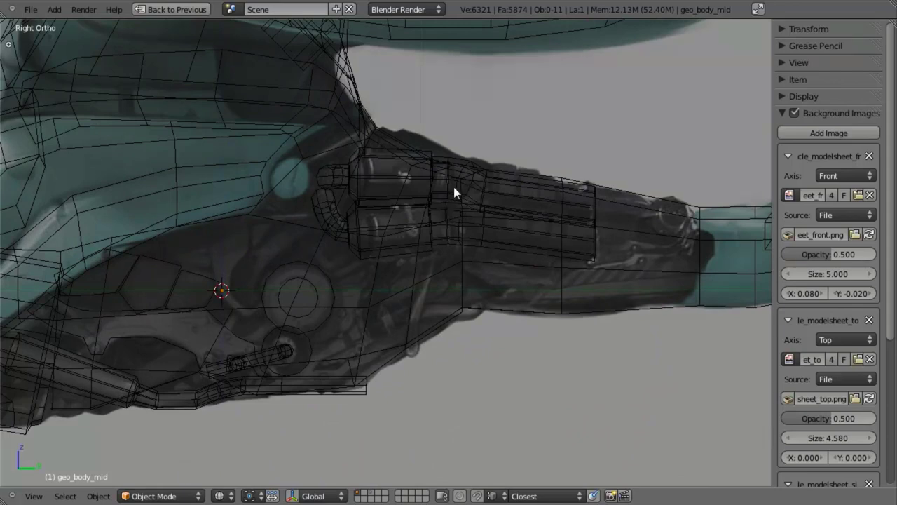
Step: Place the 3D cursor at the rear of the engine block in side view and add a mesh circle there
click(423, 202)
shift+middle_drag(468, 240, 457, 258)
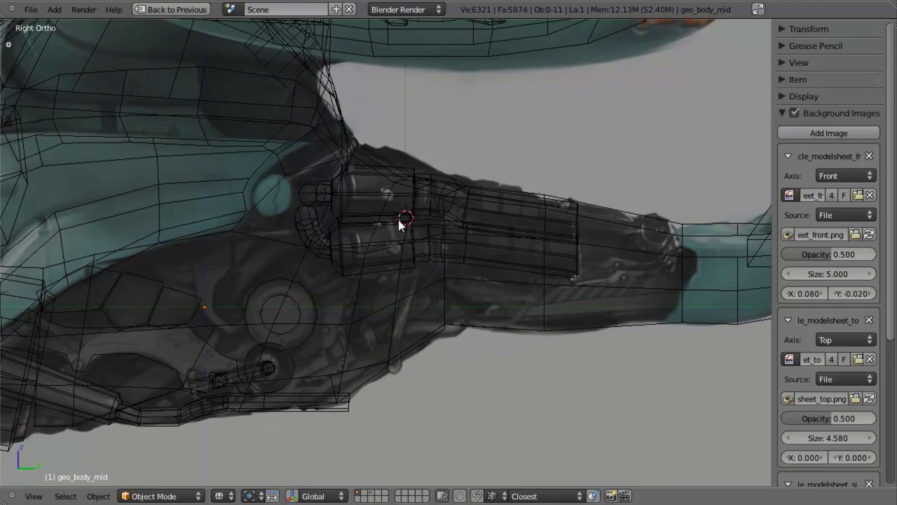
key(KP_1)
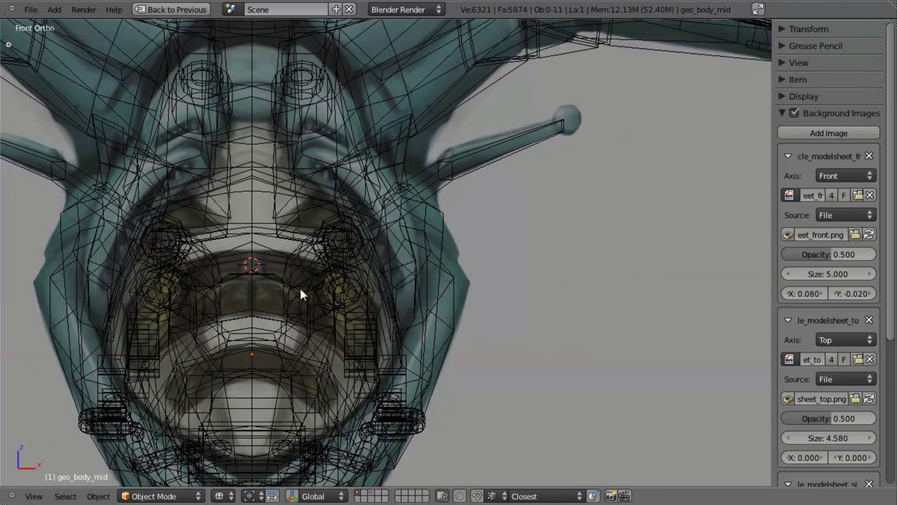
key(shift+a)
mouse_move(366, 243)
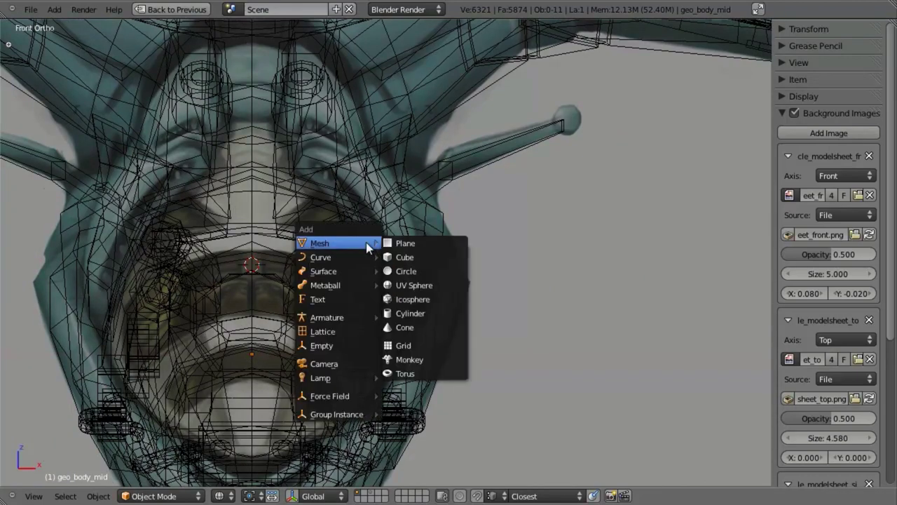
click(423, 269)
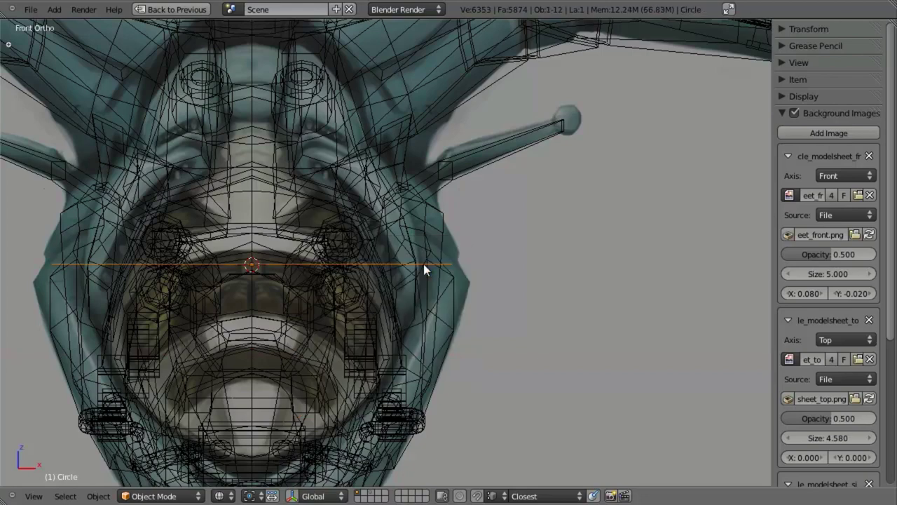
Step: Set the new circle to 12 vertices and a radius of 0.25
key(F6)
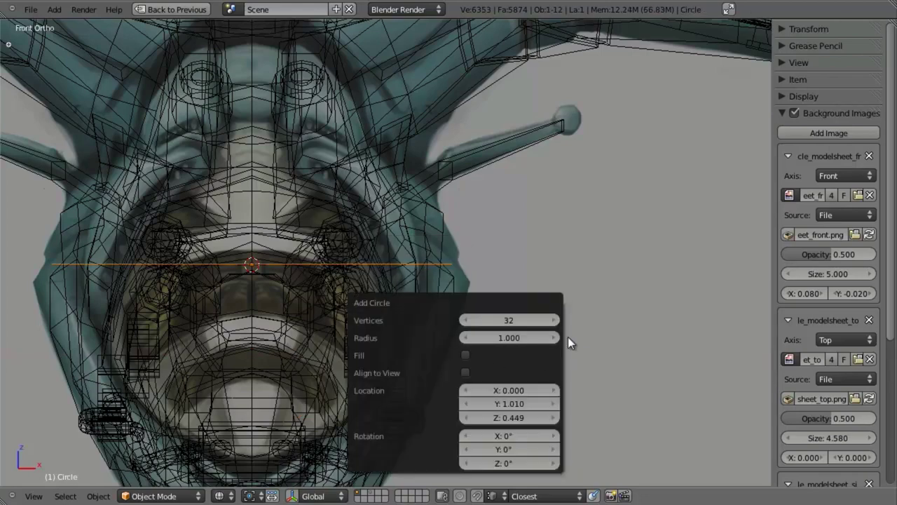
click(537, 321)
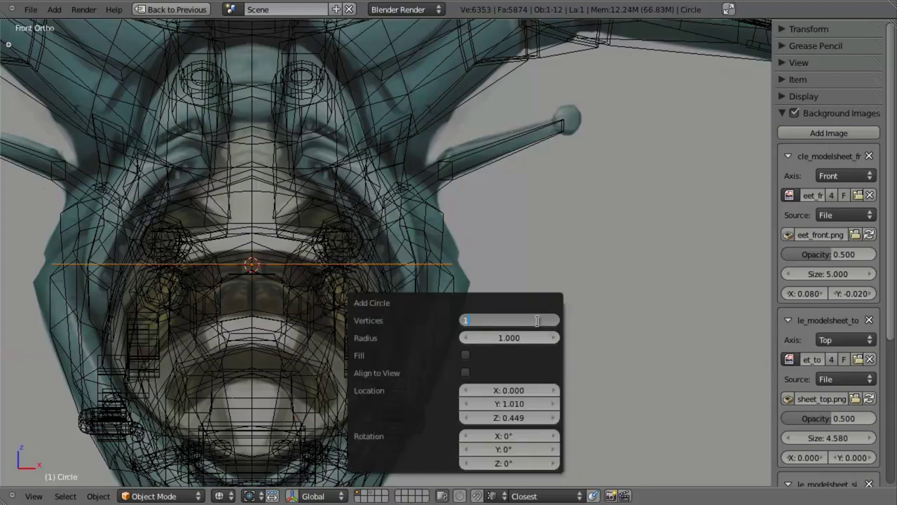
text(12)
key(Tab)
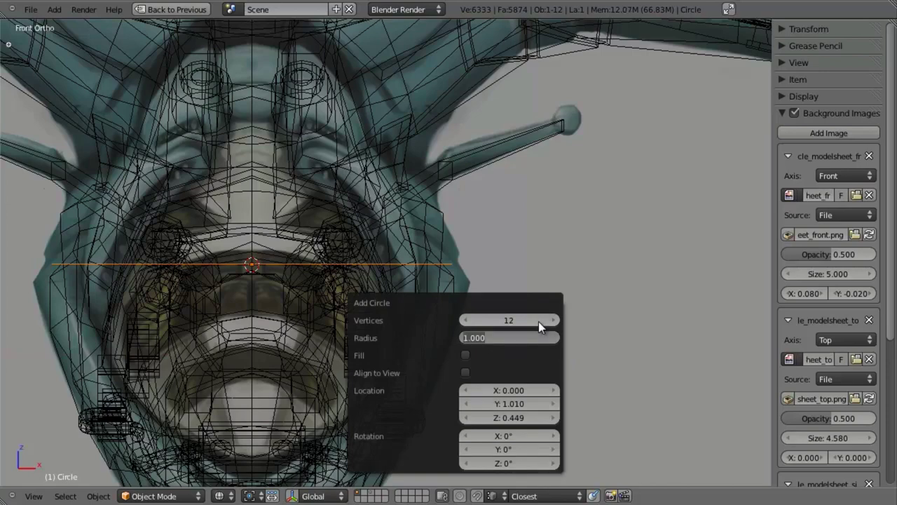
text(25)
key(Return)
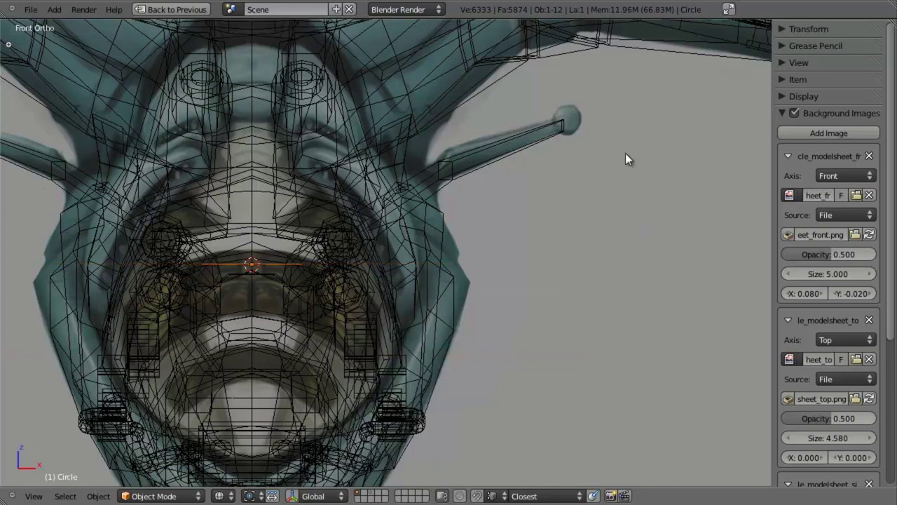
Step: Open the circle's mesh for editing and rotate it 90° about the X axis so it stands upright
shift+middle_drag(530, 265, 614, 261)
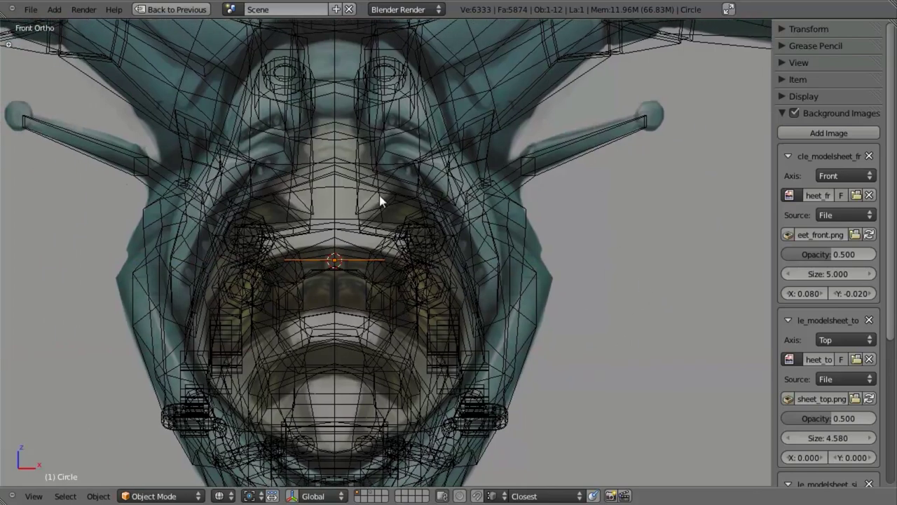
key(Tab)
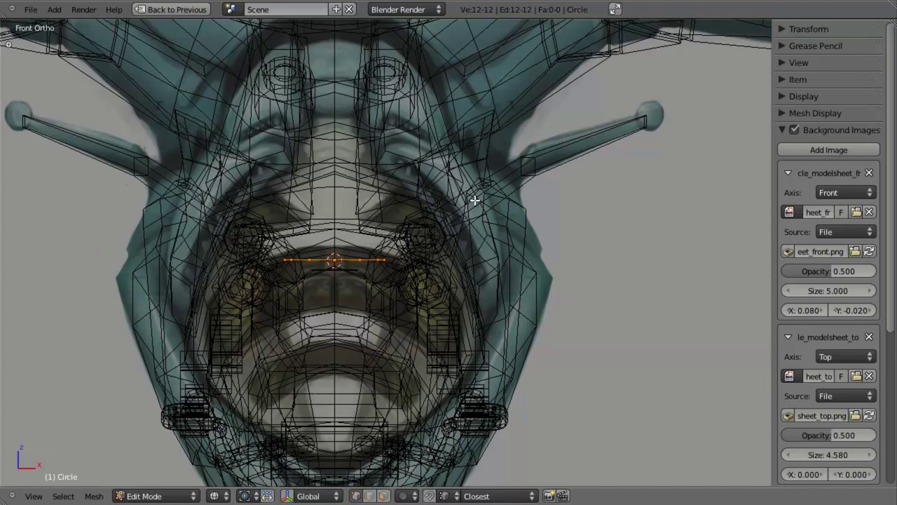
text(r)
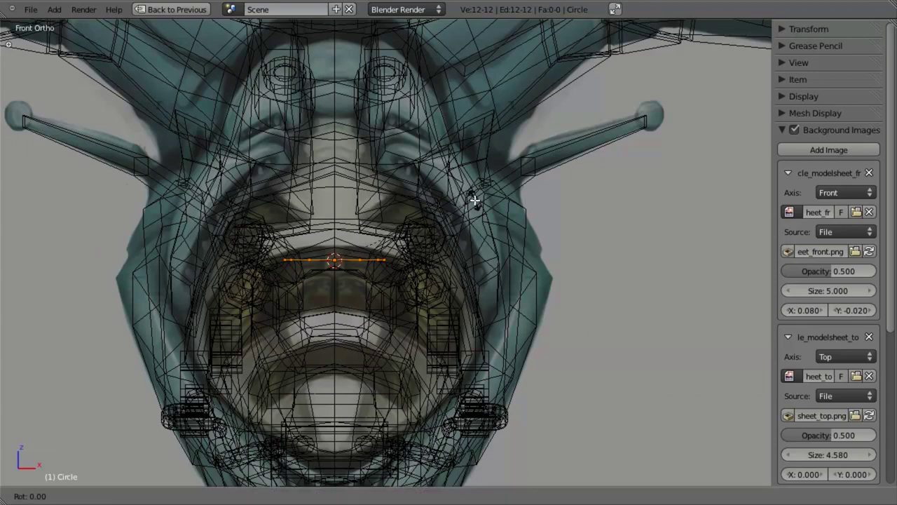
text(x90)
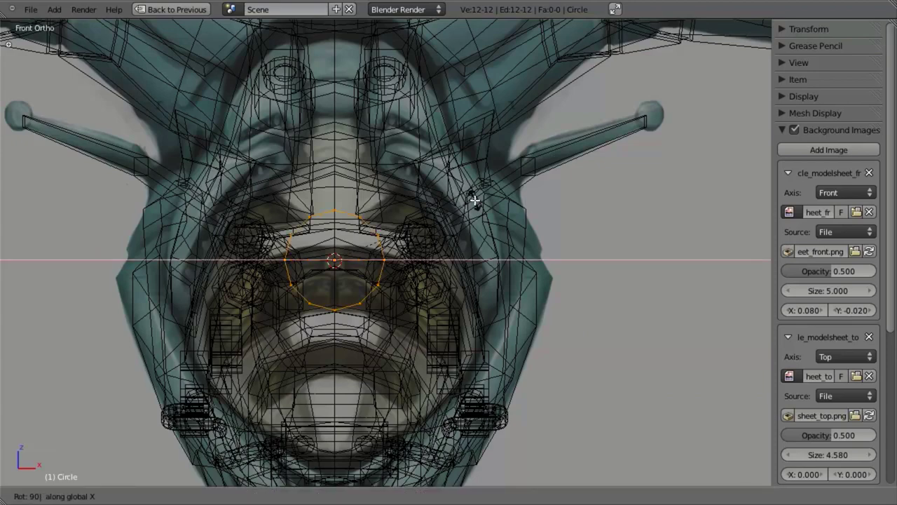
key(Return)
key(KP_3)
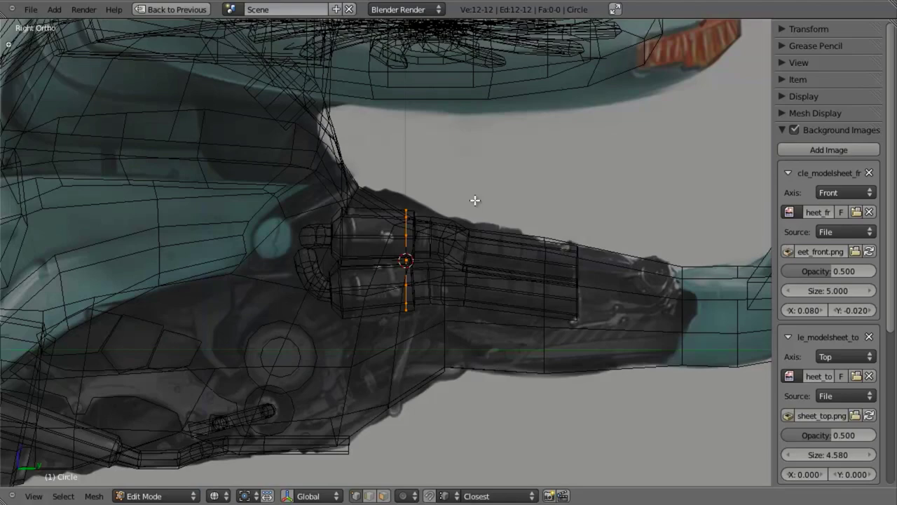
Step: Scale the circle to about 0.6 and move it forward along Y to the edge of the teal cover in the top reference
key(KP_7)
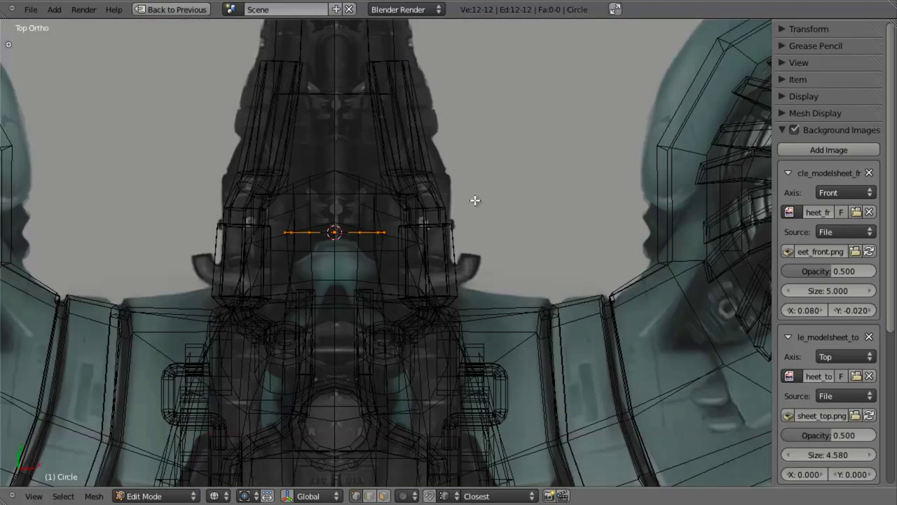
scroll(313, 256, up, 3)
shift+middle_drag(314, 255, 336, 428)
scroll(343, 432, up, 2)
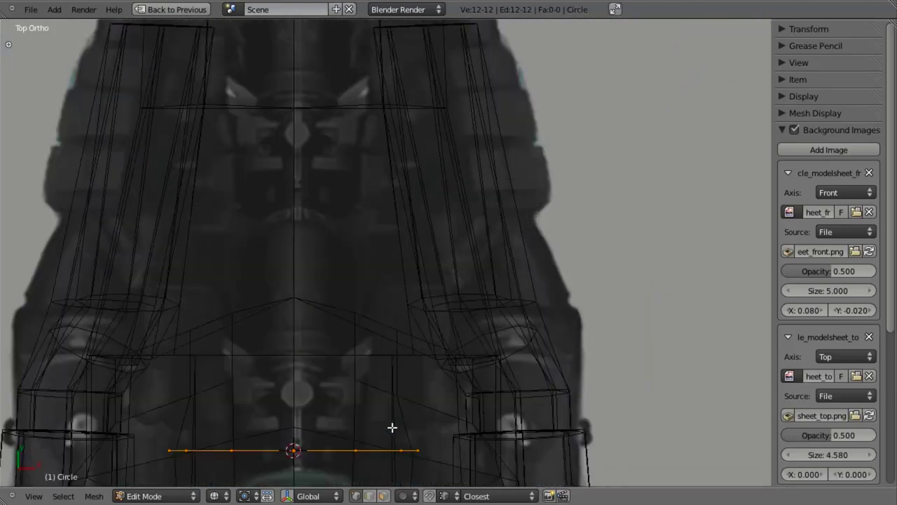
shift+middle_drag(392, 427, 431, 321)
key(s)
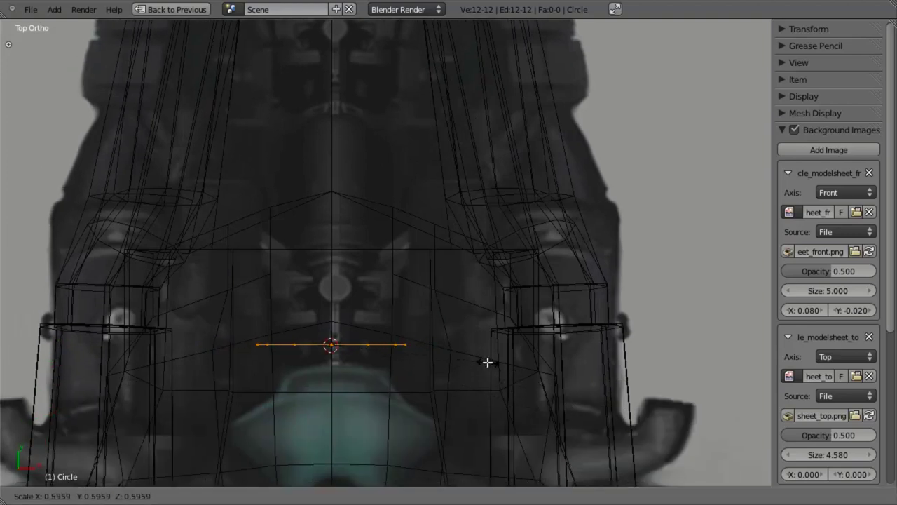
click(488, 357)
key(g)
key(y)
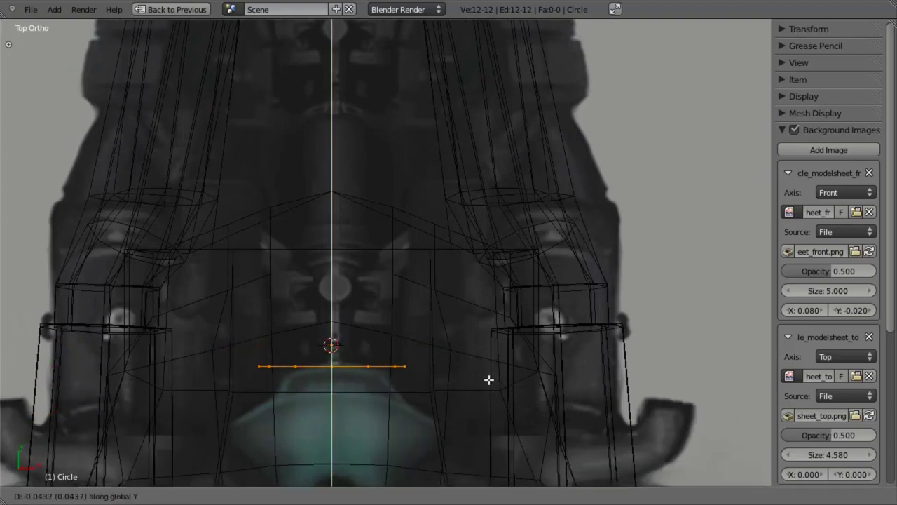
click(473, 382)
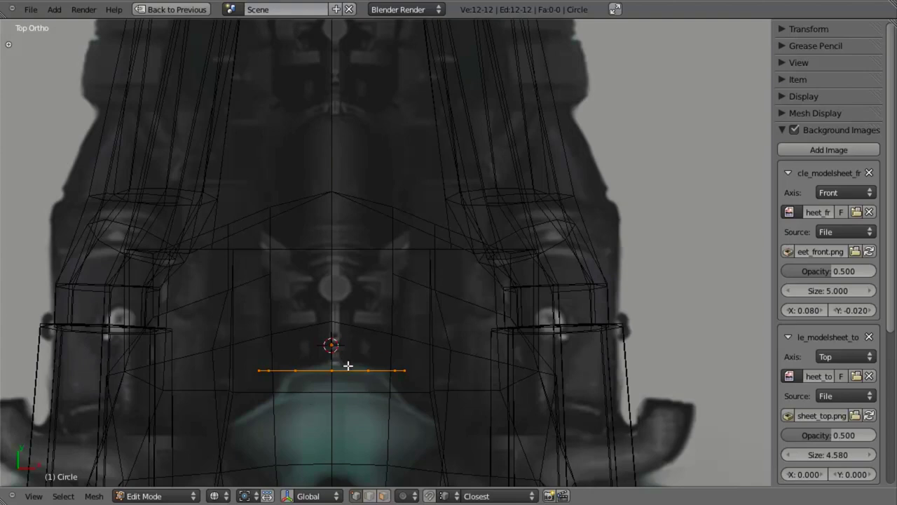
Step: Extrude the circle about 1.65 along Y to the start of the teal tail section, forming a long cylinder
scroll(349, 366, down, 4)
shift+middle_drag(444, 350, 448, 403)
shift+middle_drag(436, 272, 431, 364)
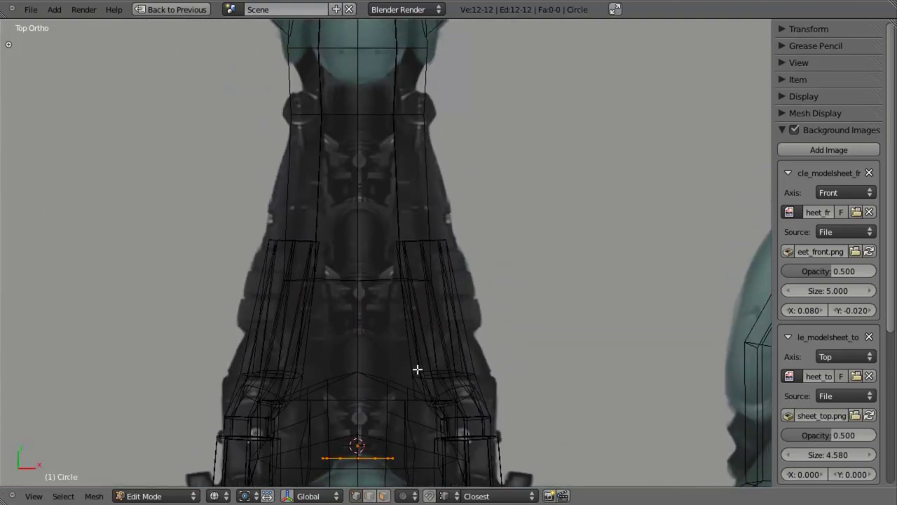
key(e)
key(y)
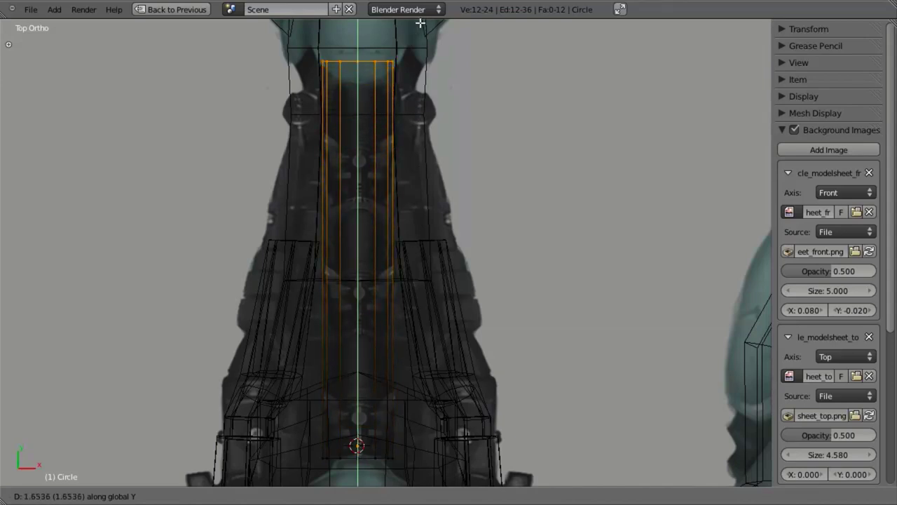
click(418, 25)
scroll(416, 214, down, 2)
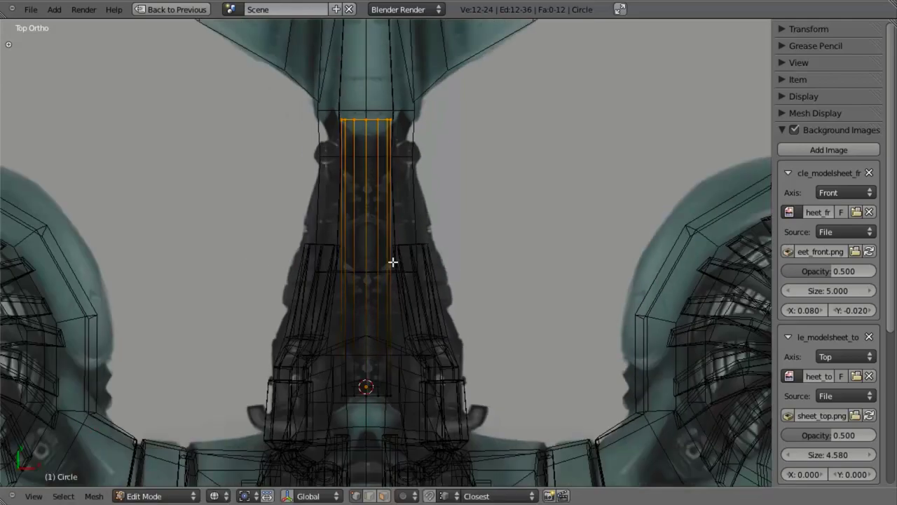
Step: Rotate the whole cylinder about 7° around the 3D cursor in side view to follow the tail's downward slope
key(KP_3)
scroll(439, 295, up, 2)
key(a)
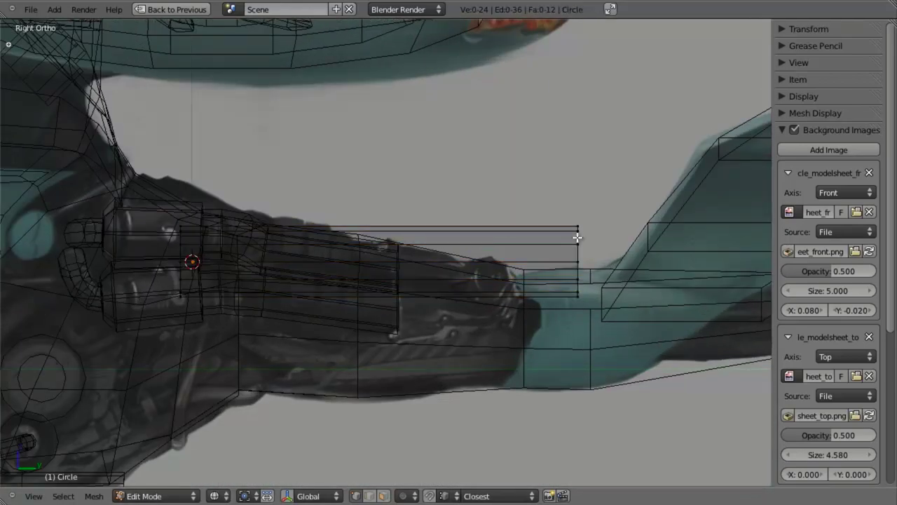
key(a)
scroll(651, 298, up, 1)
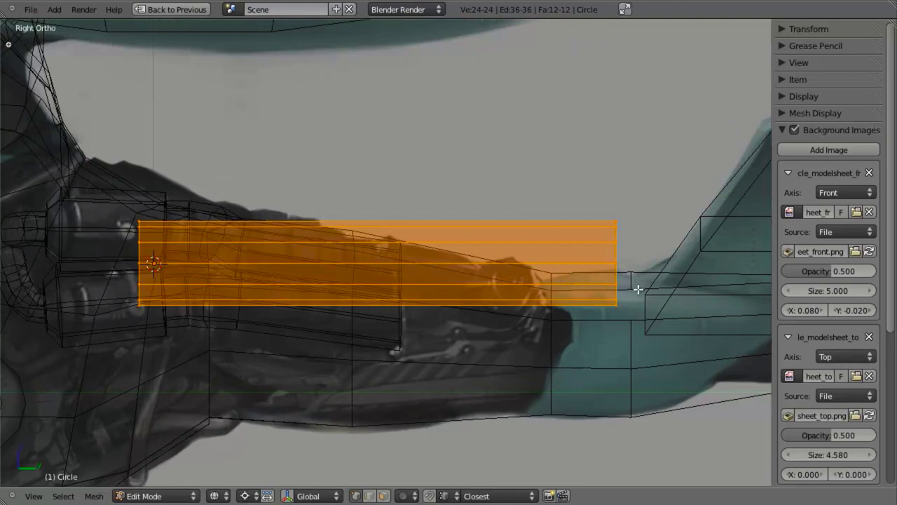
key(r)
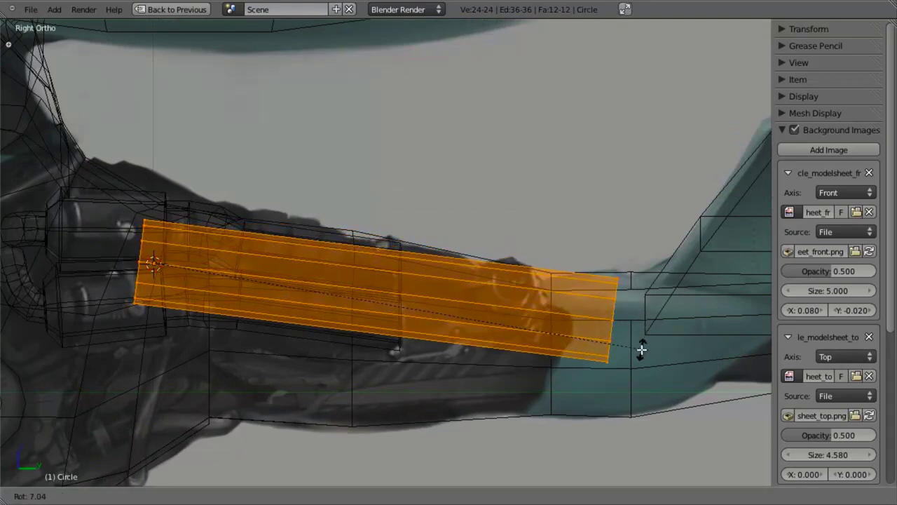
click(642, 351)
Step: Check the tilted cylinder's fit in solid and wireframe display, and finish editing its mesh
scroll(536, 341, down, 5)
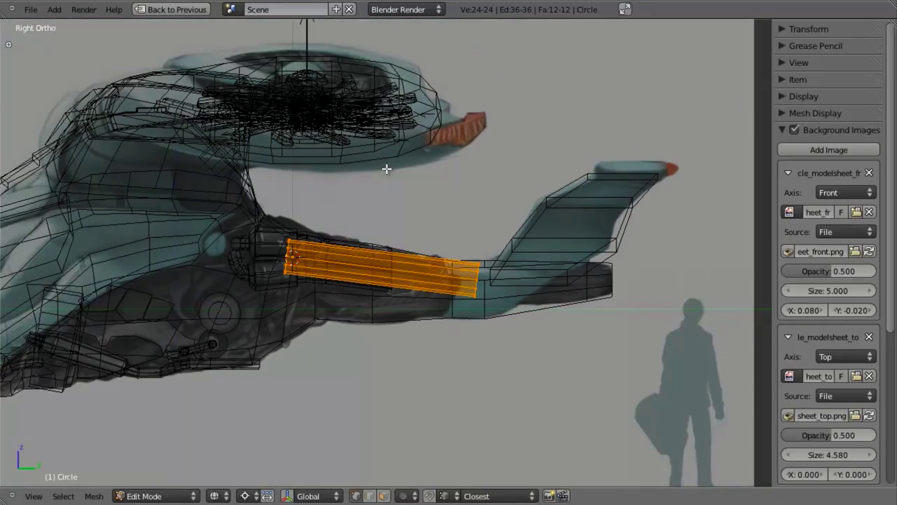
key(z)
middle_drag(386, 169, 404, 330)
scroll(404, 330, up, 3)
key(z)
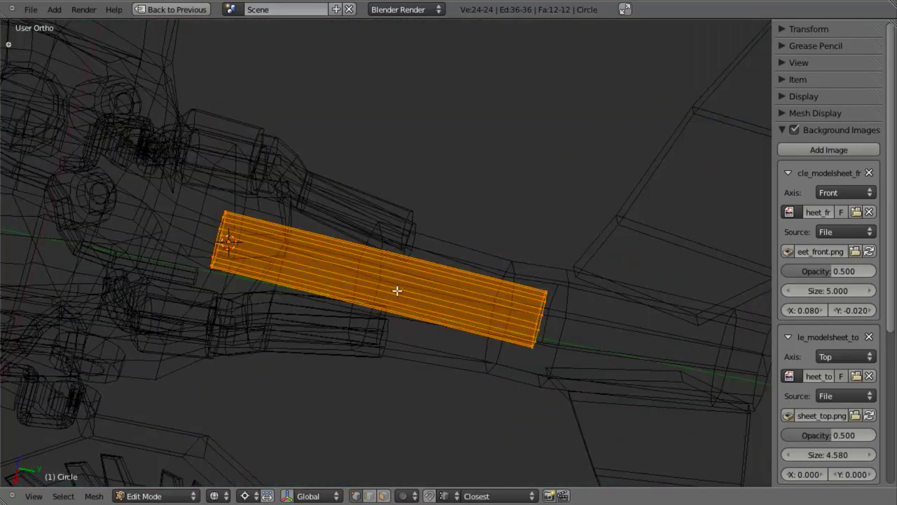
key(KP_3)
key(Tab)
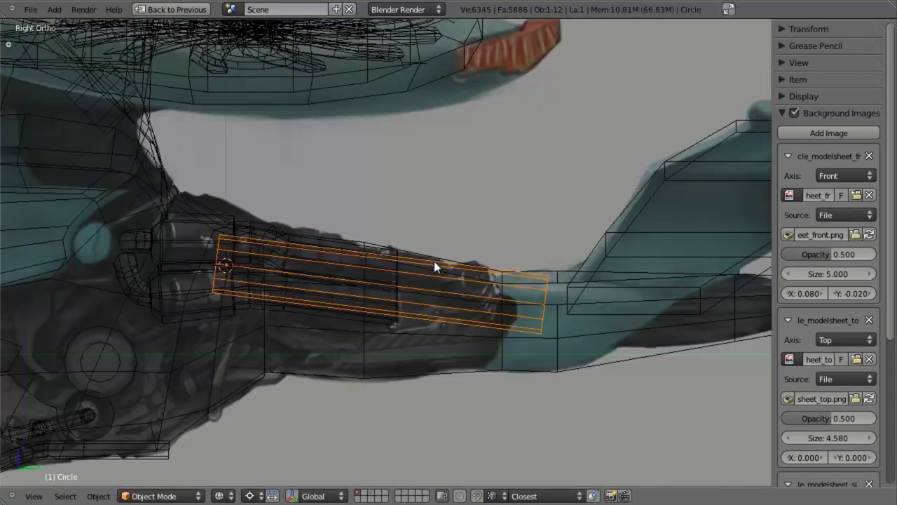
Step: Lower the upper vertices of the tail's dark front section about 0.04 along Z beneath the cylinder
right_click(442, 268)
scroll(427, 282, up, 3)
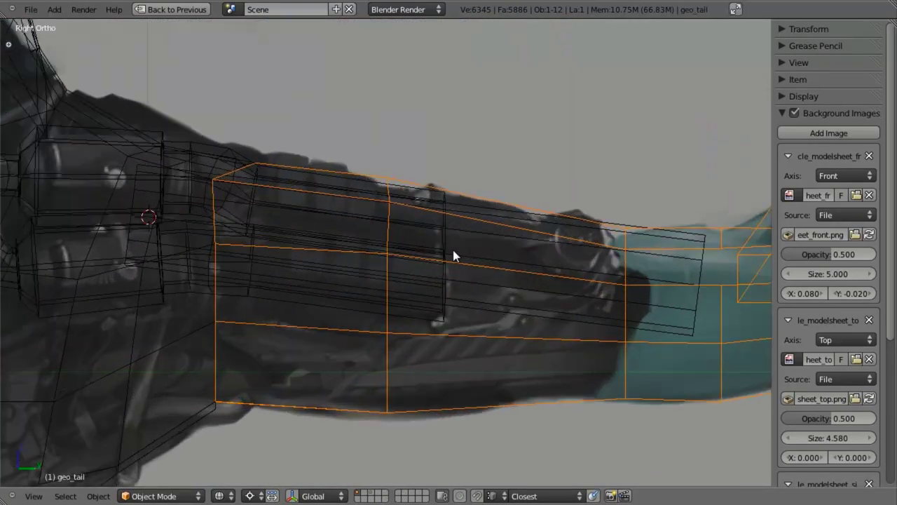
key(Tab)
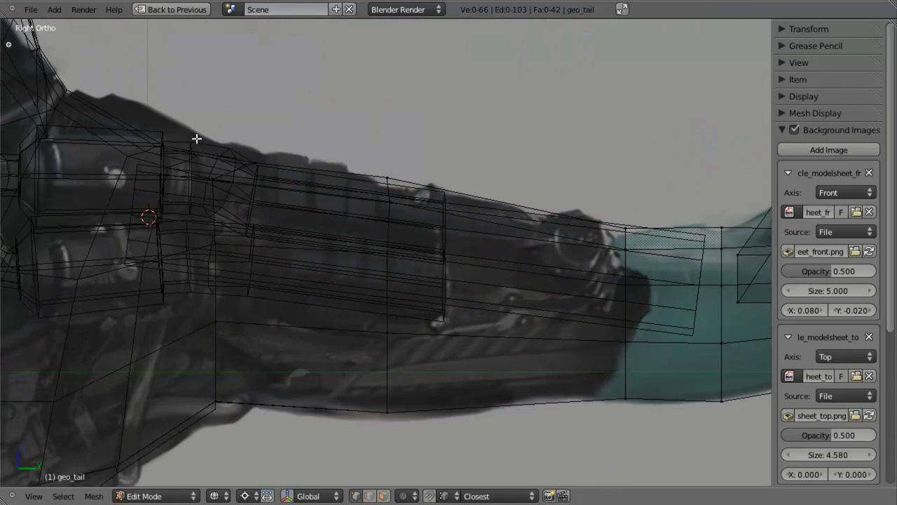
key(b)
drag(187, 129, 491, 224)
key(b)
drag(510, 162, 665, 258)
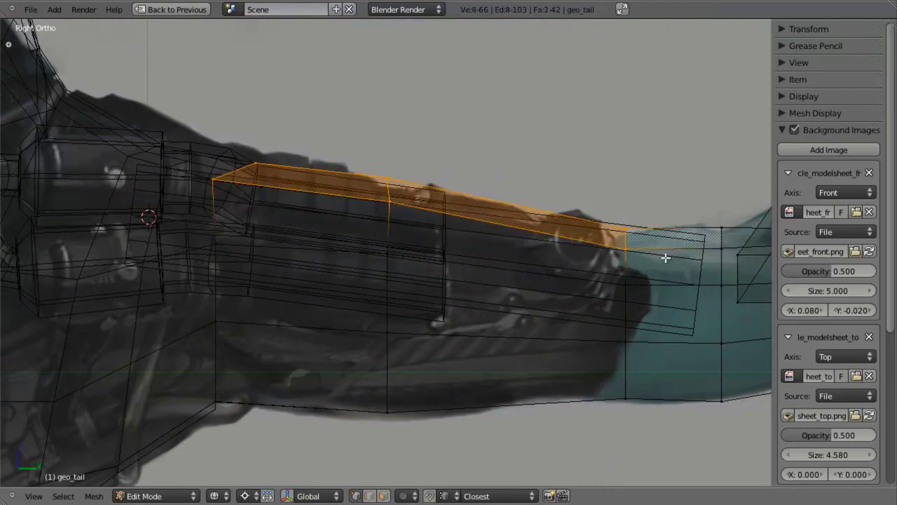
key(z)
key(g)
key(z)
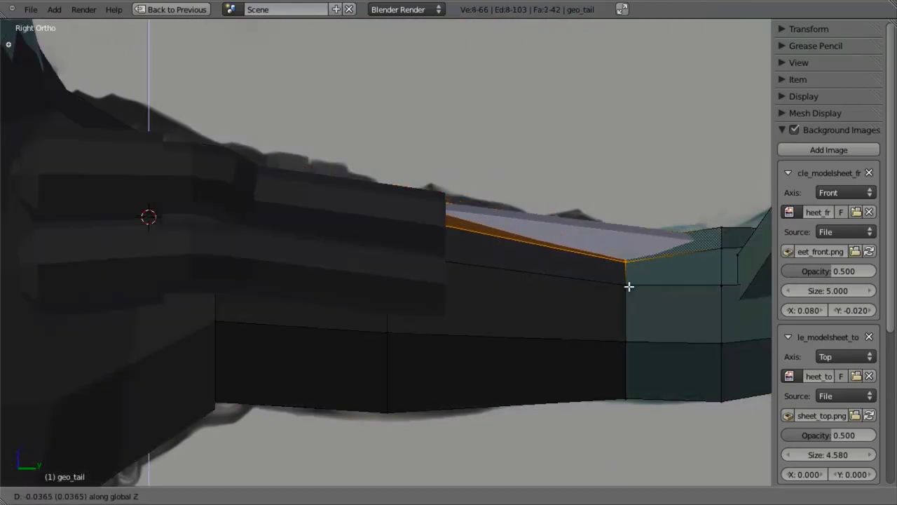
click(628, 286)
Step: Lower the three upper vertex rows of the dark tail section together by about 0.07 along Z
key(z)
key(b)
drag(60, 133, 637, 290)
key(g)
key(z)
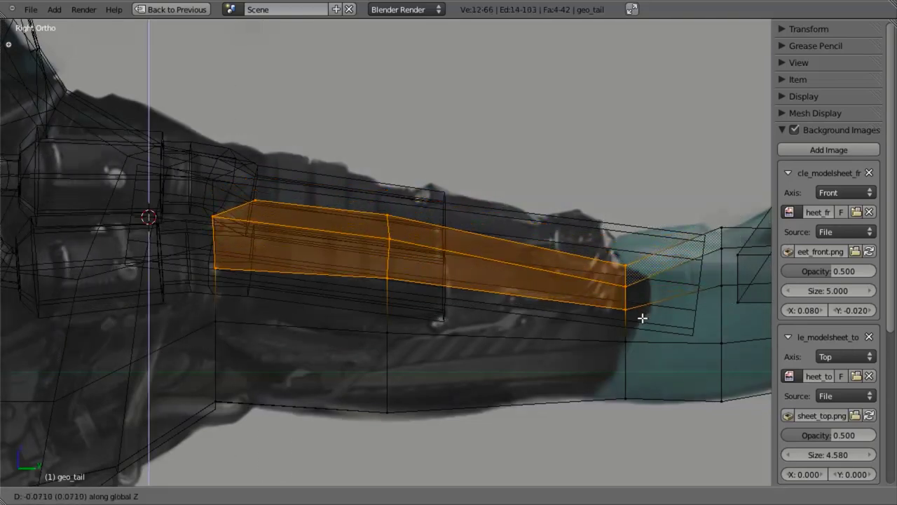
click(644, 317)
Step: Examine how the lowered tail section meets the cylinder from perspective, top and side views in solid and wireframe display
key(z)
middle_drag(509, 173, 408, 138)
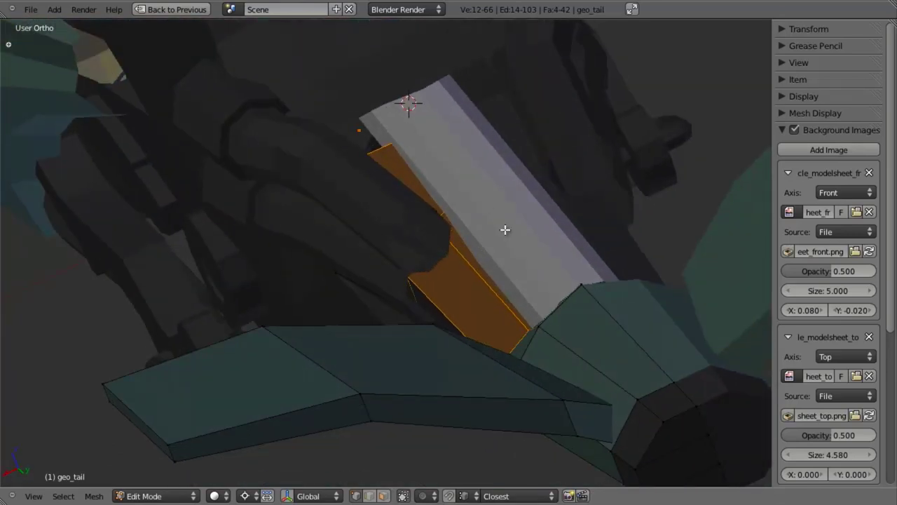
key(KP_7)
key(z)
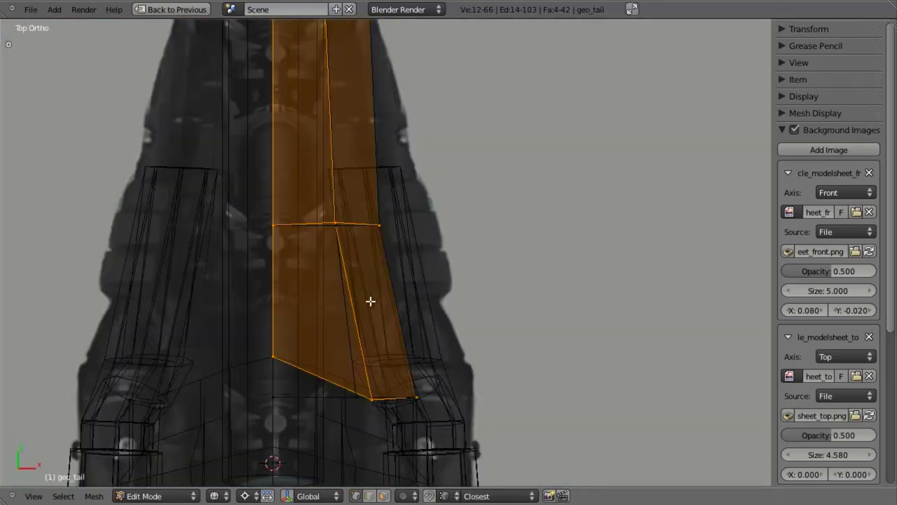
shift+middle_drag(370, 302, 420, 290)
key(z)
middle_drag(383, 336, 383, 234)
key(z)
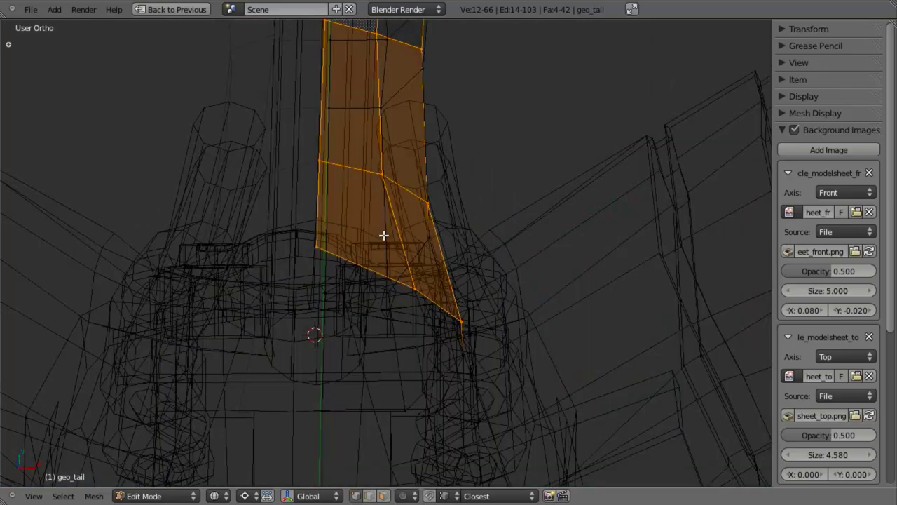
scroll(382, 234, down, 3)
middle_drag(401, 289, 393, 225)
key(KP_3)
scroll(518, 294, up, 2)
key(z)
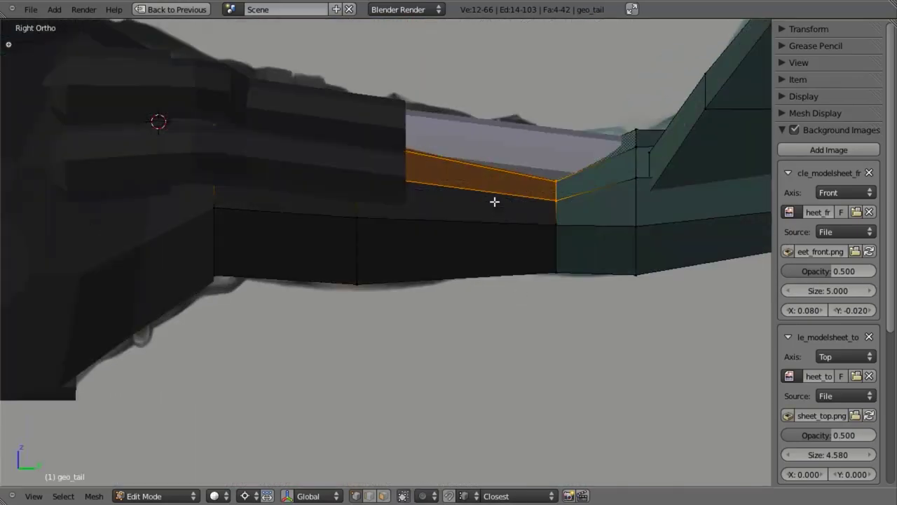
shift+middle_drag(495, 200, 475, 259)
key(z)
scroll(570, 301, down, 3)
scroll(570, 300, up, 4)
key(a)
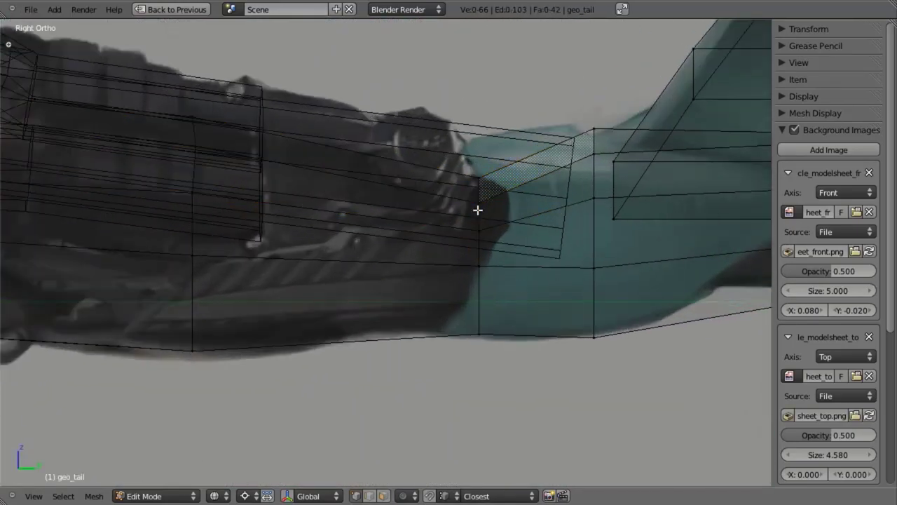
alt+right_click(483, 270)
shift+right_click(479, 243)
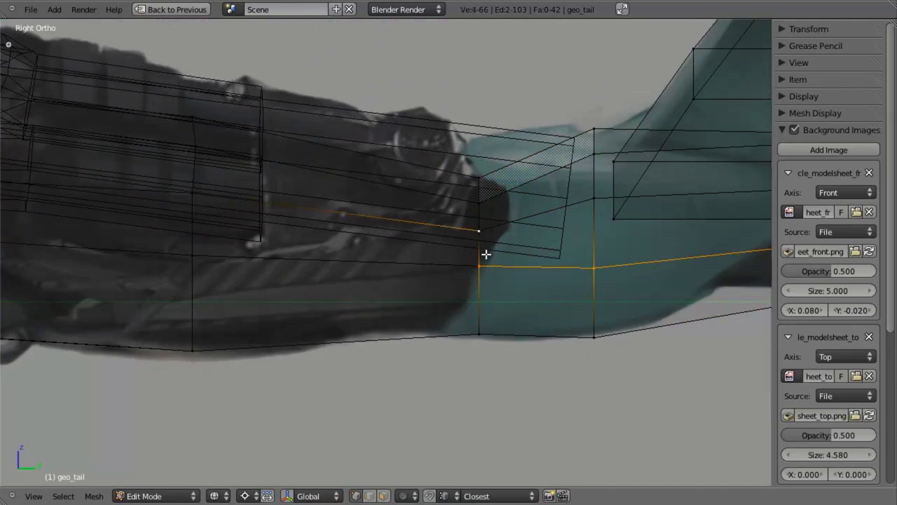
middle_drag(480, 288, 603, 214)
key(a)
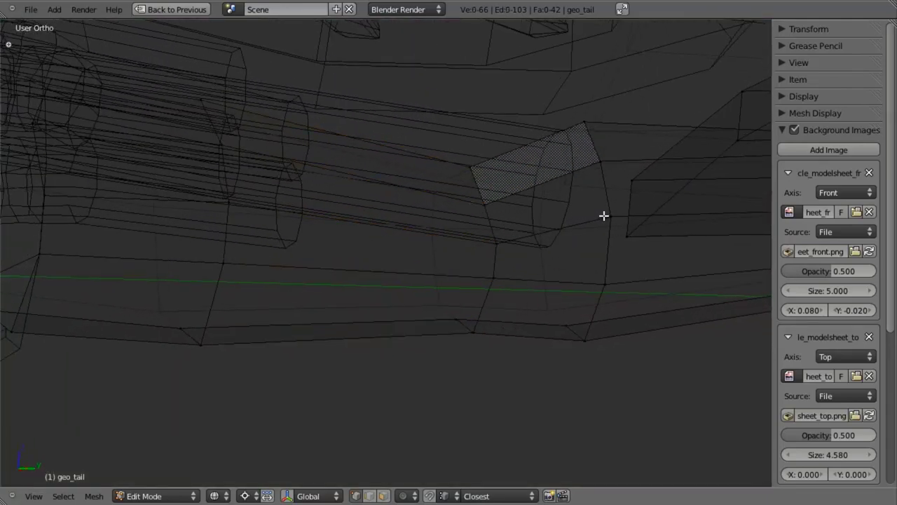
Step: Set the pivot point to Bounding Box Center and slightly scale up the front edge loop of the teal tail section
key(l)
scroll(589, 242, down, 4)
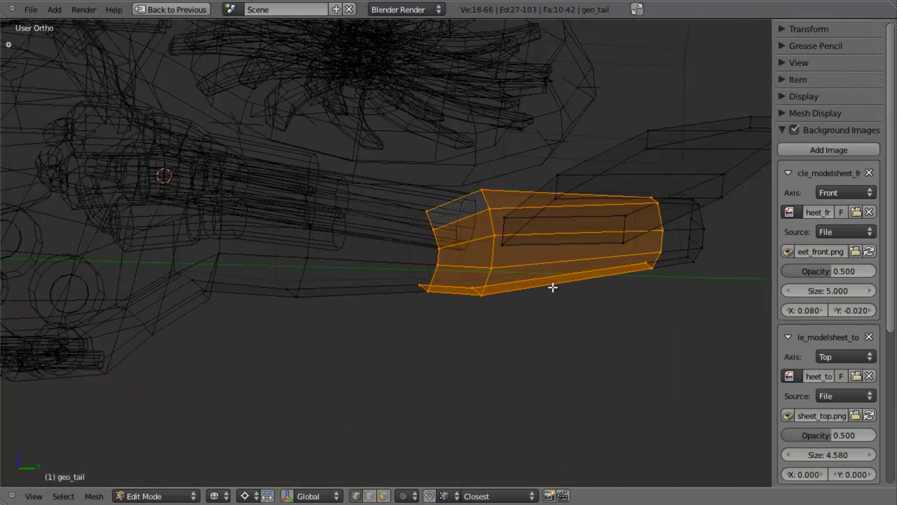
key(KP_3)
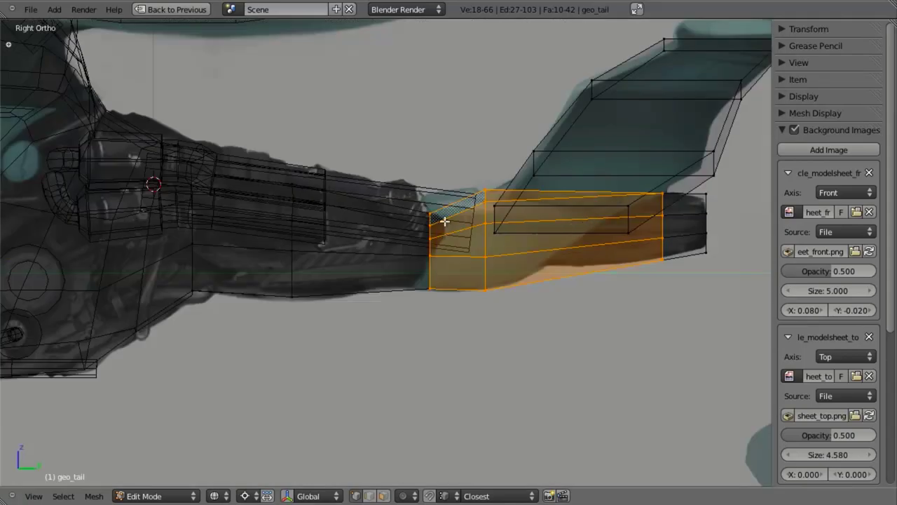
scroll(444, 221, up, 2)
scroll(556, 176, down, 3)
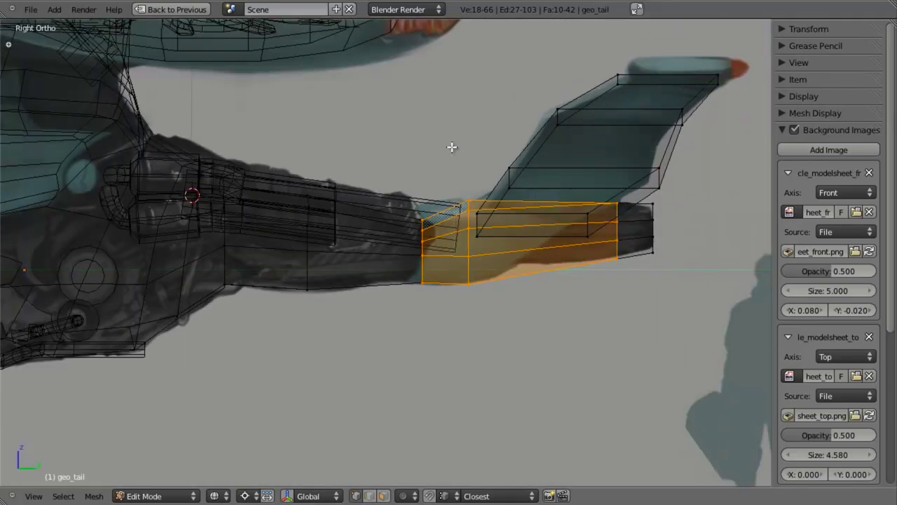
drag(452, 146, 717, 354)
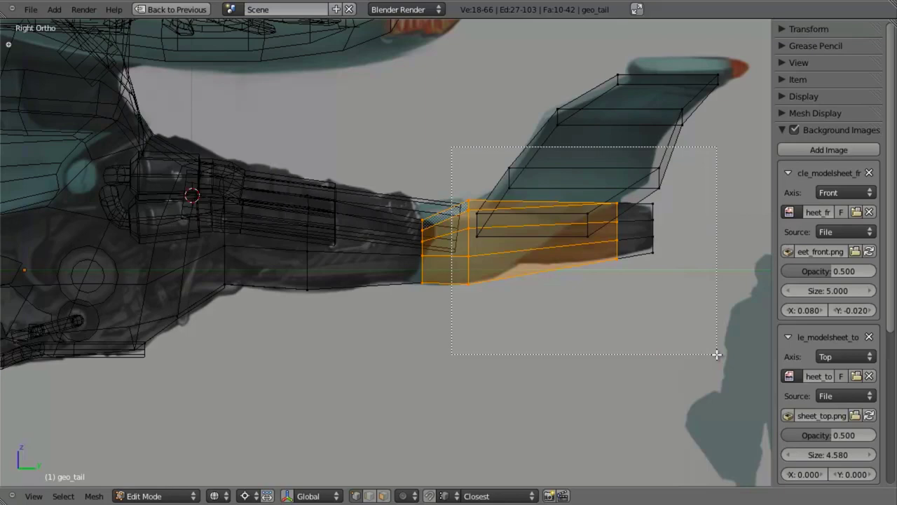
middle_drag(716, 354, 706, 353)
scroll(371, 289, up, 3)
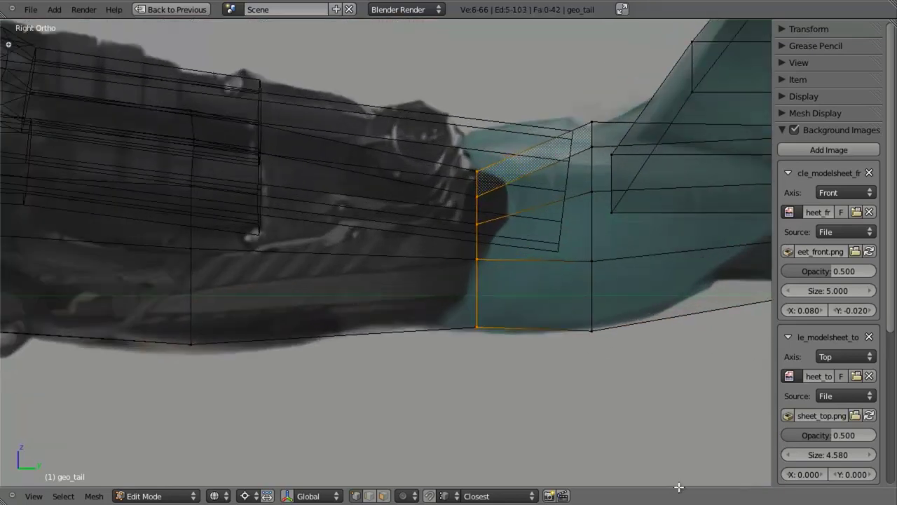
key(s)
key(Escape)
click(243, 496)
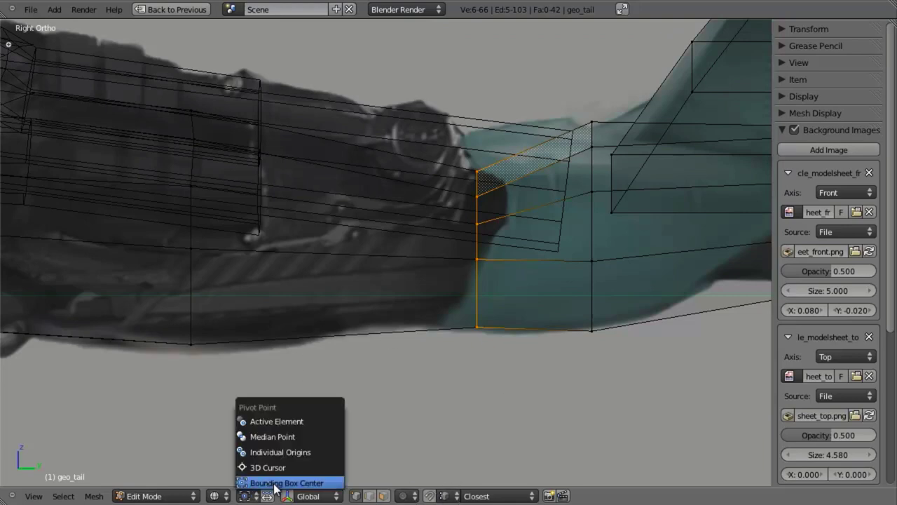
click(276, 483)
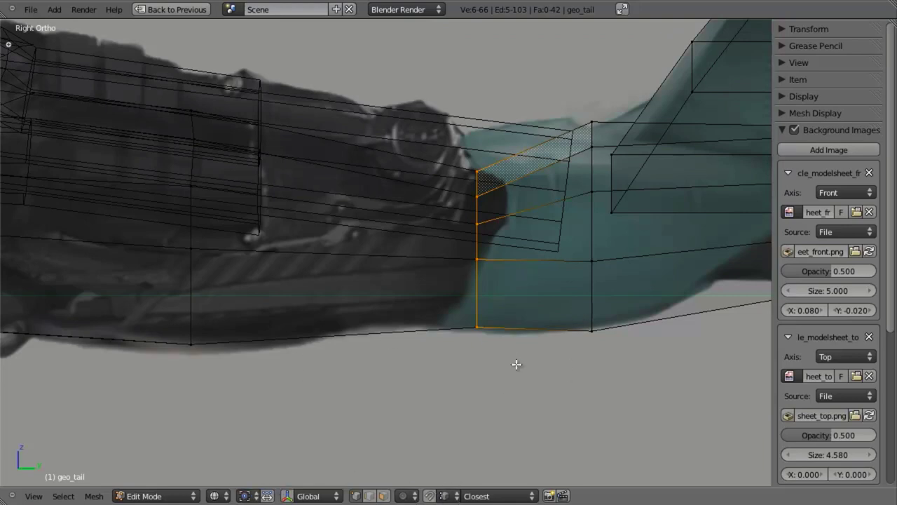
key(s)
click(532, 399)
Step: Raise the three upper vertices of the teal section's front edge about 0.07 along Z and check the fit
key(b)
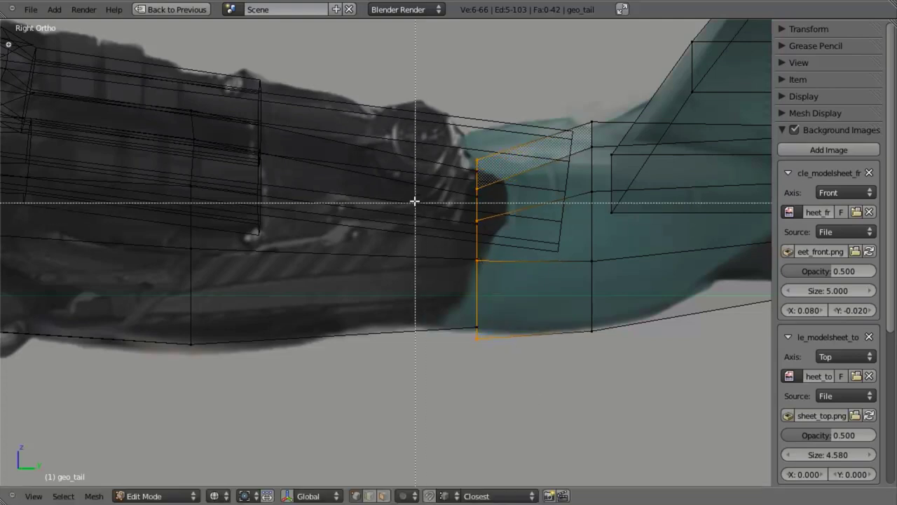
middle_drag(410, 240, 540, 375)
key(g)
key(z)
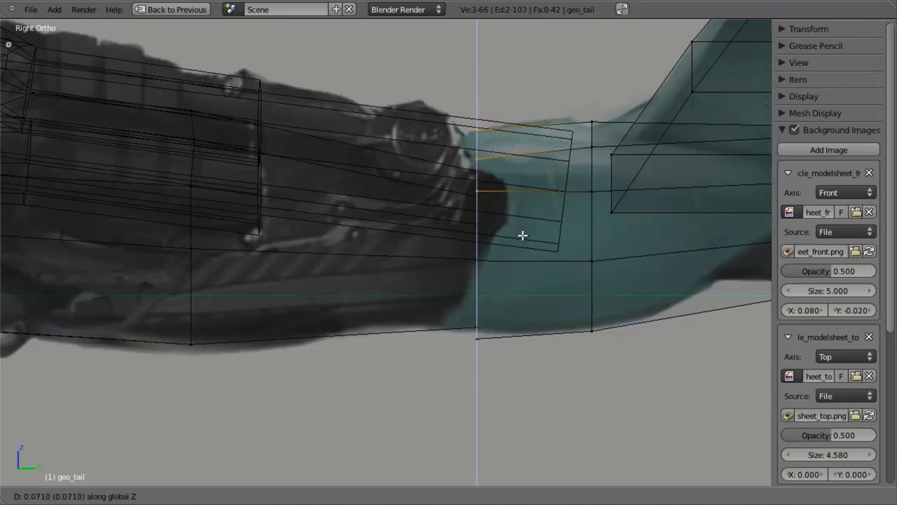
click(521, 230)
key(z)
scroll(404, 278, down, 3)
mouse_move(404, 278)
middle_down()
mouse_move(439, 362)
mouse_move(456, 210)
mouse_move(431, 279)
middle_up()
key(KP_3)
key(z)
scroll(447, 267, up, 3)
Step: Raise the top vertex of the teal section's front edge and the one behind it slightly along Z to follow the side reference
key(a)
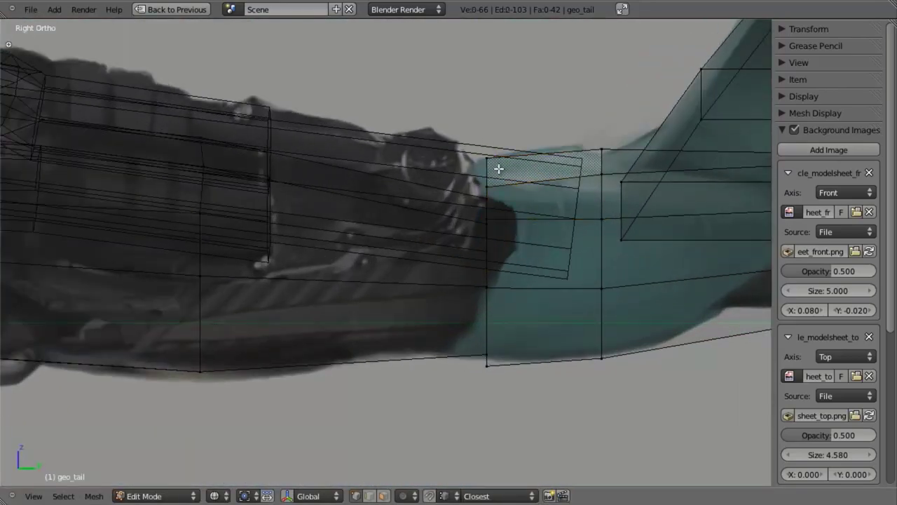
right_click(499, 169)
key(g)
key(z)
click(501, 149)
right_click(590, 129)
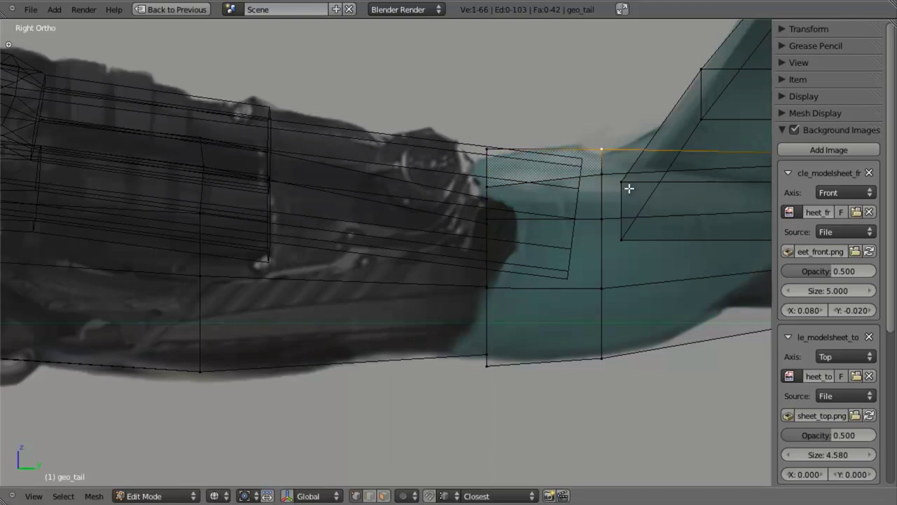
key(g)
key(z)
click(625, 176)
key(z)
scroll(500, 279, down, 3)
Step: Separate the teal tail section, fin and dark end piece from the tail mesh into a new object and finish mesh editing
key(a)
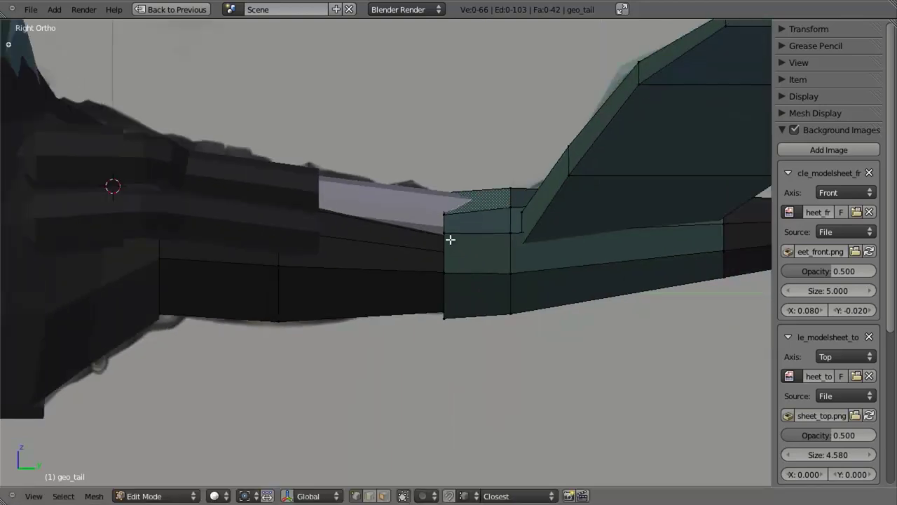
key(l)
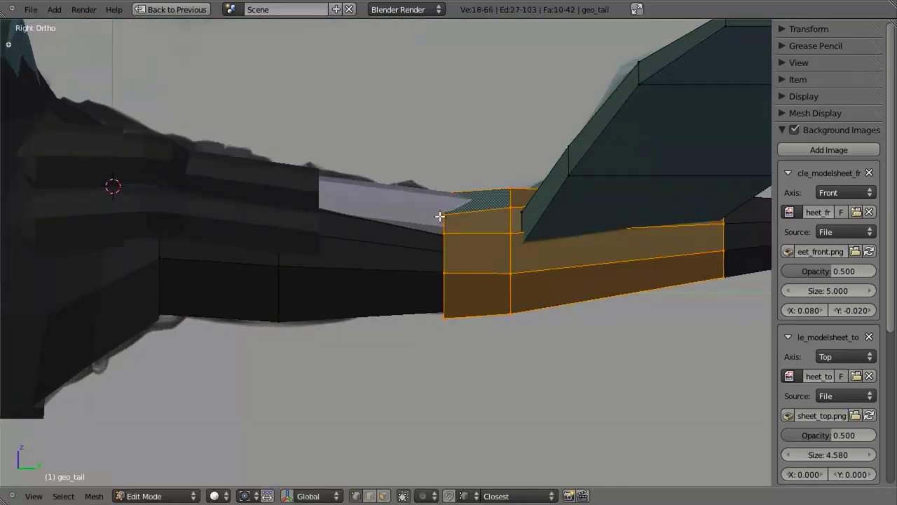
scroll(440, 217, down, 3)
key(l)
key(l)
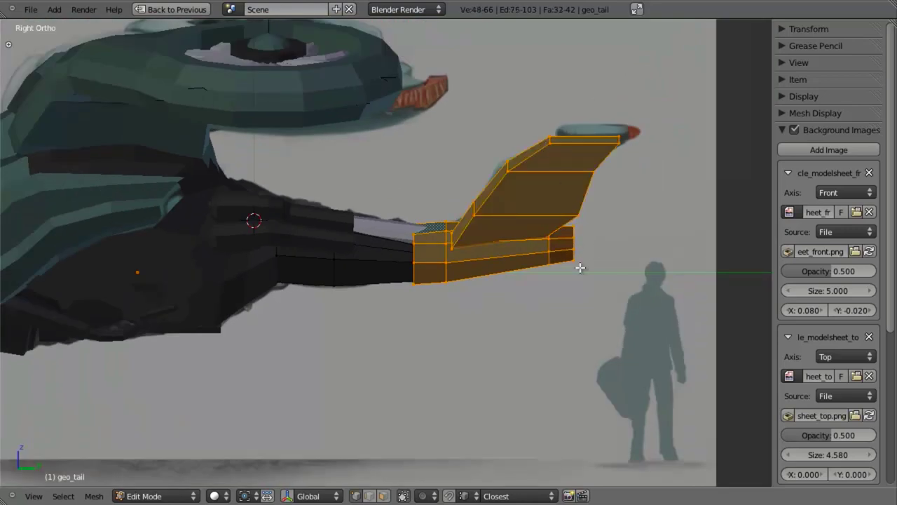
scroll(578, 265, up, 1)
key(p)
click(579, 264)
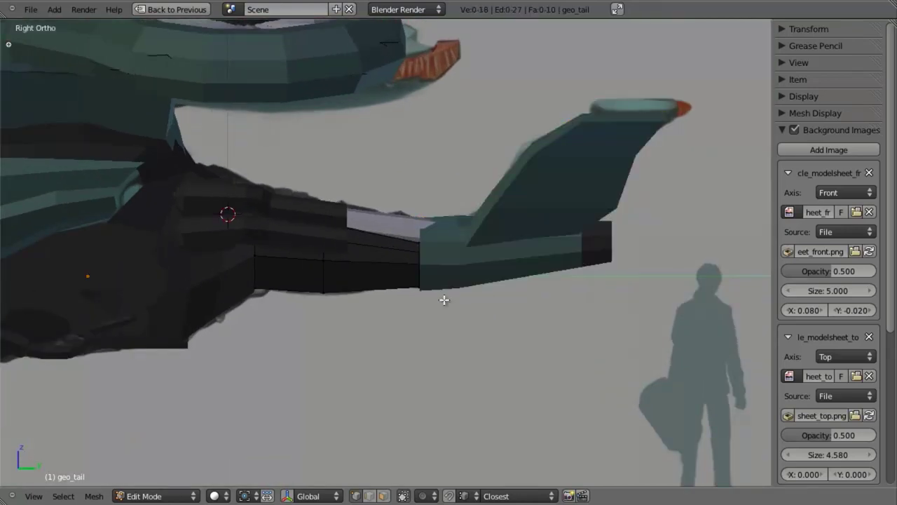
middle_drag(446, 221, 414, 290)
key(Tab)
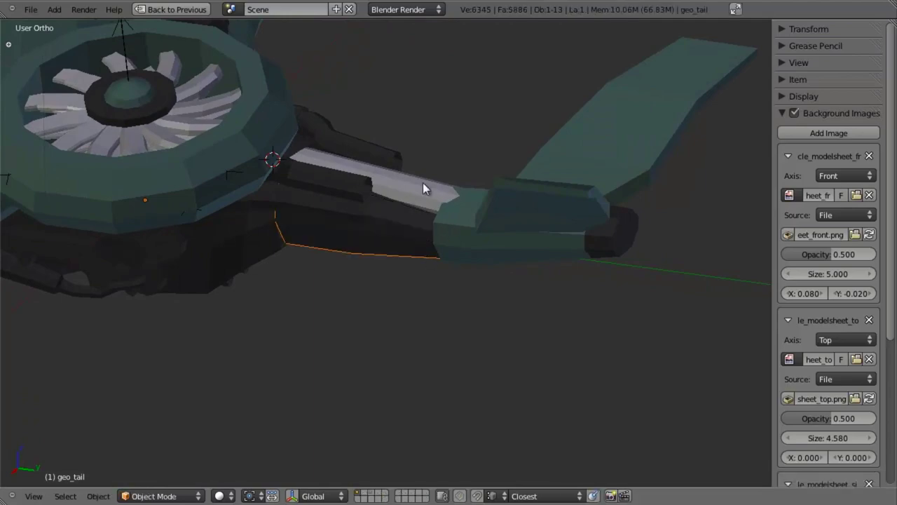
Step: Separate the linked engine and exhaust cylinders from the mid-body mesh into their own object and select that object
key(KP_3)
key(z)
shift+middle_drag(339, 256, 409, 250)
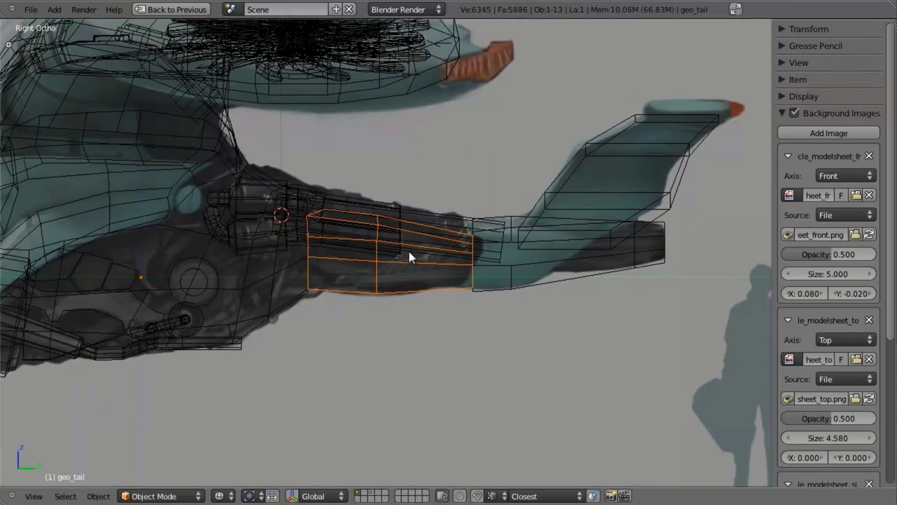
right_click(384, 192)
scroll(396, 280, down, 2)
key(z)
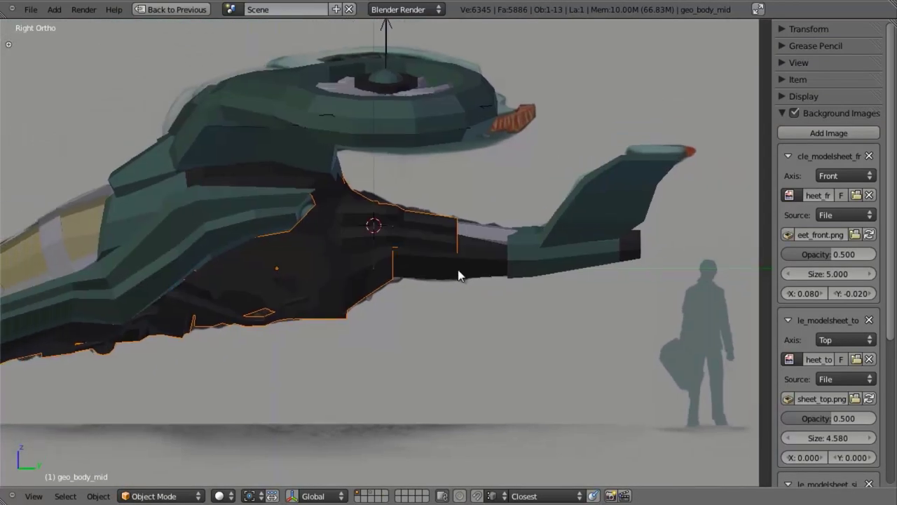
scroll(458, 270, up, 4)
key(z)
scroll(364, 185, down, 2)
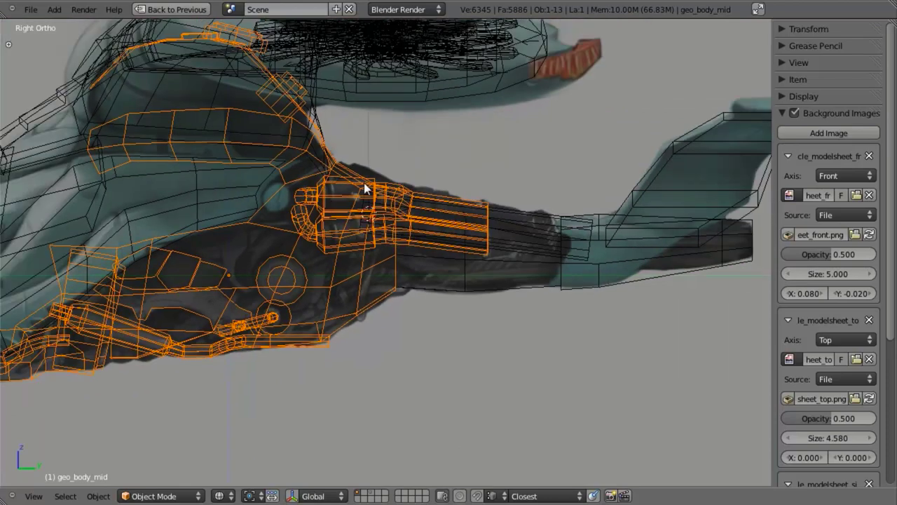
key(Tab)
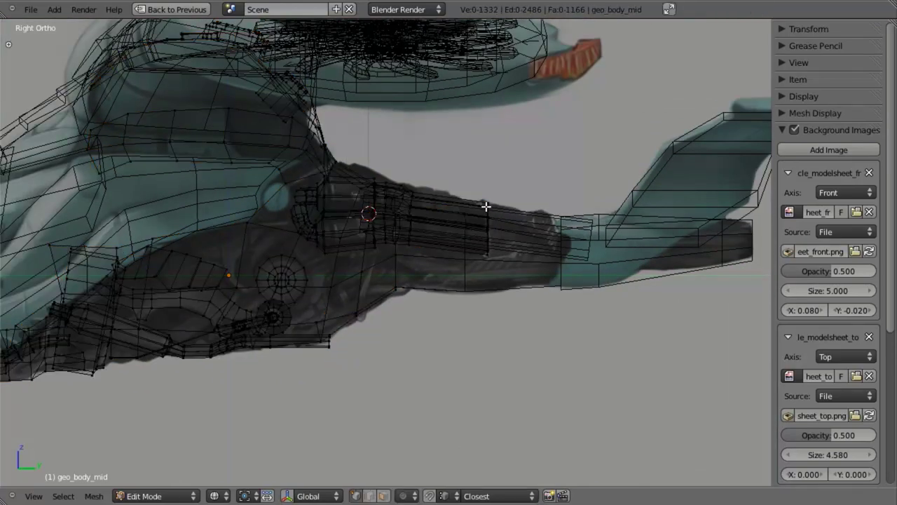
key(l)
key(l)
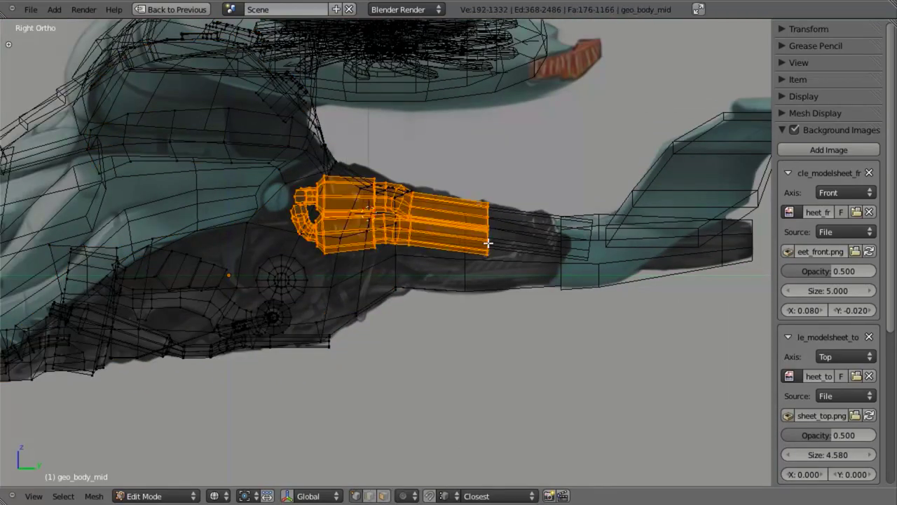
key(p)
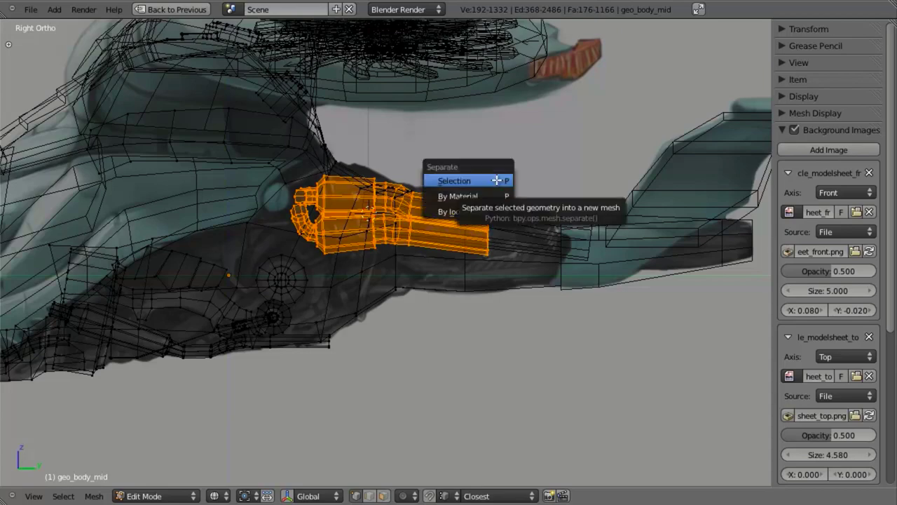
click(497, 181)
key(Tab)
right_click(483, 220)
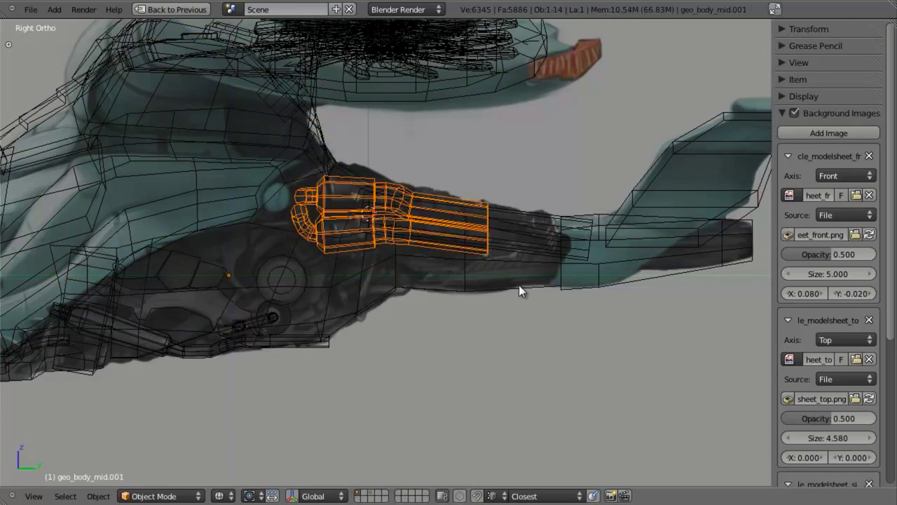
Step: Join the separated engine and exhaust cylinders with geo_tail into one object and check the result from the side
shift+right_click(525, 253)
shift+right_click(598, 221)
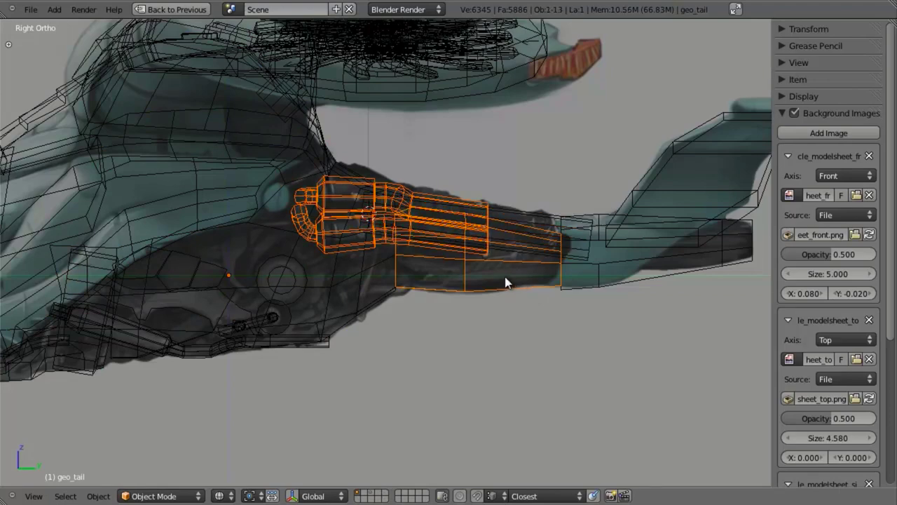
key(z)
mouse_move(475, 174)
middle_down()
mouse_move(416, 214)
mouse_move(435, 282)
mouse_move(381, 250)
mouse_move(386, 242)
middle_up()
key(z)
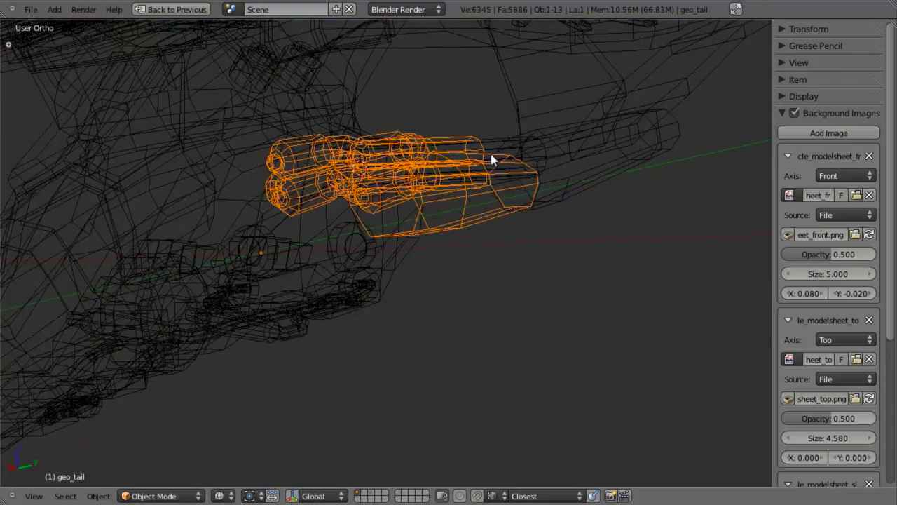
scroll(490, 153, down, 3)
middle_drag(491, 153, 398, 158)
key(z)
scroll(397, 250, up, 2)
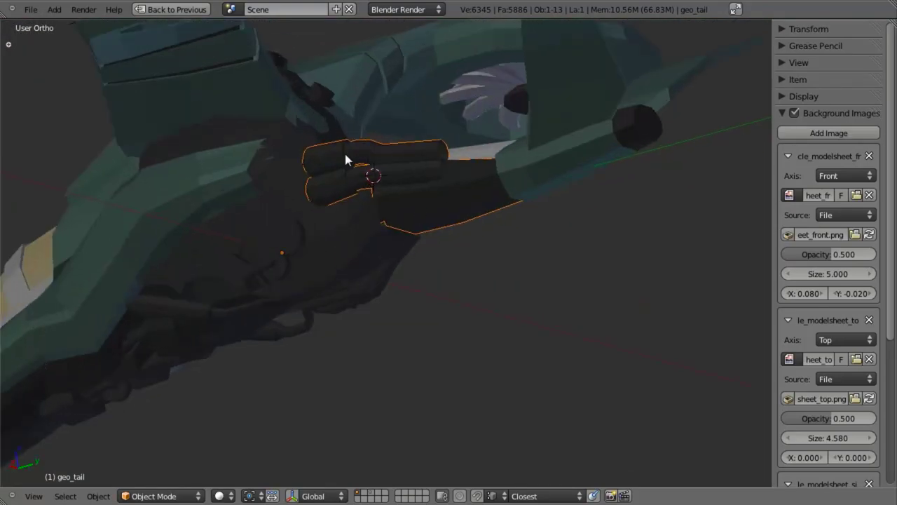
key(KP_3)
key(z)
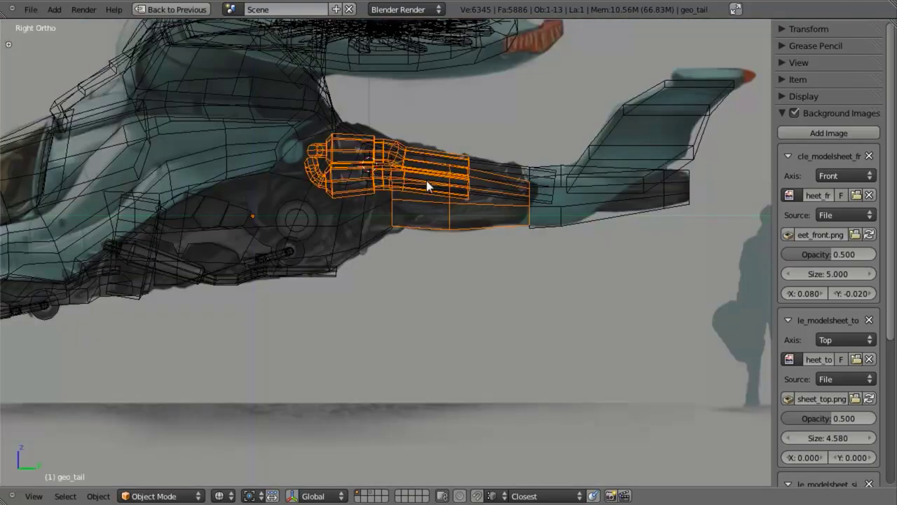
Step: Add the central cylinder to the selection, isolate it with the tail object in local view, and hide the properties sidebar
shift+click(505, 163)
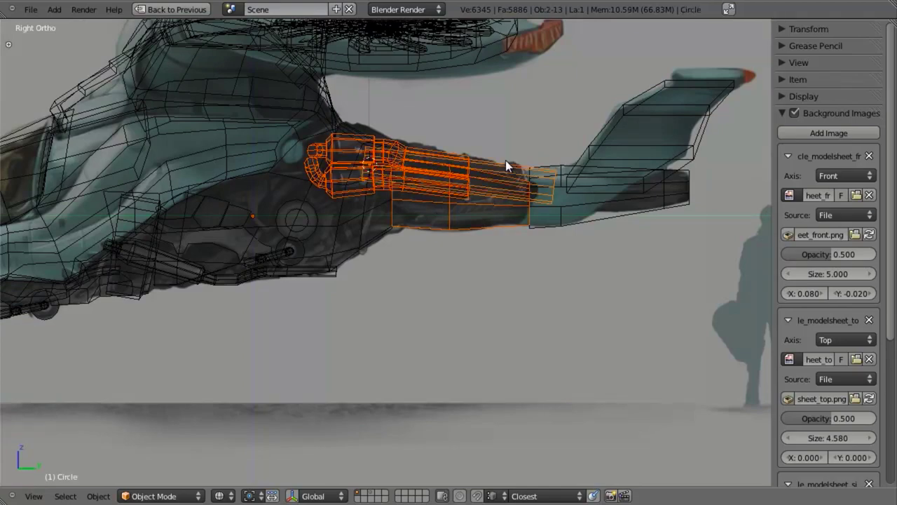
shift+middle_drag(468, 162, 463, 228)
scroll(585, 236, up, 3)
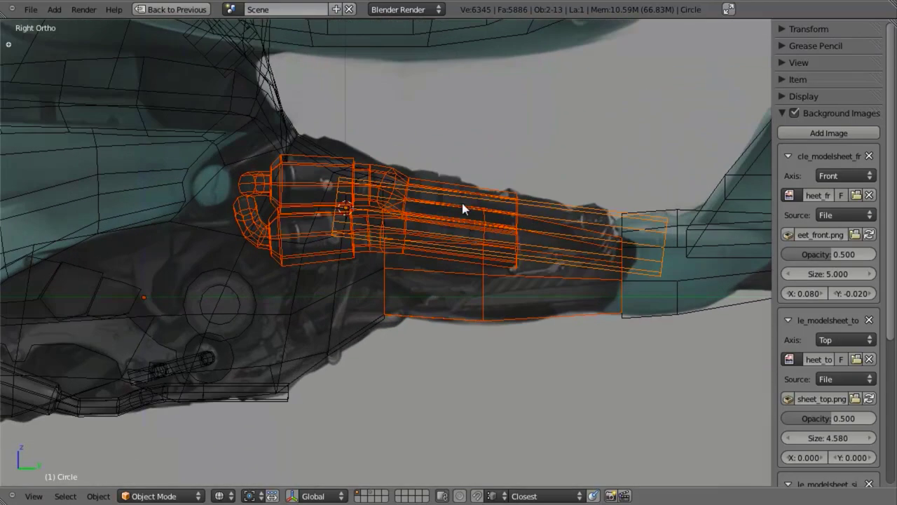
scroll(482, 201, down, 4)
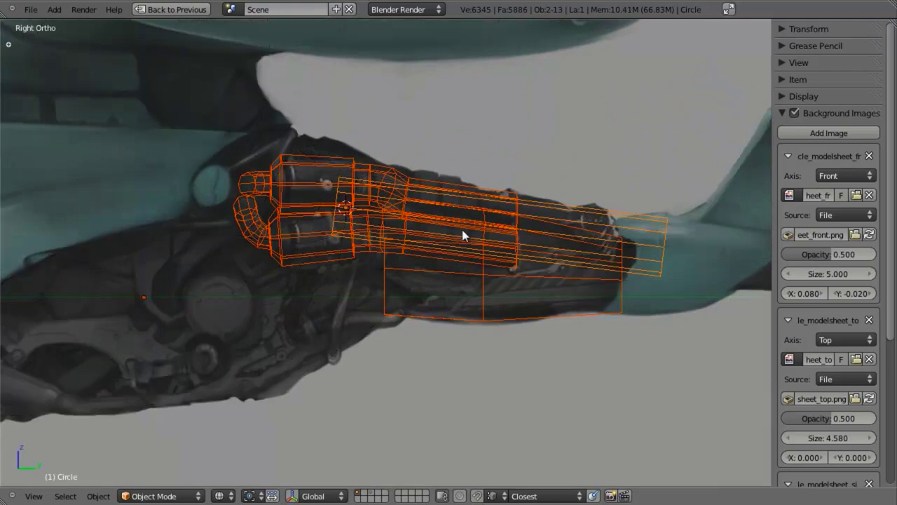
key(z)
mouse_move(446, 231)
middle_down()
mouse_move(329, 323)
mouse_move(281, 316)
mouse_move(299, 248)
middle_up()
key(KP_3)
scroll(535, 254, up, 2)
shift+middle_drag(536, 255, 402, 321)
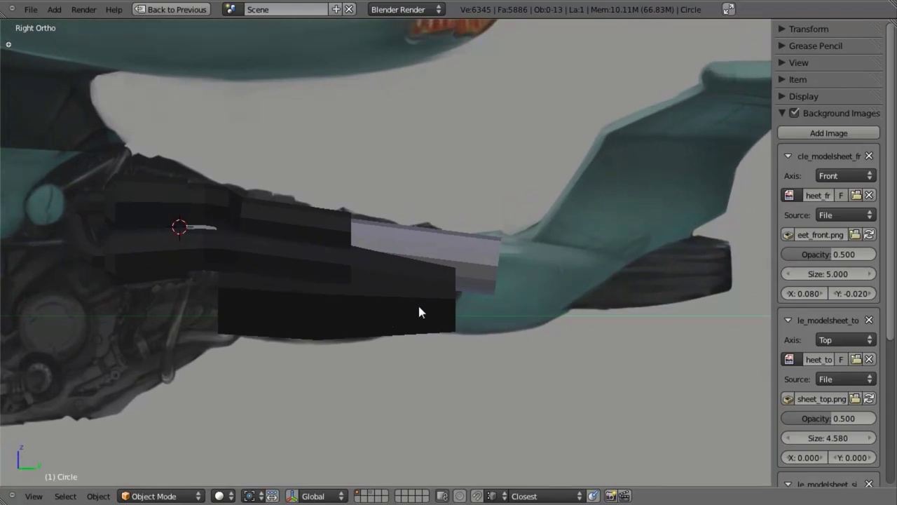
key(n)
shift+middle_drag(207, 319, 378, 276)
scroll(379, 277, up, 2)
key(z)
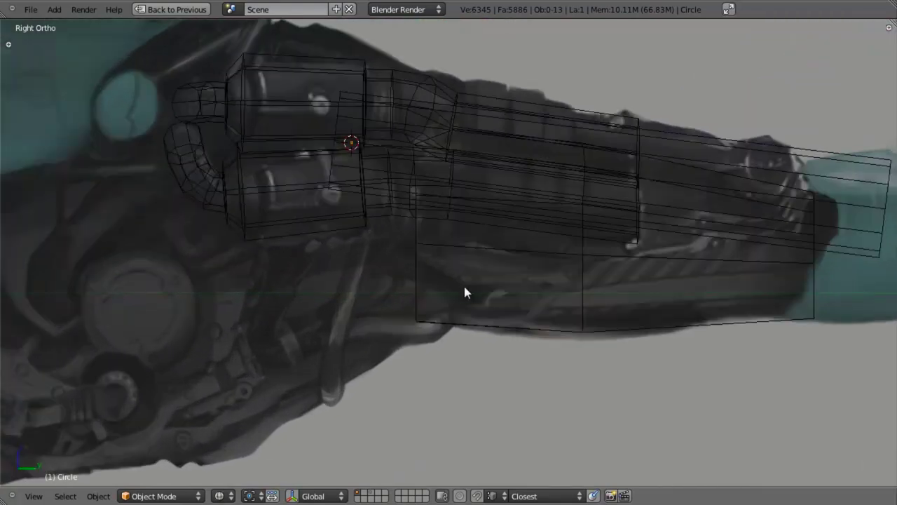
shift+middle_drag(454, 297, 340, 282)
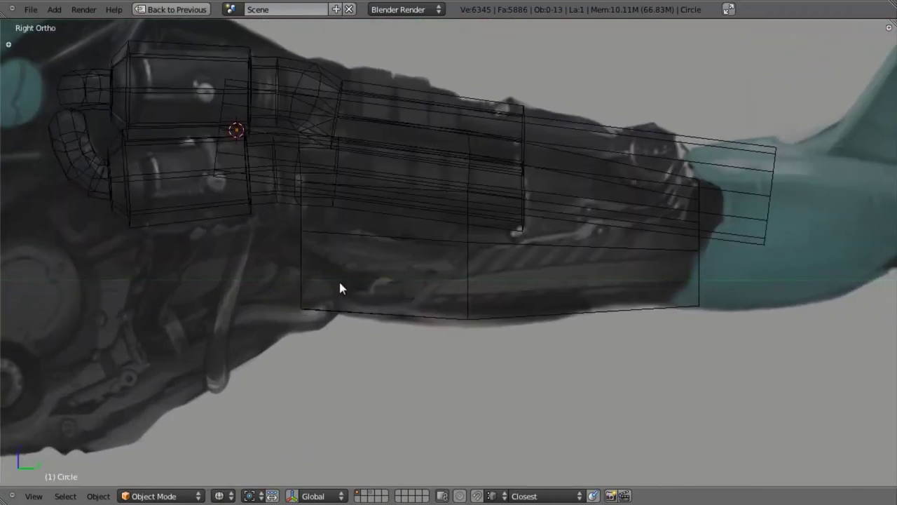
Step: In geo_tail's mesh, move the two middle vertices of the underside about 0.19 forward along negative Y
right_click(584, 310)
scroll(486, 341, down, 3)
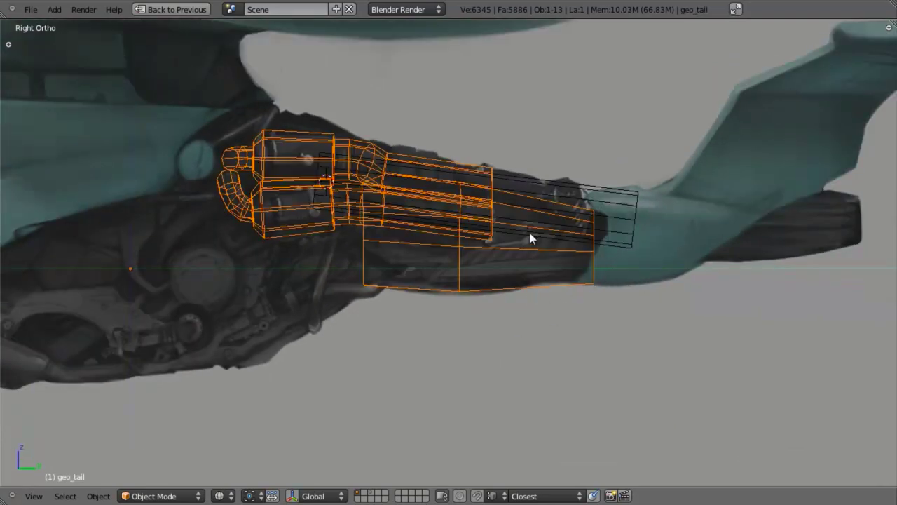
scroll(529, 238, up, 5)
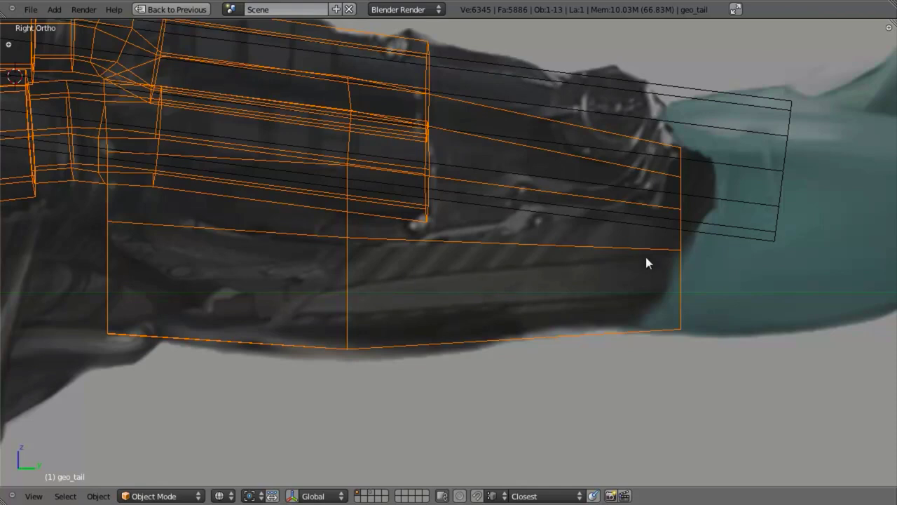
key(Tab)
key(a)
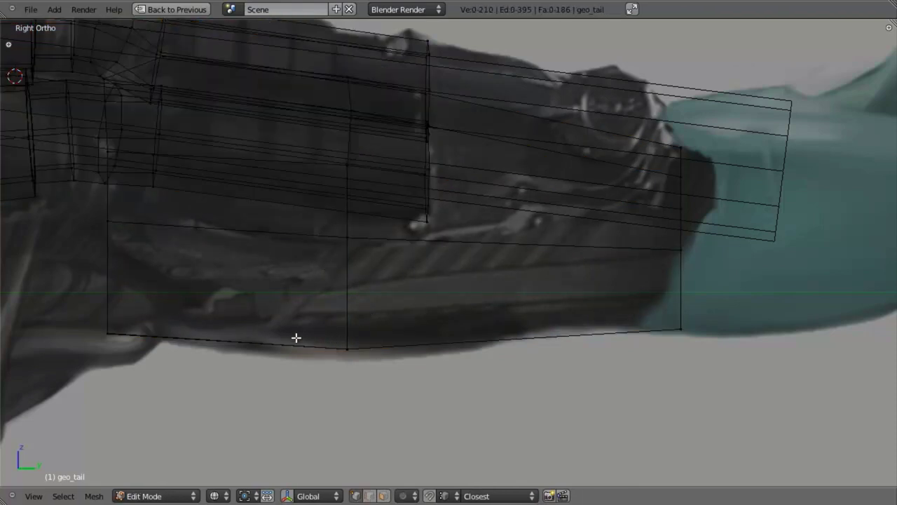
scroll(411, 314, down, 2)
key(z)
key(z)
key(b)
drag(341, 297, 417, 354)
mouse_move(416, 354)
middle_down()
mouse_move(392, 318)
mouse_move(414, 315)
mouse_move(406, 305)
middle_up()
key(z)
right_click(384, 296)
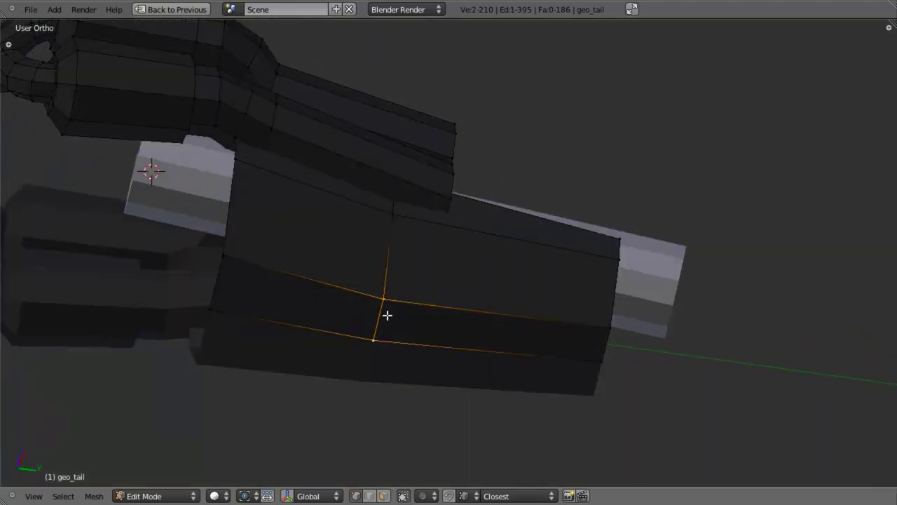
key(KP_3)
key(z)
key(g)
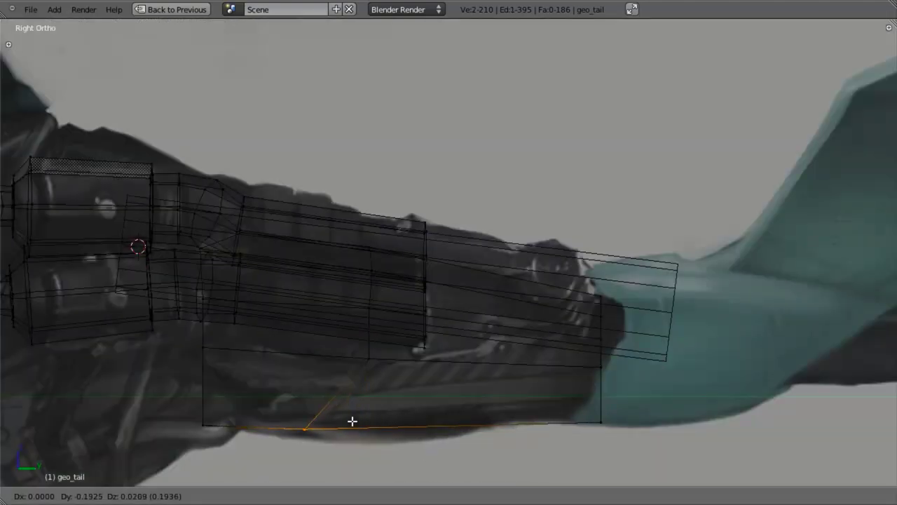
click(358, 421)
Step: Shift the side vertex at the upper end of the slanted edge slightly toward the rear
key(a)
right_click(374, 362)
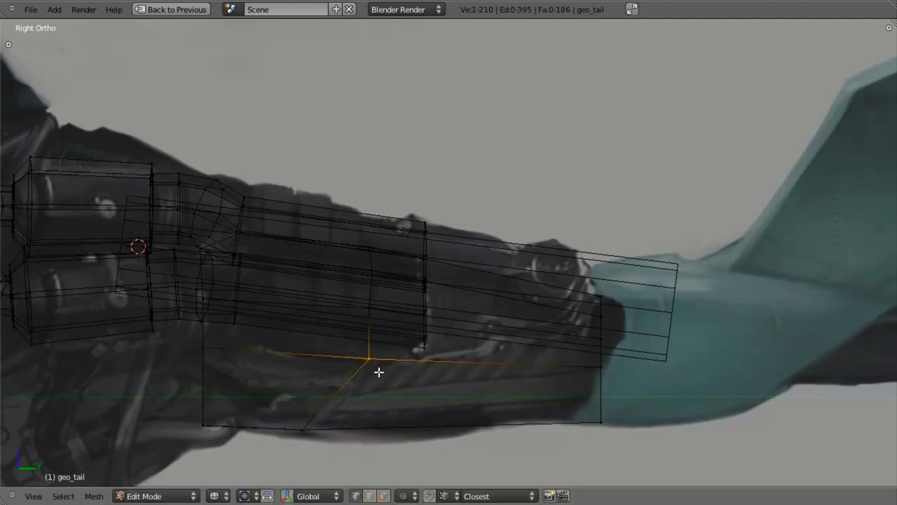
key(g)
click(382, 373)
key(a)
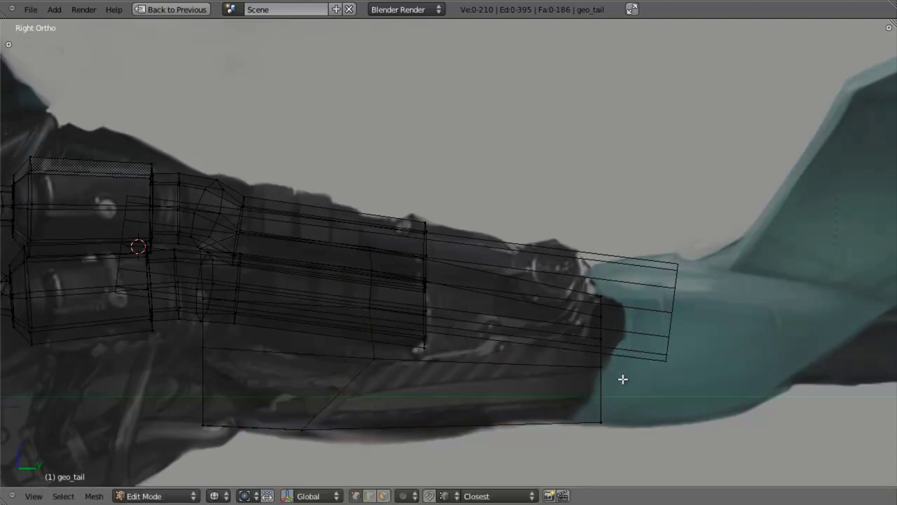
Step: Split the two faces of the tail's lower rear panel, behind the slanted edge, from the surrounding mesh
shift+middle_drag(623, 379, 610, 340)
key(b)
drag(557, 311, 642, 422)
key(b)
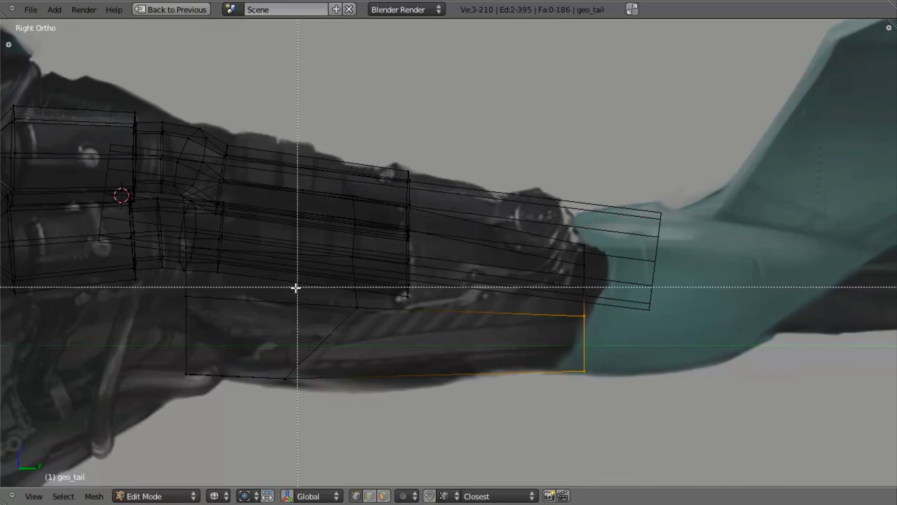
drag(250, 297, 390, 491)
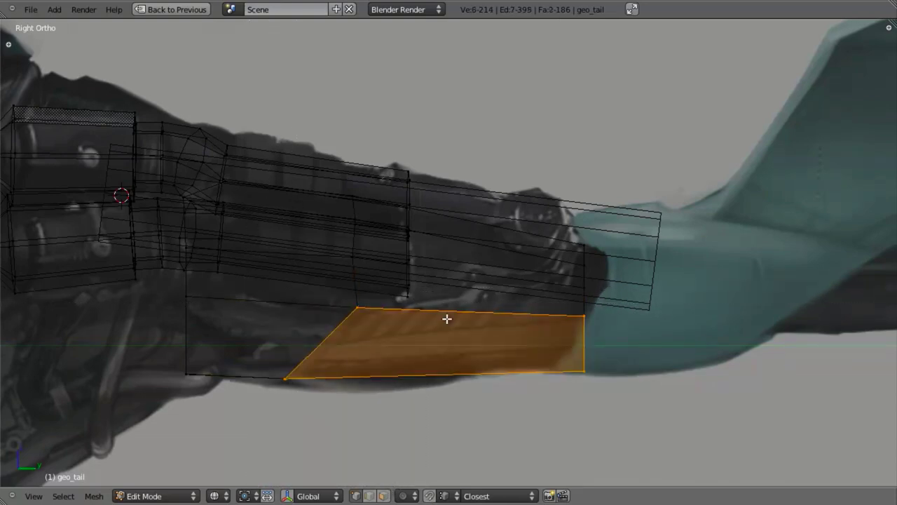
key(y)
middle_drag(407, 320, 385, 260)
key(g)
right_click(470, 234)
key(KP_3)
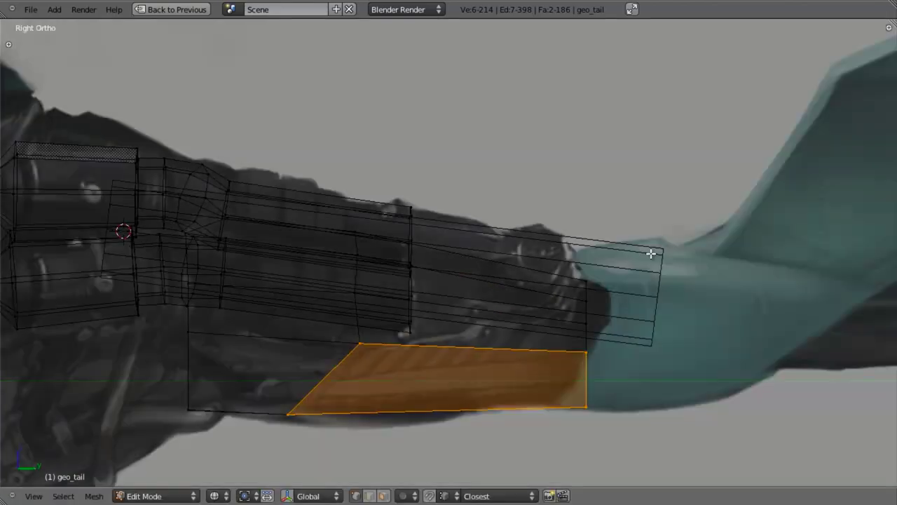
Step: Scale the split lower panel up slightly and fatten it outward along its normals
key(s)
click(698, 342)
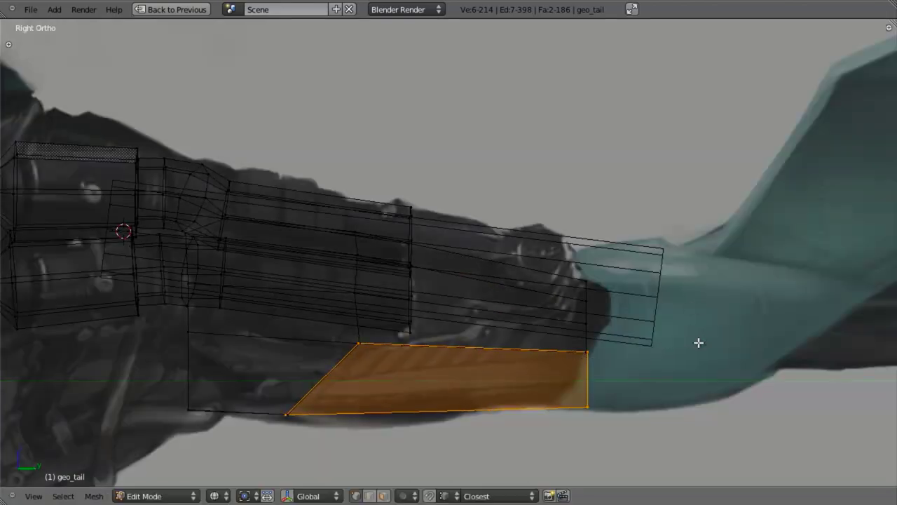
key(alt+s)
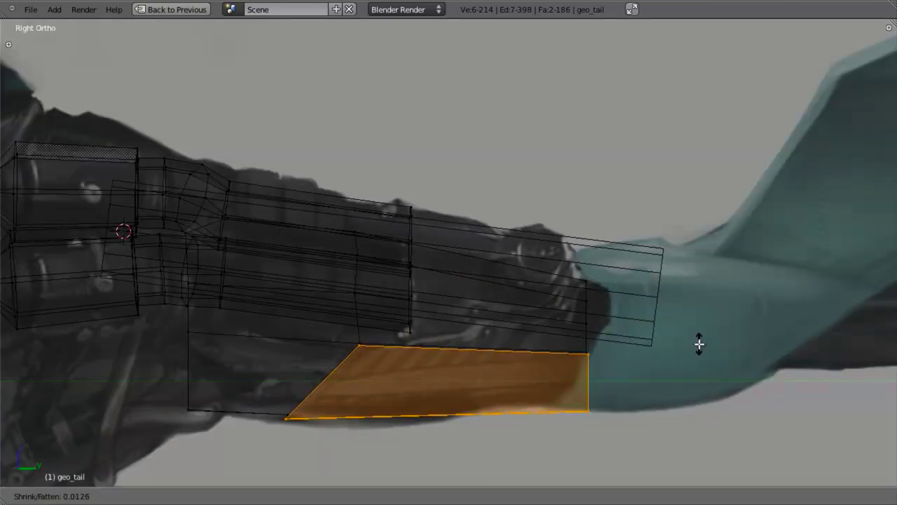
click(702, 350)
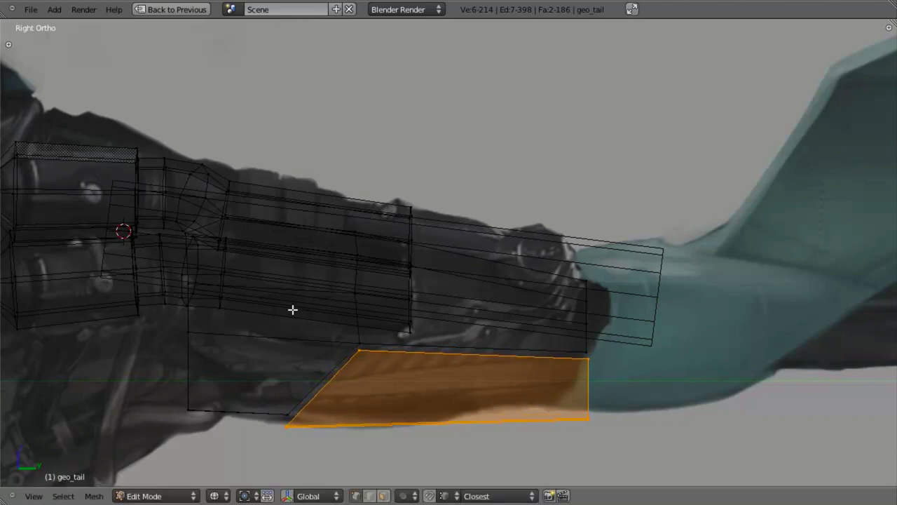
middle_drag(293, 309, 524, 306)
key(KP_3)
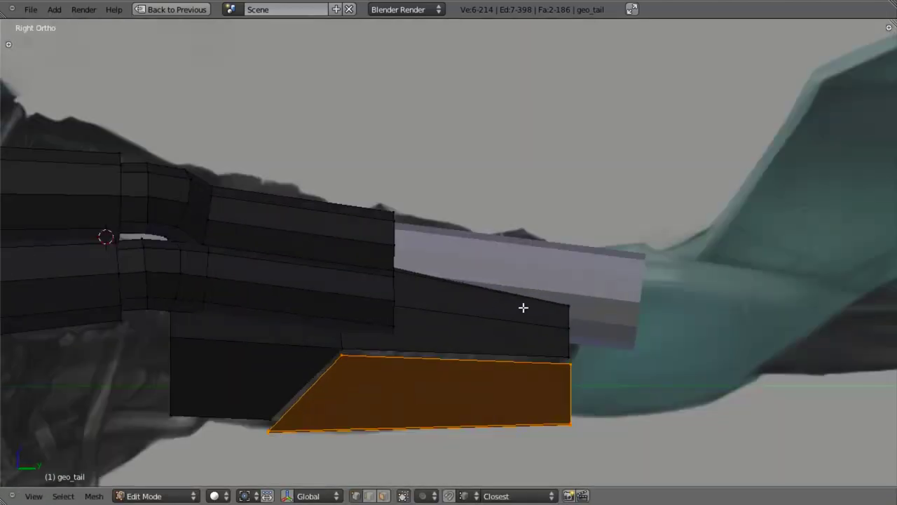
Step: Rotate the panel's upper edge so its rear end tilts up, and raise it to follow the side reference
key(z)
scroll(533, 371, up, 2)
shift+middle_drag(532, 371, 549, 292)
key(a)
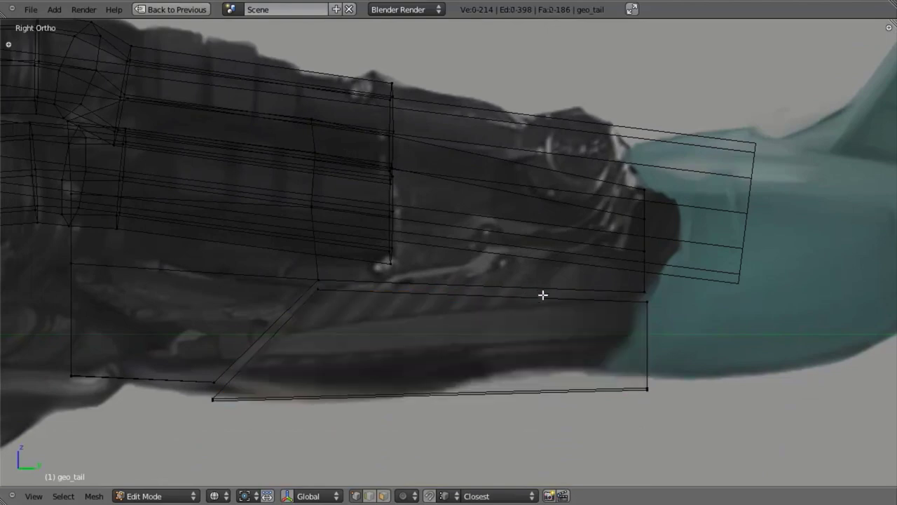
right_click(543, 296)
key(r)
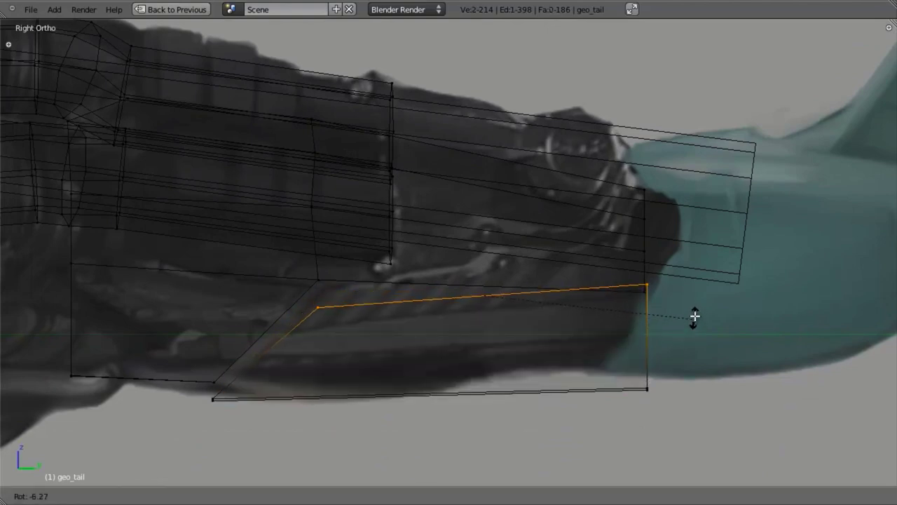
click(695, 310)
key(g)
click(692, 288)
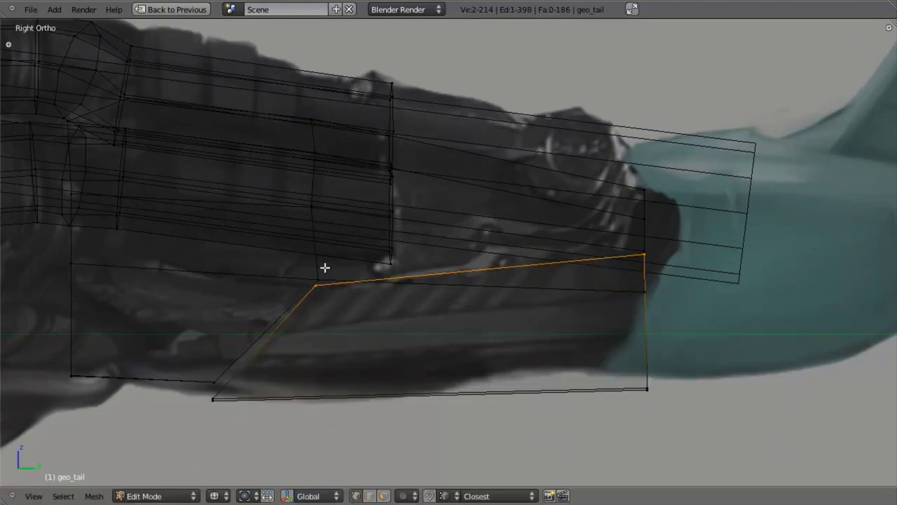
Step: Move the panel's lower rear corner vertices about 0.08 up along Z and 0.03 forward along negative Y
key(a)
right_click(644, 387)
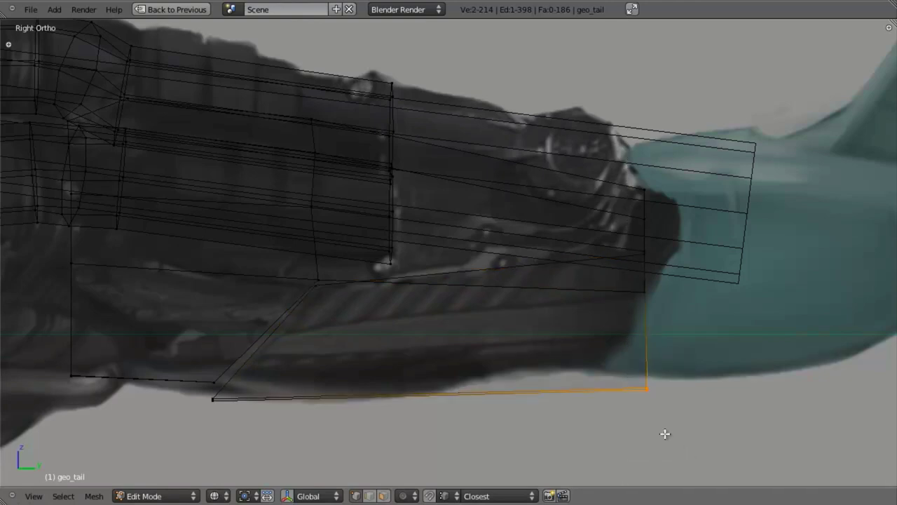
key(g)
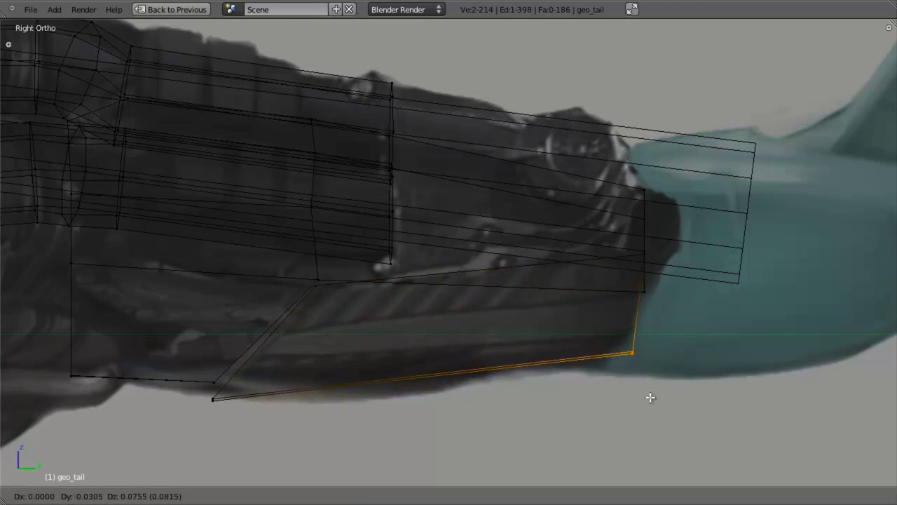
click(651, 398)
key(z)
key(z)
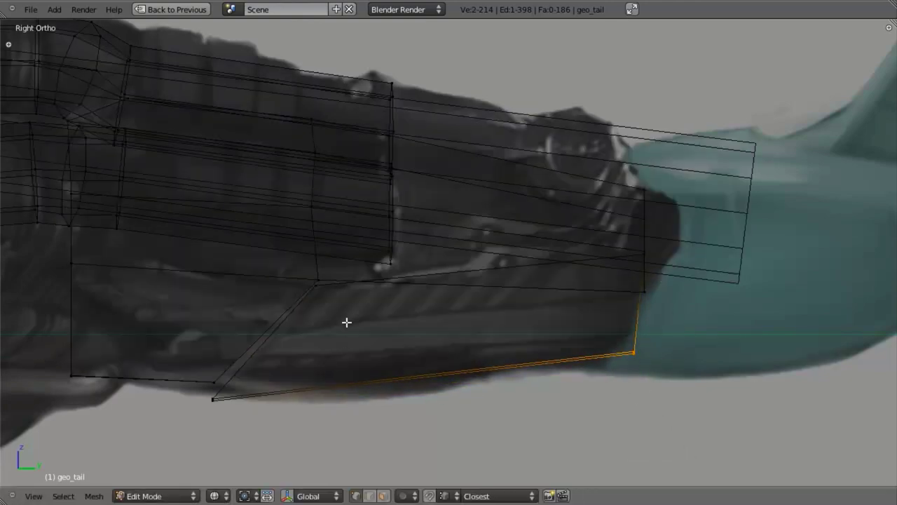
Step: Move the tail body's lower rear side vertex inward along X, behind the split panel
key(z)
middle_drag(530, 344, 586, 198)
key(a)
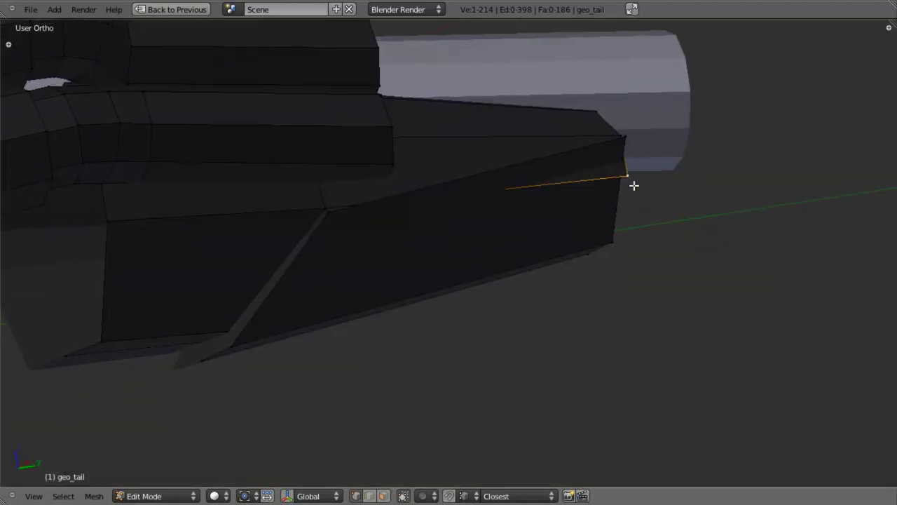
key(KP_3)
key(z)
key(z)
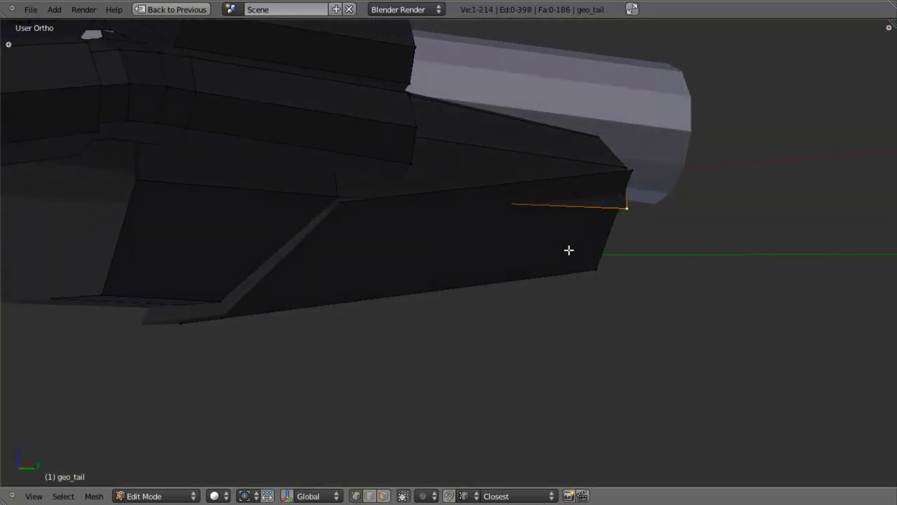
mouse_move(568, 250)
middle_down()
mouse_move(647, 252)
mouse_move(582, 271)
mouse_move(598, 251)
mouse_move(588, 238)
mouse_move(554, 264)
middle_up()
key(g)
key(x)
click(627, 249)
key(z)
key(z)
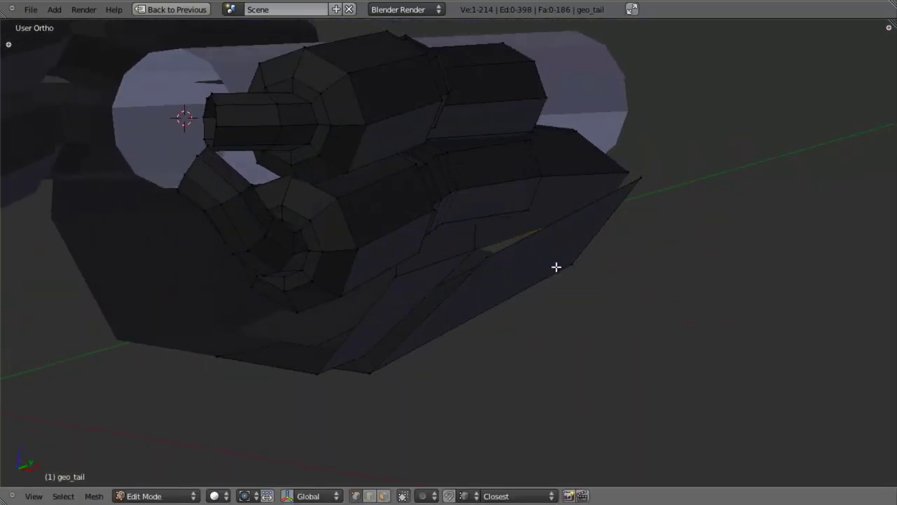
Step: Move the five outer rear-end vertices of the tail and split panel about 0.08 inward along X, checked from the top
key(KP_7)
key(z)
key(b)
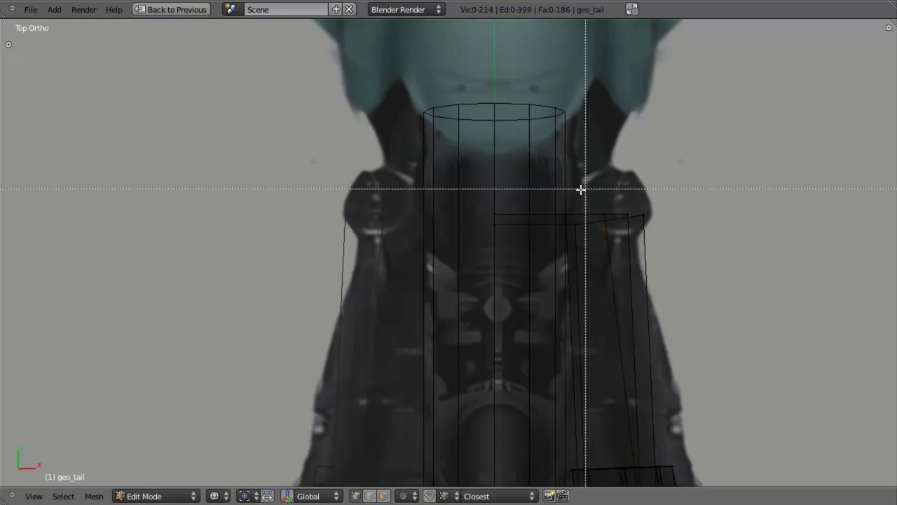
drag(546, 195, 778, 335)
scroll(773, 321, down, 2)
scroll(633, 298, up, 1)
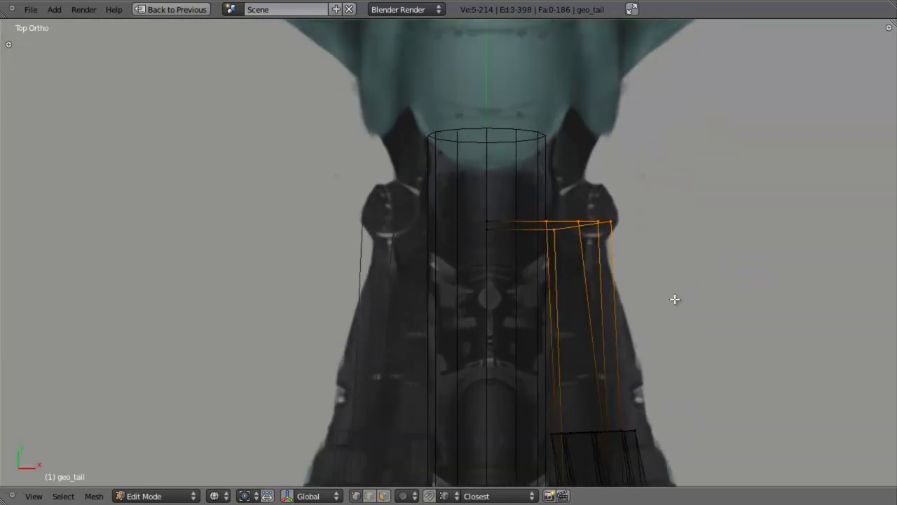
key(g)
key(x)
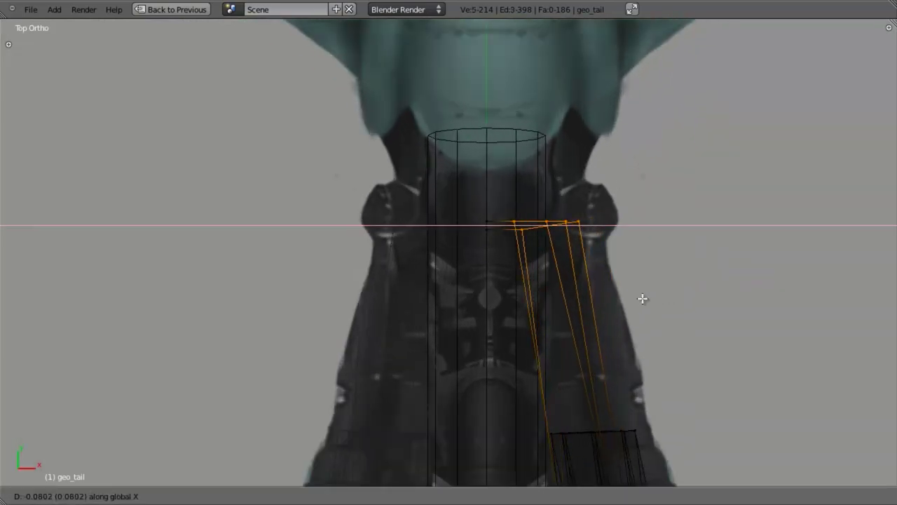
click(640, 298)
Step: Extrude the split panel's upper and front edges about 0.034 inward along X to form a rim
key(KP_3)
scroll(415, 283, up, 2)
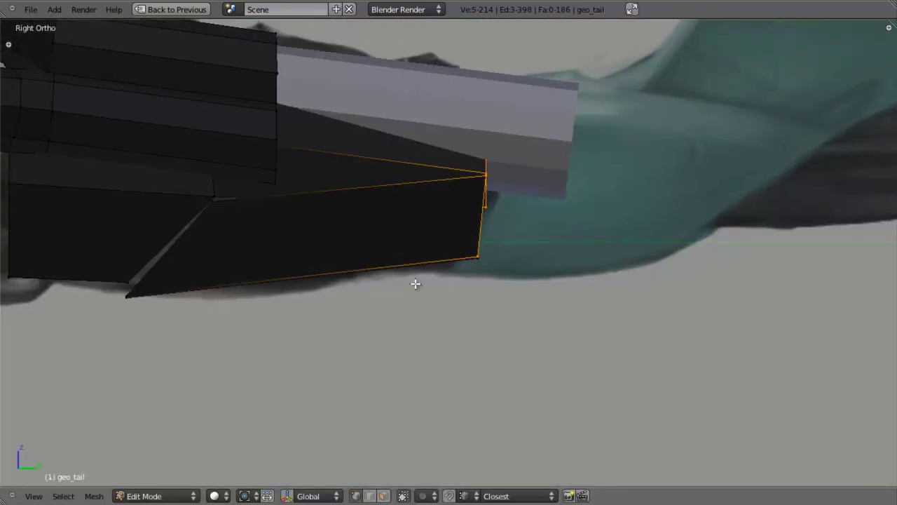
middle_drag(468, 280, 659, 286)
key(a)
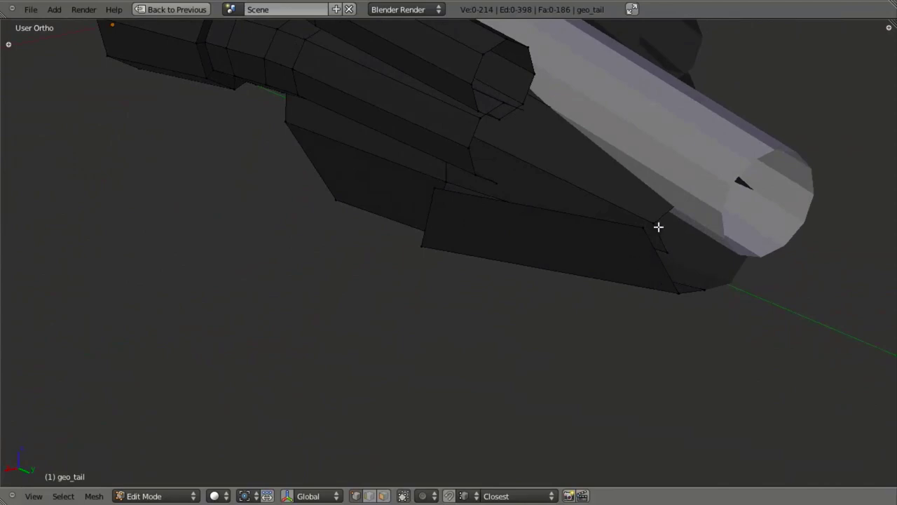
right_click(632, 225)
middle_drag(535, 255, 611, 143)
shift+right_click(709, 208)
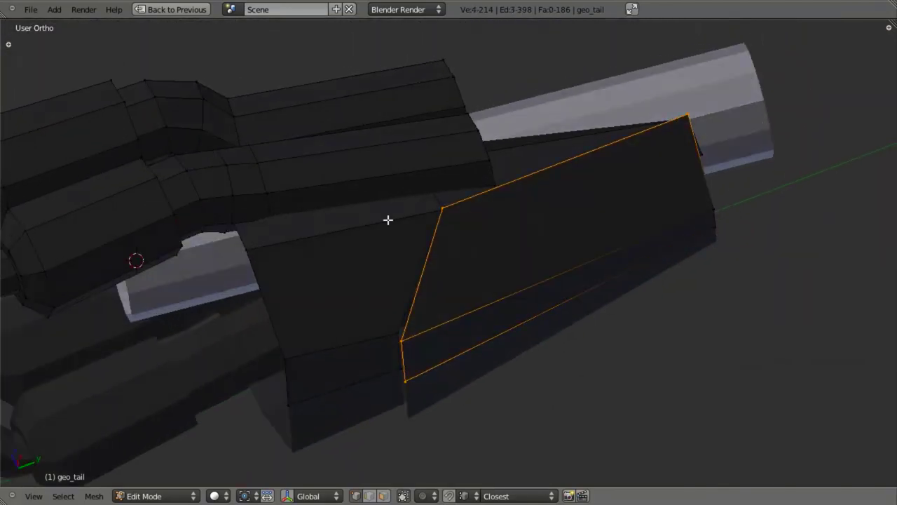
middle_drag(387, 219, 579, 234)
key(e)
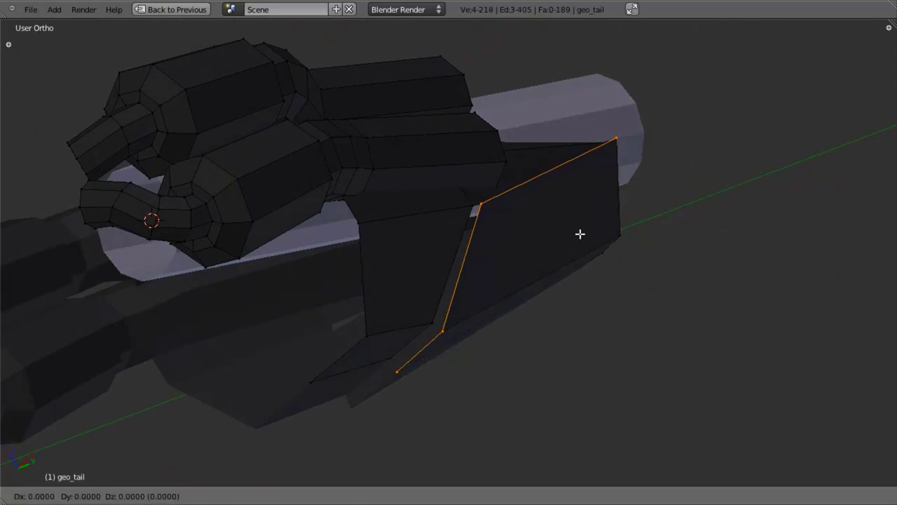
key(x)
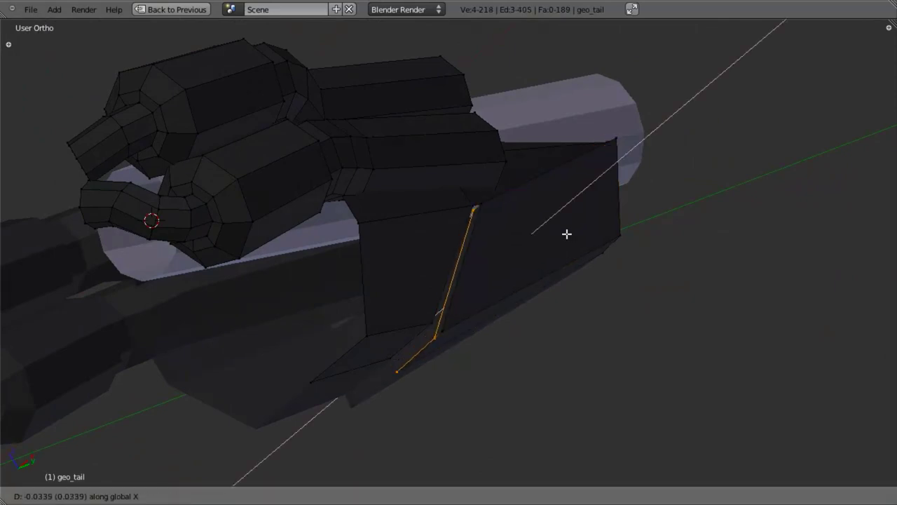
right_click(565, 235)
Step: Raise the extruded rim about 0.03 along Z
key(g)
key(z)
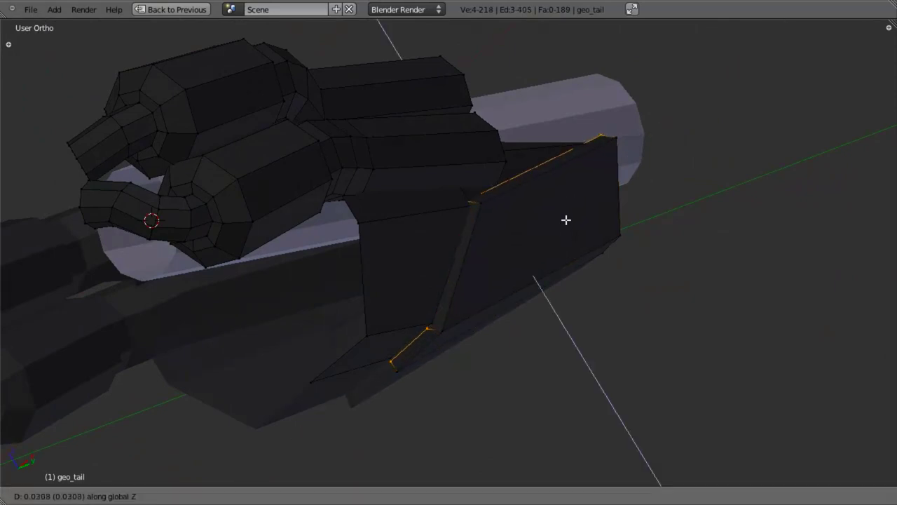
click(565, 216)
Step: Select the two vertices of the rim's upper edge and adjust their height along Z
middle_drag(565, 214, 468, 292)
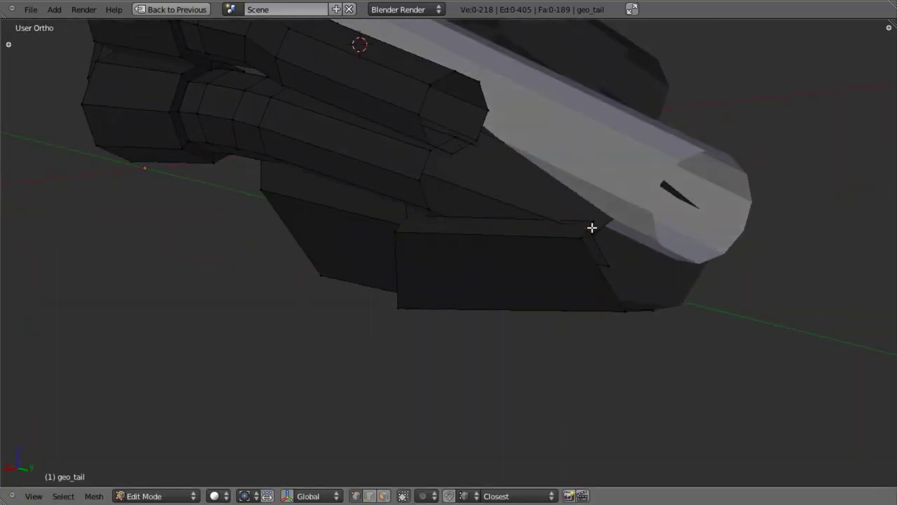
middle_drag(431, 229, 537, 230)
key(z)
shift+right_click(306, 200)
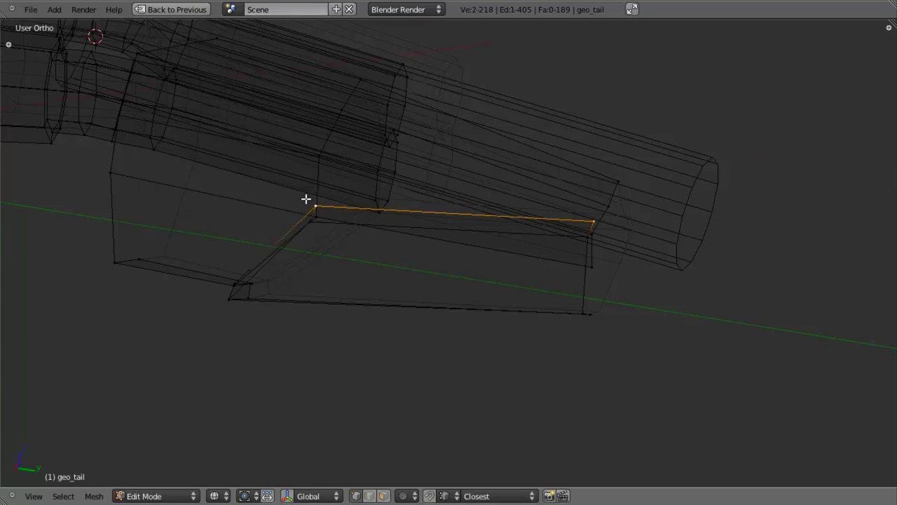
key(z)
key(g)
key(z)
click(405, 254)
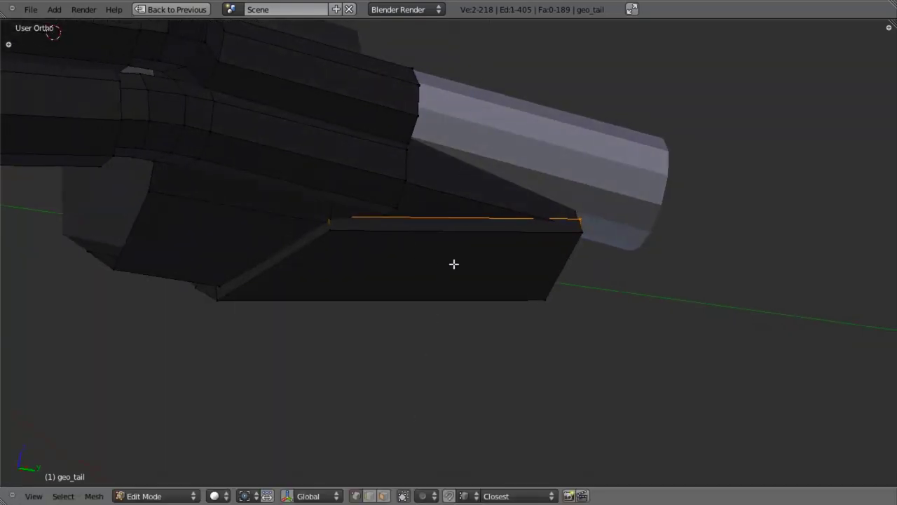
Step: Leave mesh editing and local view, and examine the tail's wireframe against the side reference around the lower panel
key(KP_3)
key(Tab)
key(KP_Divide)
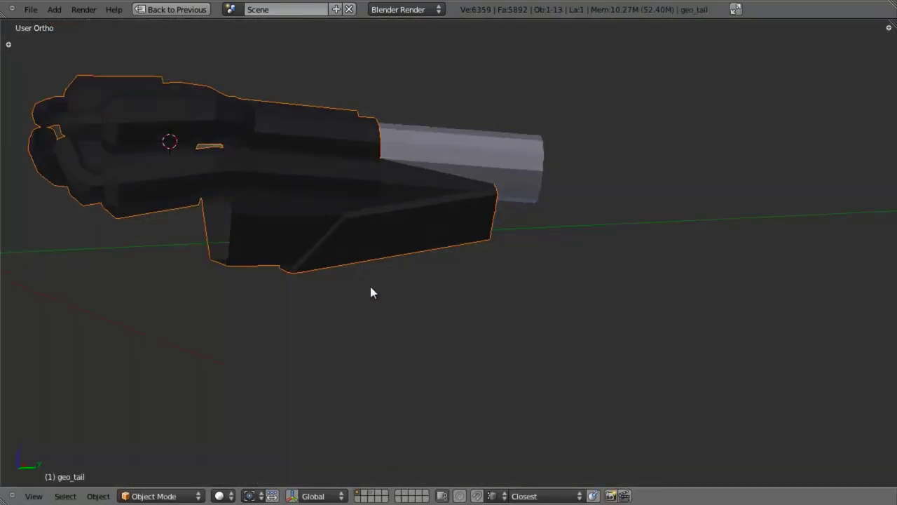
mouse_move(371, 292)
middle_down()
mouse_move(439, 277)
mouse_move(457, 232)
mouse_move(380, 156)
middle_up()
key(KP_3)
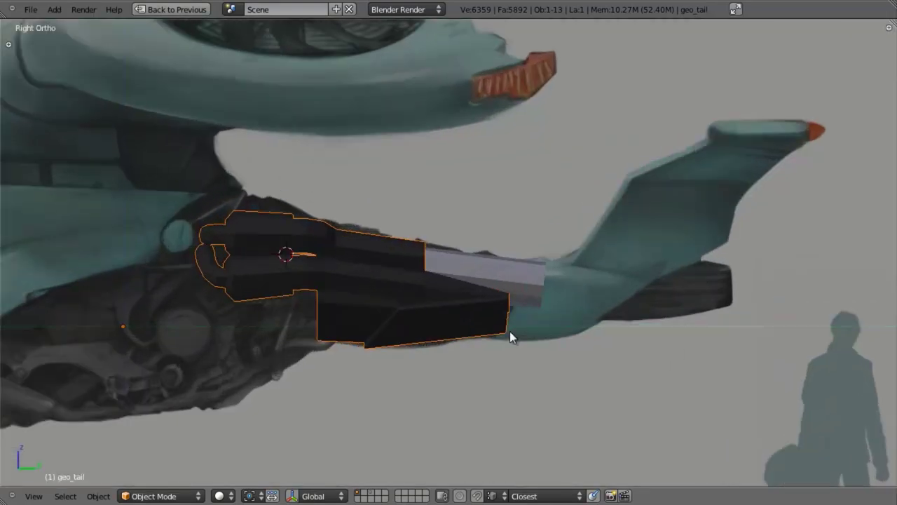
key(z)
scroll(549, 340, up, 3)
scroll(547, 302, up, 3)
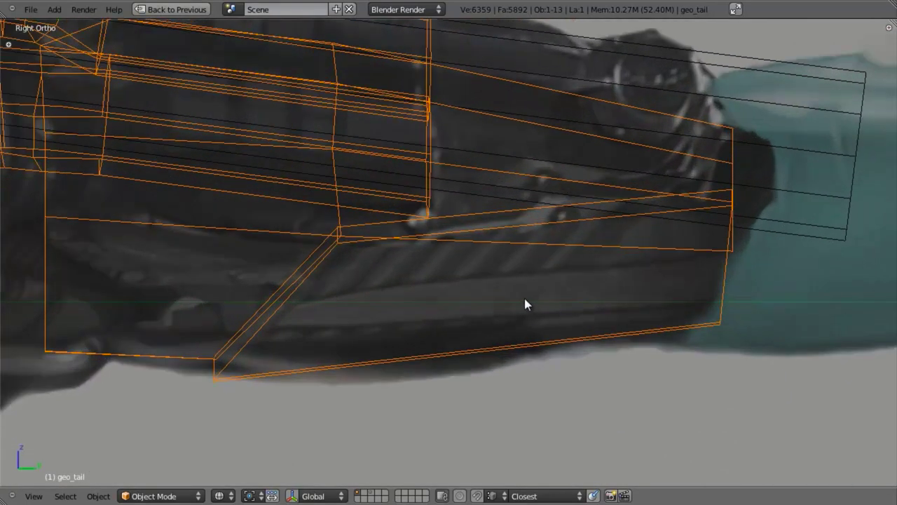
scroll(451, 359, down, 5)
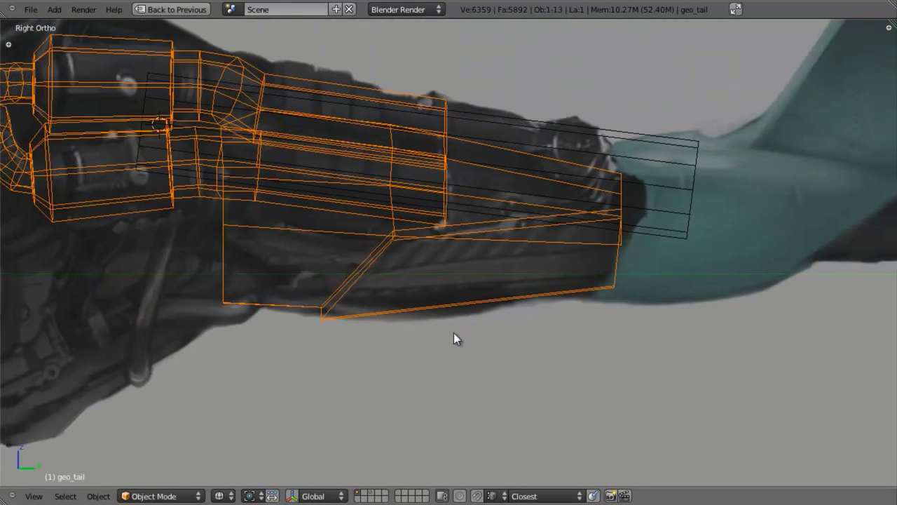
scroll(457, 336, up, 5)
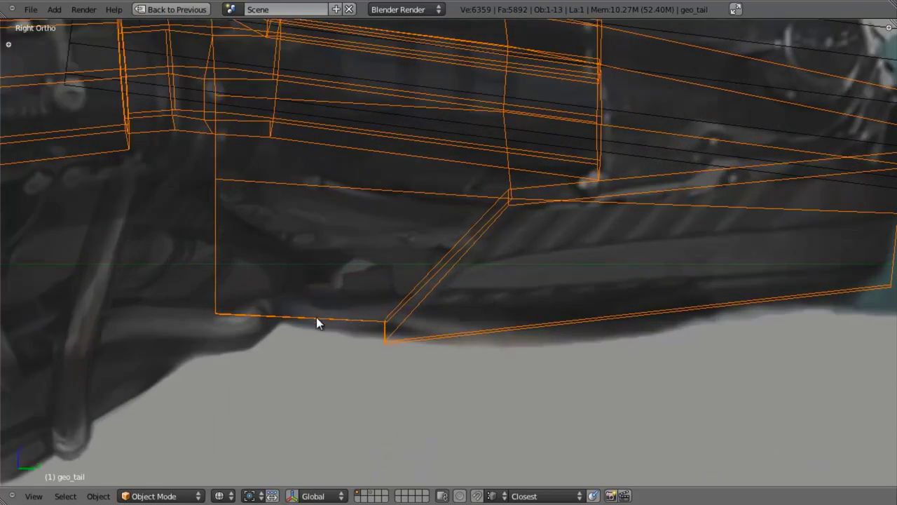
scroll(316, 317, down, 5)
Step: Select the tail and the central cylinder together and hide both so the side reference is unobstructed
key(a)
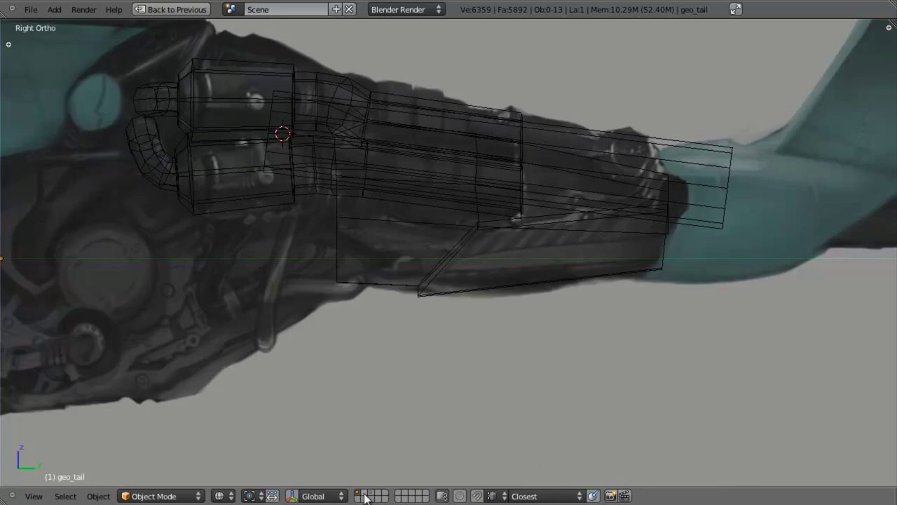
key(b)
drag(339, 108, 728, 371)
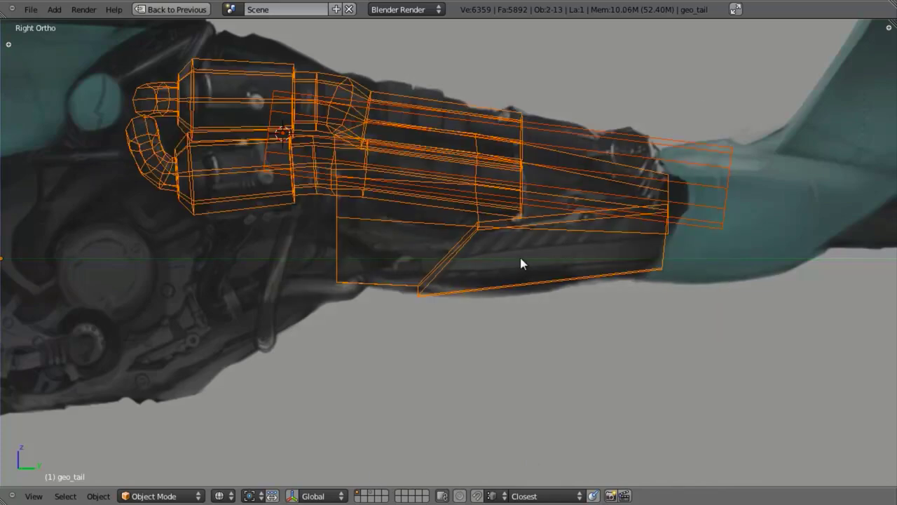
key(h)
Step: Set the side reference image's opacity to 1.000 and inspect its lower panel detail up close
key(n)
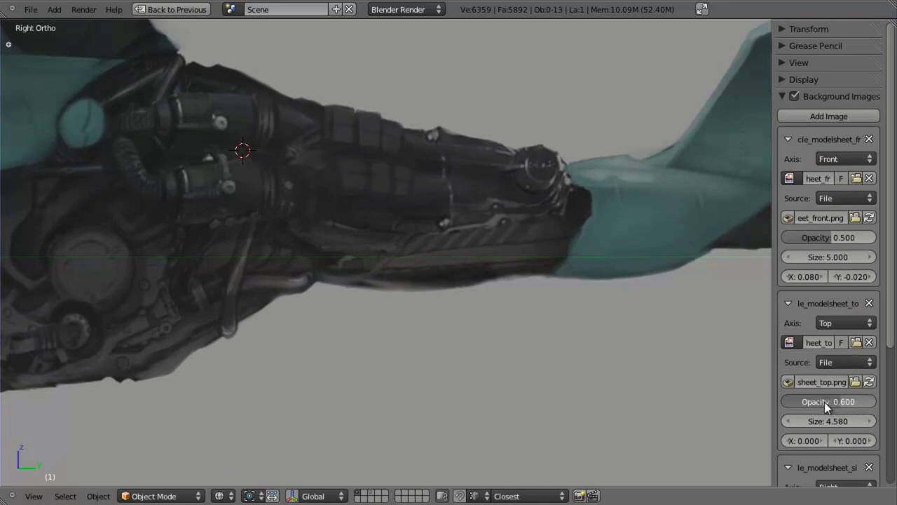
ctrl+scroll(820, 400, up, 1)
scroll(821, 402, down, 3)
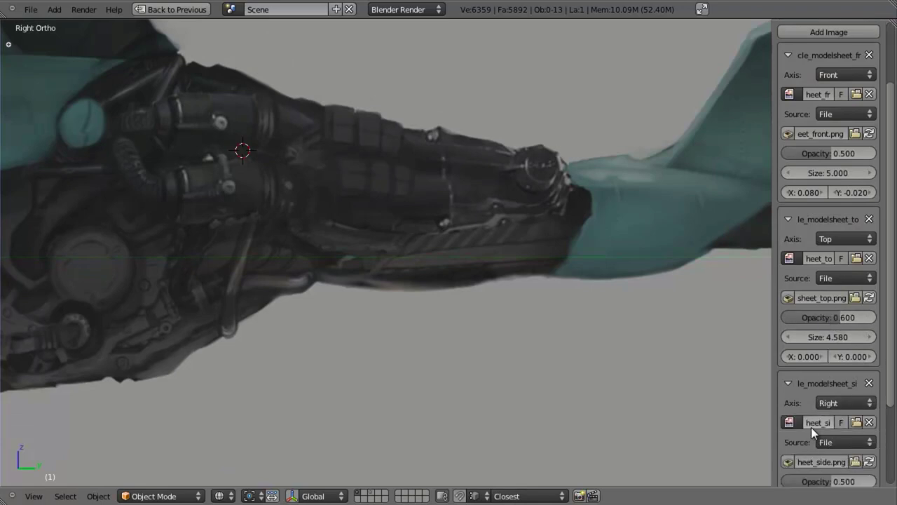
scroll(811, 427, down, 1)
ctrl+scroll(814, 454, up, 5)
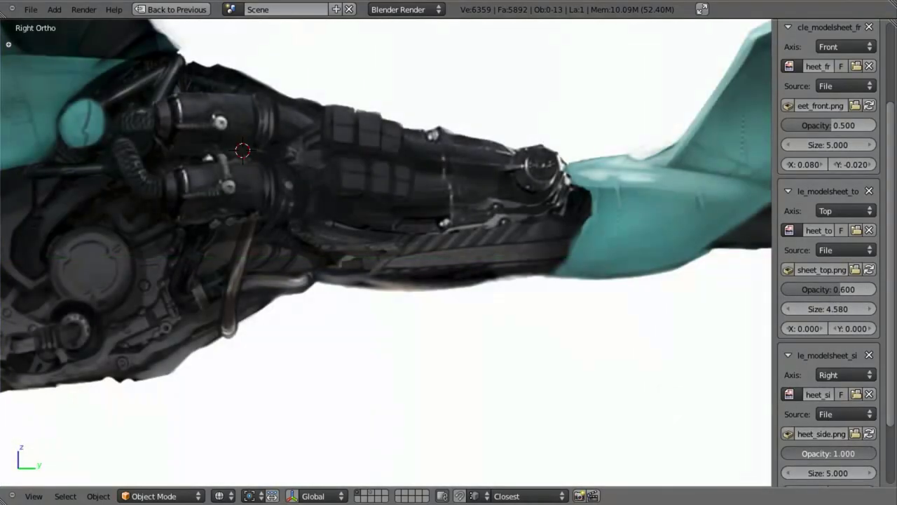
scroll(289, 290, up, 1)
scroll(417, 296, up, 2)
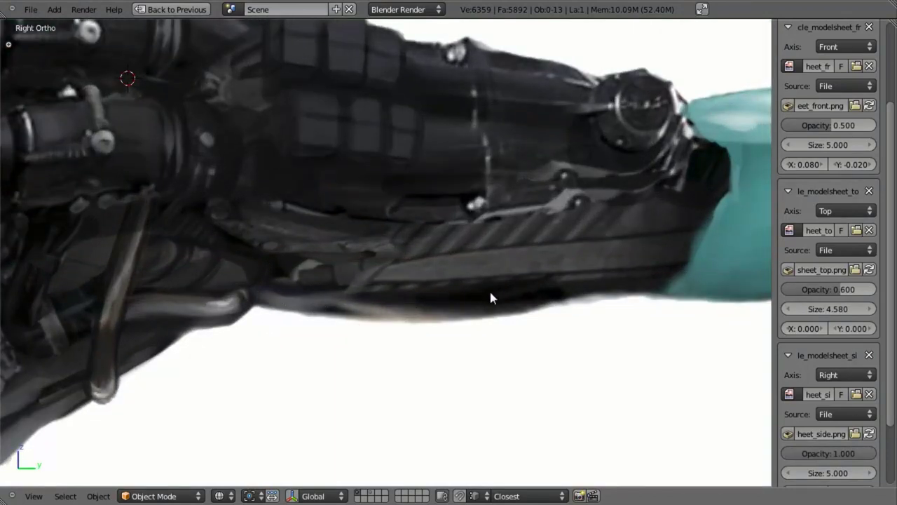
scroll(577, 294, down, 2)
Step: Unhide all objects and isolate only the tail and the central cylinder
key(alt+h)
key(a)
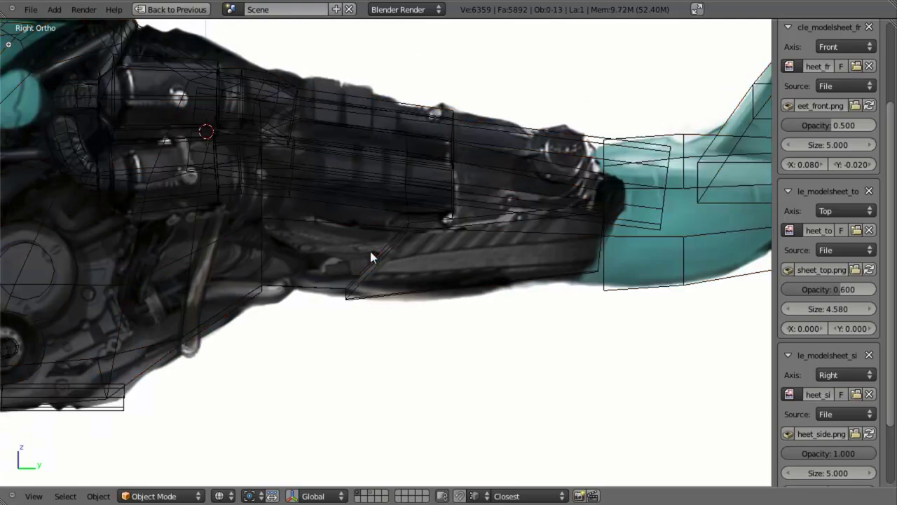
right_click(370, 250)
shift+right_click(493, 162)
key(shift+h)
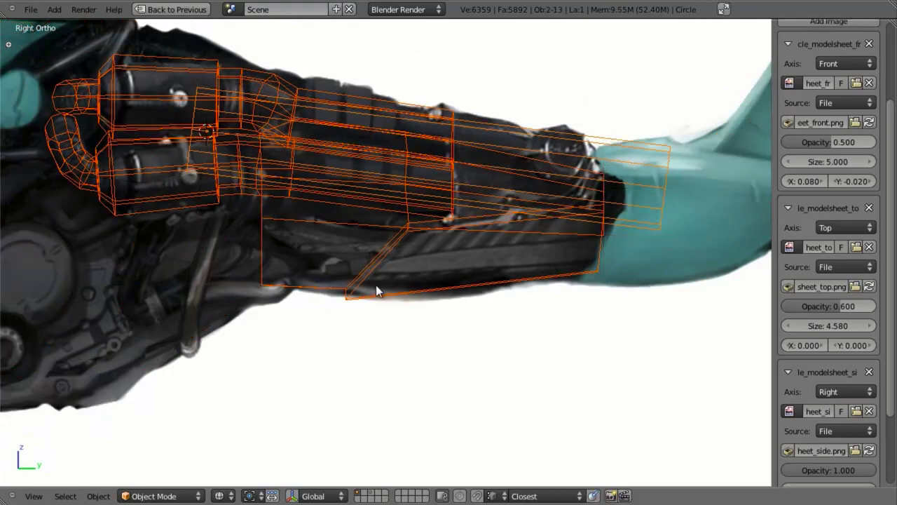
Step: Delete the three vertices along the split panel's bottom inner edge on the tail mesh
right_click(375, 294)
scroll(412, 343, up, 2)
key(Tab)
mouse_move(413, 348)
middle_down()
mouse_move(418, 239)
mouse_move(406, 253)
middle_up()
key(a)
key(z)
right_click(354, 273)
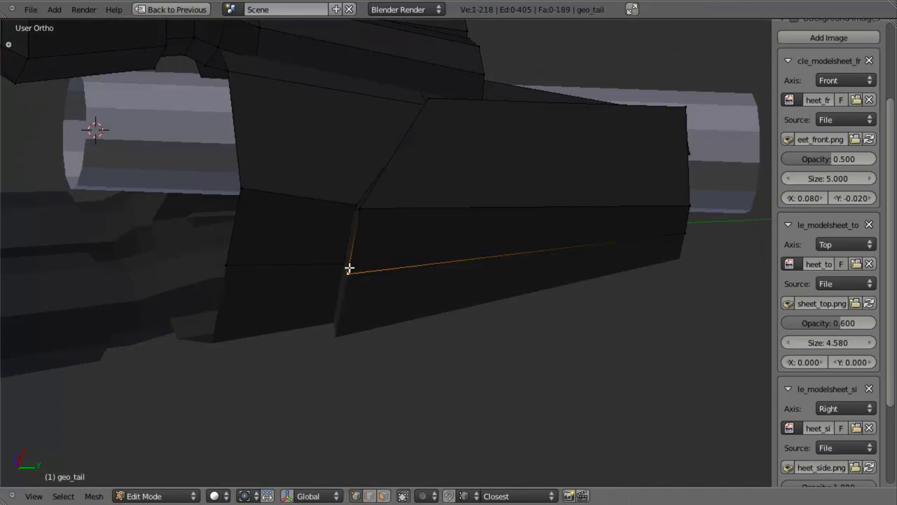
key(z)
shift+right_click(350, 263)
key(z)
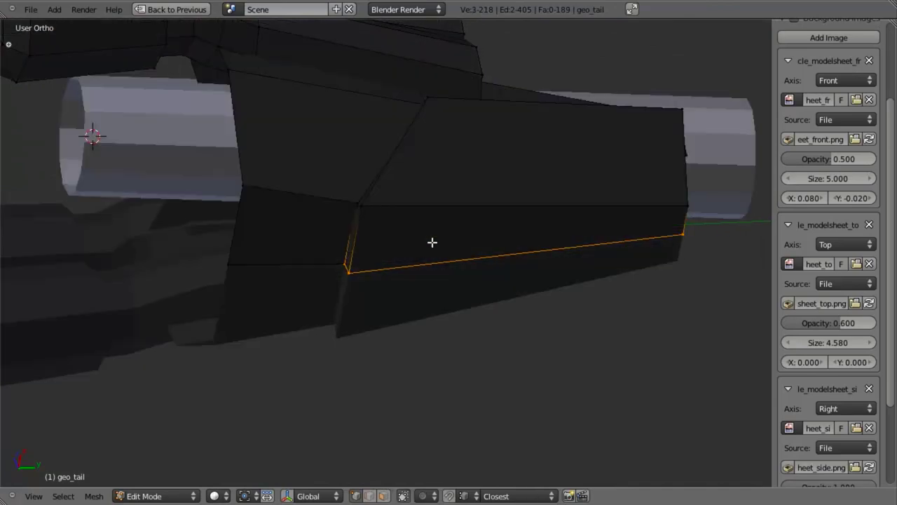
key(x)
click(432, 242)
Step: Extrude a vertex from the panel's lower rear corner and adjust its position along Z and slightly along X
middle_drag(416, 272, 761, 236)
right_click(676, 239)
key(e)
middle_drag(572, 267, 637, 306)
key(z)
right_click(580, 267)
key(g)
key(z)
click(562, 273)
key(z)
key(g)
key(z)
key(z)
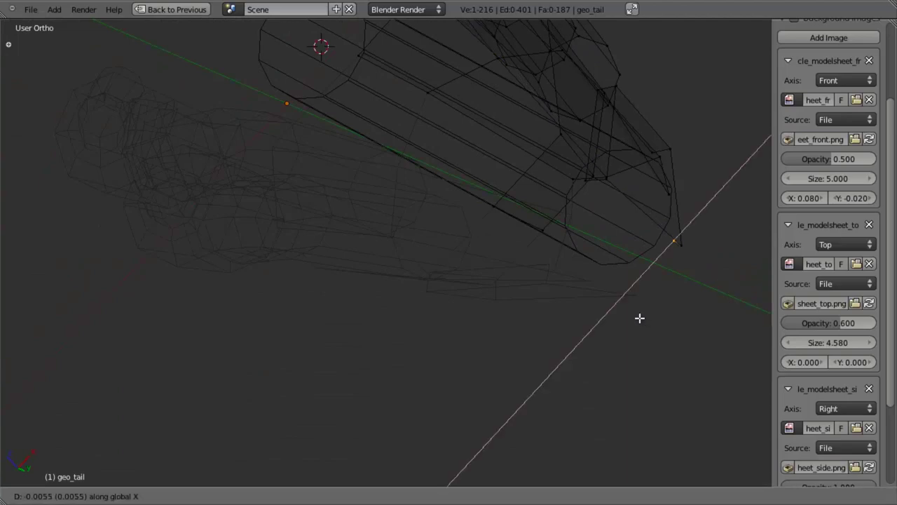
right_click(631, 315)
Step: Fill a narrow face between the four vertices along the panel's lower edge
key(z)
key(z)
shift+right_click(571, 184)
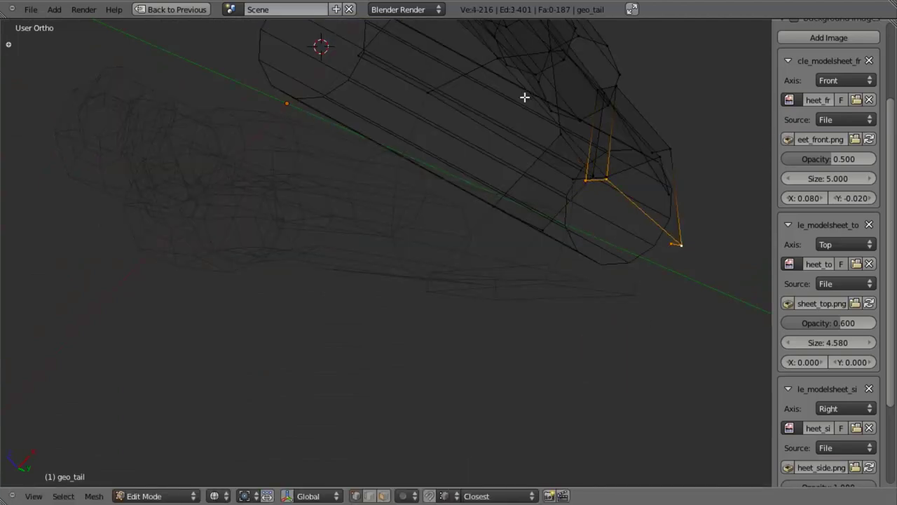
middle_drag(525, 96, 553, 168)
key(f)
key(a)
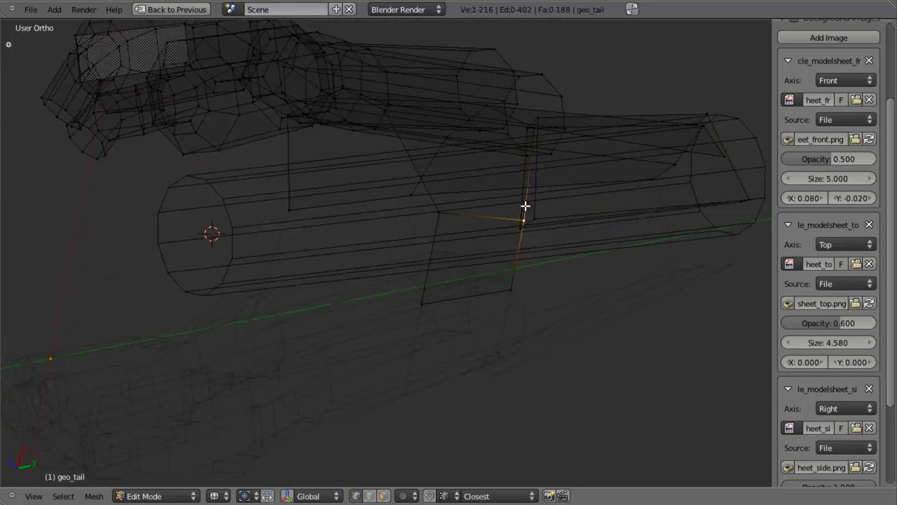
Step: Move the tail body's lower rear edge about 0.01 forward and 0.02 down to match the side reference
key(KP_3)
key(KP_Decimal)
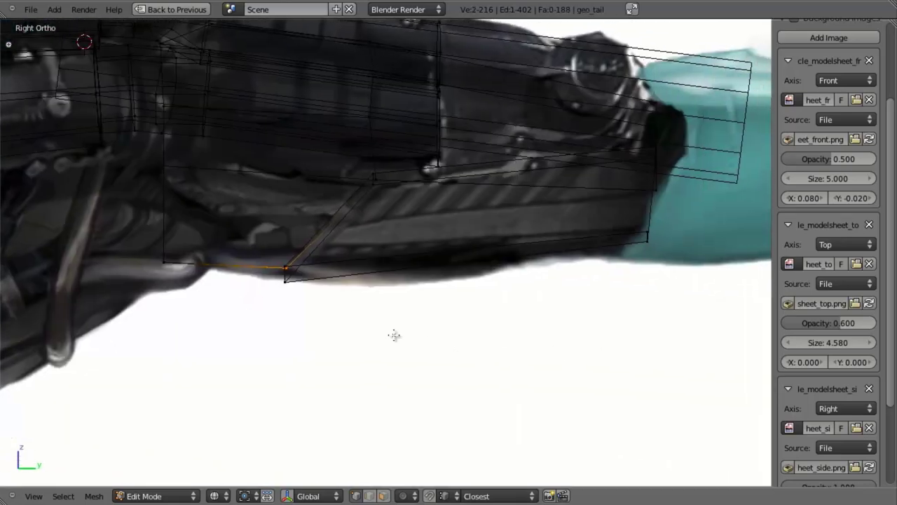
key(e)
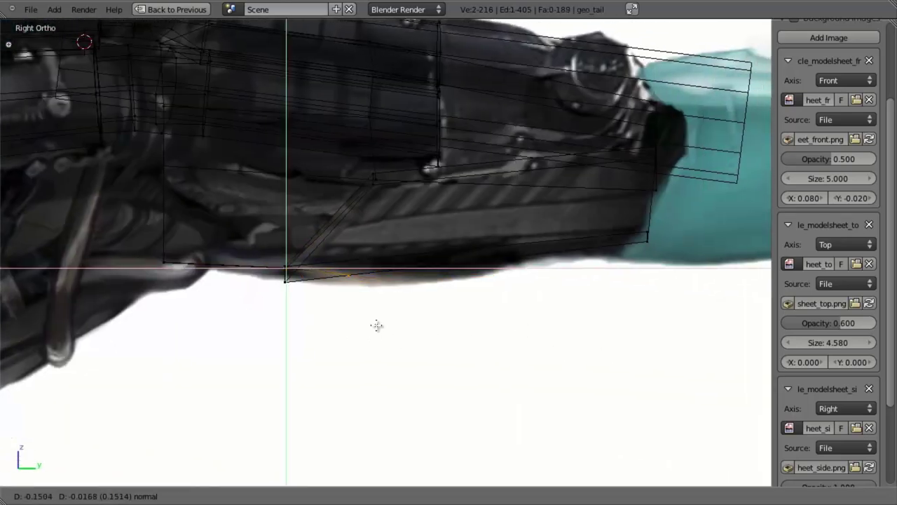
right_click(372, 332)
key(g)
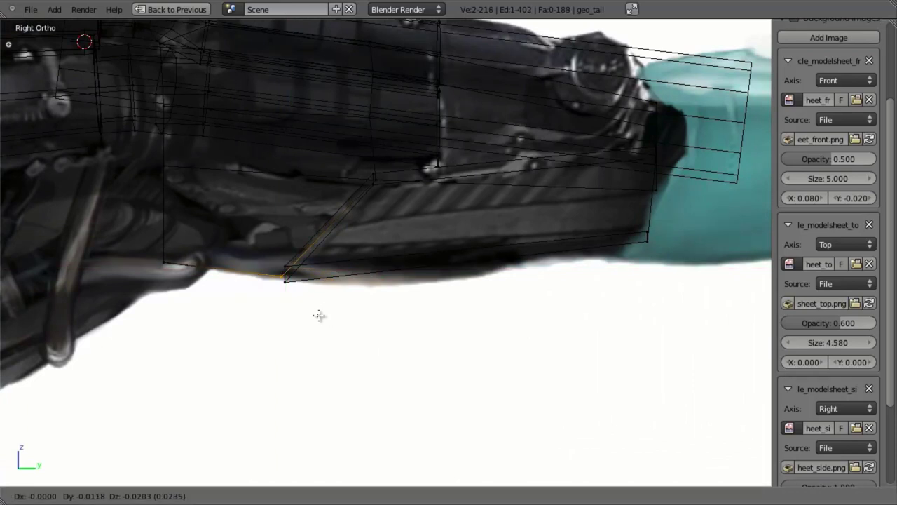
click(316, 315)
Step: Extrude the tail body's lower edge rearward four times, following the underside outline in the side reference
key(e)
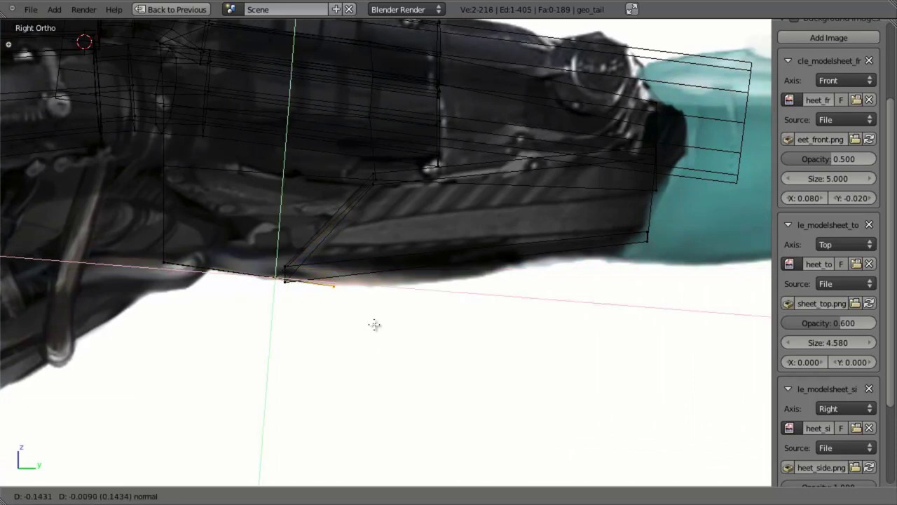
click(493, 323)
key(e)
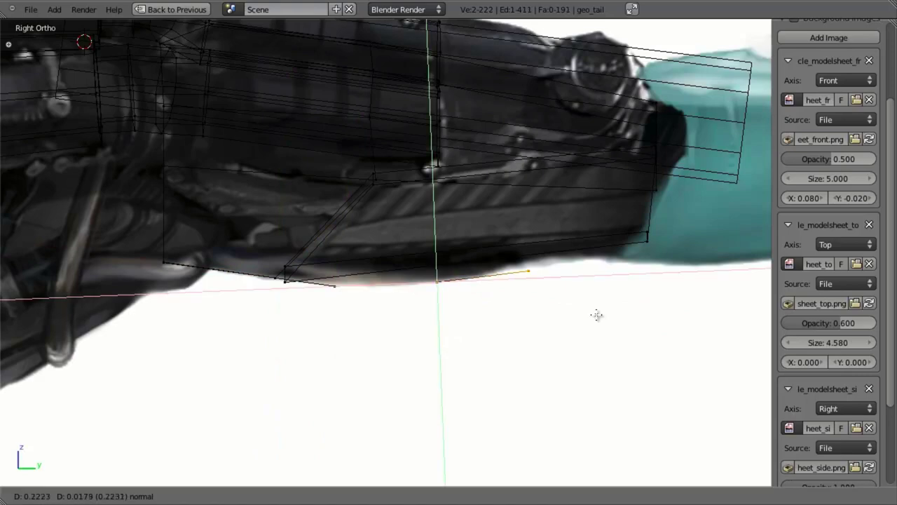
click(605, 308)
key(e)
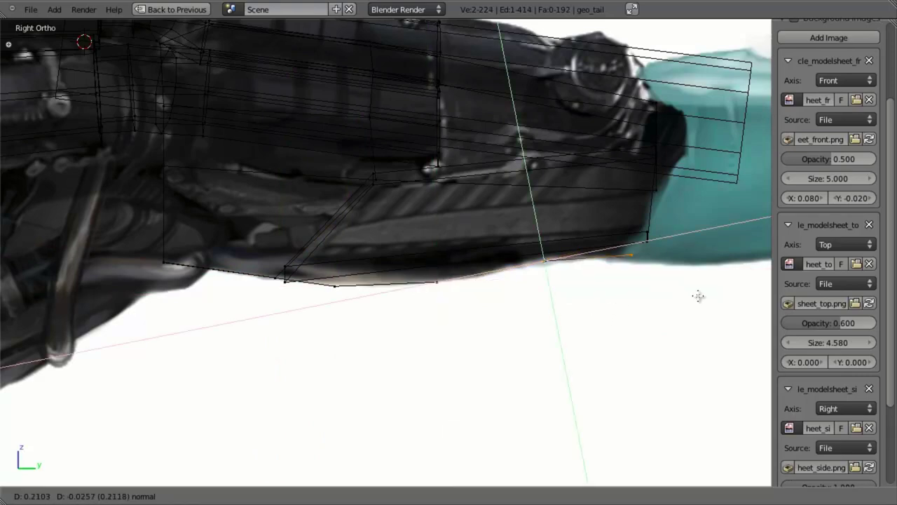
click(699, 297)
mouse_move(444, 379)
middle_down()
mouse_move(311, 325)
mouse_move(458, 266)
mouse_move(446, 264)
mouse_move(469, 323)
middle_up()
key(z)
key(KP_3)
key(z)
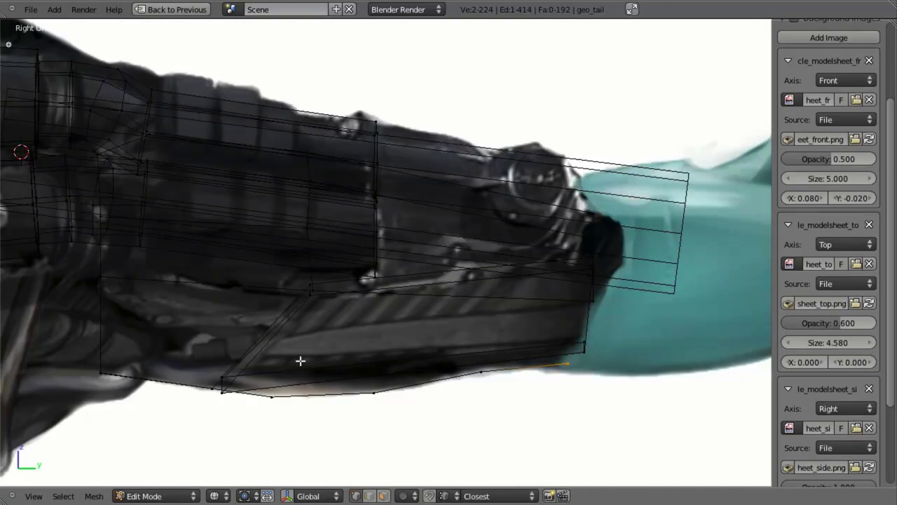
Step: Rotate the three rear vertices of the underside strip's outer edge in top view and shift them inward to taper the strip
scroll(300, 360, up, 2)
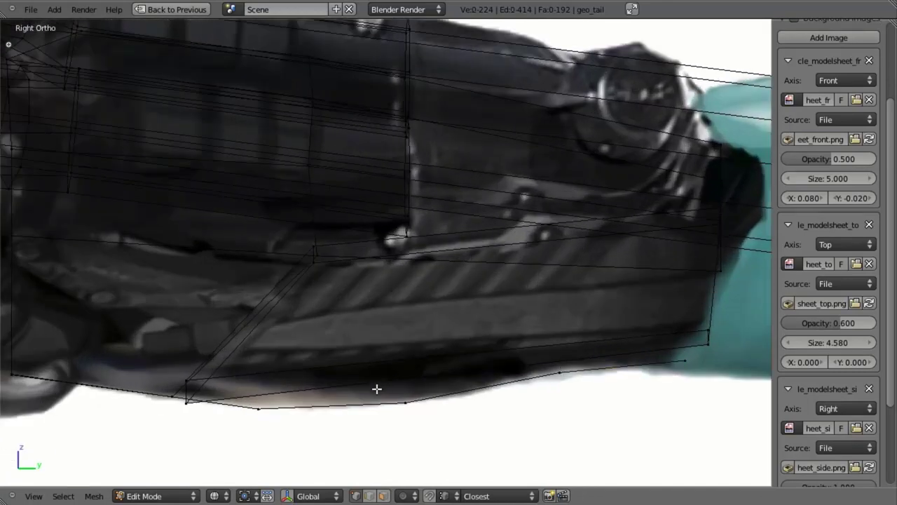
key(z)
mouse_move(376, 388)
middle_down()
mouse_move(440, 296)
mouse_move(445, 326)
mouse_move(421, 292)
middle_up()
alt+click(448, 329)
key(z)
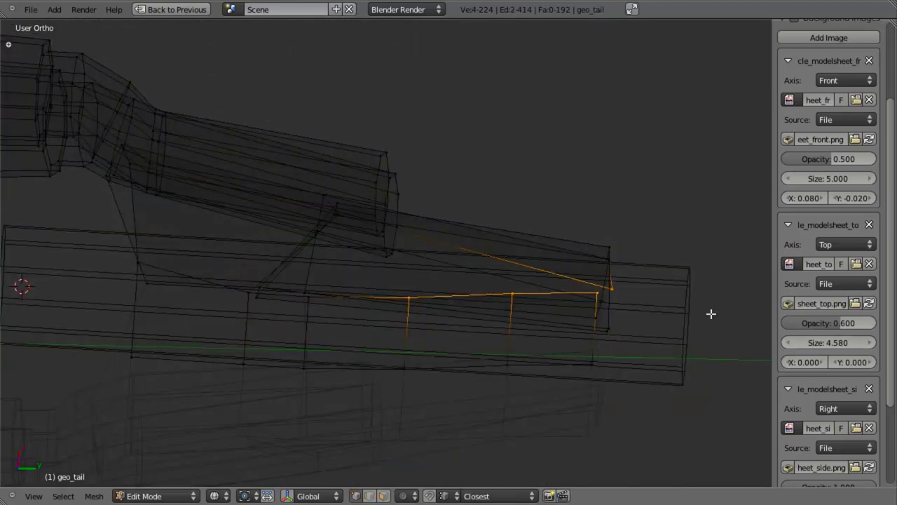
shift+right_click(602, 279)
key(z)
key(KP_7)
key(z)
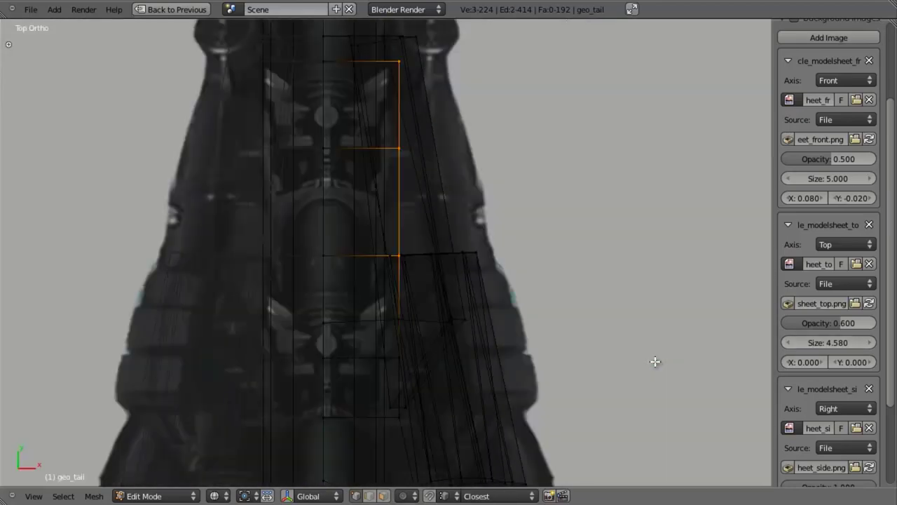
key(r)
click(502, 250)
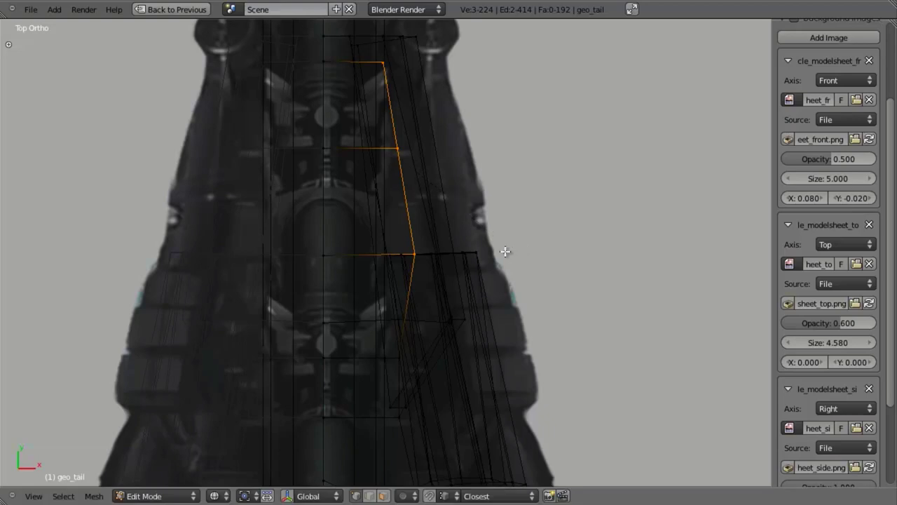
key(g)
click(485, 250)
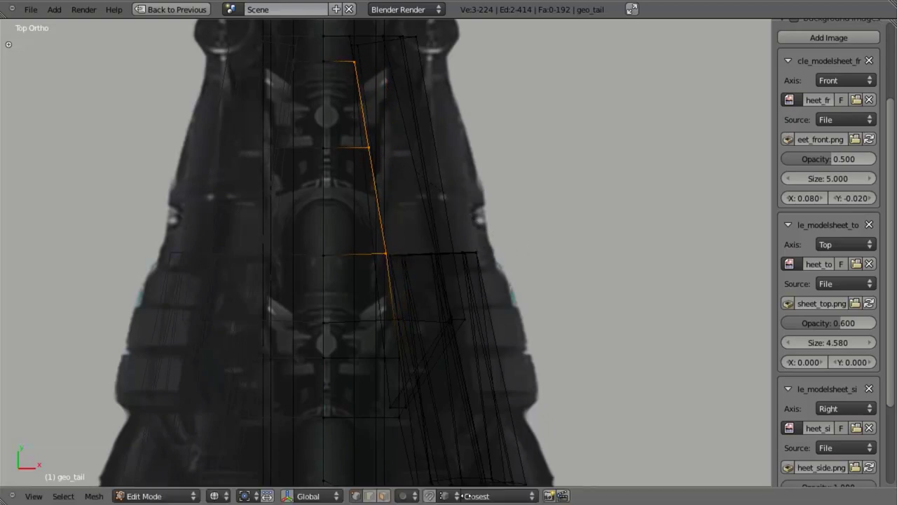
Step: Rotate the tapered outer edge slightly about global Z to line it up with the side panel's lower edge
key(z)
mouse_move(442, 370)
middle_down()
mouse_move(428, 282)
mouse_move(398, 187)
mouse_move(418, 192)
middle_up()
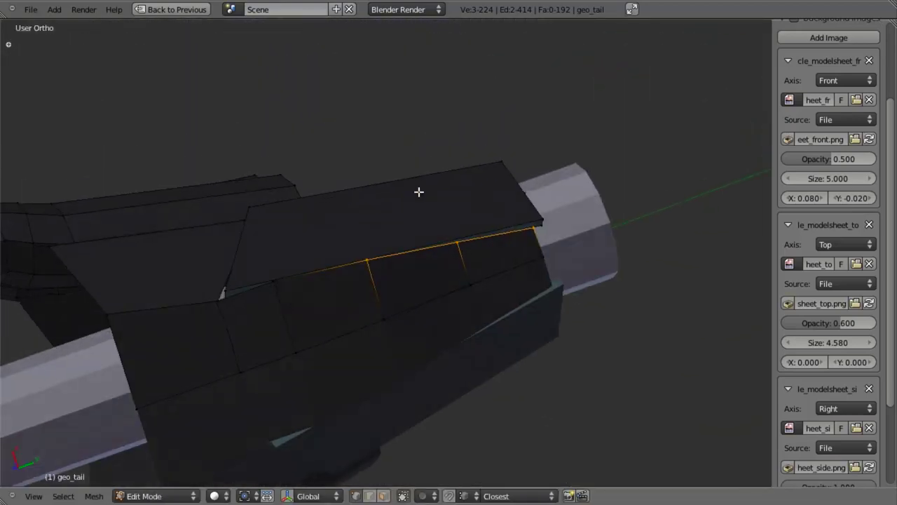
scroll(424, 203, up, 3)
key(r)
key(z)
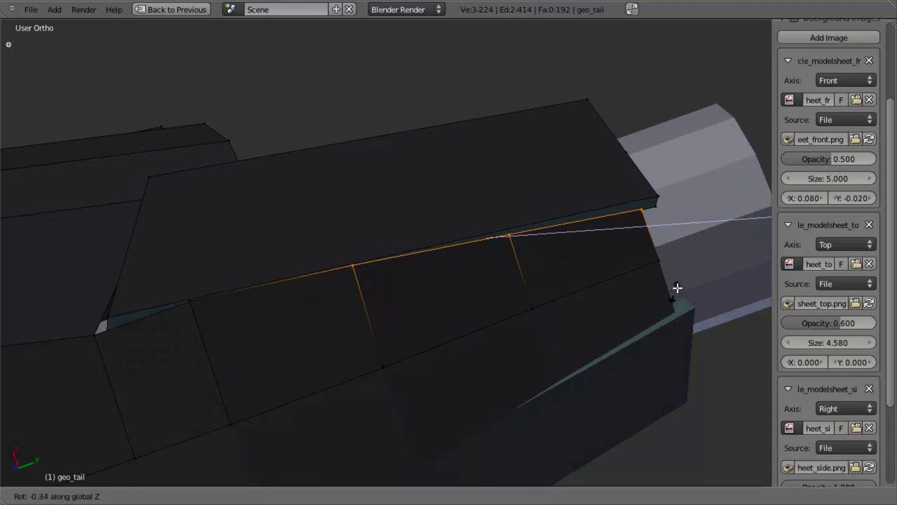
click(680, 292)
Step: Shift two vertices on the underside strip's outer edge along X beneath the panel, the forward one by about -0.012
key(a)
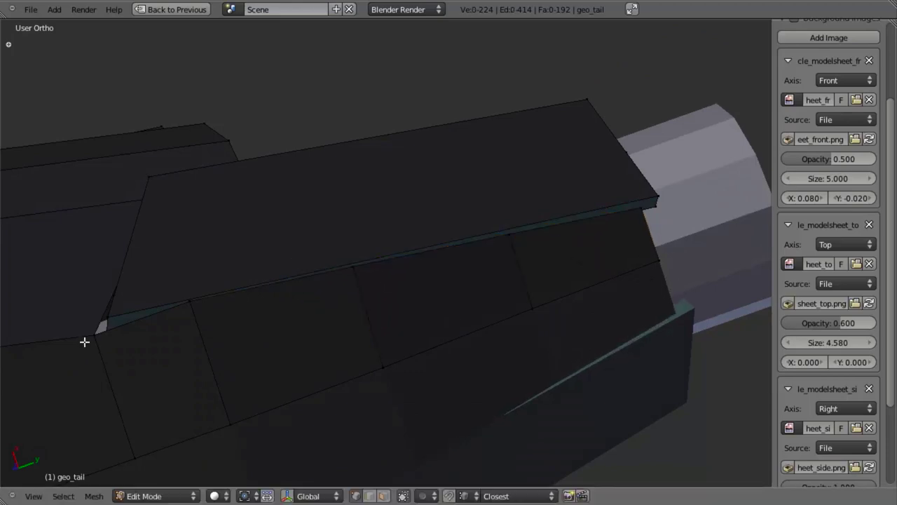
right_click(187, 301)
key(g)
key(x)
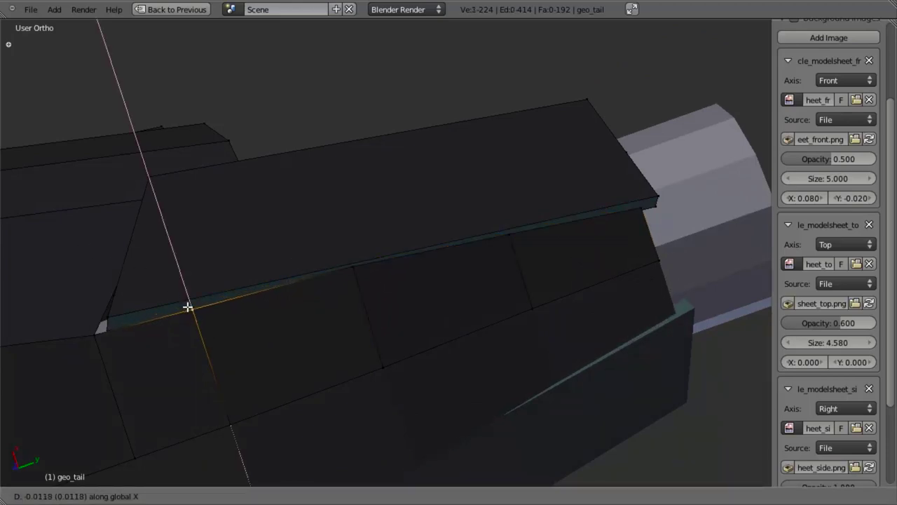
click(188, 306)
right_click(362, 269)
key(g)
key(x)
click(340, 267)
Step: Assign the dark grey material to the narrow face along the split panel's lower edge
mouse_move(341, 266)
middle_down()
mouse_move(362, 221)
mouse_move(411, 254)
mouse_move(402, 323)
middle_up()
key(z)
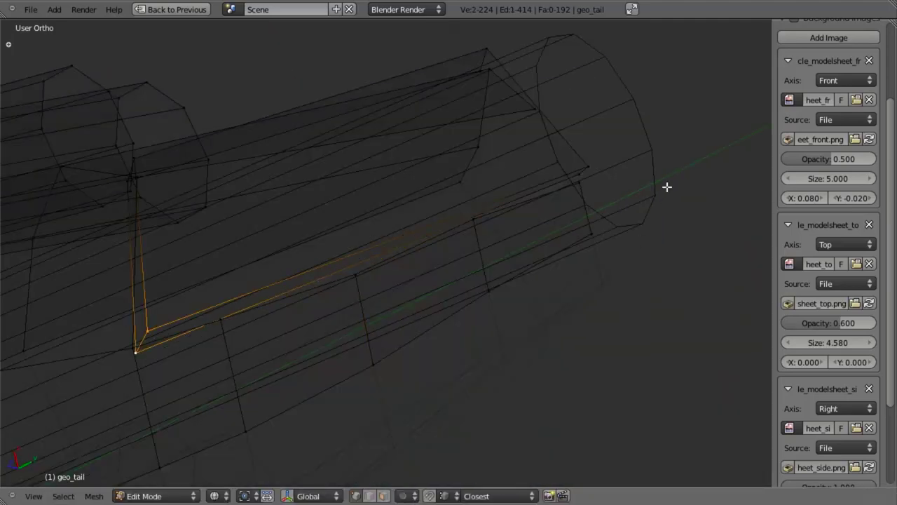
shift+right_click(582, 169)
shift+right_click(584, 172)
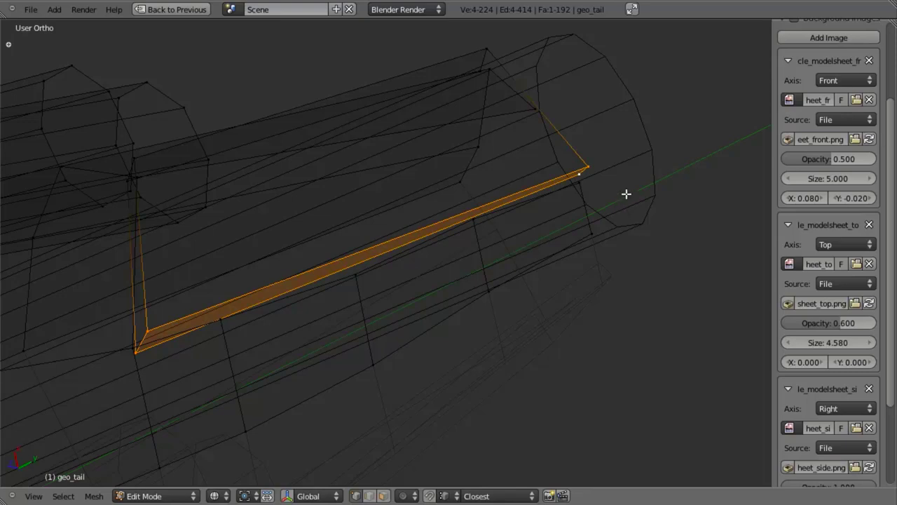
key(ctrl+Up)
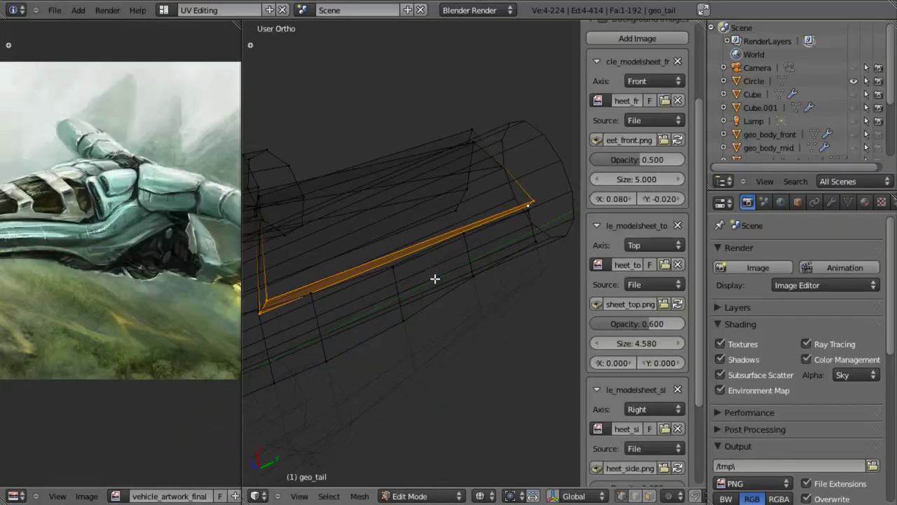
click(865, 202)
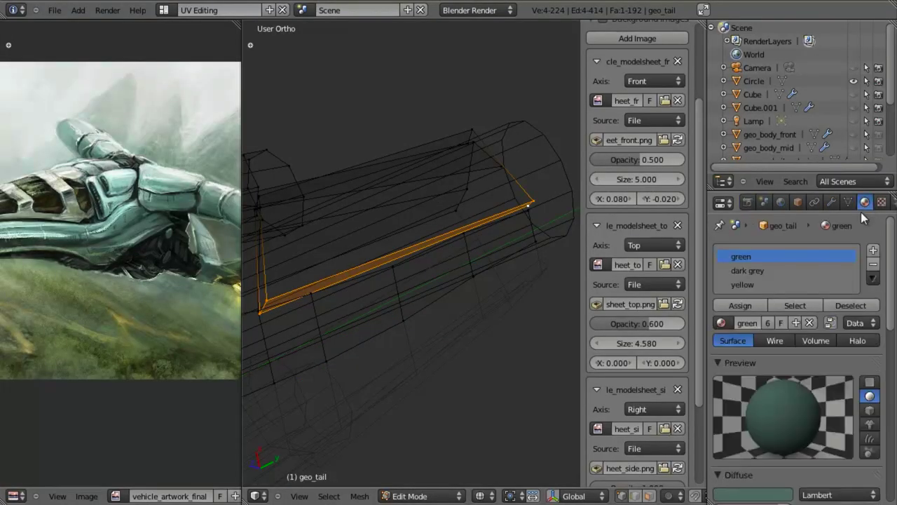
click(746, 270)
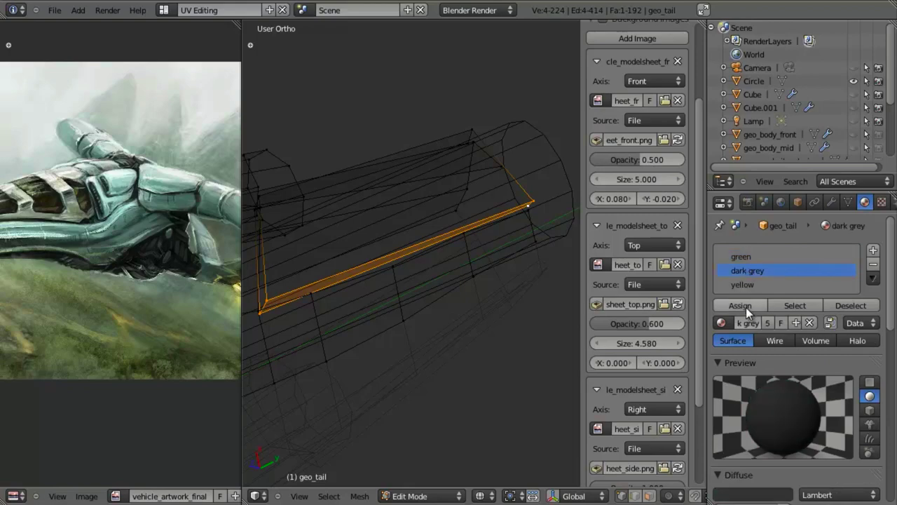
key(z)
middle_drag(417, 347, 283, 183)
key(ctrl+Up)
Step: Rip the front side face's lower edge away from the underside strip and raise it along Z
key(a)
key(KP_3)
scroll(407, 225, up, 6)
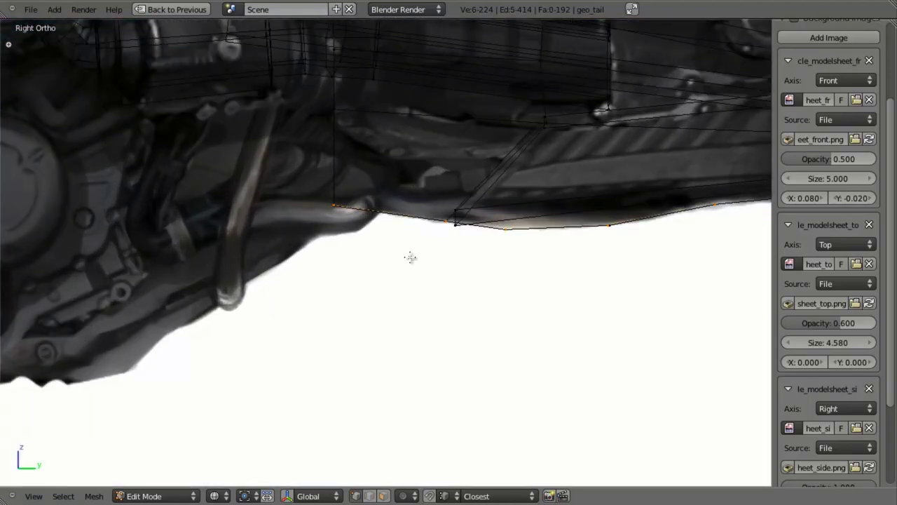
middle_drag(411, 257, 481, 195)
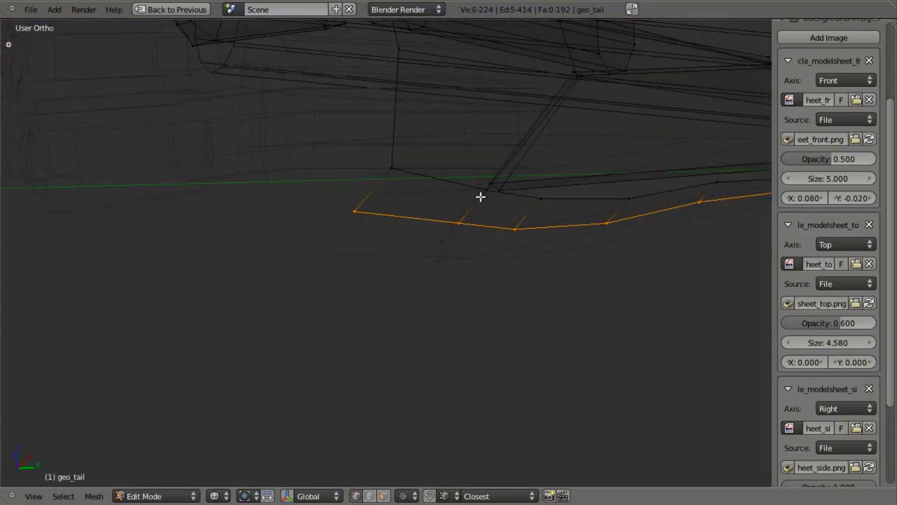
right_click(459, 171)
key(KP_3)
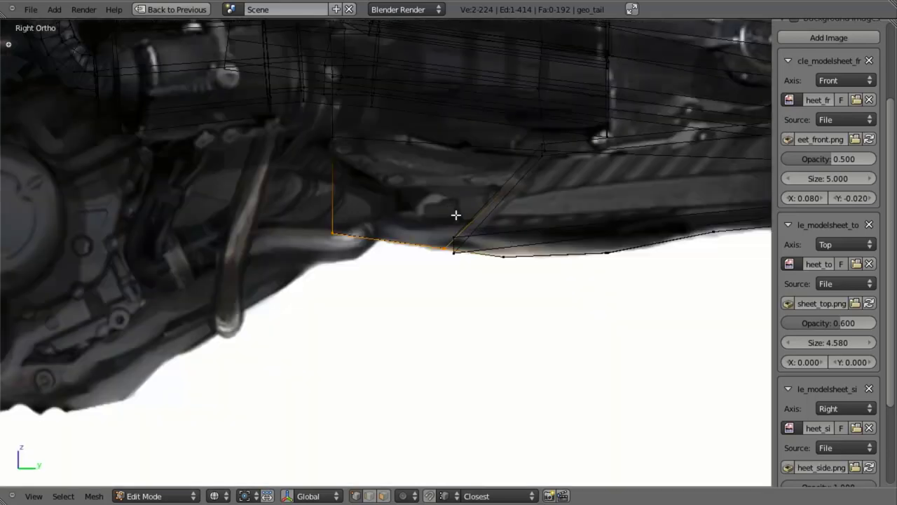
key(shift+d)
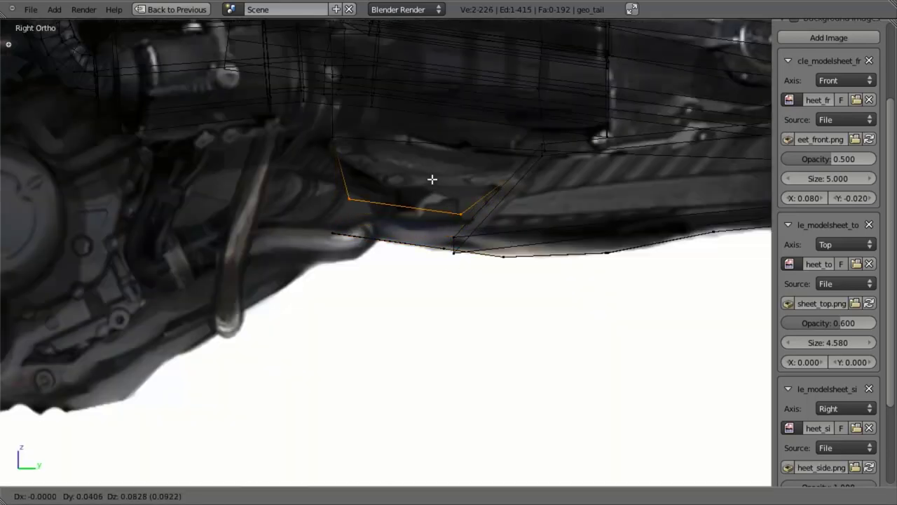
right_click(469, 217)
shift+middle_drag(488, 246, 471, 317)
key(g)
key(z)
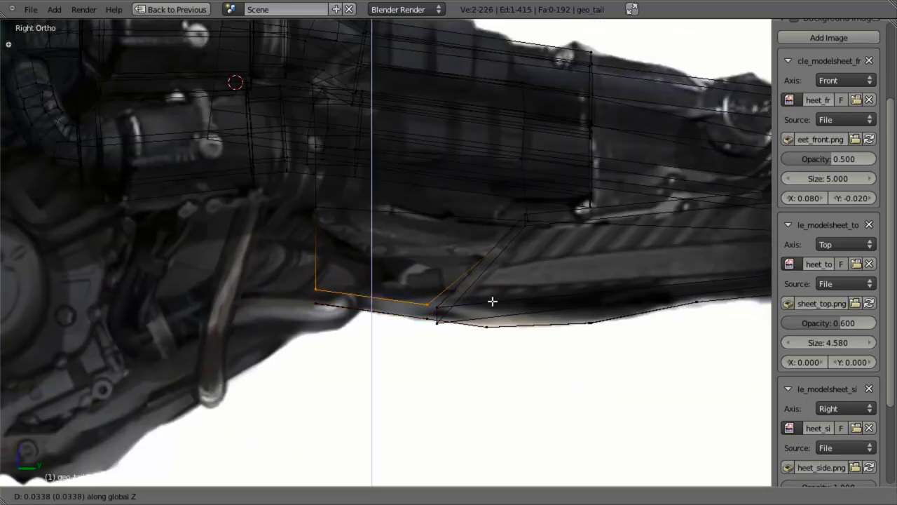
click(471, 286)
Step: Adjust the ripped edge's position along X, first outward and back inward, to angle the front side face
key(z)
middle_drag(408, 325, 496, 211)
key(g)
key(x)
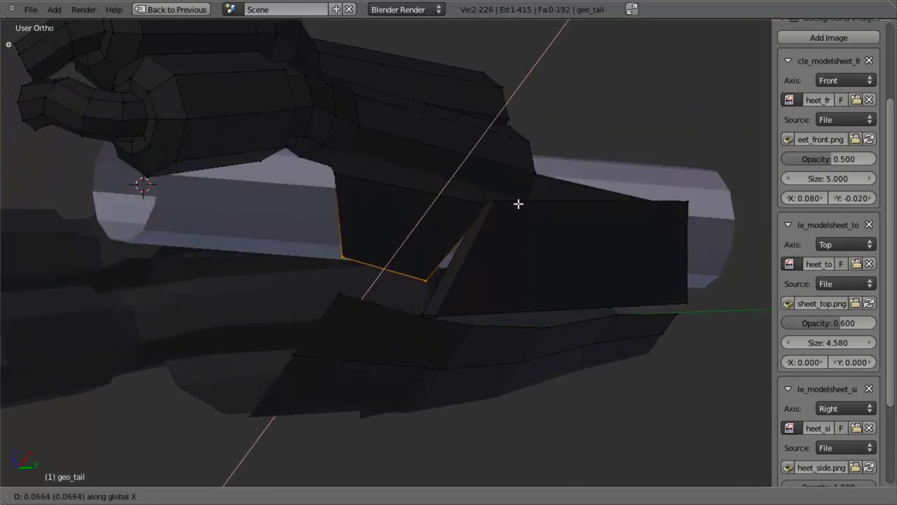
click(534, 201)
middle_drag(439, 203, 469, 203)
key(g)
key(x)
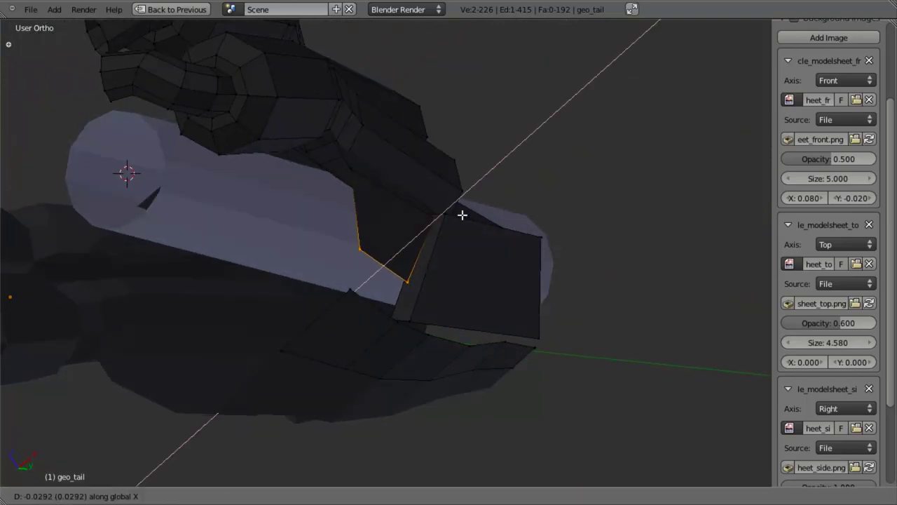
click(458, 222)
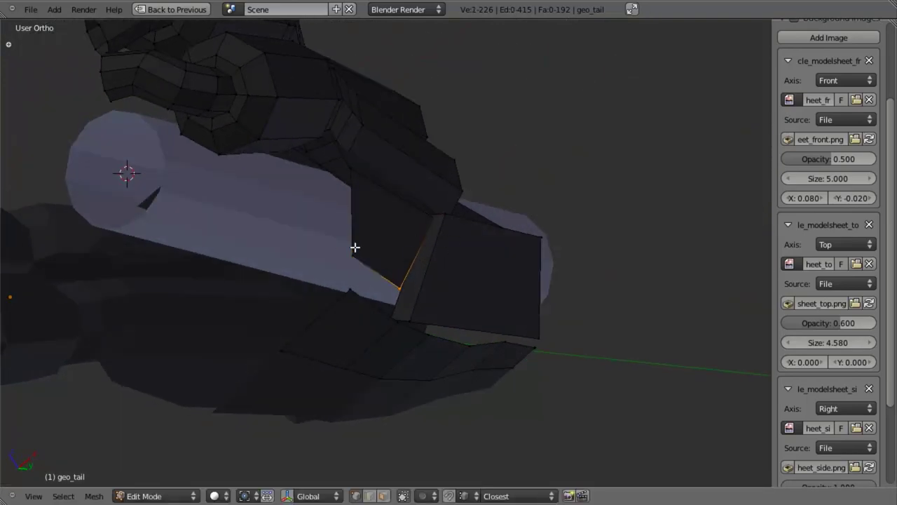
Step: Move the ripped edge's rear vertex rearward along Y and shift the whole edge about 0.05 inward along X
key(g)
key(y)
click(440, 279)
middle_drag(455, 316, 486, 310)
key(g)
key(x)
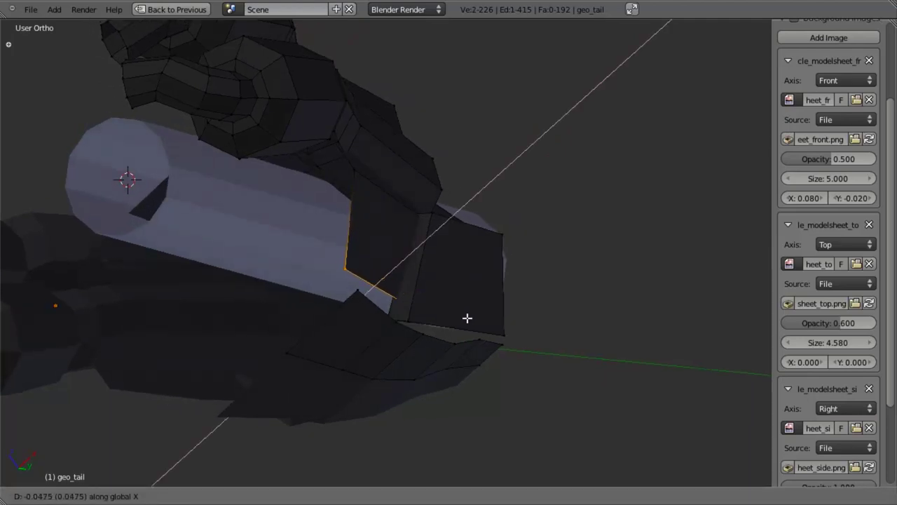
click(463, 316)
middle_drag(426, 258, 402, 321)
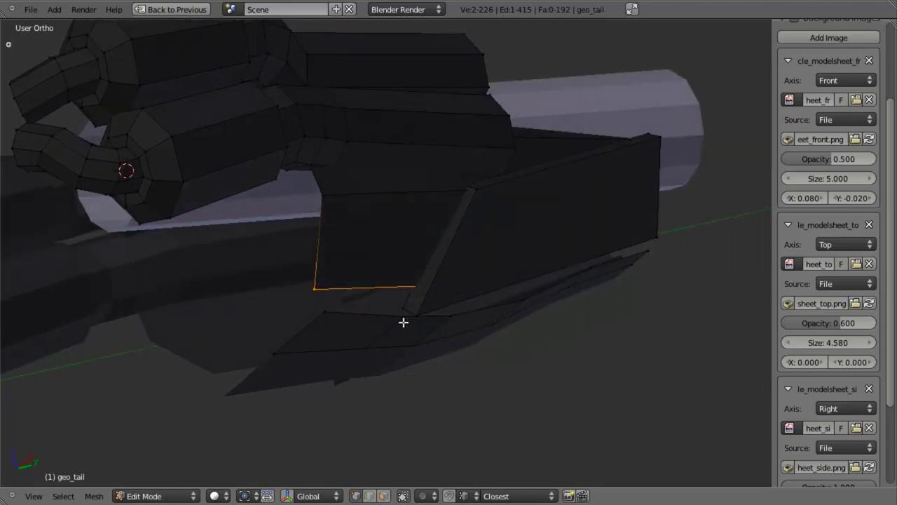
Step: Extrude the underside strip's six-vertex outer edge loop upward along Z to close toward the side panels
key(KP_3)
key(a)
key(z)
middle_drag(393, 362, 435, 278)
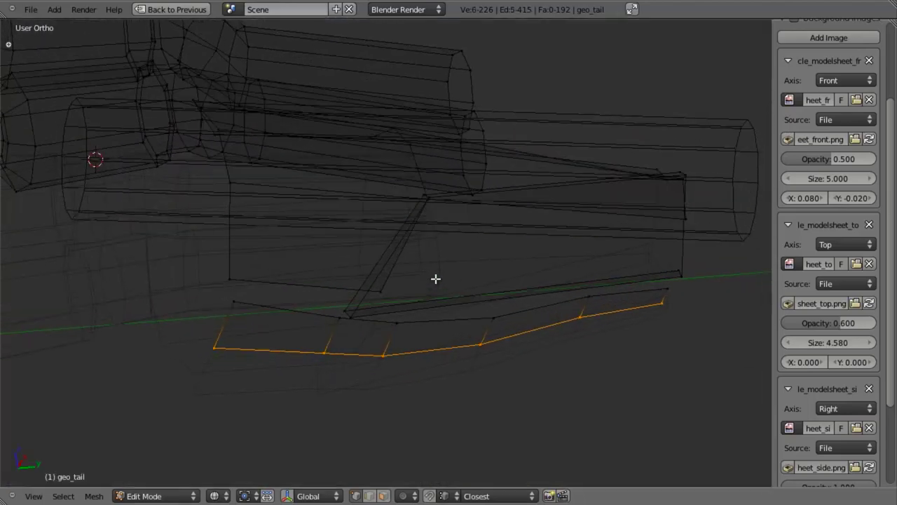
alt+right_click(431, 322)
key(KP_3)
key(e)
key(z)
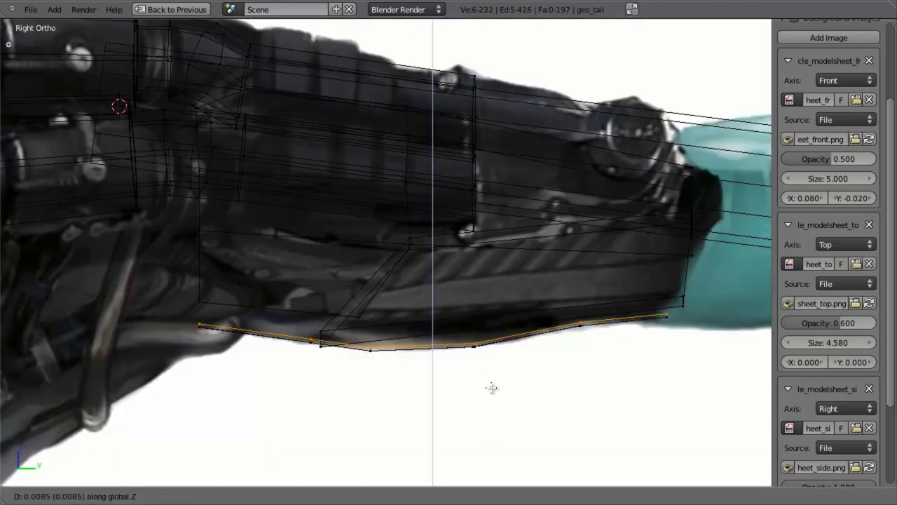
click(495, 357)
Step: Examine the join between the extruded underside rim and the side panels, from below and against the side reference
middle_drag(495, 357, 436, 182)
scroll(309, 306, up, 3)
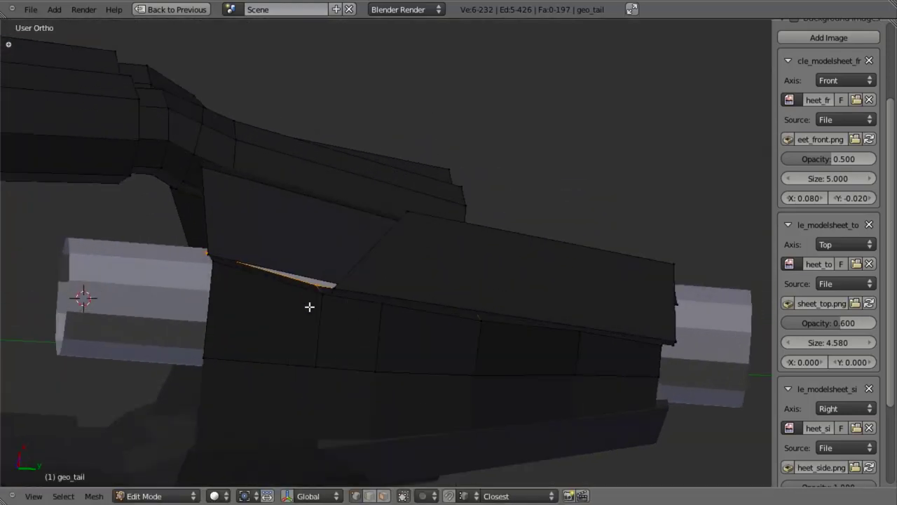
middle_drag(447, 320, 327, 292)
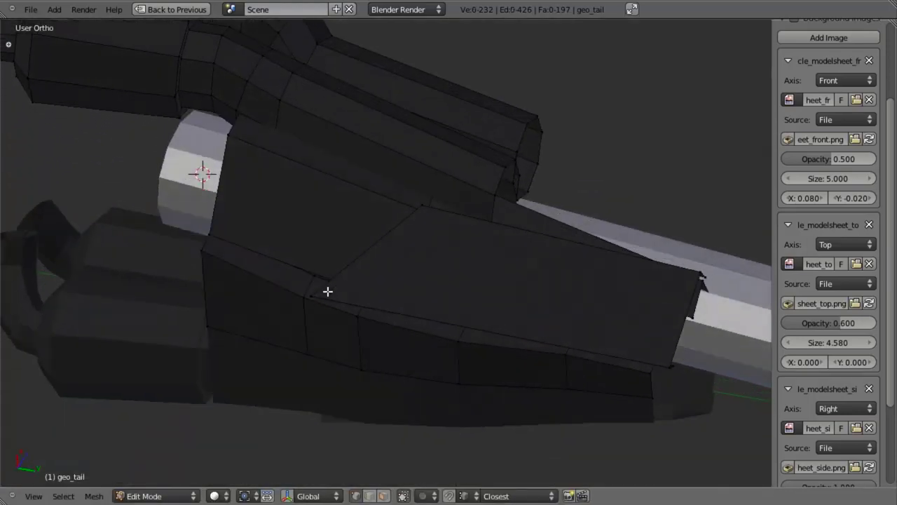
key(a)
key(KP_3)
key(z)
scroll(436, 352, down, 3)
scroll(445, 310, up, 3)
shift+middle_drag(445, 309, 552, 297)
scroll(504, 316, down, 2)
scroll(503, 315, down, 1)
shift+middle_drag(491, 285, 455, 307)
scroll(470, 304, up, 4)
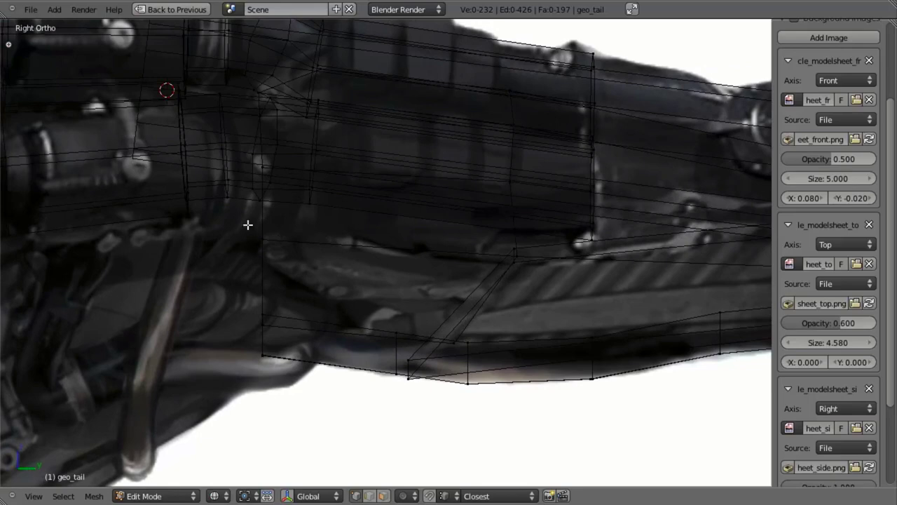
Step: Duplicate the side panel's front vertical edge, scale the copy to about 0.72 and reposition it against the side reference
key(z)
scroll(413, 281, down, 1)
key(z)
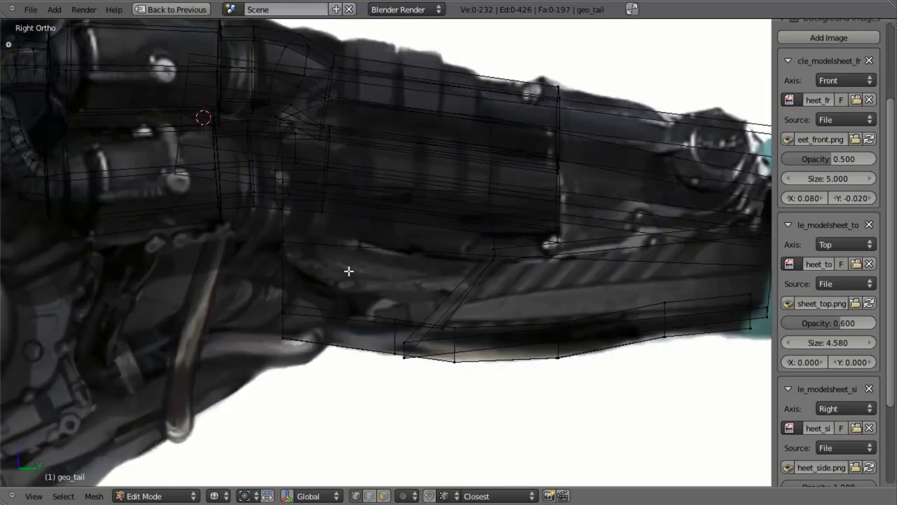
right_click(288, 241)
key(z)
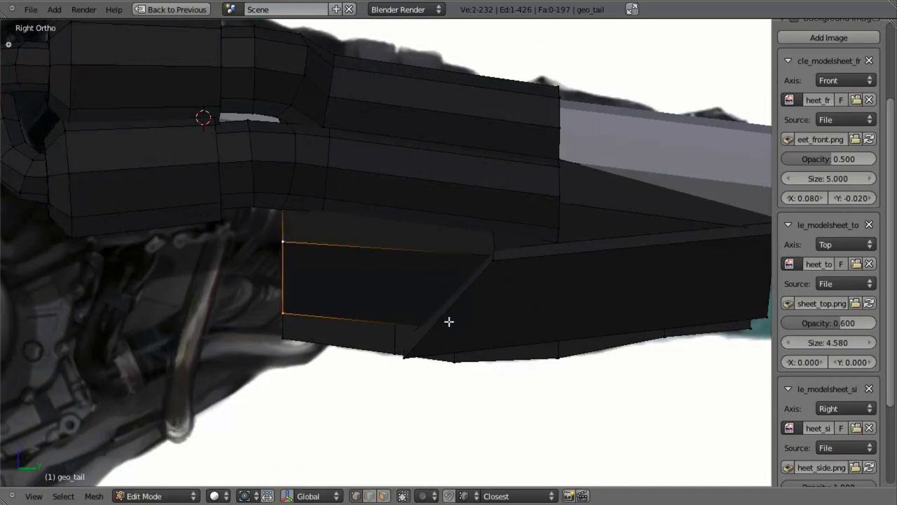
key(shift+d)
key(Escape)
key(z)
key(s)
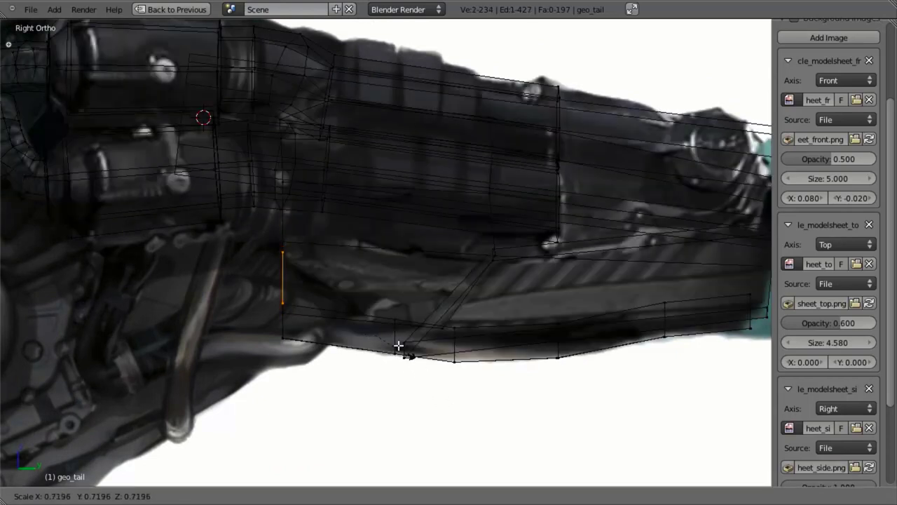
click(389, 325)
key(g)
click(385, 304)
Step: Flatten the duplicated edge to vertical by scaling it to 0 along X
key(KP_1)
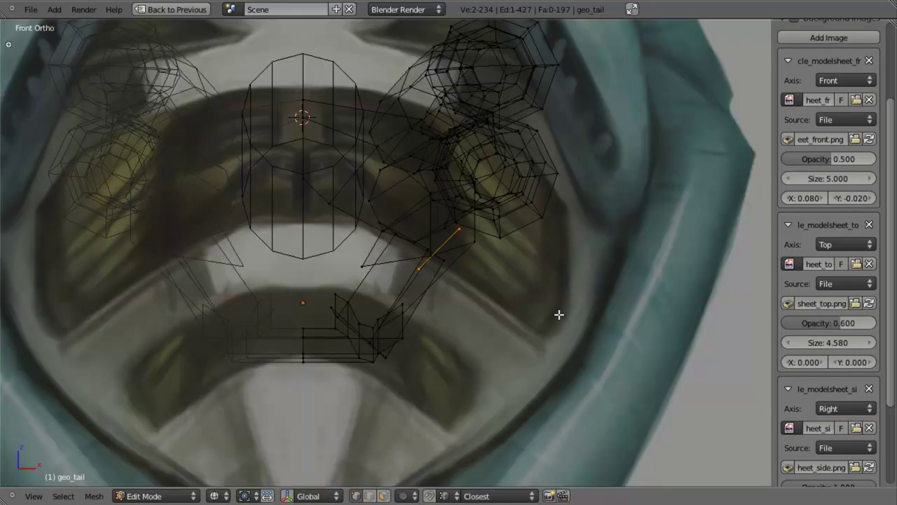
key(s)
key(x)
key(0)
key(Return)
key(KP_3)
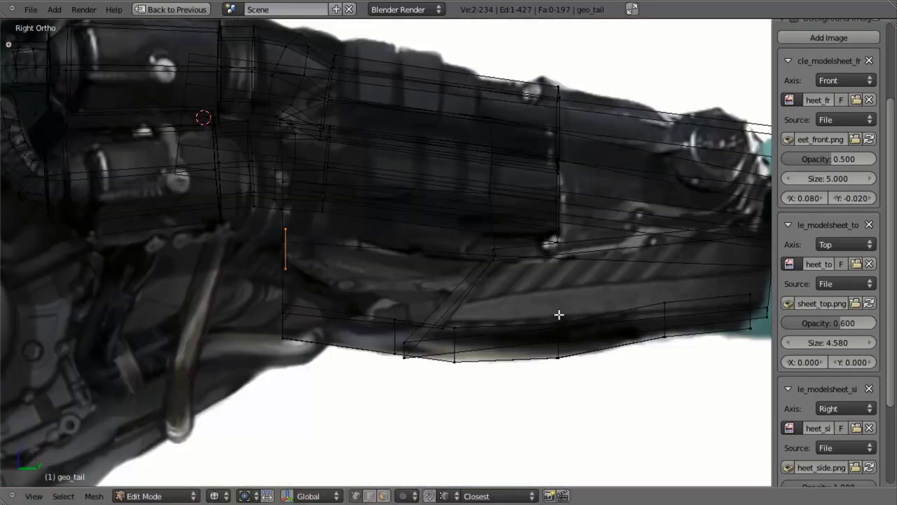
key(w)
key(Escape)
key(w)
key(Escape)
Step: Extrude the vertical edge rearward and lower its new end along Z to form a sloping side strip
key(e)
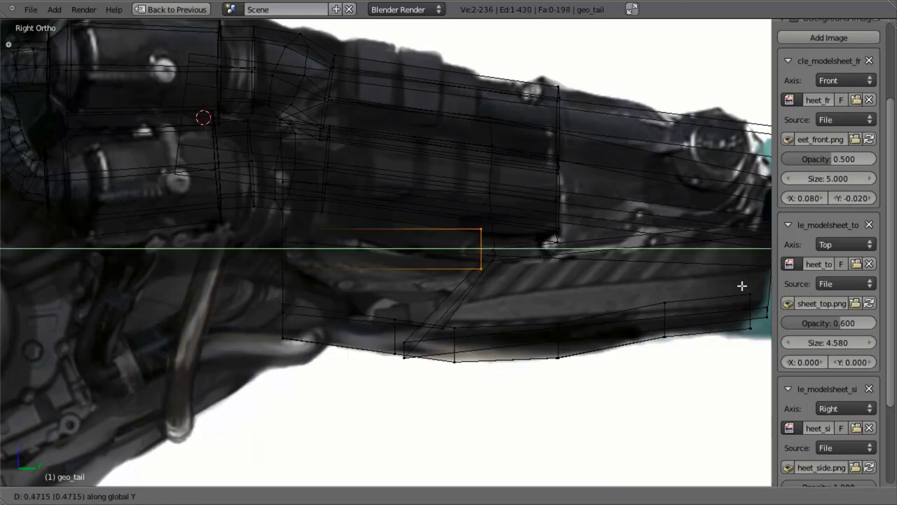
key(z)
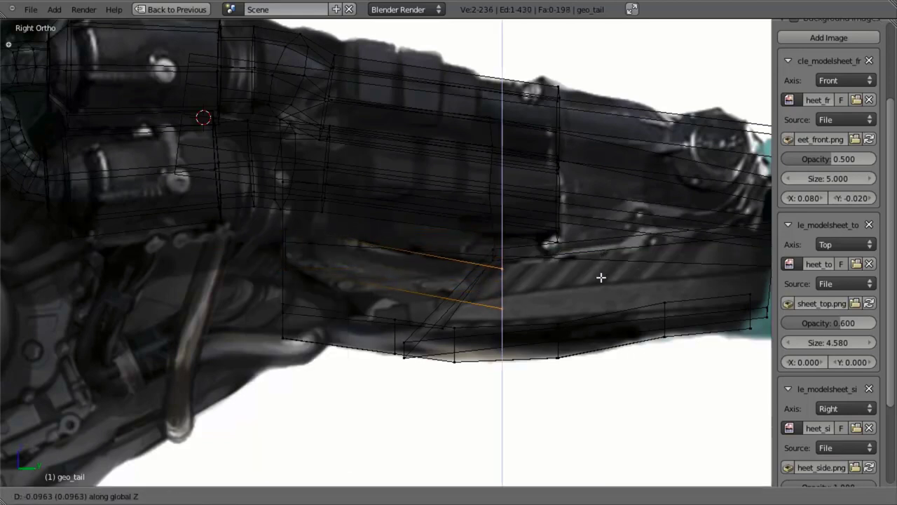
click(601, 271)
Step: Add two evenly spaced loop cuts across the new side strip
key(a)
key(ctrl+r)
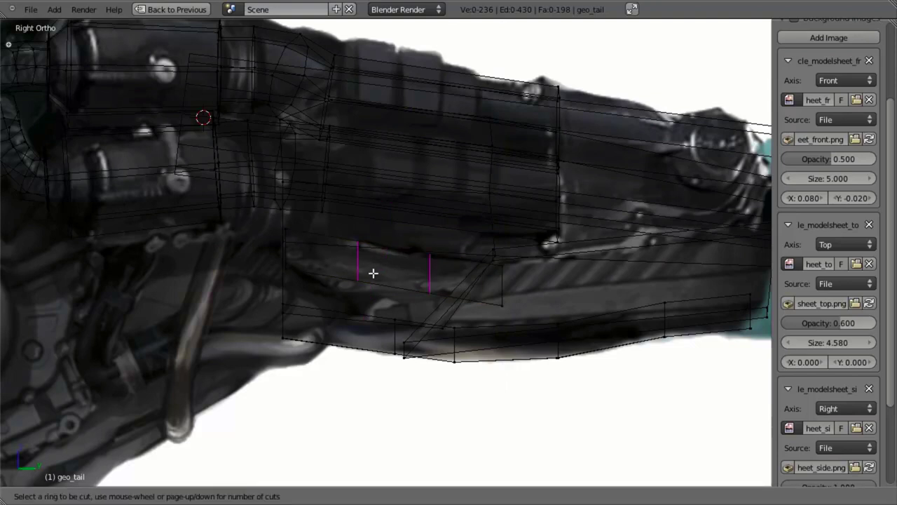
click(373, 274)
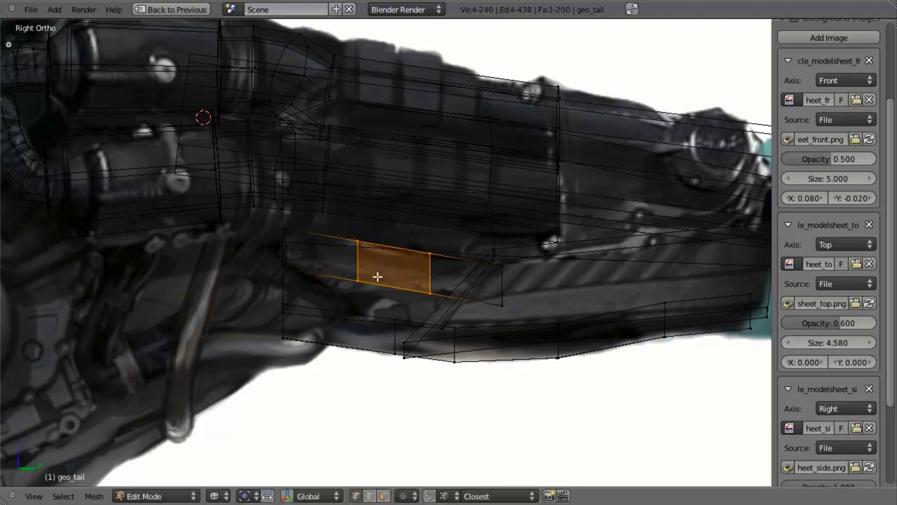
key(a)
Step: Move the front cut's lower vertex down and forward, and raise the strip's rear lower corner about 0.046 along Z
right_drag(359, 278, 352, 289)
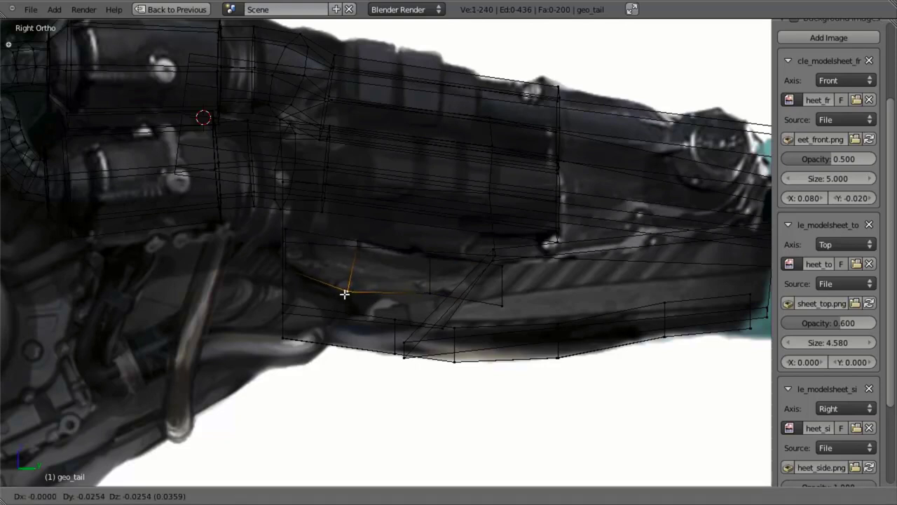
click(345, 293)
key(a)
key(g)
key(z)
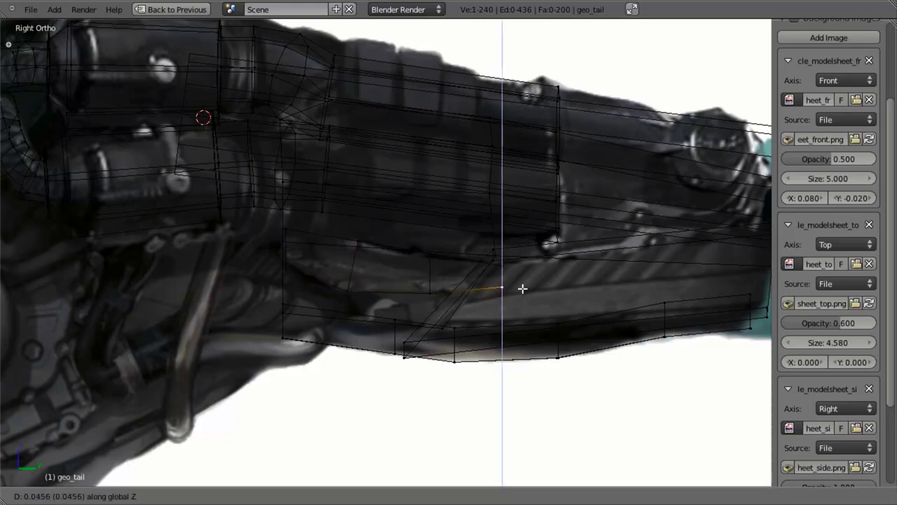
click(522, 288)
Step: Select the strip's three faces and extrude them about 0.06 inward along X to form a solid block
ctrl+alt+right_click(504, 283)
key(KP_1)
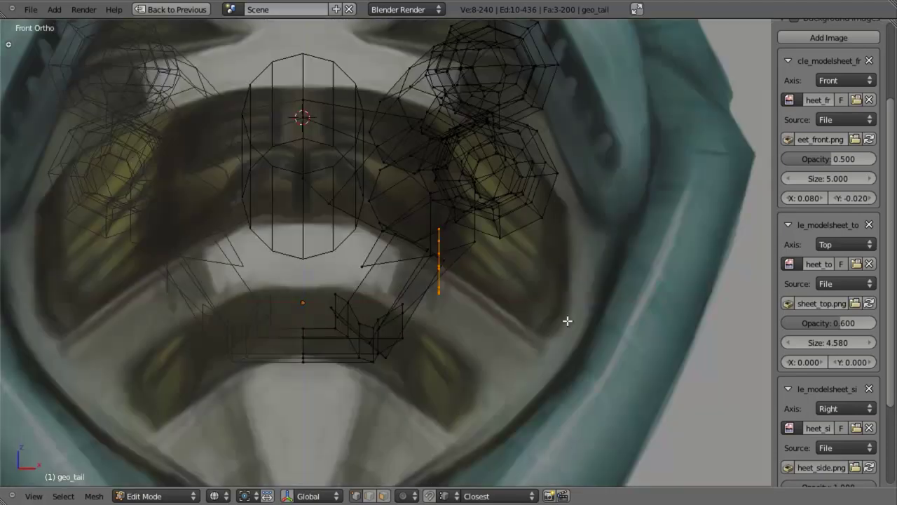
key(e)
key(x)
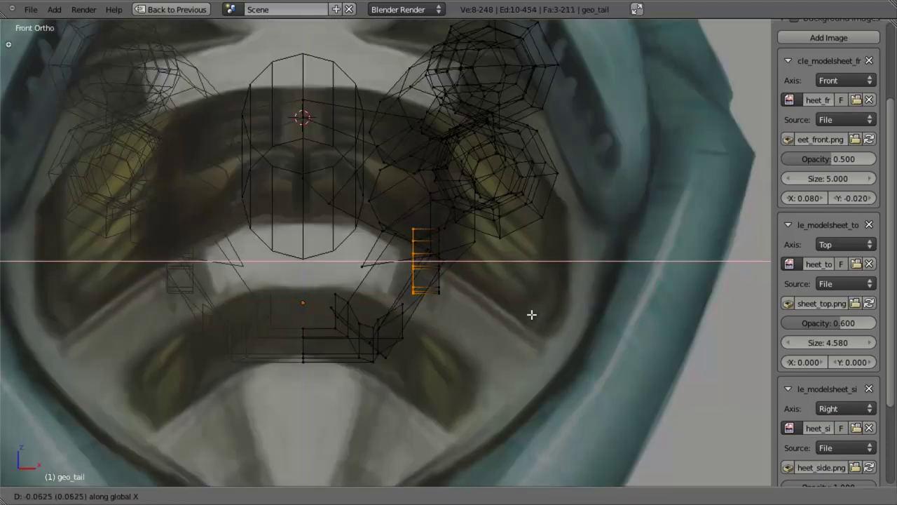
click(532, 314)
mouse_move(531, 315)
middle_down()
mouse_move(558, 238)
mouse_move(444, 284)
mouse_move(400, 204)
mouse_move(441, 163)
middle_up()
key(z)
key(a)
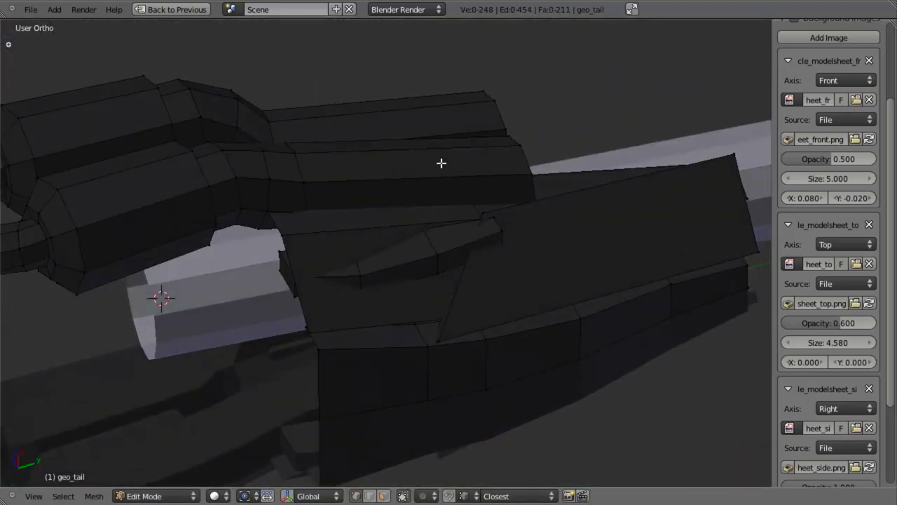
Step: Select the side panel's two-vertex lengthwise crease edge behind the new block and move it inward along X
key(KP_3)
key(z)
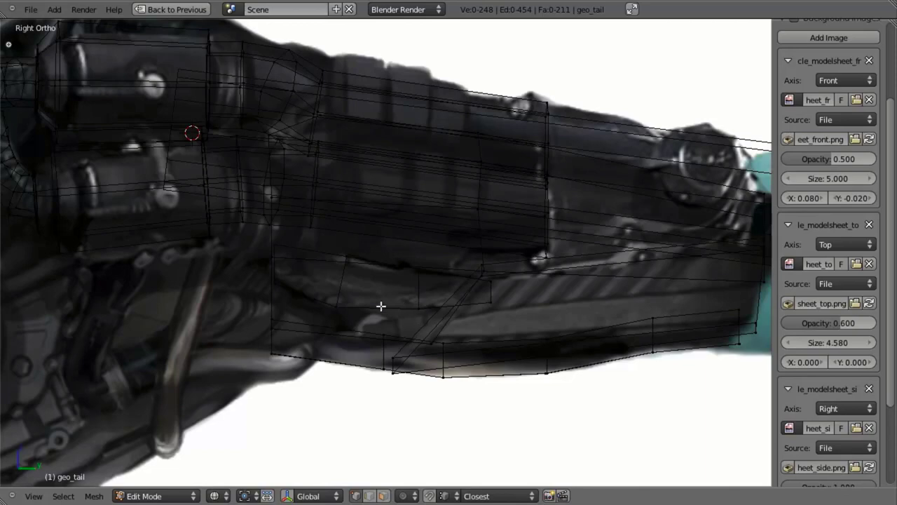
key(z)
middle_drag(310, 274, 268, 246)
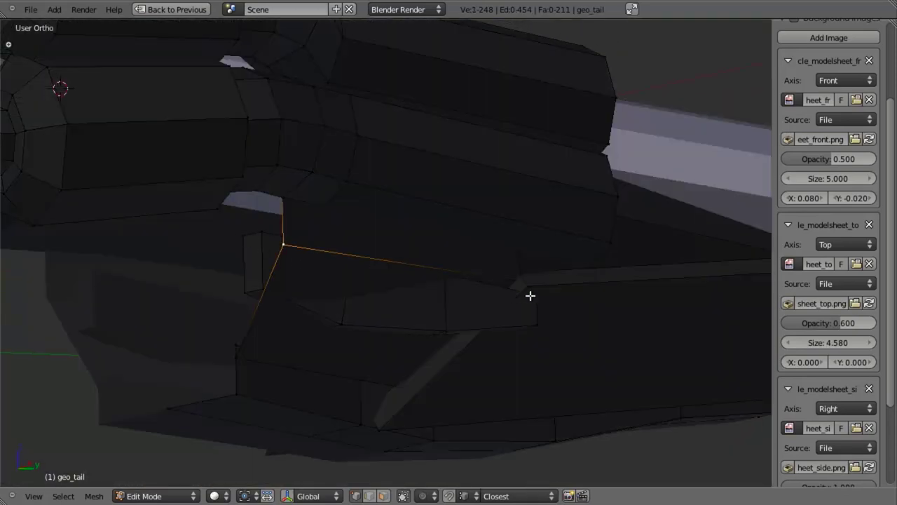
key(z)
mouse_move(530, 295)
middle_down()
mouse_move(506, 282)
mouse_move(512, 272)
middle_up()
key(z)
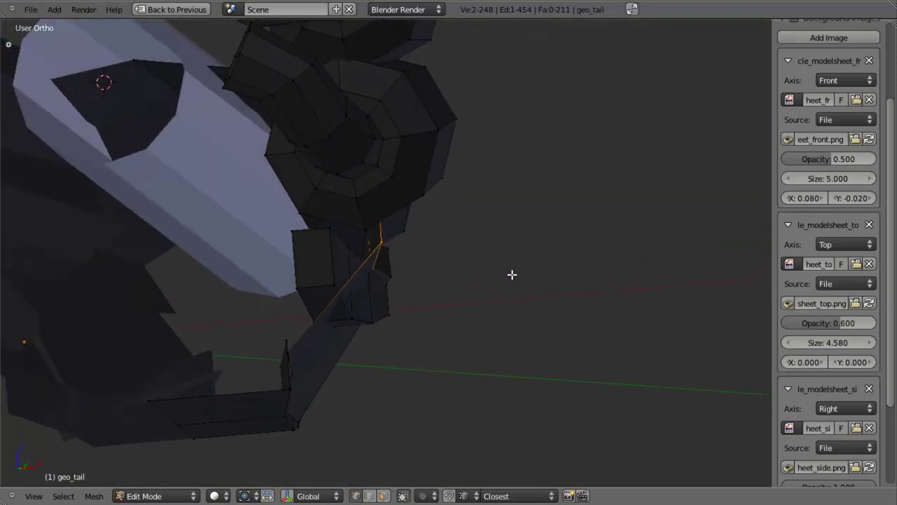
key(g)
key(x)
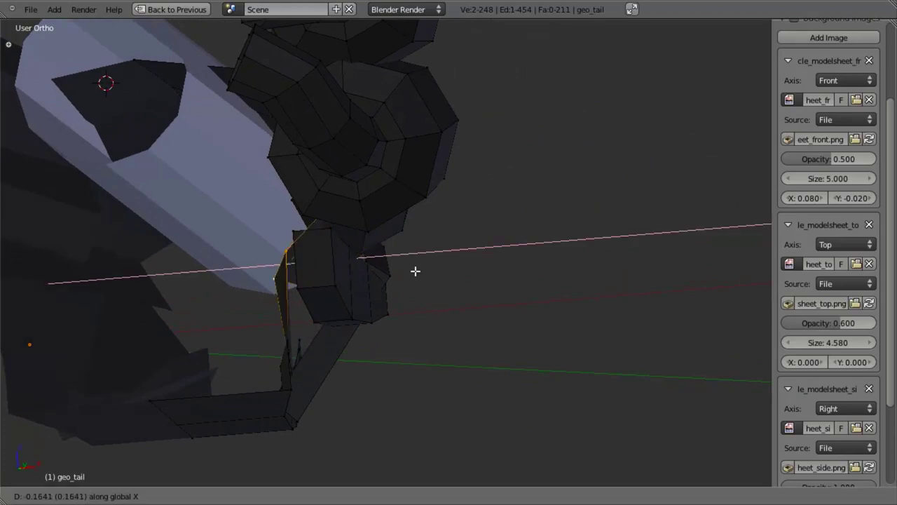
click(423, 272)
Step: Select the crease edge's front vertex and nudge it slightly inward along X
middle_drag(406, 279, 391, 376)
middle_drag(332, 314, 334, 293)
key(a)
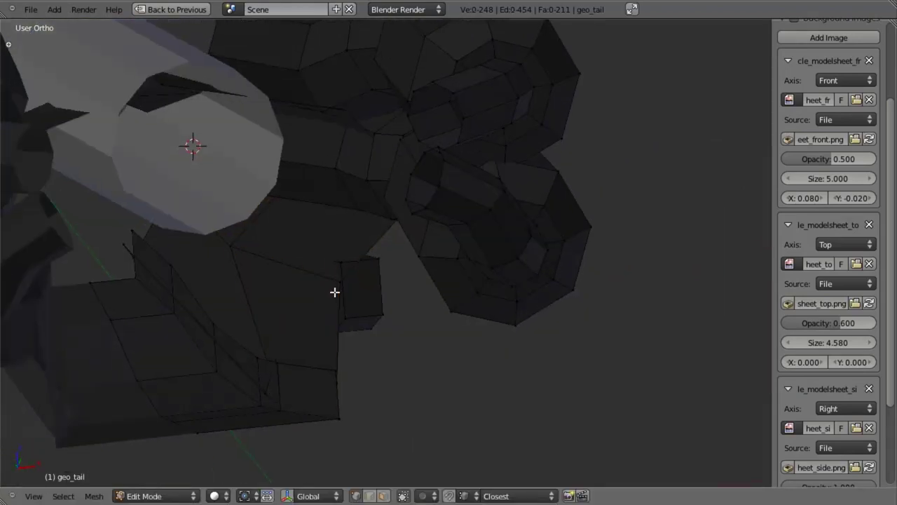
right_click(335, 290)
middle_drag(403, 324, 396, 358)
key(g)
key(x)
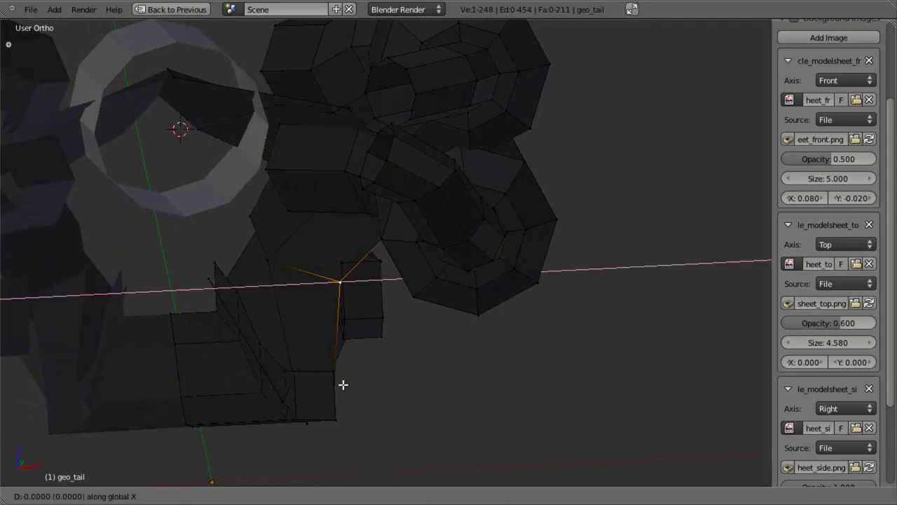
click(335, 385)
Step: Shift the crease edge's rear vertex along X to adjust the panel's inner angle
key(z)
middle_drag(315, 314, 327, 362)
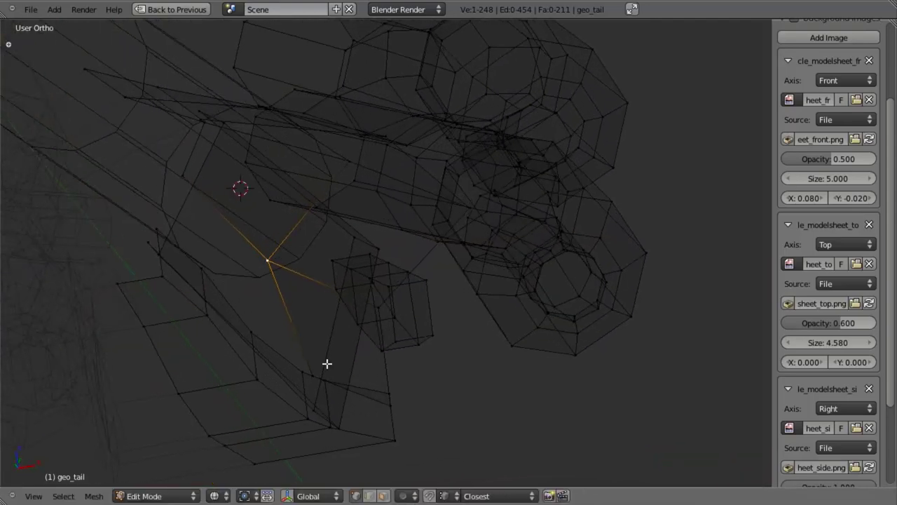
key(g)
key(x)
click(309, 375)
Step: Inspect the side panels from several angles with the large rear panel hidden, and reveal the hidden geometry again
key(z)
mouse_move(476, 336)
middle_down()
mouse_move(483, 305)
mouse_move(399, 275)
mouse_move(381, 279)
mouse_move(385, 362)
middle_up()
key(z)
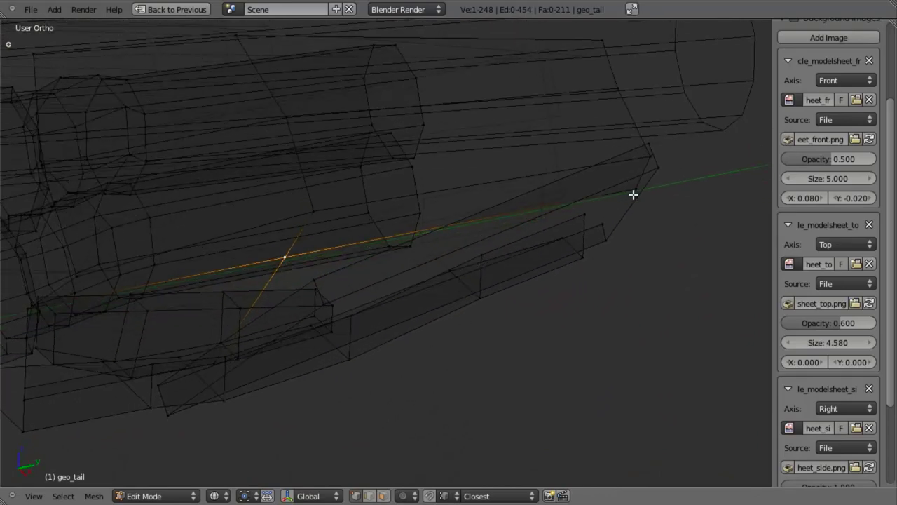
mouse_move(633, 194)
middle_down()
mouse_move(544, 231)
mouse_move(559, 254)
mouse_move(416, 250)
mouse_move(469, 215)
mouse_move(654, 231)
middle_up()
key(z)
key(l)
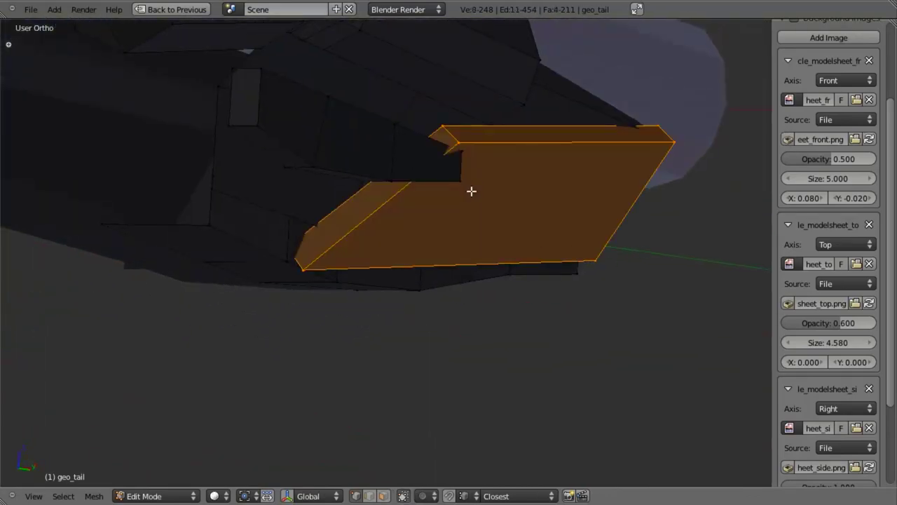
key(l)
key(a)
middle_drag(555, 234, 573, 303)
key(a)
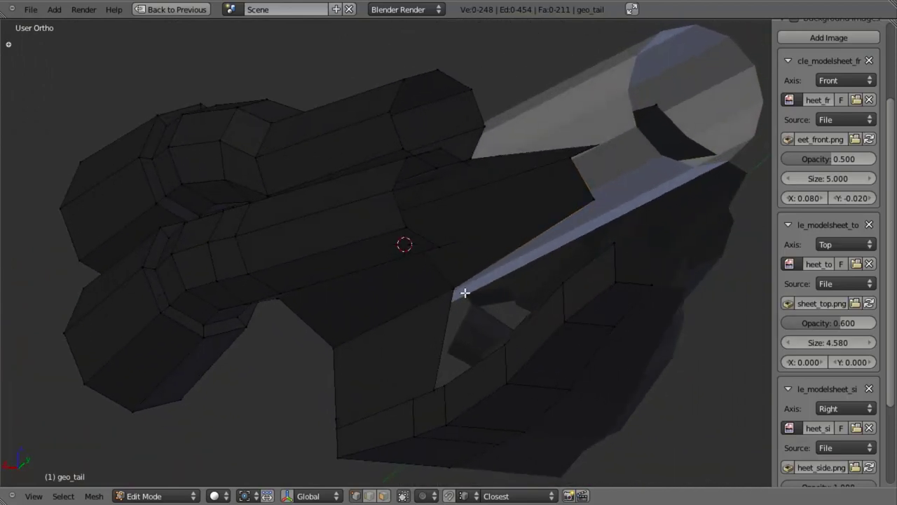
key(KP_3)
key(alt+h)
scroll(420, 284, down, 3)
shift+middle_drag(310, 250, 554, 272)
scroll(504, 262, up, 3)
key(a)
Step: Select the whole small side block and adjust its height along Z, lowering it beneath the pipes
key(z)
scroll(425, 274, up, 2)
mouse_move(338, 246)
shift+middle_down()
mouse_move(424, 274)
mouse_move(424, 256)
mouse_move(439, 255)
mouse_move(410, 241)
mouse_move(337, 242)
shift+middle_up()
key(l)
key(g)
key(z)
click(484, 248)
key(z)
scroll(472, 248, down, 2)
key(z)
key(z)
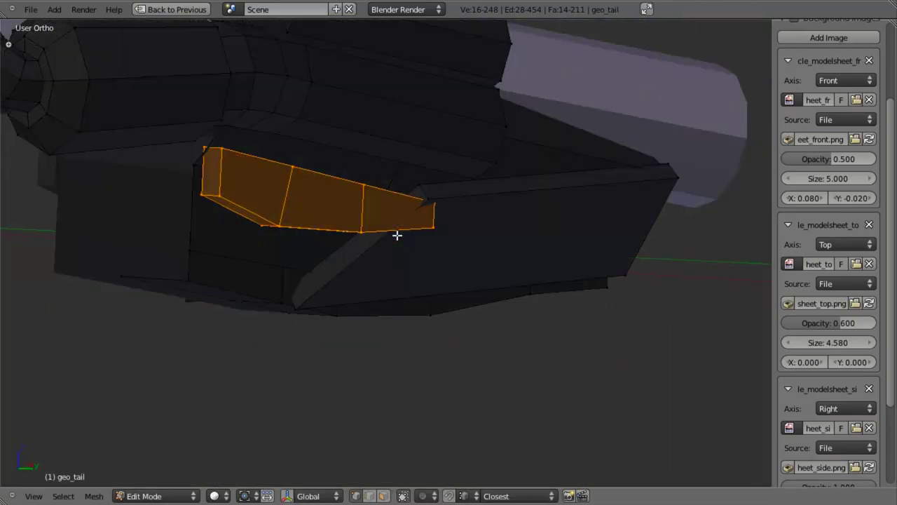
key(g)
key(z)
click(392, 256)
Step: Cut a lengthwise edge loop into the panel above the side block and slide it to about 0.82 toward the lower edge
key(z)
key(a)
key(ctrl+r)
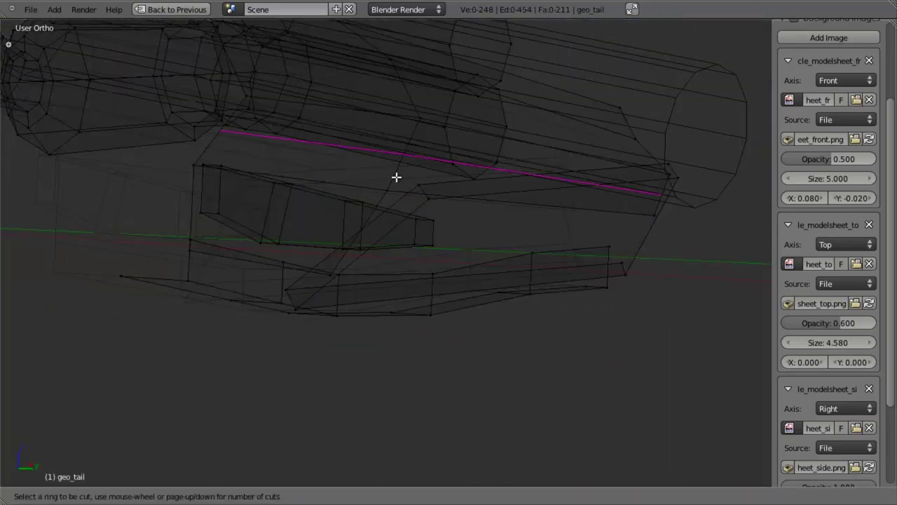
click(396, 177)
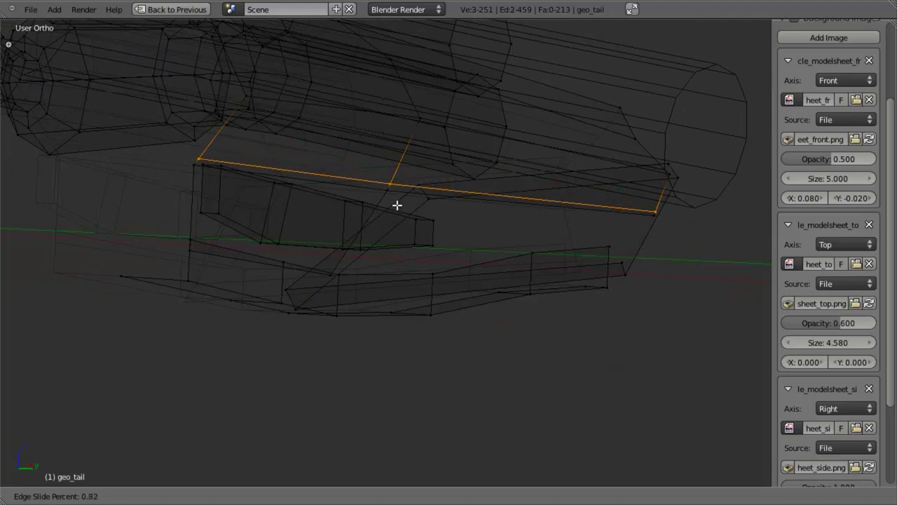
click(397, 205)
Step: Move the new lengthwise loop inward along X and check the resulting crease from below
key(z)
mouse_move(352, 220)
middle_down()
mouse_move(458, 254)
mouse_move(483, 241)
mouse_move(353, 177)
mouse_move(439, 210)
mouse_move(470, 202)
mouse_move(483, 211)
middle_up()
key(g)
key(x)
click(424, 243)
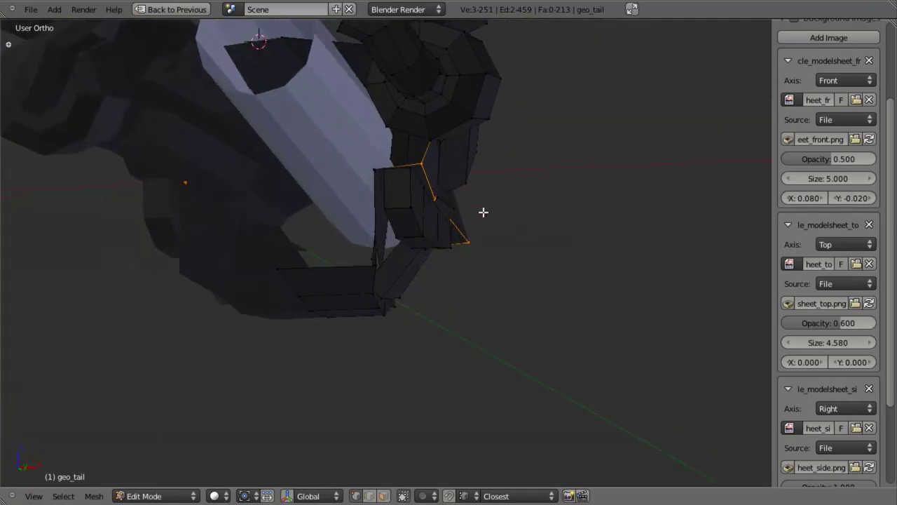
middle_drag(389, 201, 370, 182)
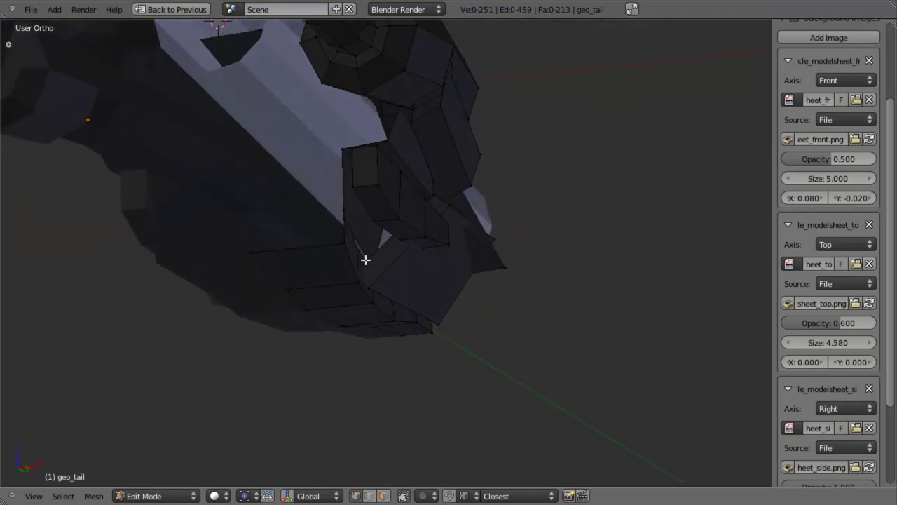
middle_drag(365, 231, 511, 232)
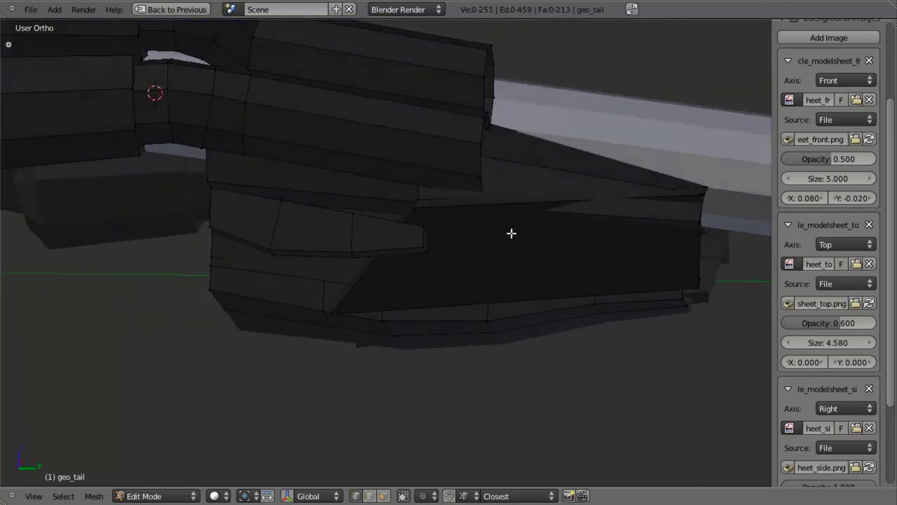
Step: Select the upper side panel's two-vertex rear edge and adjust its position along X to align with the adjoining panel
key(KP_3)
key(z)
shift+middle_drag(607, 218, 519, 276)
scroll(520, 277, up, 2)
key(z)
shift+middle_drag(552, 227, 538, 253)
right_click(633, 238)
mouse_move(630, 165)
middle_down()
mouse_move(564, 192)
mouse_move(497, 201)
mouse_move(715, 234)
mouse_move(661, 192)
mouse_move(593, 260)
mouse_move(469, 225)
mouse_move(481, 200)
mouse_move(518, 218)
middle_up()
key(g)
key(x)
click(650, 184)
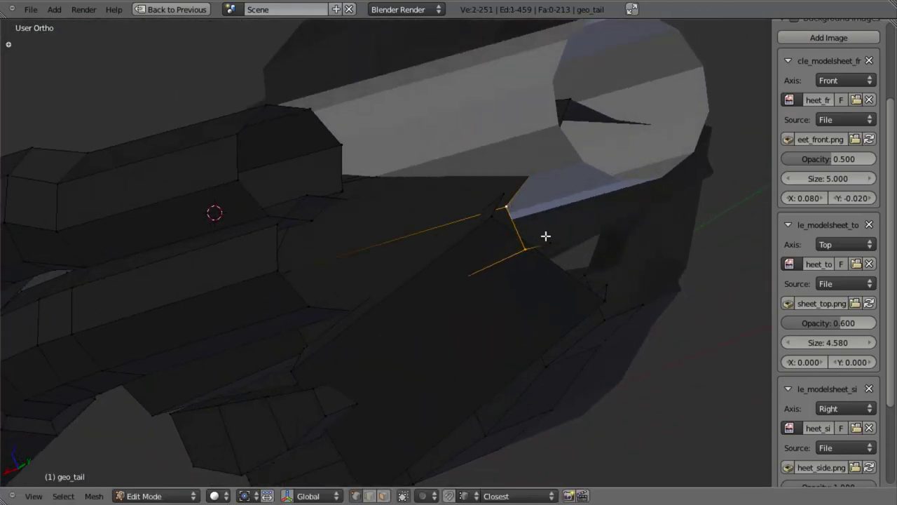
mouse_move(540, 254)
middle_down()
mouse_move(477, 201)
mouse_move(529, 325)
mouse_move(419, 274)
mouse_move(463, 256)
mouse_move(484, 206)
middle_up()
key(g)
key(x)
click(494, 199)
Step: Select the whole small side block and move it inward along X toward the side panel
key(KP_3)
shift+middle_drag(371, 290, 603, 218)
key(z)
mouse_move(416, 292)
shift+middle_down()
mouse_move(466, 282)
mouse_move(372, 209)
mouse_move(442, 238)
mouse_move(455, 224)
mouse_move(456, 290)
mouse_move(470, 242)
mouse_move(458, 218)
shift+middle_up()
scroll(403, 296, up, 2)
key(z)
key(a)
key(l)
key(g)
key(x)
click(436, 239)
Step: Rotate the side block in the top view to follow the slant of the side panel
key(KP_7)
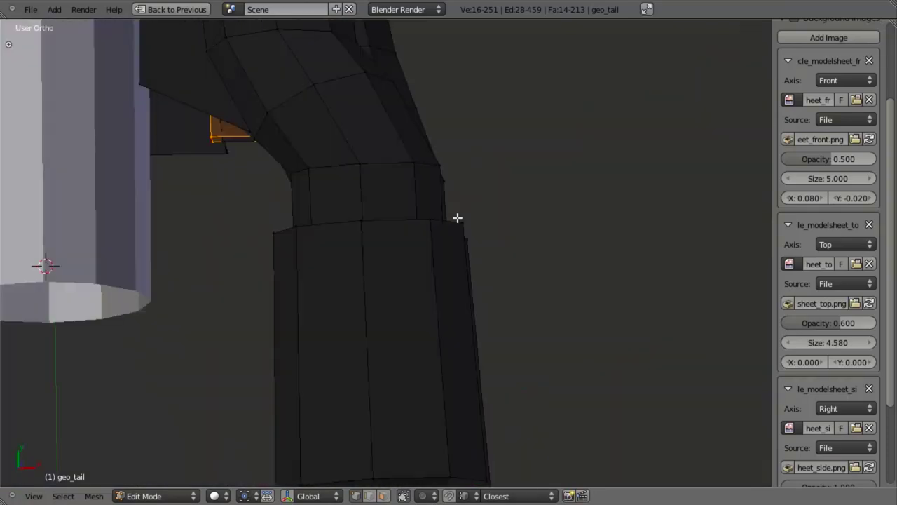
key(z)
shift+middle_drag(330, 203, 443, 448)
mouse_move(399, 208)
shift+middle_down()
mouse_move(391, 349)
mouse_move(435, 257)
shift+middle_up()
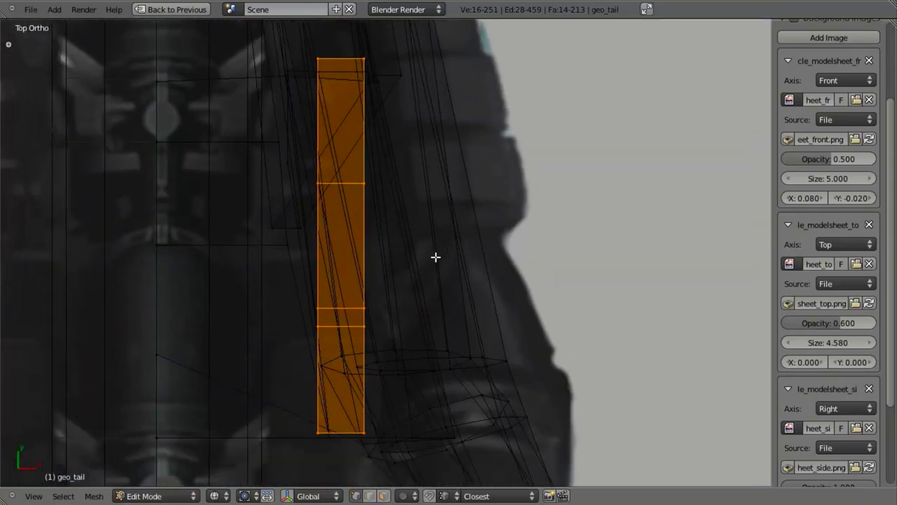
key(r)
click(488, 296)
Step: Shift the side block slightly inward along X and fine-tune its rotation around Z
key(z)
middle_drag(394, 384, 370, 113)
mouse_move(333, 277)
middle_down()
mouse_move(331, 263)
mouse_move(334, 277)
middle_up()
key(g)
key(x)
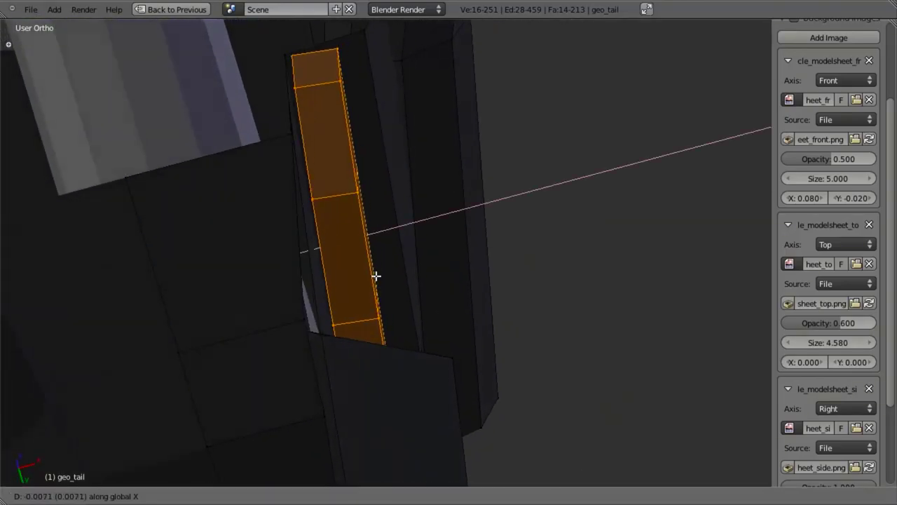
click(364, 277)
key(r)
key(z)
click(532, 280)
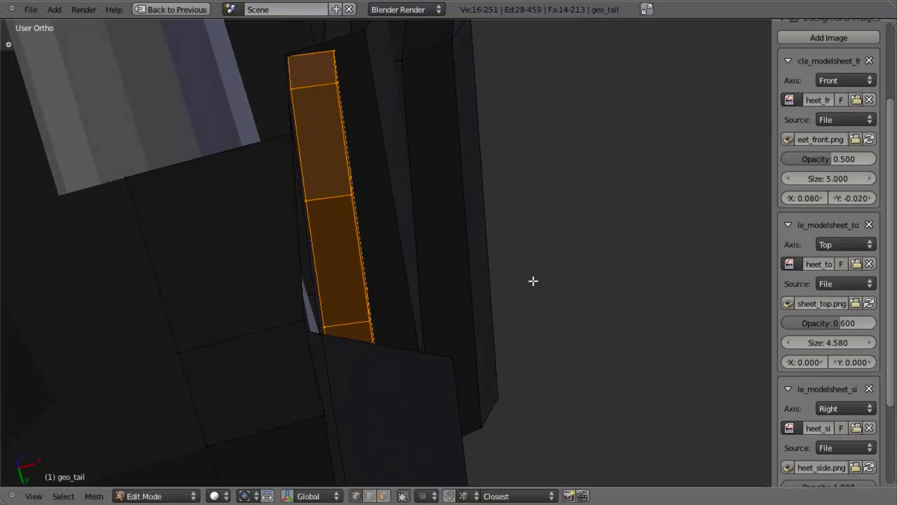
Step: Fine-tune the side block's position along X against the side panel and clear the selection
key(g)
key(x)
click(527, 262)
middle_drag(525, 259, 392, 241)
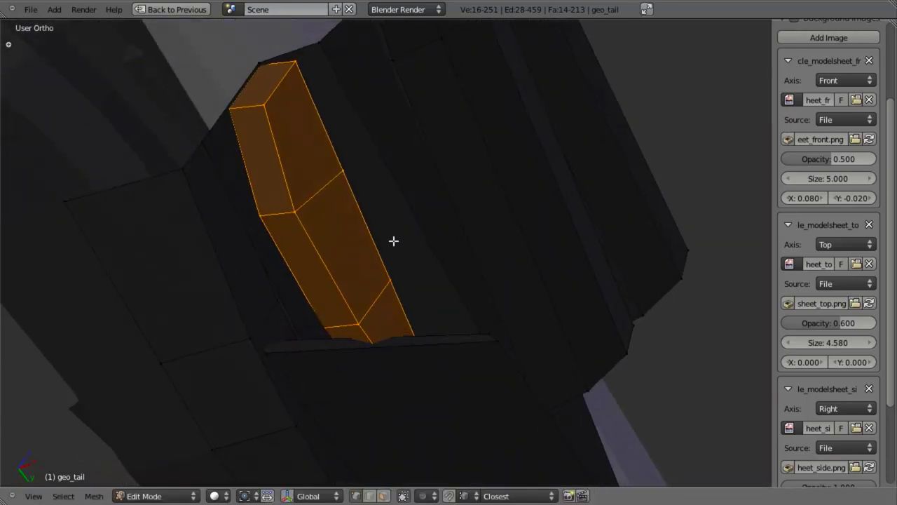
scroll(343, 255, down, 5)
middle_drag(339, 257, 364, 323)
scroll(364, 322, up, 2)
middle_drag(520, 327, 276, 346)
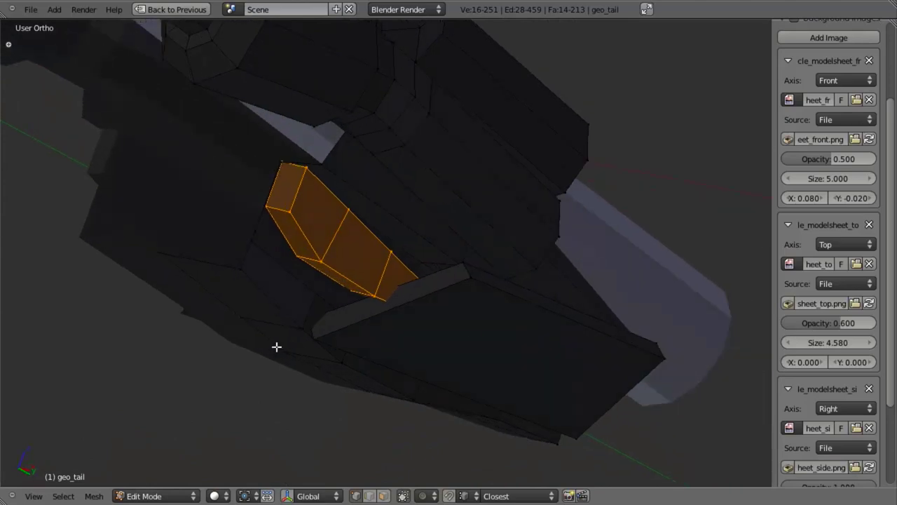
key(a)
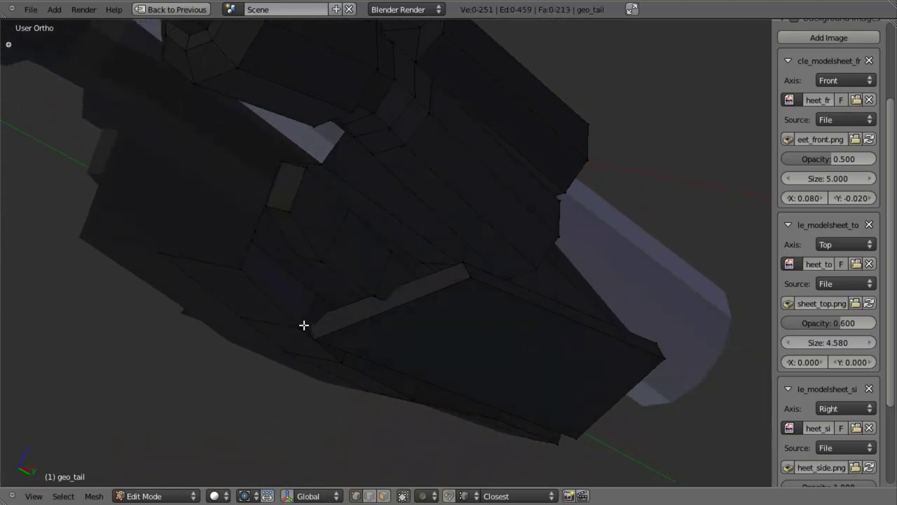
Step: Select the unneeded geometry near the front corner of the lower side panel and delete it
alt+right_click(303, 324)
middle_drag(374, 360, 325, 134)
key(x)
click(324, 134)
mouse_move(336, 248)
middle_down()
mouse_move(315, 202)
mouse_move(348, 288)
mouse_move(434, 267)
mouse_move(398, 217)
mouse_move(379, 242)
middle_up()
Step: Select the inner side panel's bottom edge and extrude it downward and slightly inward in the front view
right_click(315, 202)
key(z)
key(z)
key(KP_3)
key(z)
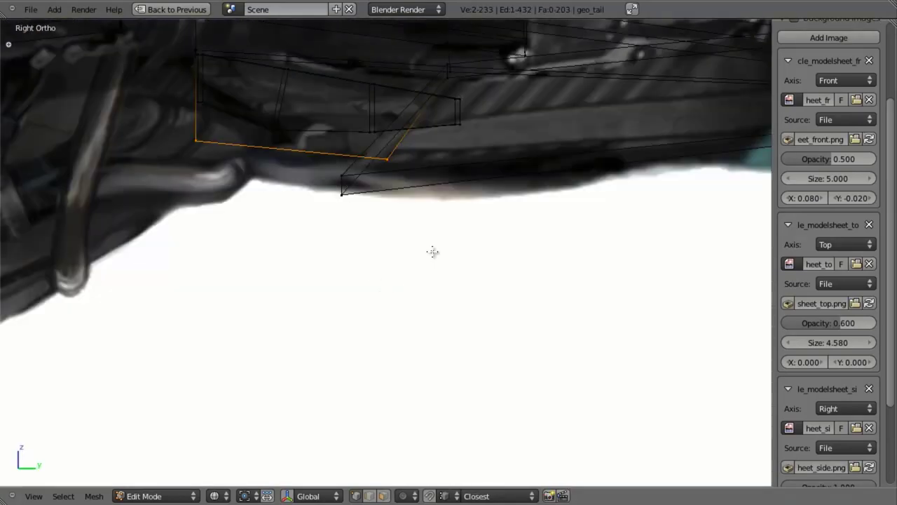
key(KP_1)
key(z)
key(e)
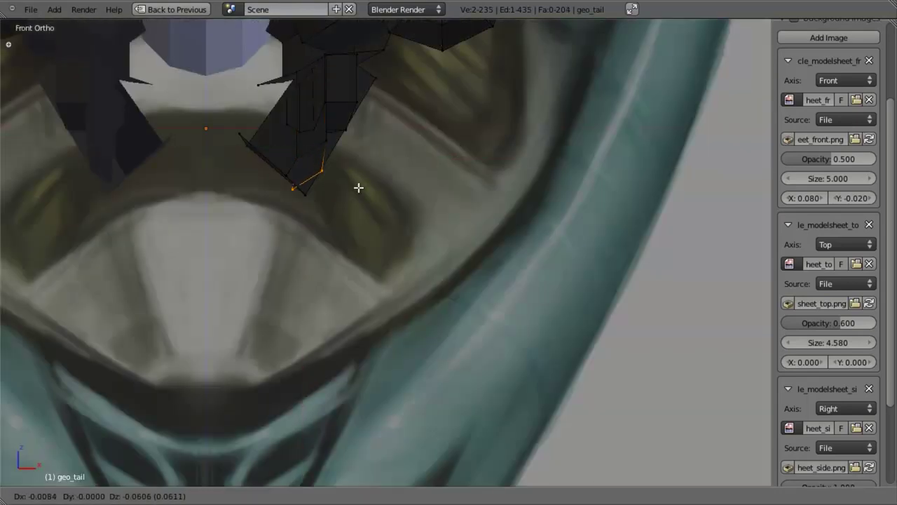
key(x)
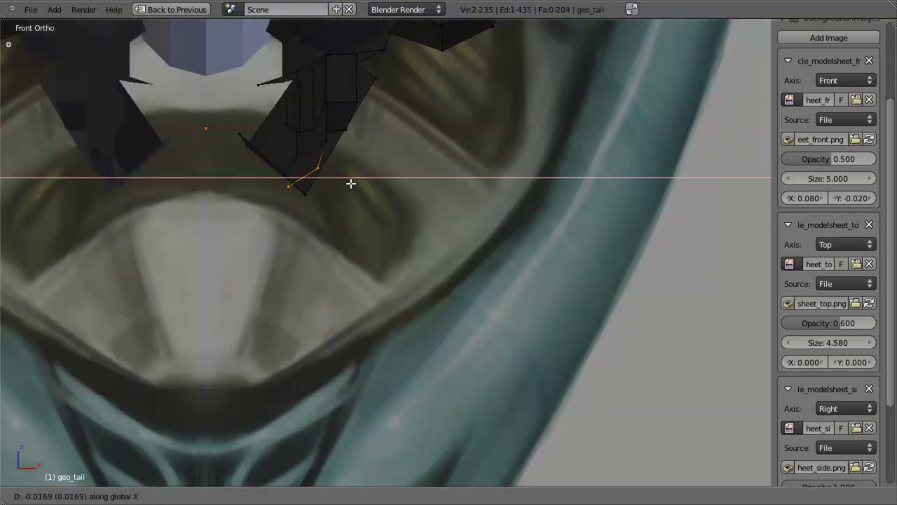
click(346, 182)
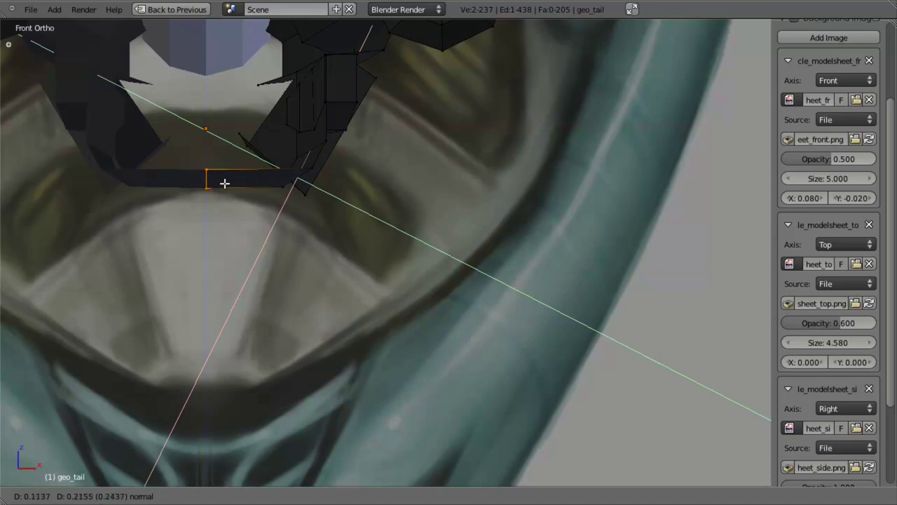
Step: Extrude the lower edge inward to the tail's centre line and adjust its height along Z
click(223, 184)
middle_drag(225, 183, 268, 191)
key(KP_3)
key(z)
key(g)
key(z)
right_click(354, 230)
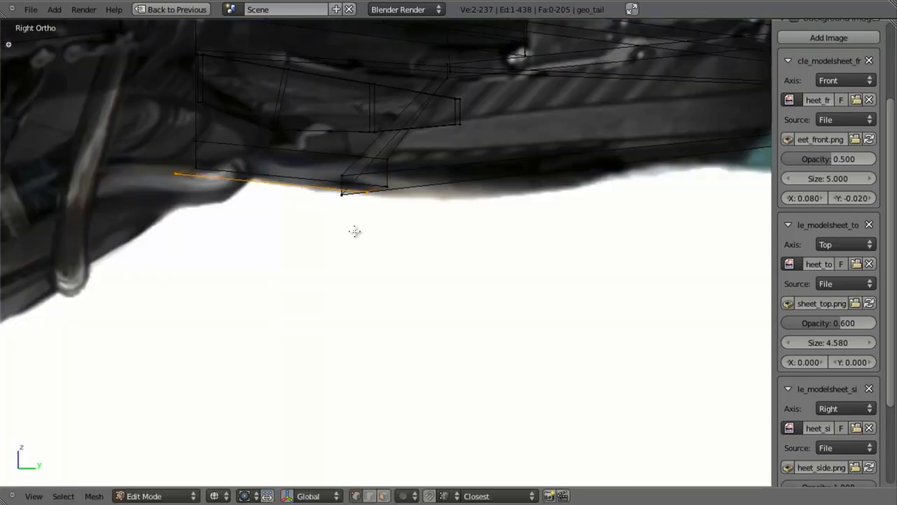
middle_drag(355, 232, 360, 193)
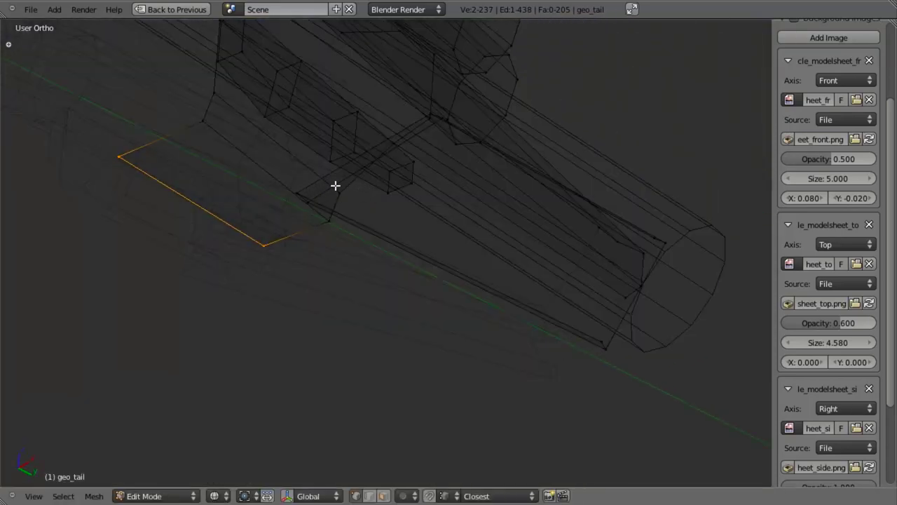
Step: Select the four-vertex rear edge chain of the new underside and extrude it back toward the side panel's rear end
mouse_move(204, 174)
middle_down()
mouse_move(475, 200)
mouse_move(419, 134)
middle_up()
key(z)
key(KP_3)
shift+middle_drag(371, 170, 282, 338)
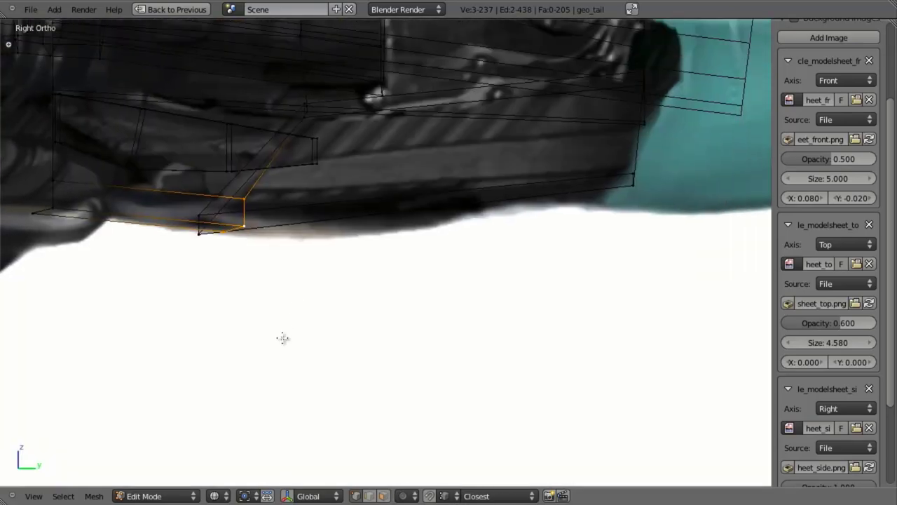
key(z)
key(z)
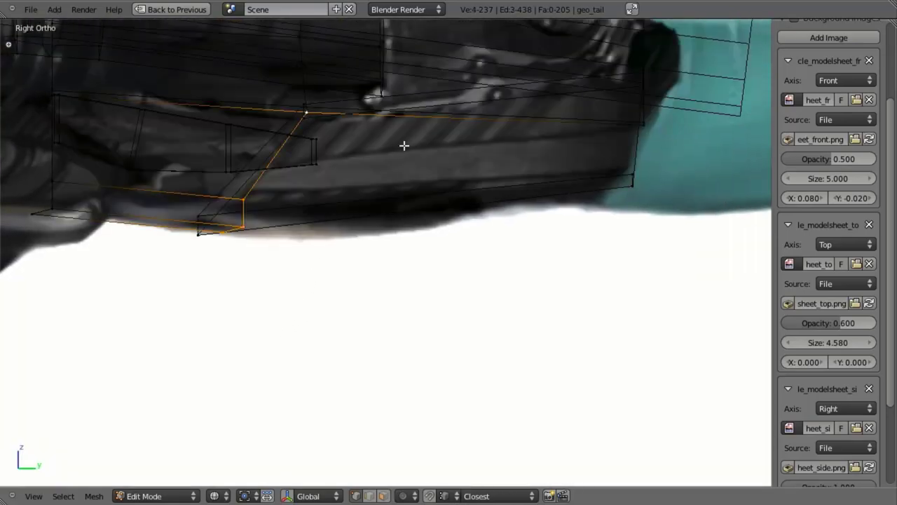
shift+middle_drag(527, 159, 383, 162)
key(e)
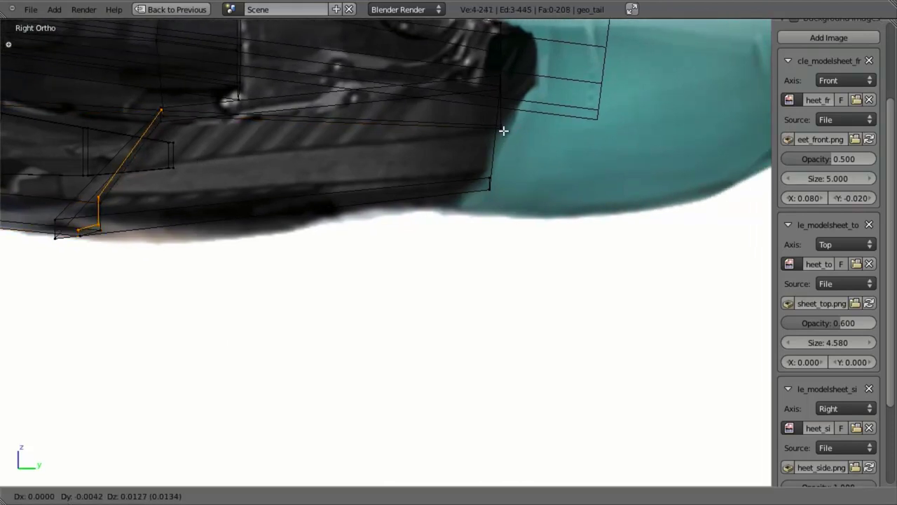
ctrl+click(499, 129)
key(z)
mouse_move(509, 196)
middle_down()
mouse_move(387, 170)
mouse_move(449, 91)
mouse_move(456, 222)
mouse_move(417, 252)
middle_up()
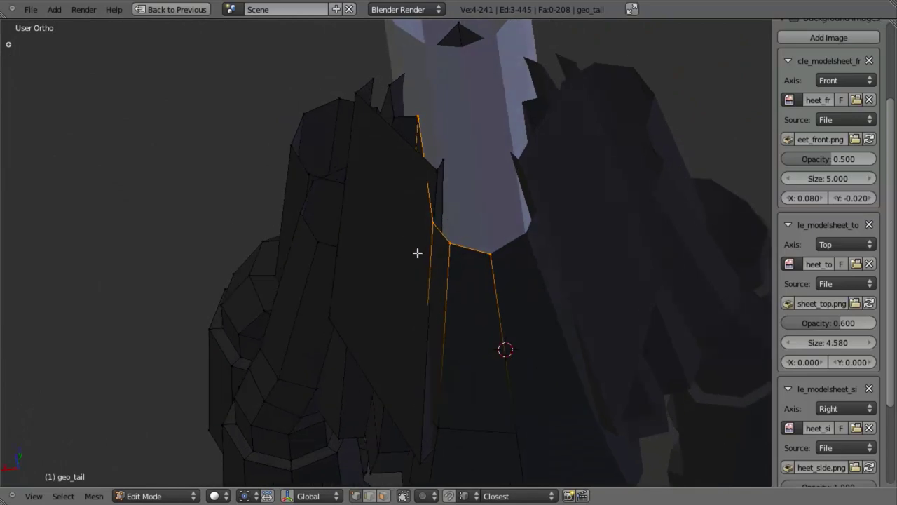
Step: Remove doubles across the whole tail mesh and clear the selection
middle_drag(476, 150, 469, 204)
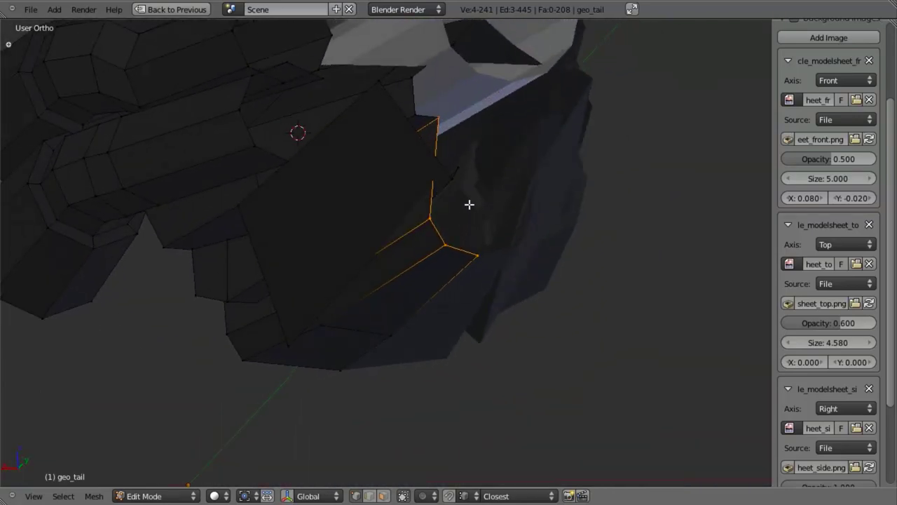
key(a)
key(a)
key(w)
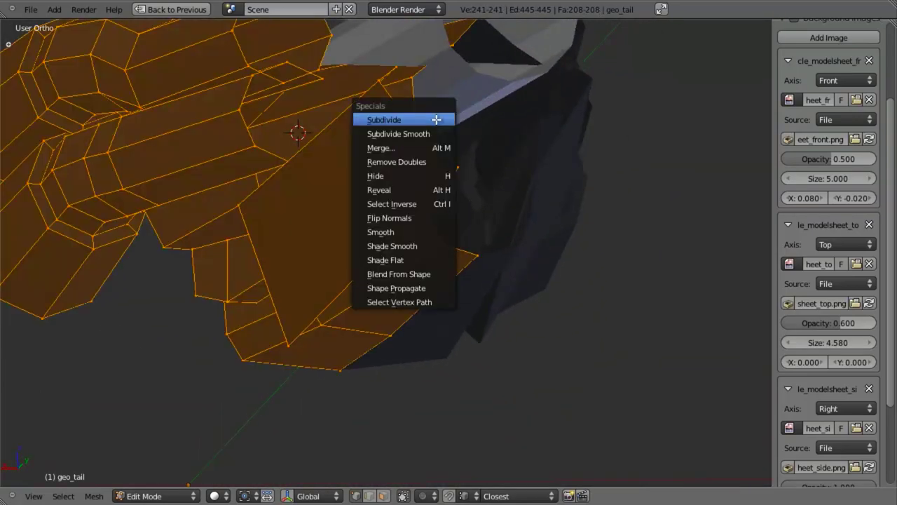
click(448, 162)
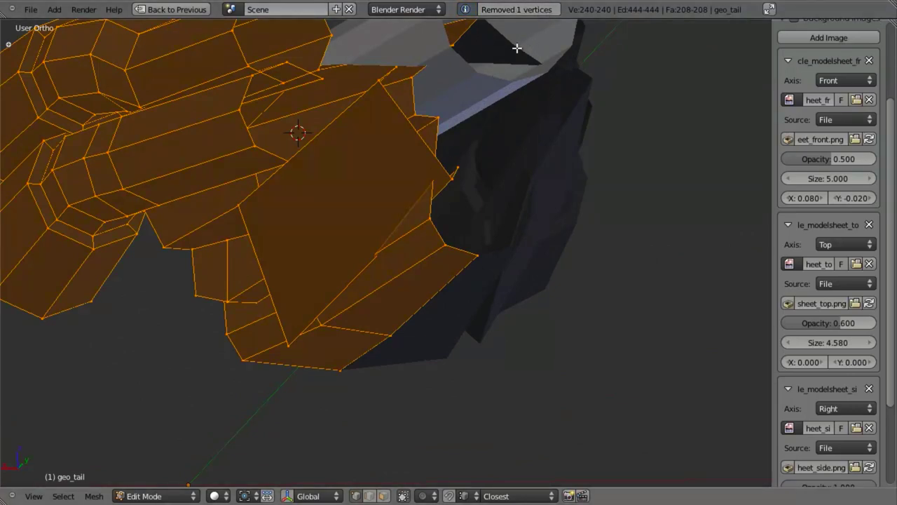
key(a)
Step: Raise the three lower rear vertices of the underside along Z to follow the bottom contour in the side reference
right_click(434, 134)
key(g)
right_click(456, 142)
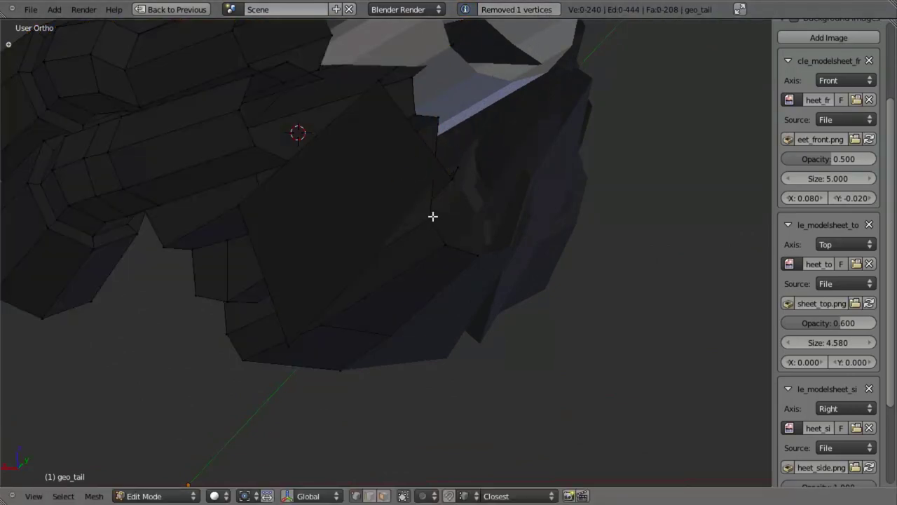
key(KP_3)
key(g)
key(z)
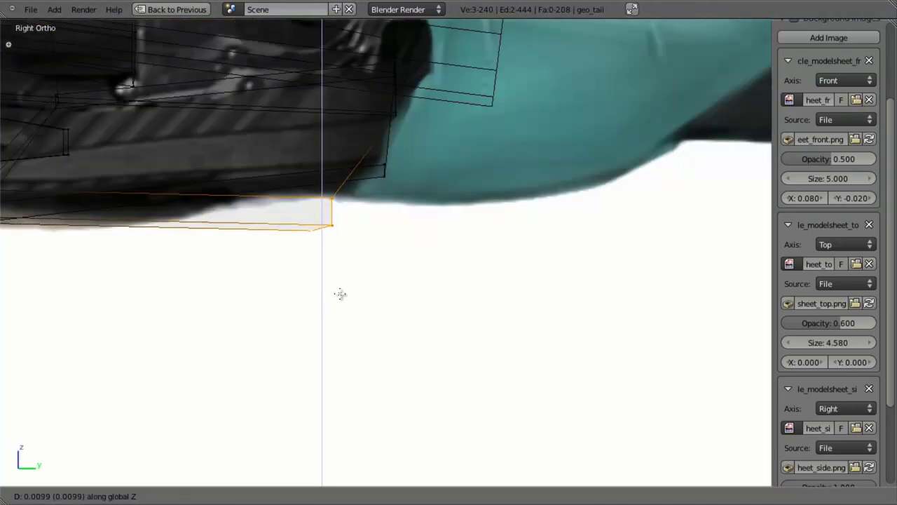
click(350, 243)
Step: Move the three lower rear vertices about 0.127 along Y, snapping them in line with the panel's upper rear corner
key(z)
shift+middle_drag(227, 262, 393, 206)
scroll(406, 302, down, 2)
key(z)
middle_drag(390, 273, 439, 266)
key(KP_3)
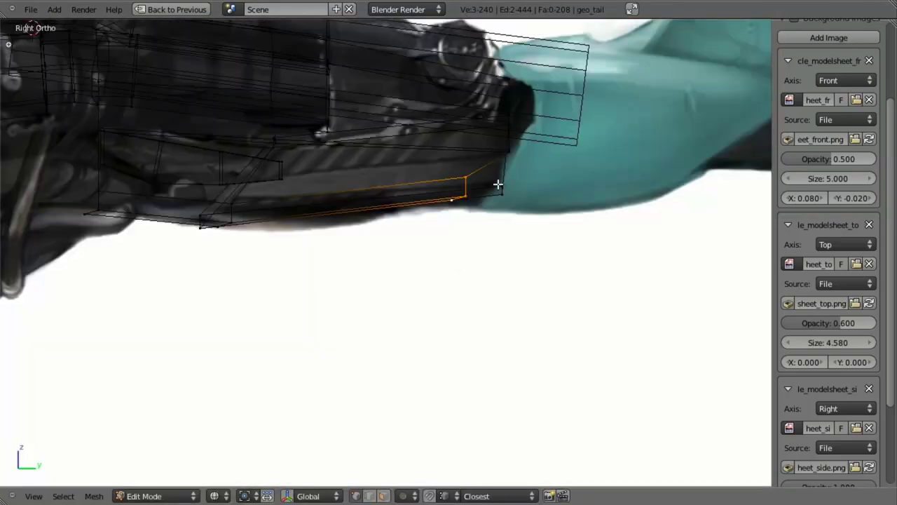
scroll(353, 311, up, 5)
shift+middle_drag(284, 335, 308, 313)
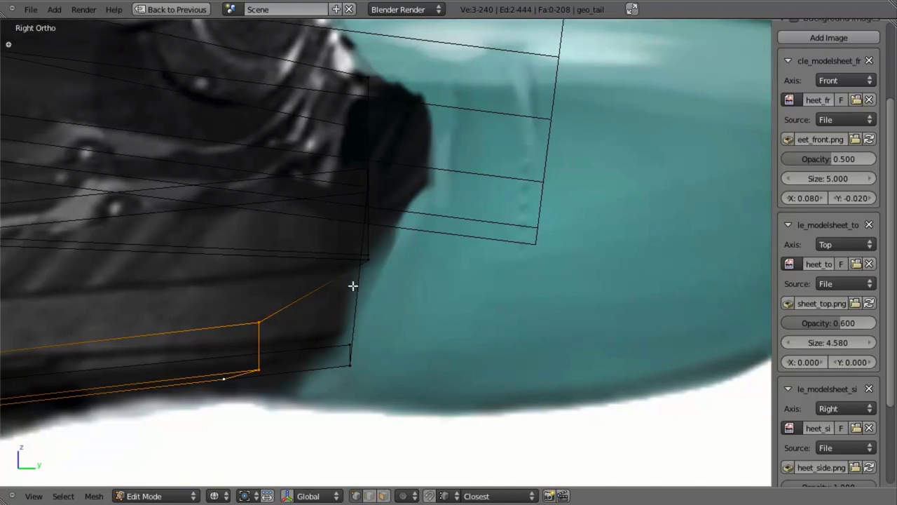
key(g)
key(y)
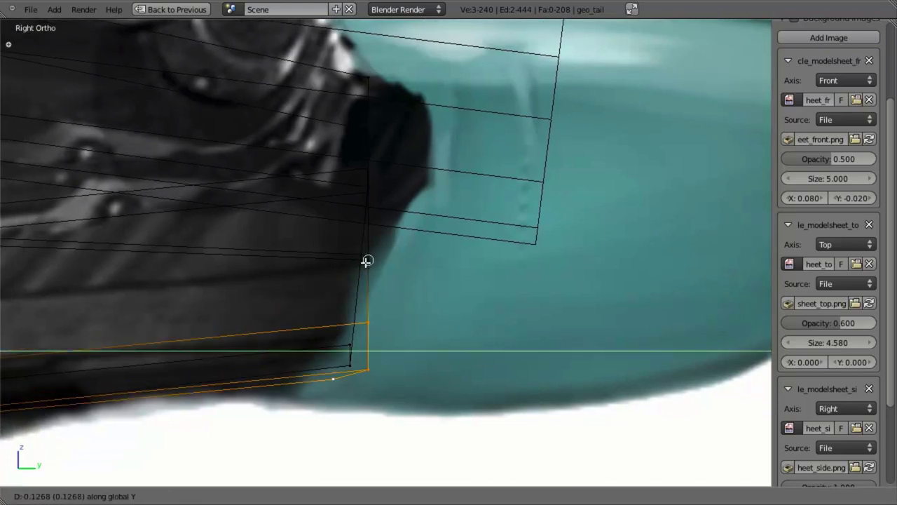
click(366, 260)
Step: Snap the remaining bottom vertex about 0.041 along Y to the rear edge line and clear the selection
right_click(371, 391)
key(g)
key(y)
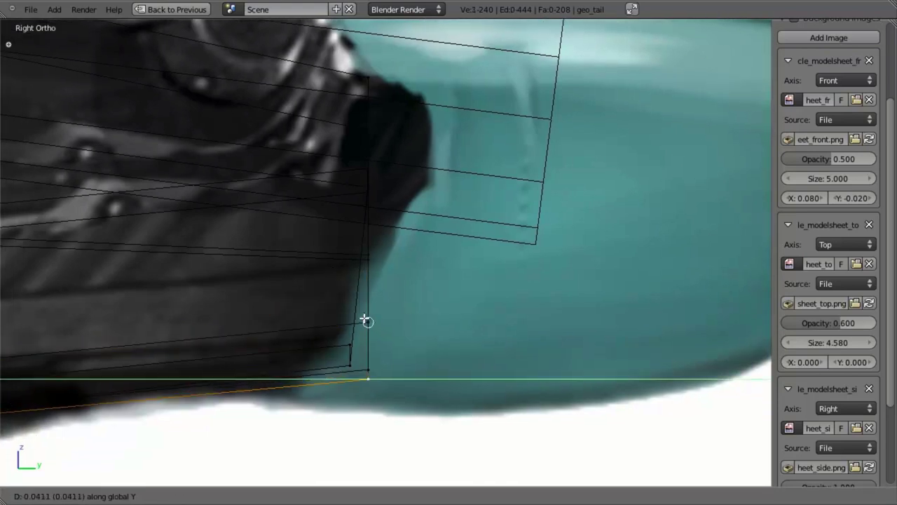
click(369, 329)
middle_drag(369, 330, 528, 331)
key(a)
key(KP_3)
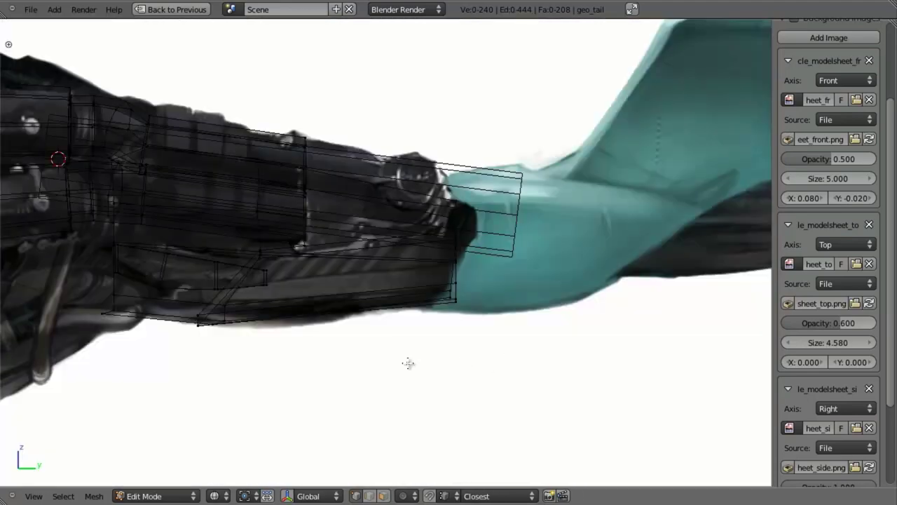
scroll(346, 367, up, 4)
key(ctrl+r)
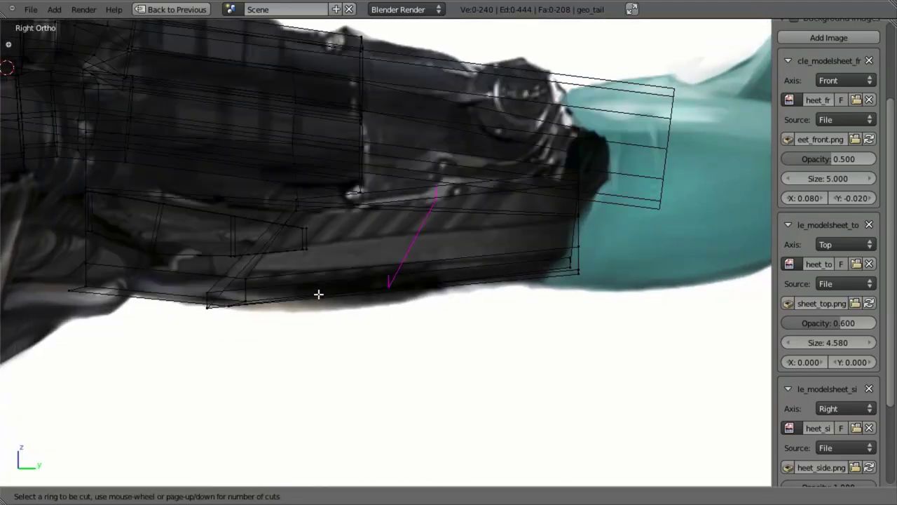
key(Escape)
middle_drag(316, 298, 439, 248)
key(KP_3)
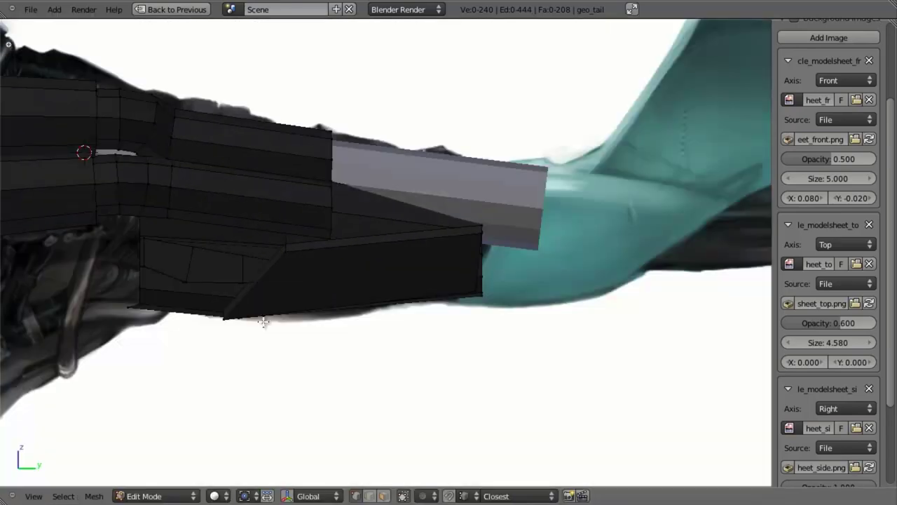
scroll(357, 302, up, 3)
shift+middle_drag(416, 300, 424, 301)
scroll(414, 252, down, 3)
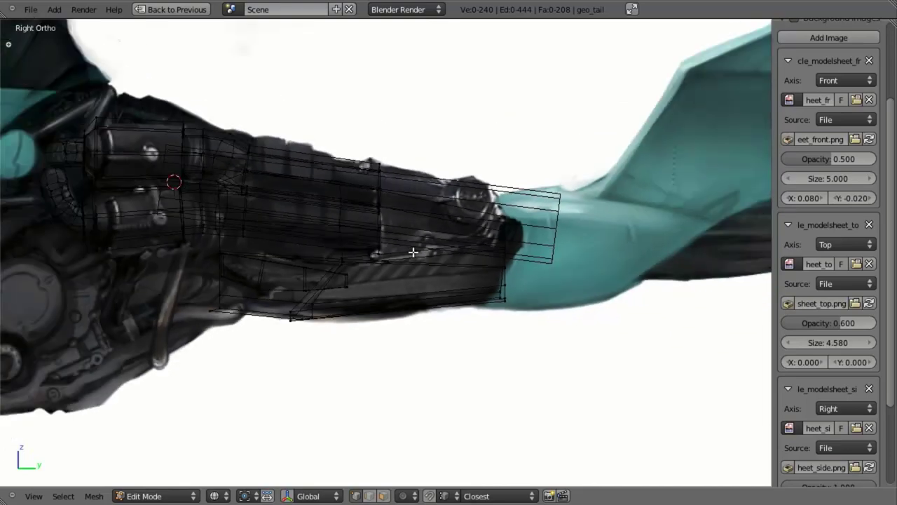
scroll(446, 260, up, 2)
key(ctrl+r)
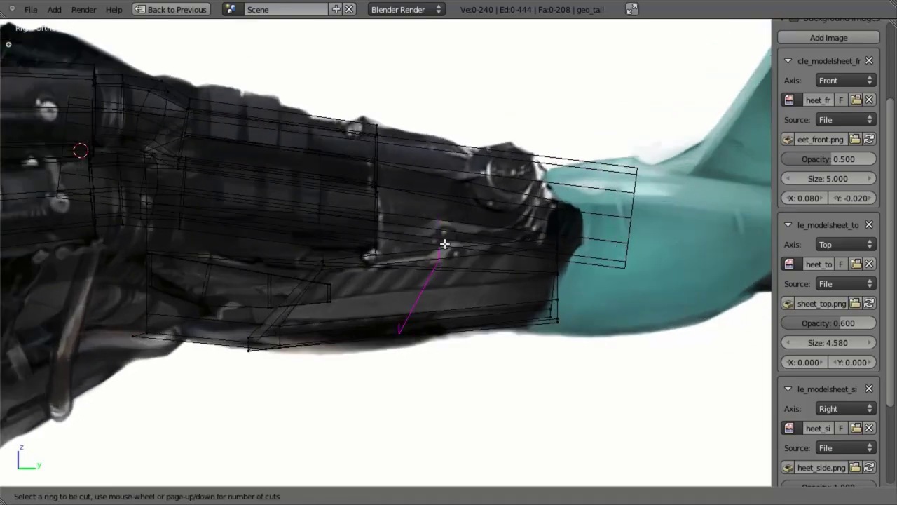
key(Escape)
Step: Compare the tail's rear section with the side reference image in shaded and wireframe display
key(z)
scroll(311, 240, down, 3)
shift+middle_drag(316, 243, 438, 290)
scroll(449, 295, up, 3)
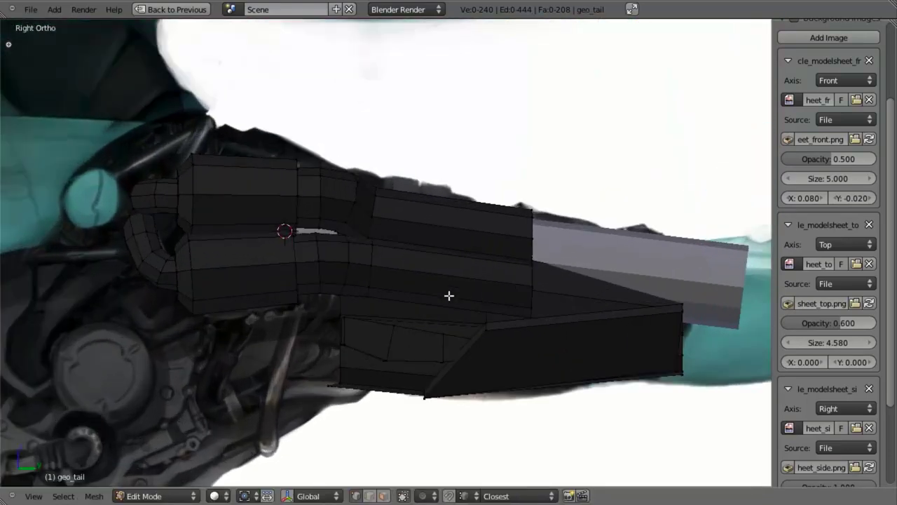
key(z)
scroll(429, 235, up, 2)
shift+middle_drag(494, 232, 271, 236)
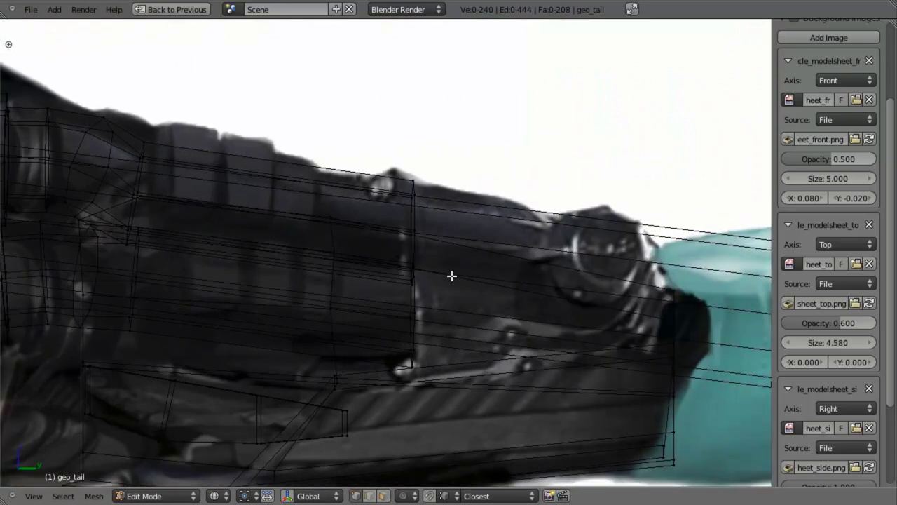
scroll(460, 276, down, 3)
shift+middle_drag(542, 292, 459, 275)
scroll(460, 276, up, 2)
key(z)
key(z)
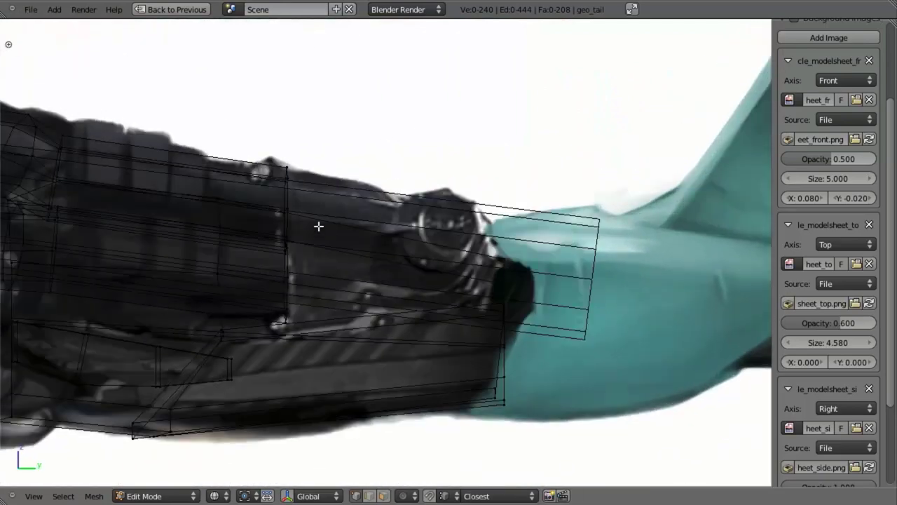
Step: Extrude the upper side body's 16-vertex rear edge loop about 0.26 rearward, following its downward slope in the side view
alt+right_click(279, 192)
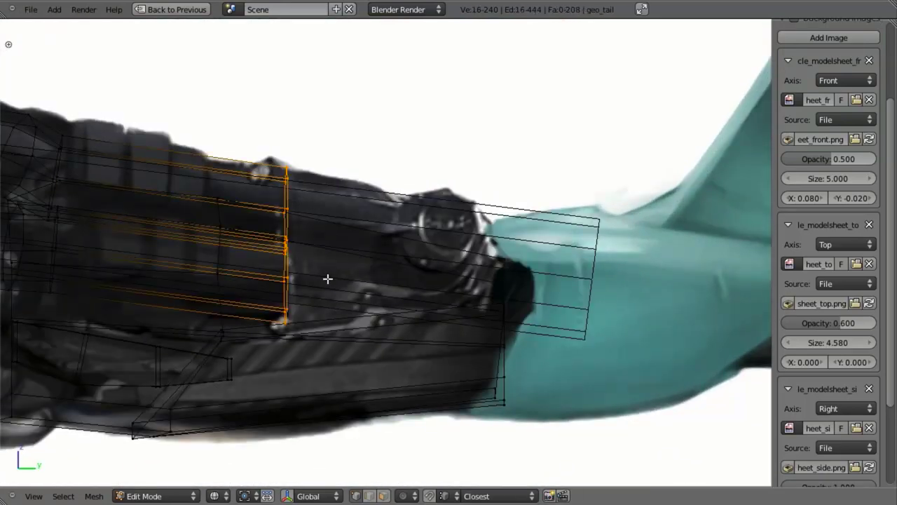
key(e)
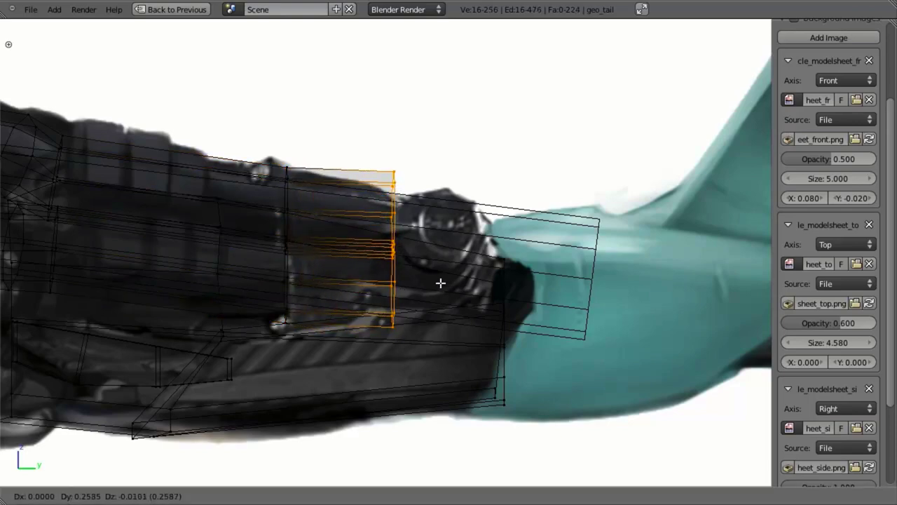
click(440, 285)
key(z)
key(e)
click(442, 290)
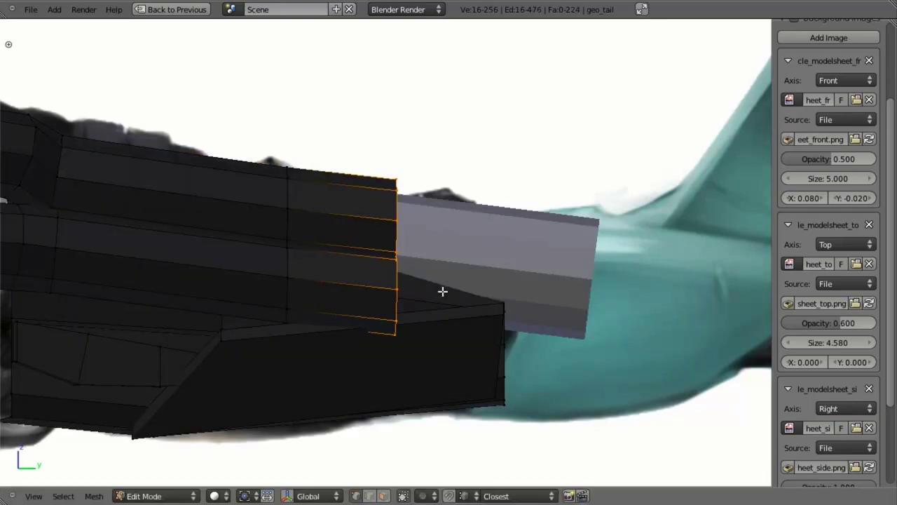
Step: Move the extruded rear loop about 0.044 inward along X to follow the taper in the top reference
key(KP_7)
key(z)
key(g)
key(x)
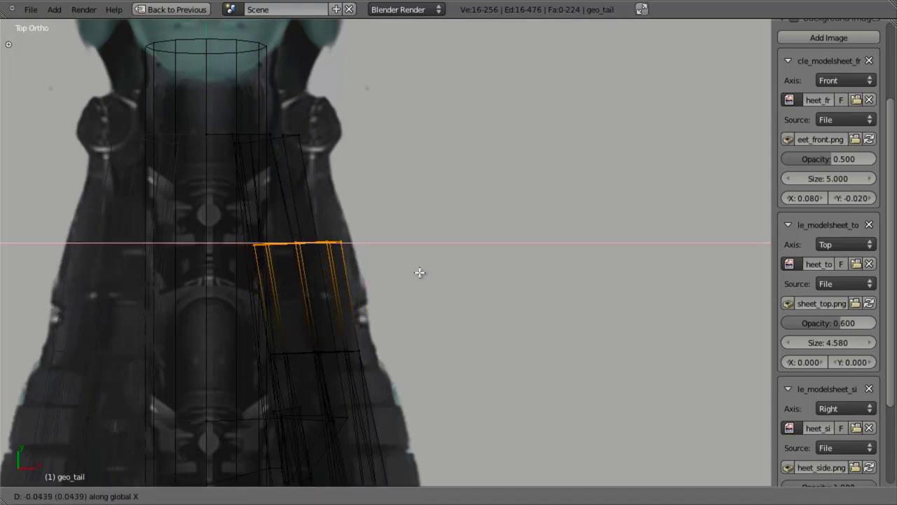
click(420, 275)
key(z)
scroll(423, 320, down, 4)
scroll(414, 323, up, 2)
key(z)
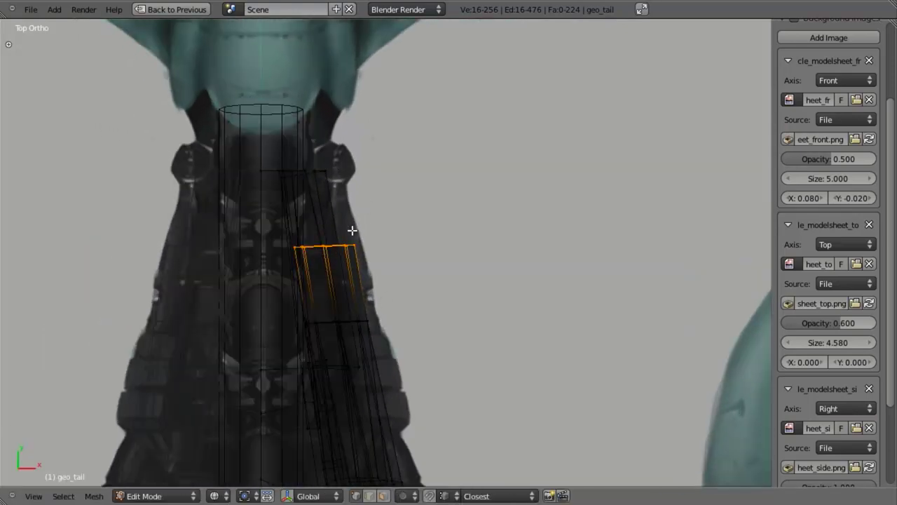
Step: Compare the extruded end of the upper side body with the reference images in top and side views, shaded and wireframe
scroll(397, 250, down, 3)
scroll(354, 219, up, 2)
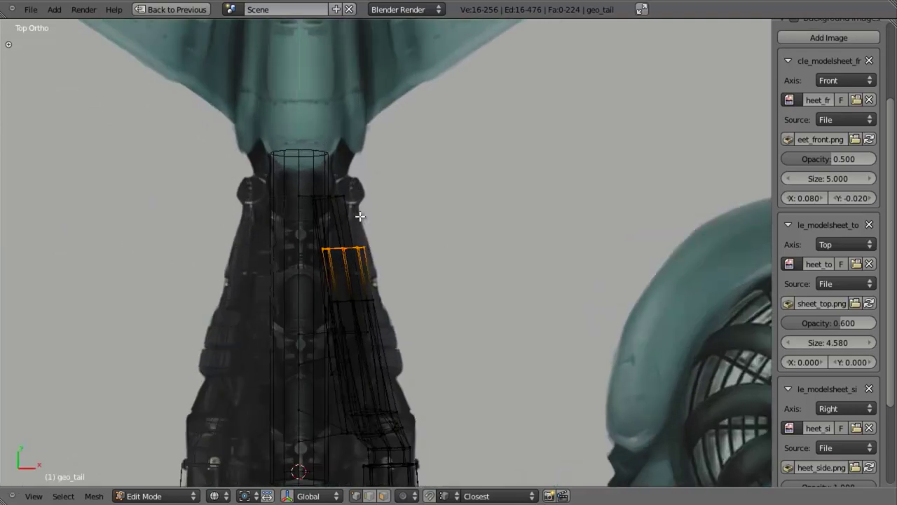
key(KP_3)
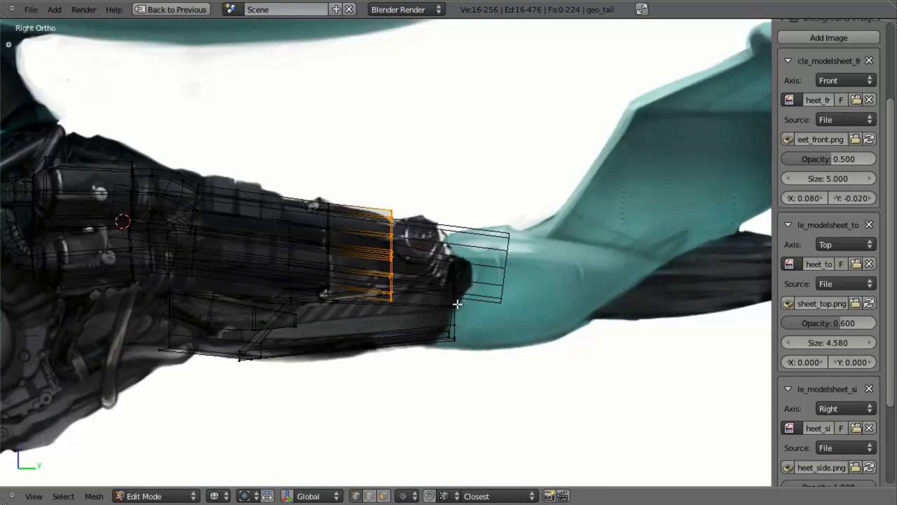
key(z)
scroll(494, 370, up, 4)
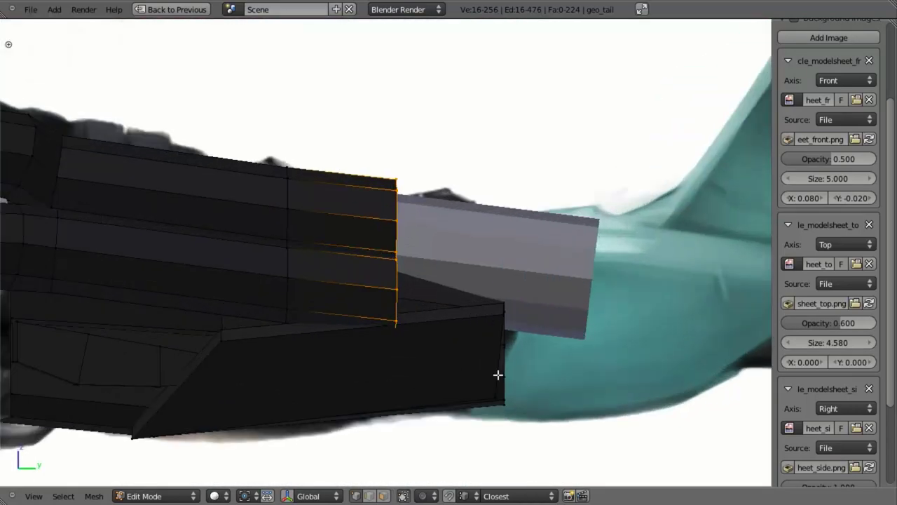
key(alt+s)
click(501, 379)
key(z)
scroll(477, 359, down, 2)
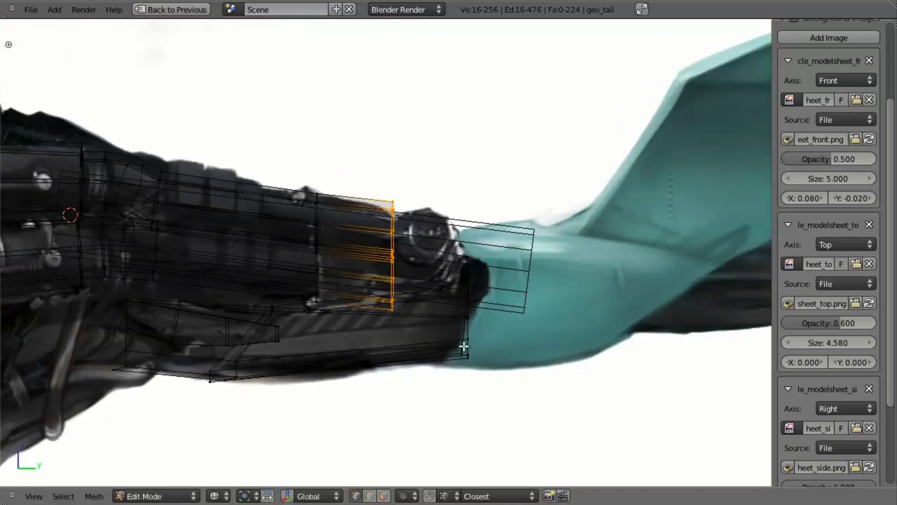
shift+middle_drag(463, 335, 484, 334)
scroll(483, 333, up, 2)
key(z)
key(g)
key(z)
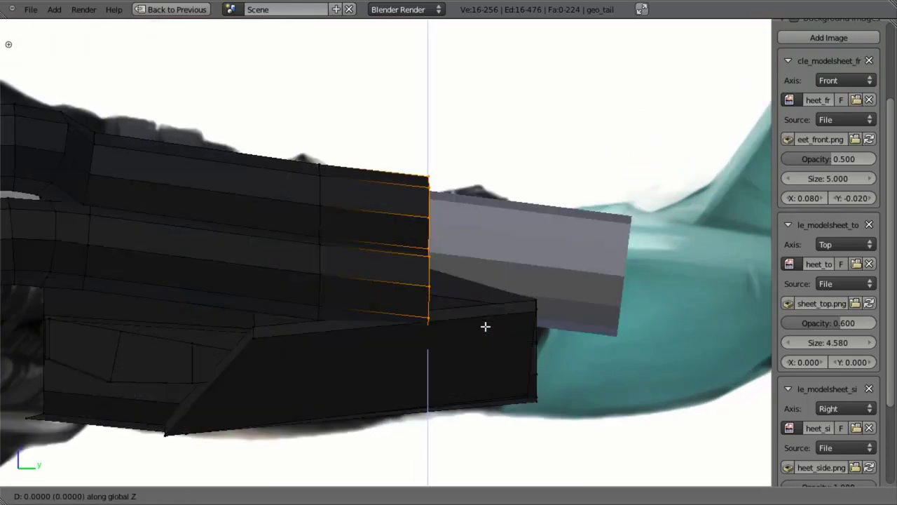
right_click(485, 326)
Step: Duplicate the upper side body's 8-vertex rear edge loop and place the copy about 0.115 rearward over the round joint in the side reference
scroll(485, 327, down, 1)
key(z)
key(a)
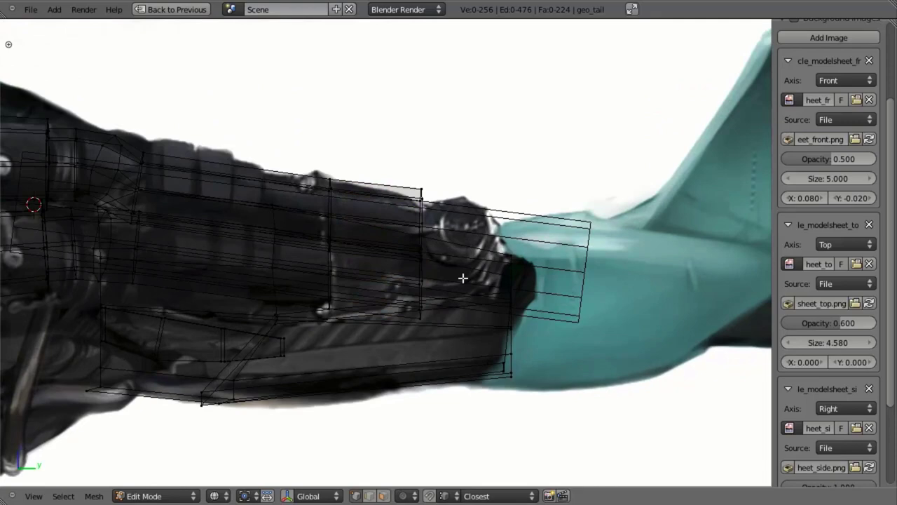
alt+right_click(425, 227)
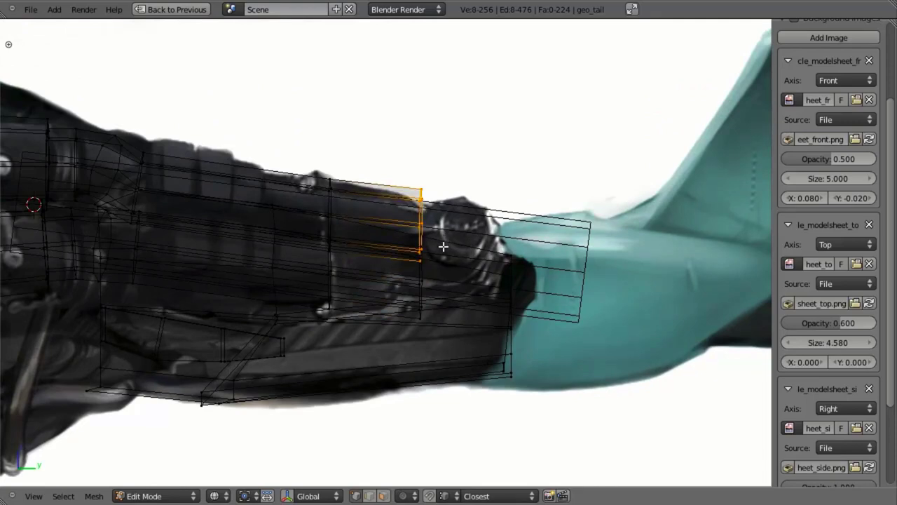
scroll(449, 186, up, 2)
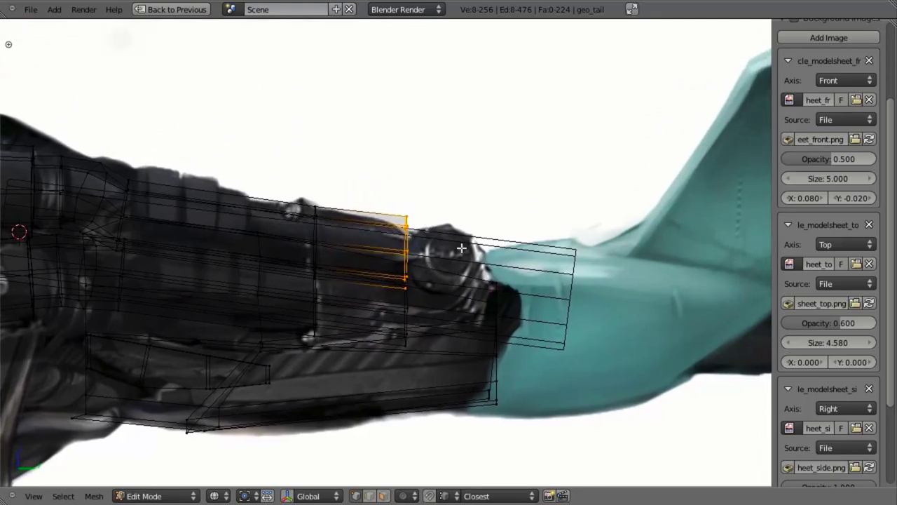
key(shift+d)
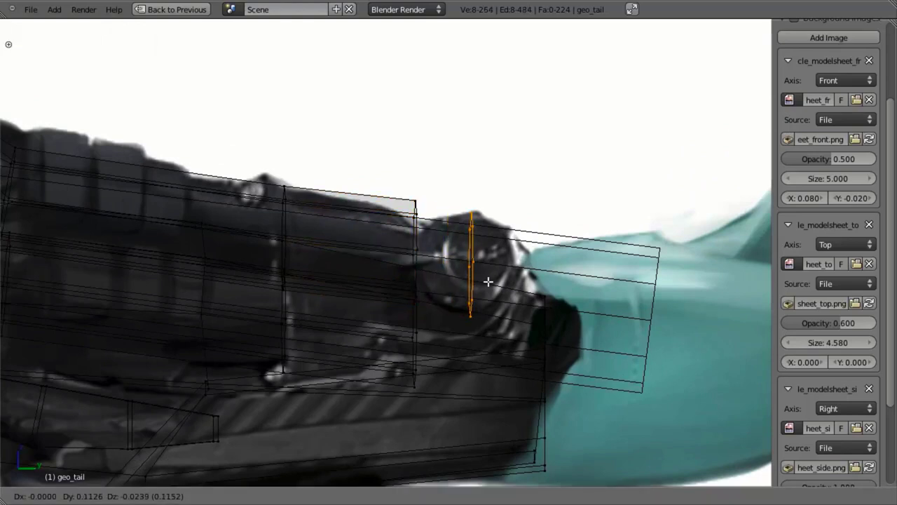
click(488, 281)
Step: Rotate the duplicated loop about 71 degrees around global Z so it faces sideways, and fine-tune that angle in an oblique view
key(r)
key(z)
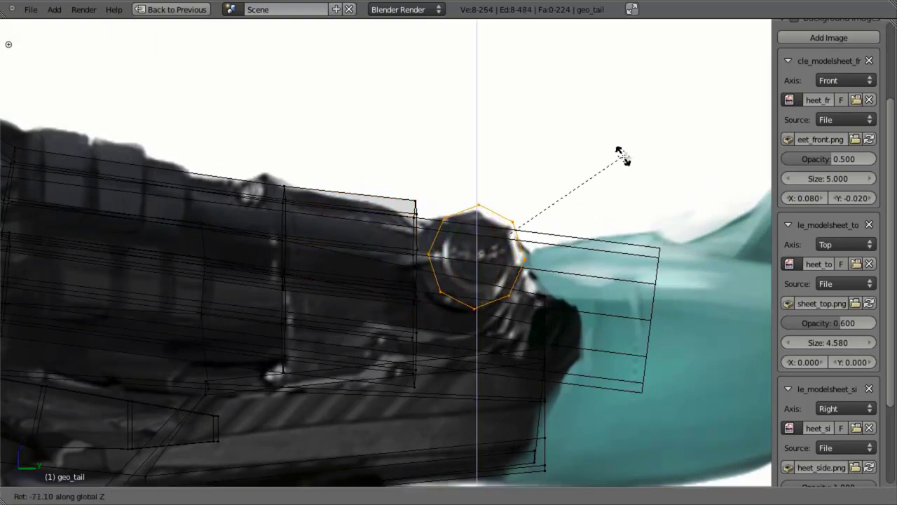
click(623, 156)
key(z)
mouse_move(466, 298)
middle_down()
mouse_move(455, 319)
mouse_move(492, 380)
middle_up()
key(r)
key(z)
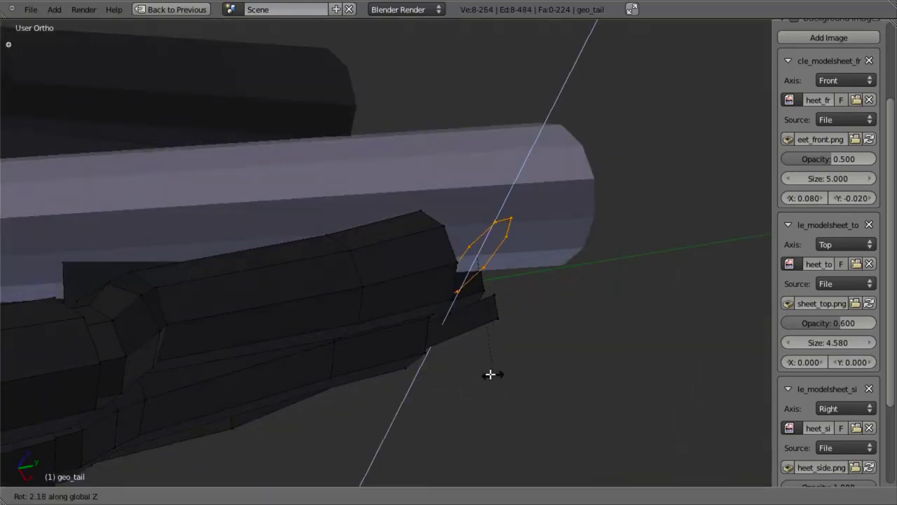
click(483, 372)
Step: Scale the octagonal loop up to about 1.14 against the round joint in the side reference
key(KP_3)
key(z)
shift+middle_drag(561, 396, 501, 354)
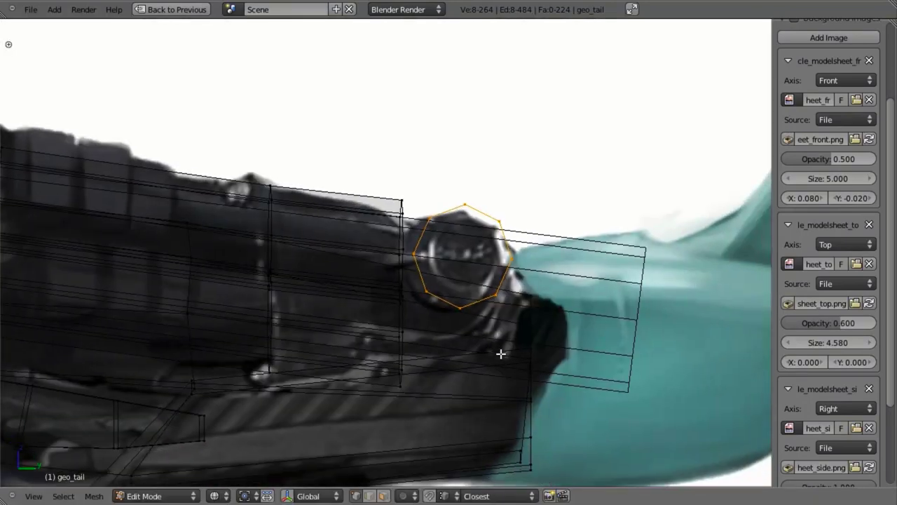
key(s)
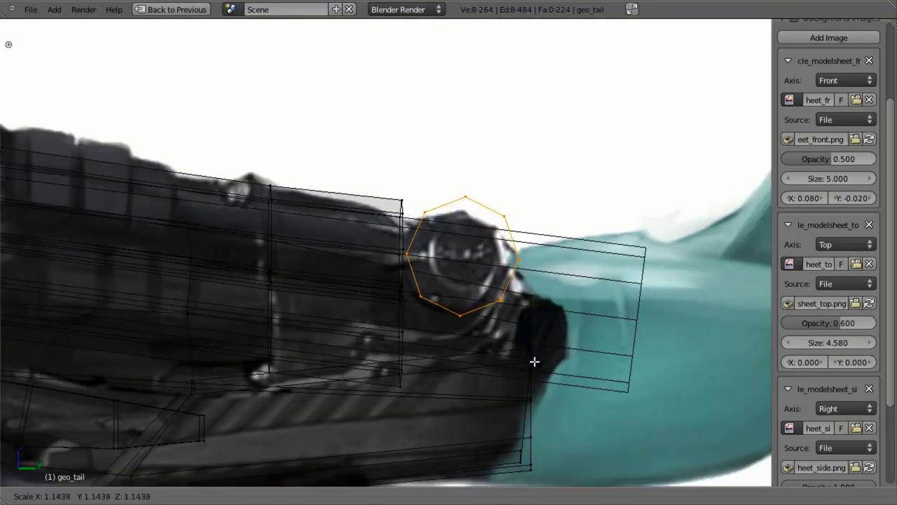
click(534, 361)
Step: In front view, tilt the octagonal loop about 28 degrees clockwise and move it outward and upward beside the side body
key(KP_1)
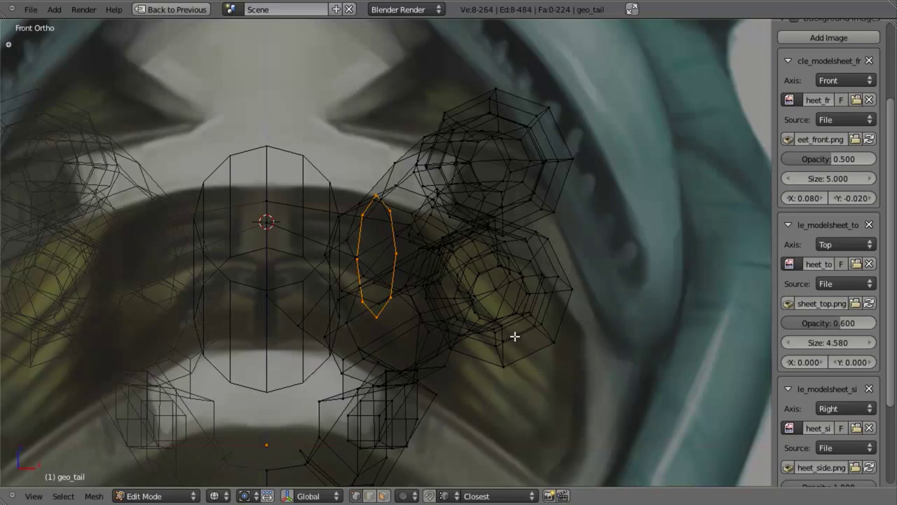
key(r)
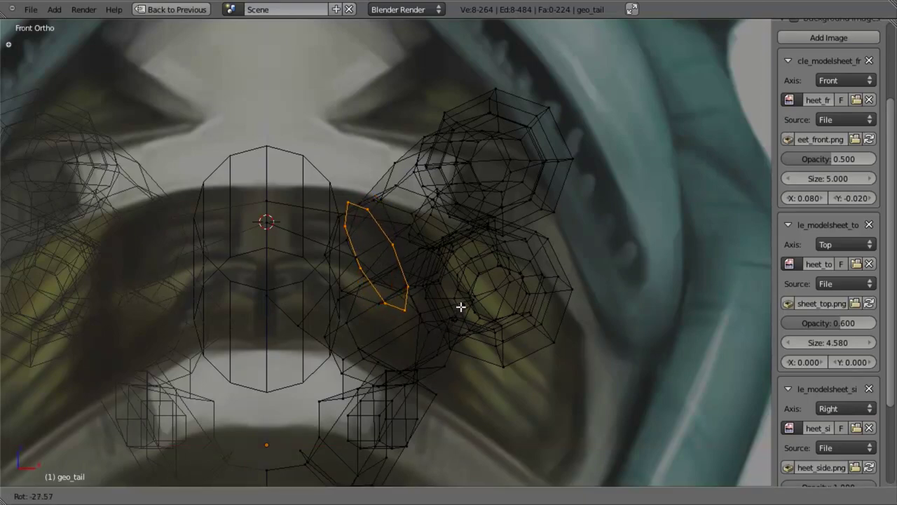
click(460, 306)
key(g)
click(494, 283)
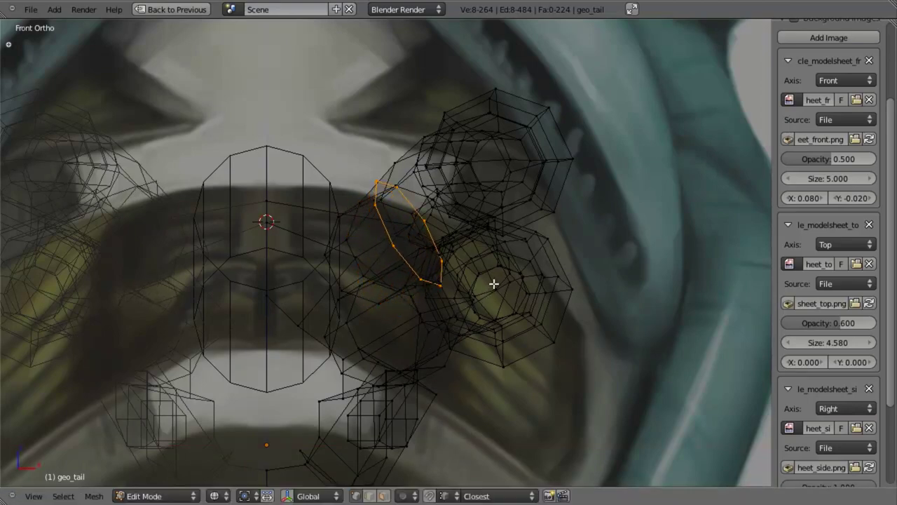
Step: Rotate the octagonal loop about 20 degrees in an oblique view to adjust its orientation at the side body's end
key(z)
key(KP_3)
middle_drag(587, 273, 573, 294)
key(r)
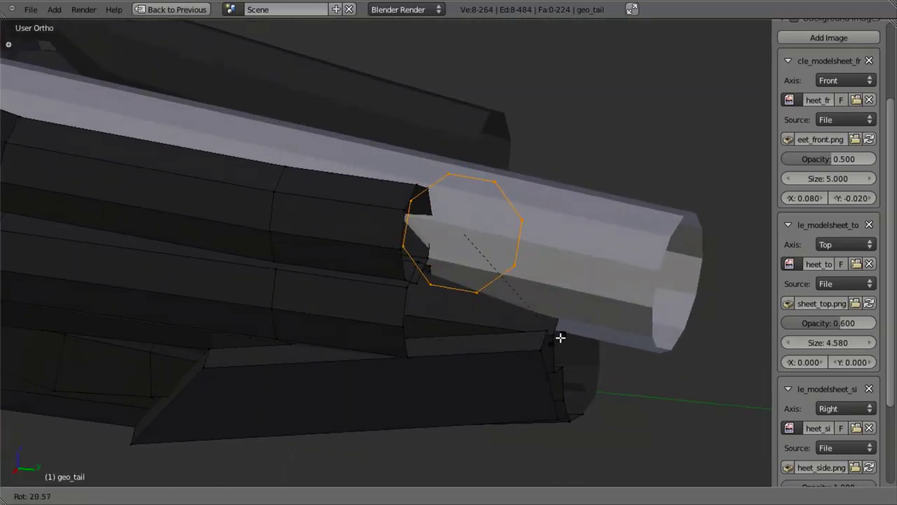
click(563, 330)
key(KP_3)
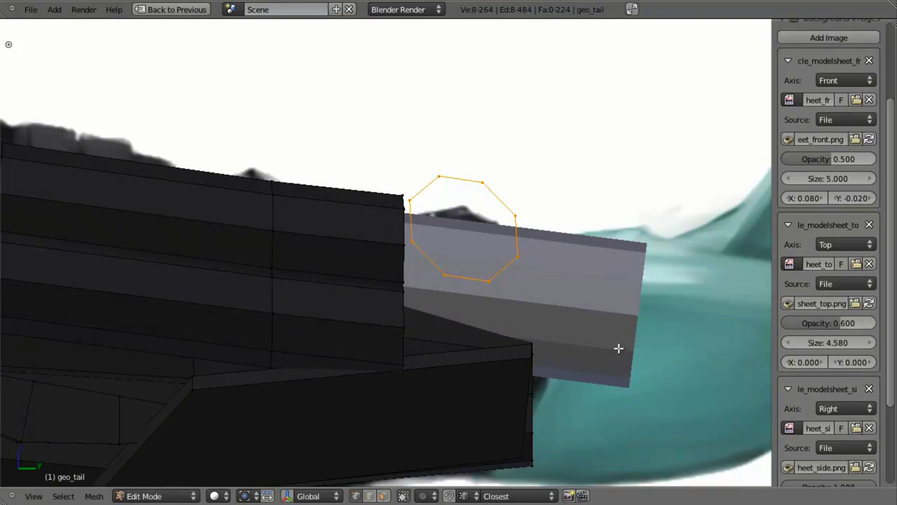
Step: Extrude the octagonal loop inward by scaling the new edges to about 0.40, forming a flat ring
key(e)
key(s)
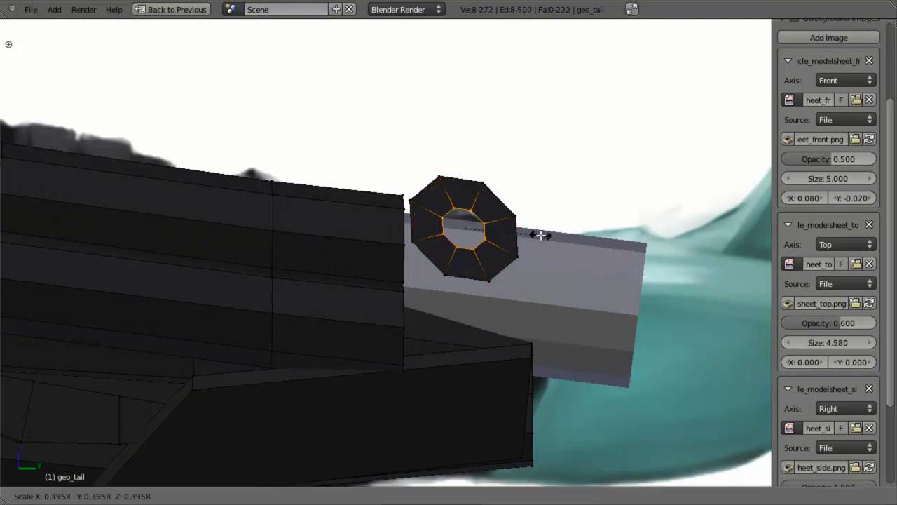
click(540, 236)
Step: Try to thicken the whole ring by extruding it and moving the extrusion along its local Z axis
key(z)
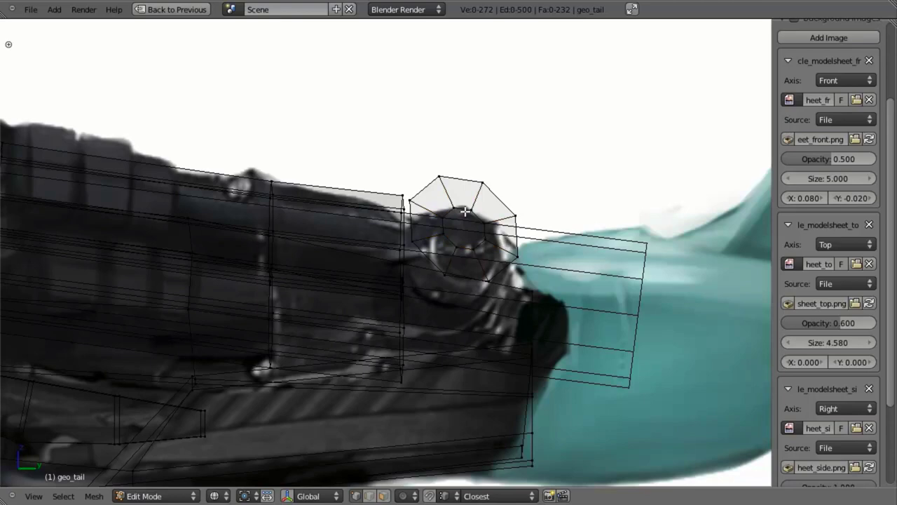
key(l)
key(z)
mouse_move(474, 277)
middle_down()
mouse_move(516, 141)
mouse_move(515, 148)
middle_up()
key(e)
right_click(506, 170)
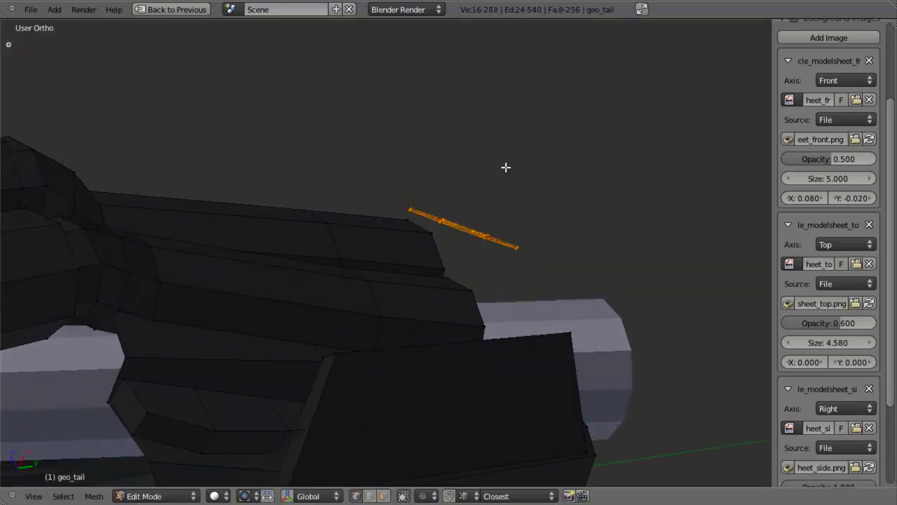
key(g)
key(z)
key(z)
click(487, 181)
middle_drag(488, 186, 467, 215)
Step: Close the ring's hole by extruding its inner loop in place and merging it at the centre, and select the whole disc
alt+right_click(457, 244)
middle_drag(457, 246, 518, 331)
key(e)
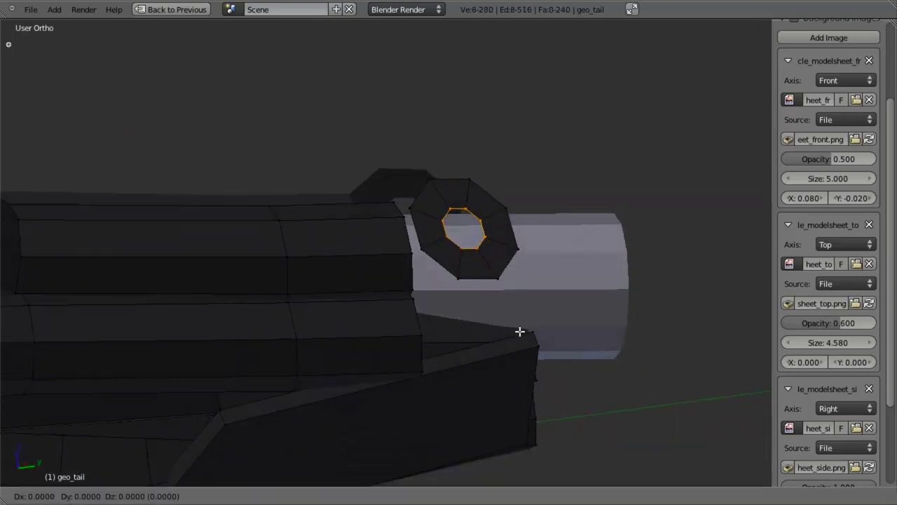
right_click(519, 331)
key(w)
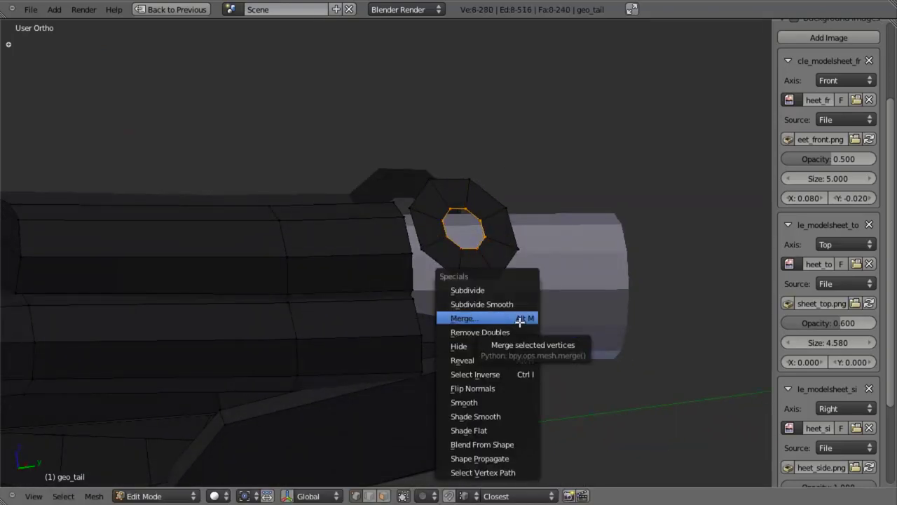
click(519, 321)
click(521, 323)
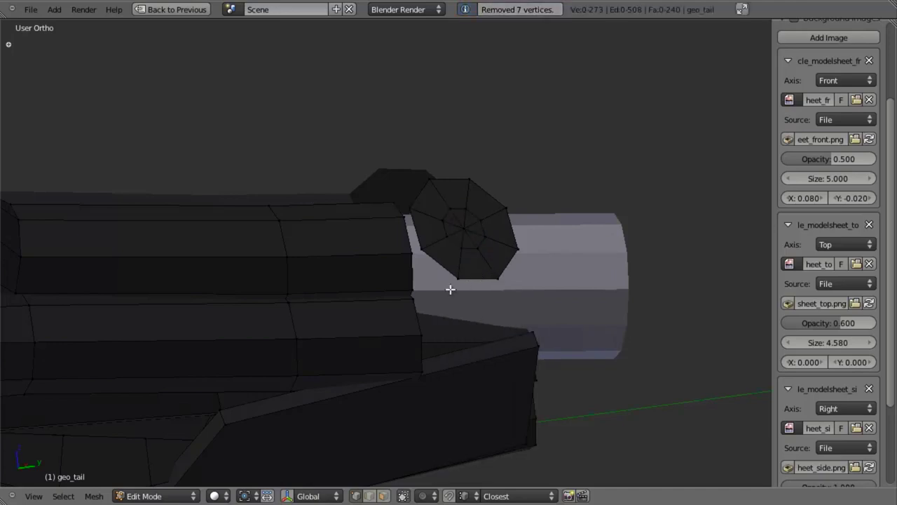
middle_drag(450, 288, 521, 280)
key(l)
Step: Try to give the selected disc thickness by duplicating it and by extruding it as a region
key(shift+d)
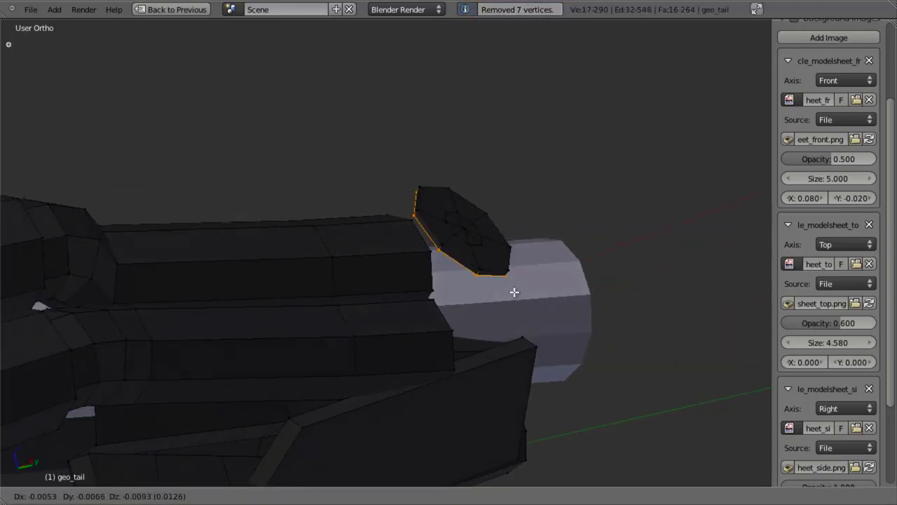
right_click(508, 293)
key(ctrl+z)
key(alt+e)
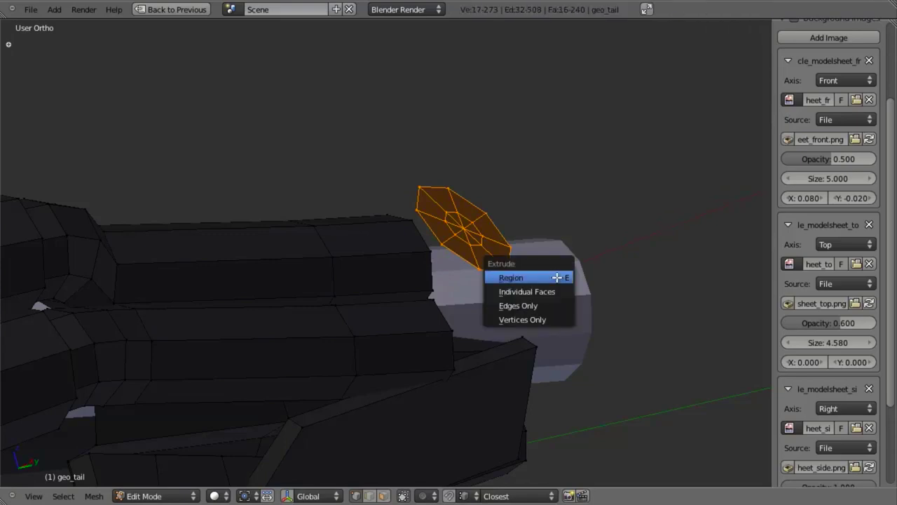
click(557, 277)
key(Escape)
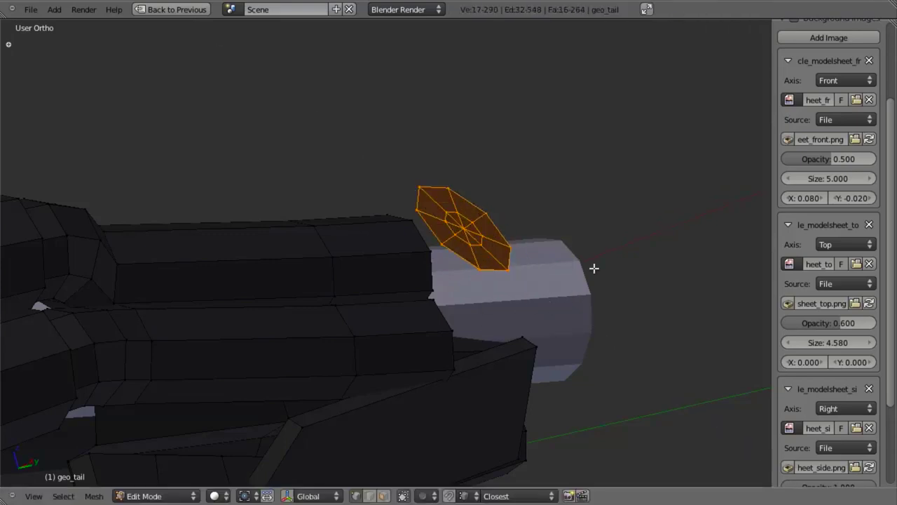
key(e)
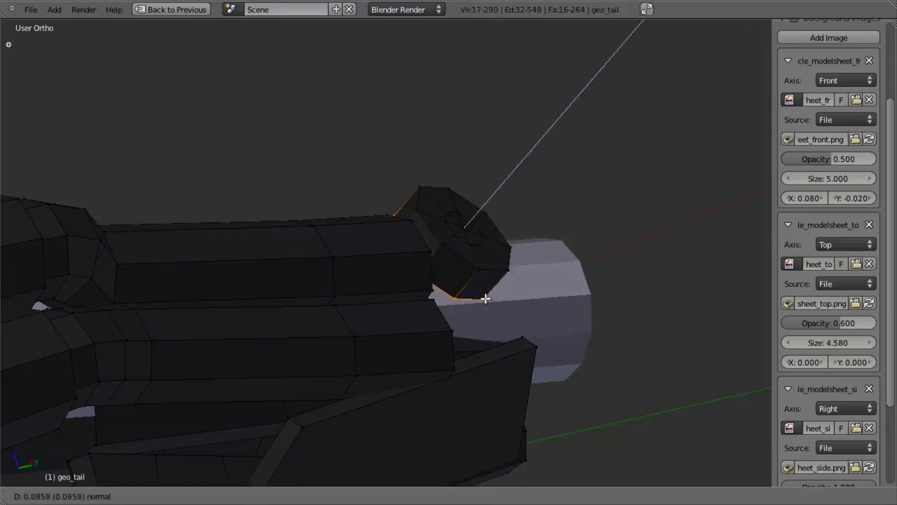
right_click(488, 297)
key(ctrl+z)
Step: Show the face normals to check which way the disc faces, and hide them again
middle_drag(517, 276, 467, 288)
scroll(468, 287, up, 2)
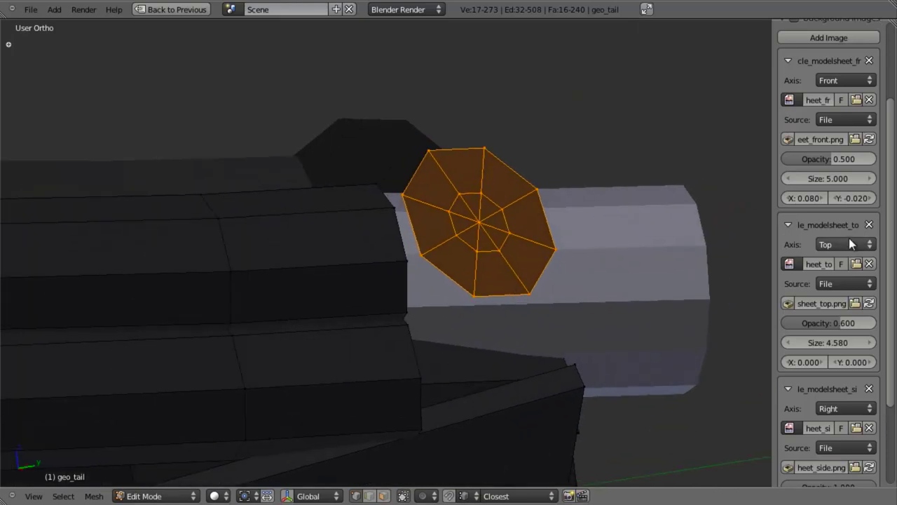
scroll(815, 97, up, 5)
click(782, 113)
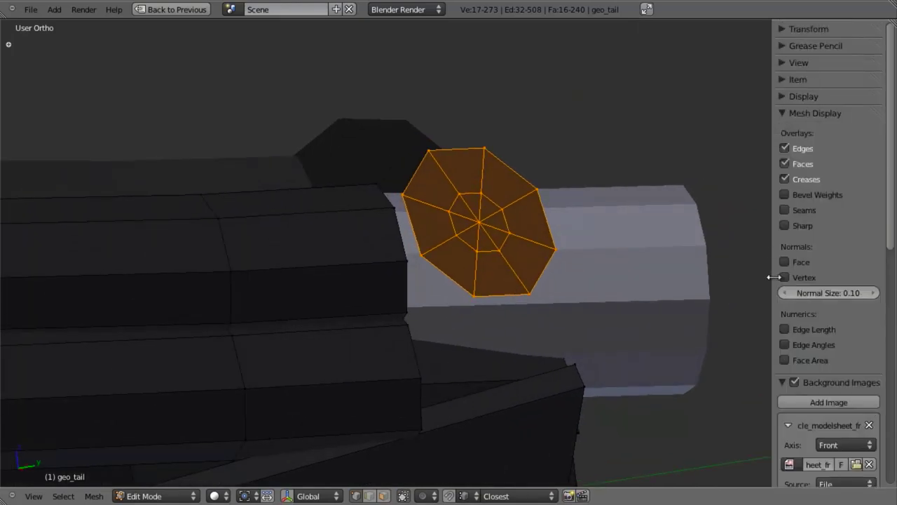
click(794, 263)
middle_drag(618, 292, 495, 264)
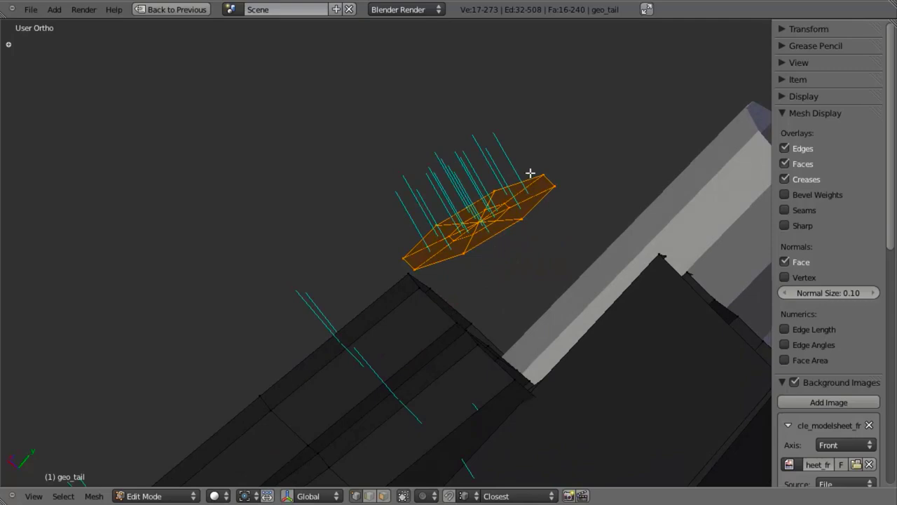
click(794, 260)
key(n)
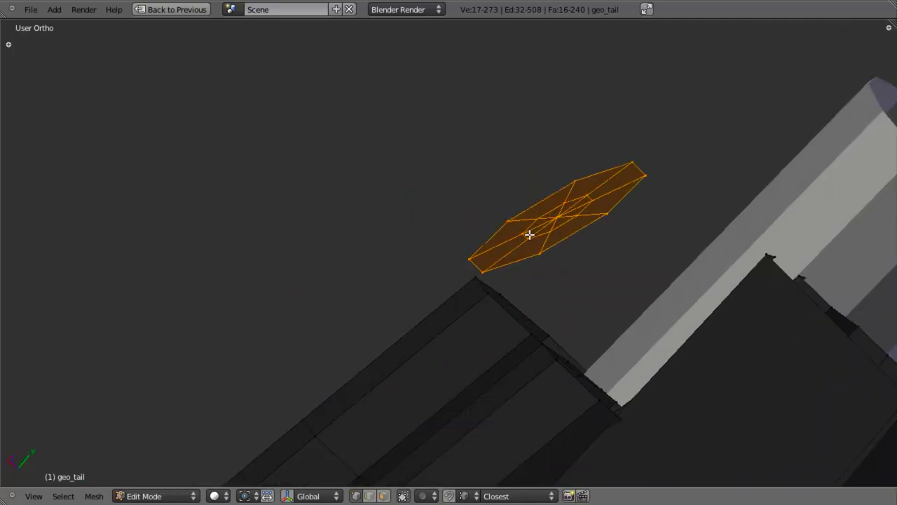
Step: Extrude the disc along its normal into a short cylinder at the round joint, check it against the side reference, and clear the selection
middle_drag(528, 232, 475, 202)
key(e)
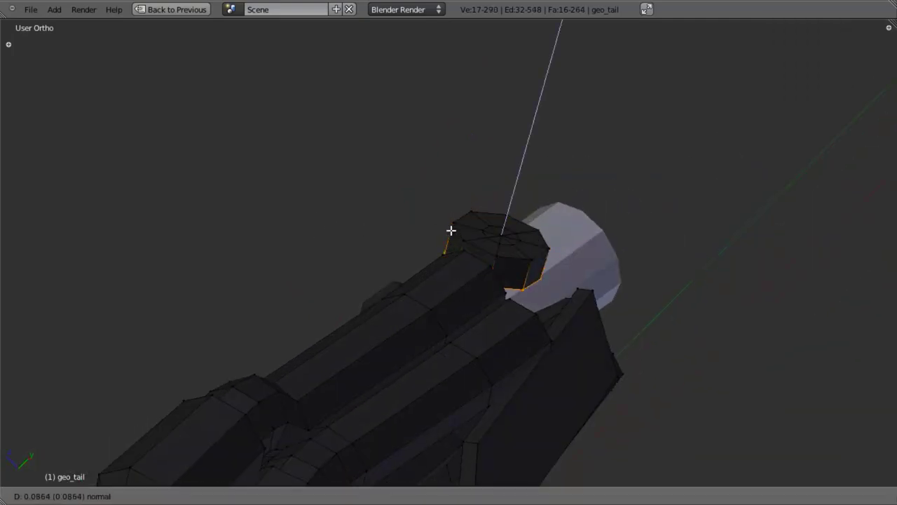
click(444, 263)
key(KP_3)
key(z)
scroll(557, 338, up, 3)
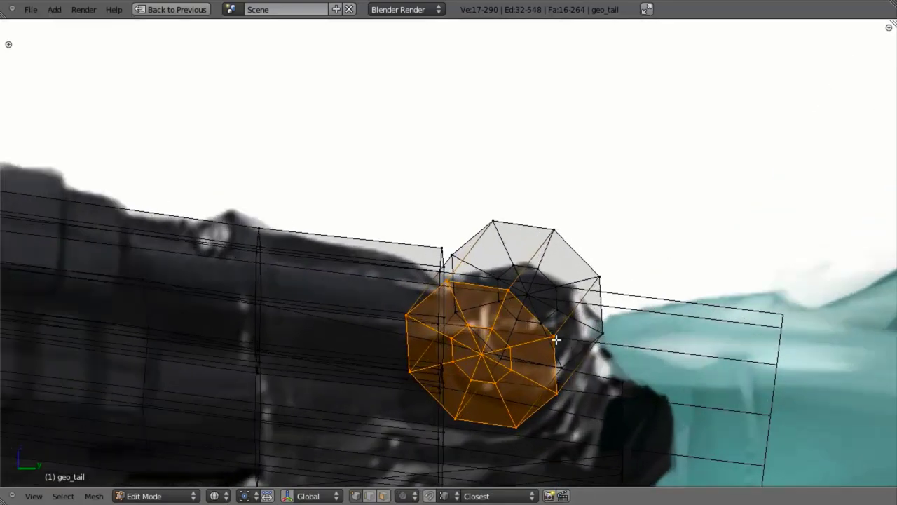
shift+middle_drag(563, 380, 567, 297)
key(z)
scroll(543, 277, down, 3)
key(a)
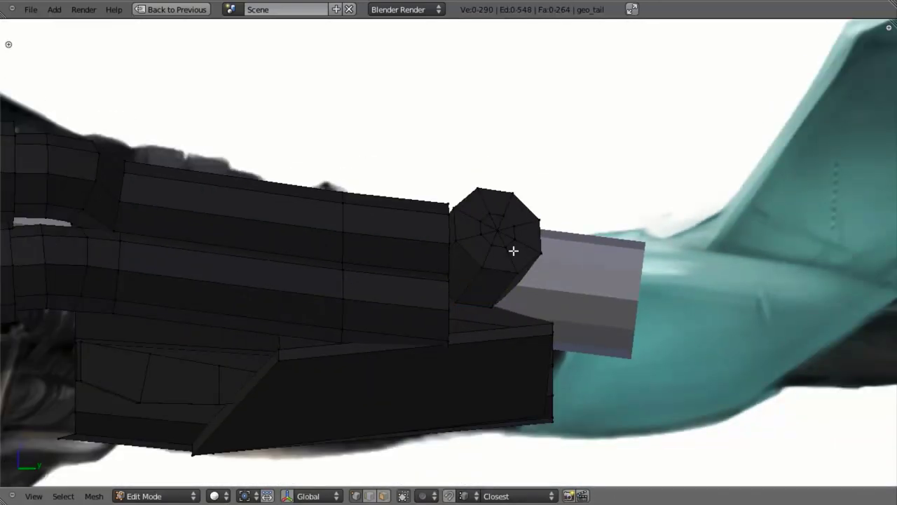
Step: Select the entire short cylinder at the round joint, including both of its caps
key(l)
middle_drag(513, 251, 379, 260)
middle_drag(541, 283, 478, 279)
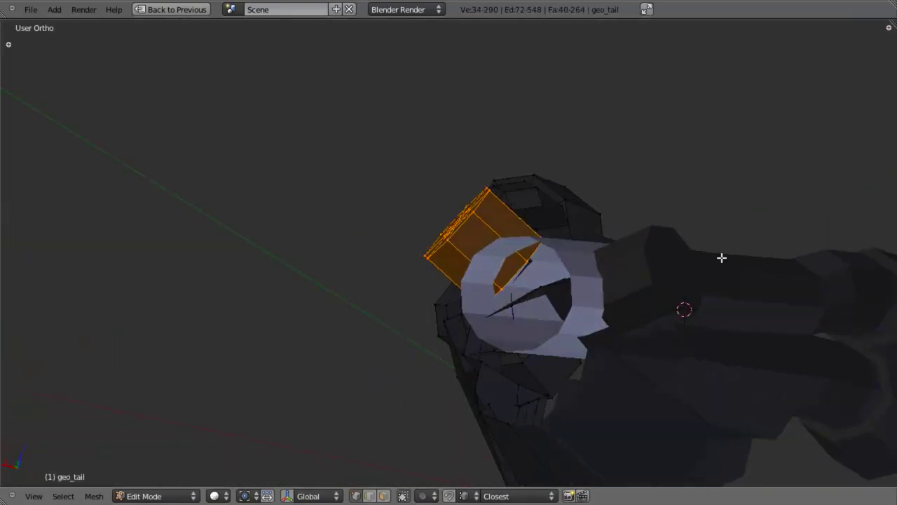
key(r)
key(x)
key(x)
right_click(723, 284)
key(r)
key(z)
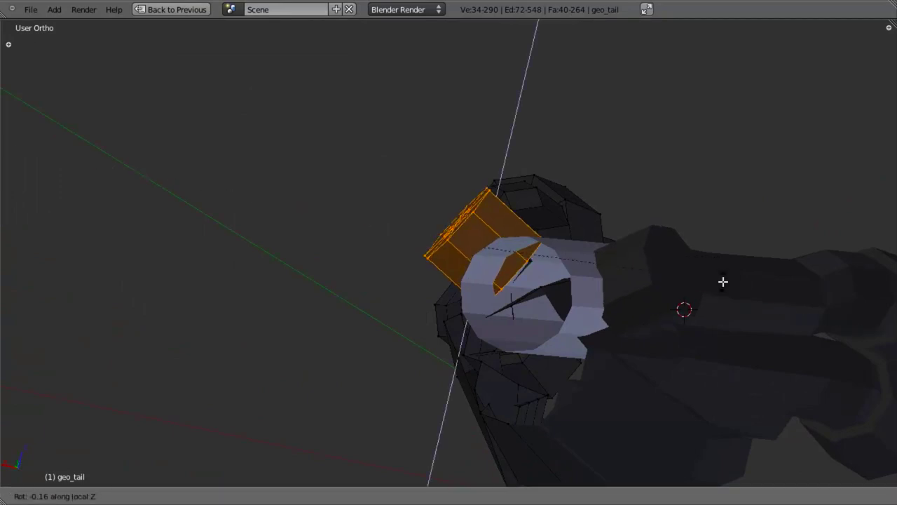
right_click(723, 297)
key(r)
key(y)
key(Escape)
Step: Tilt the joint cylinder freehand, rotate it about 20° in top view, and shift it slightly to sit against the tail tube's end
key(r)
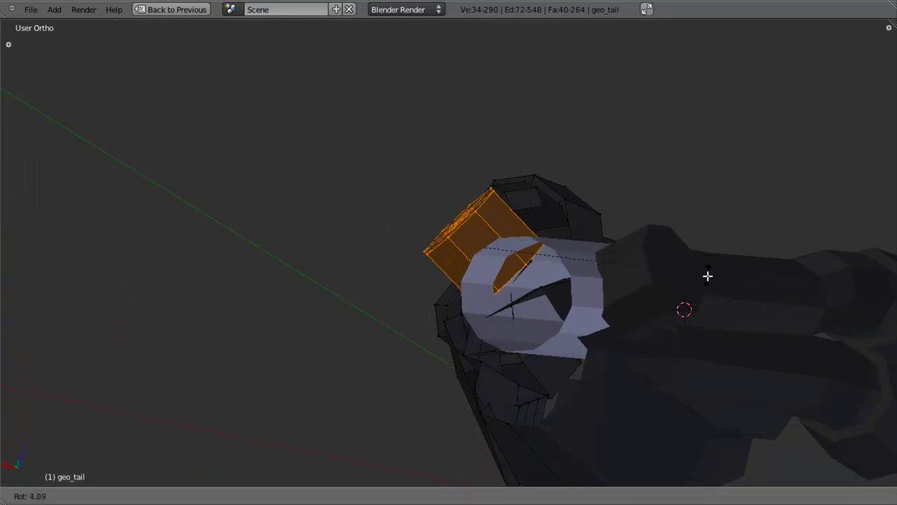
click(707, 300)
key(KP_7)
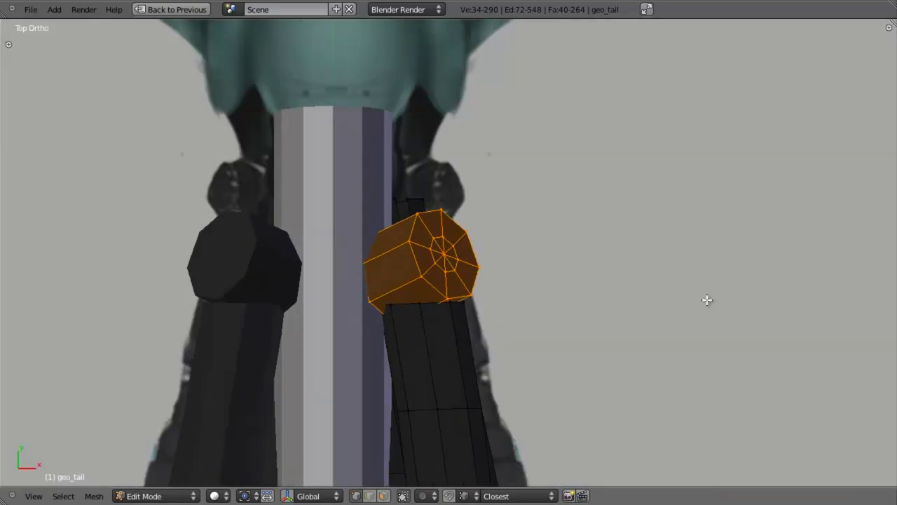
key(r)
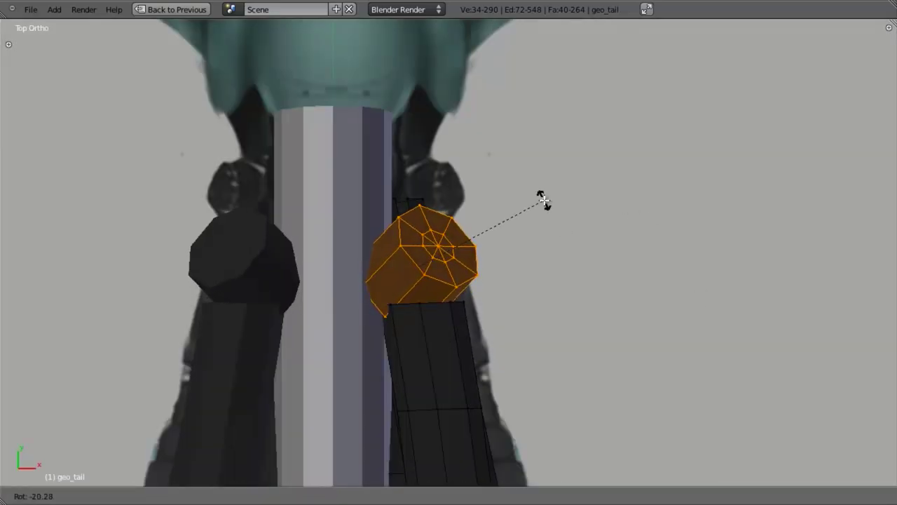
click(544, 201)
key(g)
click(544, 208)
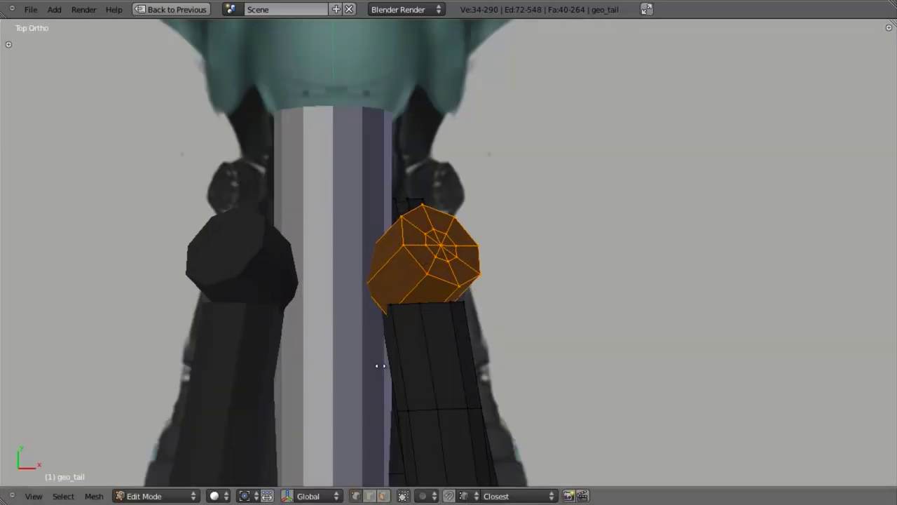
Step: Select only the outer cap of the joint cylinder, including its hidden vertices
middle_drag(379, 365, 425, 264)
key(a)
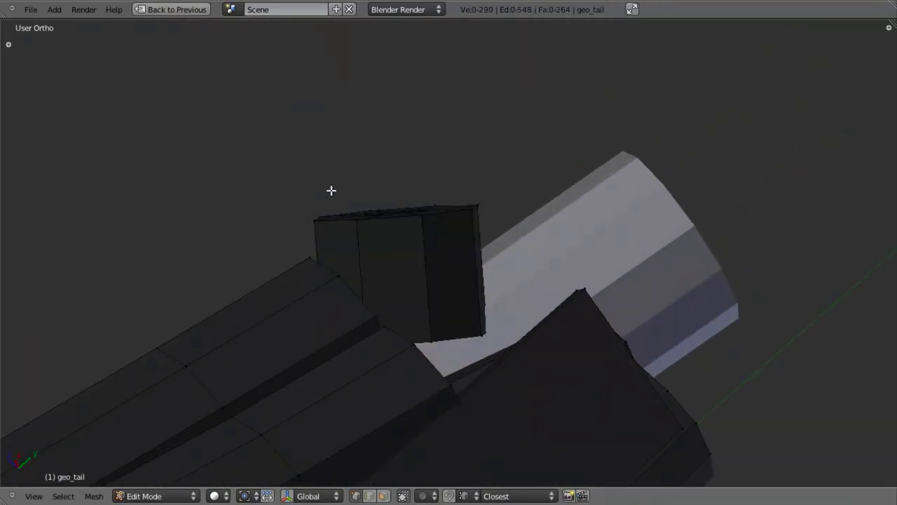
key(z)
key(b)
drag(234, 150, 567, 240)
key(z)
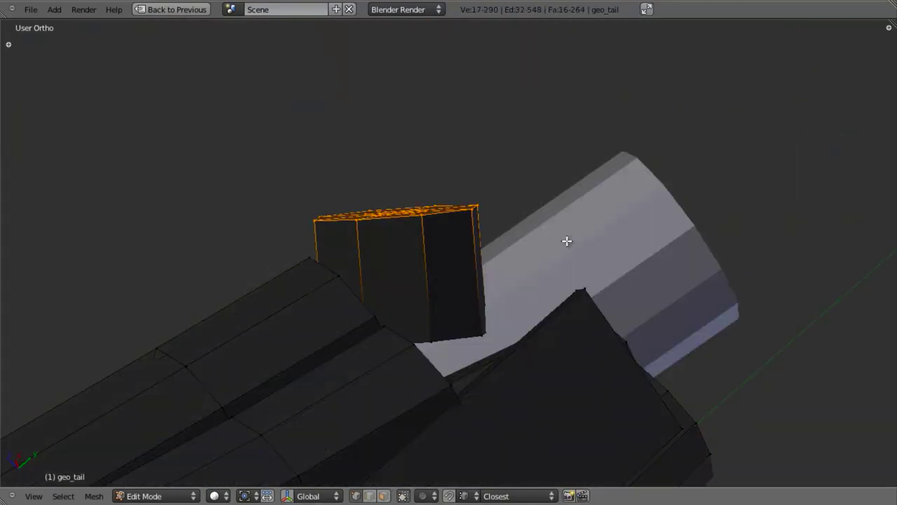
Step: Inset the outer cap by extruding it in place and scaling it down, and extrude the inner part slightly outward as a raised step
key(e)
right_click(567, 240)
key(s)
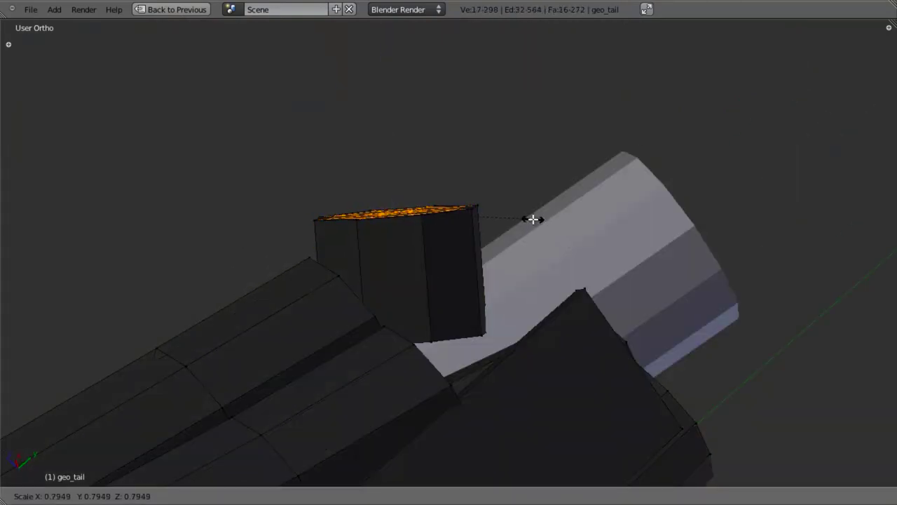
click(511, 208)
key(e)
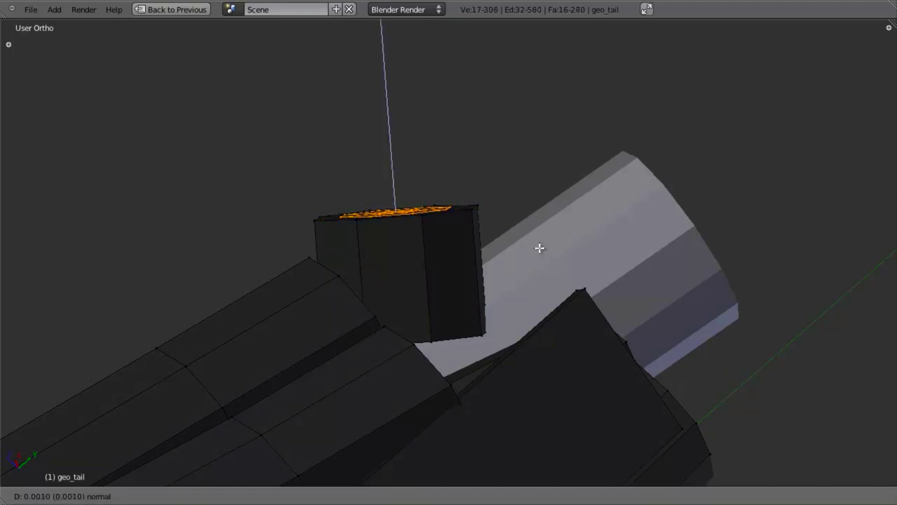
click(539, 233)
Step: Add an edge loop around the cylinder's side, slid slightly off the middle toward the outer cap
middle_drag(529, 232, 531, 364)
key(a)
key(z)
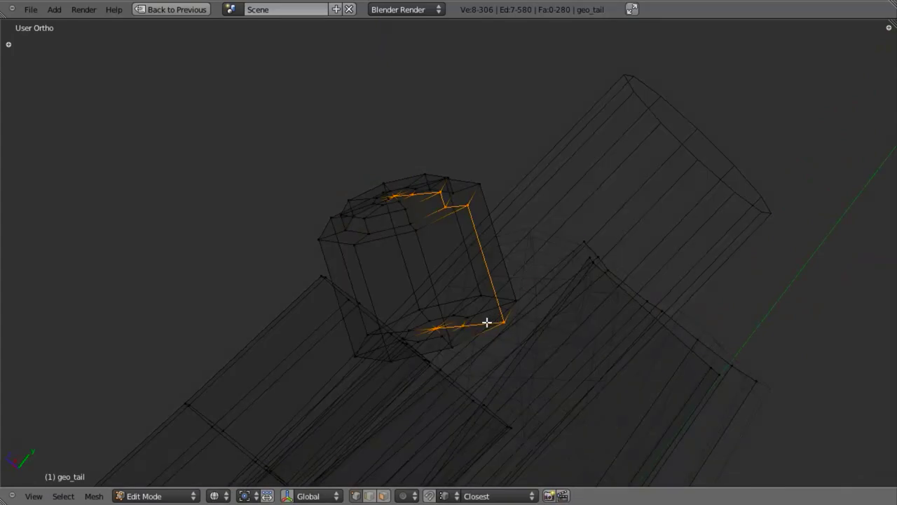
alt+right_click(486, 320)
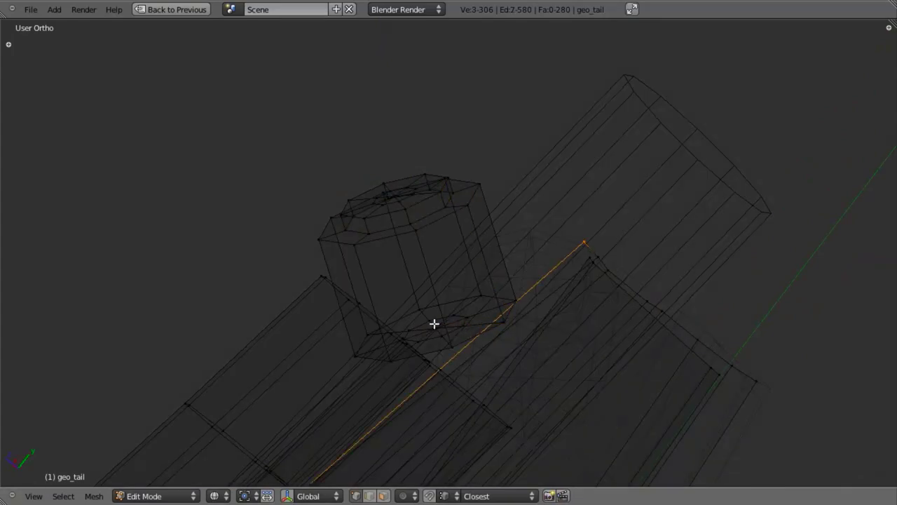
key(ctrl+r)
click(492, 257)
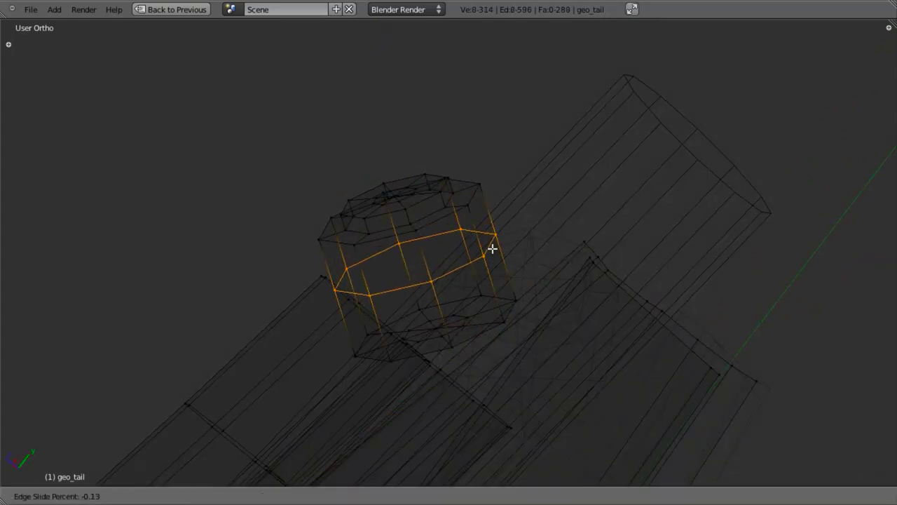
click(491, 248)
Step: Try to widen the cylinder's inner half by growing the selection over it, extruding it in place and scaling it up
key(ctrl+KP_Add)
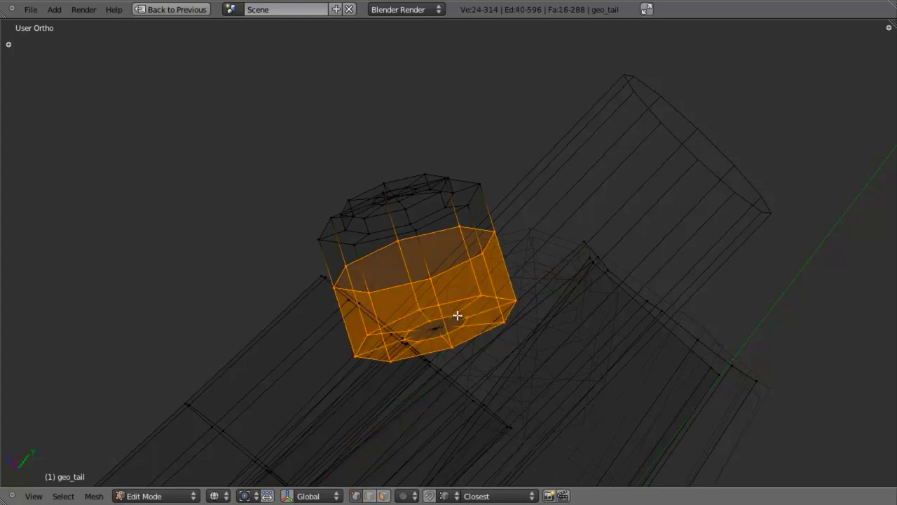
key(e)
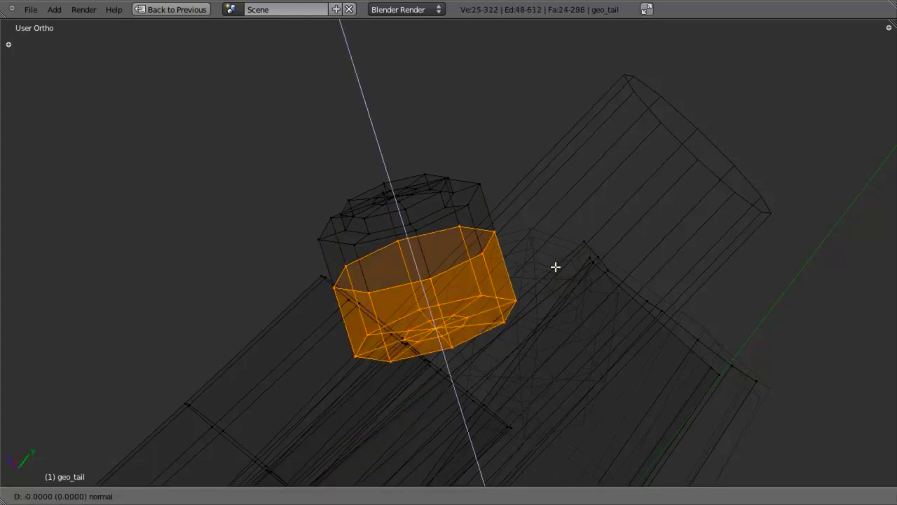
right_click(556, 266)
key(z)
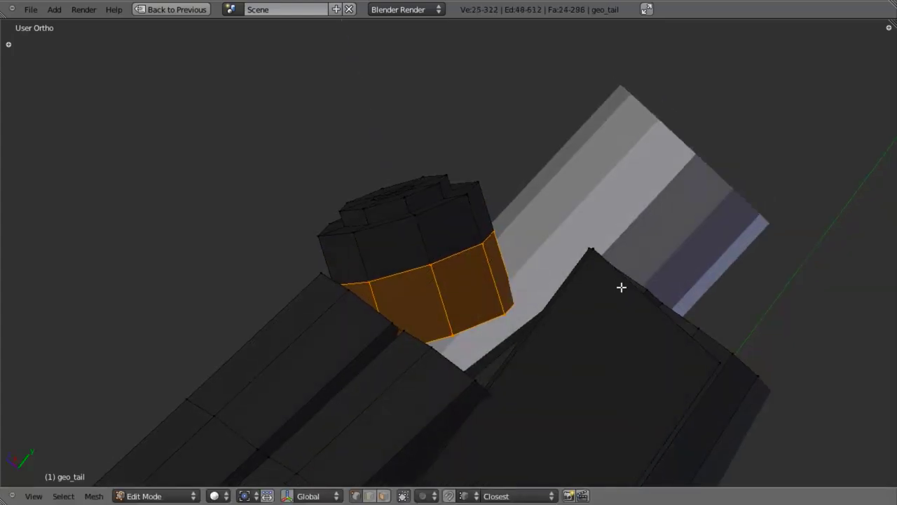
key(s)
click(714, 339)
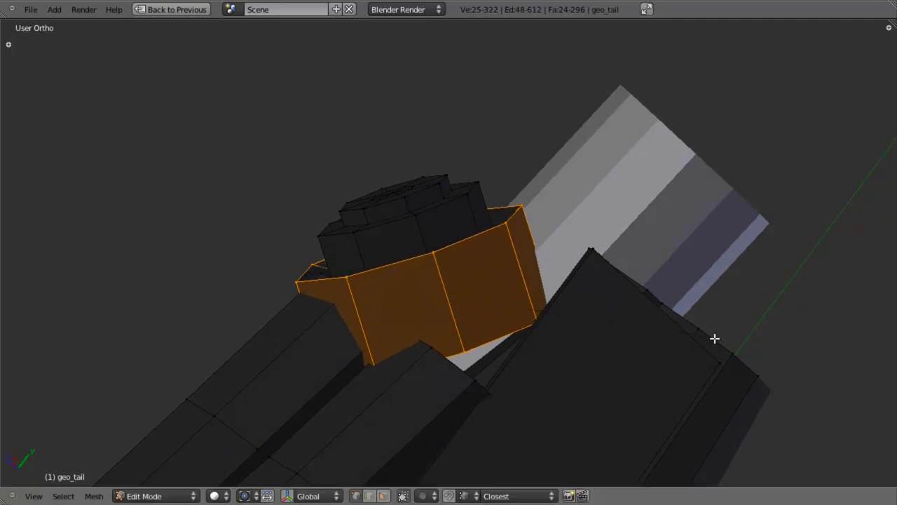
key(z)
key(KP_1)
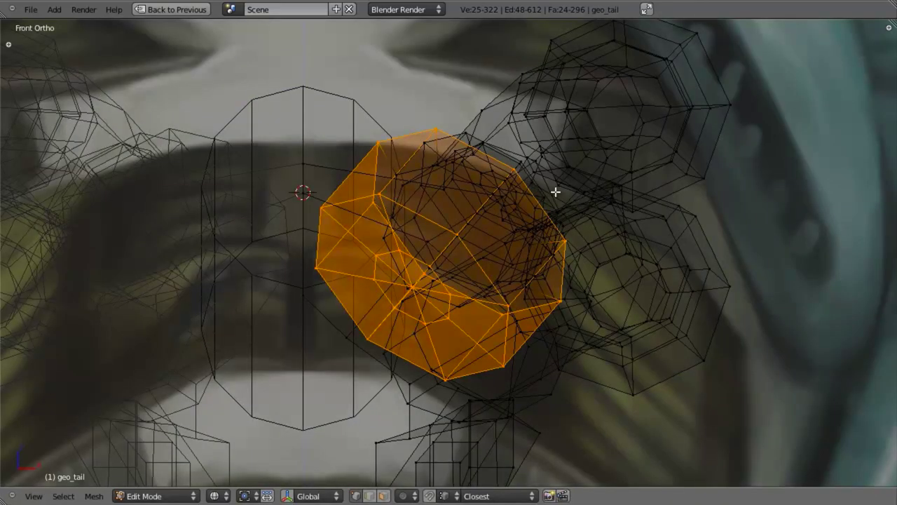
Step: Try to replace the widened inner half by deleting it and extruding the cylinder's open rim
middle_drag(624, 213, 543, 218)
key(z)
key(x)
click(505, 199)
alt+right_click(498, 206)
key(e)
click(503, 225)
key(e)
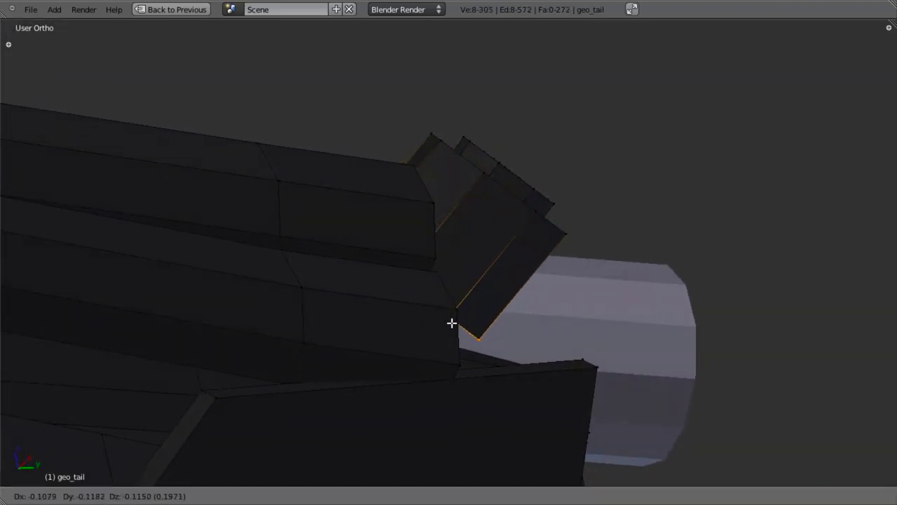
right_click(447, 332)
Step: Undo the rim extrusion, the deletion and the widening of the inner half, back to the single added edge loop
key(ctrl+z)
key(ctrl+z)
key(ctrl+z)
Step: Add a second edge loop right beside the first on the cylinder's inner half and scale it up into a protruding flange
middle_drag(503, 224, 431, 233)
key(a)
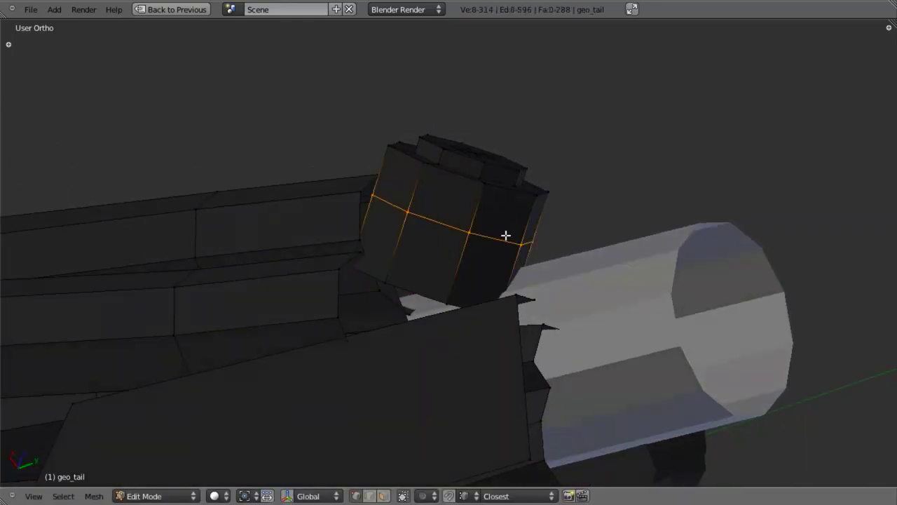
key(ctrl+r)
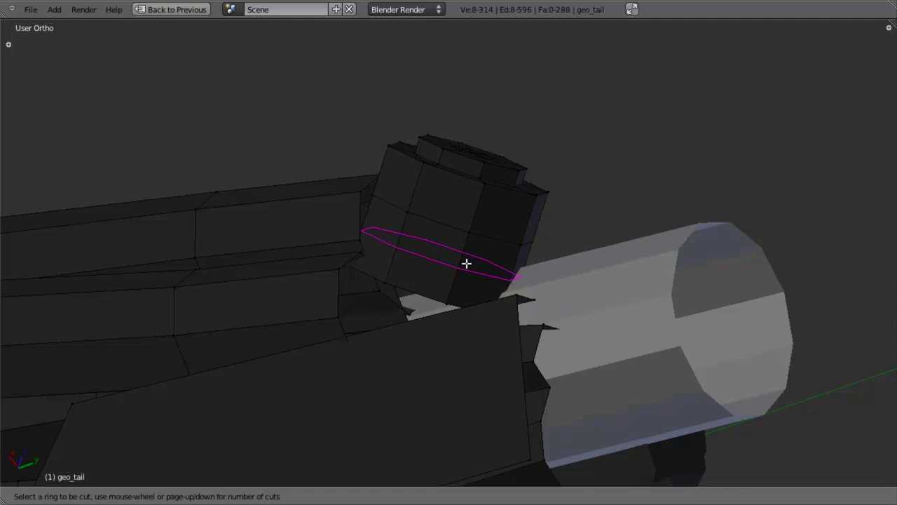
click(487, 225)
key(s)
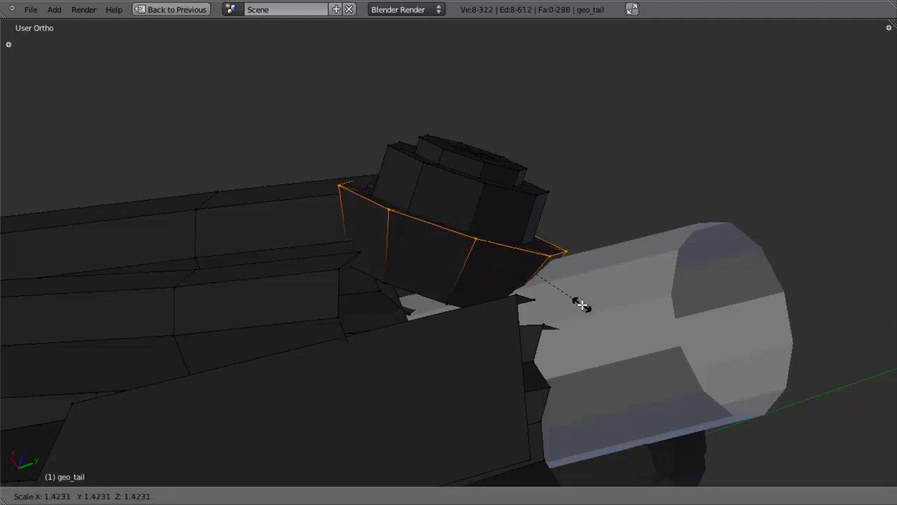
click(574, 298)
Step: Select the cylinder's inner end loop and scale it up by about 1.7 so the base flares outward
key(a)
key(z)
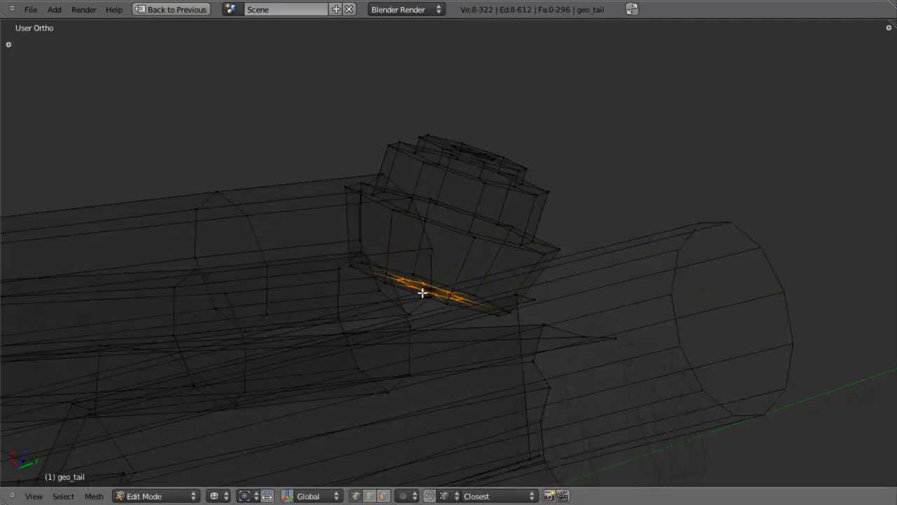
middle_drag(420, 295, 439, 316)
key(z)
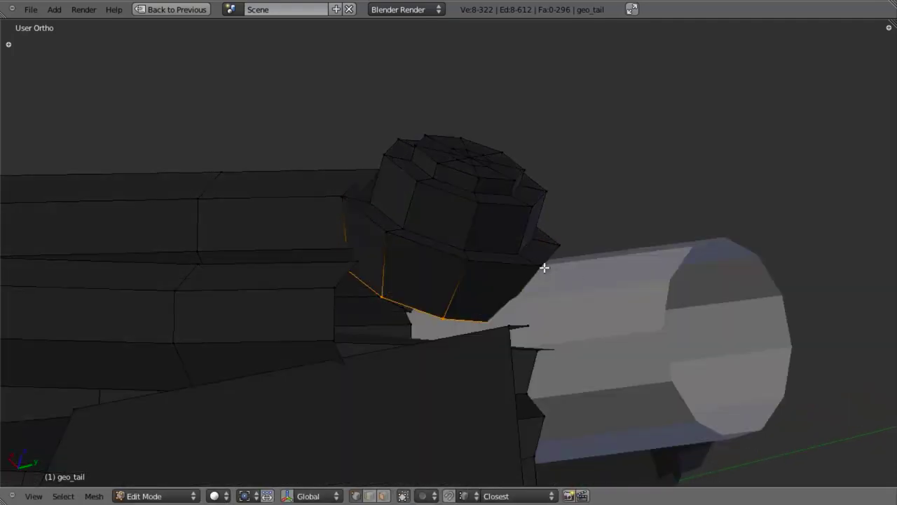
key(s)
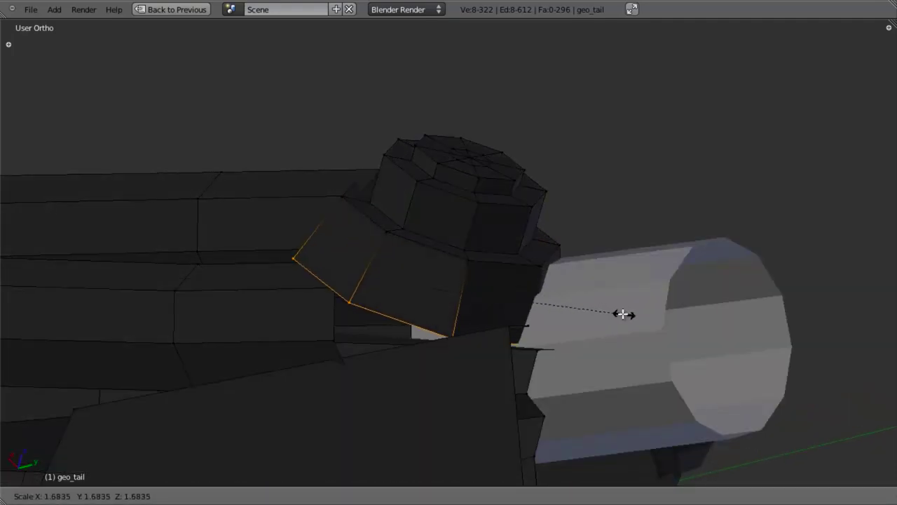
click(623, 314)
Step: Grow the selection to the whole inner cap, extrude it along its normal to deepen the base, and view the joint from above
key(z)
key(ctrl+KP_Add)
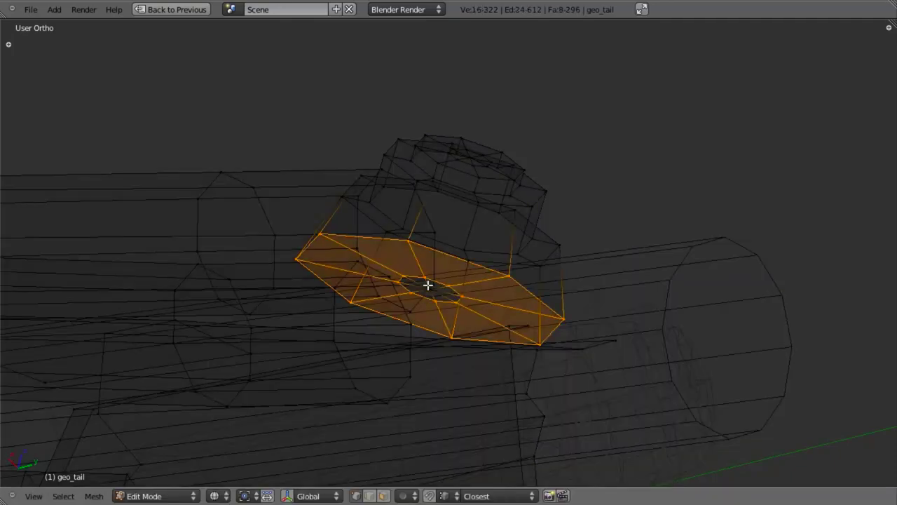
key(z)
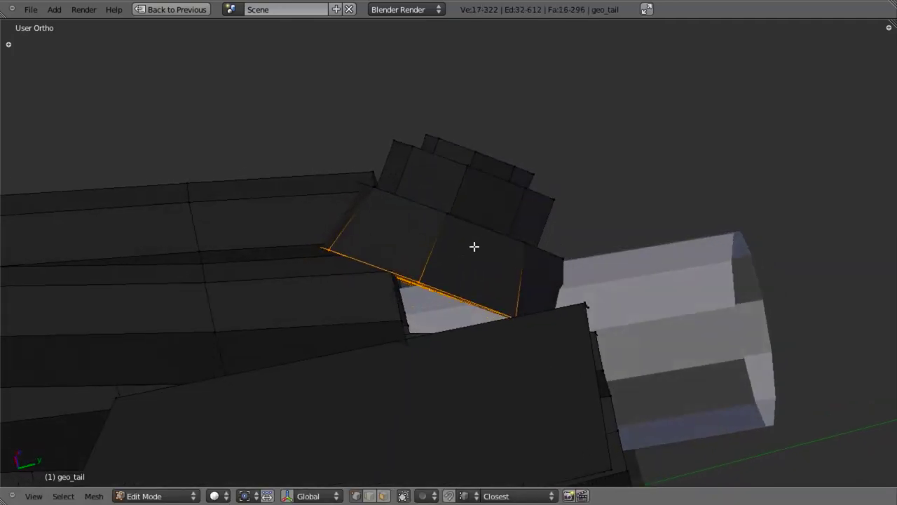
key(e)
click(512, 340)
middle_drag(511, 340, 612, 369)
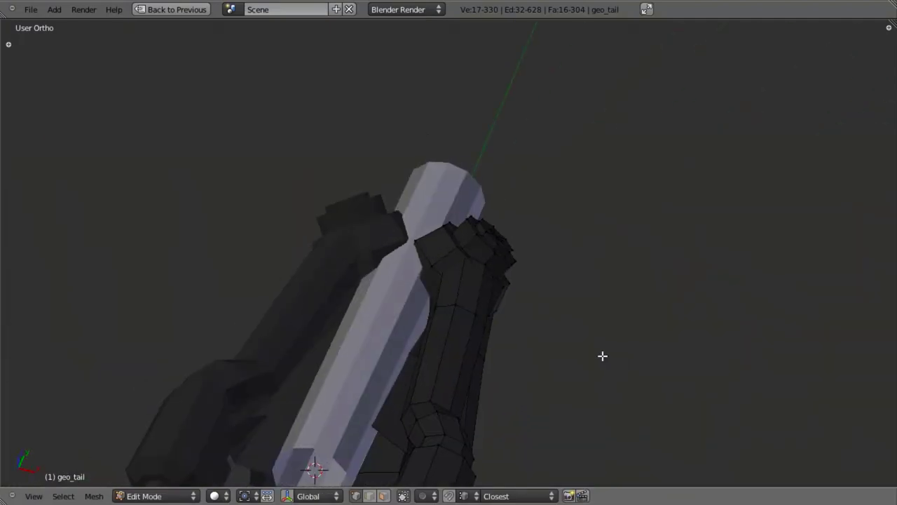
Step: Select the whole joint piece in side view, raise it along Z, and move it along Y toward the tail's rear
key(KP_3)
scroll(453, 260, up, 2)
key(l)
scroll(426, 212, up, 2)
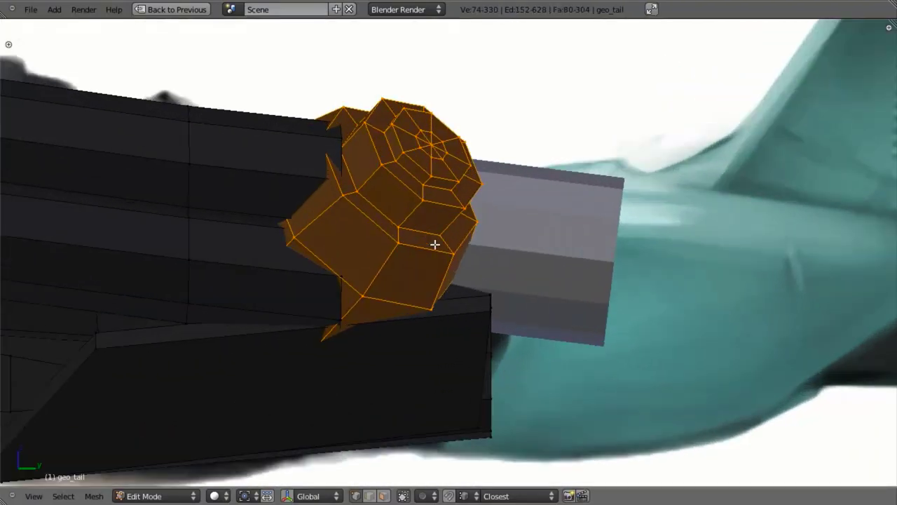
key(g)
key(z)
click(459, 227)
key(g)
key(y)
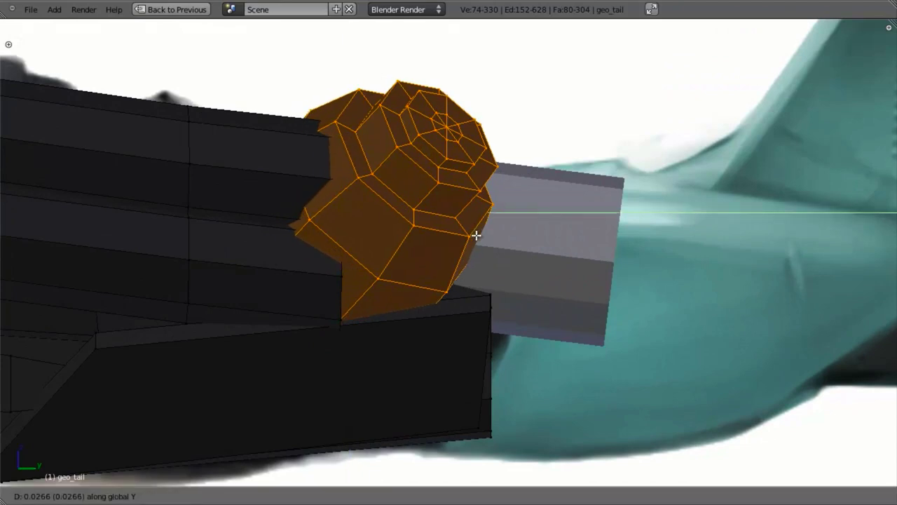
Step: Reposition the selected round cap at the rear end of the exhaust pipes along the Z and X axes
key(z)
click(486, 245)
middle_drag(485, 244, 444, 240)
key(g)
key(x)
click(473, 370)
Step: Select the faces on the round cap's underside, extrude them downward towards the side panel and scale the extruded end
scroll(442, 281, down, 5)
middle_drag(439, 304, 425, 350)
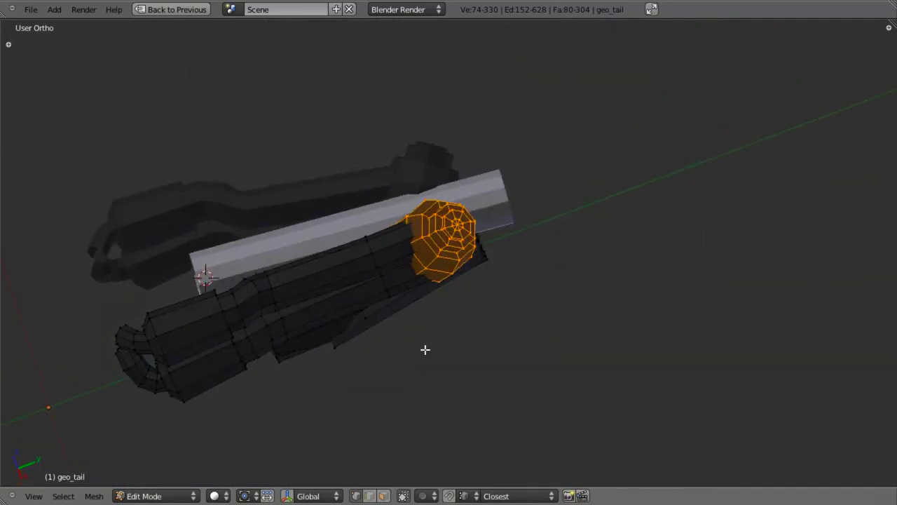
key(KP_3)
scroll(454, 321, up, 3)
middle_drag(407, 302, 465, 232)
key(z)
alt+right_click(386, 279)
middle_drag(385, 279, 370, 281)
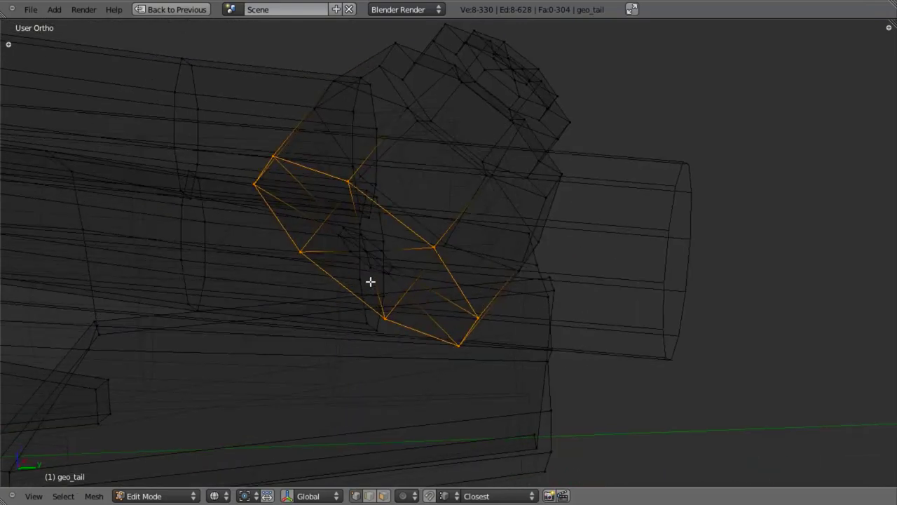
alt+shift+right_click(365, 259)
middle_drag(450, 278, 498, 281)
key(z)
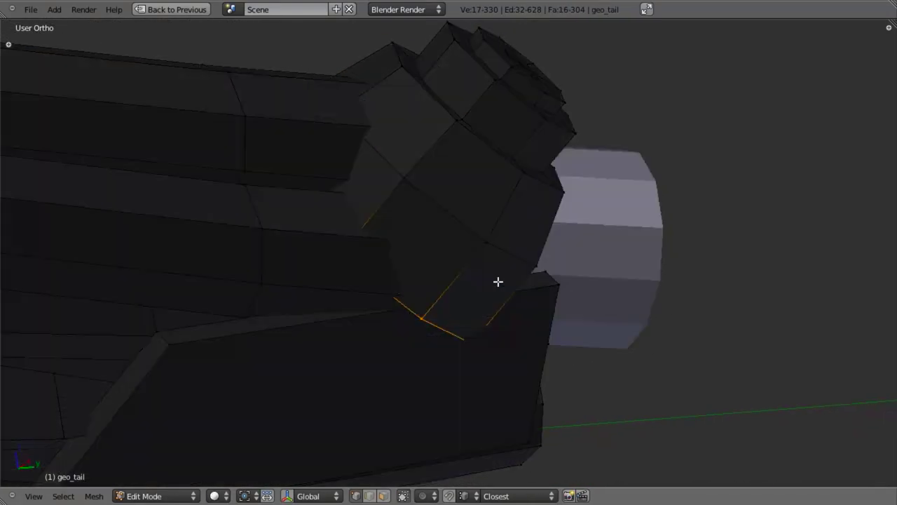
key(s)
click(427, 326)
key(s)
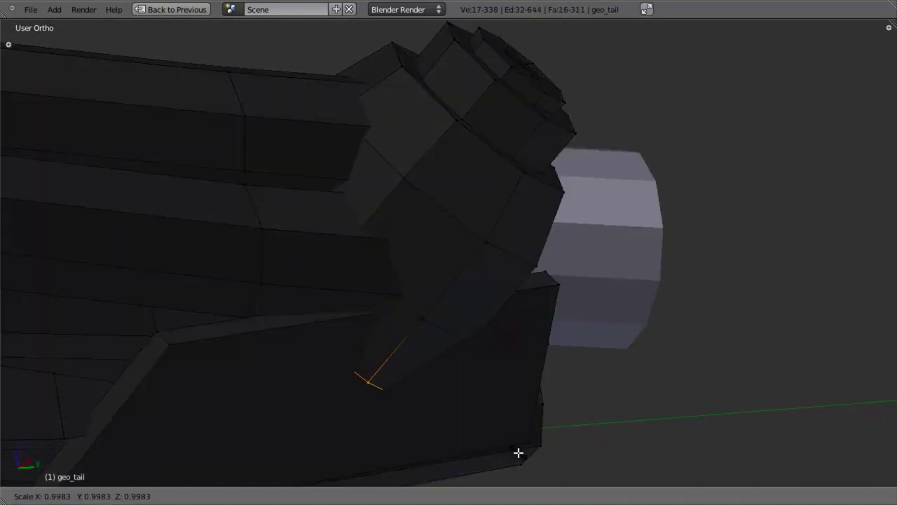
click(500, 417)
Step: Compare the tail mesh with the reference image from the side, in both solid and wireframe display
scroll(500, 416, down, 7)
middle_drag(506, 172, 350, 178)
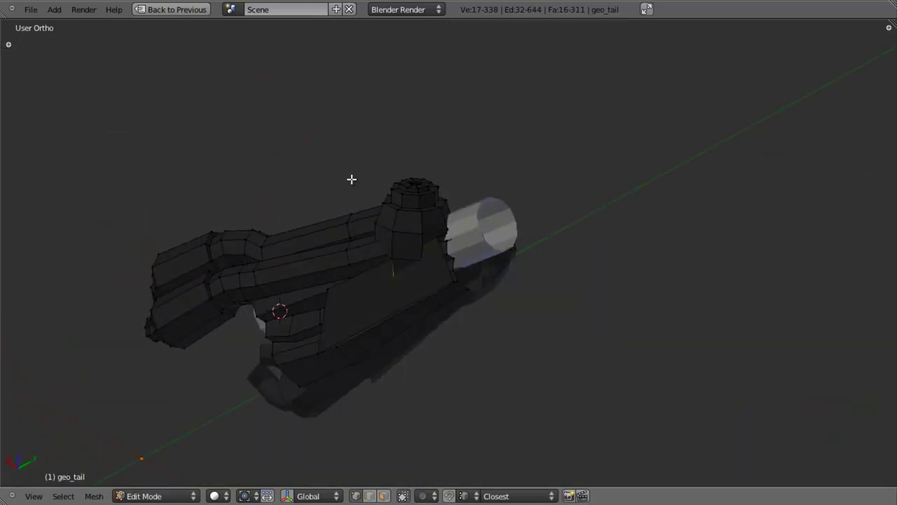
scroll(392, 233, up, 3)
key(KP_3)
scroll(561, 381, up, 3)
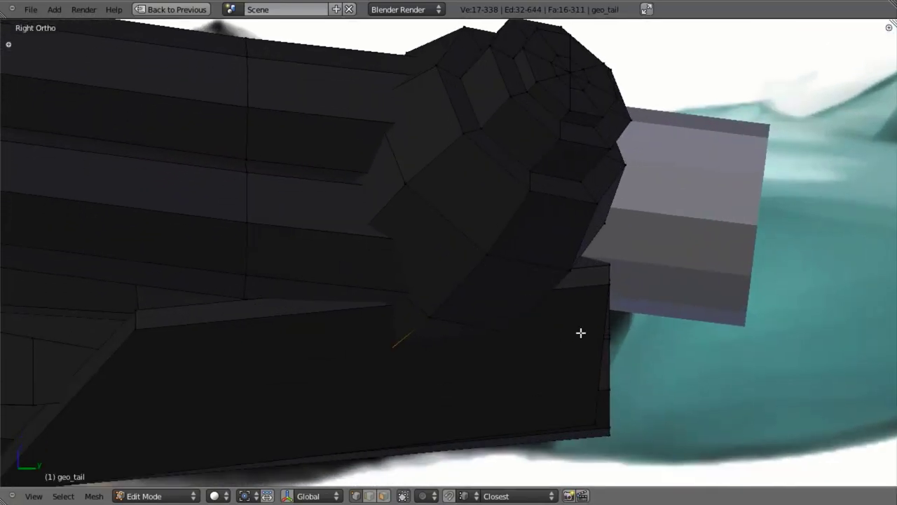
key(a)
key(z)
scroll(486, 370, down, 3)
scroll(483, 334, up, 5)
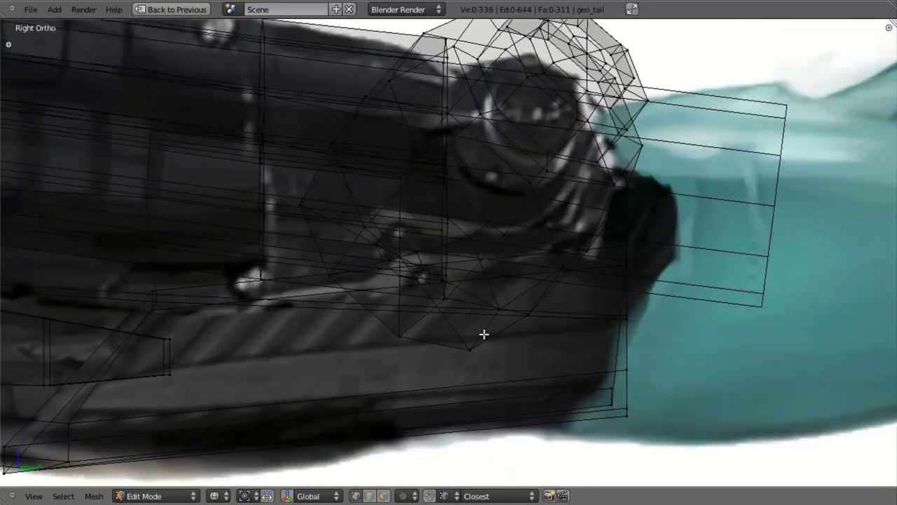
key(z)
scroll(505, 235, down, 2)
mouse_move(504, 234)
middle_down()
mouse_move(443, 272)
mouse_move(312, 287)
mouse_move(323, 334)
mouse_move(499, 312)
mouse_move(526, 260)
middle_up()
key(Tab)
scroll(337, 343, down, 4)
key(KP_3)
scroll(540, 280, up, 3)
key(z)
scroll(536, 291, up, 4)
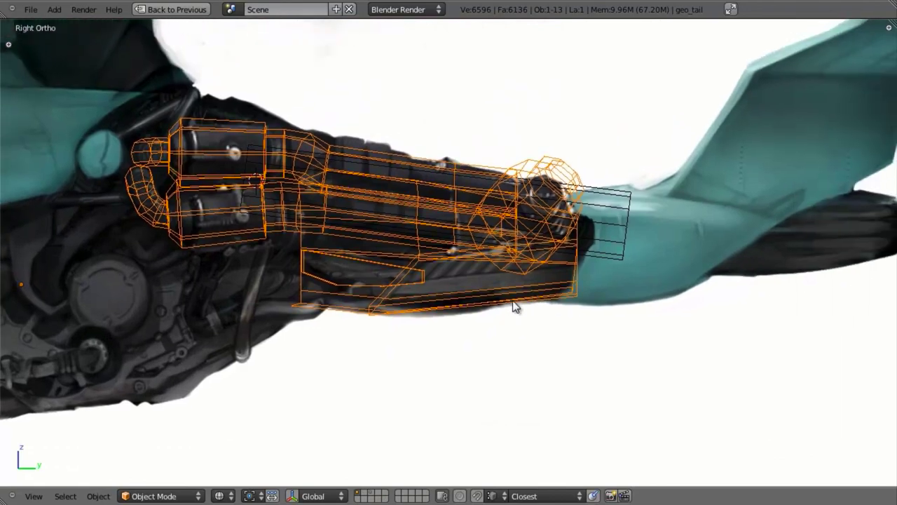
key(z)
key(Tab)
scroll(459, 213, up, 1)
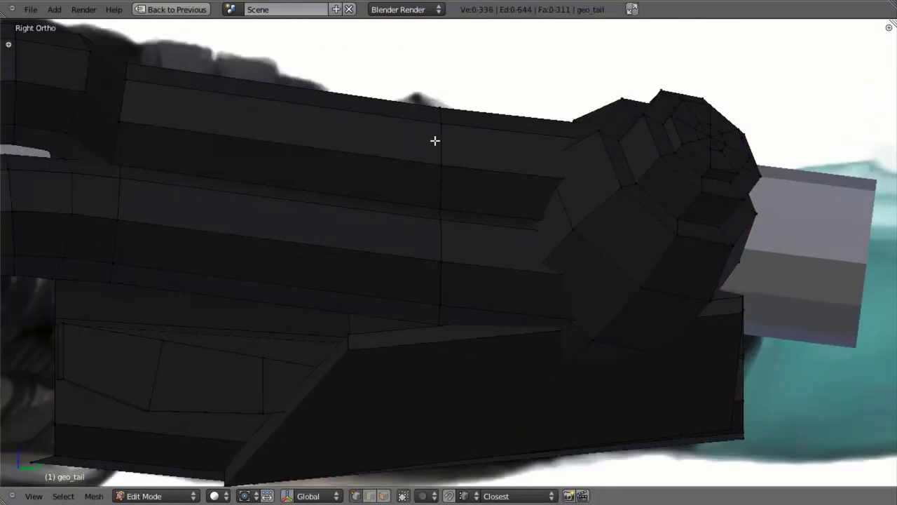
Step: Try to cut a loop into the upper pipe's long front section, slide it onto the existing ring and scale it
key(ctrl+r)
click(369, 139)
click(597, 168)
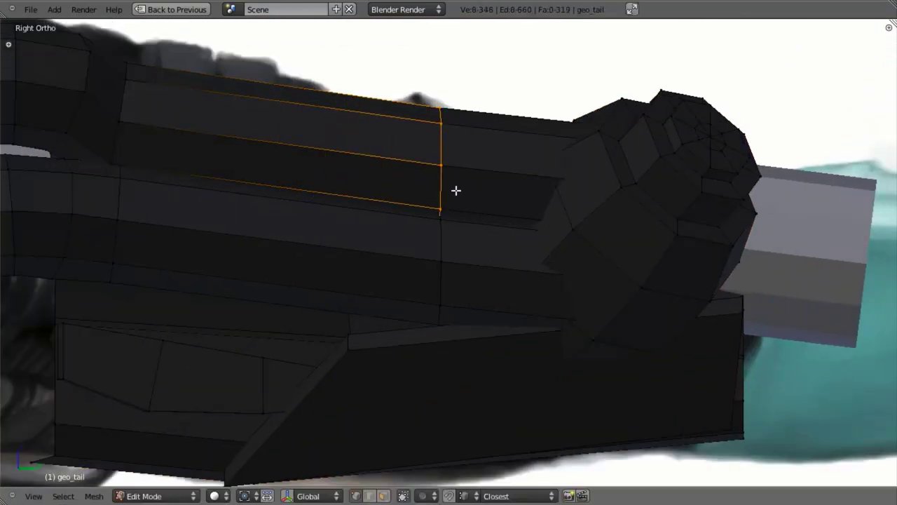
key(z)
key(z)
key(s)
click(475, 252)
key(ctrl+r)
key(Escape)
Step: Cut a loop in the upper pipe's rear section, slide it forward onto the existing ring and enlarge it into a step
key(ctrl+r)
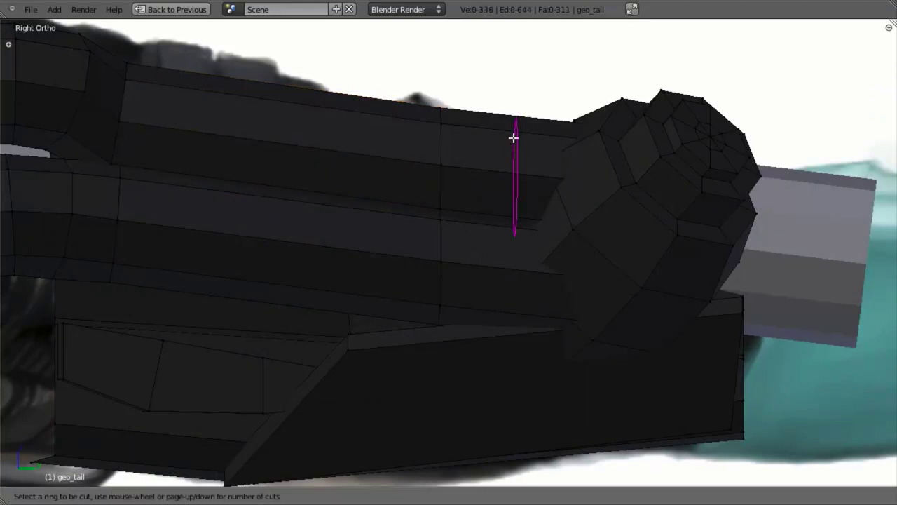
click(513, 136)
click(388, 130)
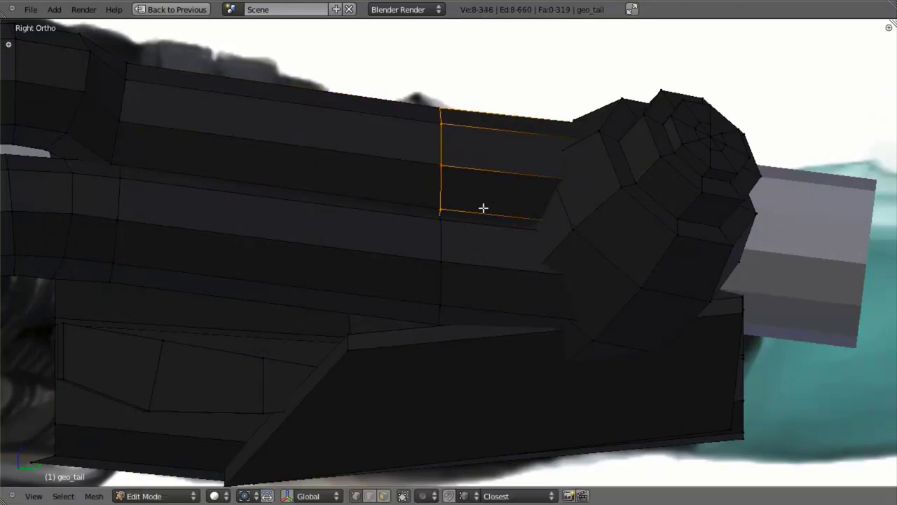
key(s)
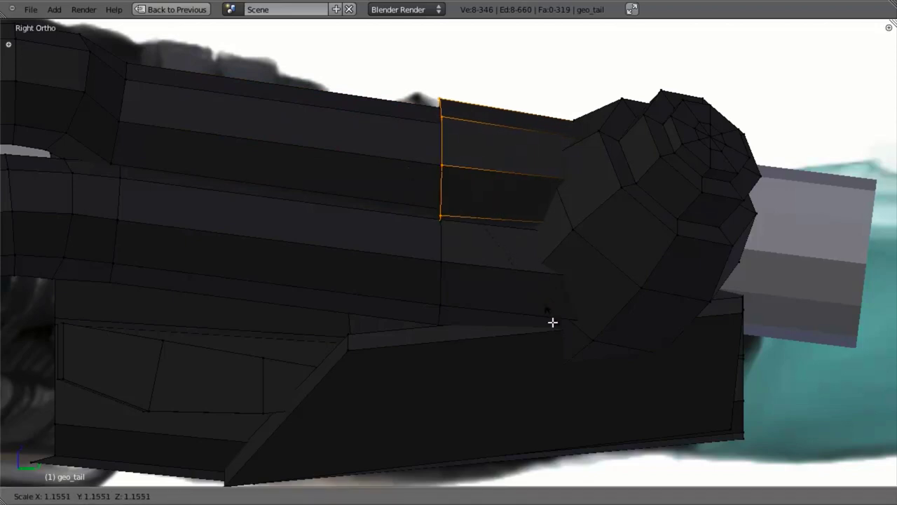
click(554, 328)
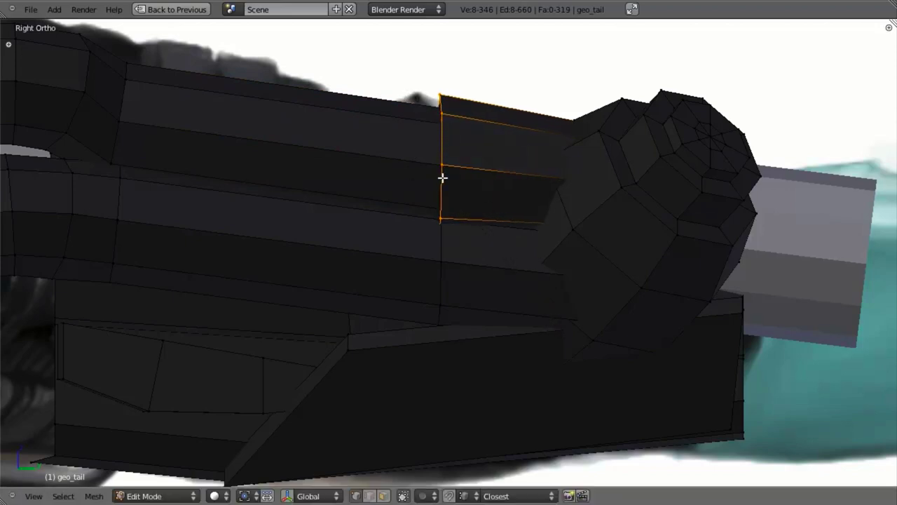
Step: Cut a loop in the lower pipe's rear section, slide it forward onto the ring and scale it up to match the upper pipe
key(ctrl+r)
click(510, 274)
click(420, 270)
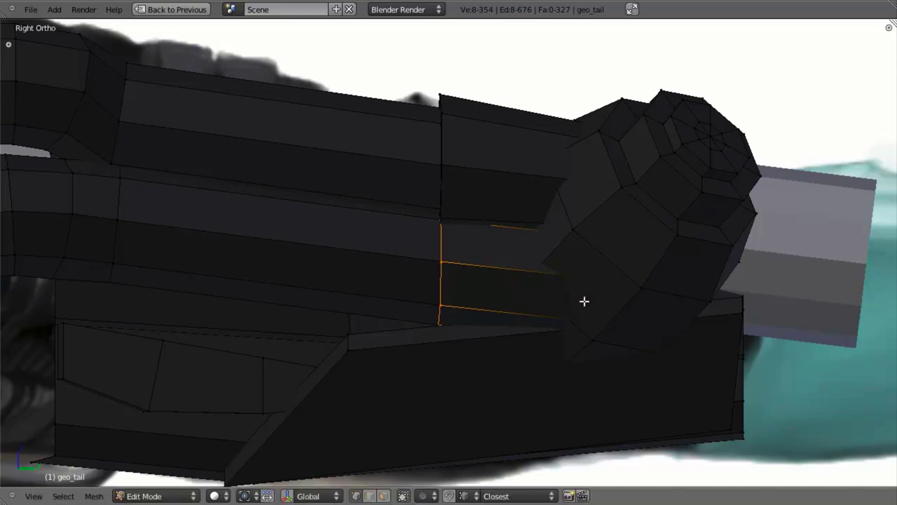
key(s)
click(593, 344)
middle_drag(533, 322, 520, 290)
key(s)
click(574, 313)
Step: Examine the stepped exhaust pipes in object mode from several angles and from the right side
key(Tab)
scroll(468, 306, down, 3)
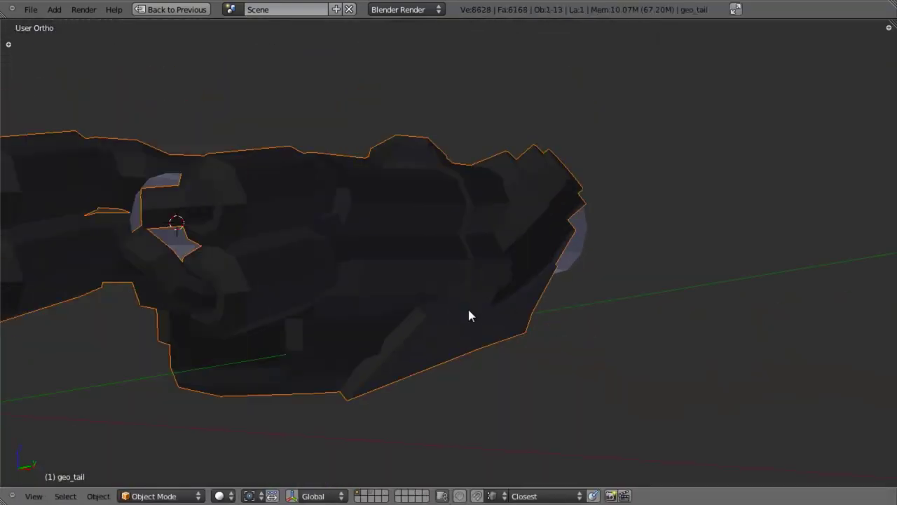
middle_drag(468, 306, 322, 262)
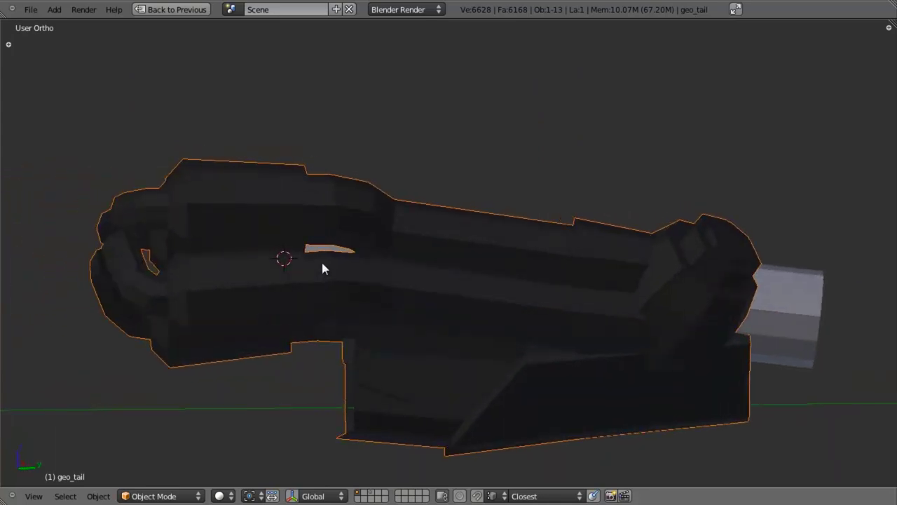
key(KP_3)
shift+middle_drag(660, 395, 558, 306)
scroll(557, 306, up, 3)
key(Tab)
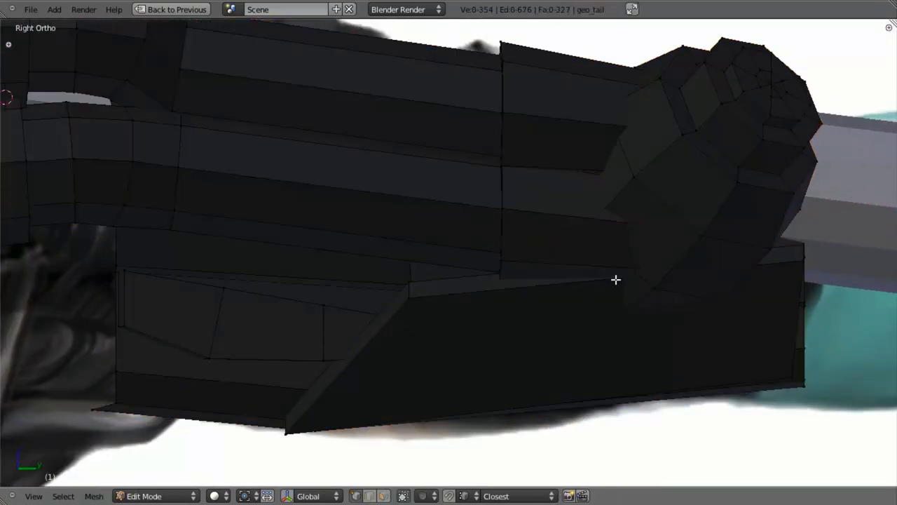
Step: Add four evenly spaced loop cuts across the side panel below the pipes, leaving them unslid
shift+middle_drag(615, 280, 473, 253)
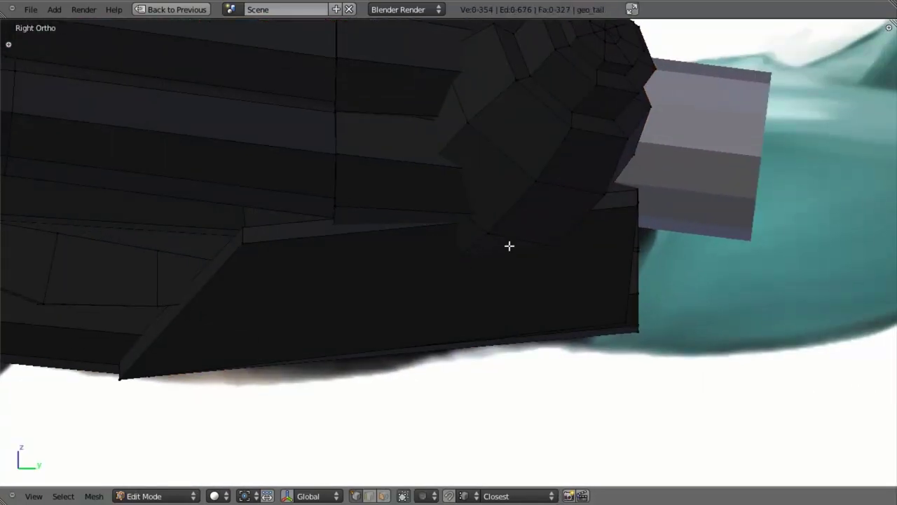
key(ctrl+r)
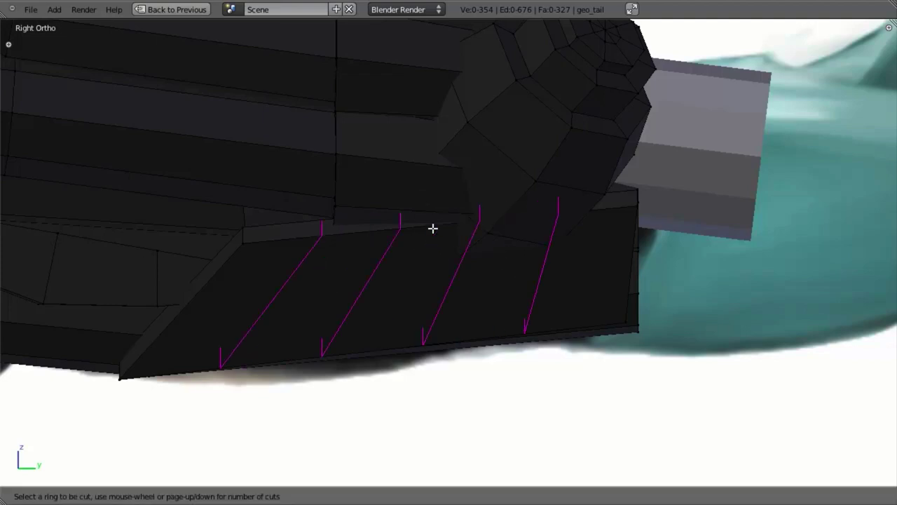
click(432, 228)
right_click(433, 227)
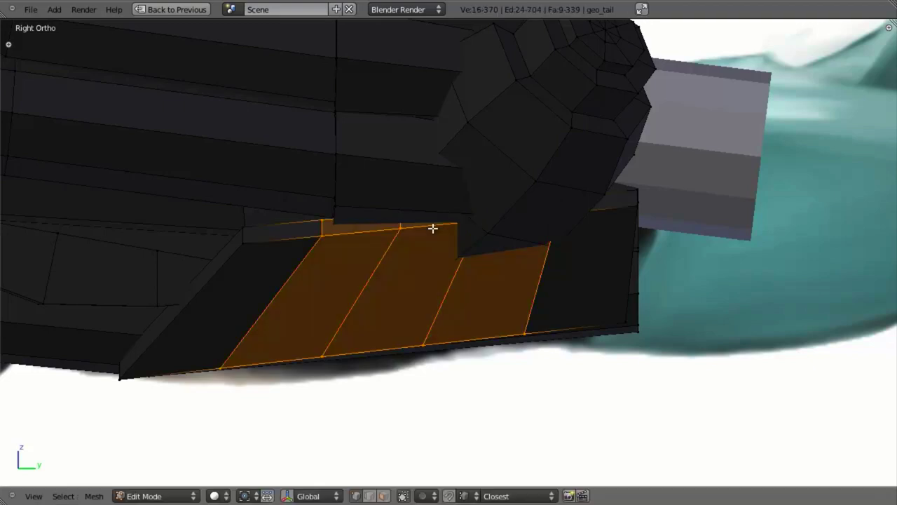
Step: Lower the top-edge vertices of the two rearmost new cuts along Z to form a dip below the round cap
key(z)
right_click(483, 225)
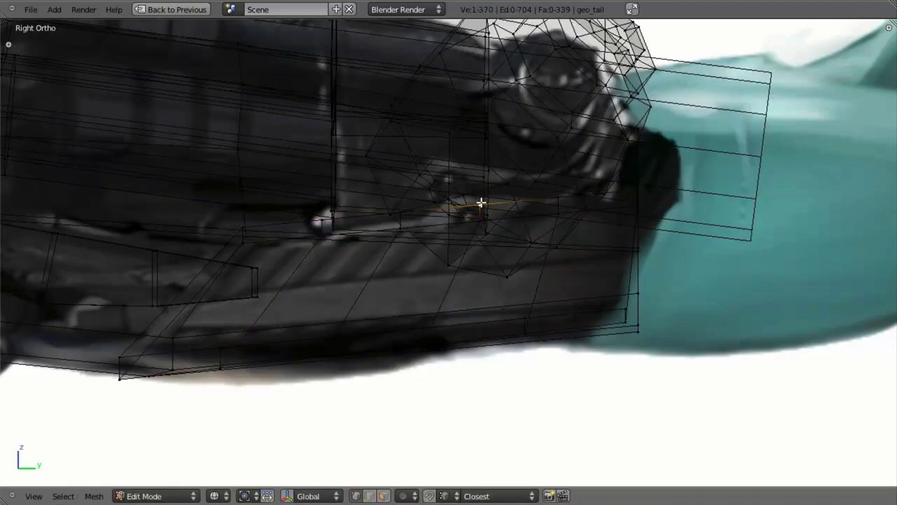
shift+right_click(553, 226)
key(z)
mouse_move(505, 274)
middle_down()
mouse_move(588, 218)
mouse_move(610, 231)
middle_up()
key(g)
key(z)
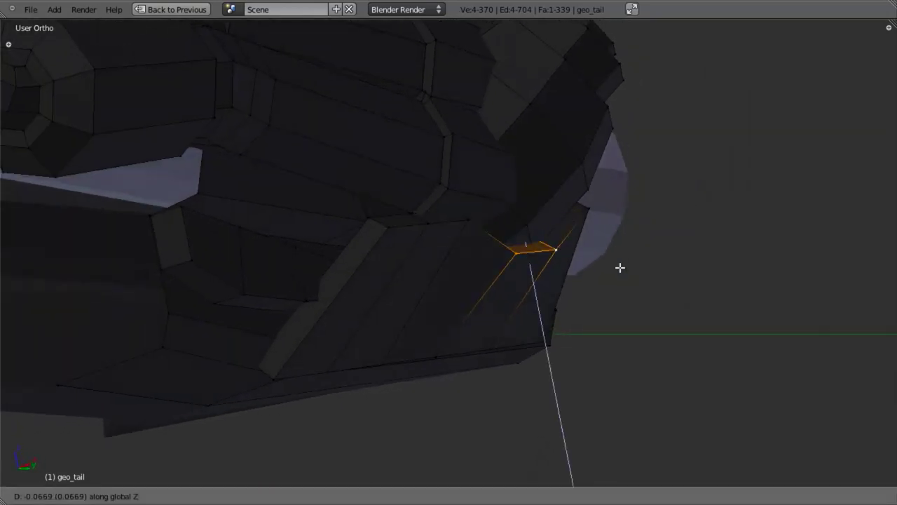
click(620, 288)
mouse_move(620, 289)
middle_down()
mouse_move(474, 254)
mouse_move(583, 272)
mouse_move(646, 248)
mouse_move(412, 291)
mouse_move(400, 279)
middle_up()
key(g)
key(z)
click(439, 245)
Step: Select the top vertex pair of the second cut from the panel's front and lower it along Z
key(z)
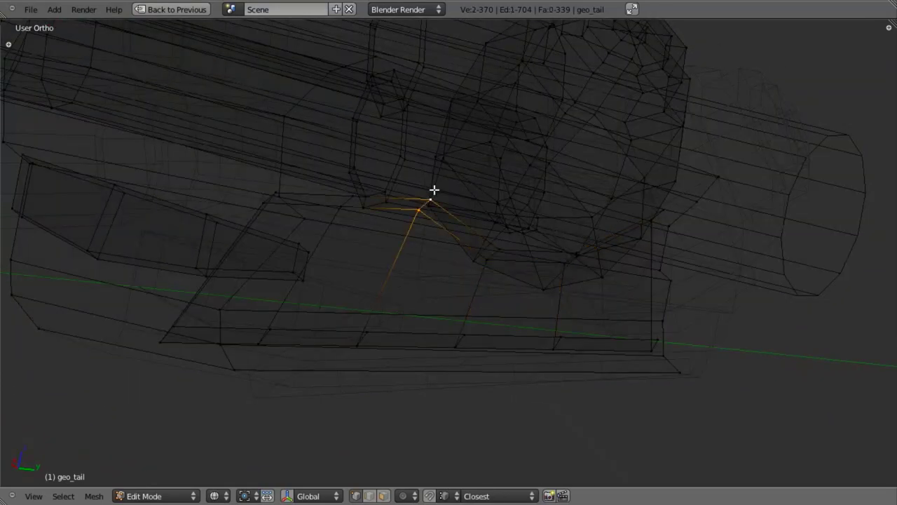
key(z)
key(g)
key(z)
click(440, 289)
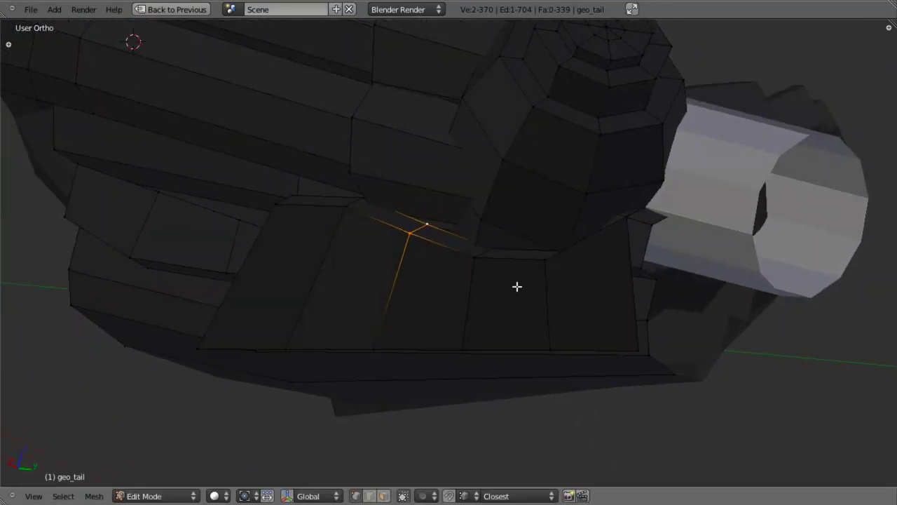
Step: Select the top vertex pair of the panel's foremost cut and lower it slightly along Z
middle_drag(517, 286, 359, 220)
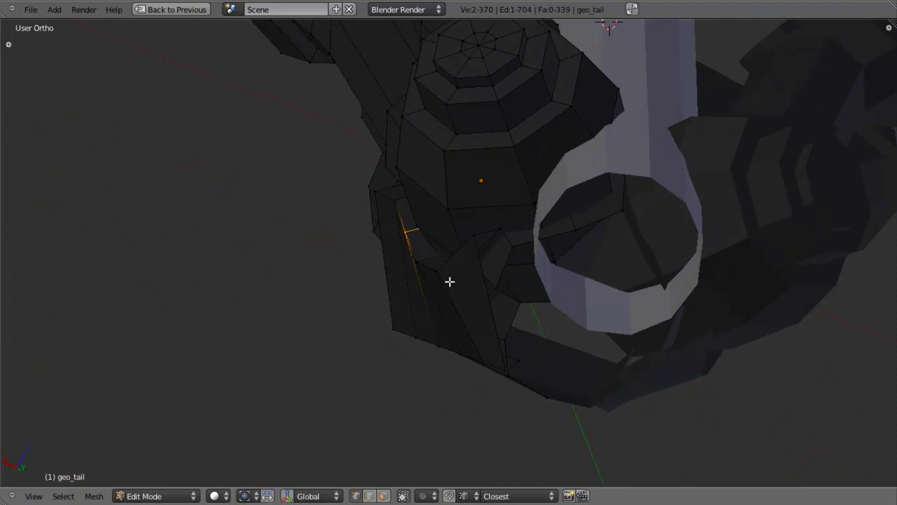
middle_drag(450, 281, 471, 301)
key(z)
shift+right_click(400, 181)
key(z)
key(g)
key(z)
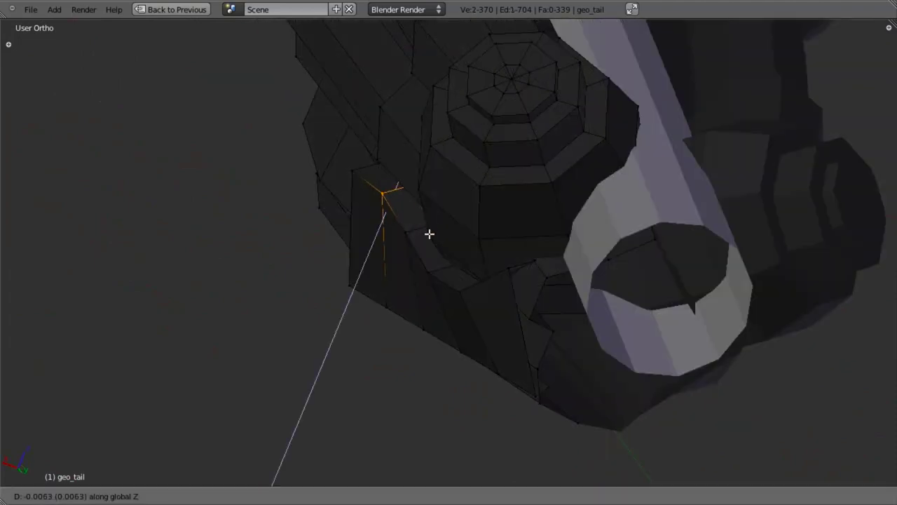
click(428, 241)
Step: Readjust the second cut's top vertex pair along Z to even out the slope into the dip
mouse_move(429, 242)
middle_down()
mouse_move(474, 390)
mouse_move(479, 340)
mouse_move(412, 241)
middle_up()
key(z)
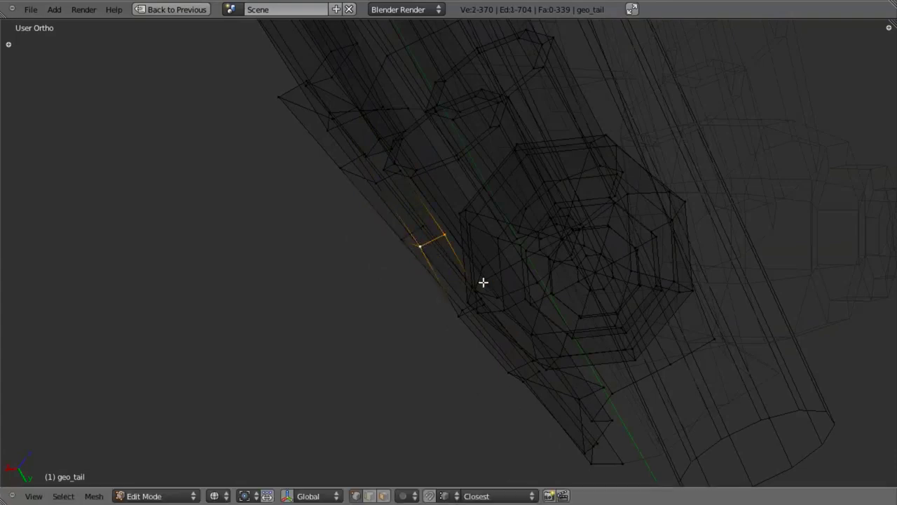
key(z)
key(g)
key(z)
click(506, 290)
Step: Select the outer vertices at the side panel's rear end and move them forward along Y
middle_drag(507, 289, 437, 239)
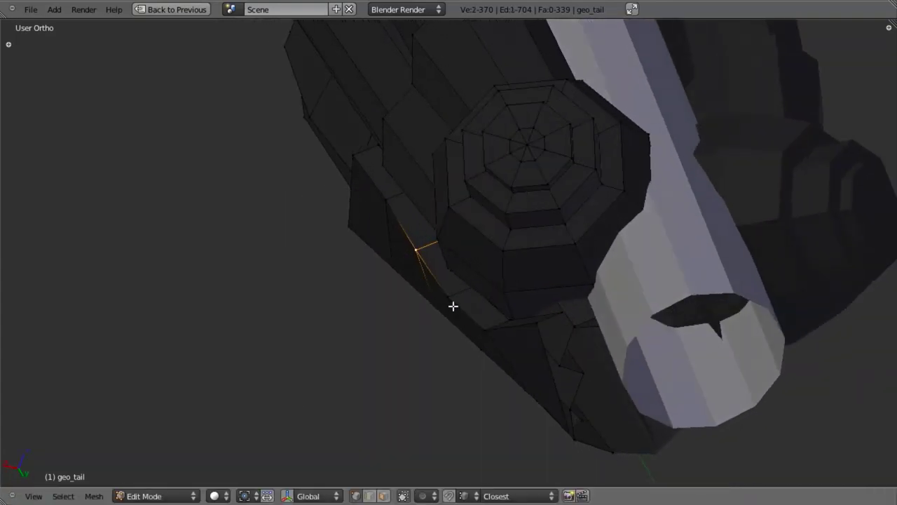
middle_drag(310, 406, 539, 367)
key(KP_3)
scroll(589, 241, up, 3)
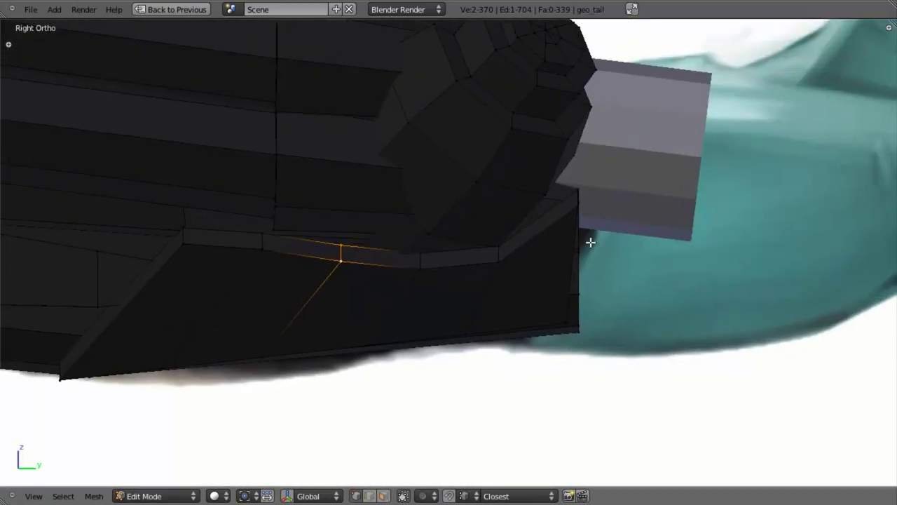
key(z)
right_click(628, 171)
key(z)
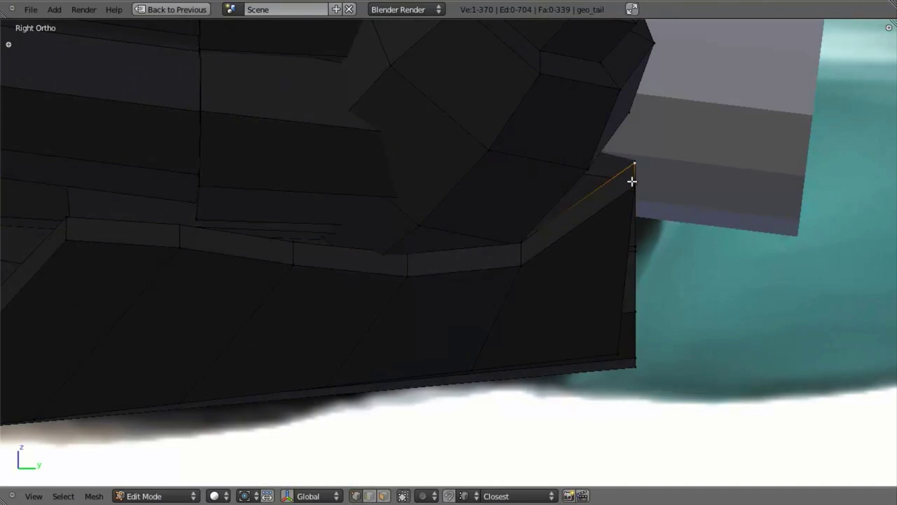
key(g)
key(y)
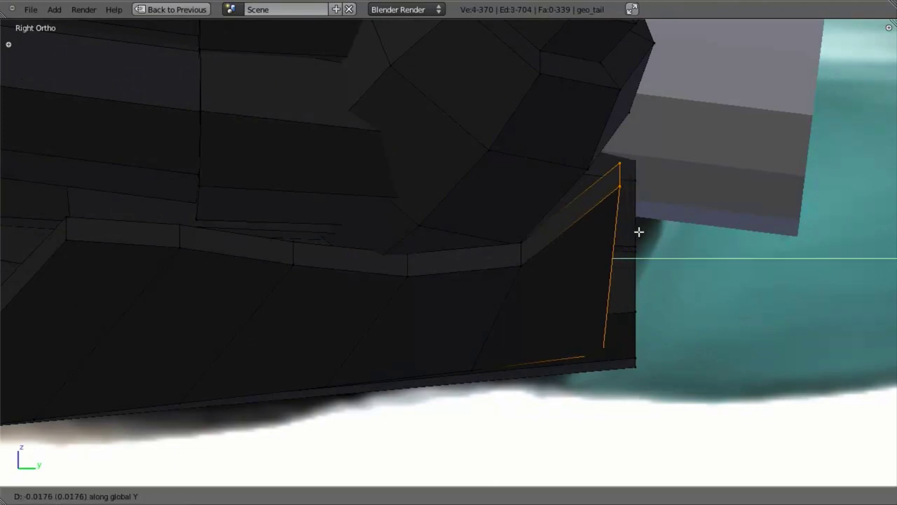
click(621, 234)
Step: Shift the side panel's selected rear-end vertices sideways along X
middle_drag(621, 233, 362, 121)
key(z)
key(g)
key(x)
click(590, 330)
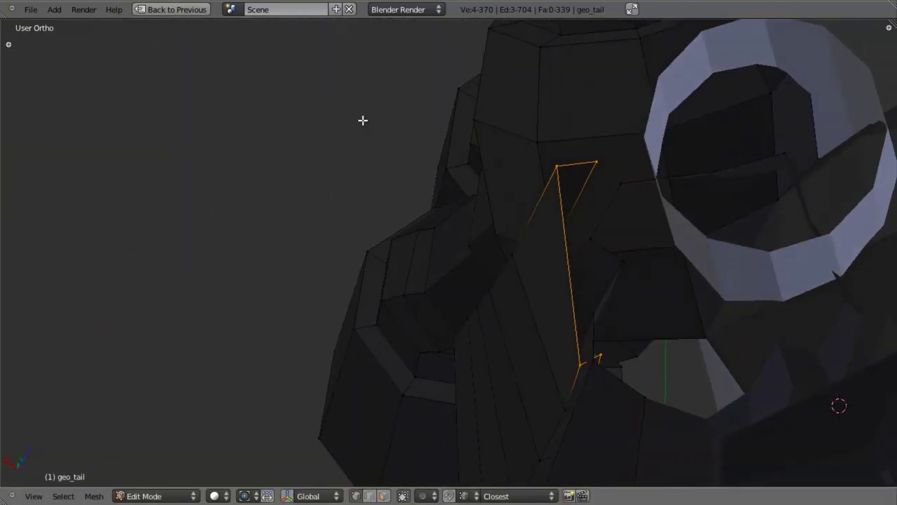
Step: Deselect everything and review the whole tail section in object mode, ending in the right side view over the reference
middle_drag(379, 159, 506, 314)
key(a)
key(Tab)
scroll(439, 260, down, 5)
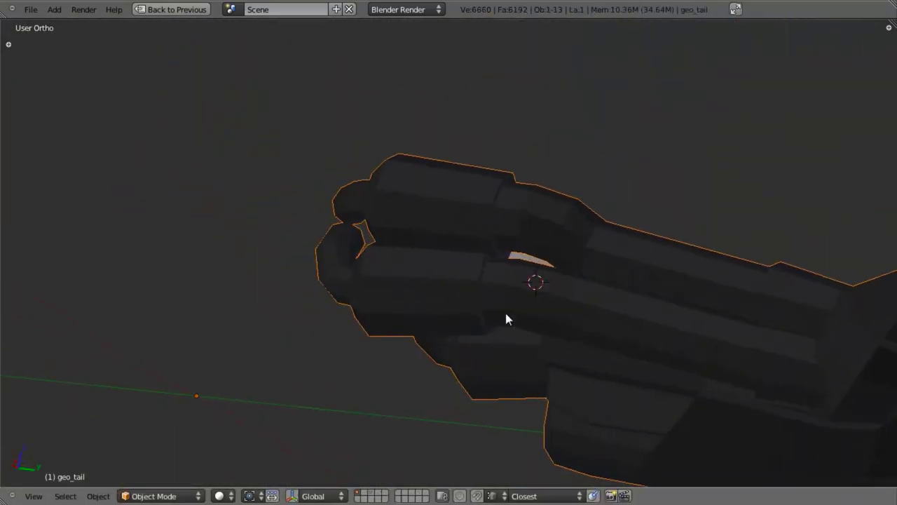
scroll(504, 310, down, 5)
key(a)
shift+middle_drag(624, 336, 474, 274)
middle_drag(475, 274, 567, 250)
key(KP_3)
shift+middle_drag(537, 361, 534, 287)
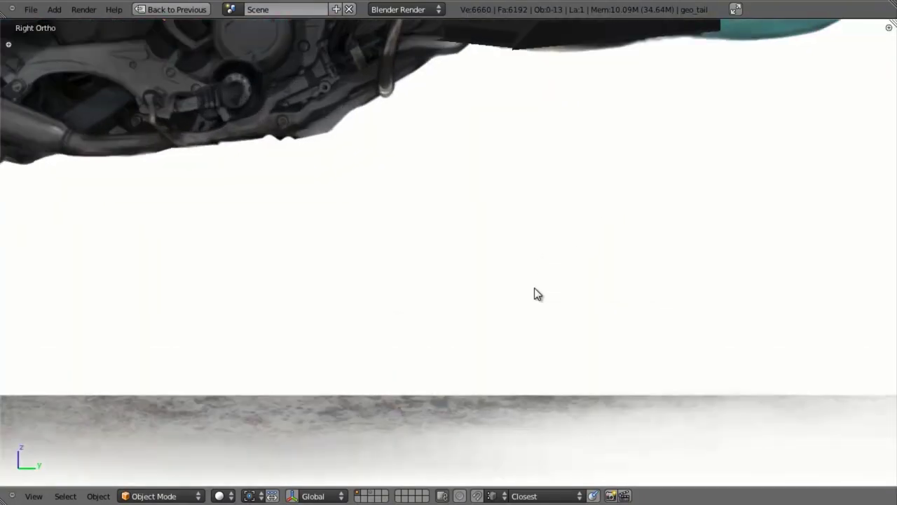
Step: Temporarily hide the tail meshes to examine the reference painting beneath them, and unhide everything again
shift+middle_drag(172, 66, 215, 295)
shift+middle_drag(558, 243, 341, 260)
scroll(492, 251, up, 2)
right_click(550, 223)
key(h)
scroll(549, 223, down, 2)
key(z)
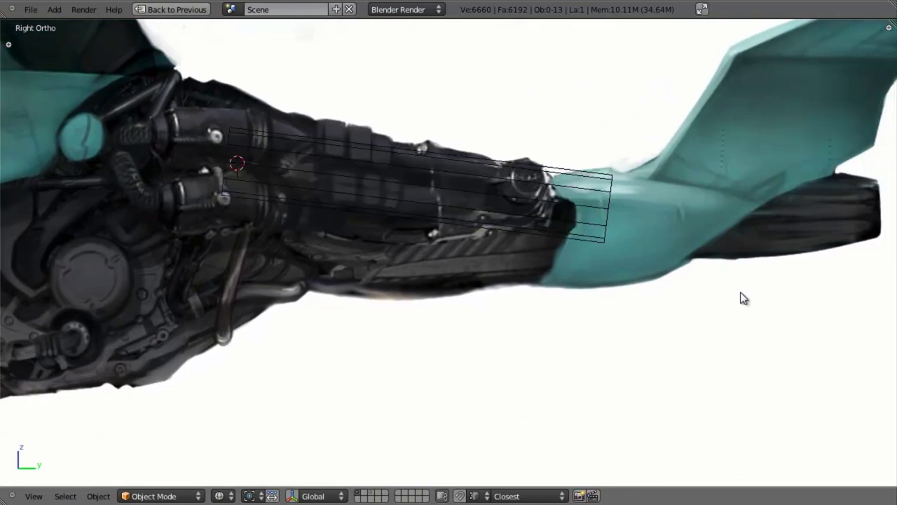
scroll(740, 291, up, 1)
mouse_move(617, 262)
shift+middle_down()
mouse_move(550, 262)
mouse_move(516, 284)
shift+middle_up()
key(z)
key(alt+h)
key(z)
key(a)
Step: Open the teal tail shell for editing and move the top centre vertex of its front edge forward along Y
right_click(604, 250)
key(z)
scroll(515, 284, up, 3)
key(Tab)
key(z)
key(a)
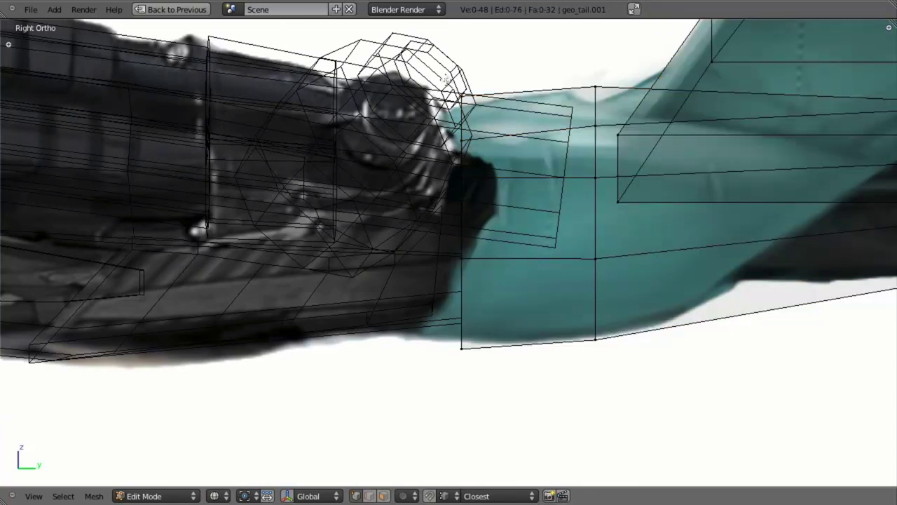
drag(487, 118, 488, 119)
shift+middle_drag(432, 85, 471, 191)
key(z)
key(z)
key(z)
key(g)
key(y)
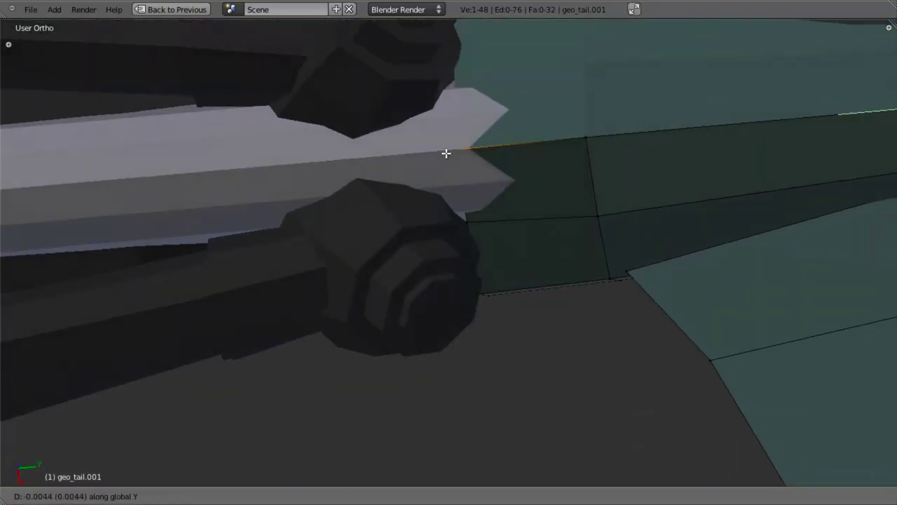
click(335, 157)
Step: Select the teal shell's bottom front vertices in the right side view and move them forward to match the painted slanted edge
key(KP_3)
key(z)
scroll(465, 333, down, 3)
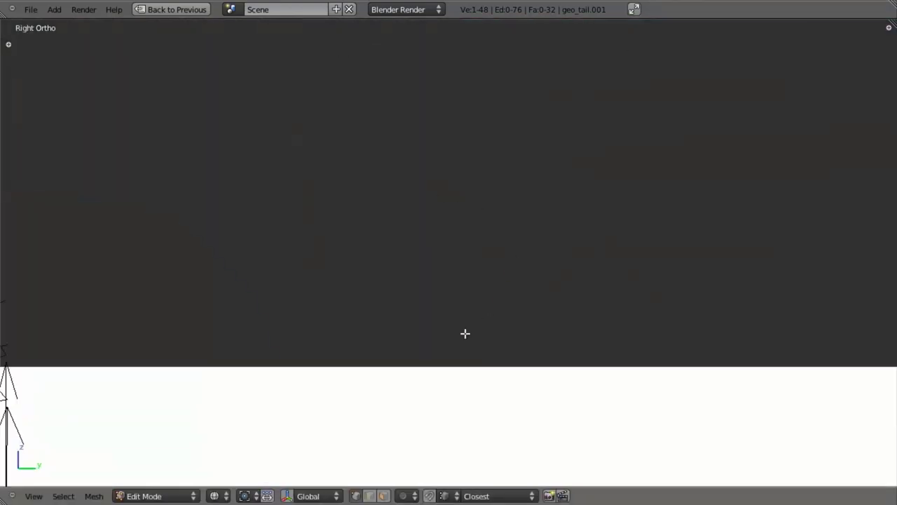
shift+middle_drag(465, 332, 467, 131)
scroll(458, 185, down, 3)
shift+middle_drag(430, 242, 377, 47)
scroll(456, 274, up, 3)
shift+middle_drag(452, 270, 616, 33)
scroll(397, 165, up, 3)
key(a)
key(b)
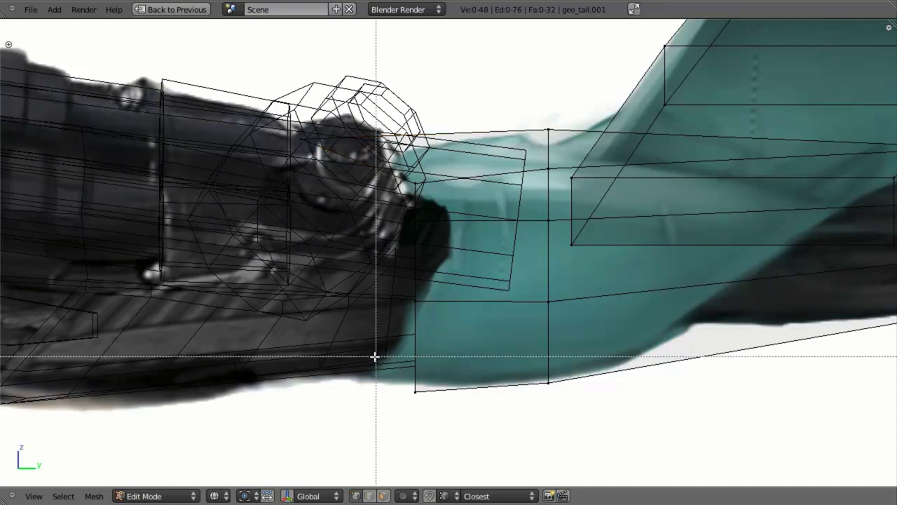
drag(442, 419, 441, 419)
key(g)
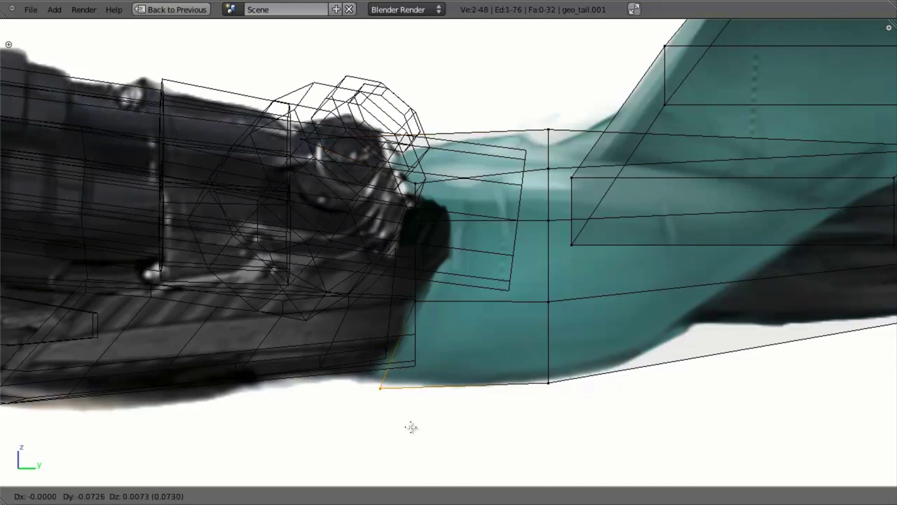
click(394, 430)
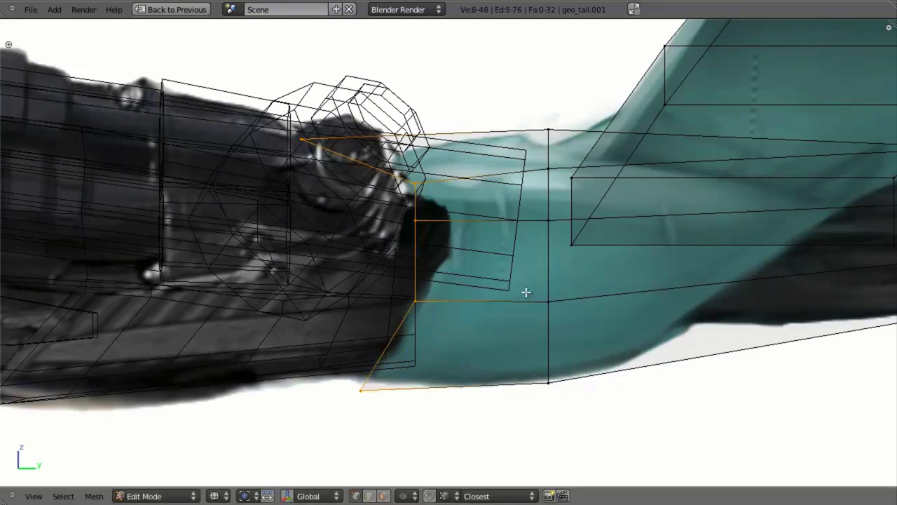
Step: Scale up the shell's front edge loop and extrude it into a narrow lip, scaled inward and moved forward along Y
key(s)
click(547, 311)
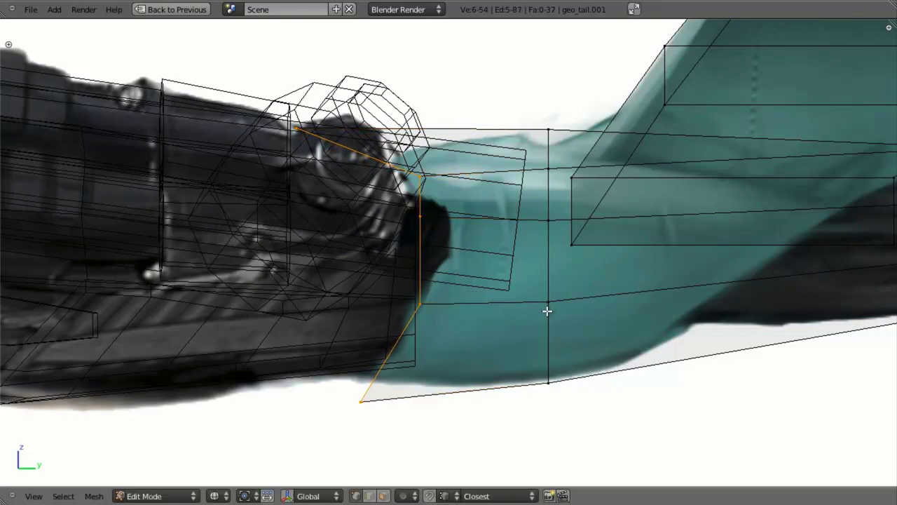
key(s)
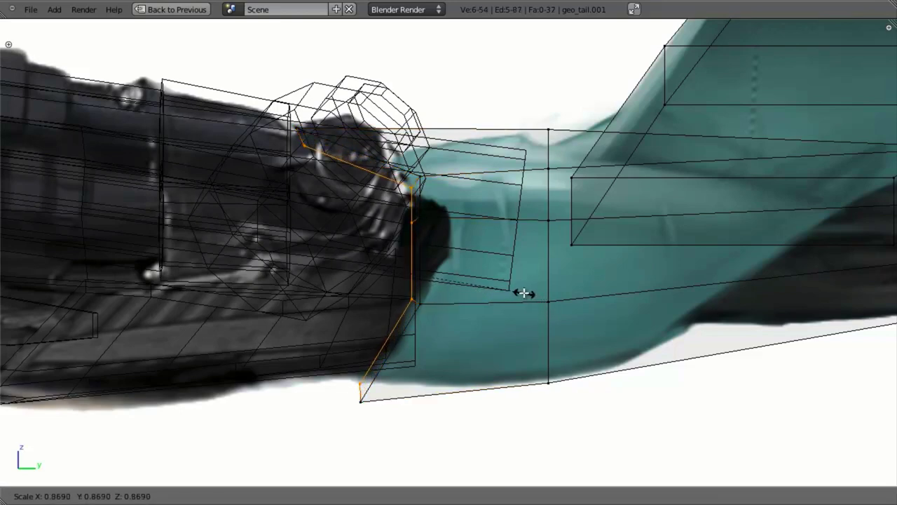
click(524, 293)
key(g)
key(y)
click(514, 288)
key(z)
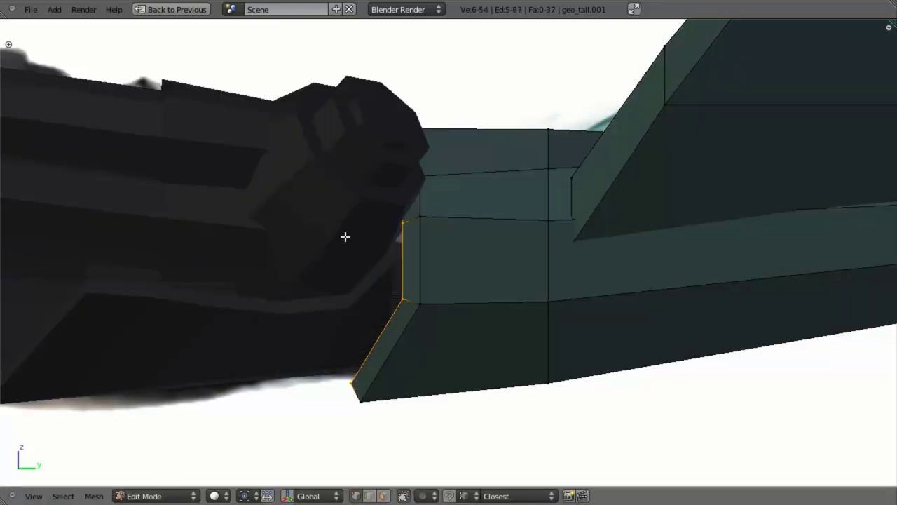
mouse_move(344, 236)
middle_down()
mouse_move(418, 362)
mouse_move(459, 366)
mouse_move(445, 240)
middle_up()
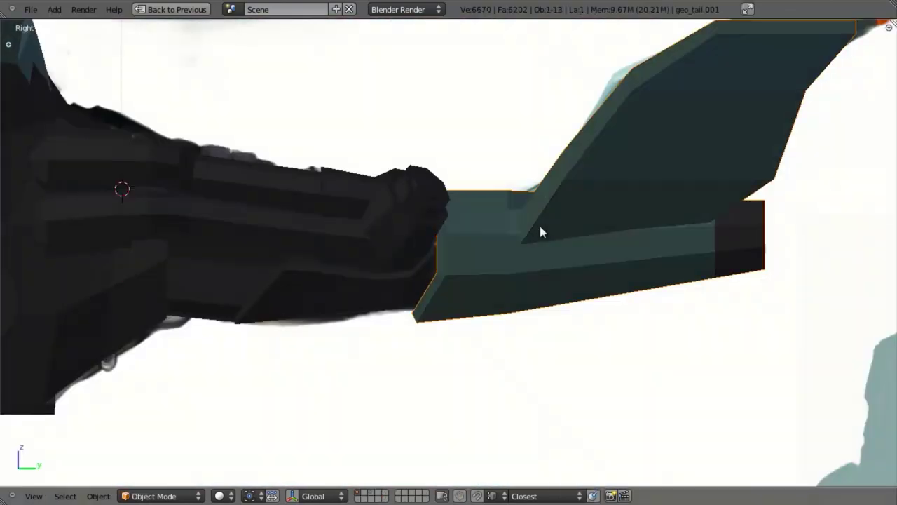
Step: In the dark tail mesh, select the rear exhaust sections with their round caps and the complete linked side panels
key(z)
right_click(540, 232)
key(Tab)
scroll(405, 219, up, 3)
key(a)
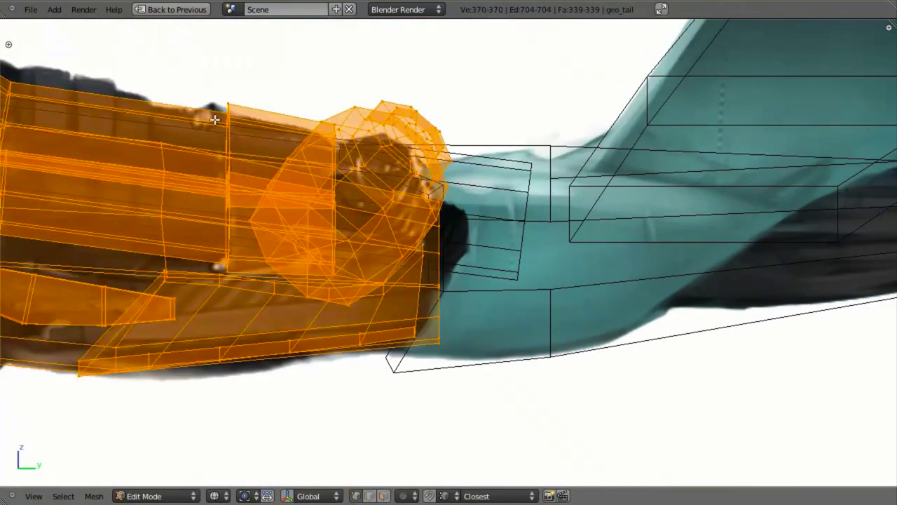
key(a)
key(b)
drag(137, 32, 641, 470)
key(KP_3)
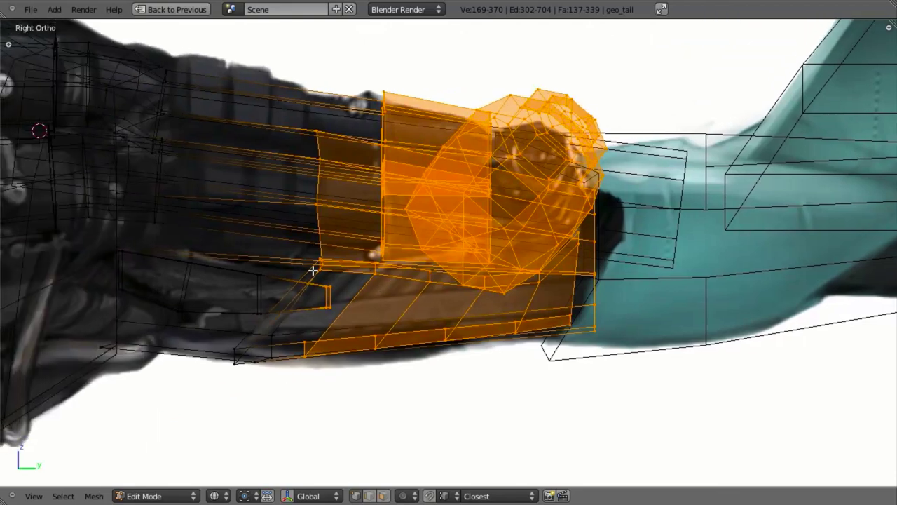
key(b)
drag(220, 231, 264, 321)
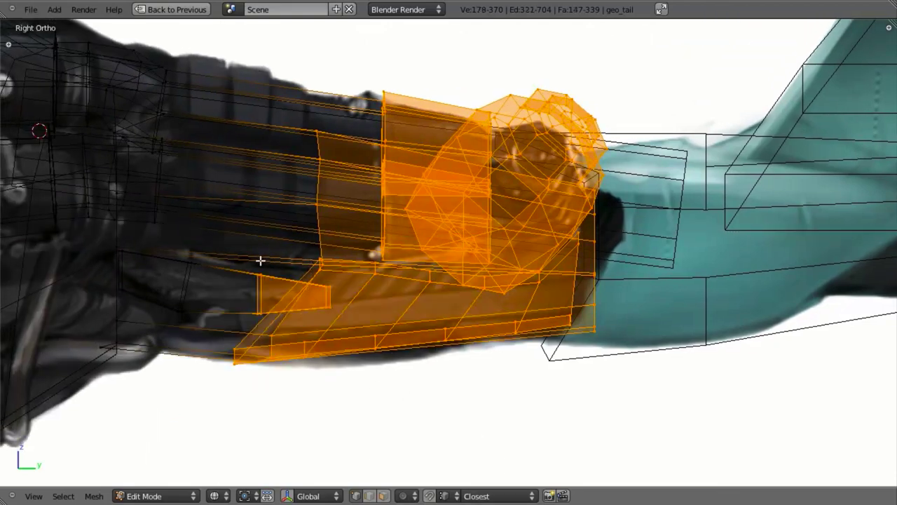
key(l)
Step: Lower the selected exhaust ends, caps and side panels slightly along Z to fit the reference, and deselect everything
scroll(474, 264, down, 2)
key(z)
scroll(518, 254, up, 2)
key(g)
key(z)
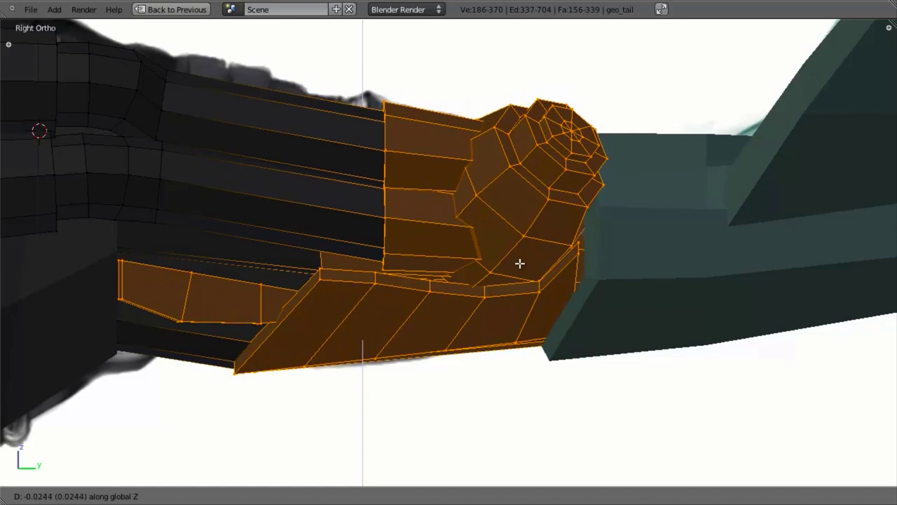
click(519, 263)
key(z)
key(g)
key(z)
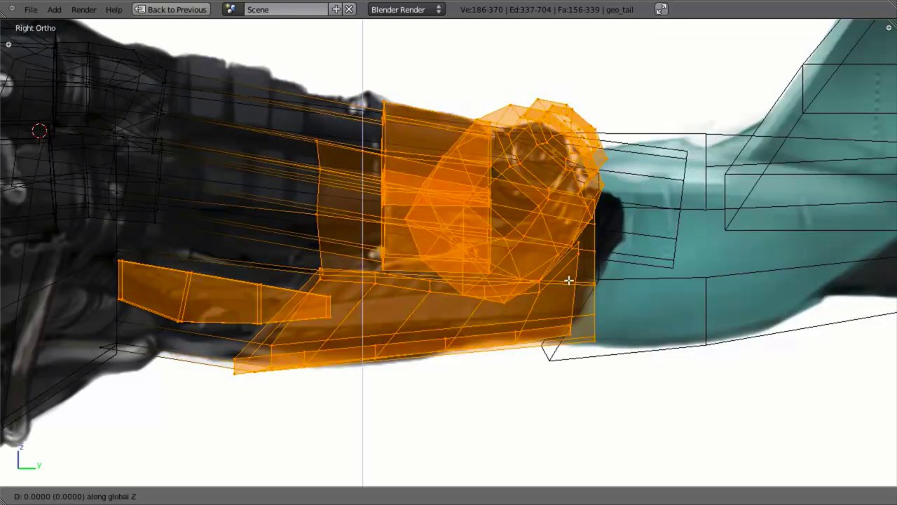
click(567, 278)
key(z)
scroll(566, 278, down, 3)
mouse_move(365, 235)
middle_down()
mouse_move(339, 192)
mouse_move(499, 231)
mouse_move(573, 214)
middle_up()
key(a)
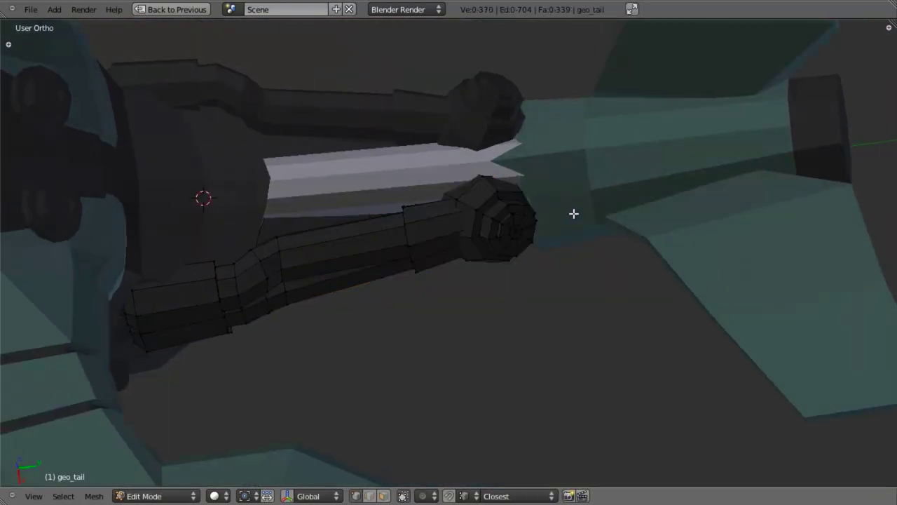
Step: Select the pale central tube between the exhausts and open its mesh for editing in the top view
key(Tab)
right_click(552, 173)
scroll(556, 173, up, 2)
key(Tab)
key(Tab)
right_click(412, 129)
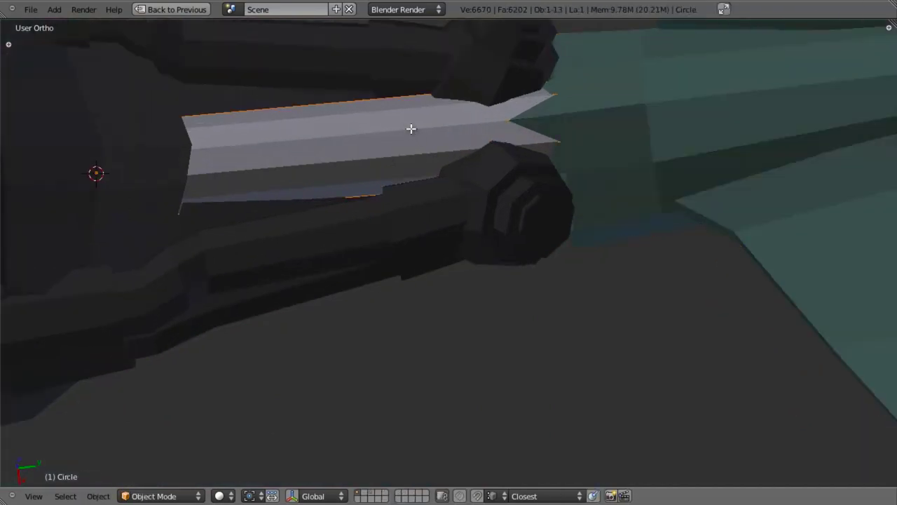
key(Tab)
shift+middle_drag(508, 157, 459, 212)
key(KP_7)
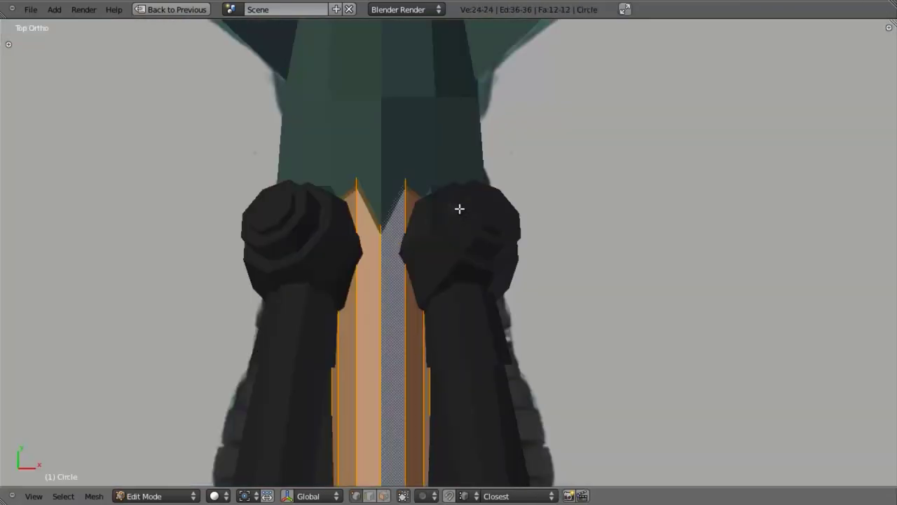
Step: Select only the edge loop at the central tube's rear end
key(z)
scroll(459, 208, down, 5)
scroll(499, 234, up, 4)
key(a)
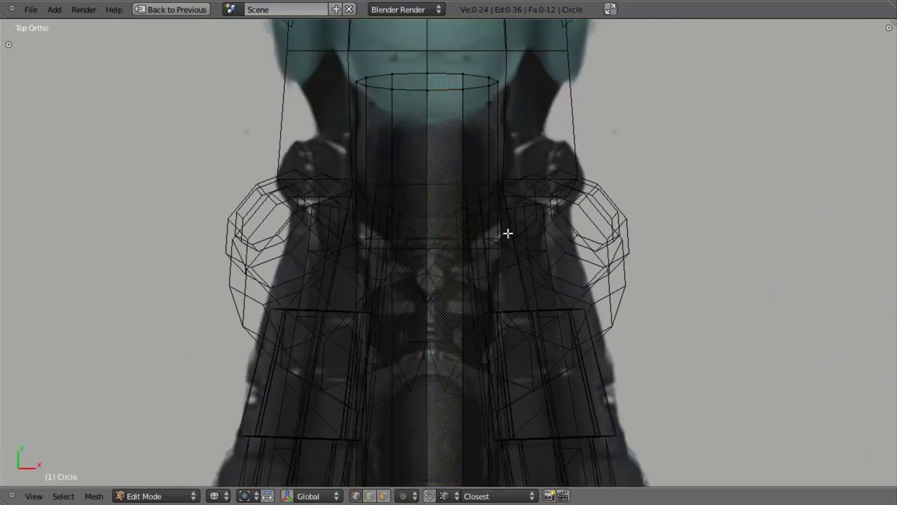
scroll(507, 233, down, 2)
alt+right_click(452, 80)
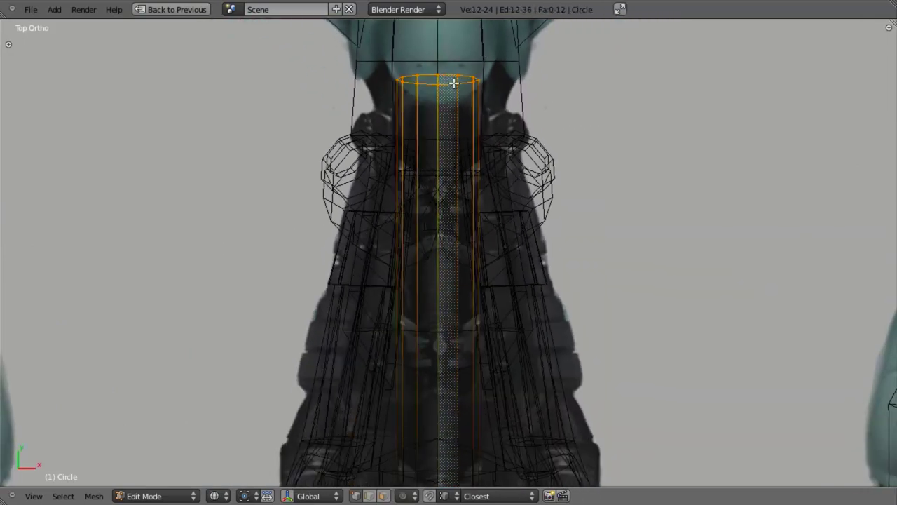
shift+scroll(631, 188, down, 6)
shift+scroll(600, 217, up, 5)
scroll(554, 360, down, 3)
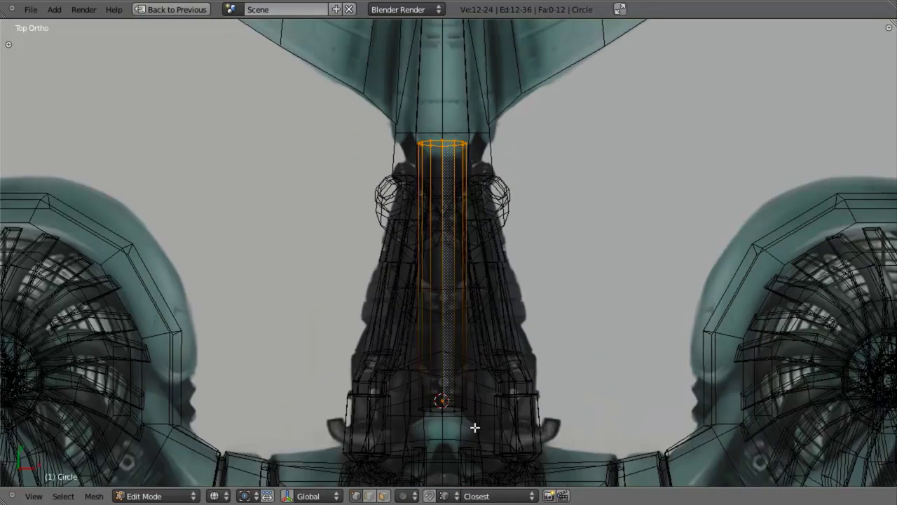
Step: Try to slim the central tube by adding its front end loop to the selection and scaling with the Y axis locked
alt+shift+right_click(443, 403)
scroll(666, 324, up, 2)
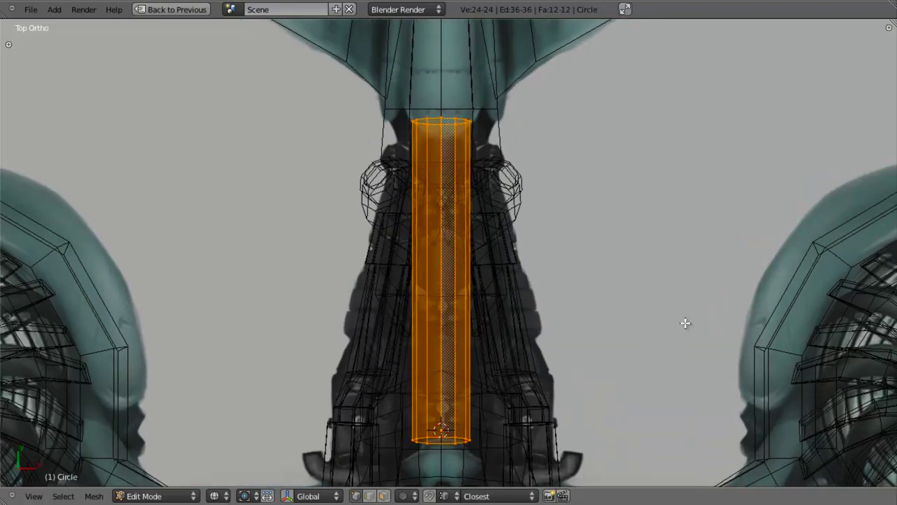
key(s)
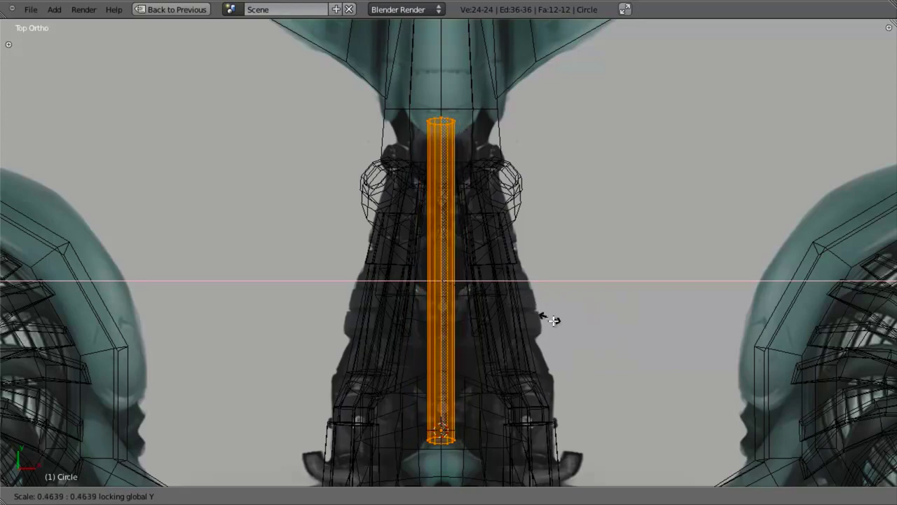
click(584, 346)
scroll(579, 341, up, 7)
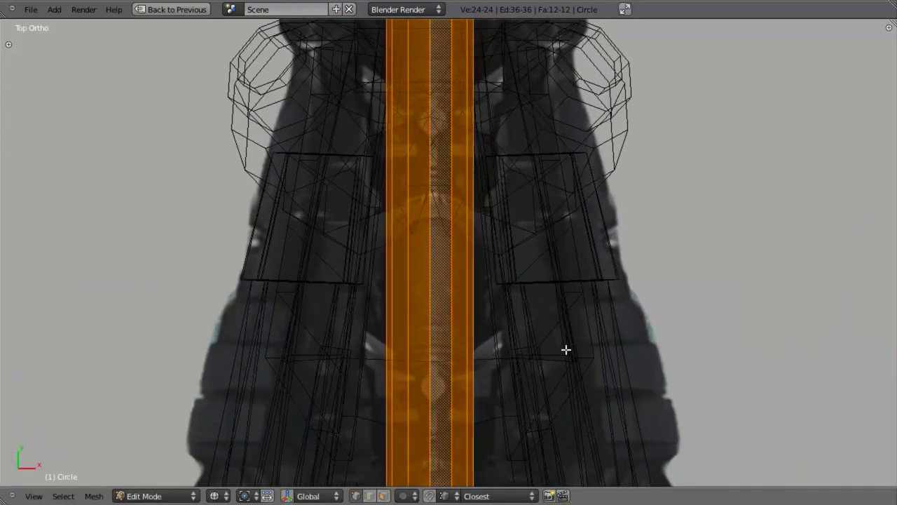
scroll(515, 291, down, 5)
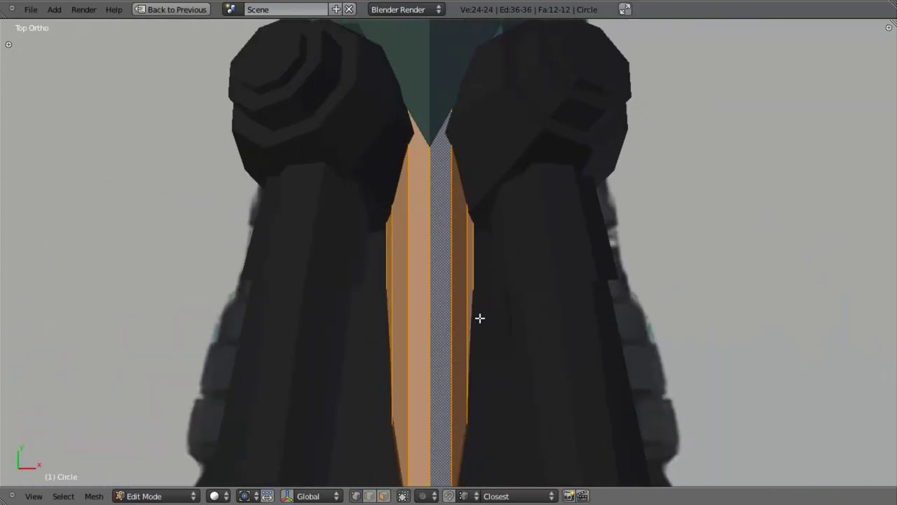
key(s)
key(y)
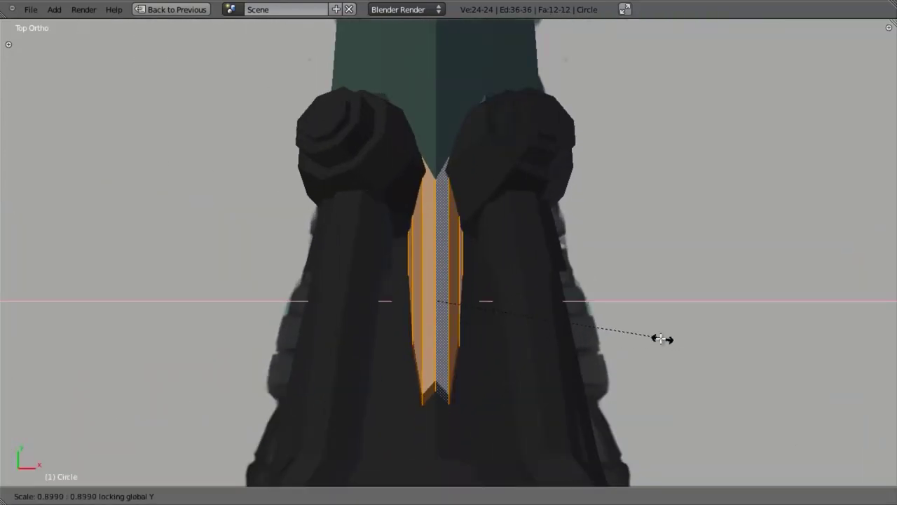
click(645, 334)
Step: Undo the central tube's scaling and the added front loop selection, working from the right side view
key(KP_3)
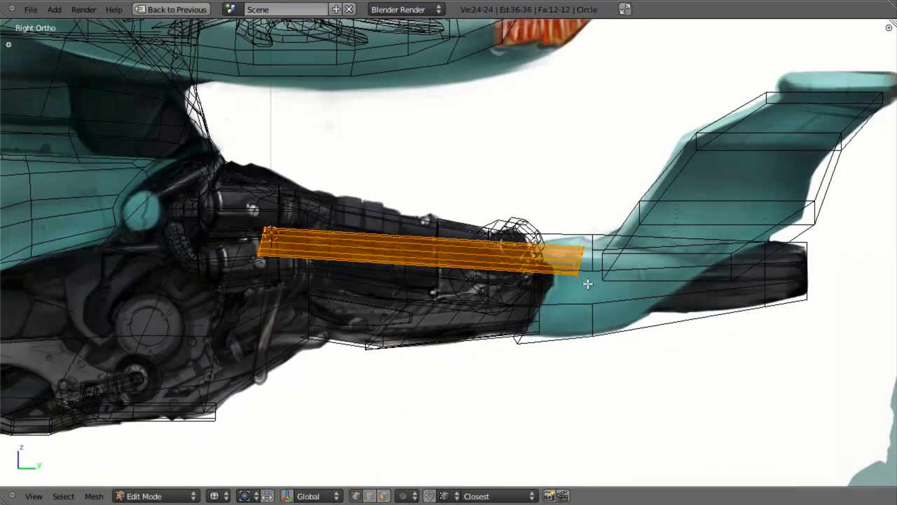
key(ctrl+z)
key(ctrl+z)
key(ctrl+z)
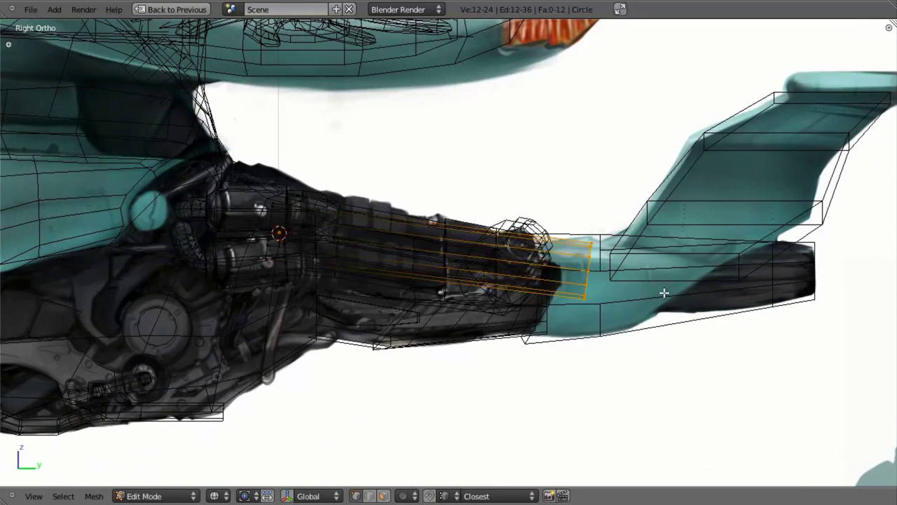
Step: Extend the selection to all linked geometry of the central tube
scroll(684, 315, up, 1)
key(ctrl+l)
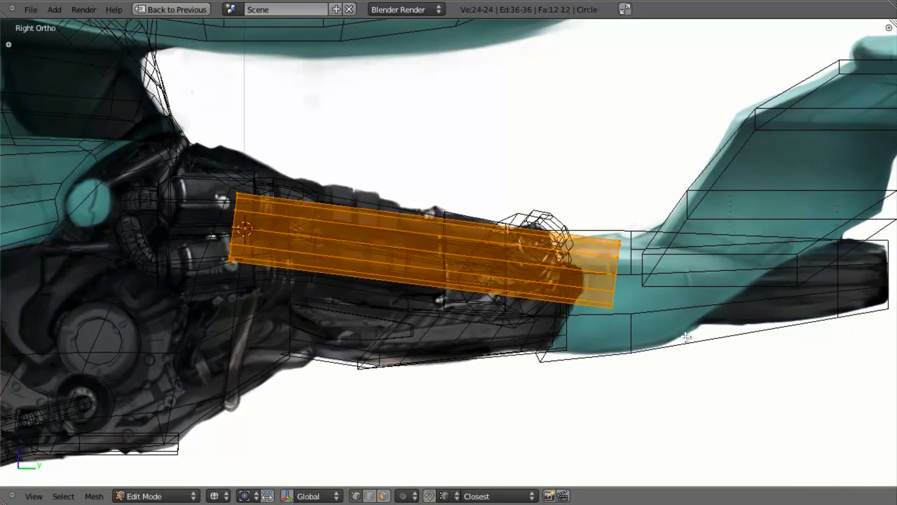
scroll(568, 258, up, 1)
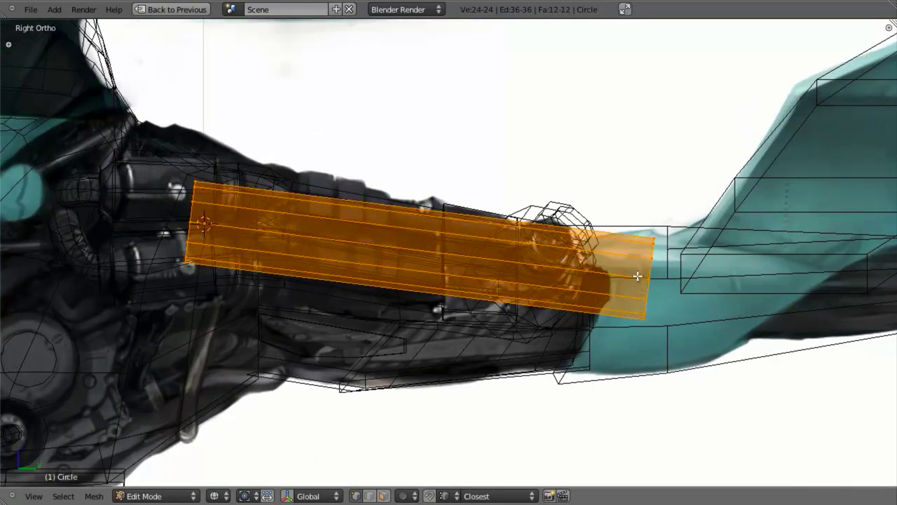
key(alt+s)
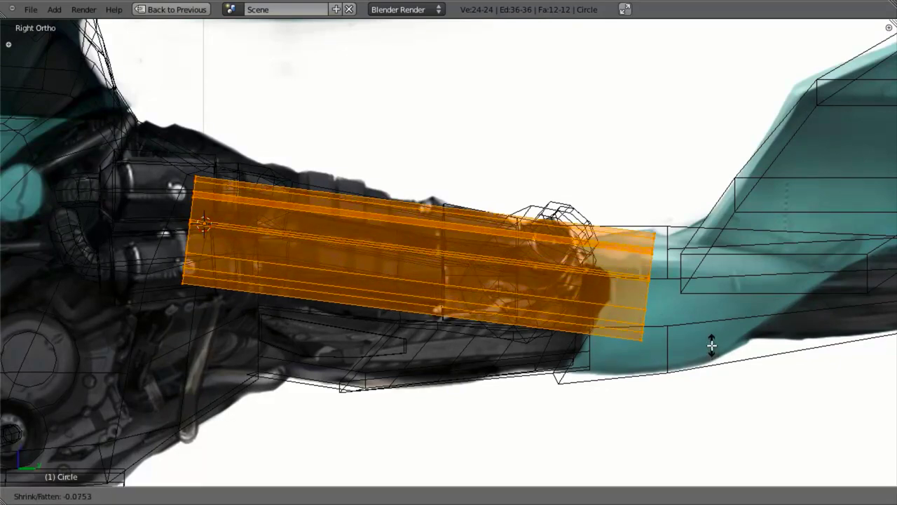
right_click(712, 356)
key(s)
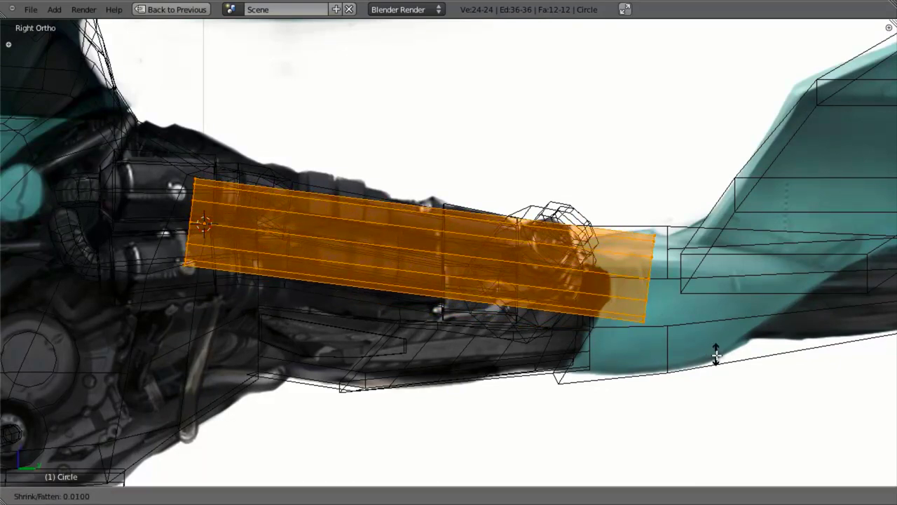
key(Escape)
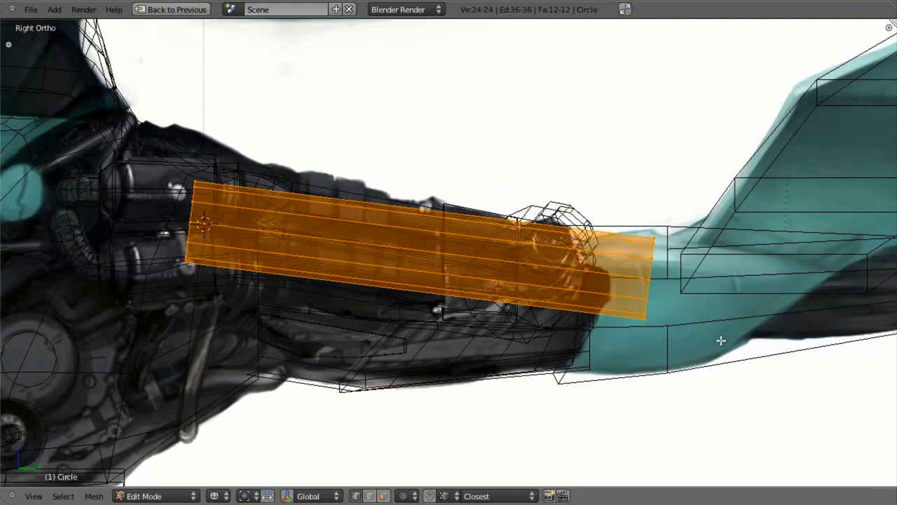
Step: Shrink the whole central tube along its normals by about 0.075 to slim it down
key(alt+s)
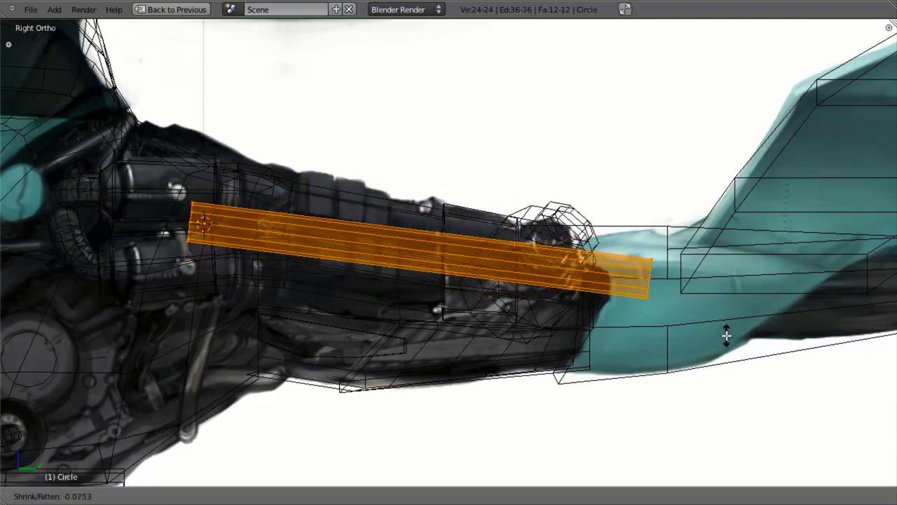
click(727, 335)
key(KP_7)
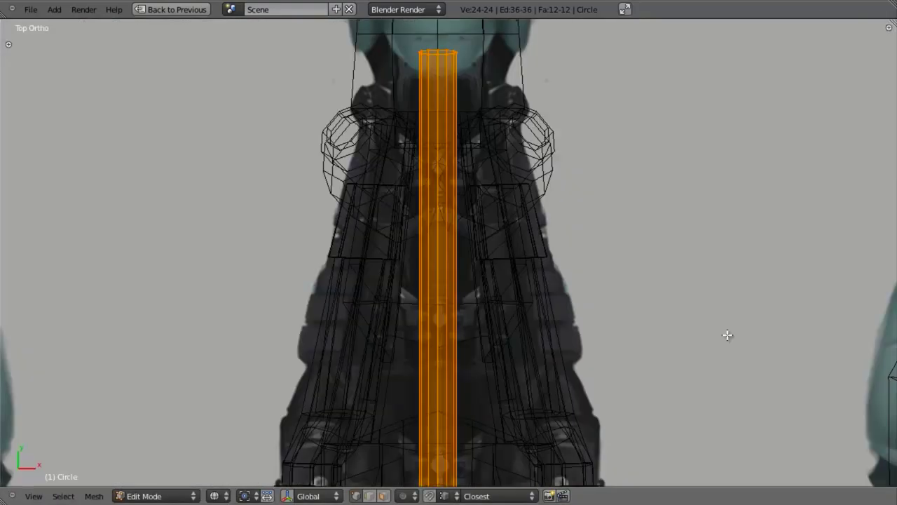
key(z)
key(z)
key(KP_3)
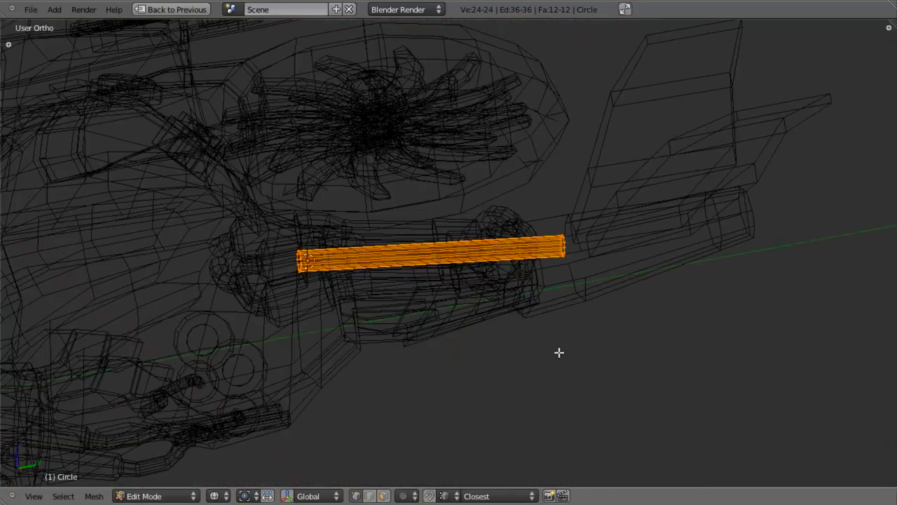
key(z)
mouse_move(494, 238)
middle_down()
mouse_move(454, 290)
mouse_move(394, 268)
mouse_move(429, 239)
mouse_move(559, 240)
mouse_move(498, 245)
mouse_move(537, 250)
middle_up()
scroll(454, 291, up, 2)
Step: Switch editing to geo_tail and insert a centred lengthwise edge loop in the upper panel beside the central tube
key(Tab)
right_click(434, 230)
key(Tab)
key(z)
key(z)
key(ctrl+r)
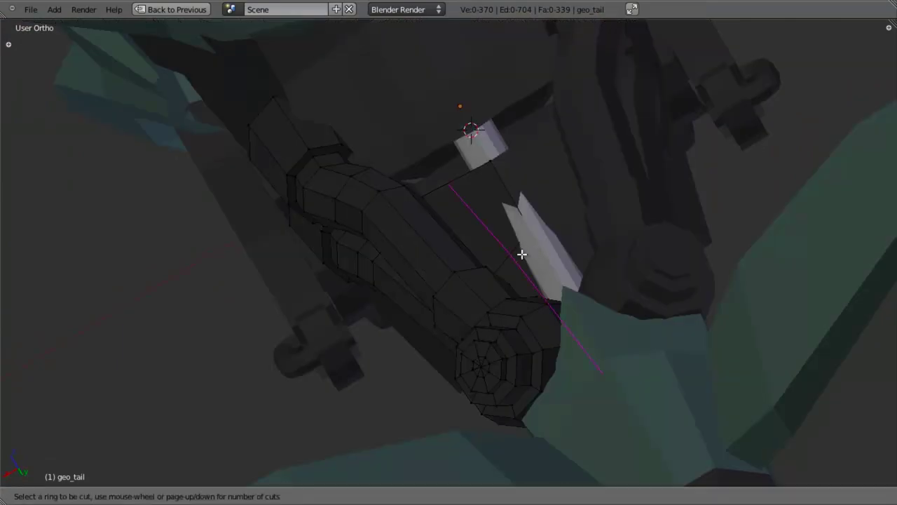
click(521, 254)
right_click(642, 255)
Step: Flatten the new edge loop by scaling it to 0 so that it runs straight and parallel to the central tube
key(z)
key(s)
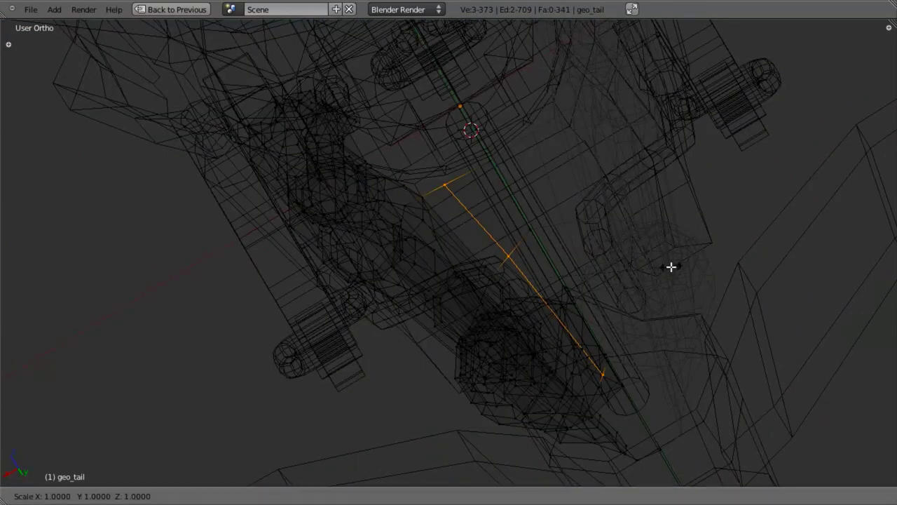
key(y)
key(0)
key(Return)
key(z)
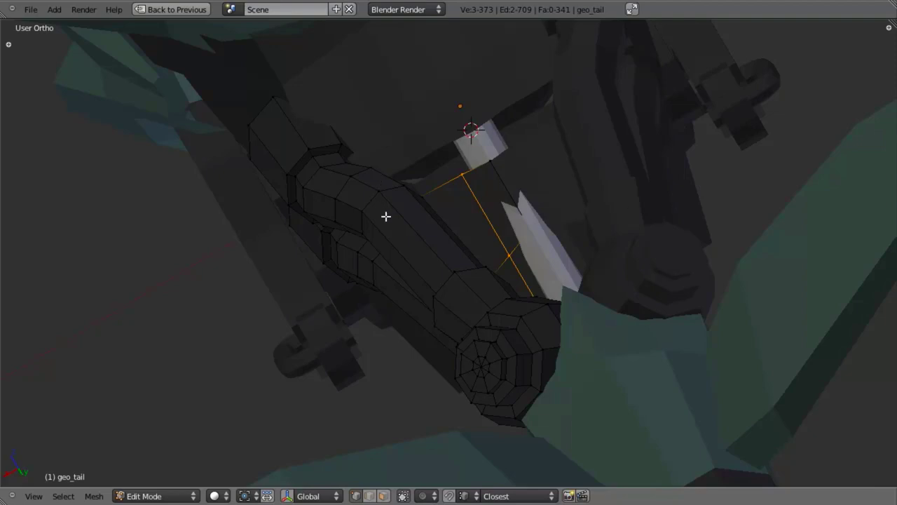
Step: Select all linked exhaust geometry of the tail and hide it to expose the panel underneath
middle_drag(386, 216, 530, 306)
key(Tab)
key(Tab)
key(a)
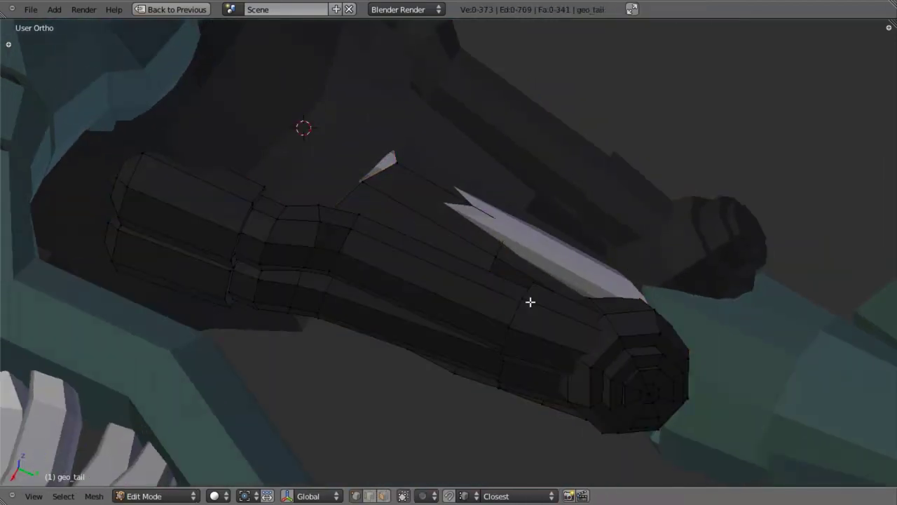
key(l)
key(l)
key(l)
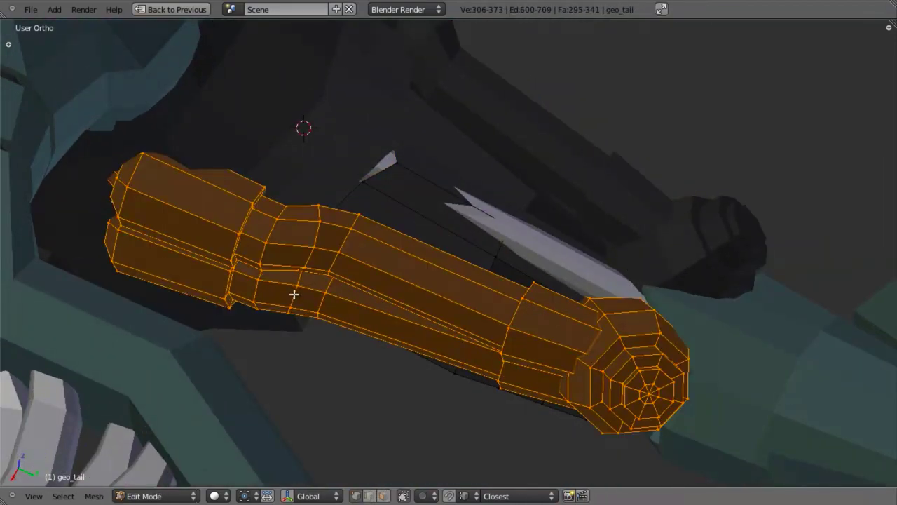
key(h)
middle_drag(539, 374, 497, 299)
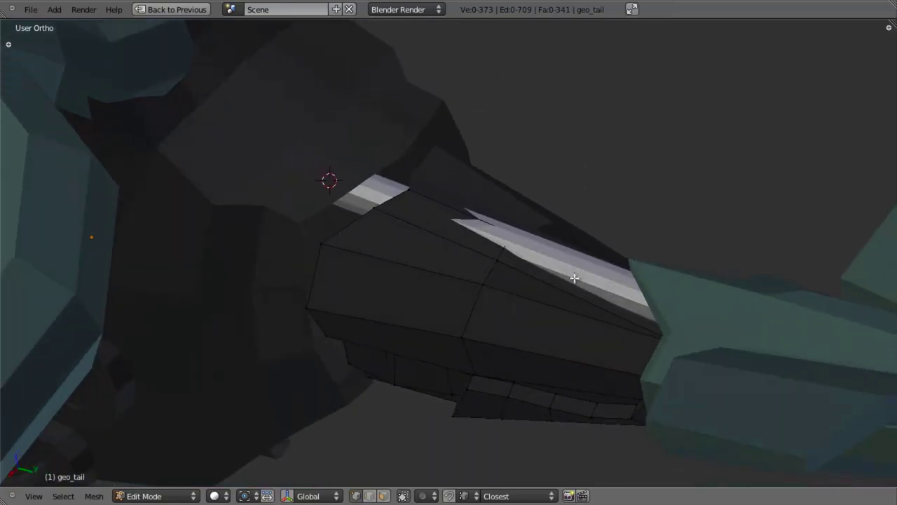
Step: Select the inner strip of two faces beside the central tube and extrude it downward along its normal in the right side view
middle_drag(577, 278, 516, 263)
alt+right_click(485, 221)
key(z)
middle_drag(559, 292, 538, 284)
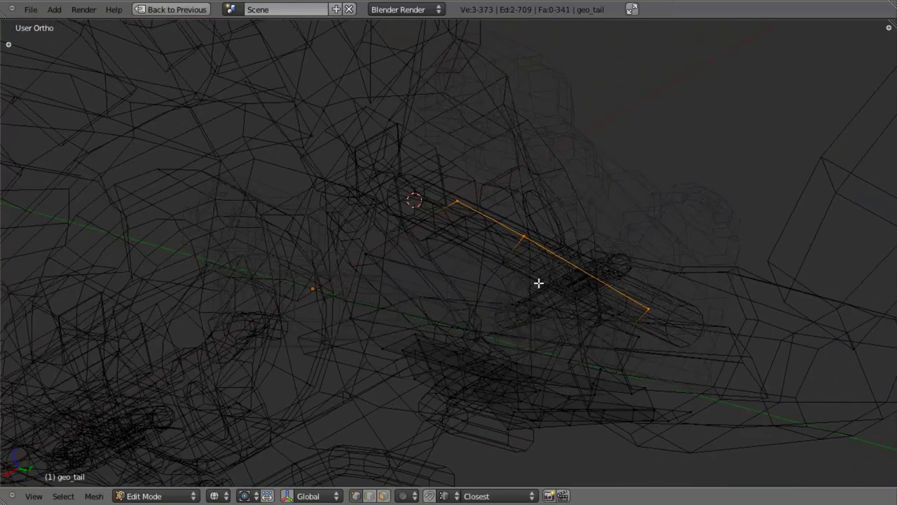
key(z)
alt+shift+right_click(493, 246)
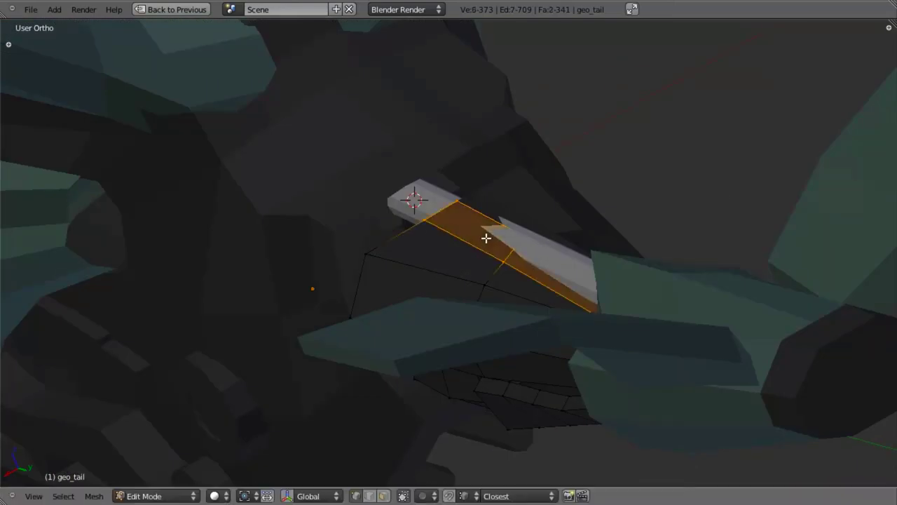
key(z)
middle_drag(526, 288, 490, 290)
key(KP_3)
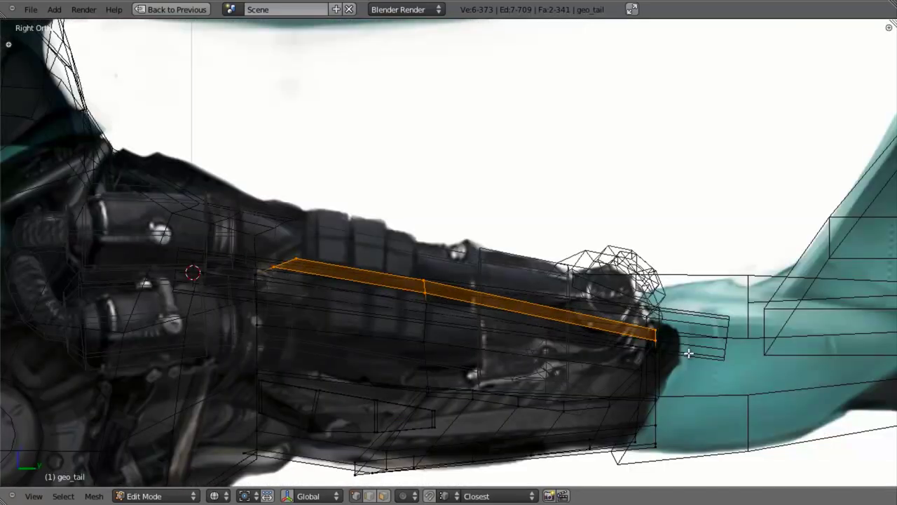
shift+middle_drag(688, 353, 681, 340)
key(g)
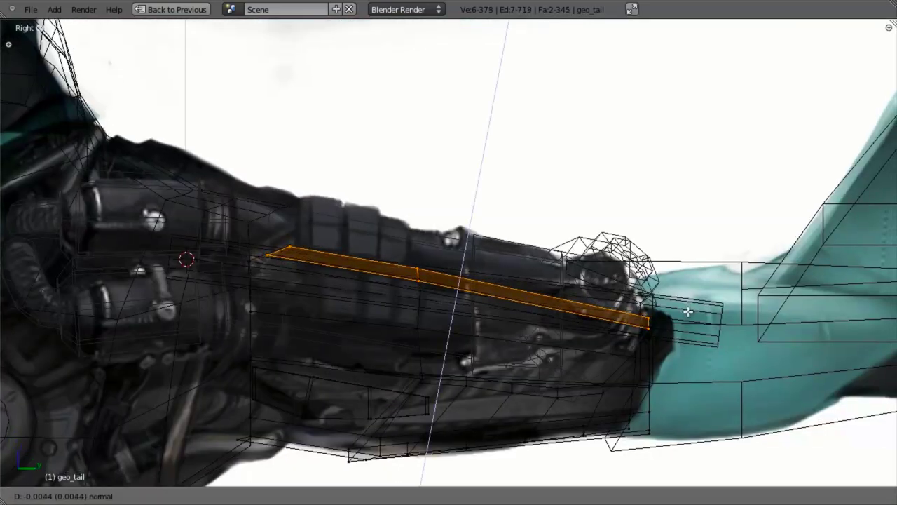
click(673, 335)
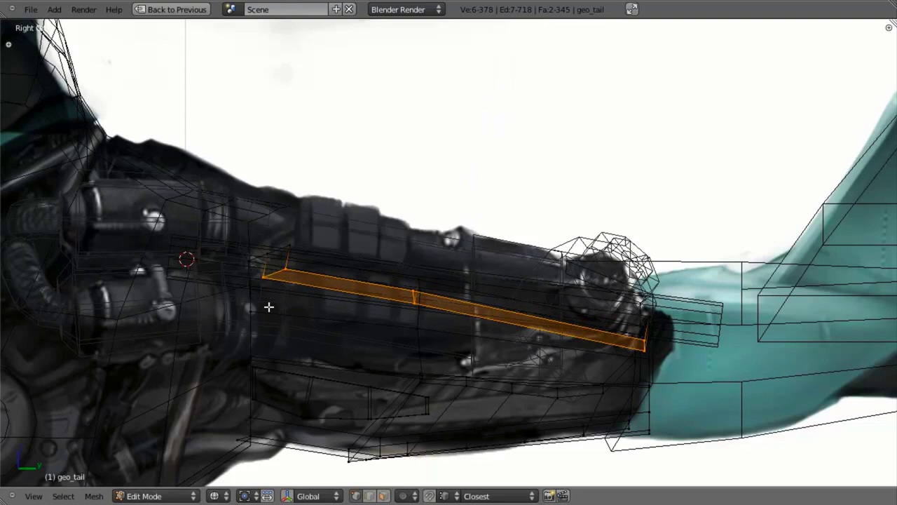
Step: Select the extruded strip's inner edge line and lower it slightly along the Z axis
alt+right_click(317, 274)
key(g)
key(z)
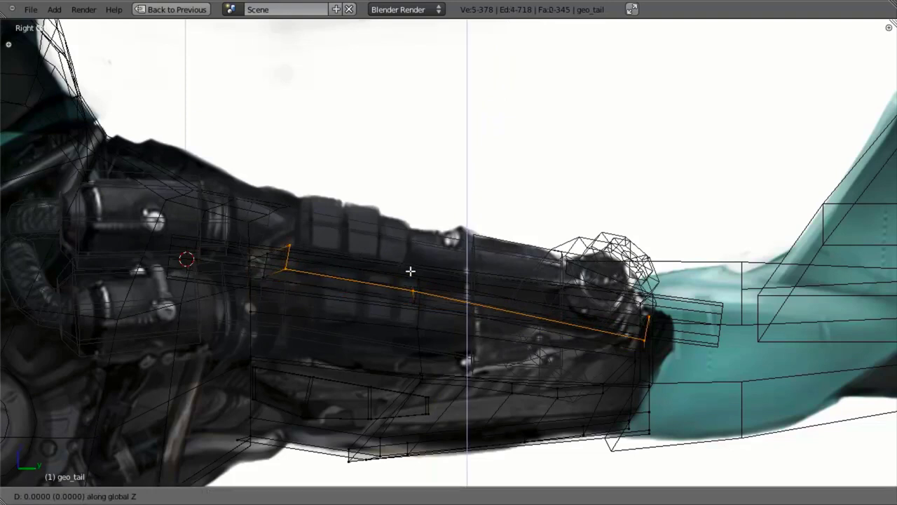
click(409, 284)
Step: Narrow the selection around the lowered strip and delete the unneeded geometry there
key(b)
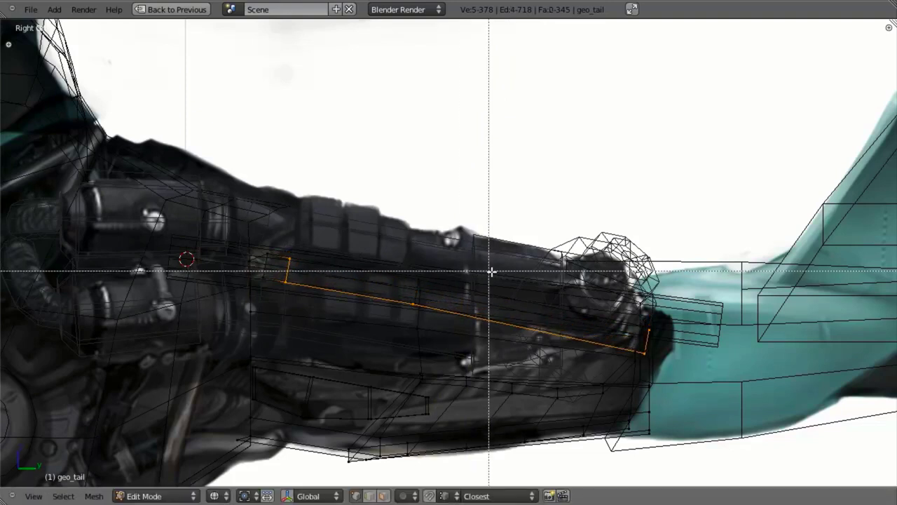
middle_drag(527, 282, 755, 408)
mouse_move(585, 274)
middle_down()
mouse_move(537, 315)
mouse_move(444, 325)
mouse_move(326, 296)
mouse_move(315, 256)
mouse_move(370, 274)
mouse_move(357, 256)
mouse_move(314, 249)
mouse_move(408, 291)
mouse_move(371, 297)
mouse_move(491, 378)
mouse_move(493, 323)
mouse_move(463, 307)
mouse_move(353, 377)
mouse_move(400, 410)
middle_up()
key(z)
key(z)
key(x)
click(314, 249)
key(z)
Step: Switch editing back to the central tube and show it as wireframe from above
key(Tab)
right_click(473, 318)
right_click(472, 308)
key(KP_7)
key(Tab)
key(z)
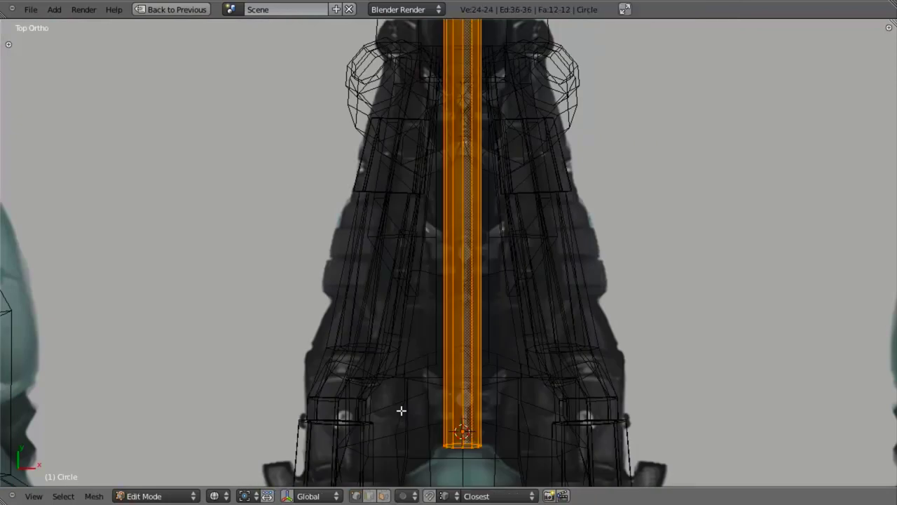
Step: Clear the selection and examine the central tube from above against the reference painting and the surrounding exhausts
scroll(484, 383, up, 3)
key(KP_3)
scroll(557, 346, down, 3)
middle_drag(544, 352, 492, 273)
key(KP_7)
key(a)
scroll(544, 347, up, 2)
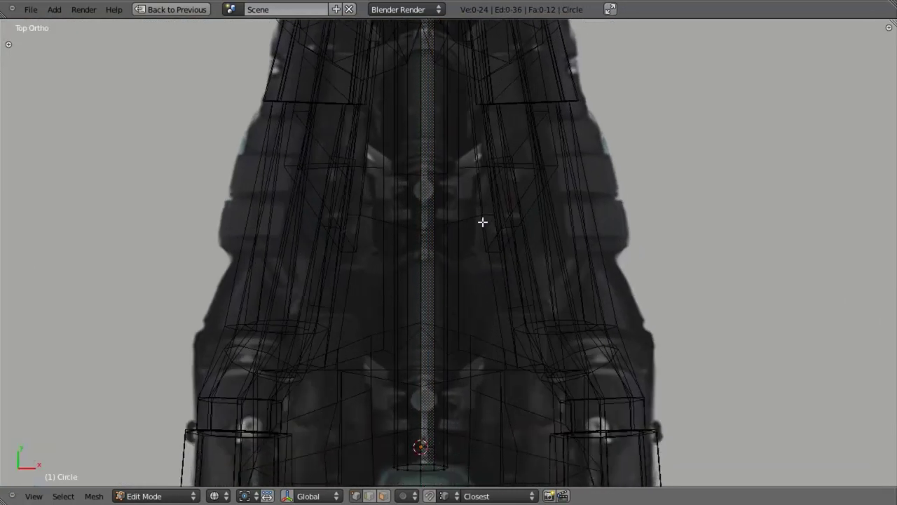
shift+middle_drag(482, 221, 470, 439)
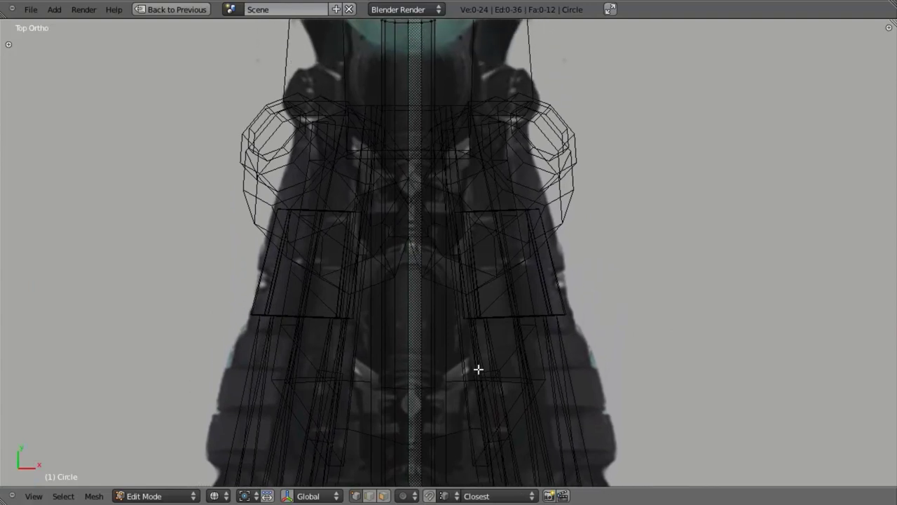
scroll(479, 353, up, 4)
scroll(479, 353, down, 6)
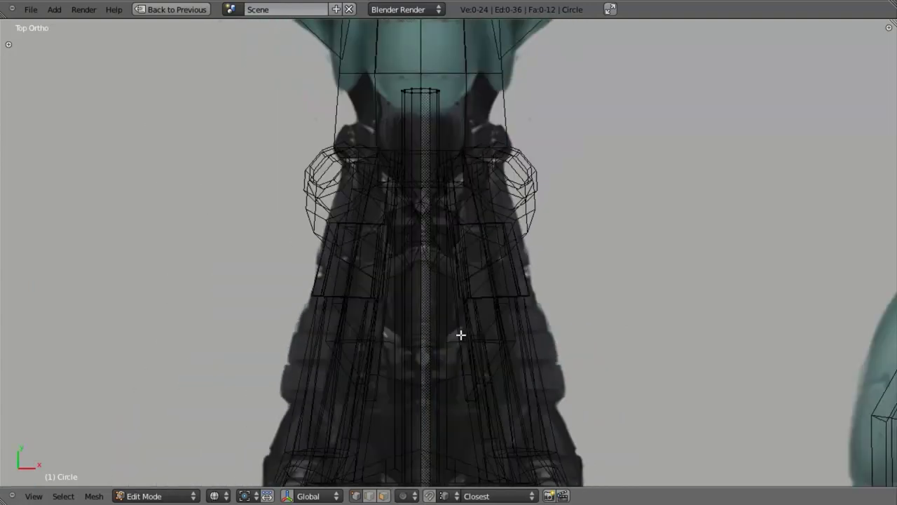
scroll(461, 335, up, 2)
key(z)
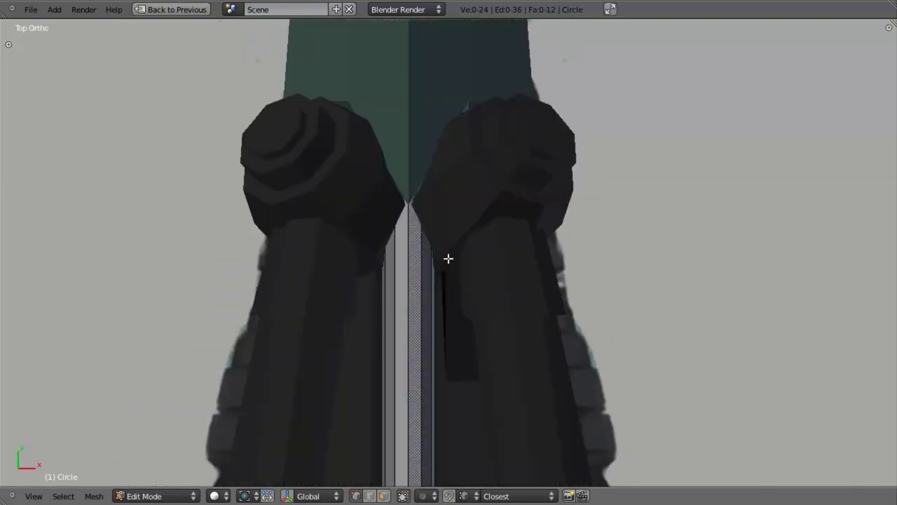
key(z)
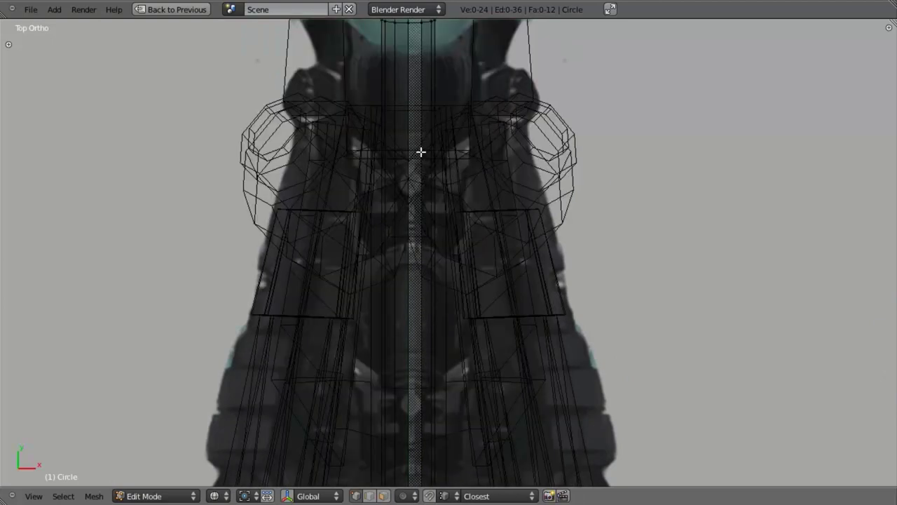
Step: Insert an edge loop around the central tube and slide it rearward to the curved bracket in the painting
scroll(442, 295, down, 2)
key(ctrl+r)
click(438, 298)
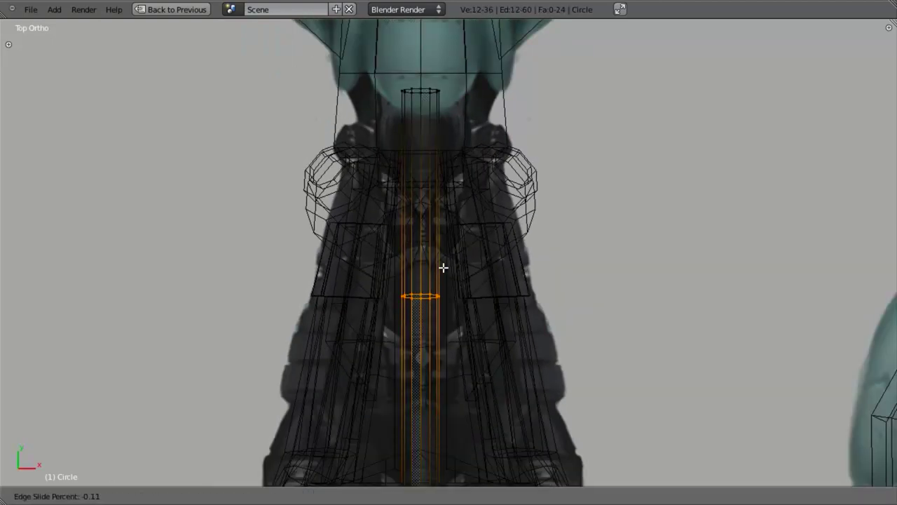
click(450, 241)
Step: Duplicate the tube's new edge loop in place, enlarge it slightly, and extrude it outward by scaling into a flat ring
scroll(463, 276, up, 3)
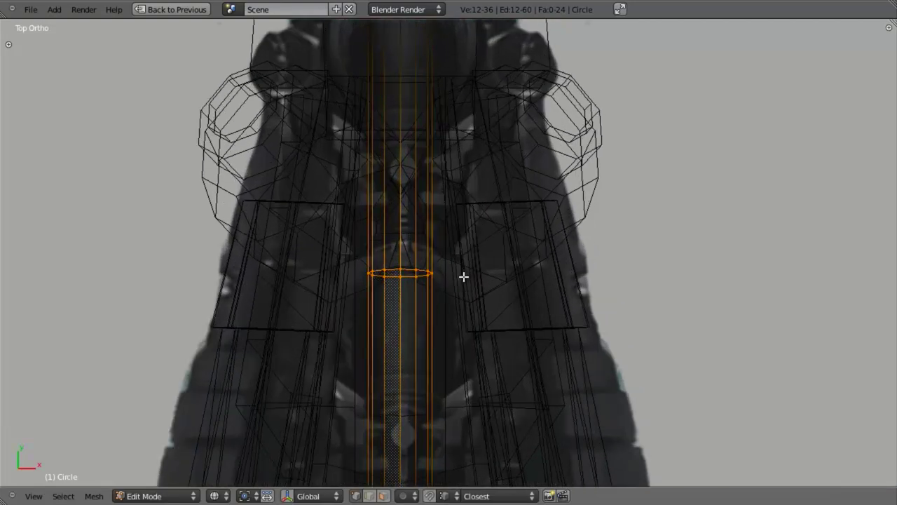
key(shift+d)
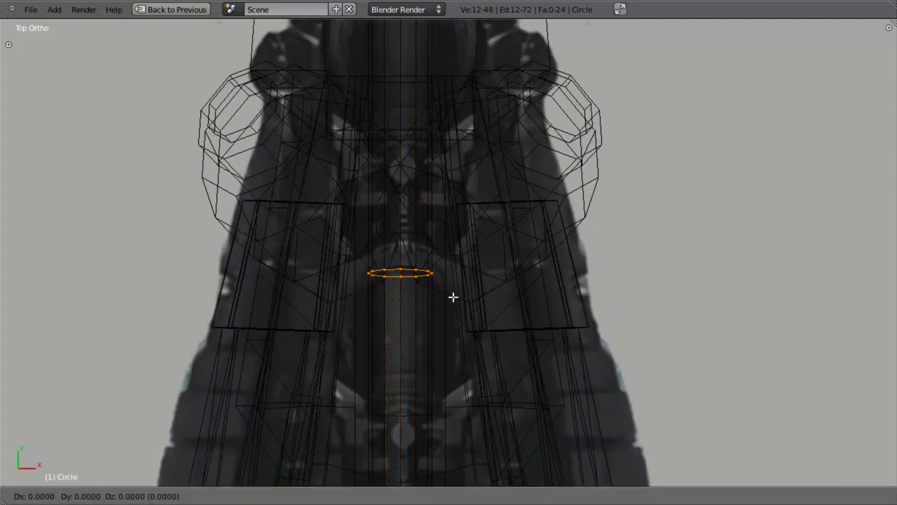
right_click(453, 297)
key(s)
click(466, 276)
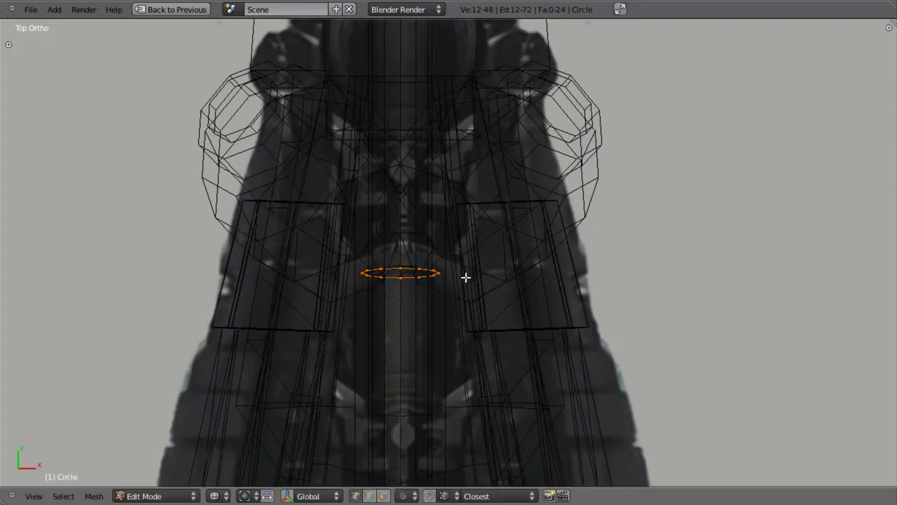
key(e)
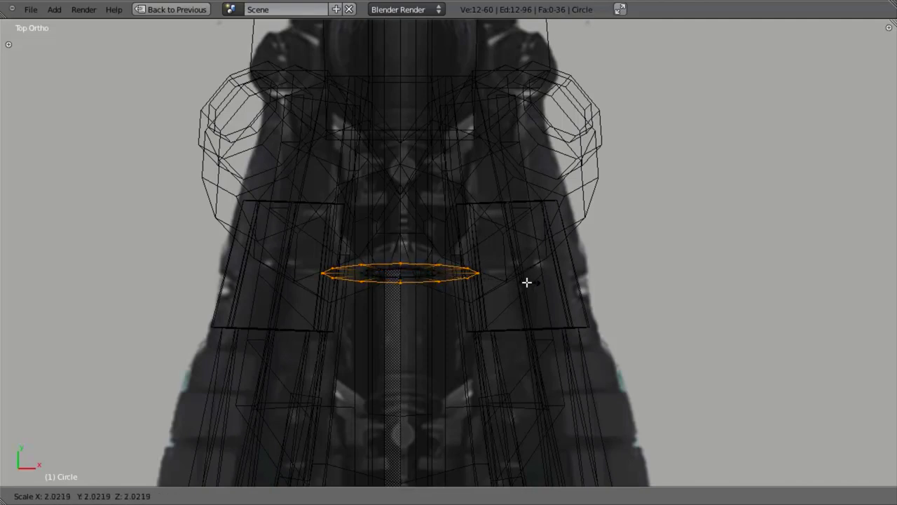
click(514, 277)
Step: Select the whole flat ring and extrude it forward along the tube by about 0.03 to give it thickness
key(z)
alt+right_click(435, 264)
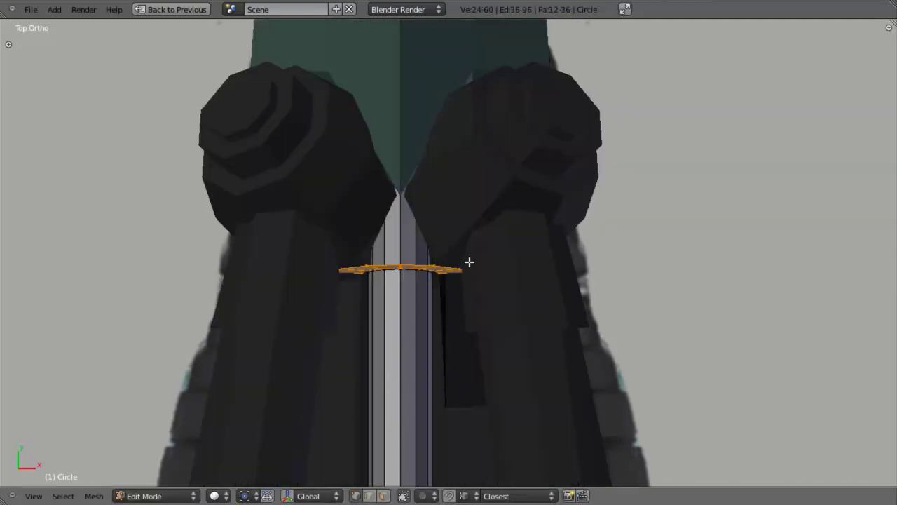
key(z)
key(e)
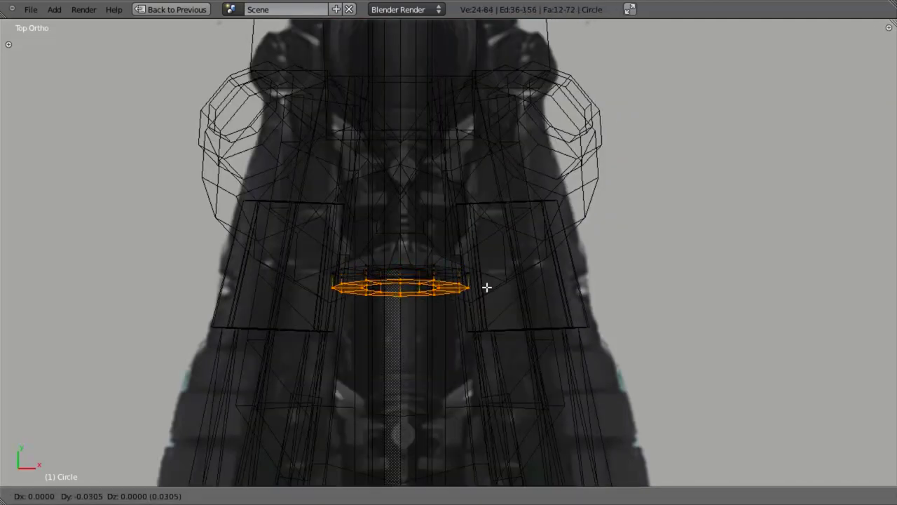
click(486, 287)
Step: Select the edge loop cut into the tube inside the ring and delete it as an edge loop
key(z)
mouse_move(486, 288)
middle_down()
mouse_move(407, 330)
mouse_move(397, 212)
mouse_move(449, 313)
mouse_move(383, 330)
mouse_move(427, 343)
mouse_move(477, 293)
mouse_move(444, 230)
mouse_move(440, 238)
middle_up()
key(z)
key(z)
middle_drag(417, 305, 455, 316)
key(z)
alt+right_click(377, 258)
middle_drag(377, 258, 342, 297)
key(x)
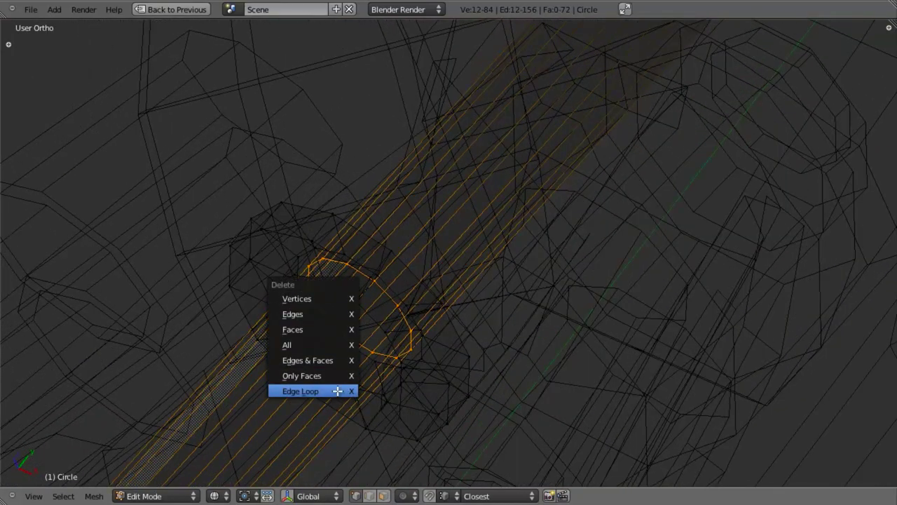
click(337, 391)
key(z)
Step: Box-select all vertices on the ring's front side in the right side view and move them slightly upward to match the tube's slope
mouse_move(337, 390)
middle_down()
mouse_move(397, 357)
mouse_move(405, 278)
middle_up()
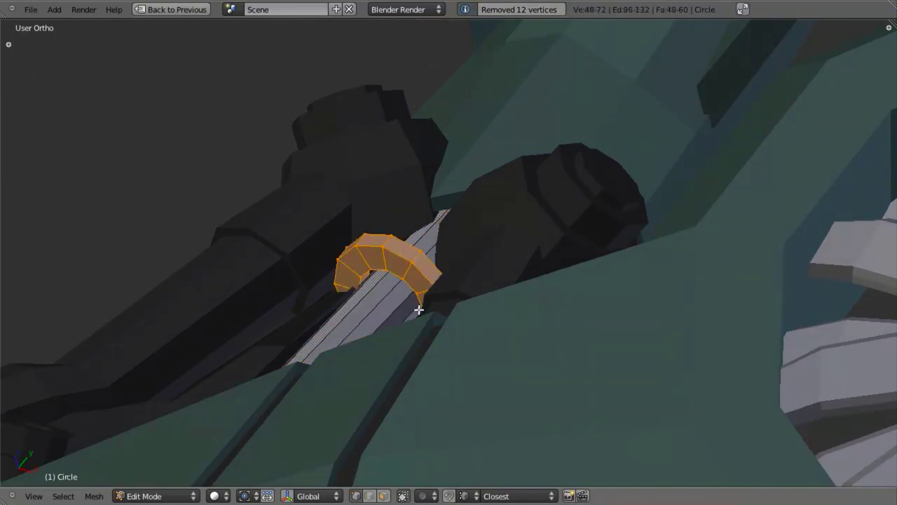
mouse_move(420, 310)
middle_down()
mouse_move(483, 325)
mouse_move(423, 260)
mouse_move(358, 234)
mouse_move(378, 248)
middle_up()
key(z)
key(KP_3)
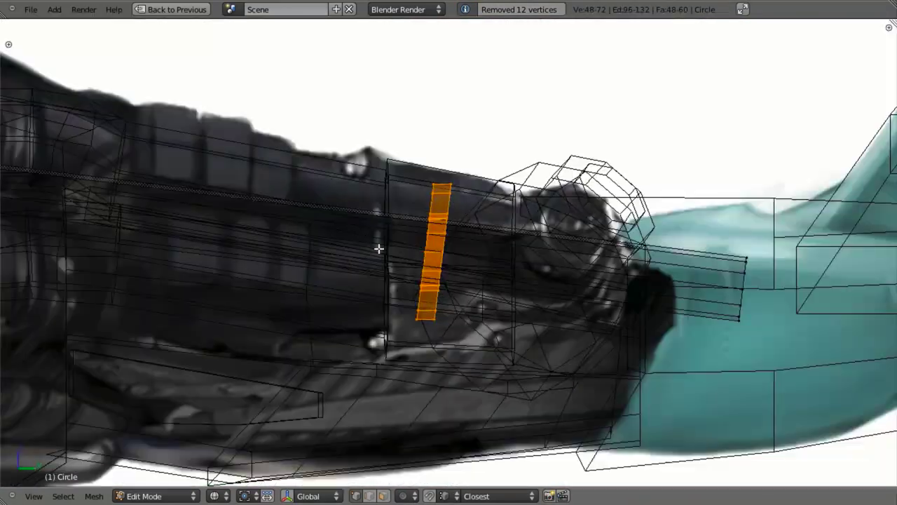
scroll(379, 248, up, 5)
key(a)
key(b)
drag(330, 51, 424, 167)
key(b)
drag(348, 114, 408, 265)
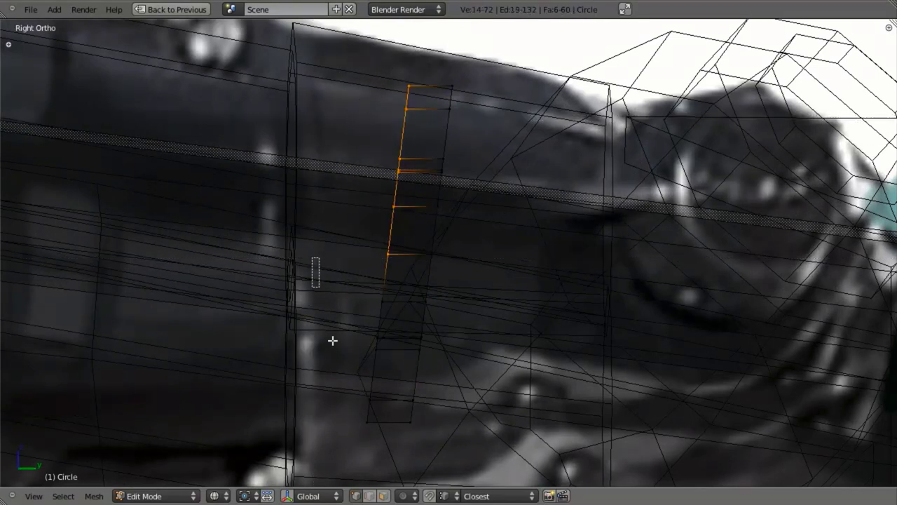
drag(332, 340, 408, 452)
key(g)
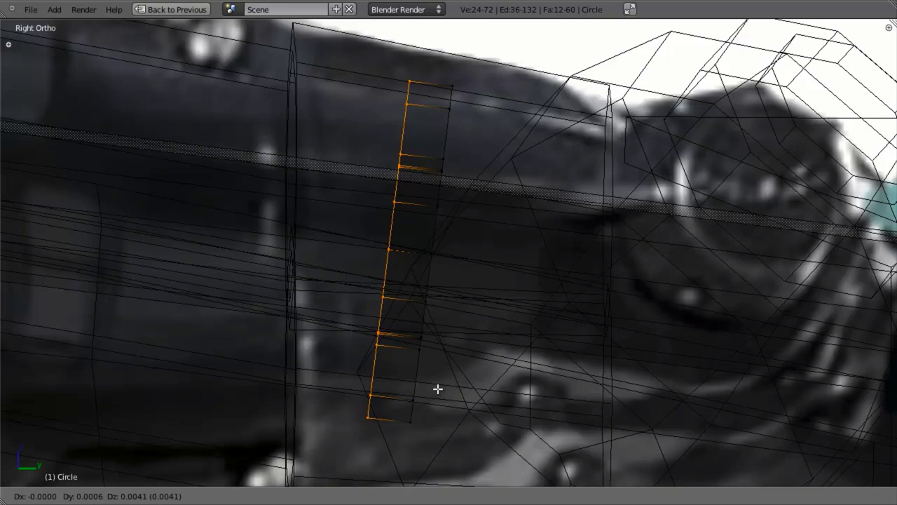
click(437, 383)
key(z)
middle_drag(436, 383, 489, 394)
scroll(382, 306, down, 5)
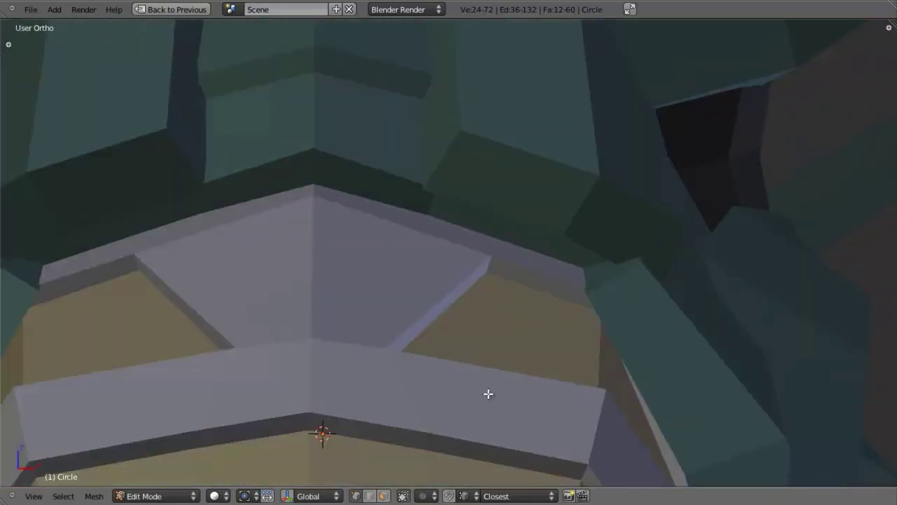
Step: Compare the collar ring's position with the reference image in the top wireframe view and clear the selection
key(KP_1)
key(z)
key(KP_7)
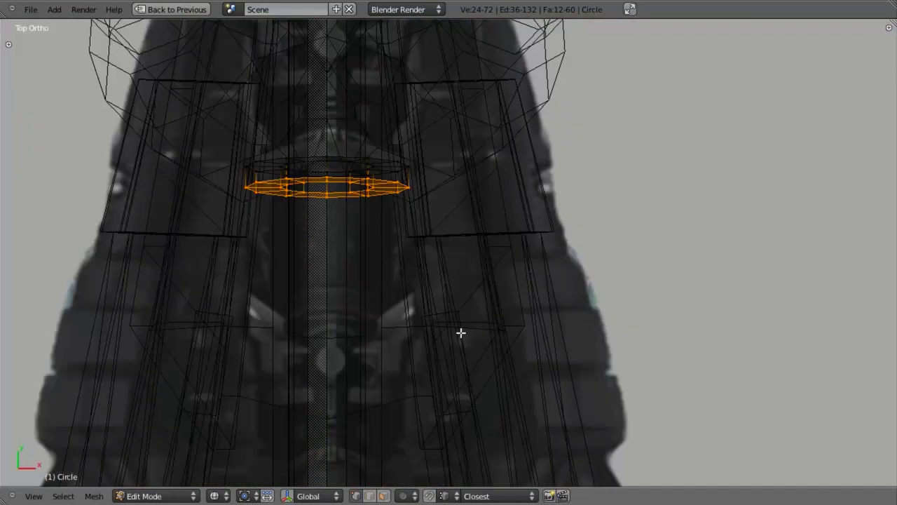
scroll(446, 319, down, 1)
scroll(413, 275, up, 2)
key(a)
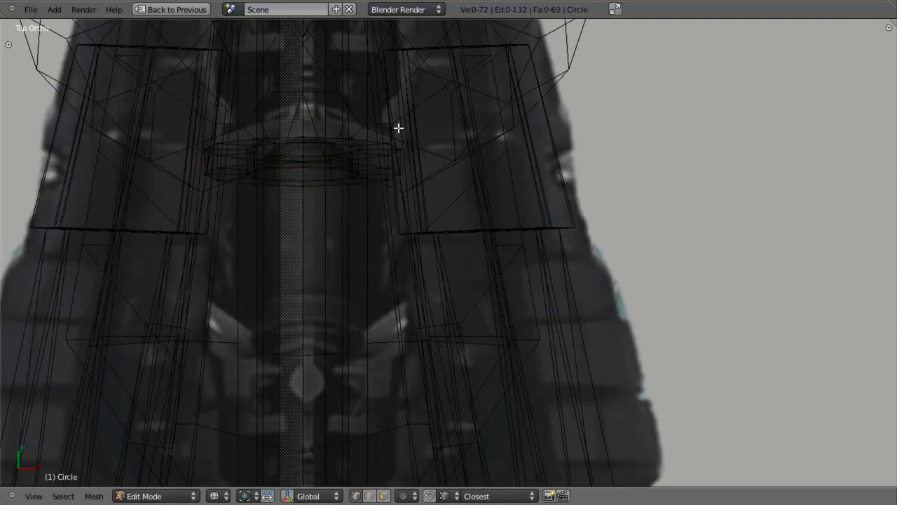
Step: Select the collar ring's outer upper side edges on both sides and raise them about 0.05 with the X axis locked
key(z)
mouse_move(262, 119)
middle_down()
mouse_move(402, 190)
mouse_move(416, 316)
mouse_move(423, 257)
middle_up()
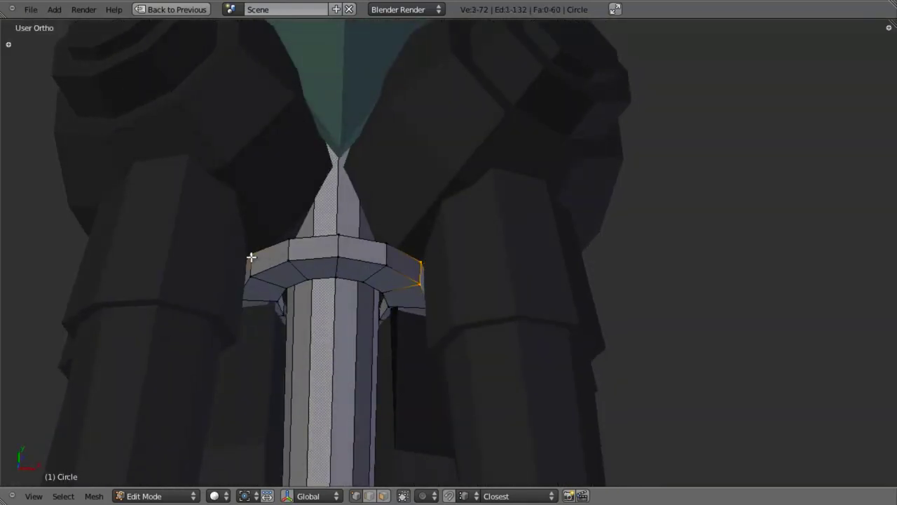
key(KP_3)
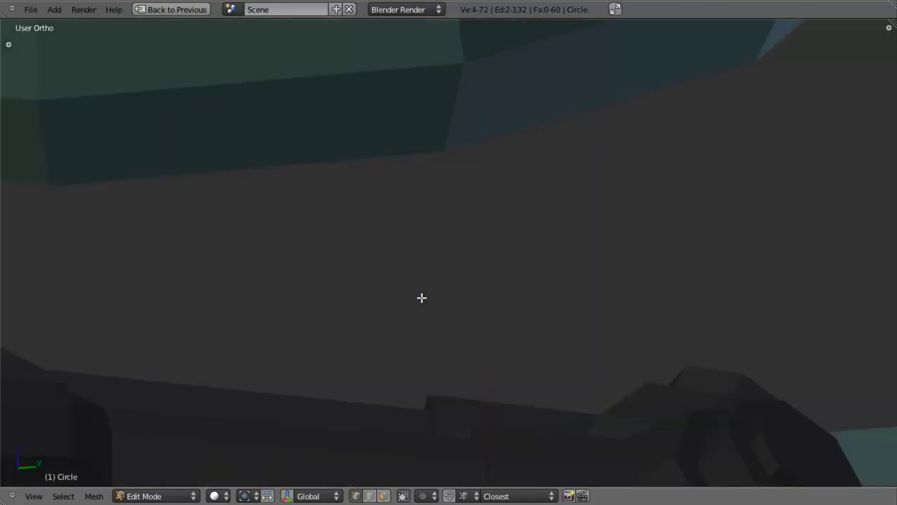
key(z)
shift+middle_drag(475, 363, 419, 104)
scroll(508, 210, up, 2)
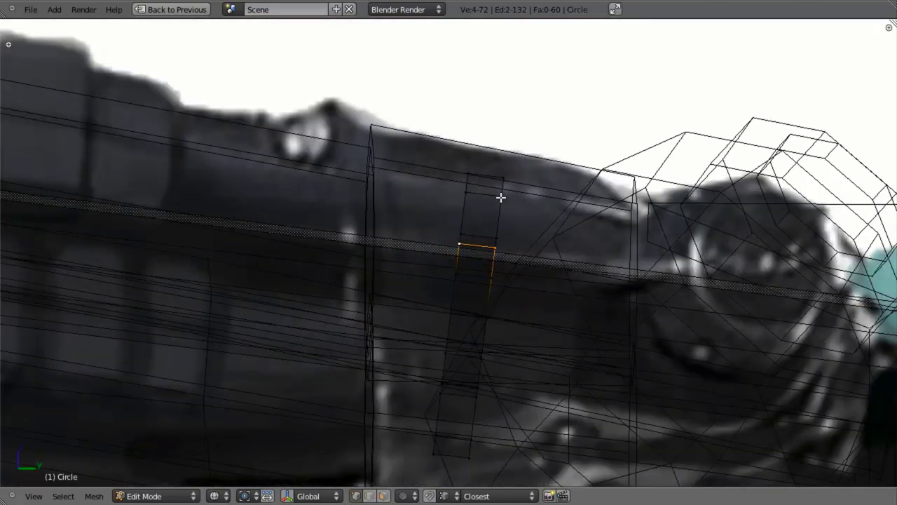
middle_drag(498, 215, 520, 203)
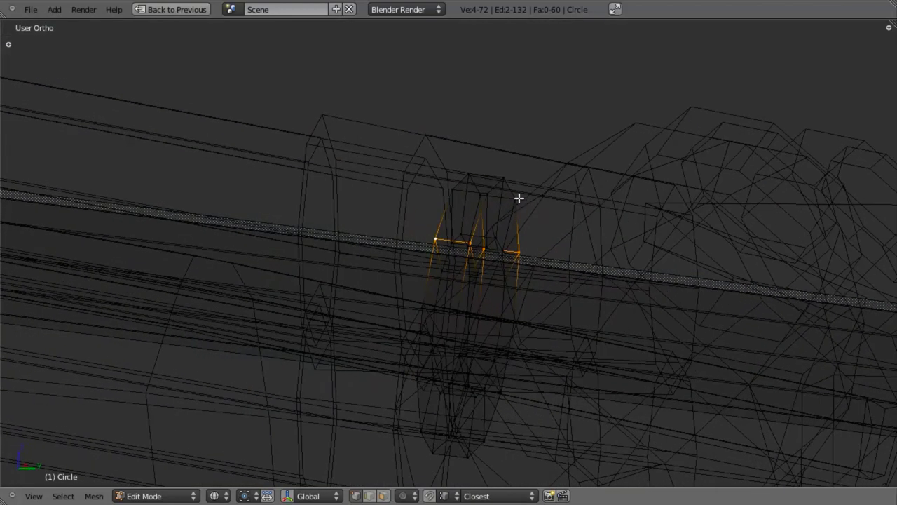
key(g)
key(shift+x)
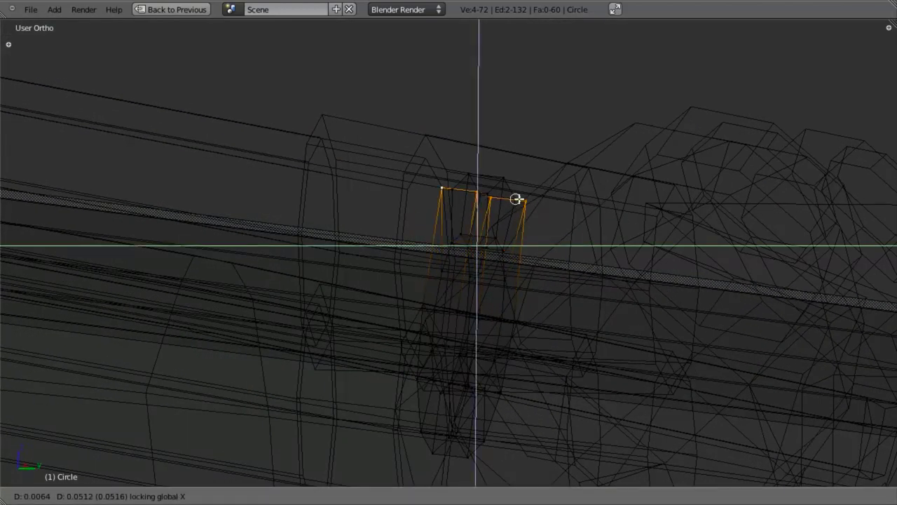
click(516, 199)
key(KP_3)
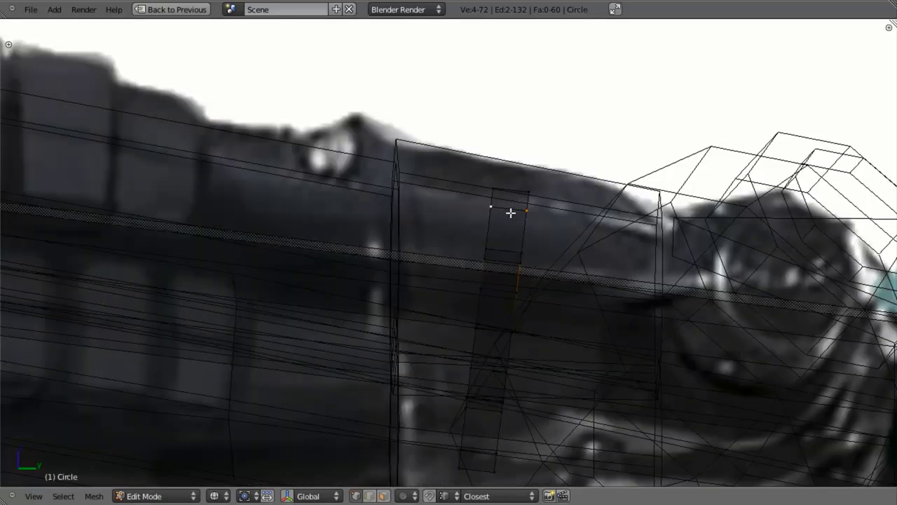
Step: Add the neighbouring upper edges on both sides to the selection and move them with X locked to level the collar's top
mouse_move(427, 216)
middle_down()
mouse_move(515, 267)
mouse_move(506, 310)
mouse_move(551, 380)
mouse_move(580, 371)
mouse_move(551, 357)
middle_up()
key(z)
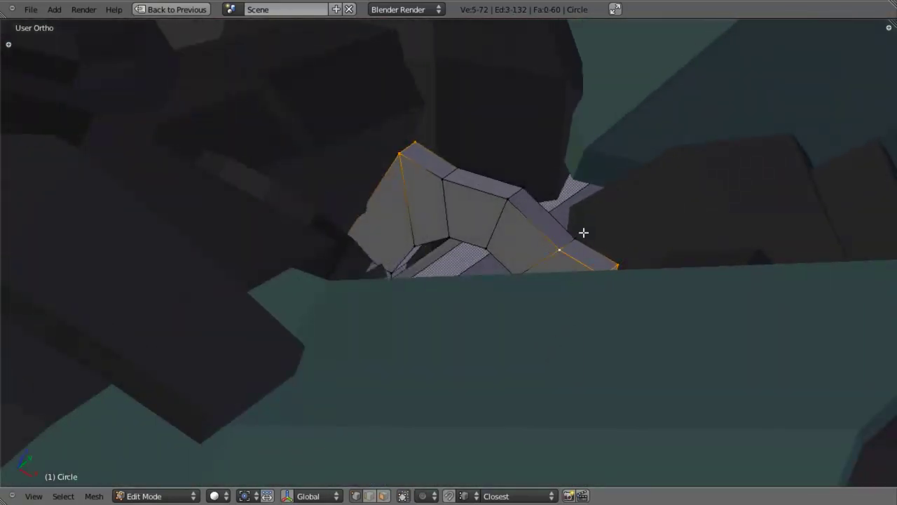
key(g)
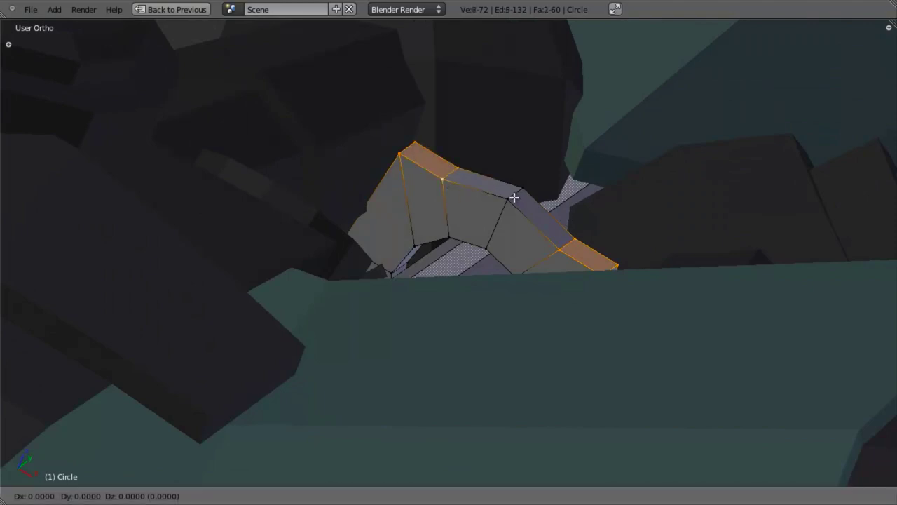
key(shift+x)
click(510, 199)
Step: Scale the selected upper corner faces of the collar slightly outward along X
middle_drag(510, 199, 549, 315)
key(s)
key(x)
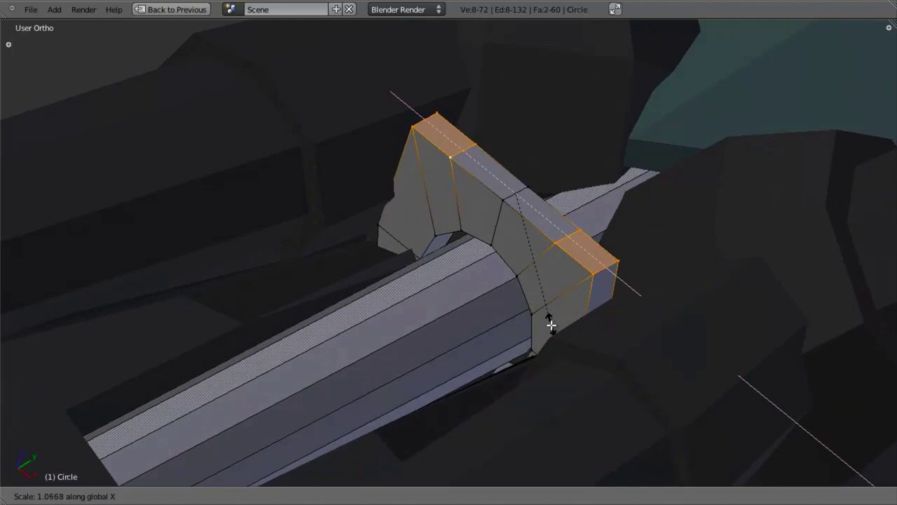
click(551, 324)
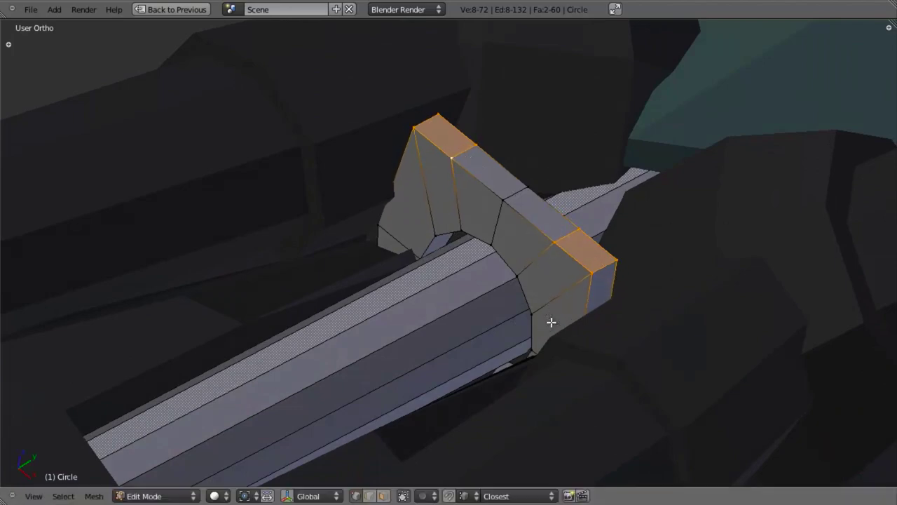
middle_drag(510, 342, 537, 340)
Step: Select the side edges below the collar's upper corners on both sides and move them up along Z
key(z)
key(a)
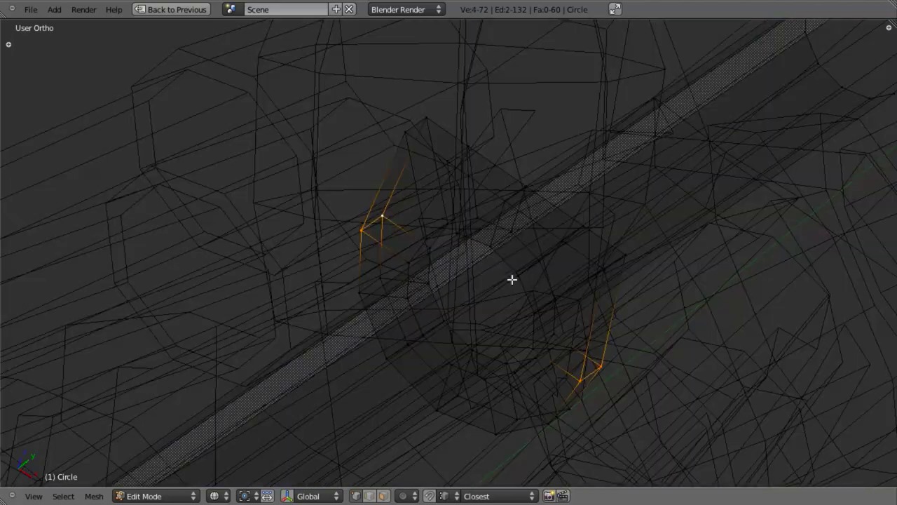
key(g)
key(x)
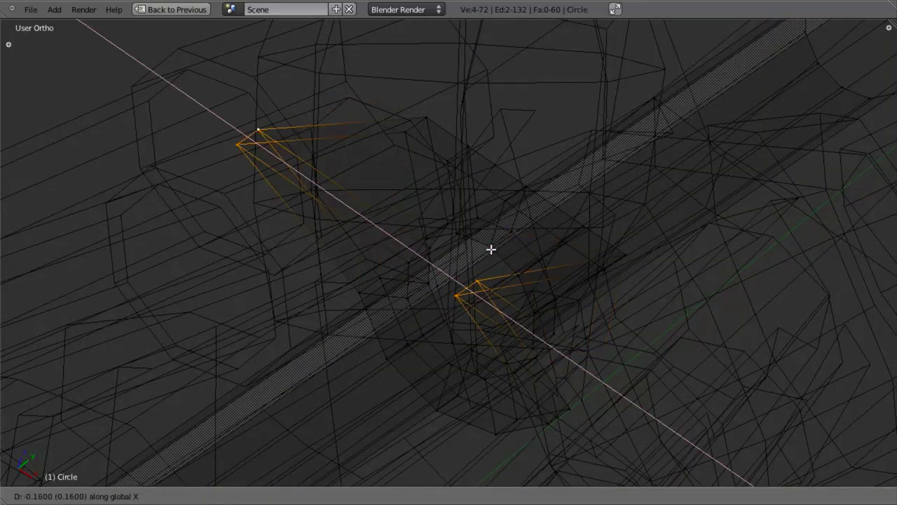
right_click(490, 250)
key(g)
key(z)
click(490, 248)
key(z)
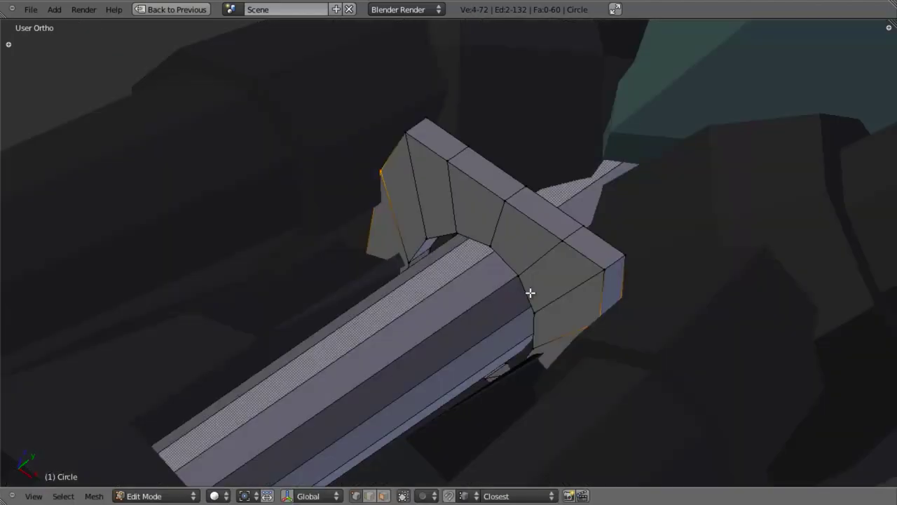
Step: Adjust the collar's side edges with X locked, and scale them inward along X to about 0.85
middle_drag(551, 292, 555, 281)
key(g)
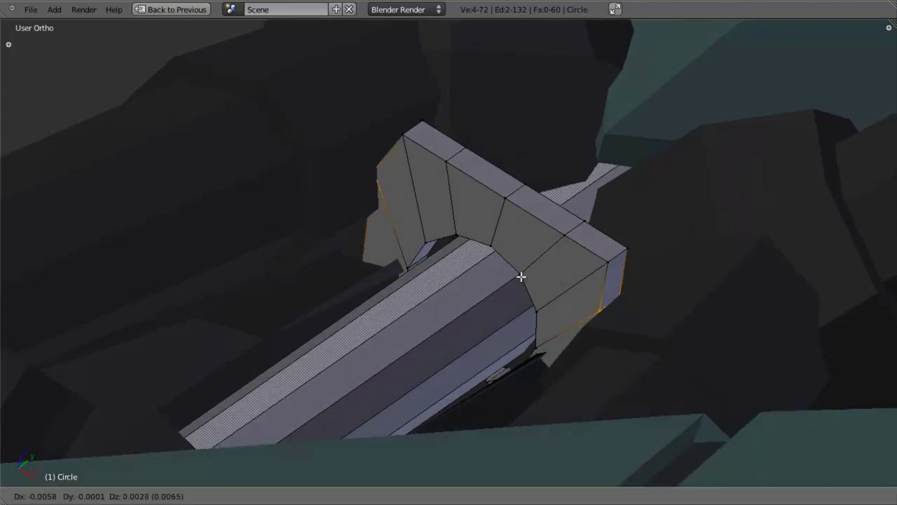
key(shift+x)
click(520, 274)
middle_drag(521, 274, 680, 346)
key(s)
key(x)
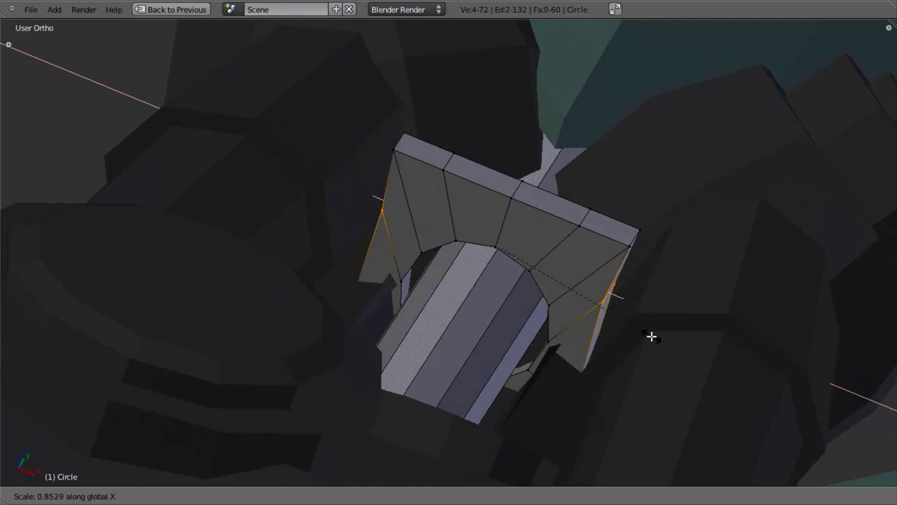
click(649, 335)
Step: Select the collar's upper corner edges on both sides and scale them outward along X by about 1.06
key(a)
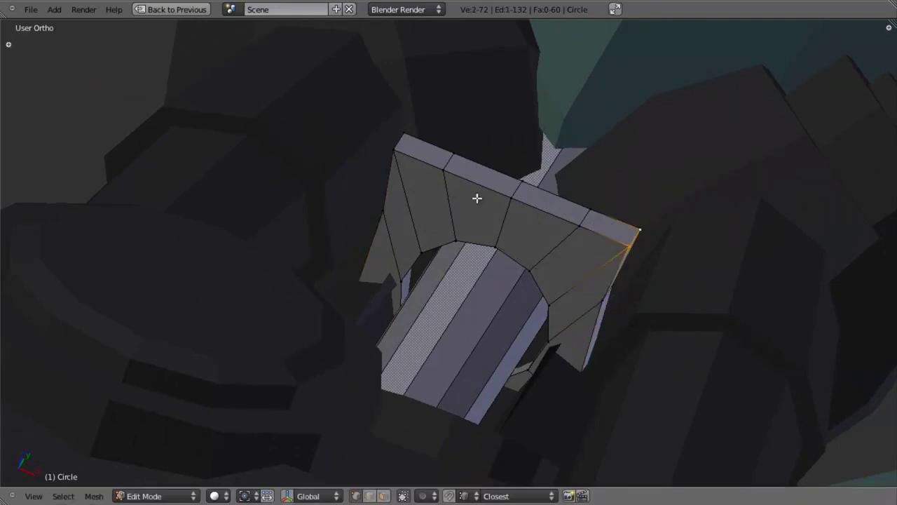
shift+right_click(400, 149)
key(s)
key(x)
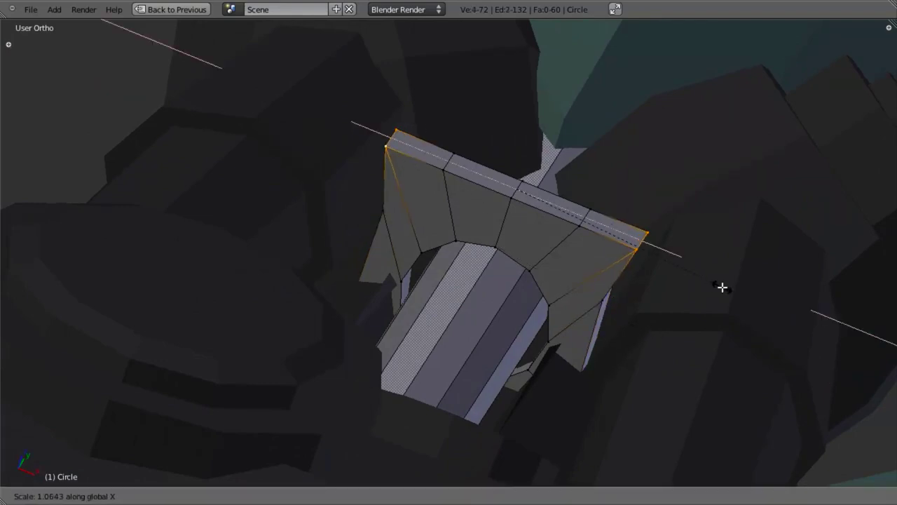
click(715, 281)
Step: Box-select the vertices along both outer sides of the collar in wireframe
key(z)
middle_drag(518, 352, 602, 346)
key(a)
key(b)
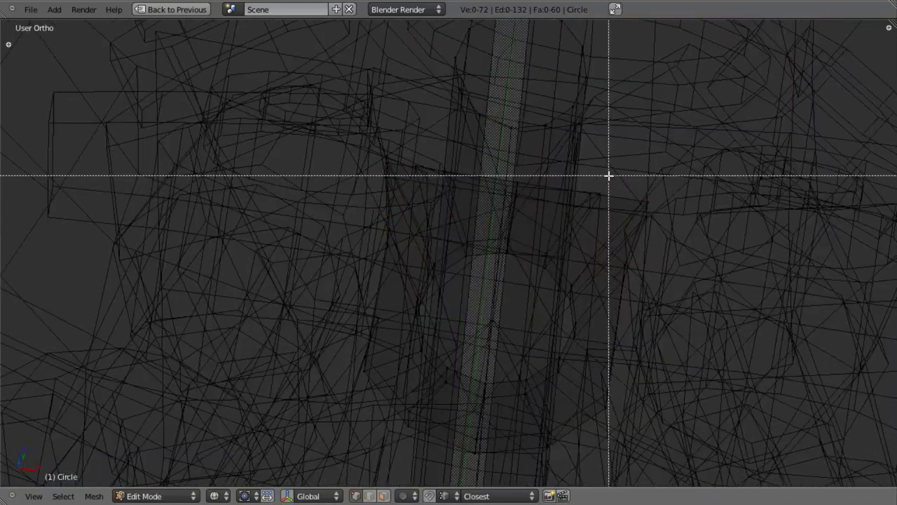
drag(609, 174, 668, 407)
key(b)
key(Escape)
key(b)
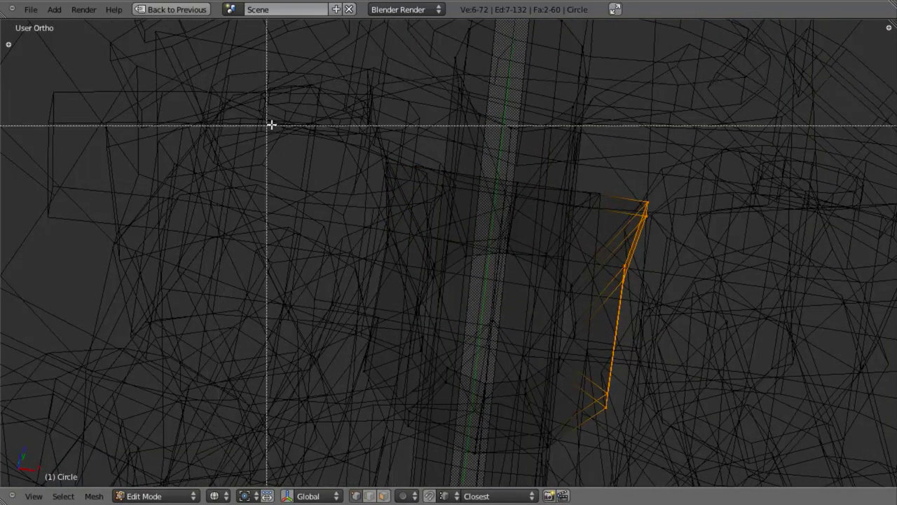
drag(305, 133, 424, 340)
drag(363, 357, 398, 396)
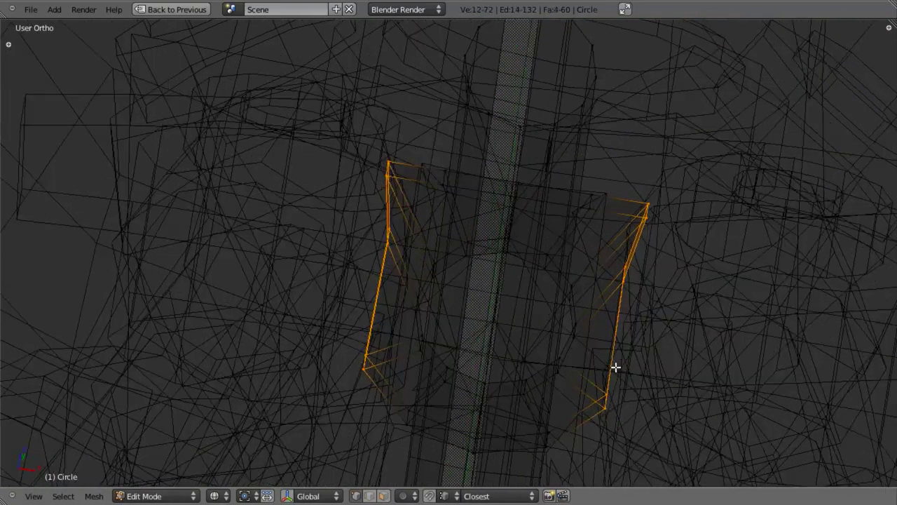
middle_drag(614, 367, 579, 363)
key(z)
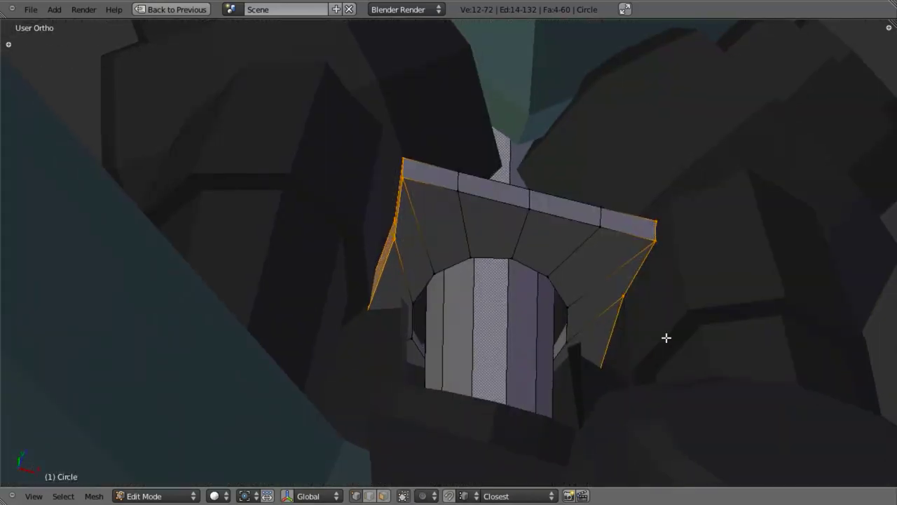
Step: Extrude both sides of the collar in place and scale the new geometry slightly outward along X
key(e)
right_click(667, 338)
key(s)
key(x)
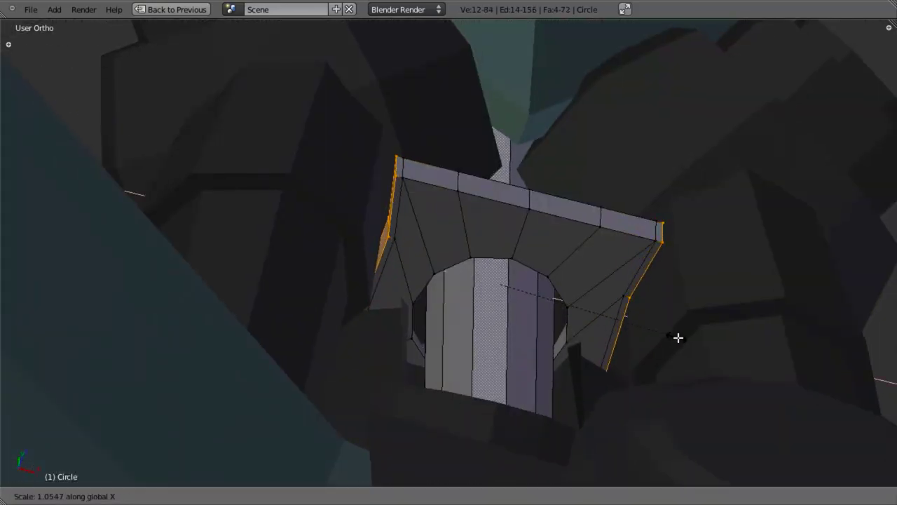
click(667, 308)
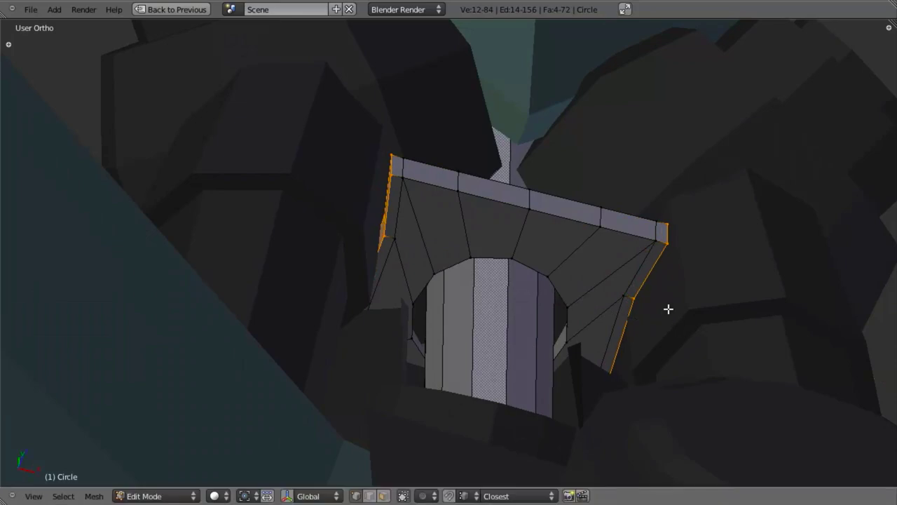
scroll(667, 309, down, 3)
middle_drag(667, 308, 420, 359)
scroll(419, 359, up, 3)
middle_drag(391, 409, 475, 298)
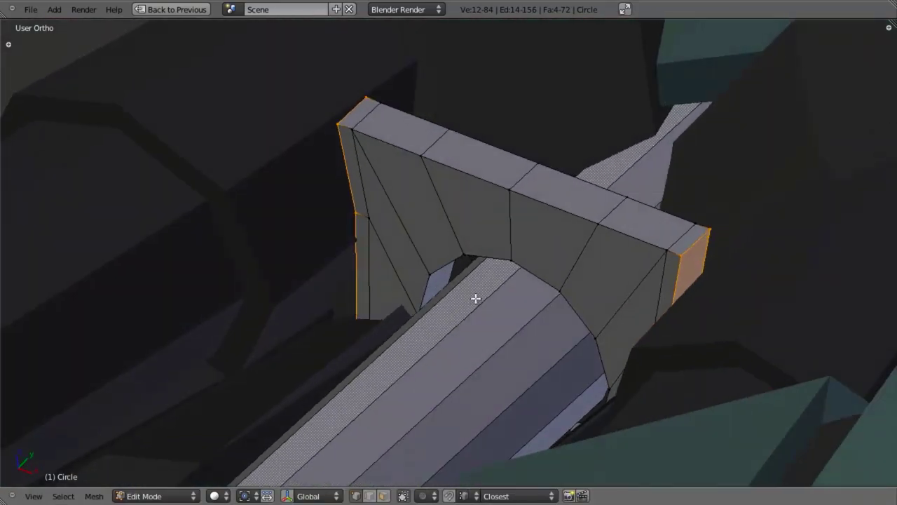
key(a)
key(ctrl+r)
key(Escape)
Step: Select both edge loops around the collar's inner hole in wireframe
mouse_move(559, 253)
middle_down()
mouse_move(569, 344)
mouse_move(562, 296)
middle_up()
key(z)
alt+right_click(552, 281)
alt+shift+right_click(561, 240)
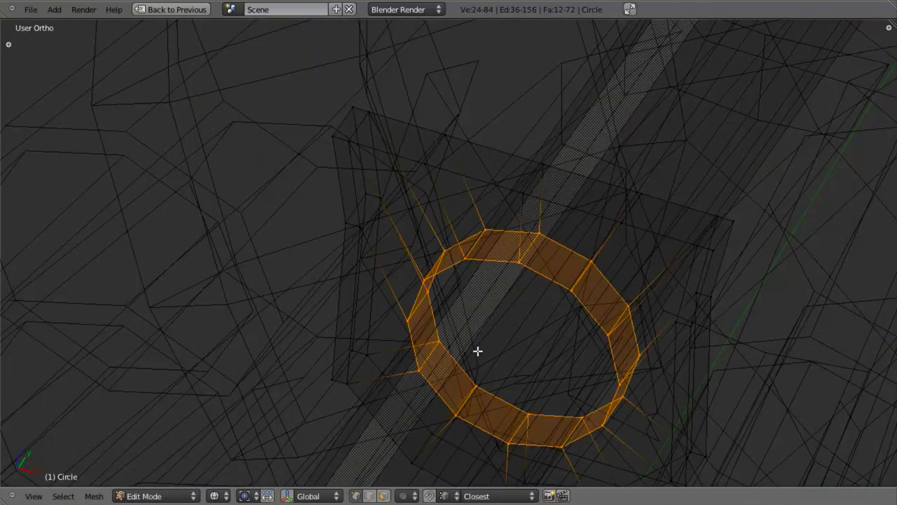
middle_drag(476, 350, 660, 353)
Step: Extrude the collar's inner hole loops in place and scale them inward toward the tube
key(e)
right_click(705, 347)
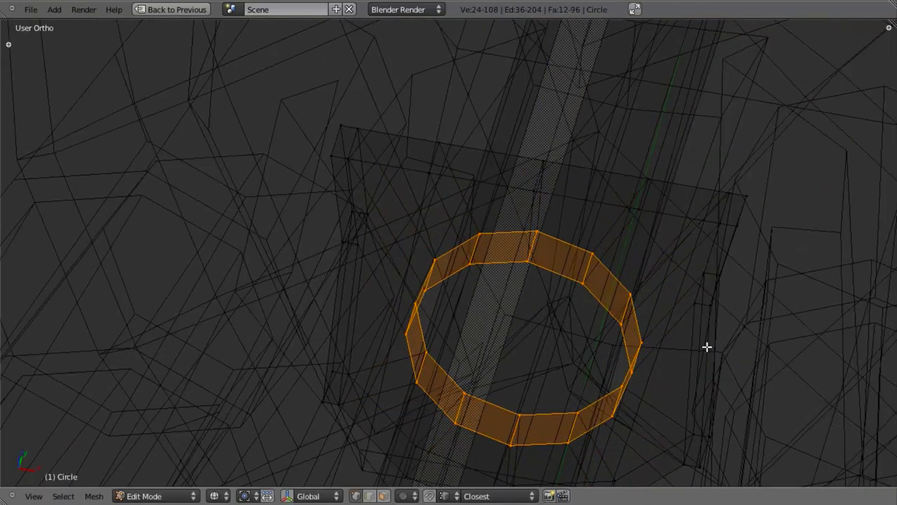
key(s)
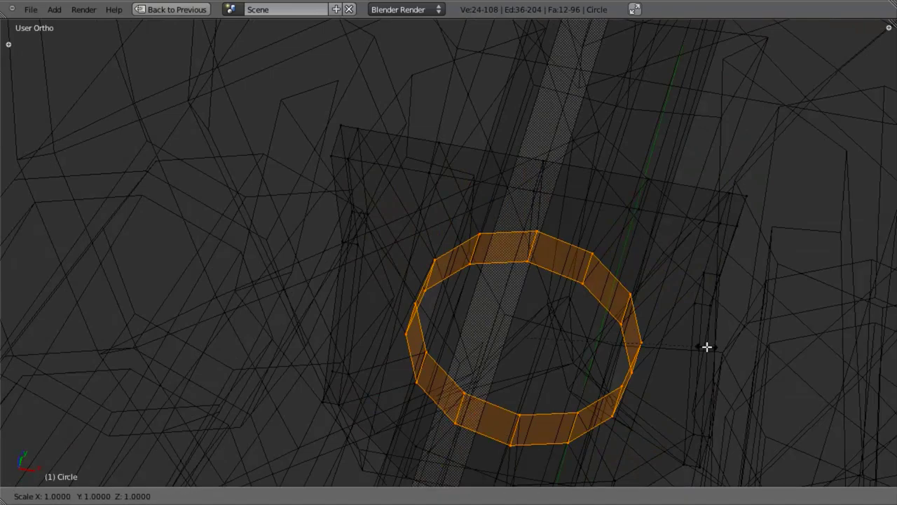
right_click(707, 346)
key(s)
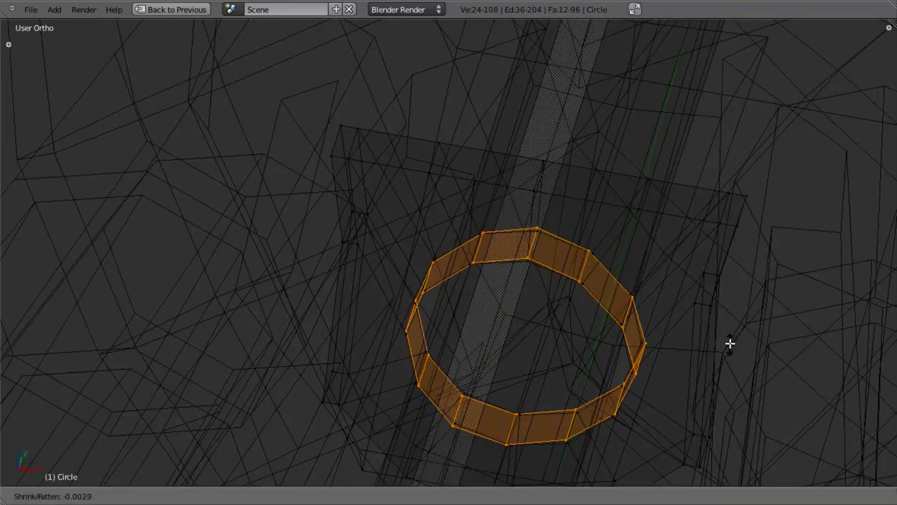
right_click(729, 348)
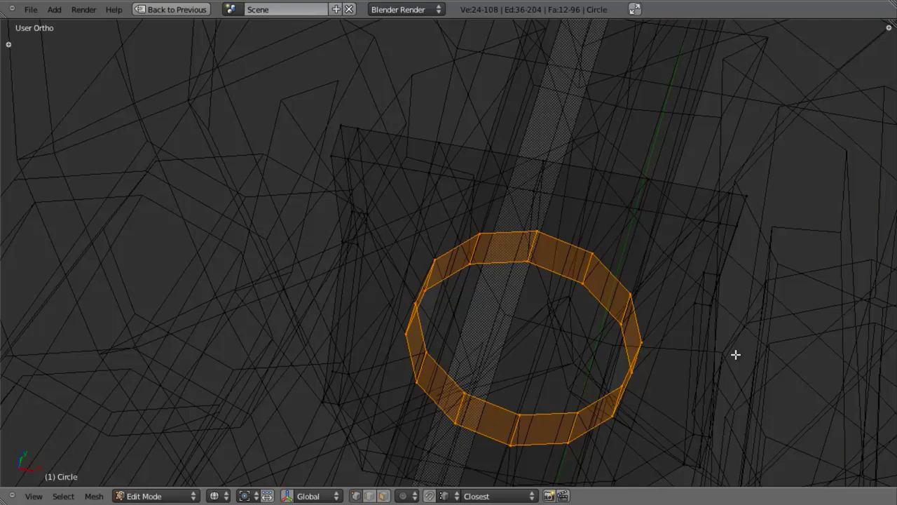
key(s)
click(736, 345)
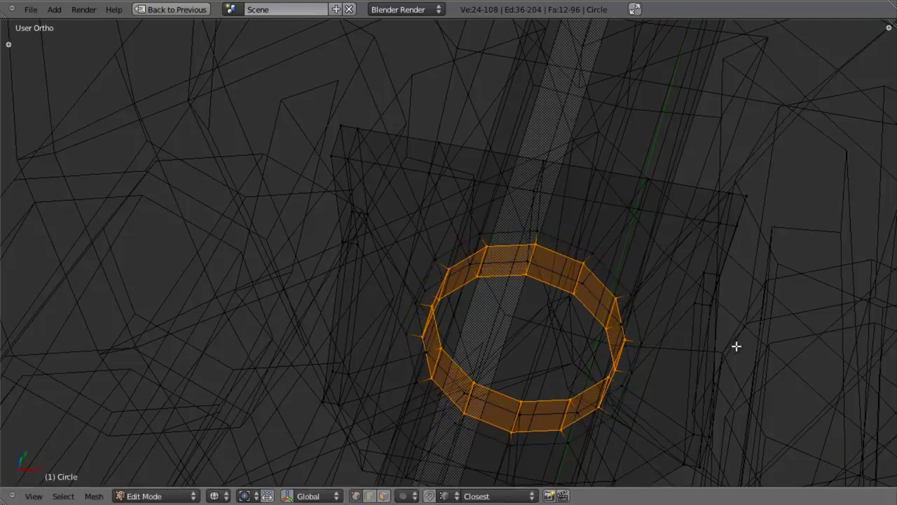
Step: Select the narrow ring of faces around the tube hole on one side of the collar and switch to face selection
key(z)
key(KP_3)
key(z)
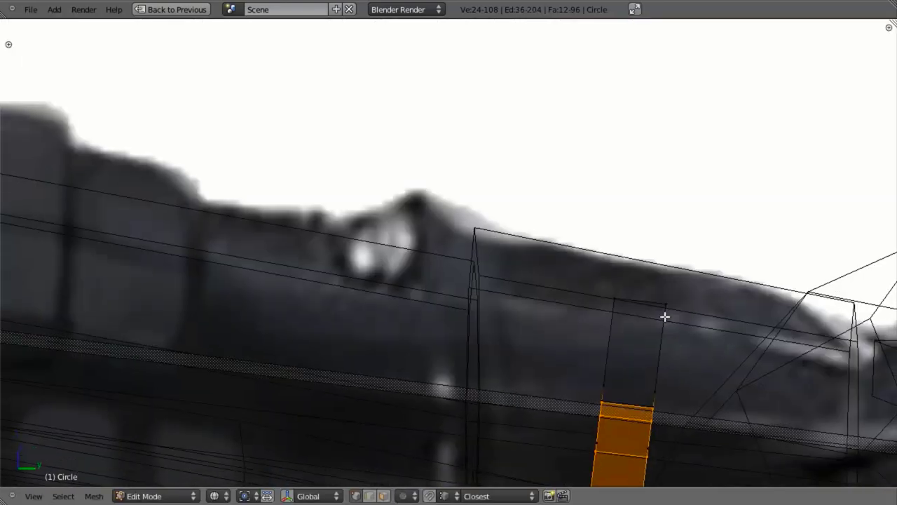
scroll(500, 225, down, 4)
mouse_move(500, 226)
middle_down()
mouse_move(414, 351)
mouse_move(486, 383)
mouse_move(504, 382)
middle_up()
key(z)
scroll(505, 381, up, 1)
alt+right_click(607, 295)
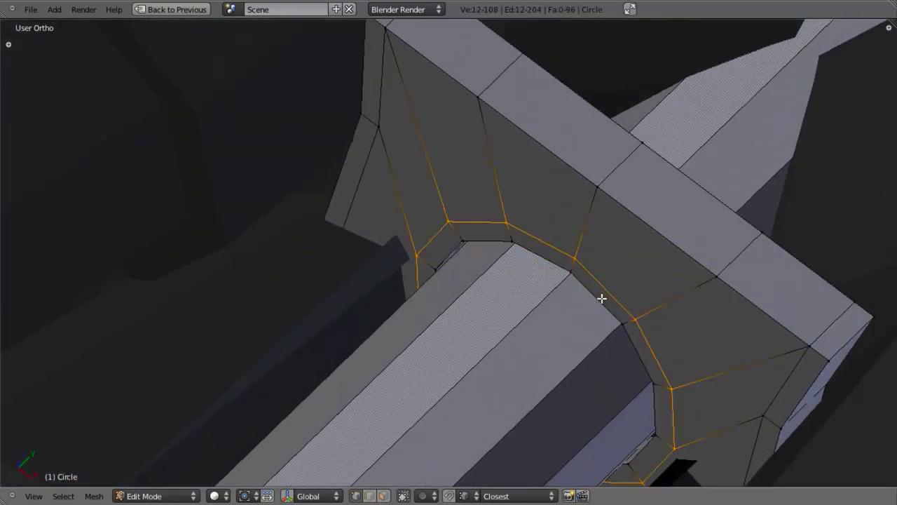
alt+shift+right_click(601, 300)
key(z)
key(ctrl+Tab)
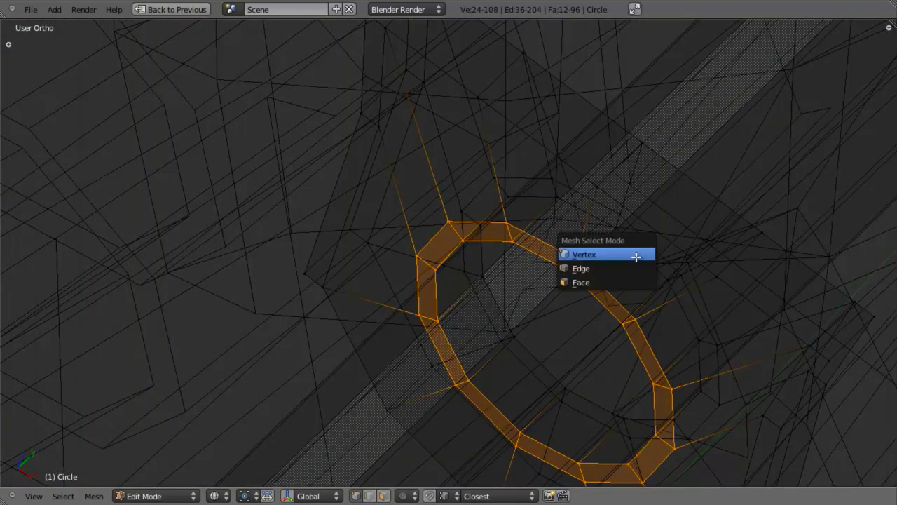
click(630, 277)
Step: Add the matching narrow face ring on the collar's opposite side to the selection
mouse_move(630, 278)
middle_down()
mouse_move(507, 301)
mouse_move(535, 282)
middle_up()
scroll(535, 283, up, 3)
key(z)
shift+right_click(523, 263)
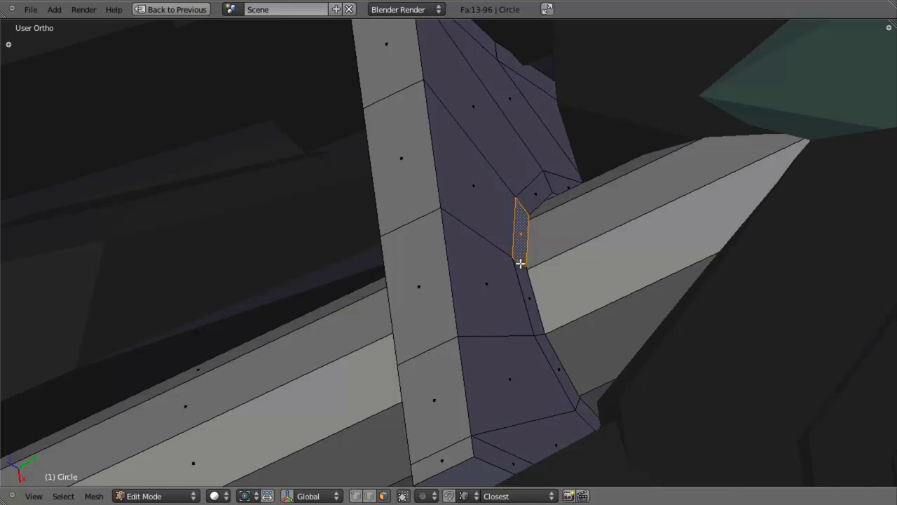
alt+shift+right_click(520, 263)
middle_drag(494, 271, 575, 224)
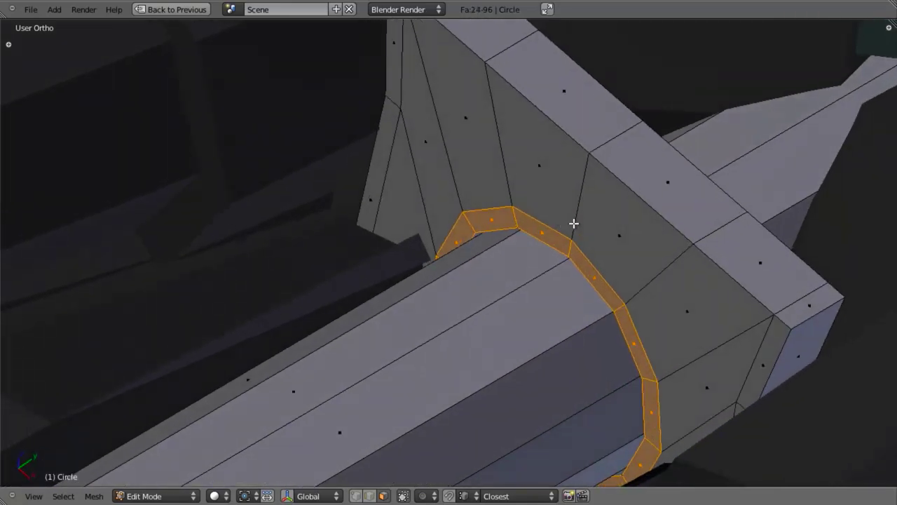
key(z)
Step: Try to extrude both face rings in place and offset them slightly with Shrink/Fatten
middle_drag(707, 285, 736, 292)
key(e)
right_click(730, 292)
key(alt+s)
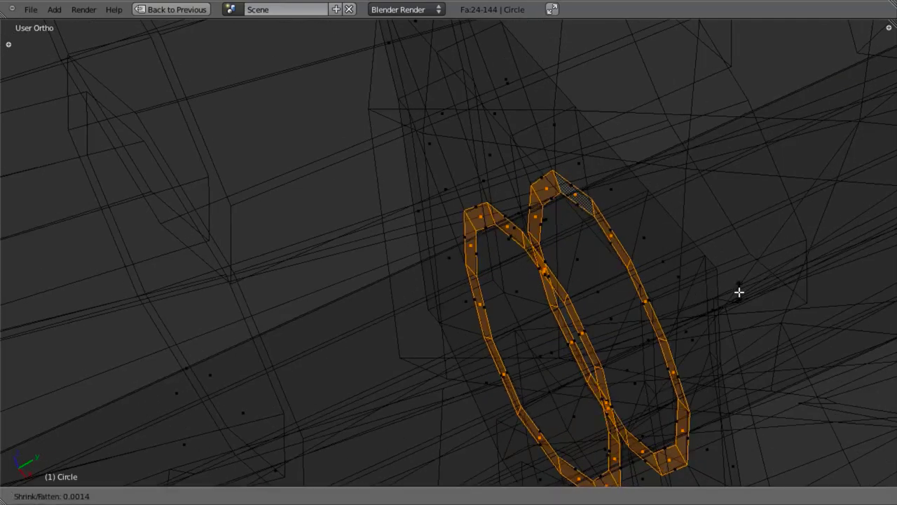
click(741, 295)
key(alt+s)
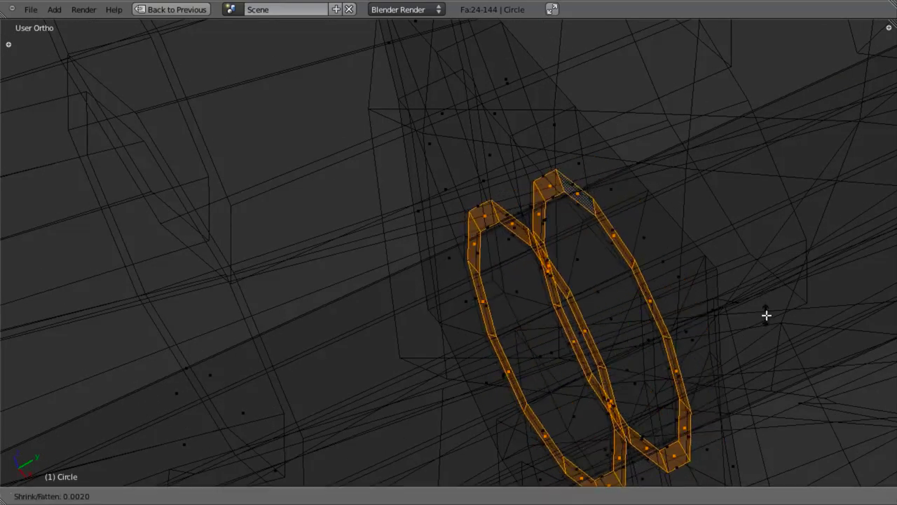
click(766, 311)
Step: Try offsetting both extruded rings by about -0.0115 with Shrink/Fatten in the right side view
key(KP_3)
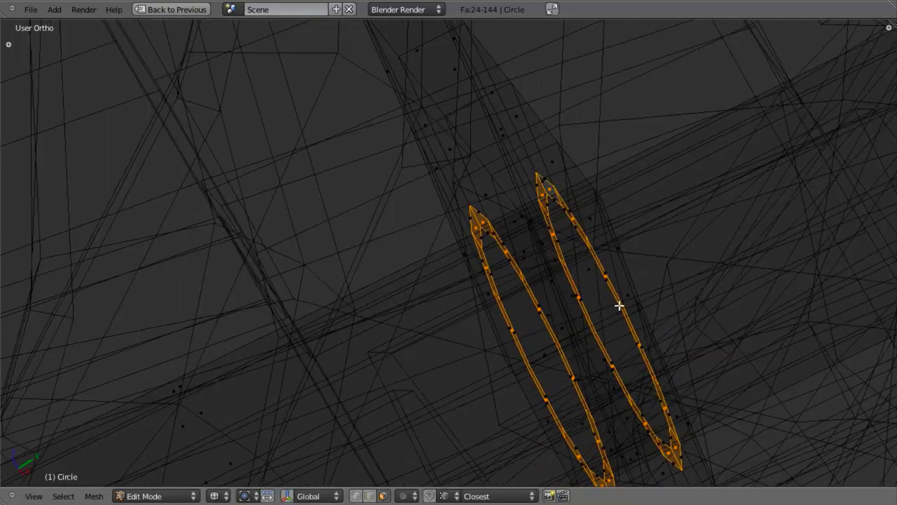
shift+middle_drag(629, 298, 618, 268)
key(b)
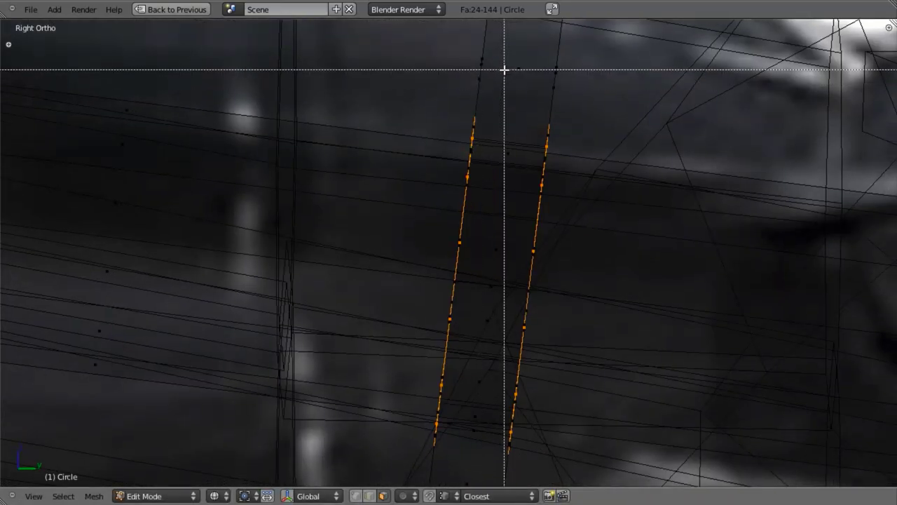
drag(505, 70, 505, 71)
key(z)
middle_drag(531, 93, 521, 231)
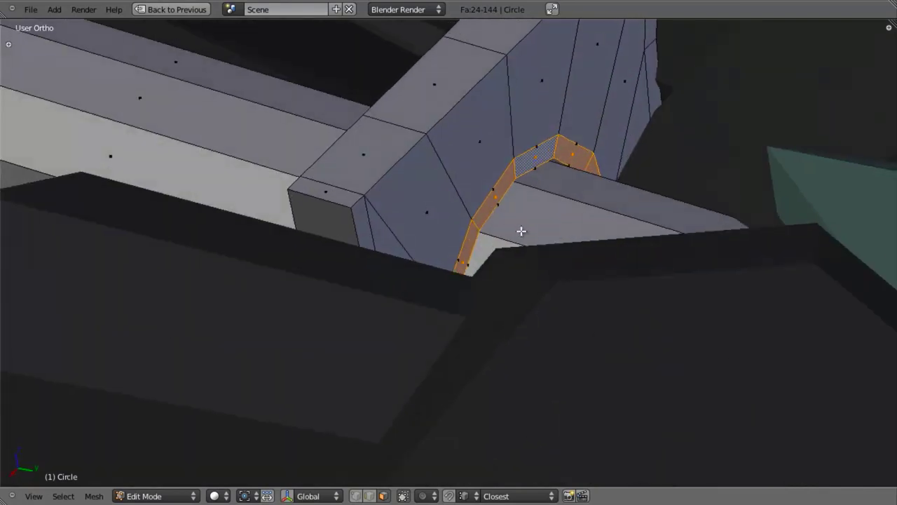
key(z)
key(KP_3)
key(alt+s)
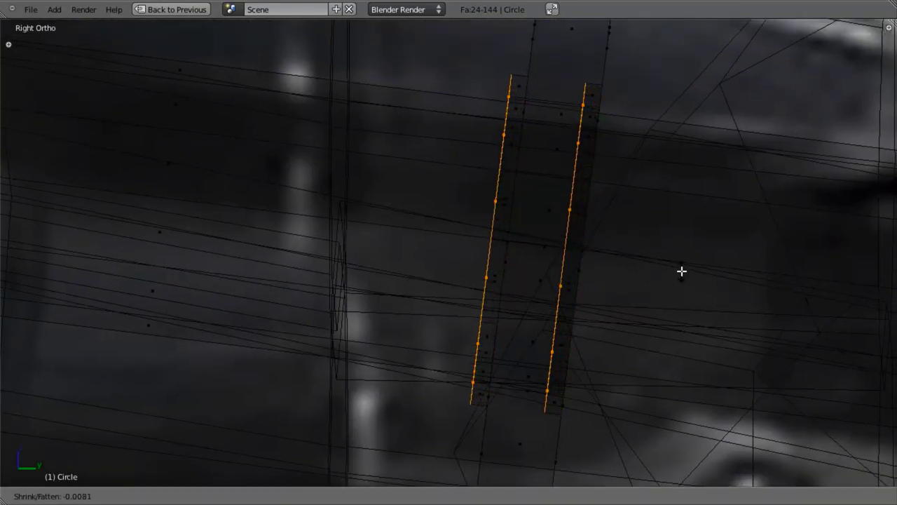
key(Escape)
key(alt+s)
click(705, 273)
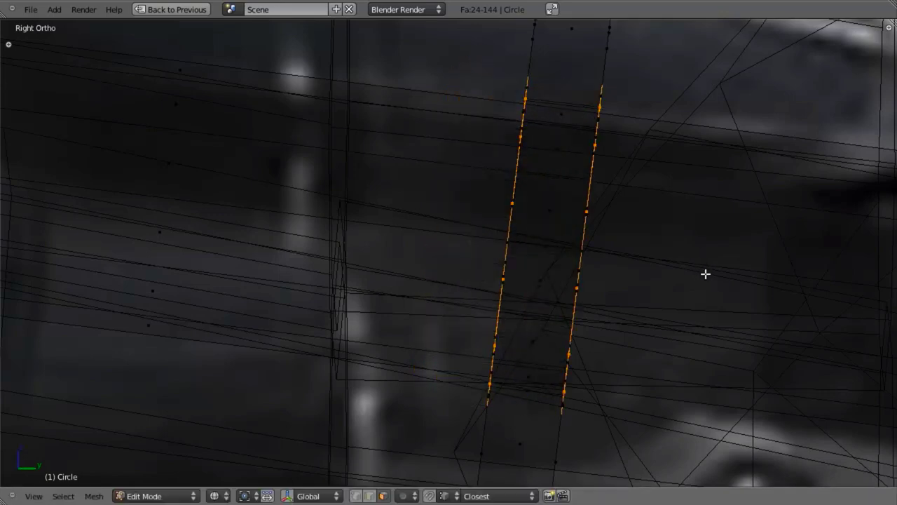
key(alt+s)
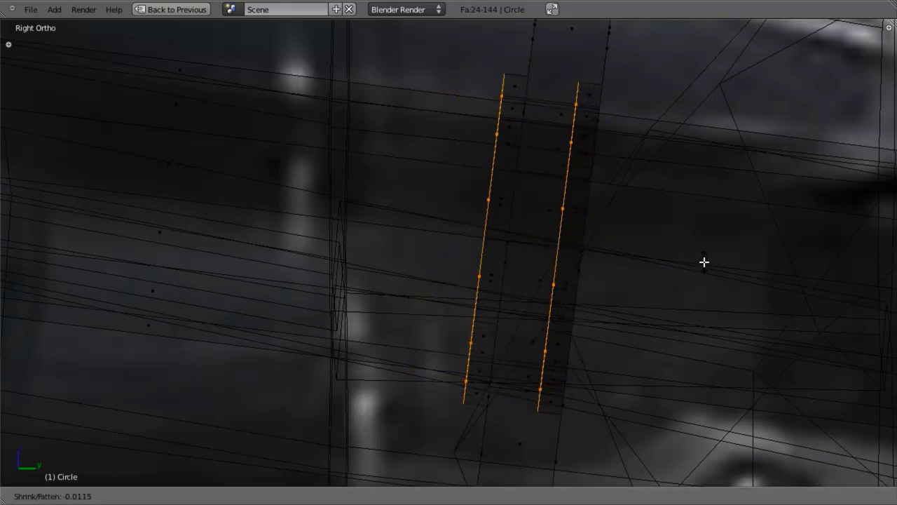
click(703, 260)
Step: Try to offset only the rear face ring separately with Shrink/Fatten
key(b)
middle_drag(536, 46, 251, 486)
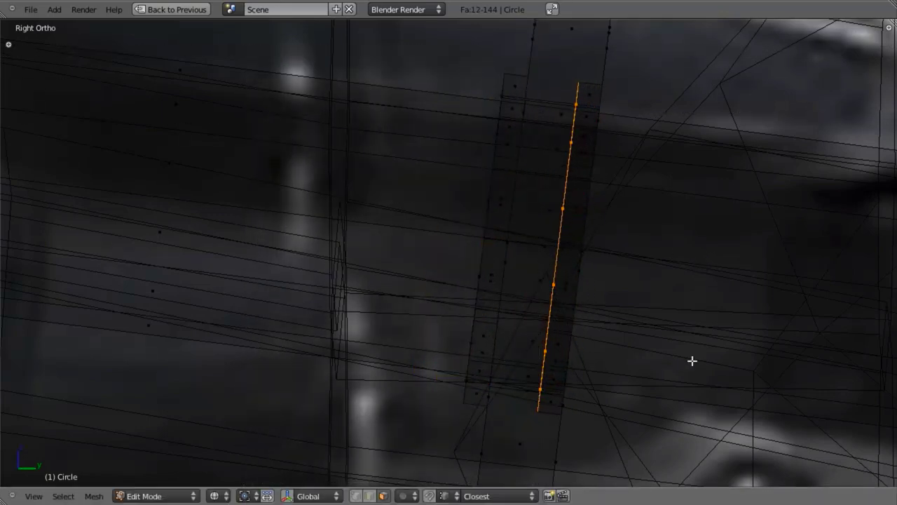
key(alt+s)
key(Escape)
key(alt+s)
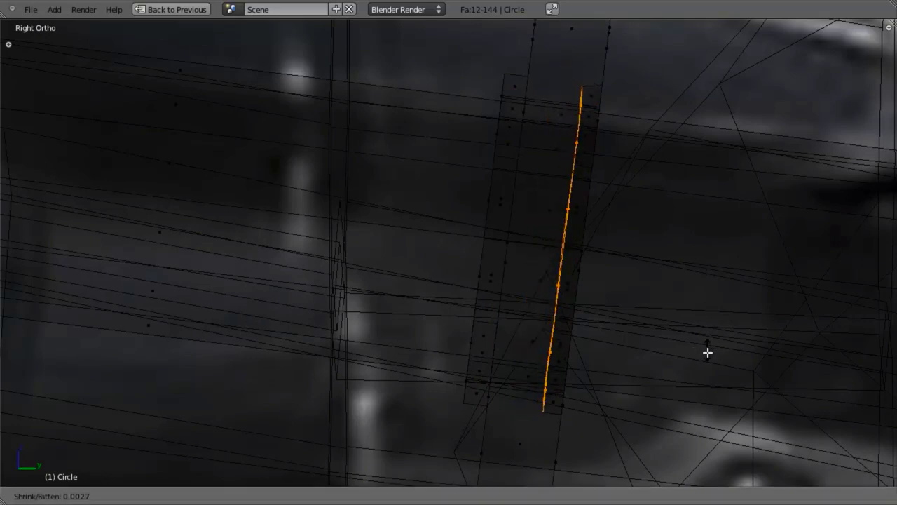
key(Escape)
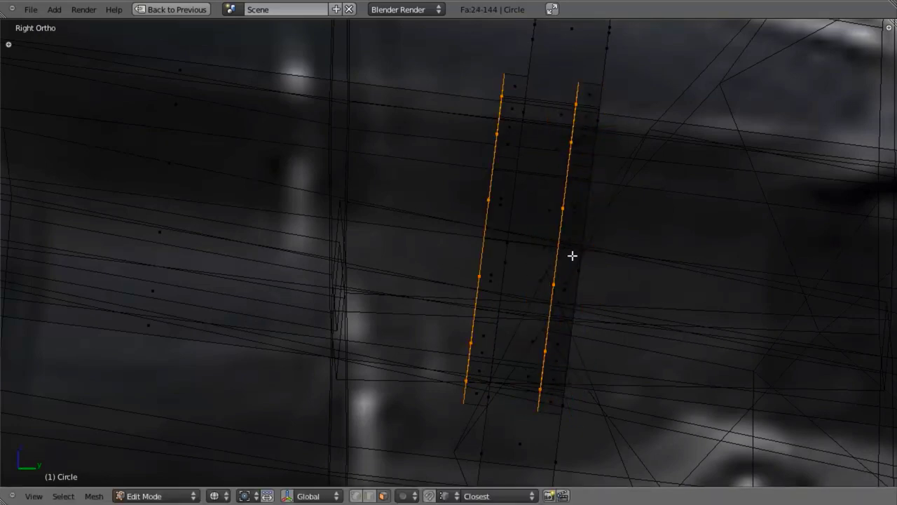
key(s)
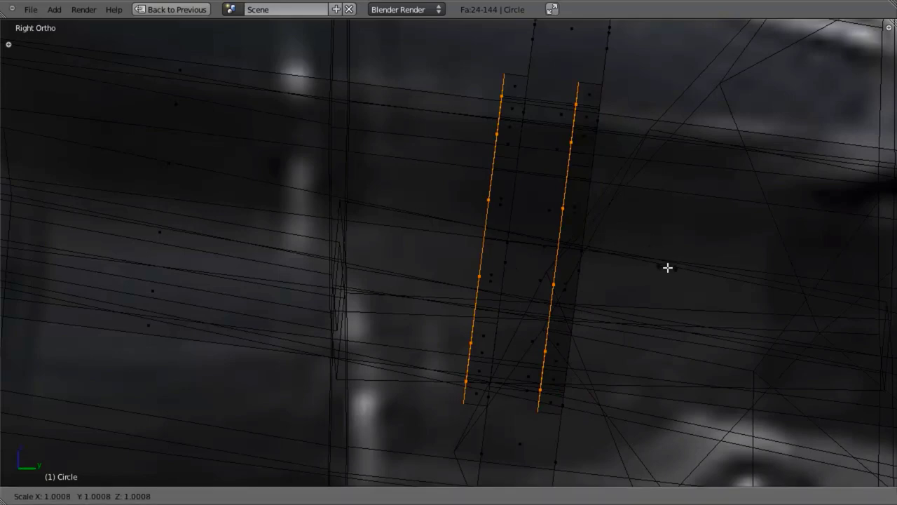
key(y)
key(y)
key(x)
key(x)
key(Escape)
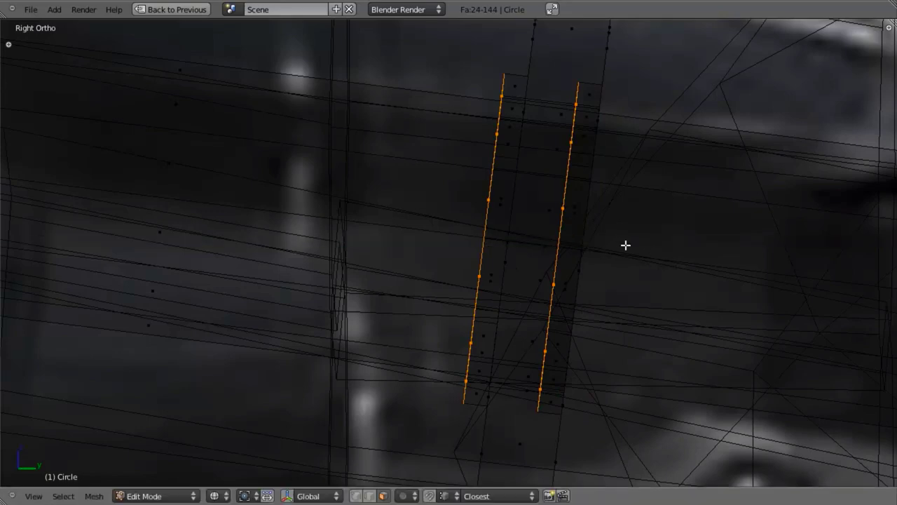
Step: Undo the Shrink/Fatten offsets and the in-place extrusion of both face rings
key(ctrl+z)
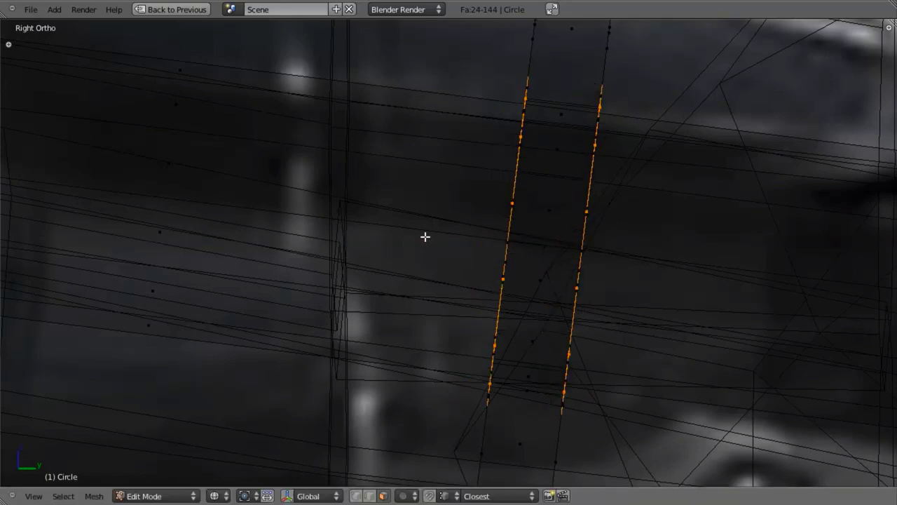
key(ctrl+z)
key(z)
scroll(465, 256, up, 3)
scroll(460, 265, down, 2)
key(z)
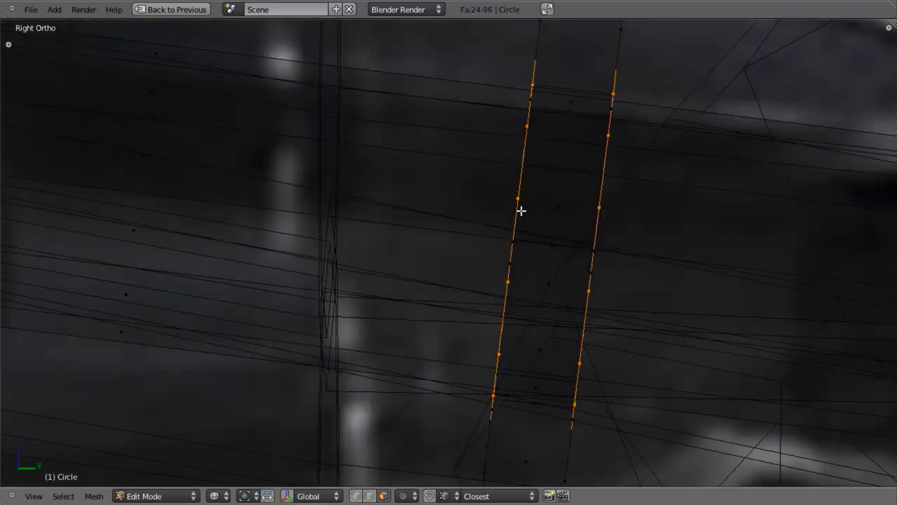
Step: Deselect the rear face ring and extrude the front ring about 0.0095 outward along its normal
key(b)
middle_drag(576, 47, 626, 371)
key(b)
middle_drag(554, 367, 603, 482)
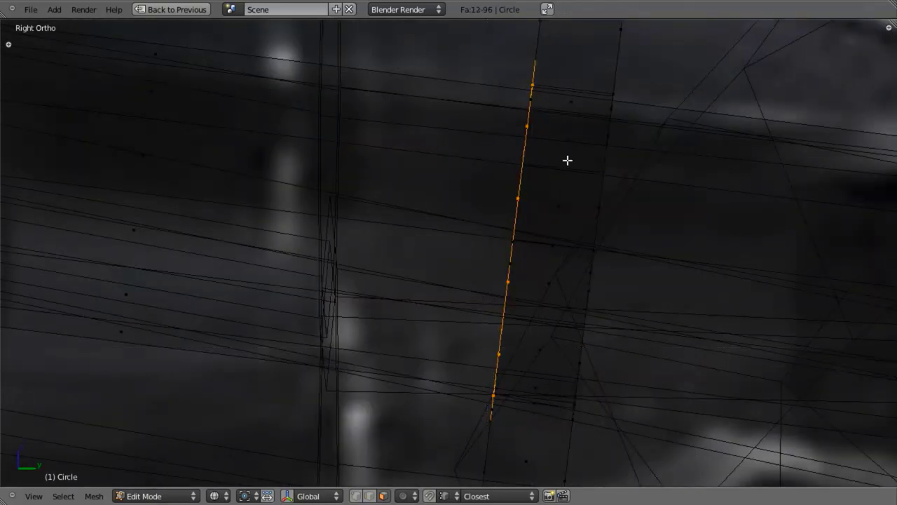
key(e)
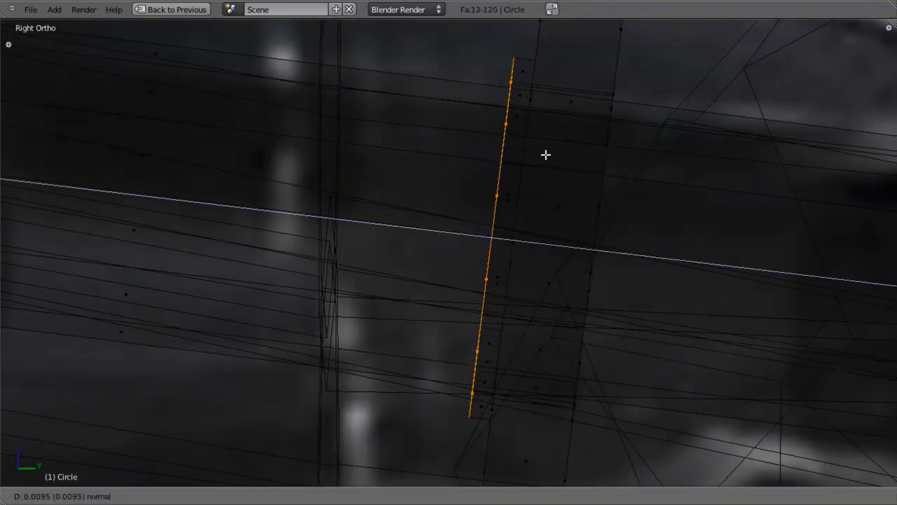
click(549, 153)
Step: Select the face ring on the collar's rear side and extrude it about 0.0085 outward along its normal
middle_drag(551, 150, 587, 183)
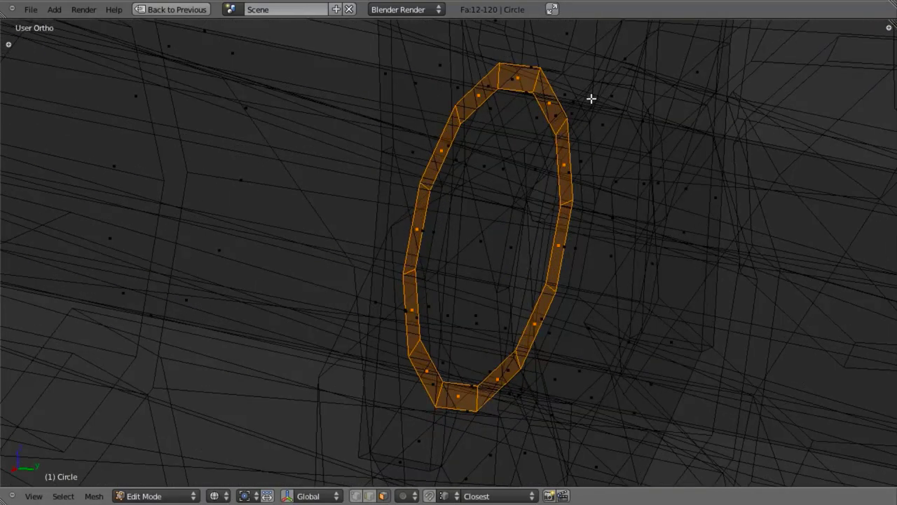
middle_drag(591, 99, 629, 147)
key(KP_3)
key(e)
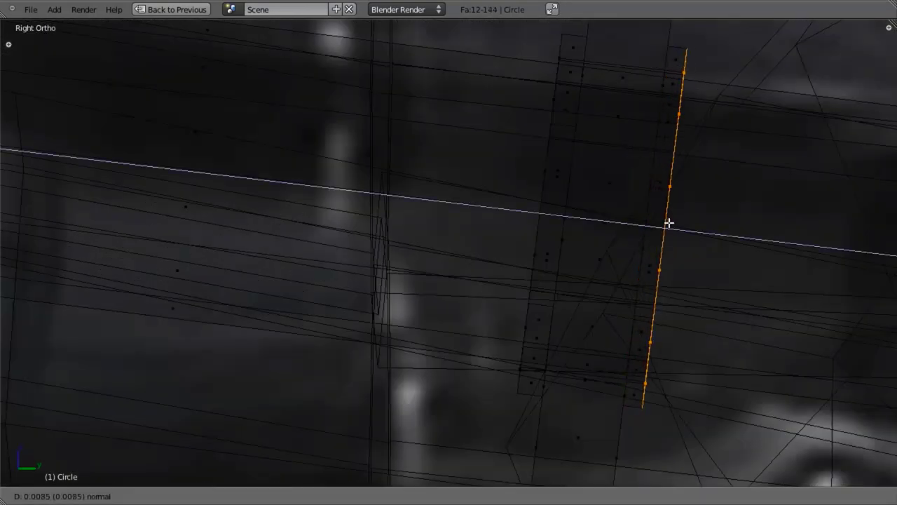
click(670, 219)
middle_drag(671, 219, 525, 379)
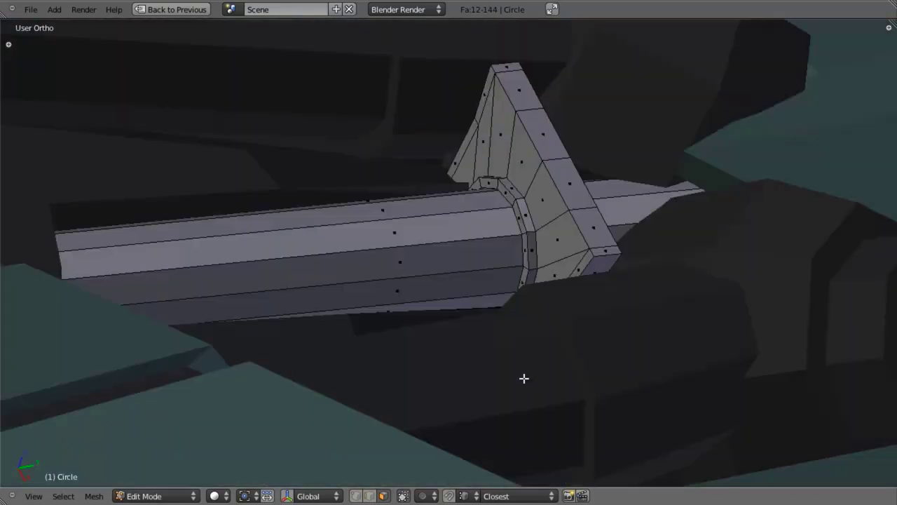
scroll(524, 378, down, 3)
Step: Check the collar bracket's shape in object mode and its linked faces against the side reference painting
key(Tab)
middle_drag(478, 353, 592, 369)
key(Tab)
key(a)
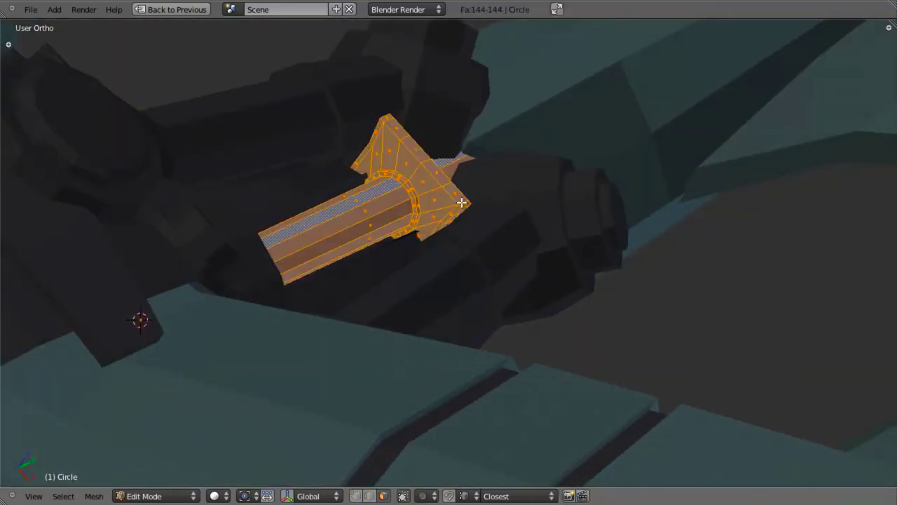
key(a)
key(l)
key(KP_3)
key(z)
shift+middle_drag(506, 275, 515, 267)
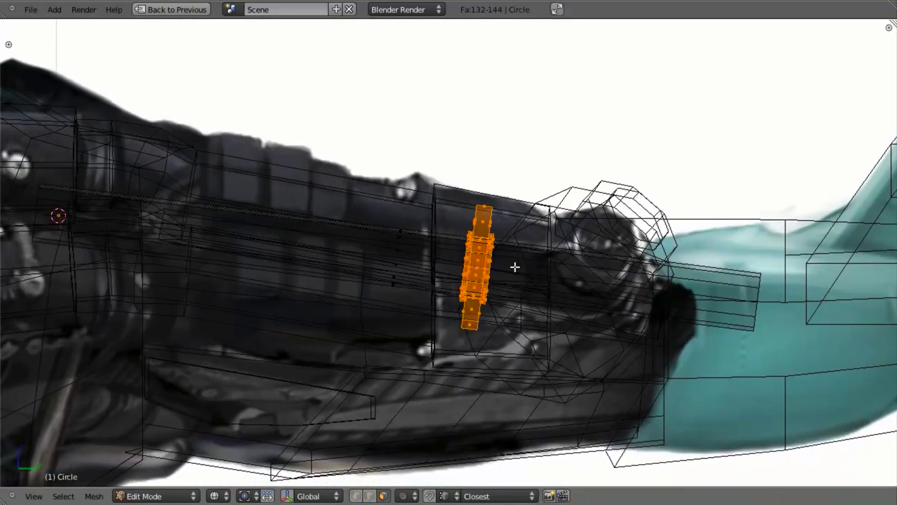
scroll(515, 267, up, 2)
shift+middle_drag(540, 297, 569, 303)
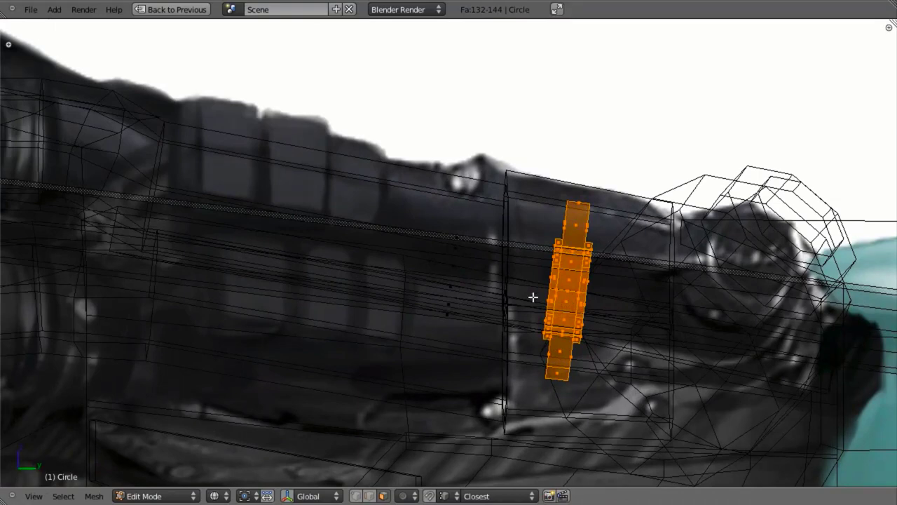
key(a)
scroll(559, 285, up, 2)
shift+middle_drag(558, 286, 364, 197)
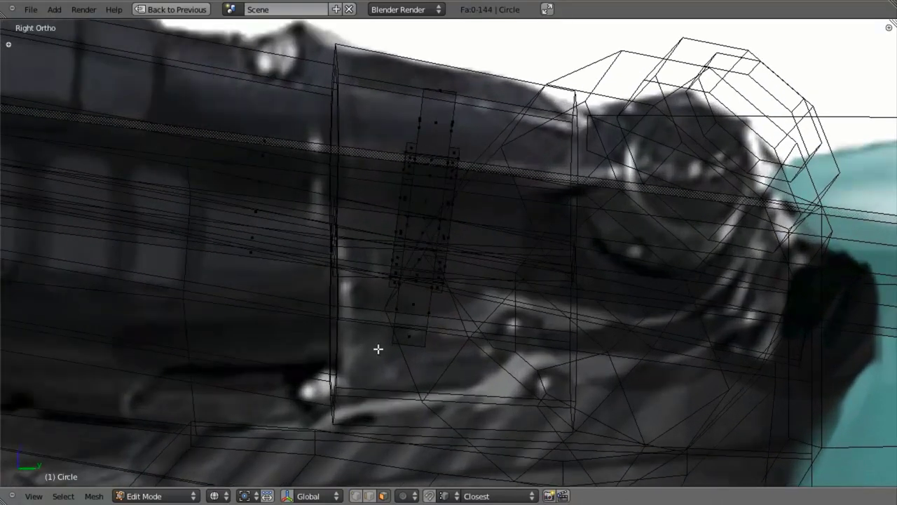
Step: Set the transform orientation to Normal and select the outer face loop of the collar's front rim
click(311, 495)
click(332, 439)
mouse_move(390, 218)
middle_down()
mouse_move(463, 316)
mouse_move(424, 166)
middle_up()
key(z)
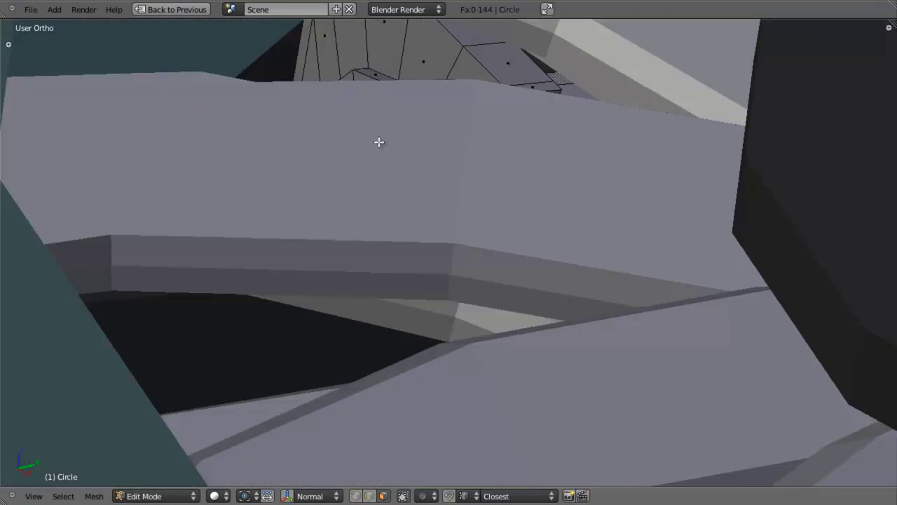
middle_drag(378, 142, 362, 94)
key(z)
alt+right_click(354, 84)
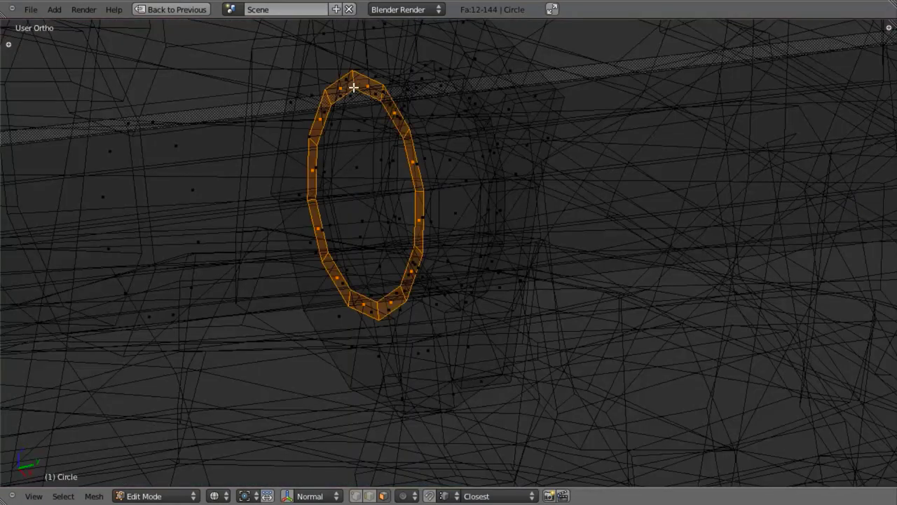
Step: Show the 3D manipulator on the selected front rim loop in the right side view
key(KP_3)
scroll(523, 223, down, 3)
scroll(523, 271, up, 3)
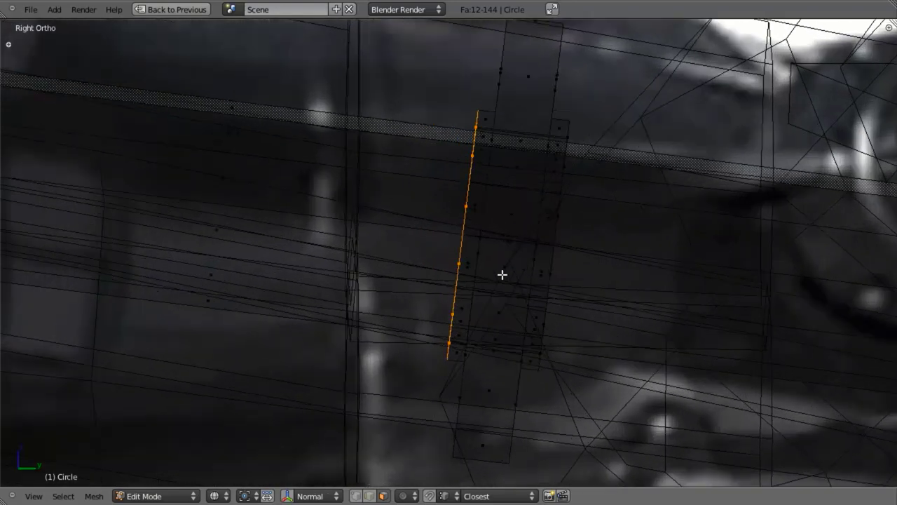
scroll(502, 274, down, 3)
key(ctrl+space)
scroll(462, 242, up, 2)
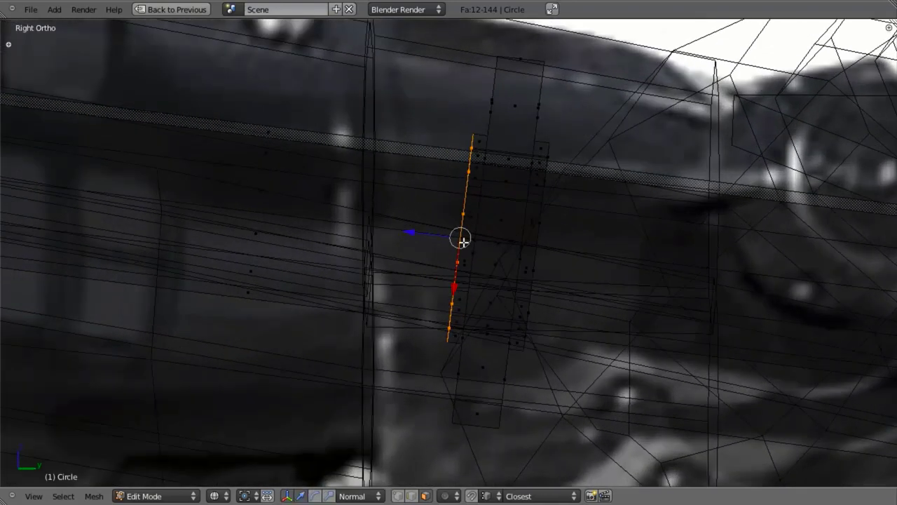
scroll(305, 222, down, 3)
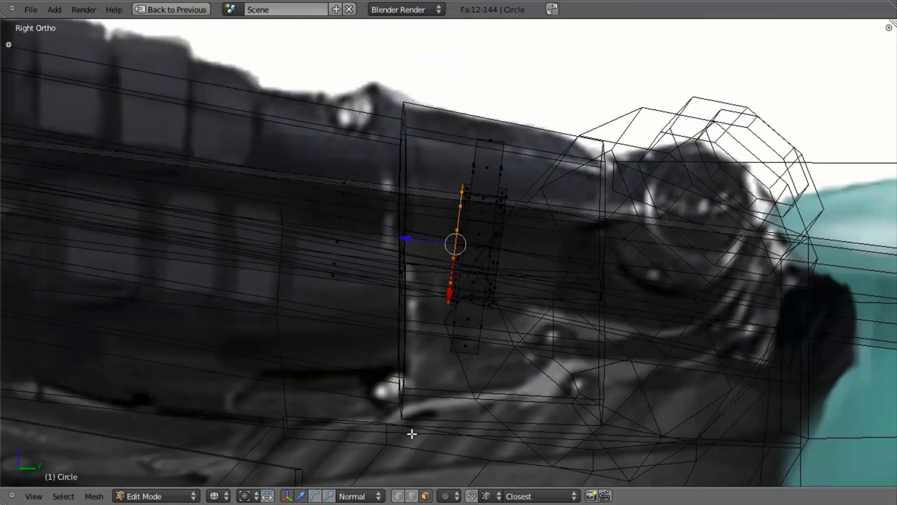
Step: Set the transform orientation to the custom Face.000 orientation in the right side view
key(n)
scroll(841, 321, down, 12)
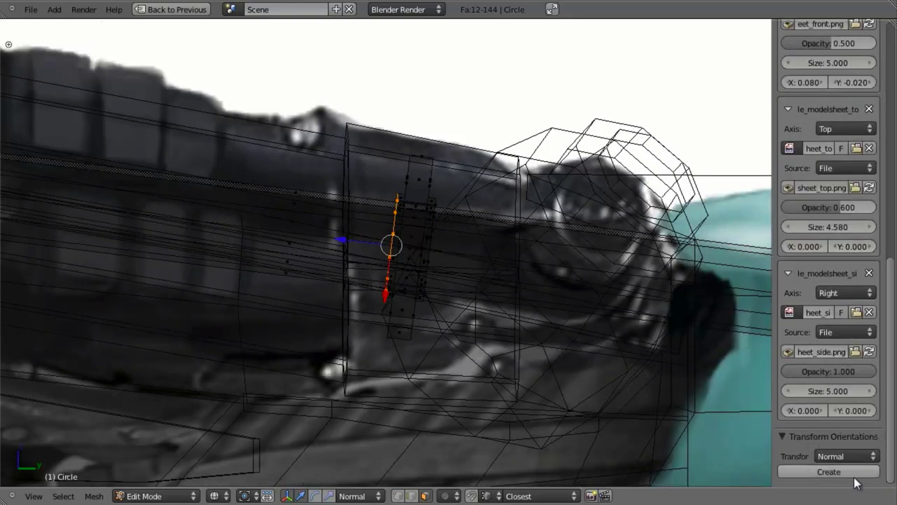
key(KP_3)
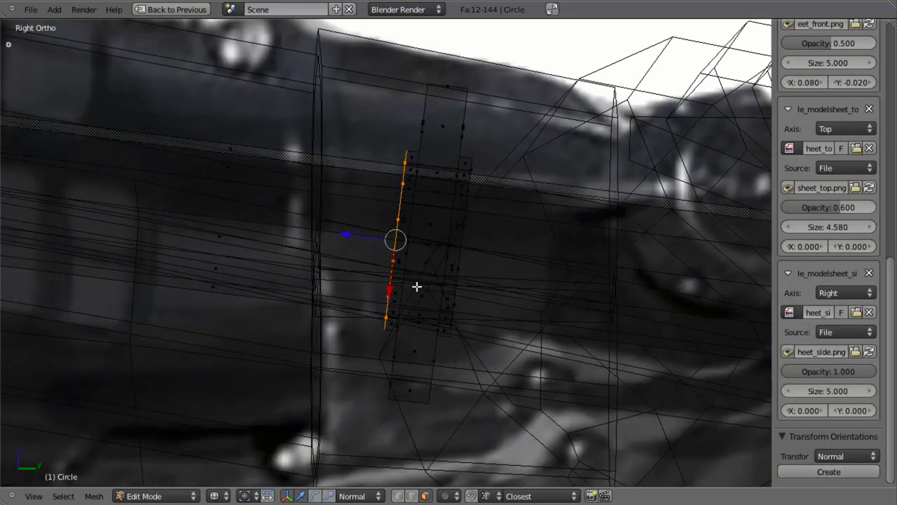
click(368, 496)
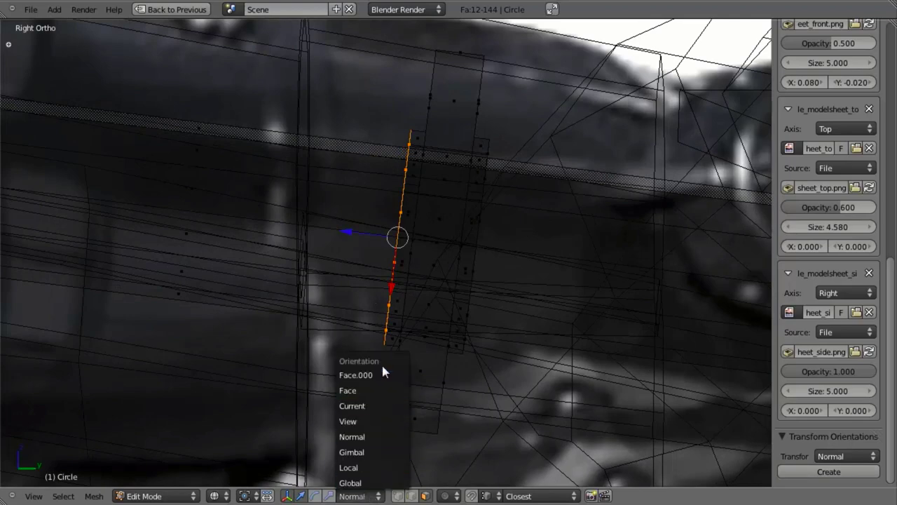
click(361, 375)
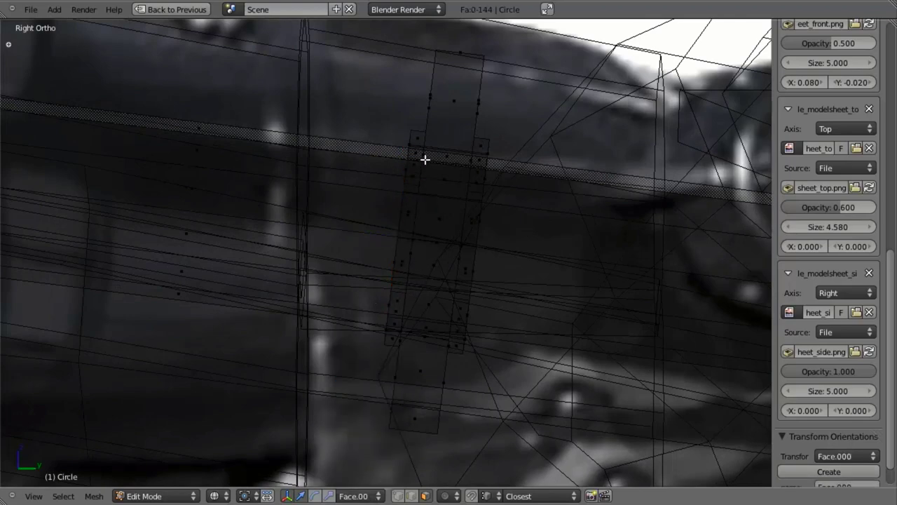
Step: Select the whole linked collar bracket and duplicate it forward along the tube on the Face.000 Z axis
key(l)
scroll(424, 140, down, 3)
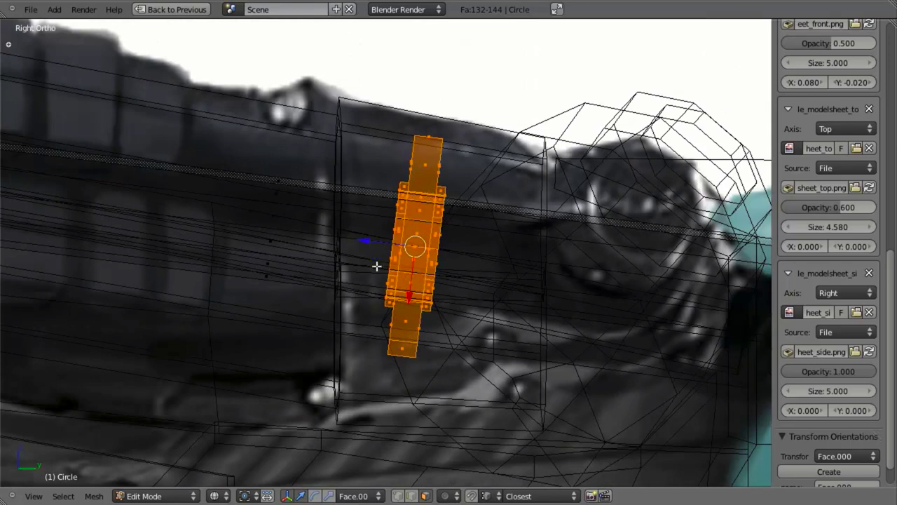
key(g)
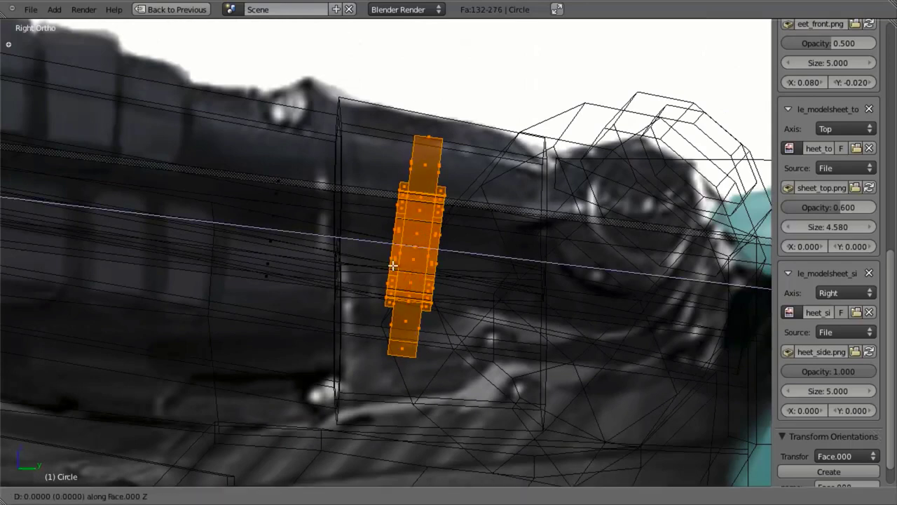
click(177, 242)
middle_drag(176, 242, 177, 242)
Step: Compare the duplicated collar with the top reference painting and shift it along Face.000 Z to match the second painted bracket
key(KP_7)
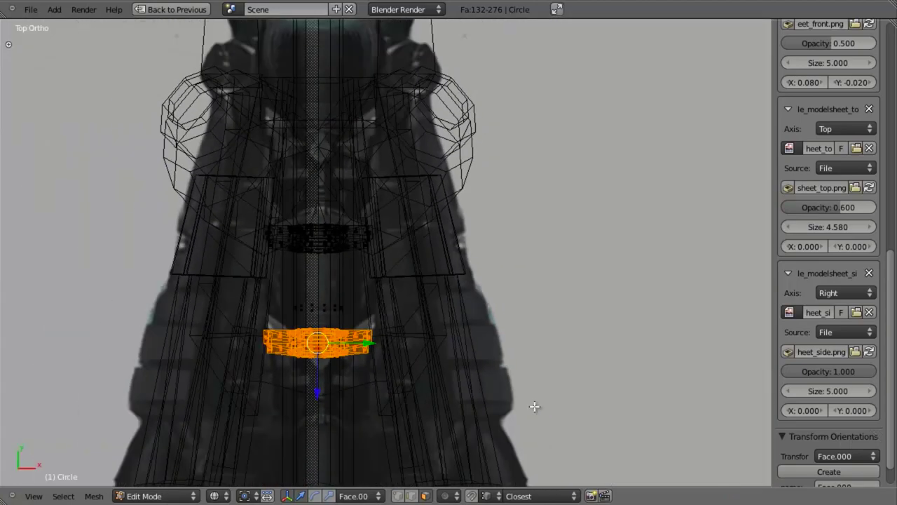
shift+middle_drag(397, 334, 445, 298)
scroll(424, 395, up, 5)
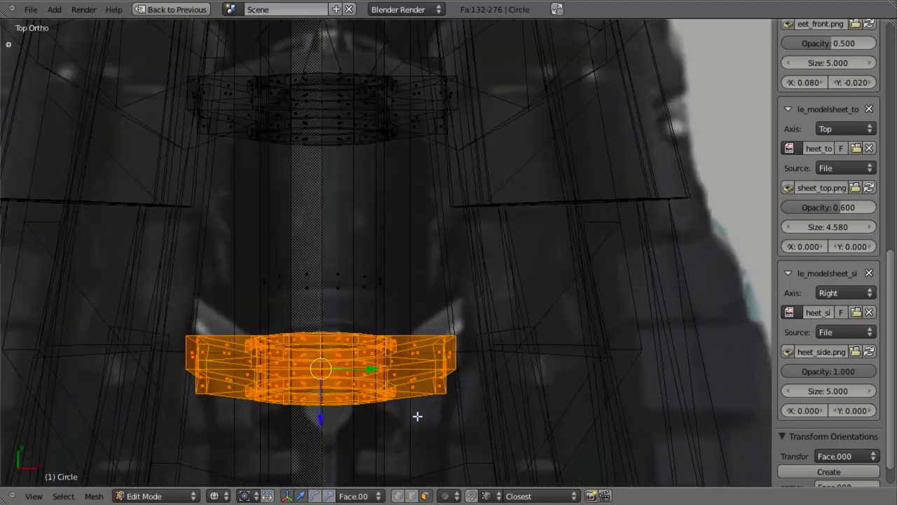
key(Tab)
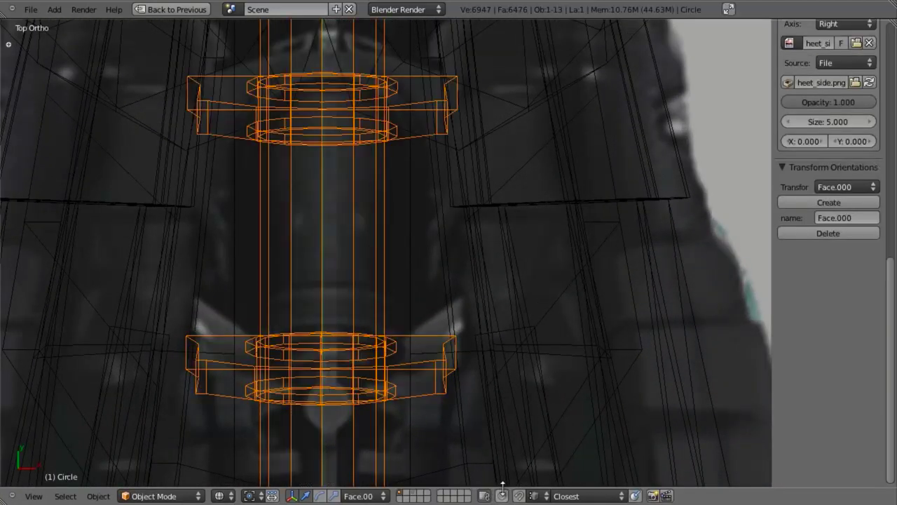
click(410, 496)
scroll(403, 352, down, 4)
scroll(420, 310, down, 2)
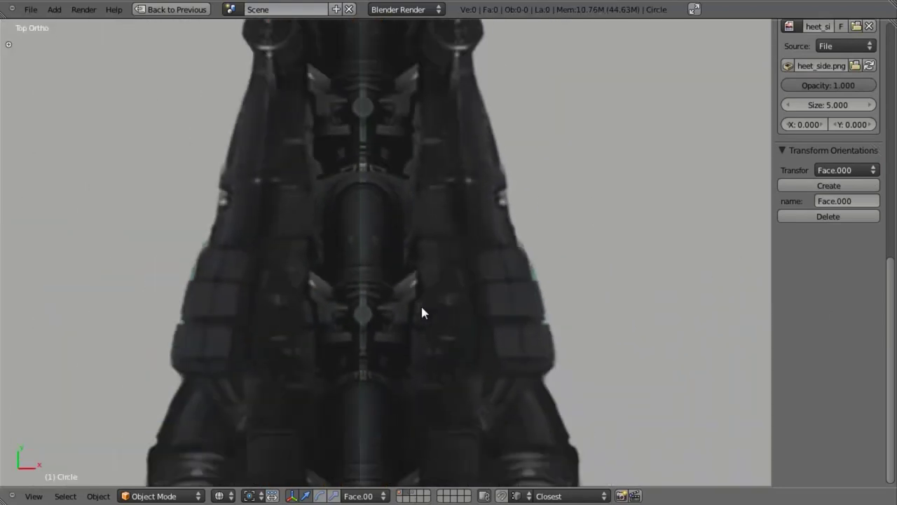
scroll(421, 313, down, 1)
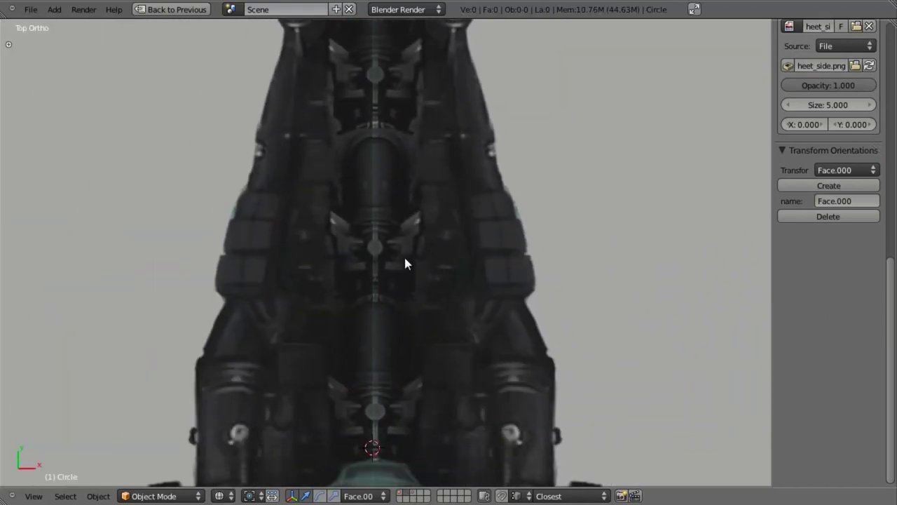
click(398, 496)
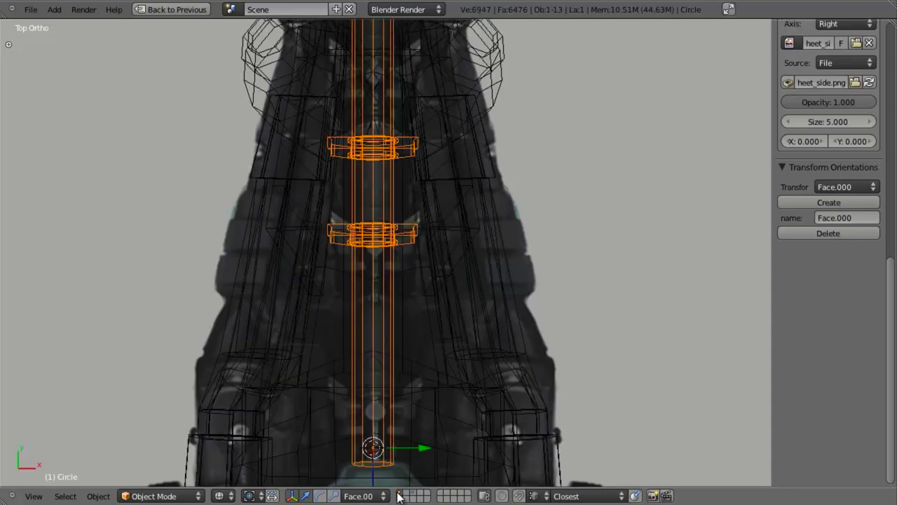
key(Tab)
key(g)
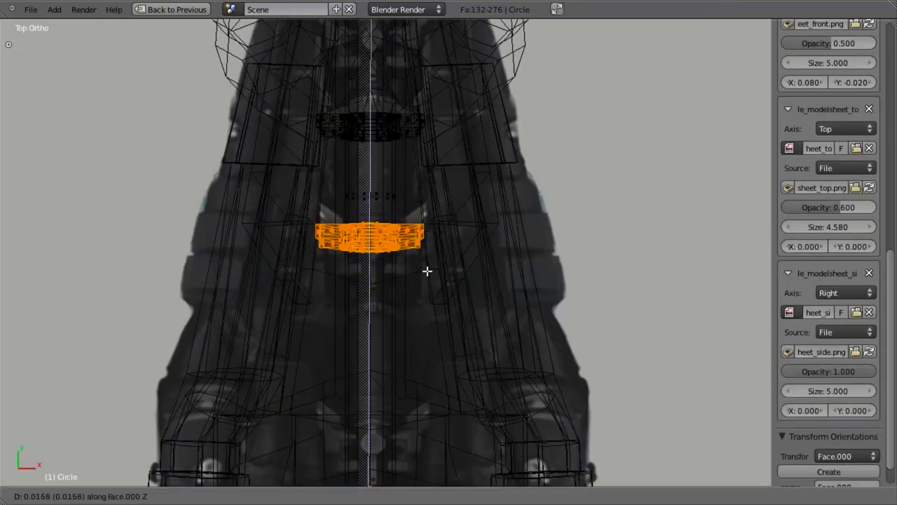
click(426, 272)
Step: Duplicate the collar bracket again along Face.000 Z towards the third bracket near the tube's front end
key(e)
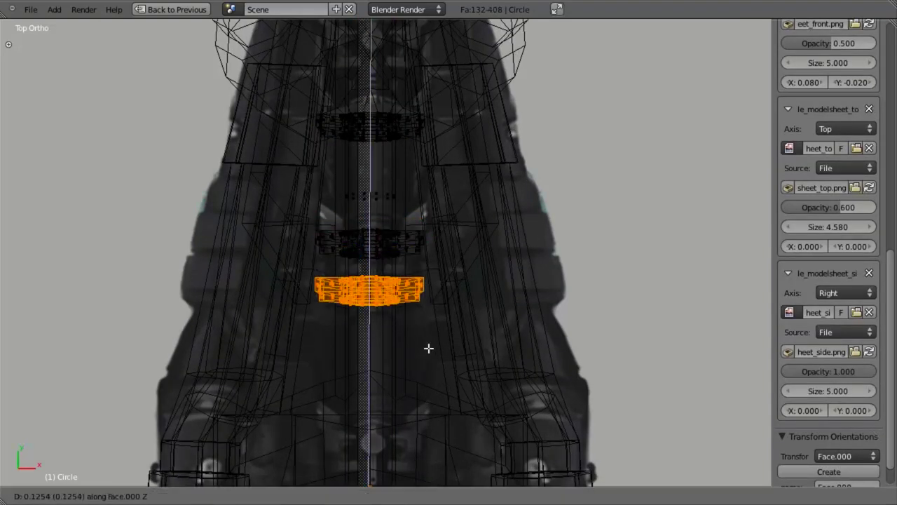
click(434, 461)
key(z)
middle_drag(434, 461, 349, 433)
key(z)
key(z)
key(z)
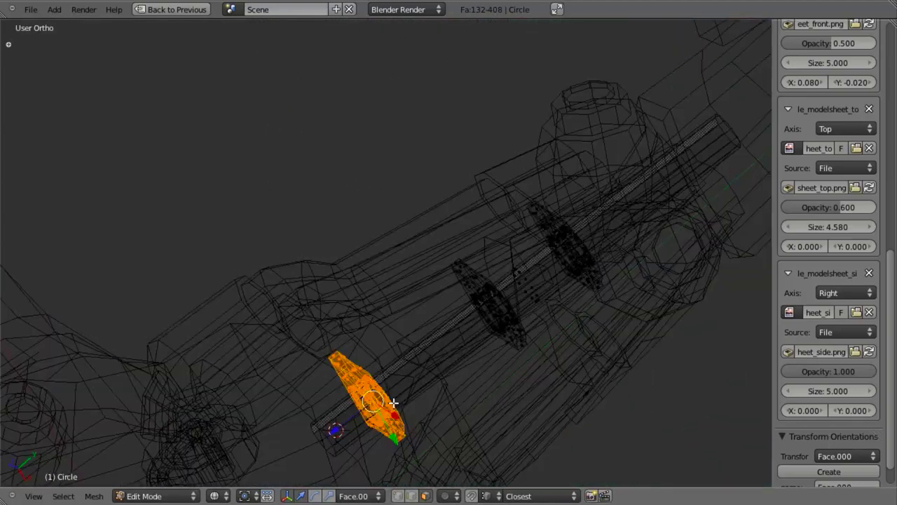
Step: Fine-tune the third collar's position along the Face.000 Z axis so it sits on the tube in front of the tail body
key(g)
key(z)
key(z)
click(422, 388)
key(z)
middle_drag(422, 388, 391, 408)
key(g)
key(z)
click(392, 408)
key(g)
key(z)
key(z)
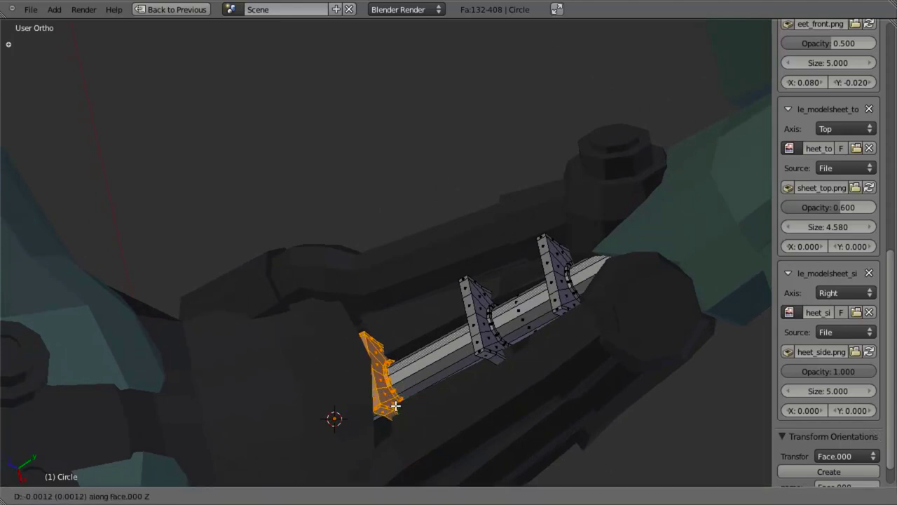
click(416, 400)
Step: Open the tail body mesh for editing in vertex mode and select the lengthwise edge loop on its side below the tube
middle_drag(416, 401, 459, 217)
key(Tab)
key(a)
scroll(462, 398, up, 5)
mouse_move(459, 218)
middle_down()
mouse_move(470, 272)
mouse_move(420, 314)
mouse_move(374, 317)
mouse_move(486, 356)
mouse_move(385, 374)
middle_up()
right_click(369, 342)
key(Tab)
key(z)
key(z)
key(ctrl+Tab)
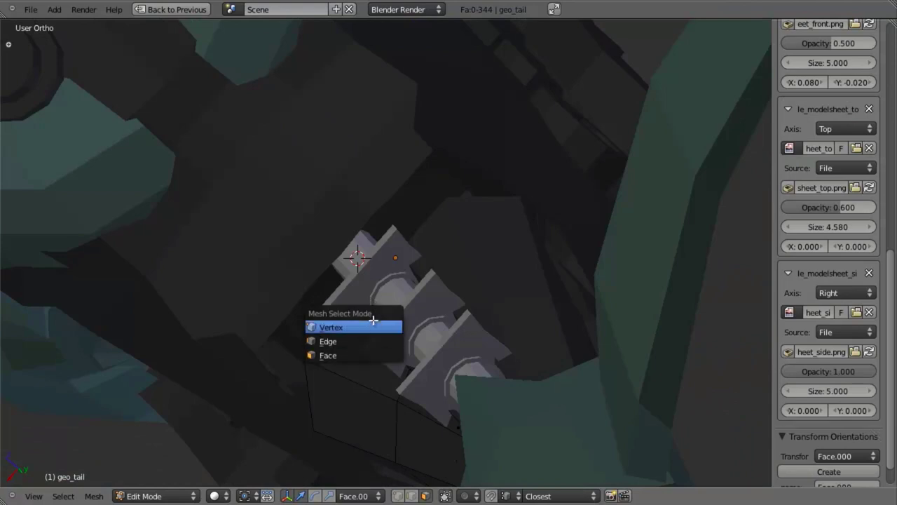
click(374, 325)
alt+right_click(360, 382)
Step: Isolate the tail body and the central tube in the viewport, then reopen the tail body mesh for editing
mouse_move(353, 379)
middle_down()
mouse_move(290, 316)
mouse_move(420, 333)
mouse_move(533, 321)
middle_up()
key(z)
key(Tab)
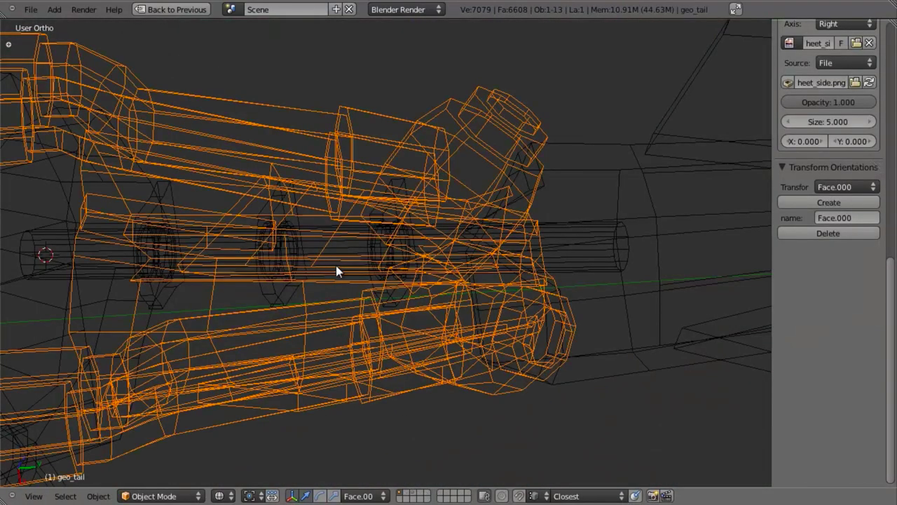
shift+right_click(349, 264)
key(z)
right_click(510, 307)
key(Tab)
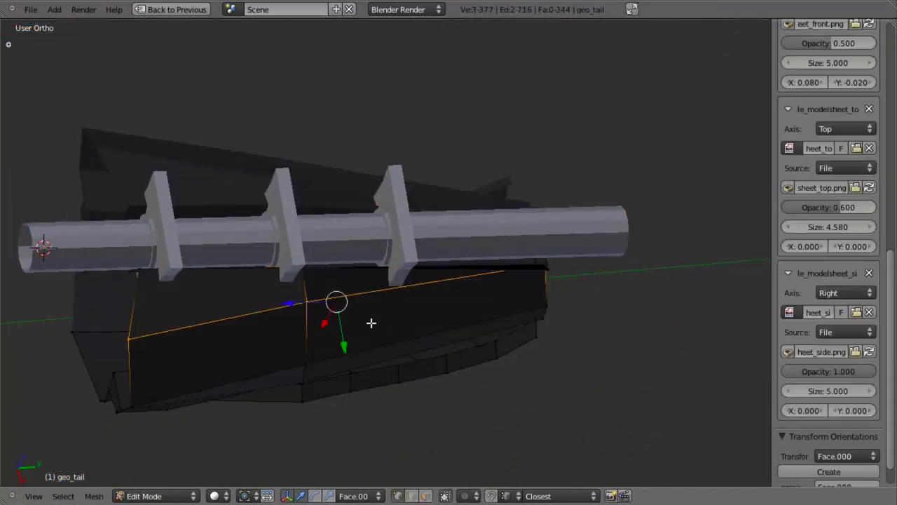
Step: Edge-slide the selected lengthwise loop outward and down the tail body's side by about 0.5
key(ctrl+e)
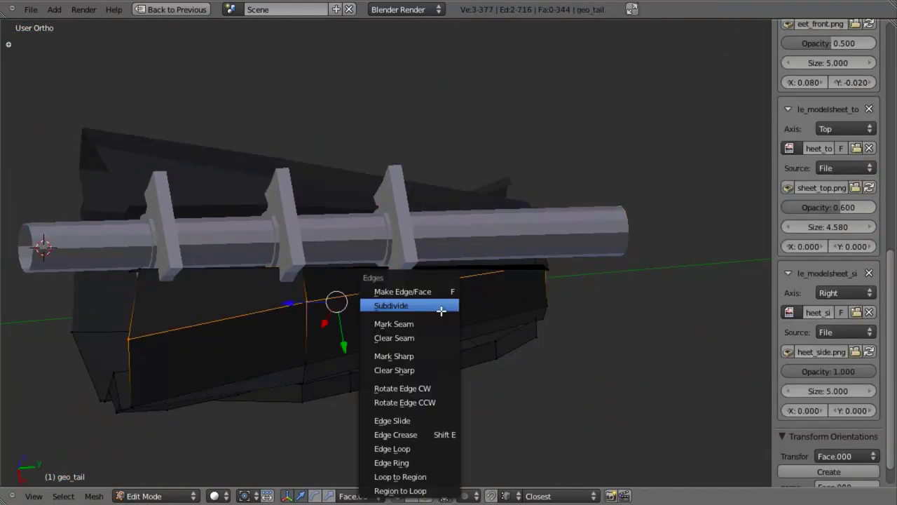
click(424, 424)
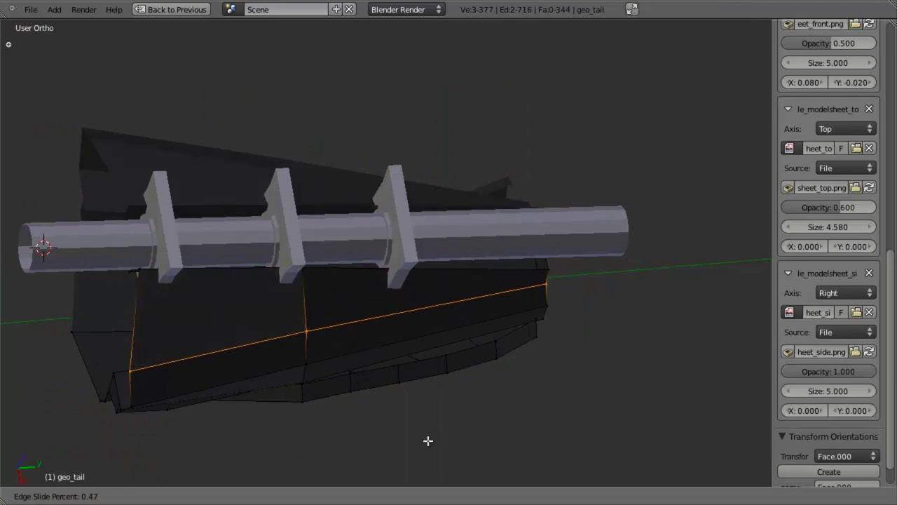
click(428, 445)
key(KP_3)
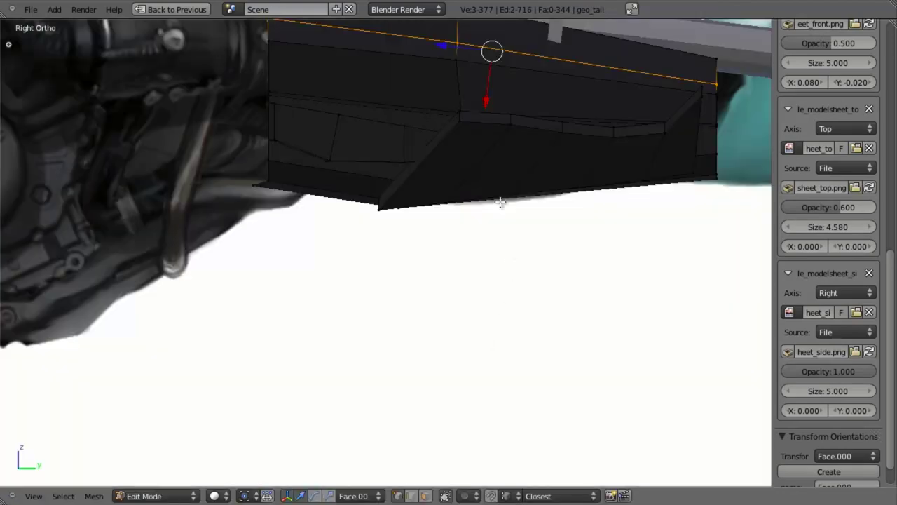
scroll(431, 295, down, 4)
middle_drag(431, 294, 266, 315)
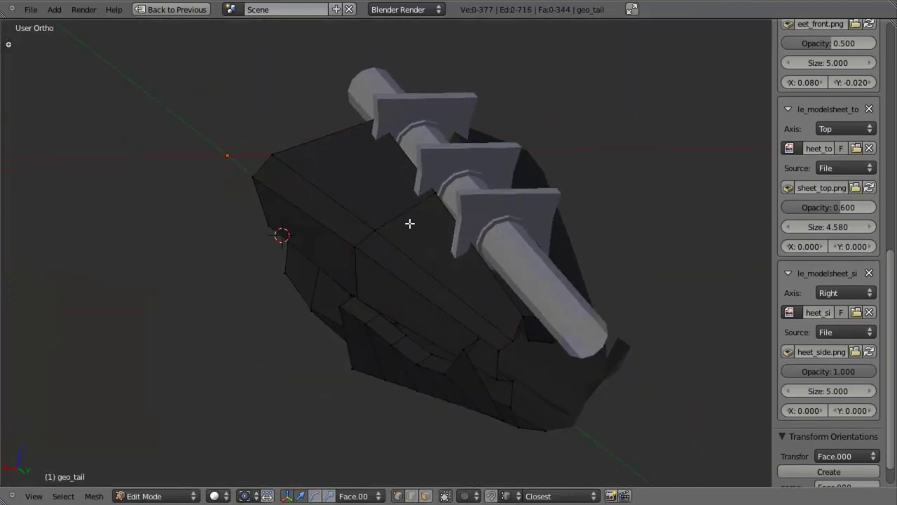
Step: Add an edge loop along the tail body's inner edge beside the tube and move it about 0.074 along global X
key(ctrl+r)
click(387, 215)
click(429, 179)
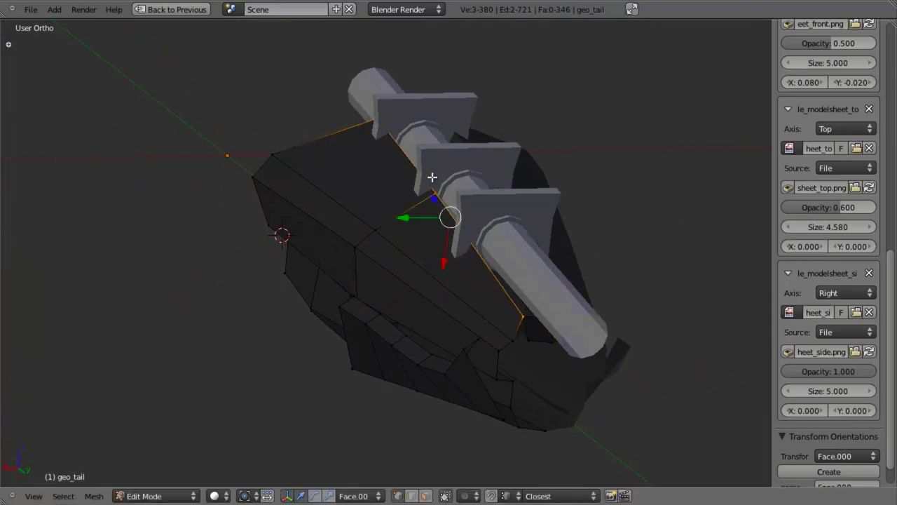
key(g)
key(x)
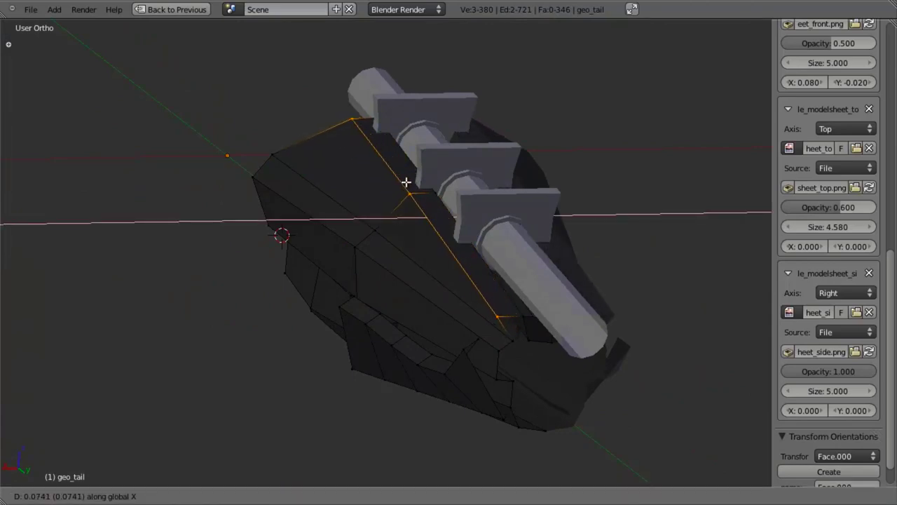
click(405, 182)
Step: Cut another lengthwise edge loop near the middle of the flat strip between the moved loop and the tube
scroll(546, 292, up, 3)
middle_drag(458, 294, 416, 283)
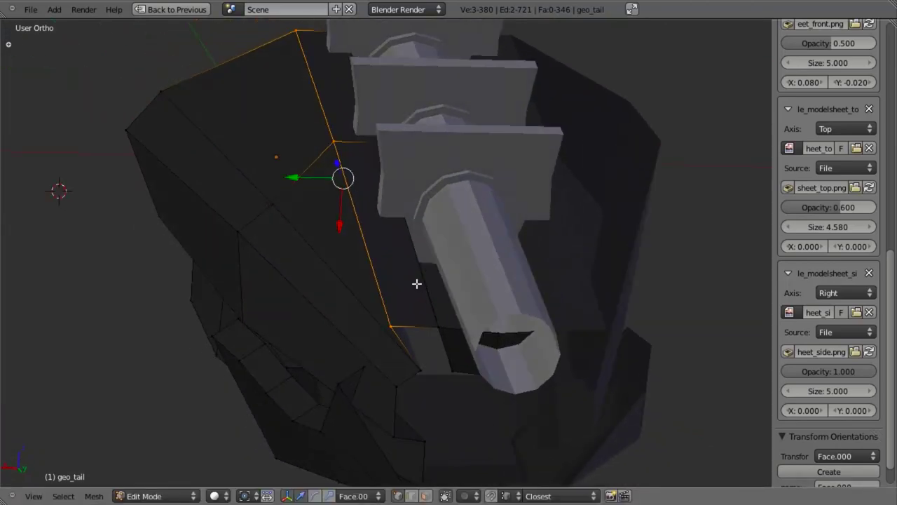
key(ctrl+r)
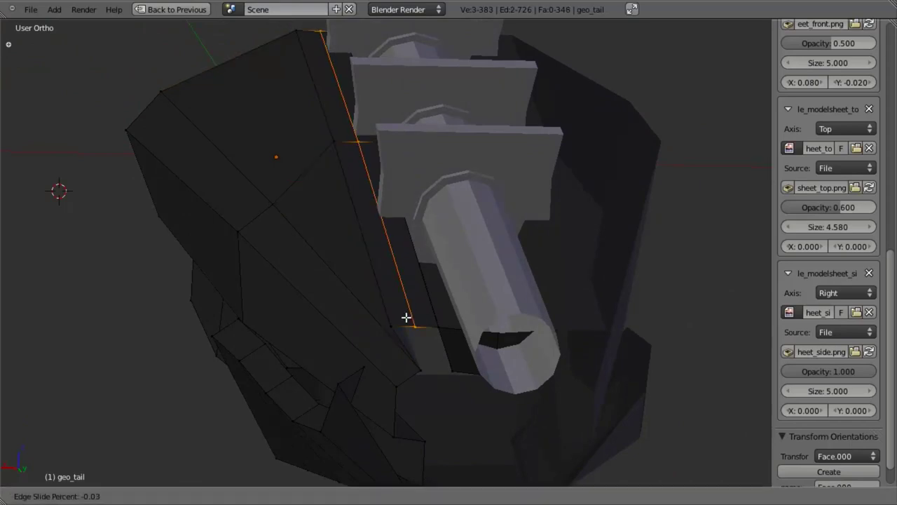
click(407, 317)
Step: Select the two narrow strip faces beside the tube and extrude them about 0.073 upward along their normal
shift+right_click(333, 149)
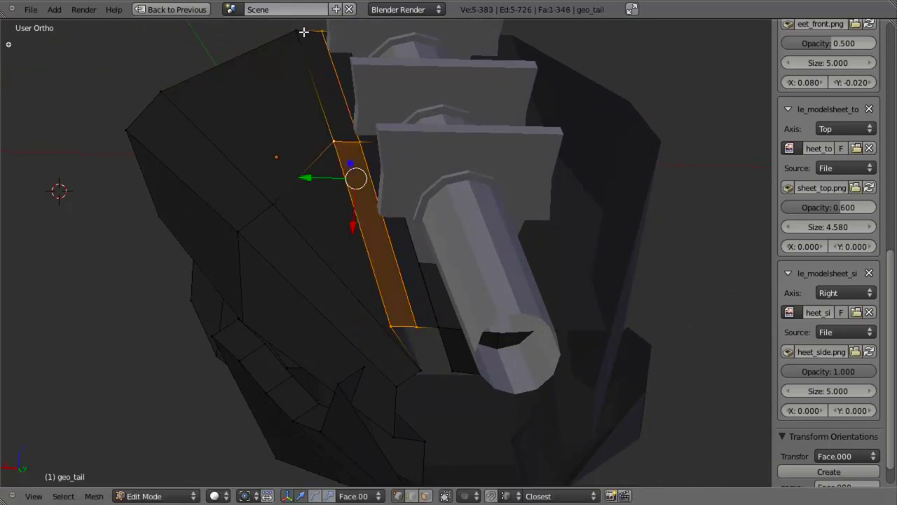
shift+right_click(302, 32)
scroll(420, 195, down, 3)
scroll(406, 243, up, 2)
key(e)
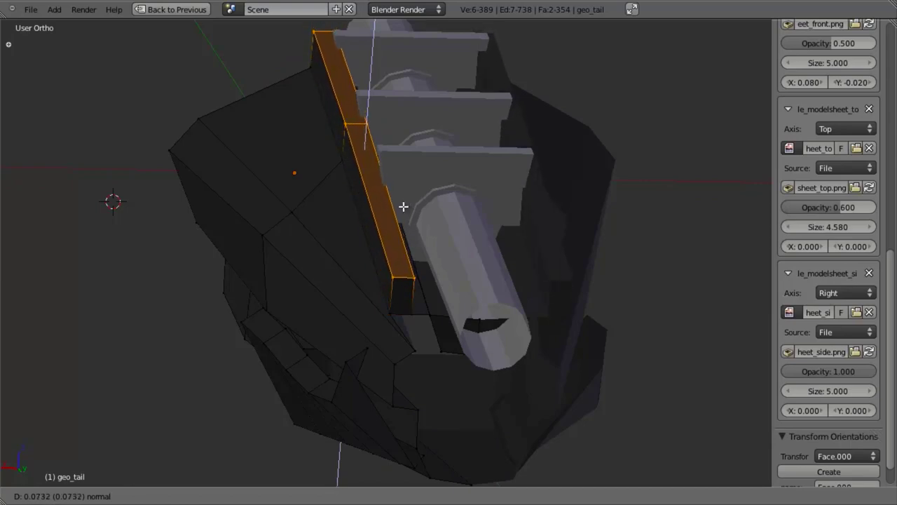
click(403, 206)
Step: Open the central tube mesh with its three collar brackets for editing and clear the selection
middle_drag(306, 262, 390, 169)
key(Tab)
right_click(411, 153)
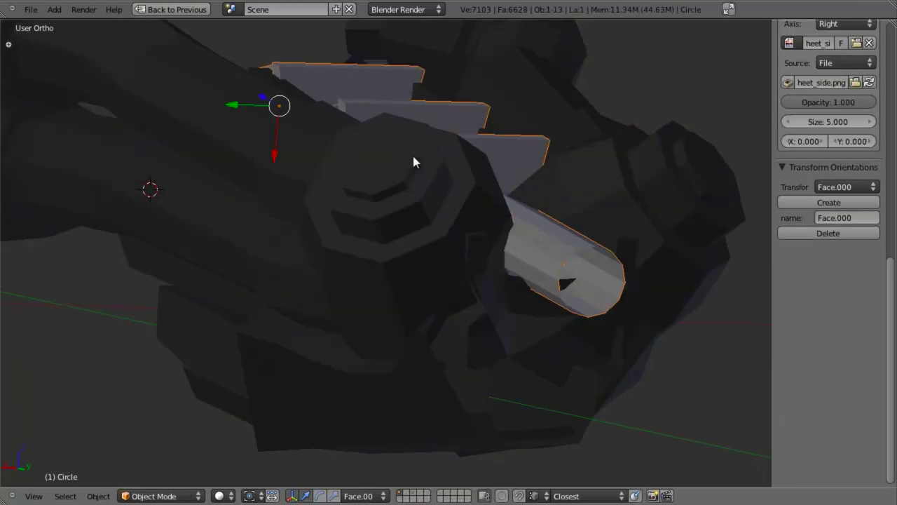
middle_drag(407, 135, 379, 238)
key(Tab)
scroll(329, 201, up, 2)
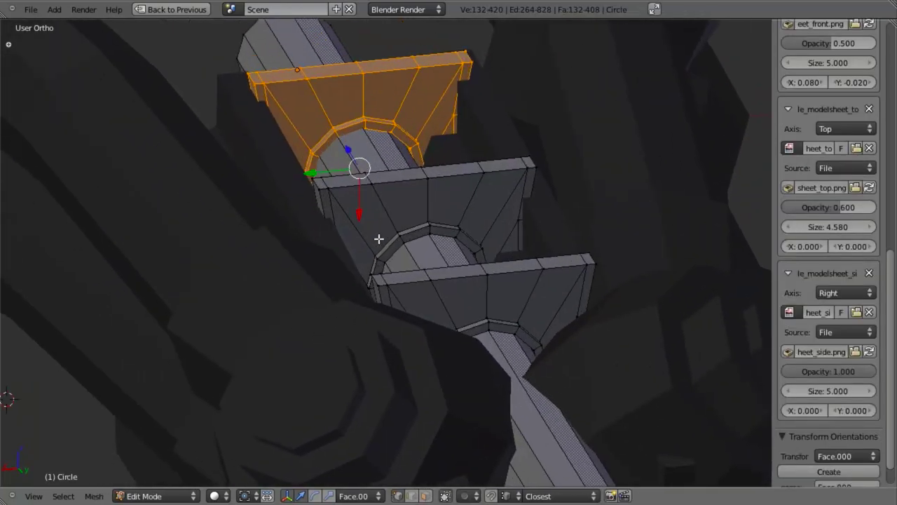
scroll(375, 237, up, 2)
key(a)
Step: Clear the bracket selection and select the outer end faces of the three collar brackets in face mode
key(z)
key(z)
key(z)
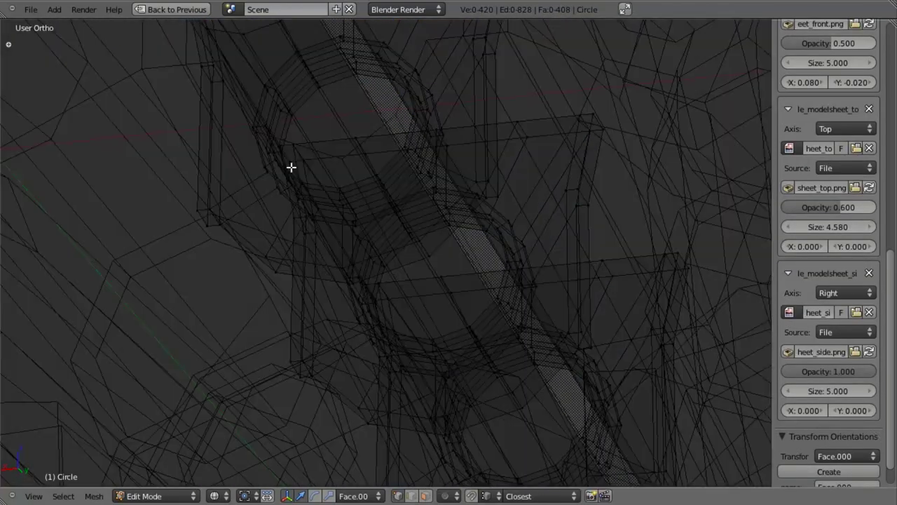
key(ctrl+Tab)
click(277, 177)
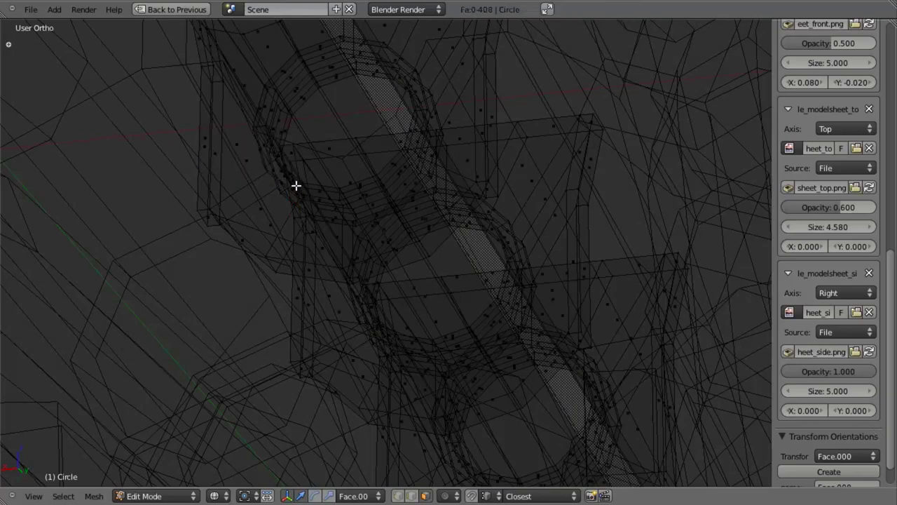
key(z)
scroll(306, 320, down, 5)
middle_drag(306, 320, 274, 167)
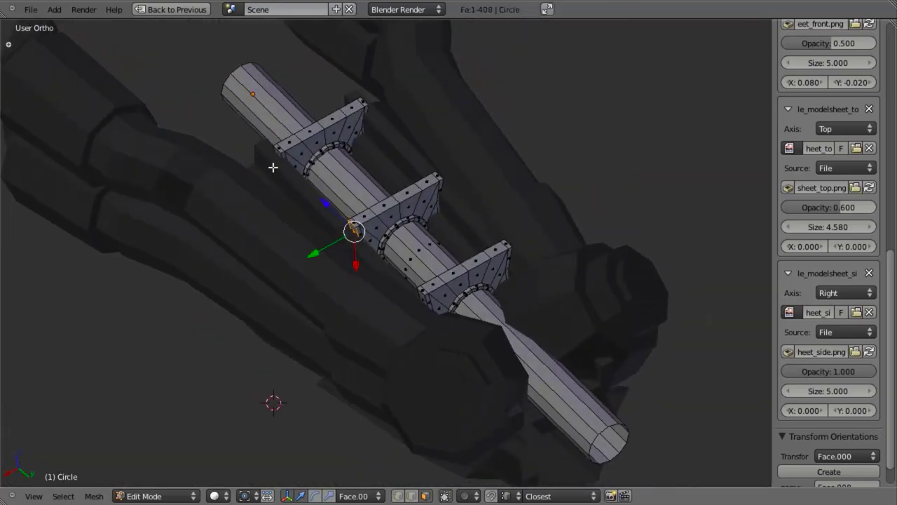
scroll(253, 119, up, 4)
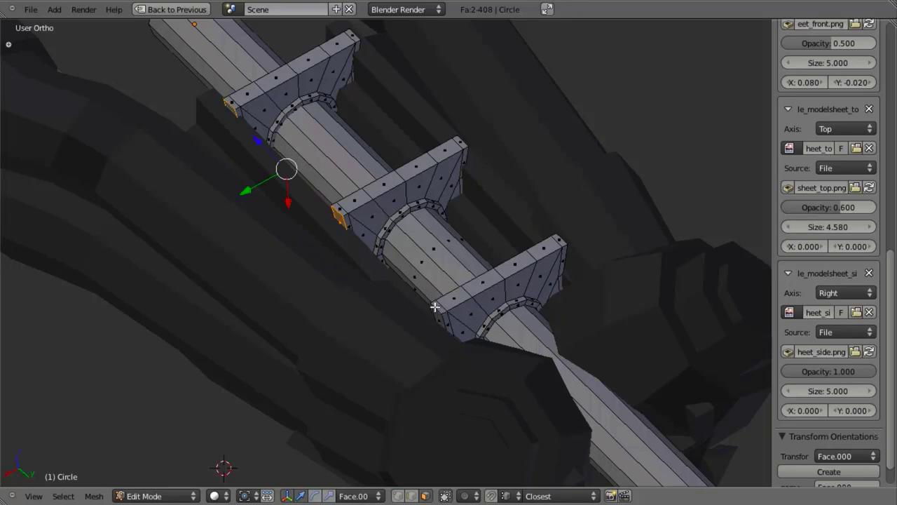
key(z)
key(z)
mouse_move(575, 263)
middle_down()
mouse_move(553, 295)
mouse_move(450, 334)
middle_up()
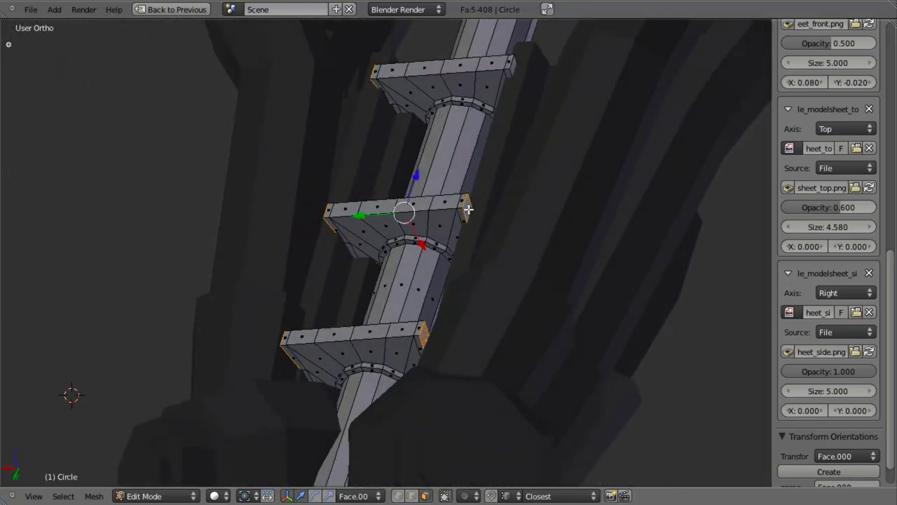
middle_drag(532, 109, 513, 281)
Step: Leave the tube mesh and open the tail body mesh for editing with nothing selected
key(Tab)
scroll(316, 267, down, 4)
middle_drag(315, 267, 401, 289)
scroll(429, 376, up, 4)
right_click(422, 355)
scroll(422, 355, down, 5)
scroll(398, 234, up, 5)
scroll(423, 340, down, 4)
middle_drag(426, 343, 488, 264)
scroll(444, 344, up, 4)
key(Tab)
scroll(458, 361, down, 5)
key(a)
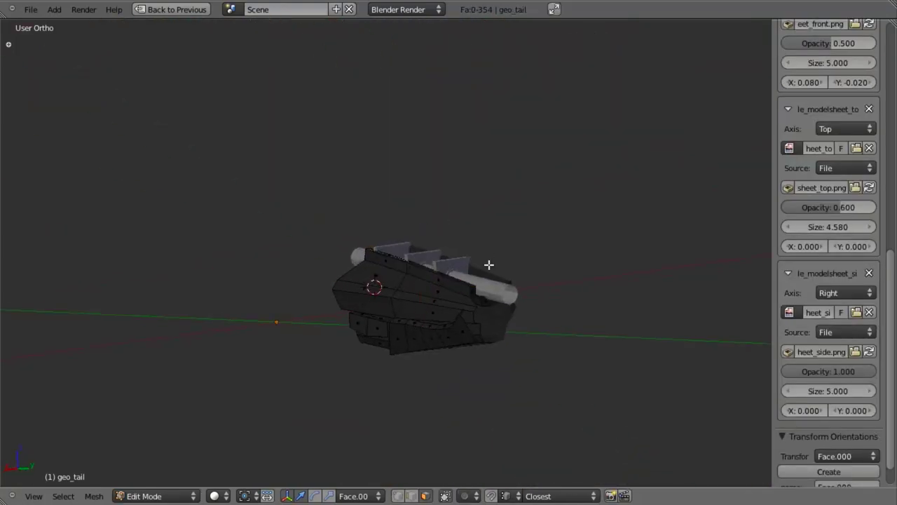
Step: In vertex mode, move vertices at the tail body's end below the tube along global X to adjust its outline
scroll(480, 273, up, 4)
key(ctrl+Tab)
click(457, 248)
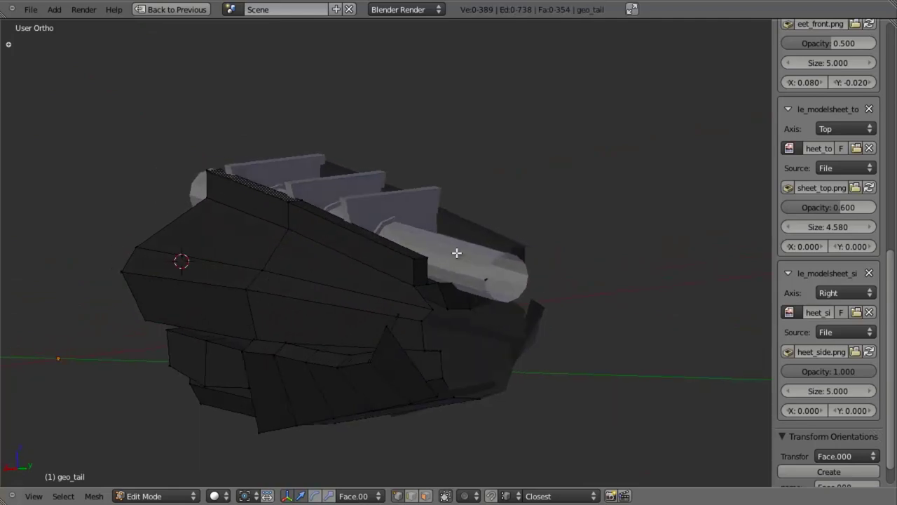
right_click(426, 308)
middle_drag(426, 308, 409, 283)
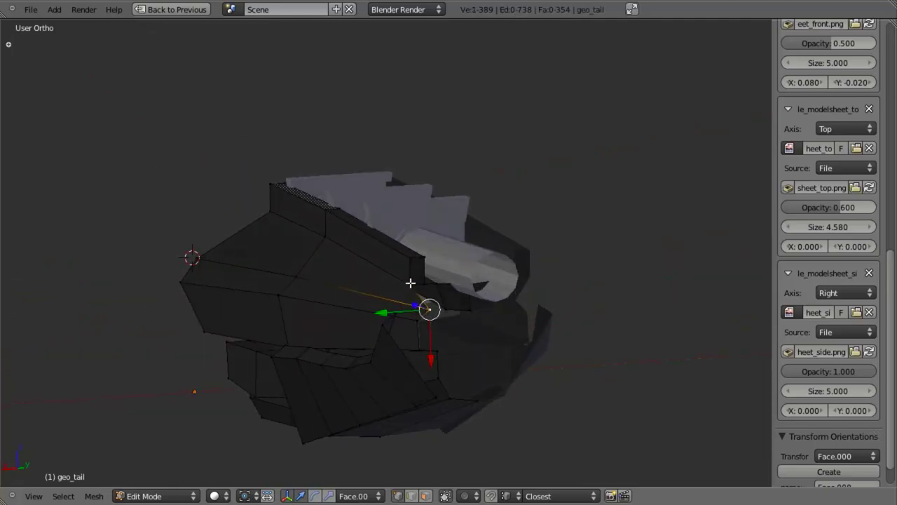
key(g)
key(x)
click(413, 290)
scroll(420, 303, up, 3)
middle_drag(439, 330, 344, 151)
key(g)
key(x)
click(430, 352)
Step: Leave the tail body, reveal all hidden objects and open the middle body mesh for editing
scroll(458, 383, down, 4)
key(a)
key(Tab)
key(a)
scroll(414, 299, down, 3)
key(alt+h)
key(a)
middle_drag(401, 154, 346, 438)
scroll(347, 438, up, 4)
middle_drag(401, 175, 315, 167)
right_click(315, 166)
shift+middle_drag(380, 229, 381, 237)
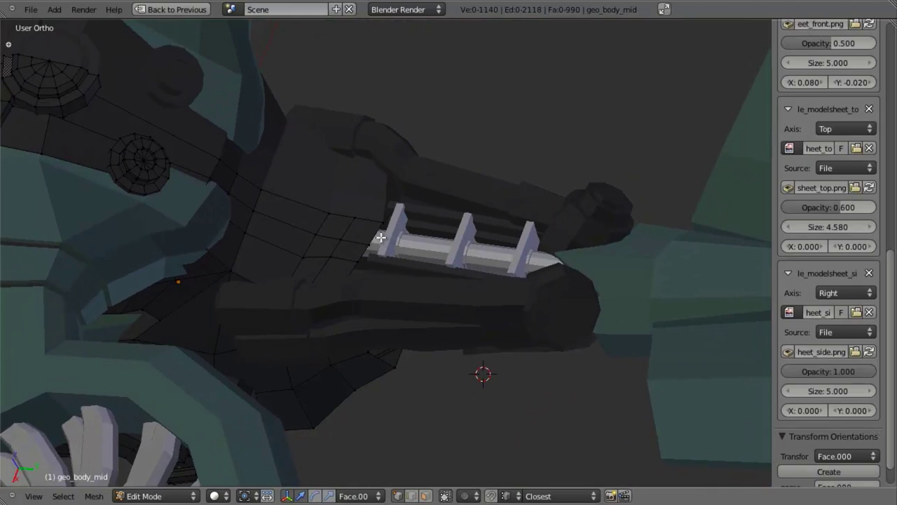
Step: Examine the top reference around the joint between middle body and tail with the model's layer switched off, then restore the layer
key(KP_7)
key(z)
shift+middle_drag(505, 192, 269, 381)
scroll(319, 371, up, 3)
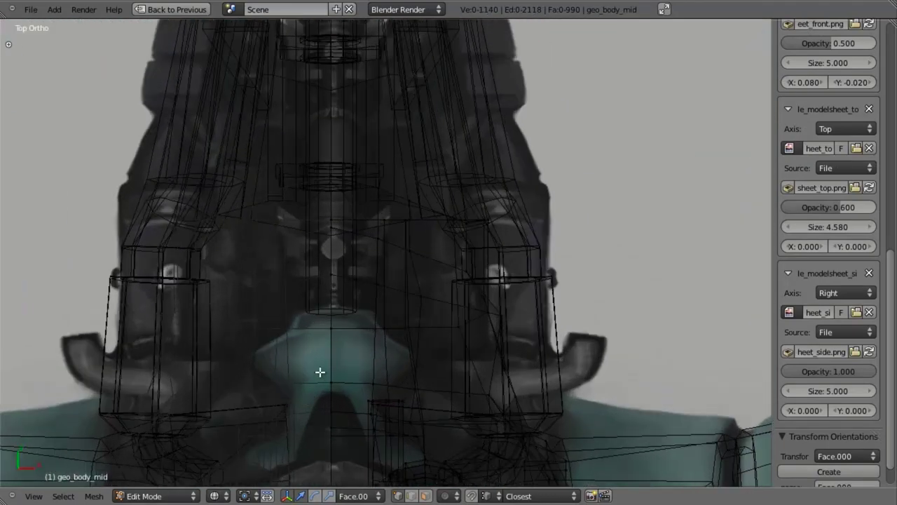
key(Tab)
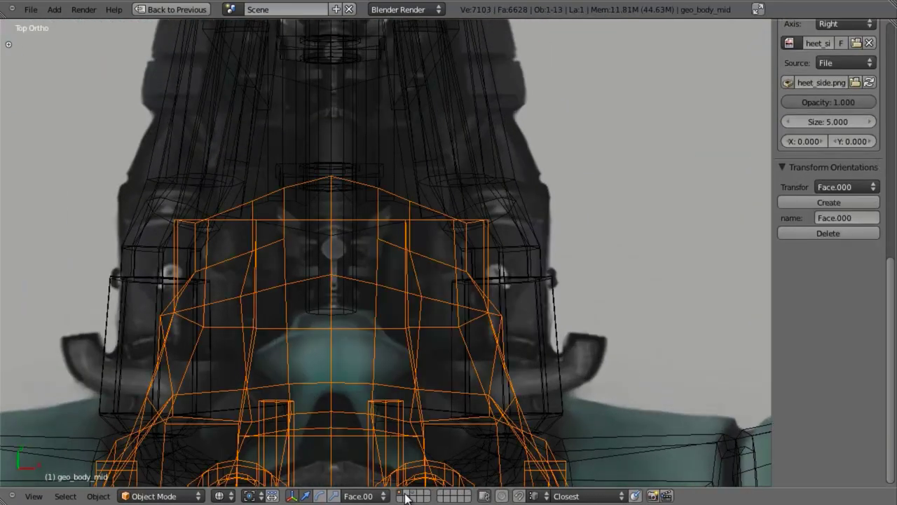
click(405, 496)
scroll(391, 328, down, 2)
scroll(391, 329, up, 3)
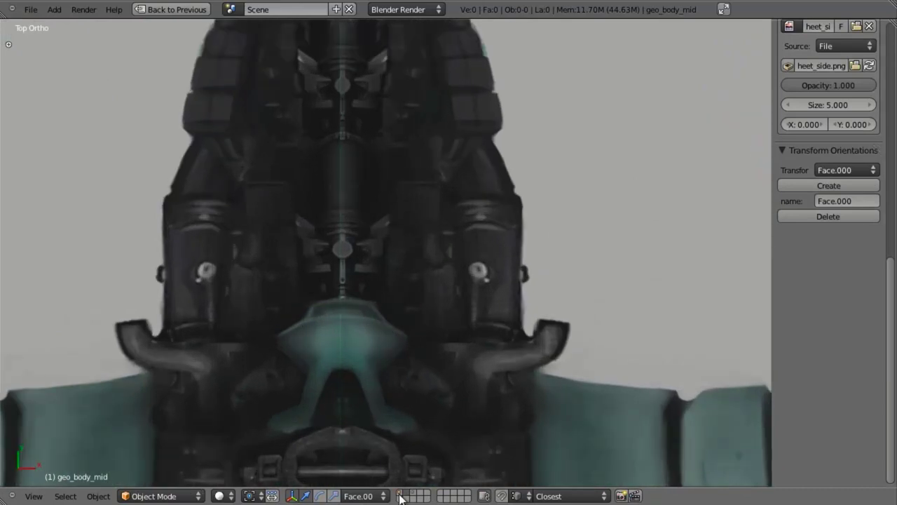
click(400, 496)
scroll(405, 276, up, 2)
key(Tab)
Step: Box-select the middle body's rear upper vertices around the tube's end in the side wireframe view and delete them
middle_drag(410, 245, 433, 298)
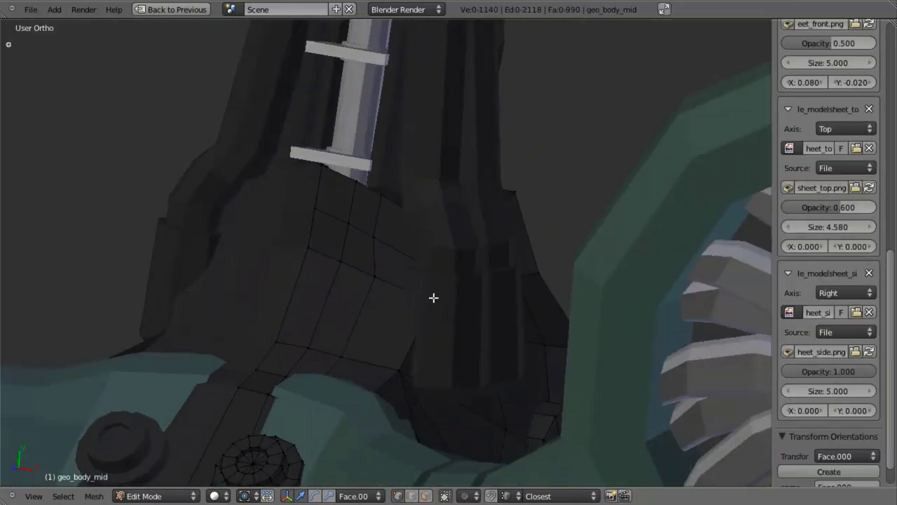
key(z)
key(KP_3)
scroll(415, 286, down, 2)
shift+middle_drag(368, 251, 399, 306)
shift+middle_drag(369, 233, 412, 366)
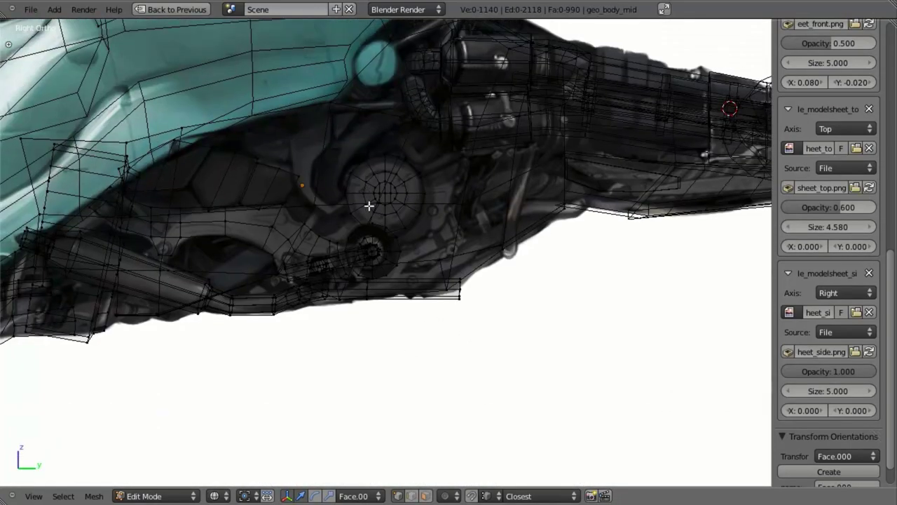
shift+middle_drag(369, 206, 314, 330)
key(z)
shift+middle_drag(451, 263, 359, 274)
scroll(414, 262, up, 2)
key(z)
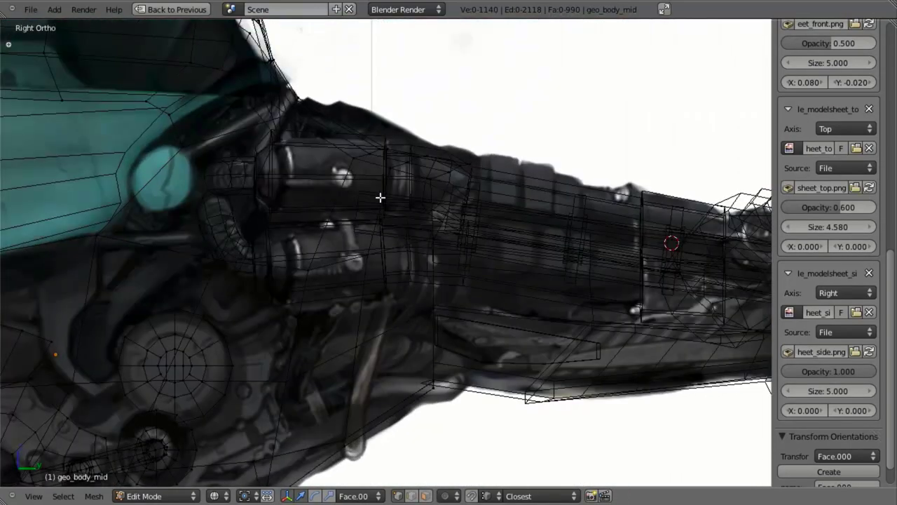
key(b)
drag(330, 134, 522, 208)
key(z)
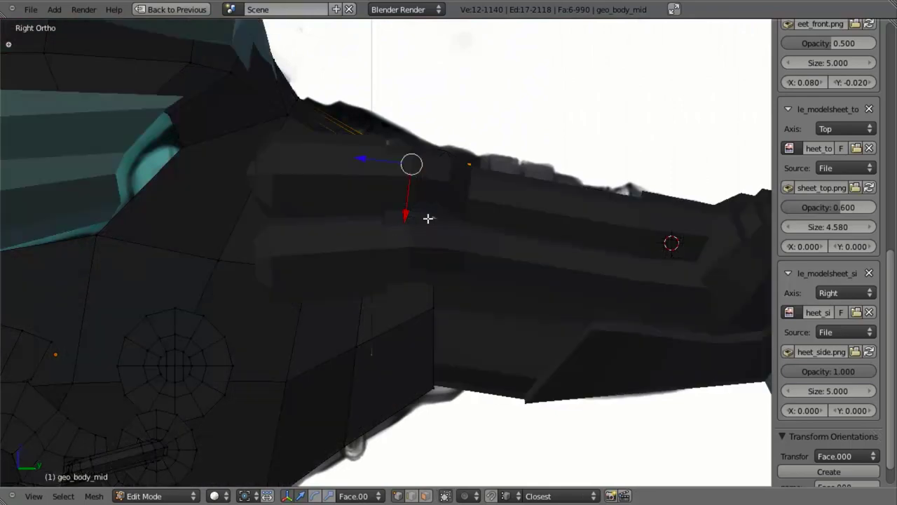
middle_drag(428, 218, 412, 234)
key(x)
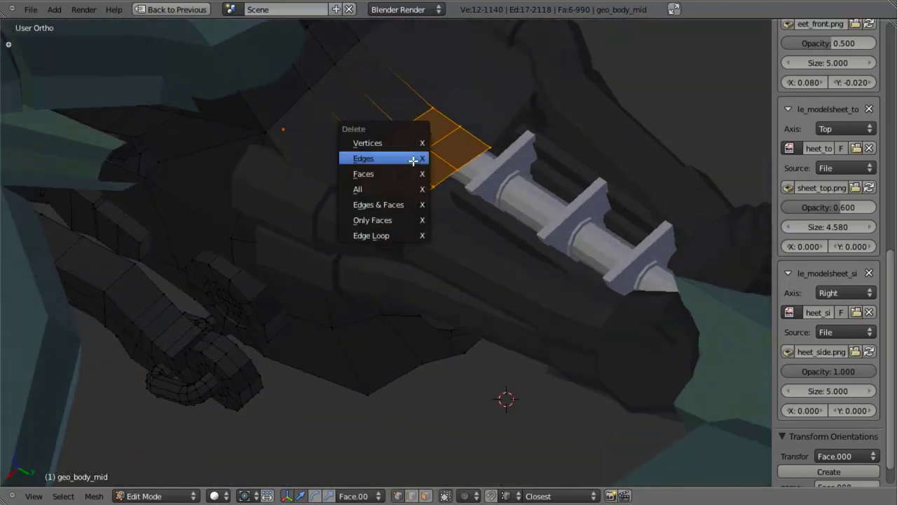
click(413, 144)
middle_drag(412, 145, 382, 222)
scroll(382, 222, up, 3)
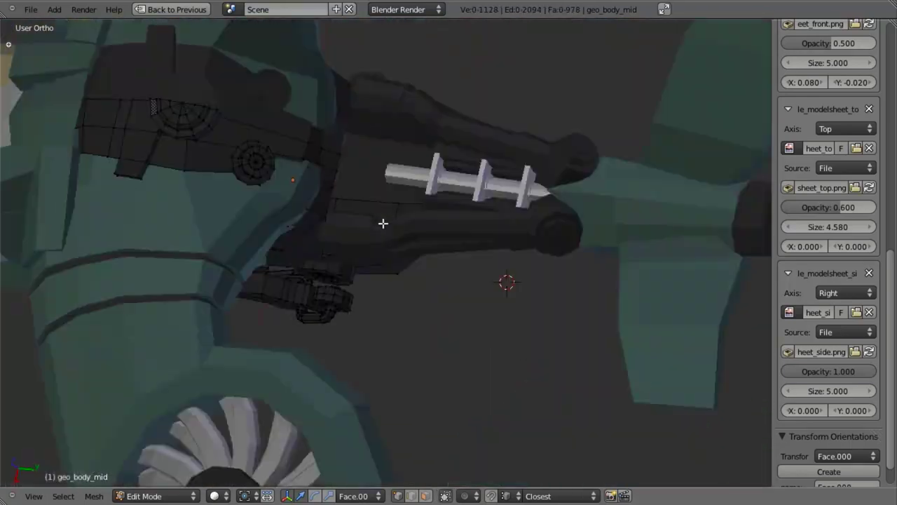
Step: Compare the middle body's upper surface around the round caps with the top reference
key(KP_7)
key(z)
scroll(267, 236, up, 3)
shift+middle_drag(340, 283, 384, 261)
key(z)
scroll(396, 271, up, 2)
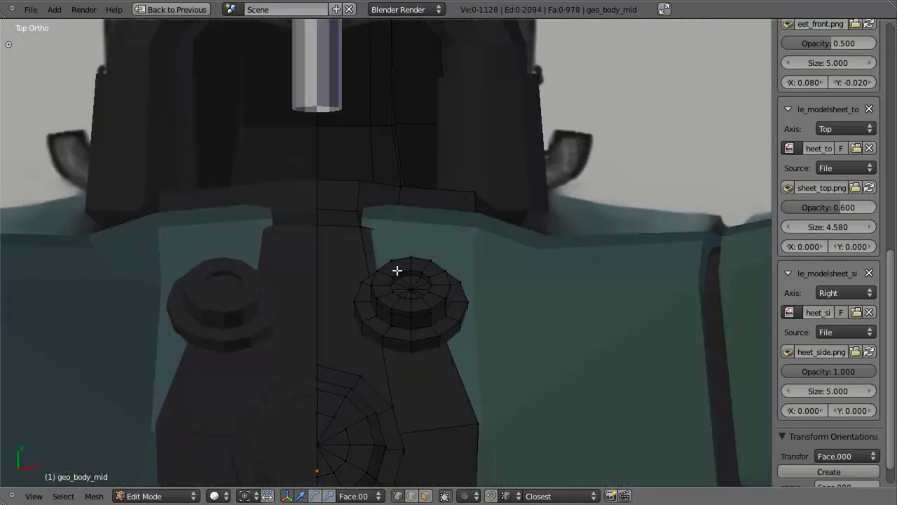
scroll(411, 306, down, 3)
scroll(411, 307, up, 2)
key(z)
key(z)
key(z)
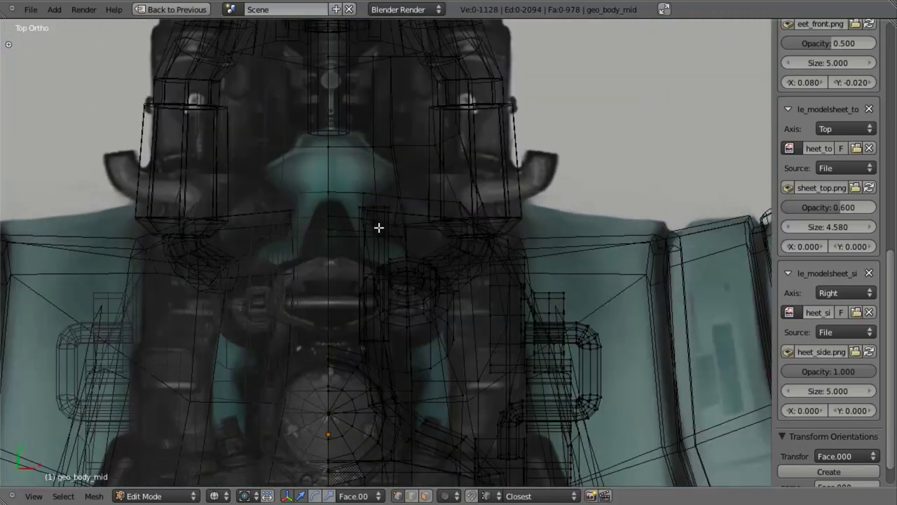
key(z)
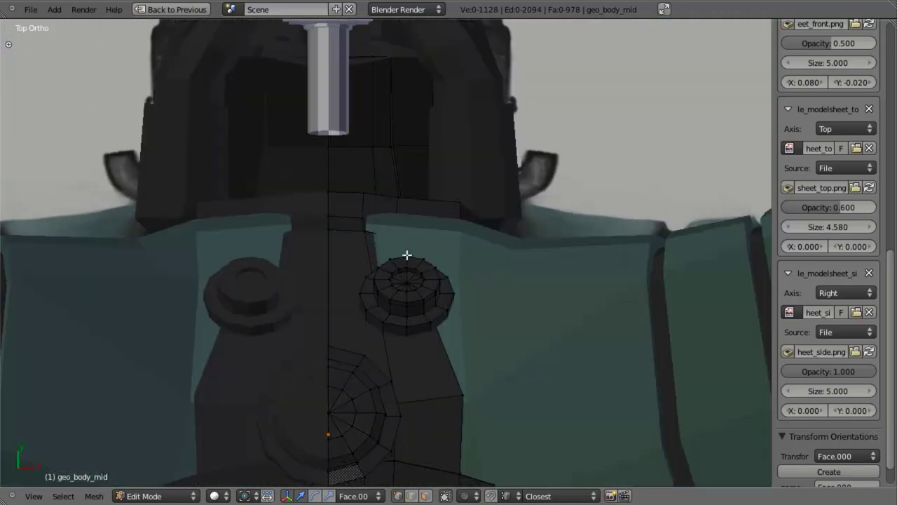
key(z)
key(ctrl+r)
key(Escape)
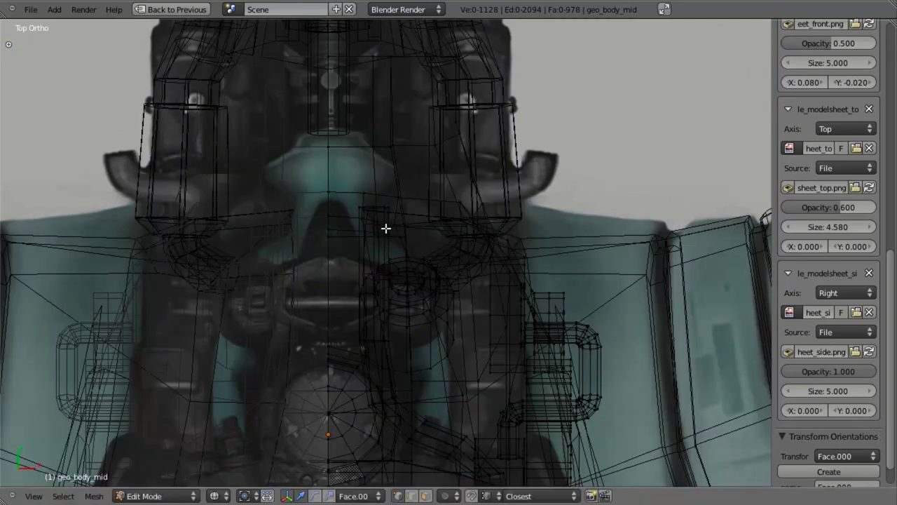
Step: Cut a lengthwise edge loop through the middle body's upper strip, running beneath the small round cap
key(z)
key(ctrl+r)
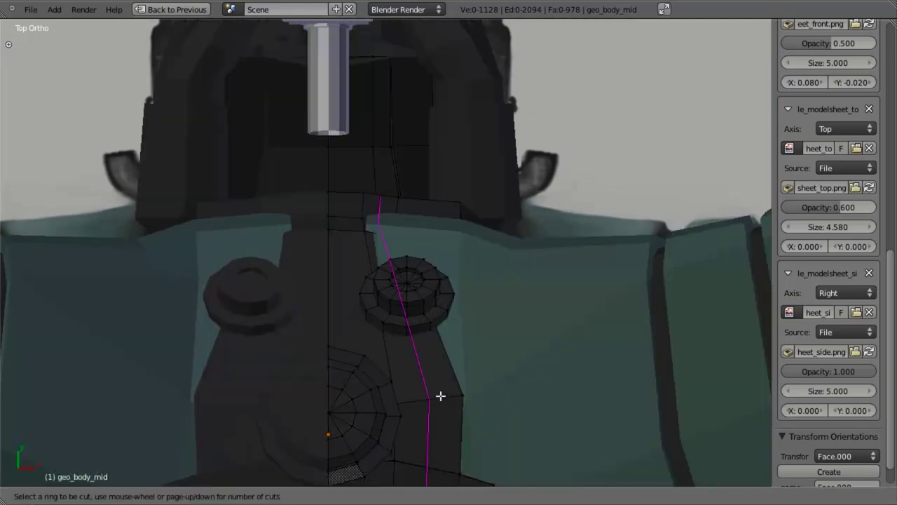
click(440, 396)
click(438, 395)
scroll(438, 395, down, 3)
scroll(436, 397, up, 1)
key(z)
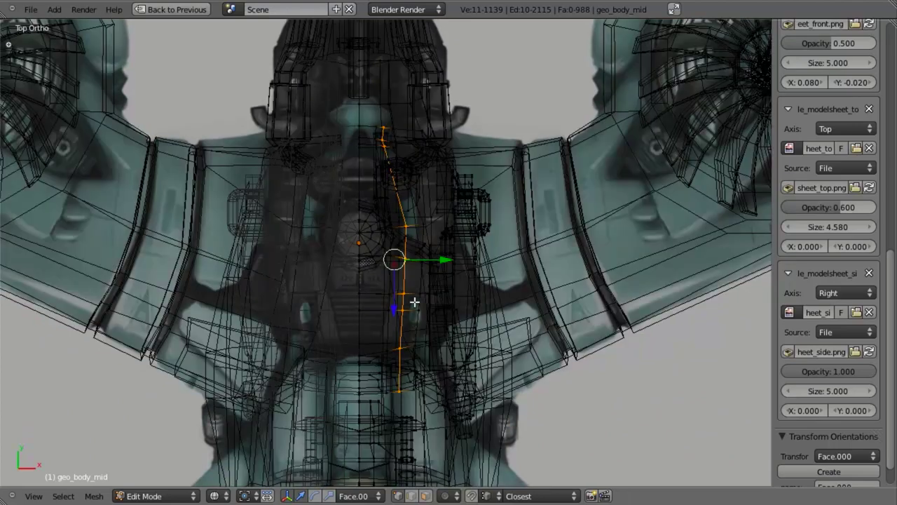
Step: Add the neighbouring inner lengthwise edge loop to the selection and check both loops against the top reference
scroll(415, 302, up, 3)
scroll(421, 304, up, 3)
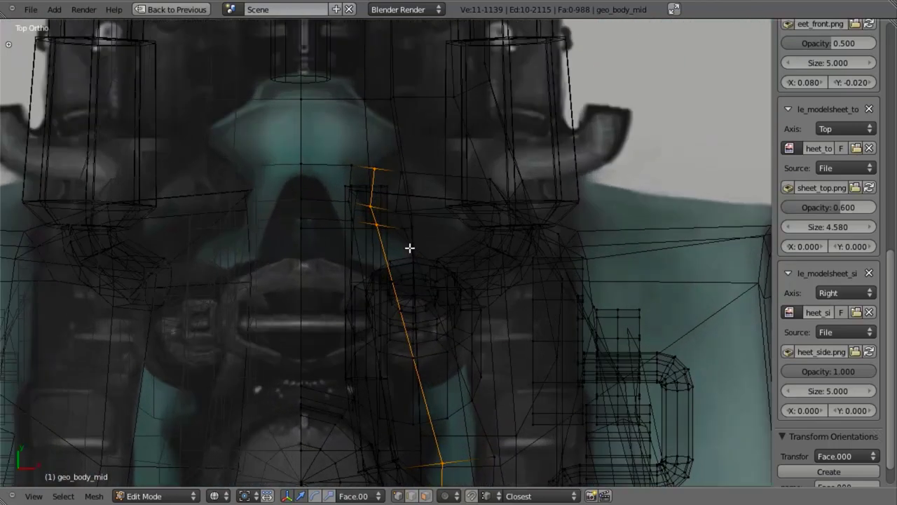
alt+shift+right_click(361, 244)
scroll(426, 278, down, 3)
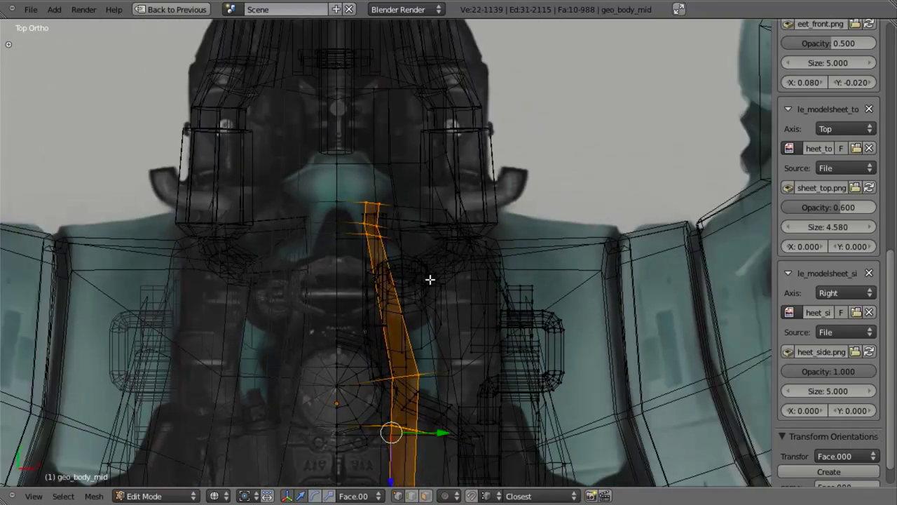
scroll(432, 281, up, 1)
key(z)
mouse_move(399, 368)
shift+middle_down()
mouse_move(394, 306)
mouse_move(425, 274)
mouse_move(400, 245)
mouse_move(393, 334)
shift+middle_up()
key(KP_7)
key(z)
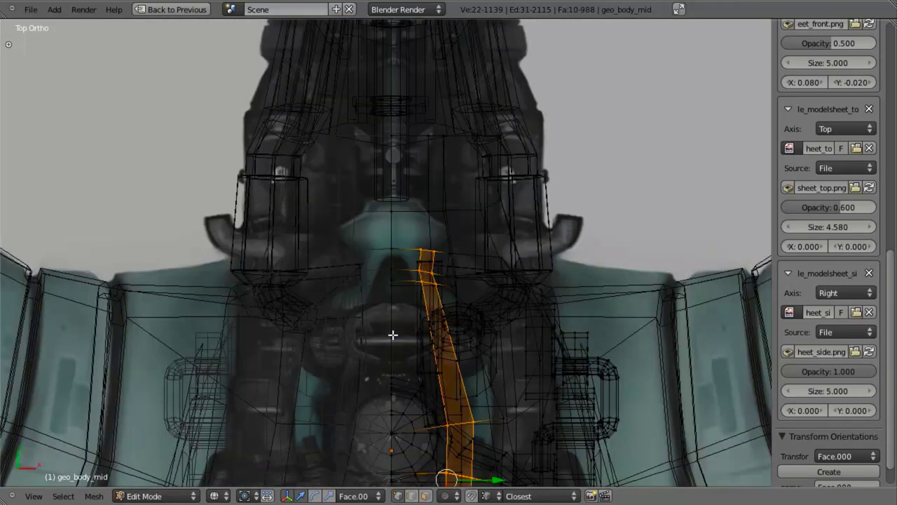
key(z)
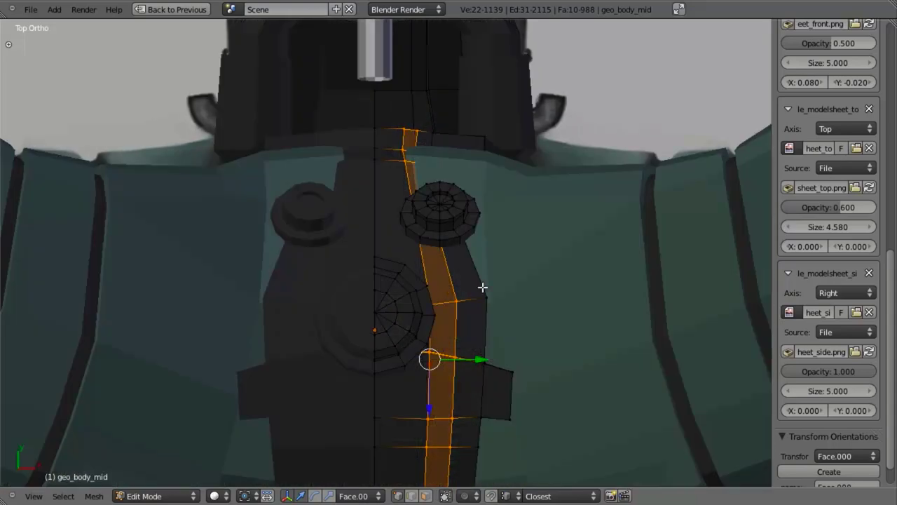
Step: Hide the transform manipulator and select the inner loop's vertices beside the large round central cap
key(z)
right_click(431, 302)
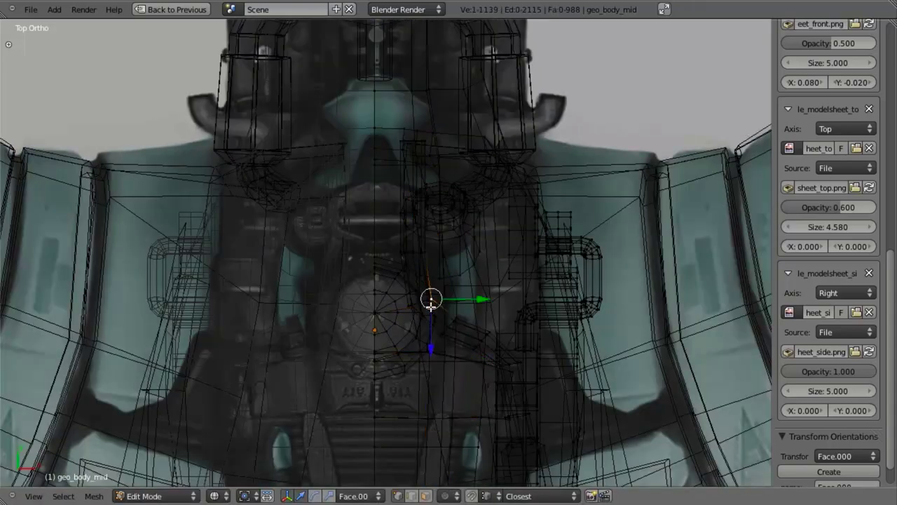
key(ctrl+space)
key(z)
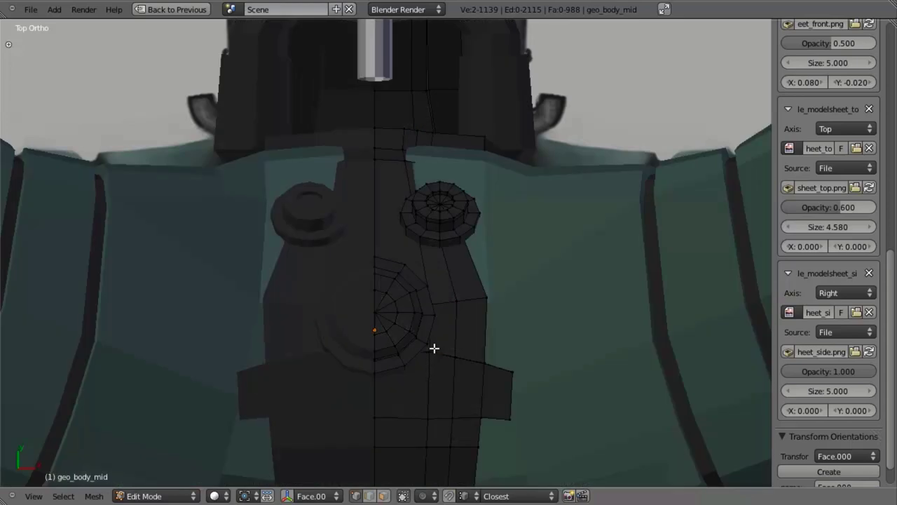
right_click(429, 352)
key(z)
key(z)
mouse_move(450, 336)
middle_down()
mouse_move(426, 355)
mouse_move(444, 363)
middle_up()
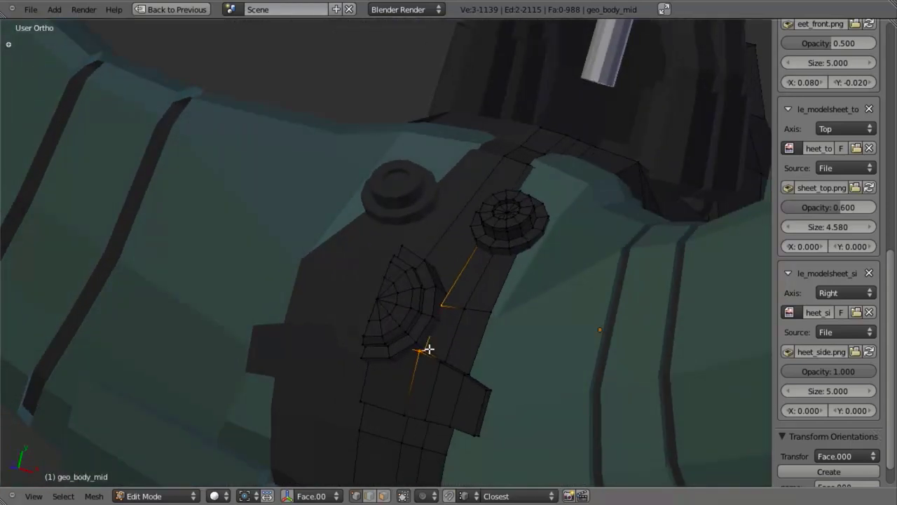
Step: Move the selected inner loop vertices outward along global X in the top view
key(KP_7)
key(z)
key(g)
key(x)
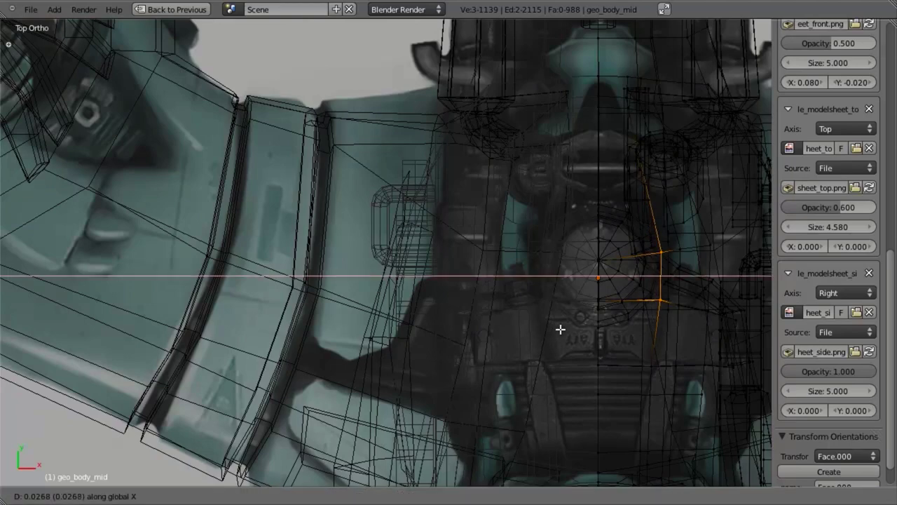
click(571, 326)
Step: Box-select the outer loop's vertices beside the large round cap and move them outward along global X
key(a)
key(b)
drag(672, 235, 694, 319)
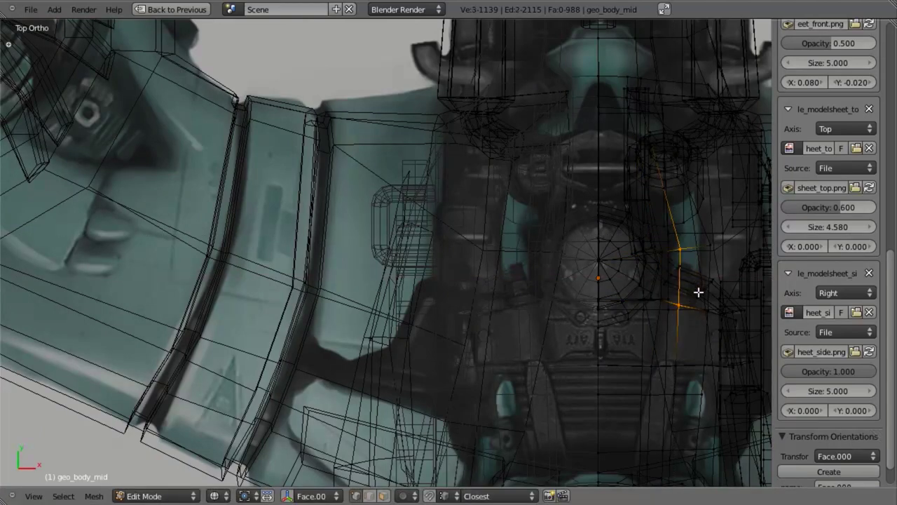
shift+middle_drag(699, 295, 551, 311)
key(g)
key(x)
click(565, 307)
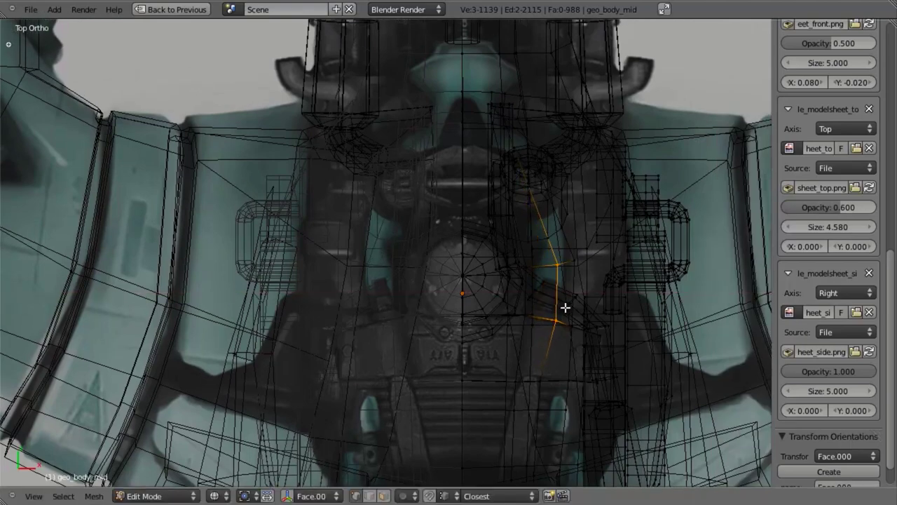
Step: Check the moved loop vertices and the area around the small round cap against the top reference
key(z)
key(z)
shift+middle_drag(493, 278, 436, 322)
scroll(494, 297, up, 2)
key(z)
shift+middle_drag(507, 236, 472, 264)
key(z)
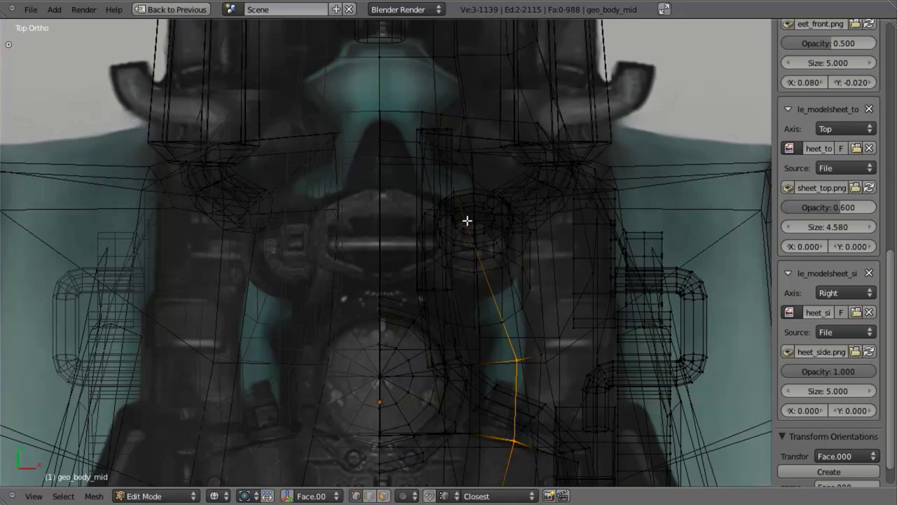
Step: Select the outer loop's three vertices just beyond the small round cap on the middle body
right_click(457, 192)
shift+middle_drag(467, 217, 443, 277)
scroll(441, 288, up, 4)
key(z)
middle_drag(443, 333, 430, 249)
key(z)
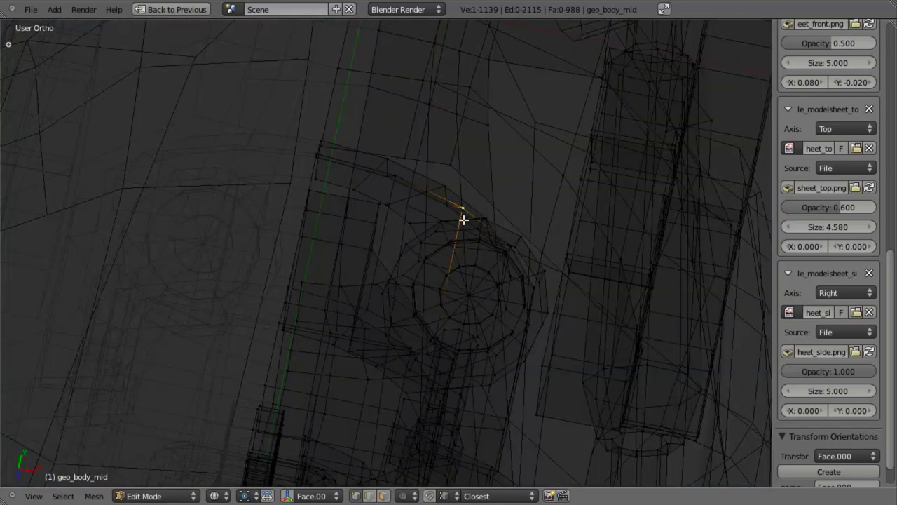
key(z)
mouse_move(456, 110)
middle_down()
mouse_move(424, 230)
mouse_move(441, 169)
middle_up()
key(z)
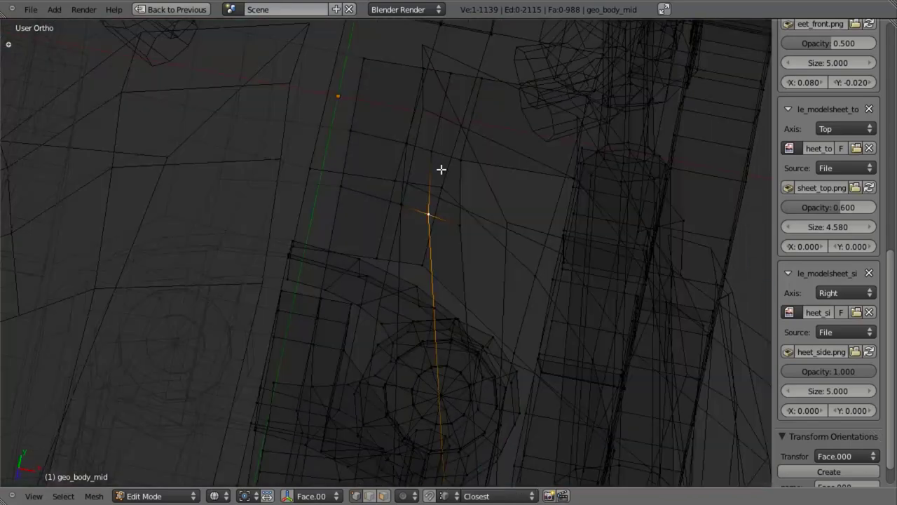
key(KP_7)
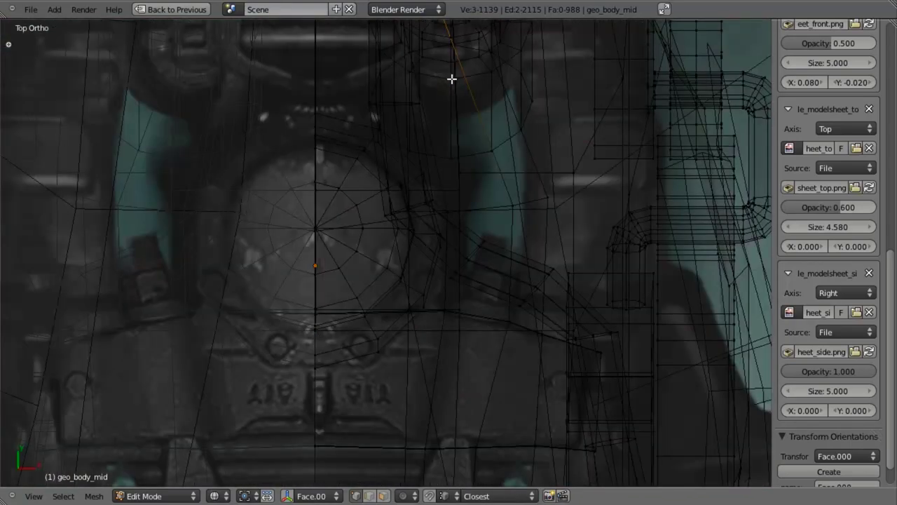
key(KP_Decimal)
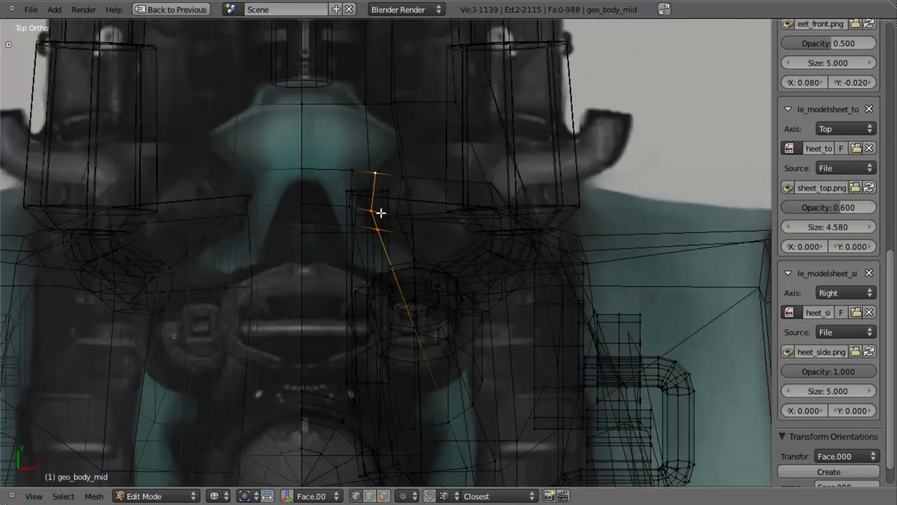
Step: Add the inner edge loop to the selection, then box-deselect the part running beyond the large round cap
key(z)
alt+shift+right_click(360, 254)
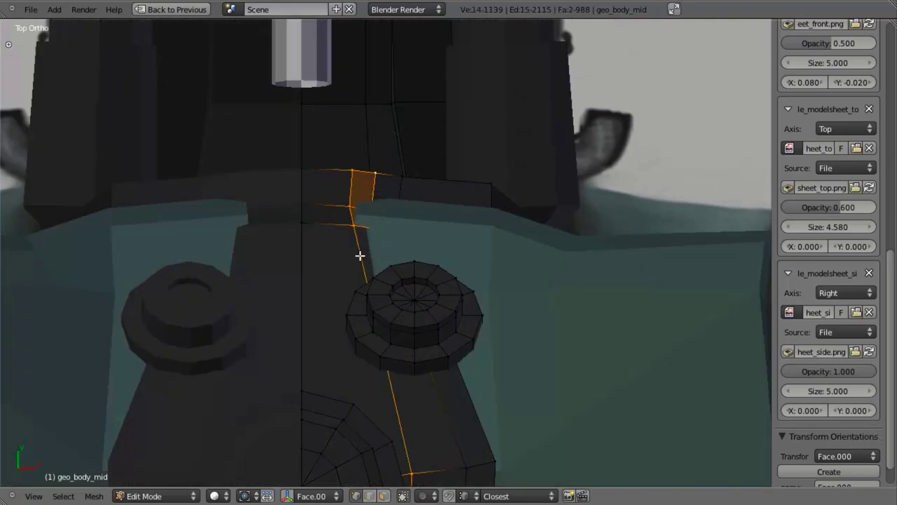
key(z)
alt+shift+right_click(384, 248)
scroll(450, 294, down, 2)
shift+middle_drag(448, 227, 401, 40)
scroll(418, 246, down, 1)
key(z)
scroll(418, 259, down, 2)
shift+middle_drag(418, 276, 403, 232)
key(z)
scroll(408, 203, up, 3)
key(b)
middle_drag(267, 133, 438, 489)
Step: Add the inner and outer loop vertices beside the large round cap to complete the selected strip of faces
key(z)
middle_drag(424, 106, 338, 331)
scroll(230, 289, up, 4)
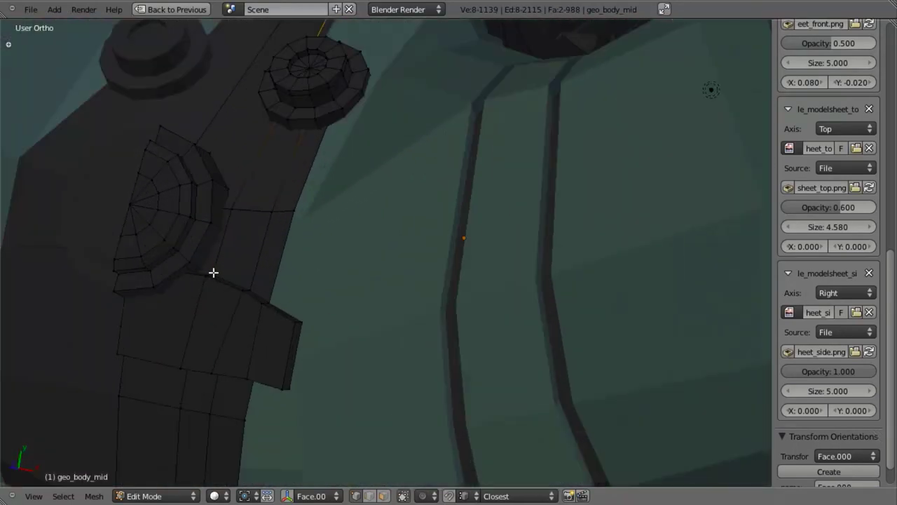
shift+right_click(259, 290)
shift+right_click(273, 221)
shift+right_click(259, 208)
shift+right_click(237, 211)
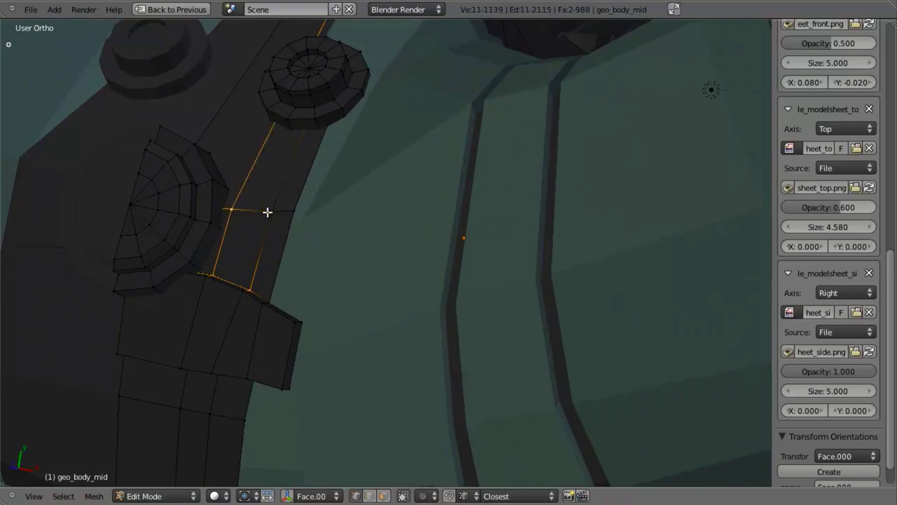
shift+right_click(268, 213)
middle_drag(541, 181, 740, 272)
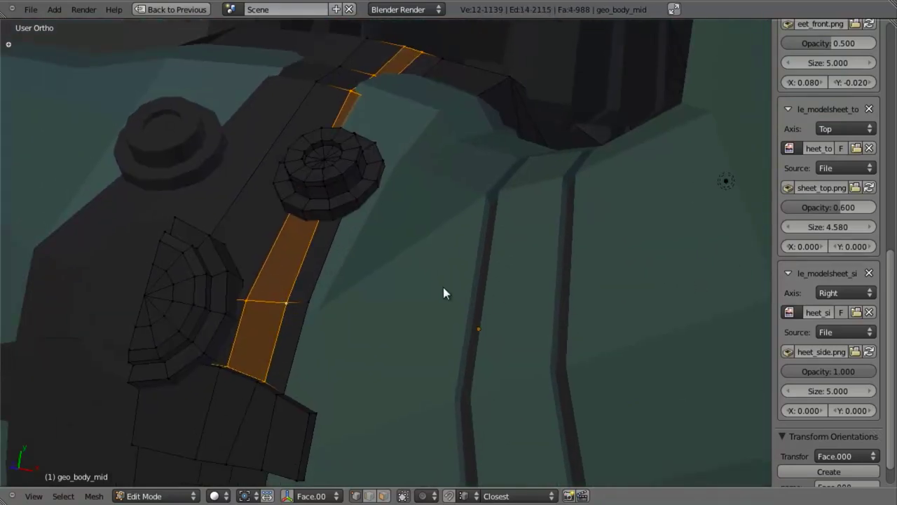
Step: Restore the multi-panel layout and duplicate the selected strip of faces
key(ctrl+Up)
key(KP_7)
key(z)
key(KP_Decimal)
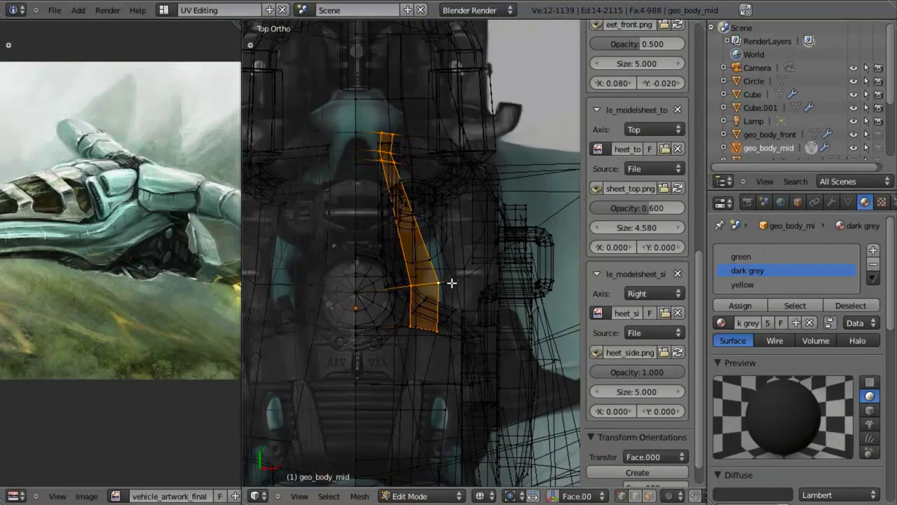
key(z)
key(KP_3)
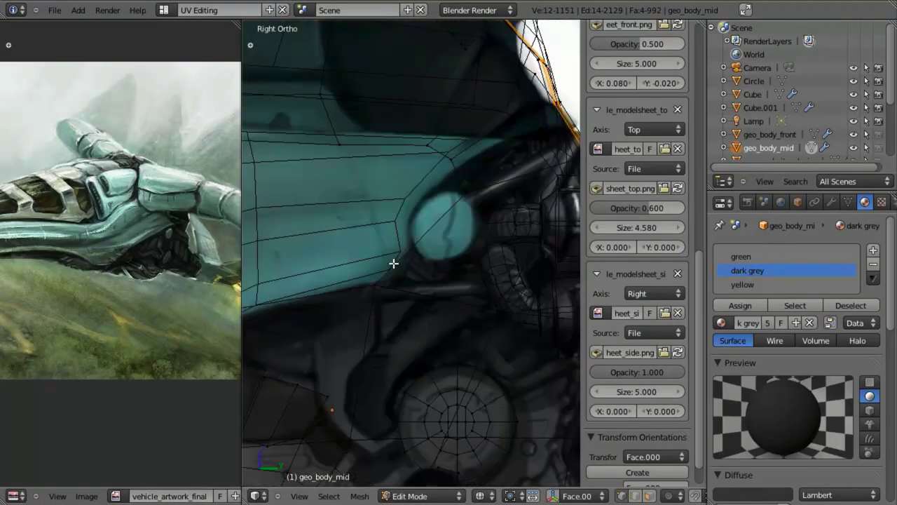
Step: Move the duplicated strip along global Z and then along global Y in the right view
key(g)
key(z)
click(423, 208)
shift+middle_drag(451, 168, 428, 296)
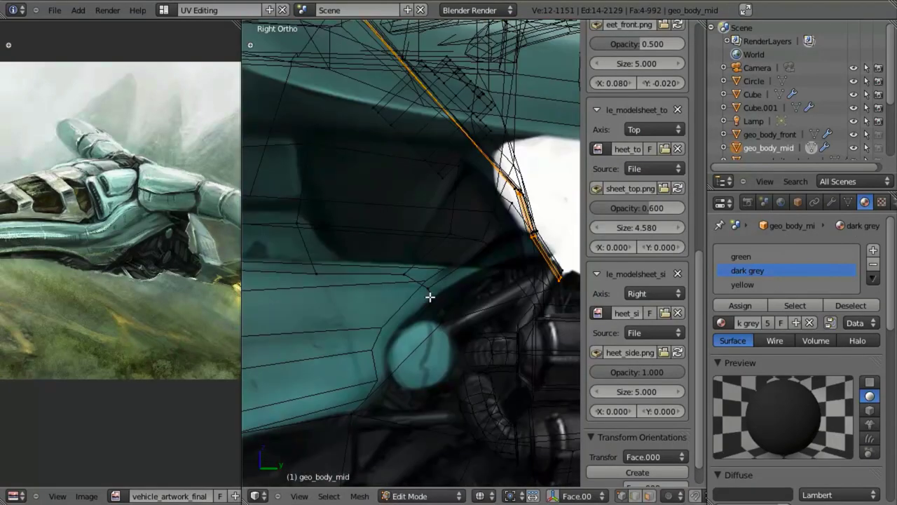
key(g)
key(y)
click(421, 295)
Step: Extrude the duplicated strip along its normal to give it thickness and assign it the green material
scroll(422, 294, down, 3)
key(e)
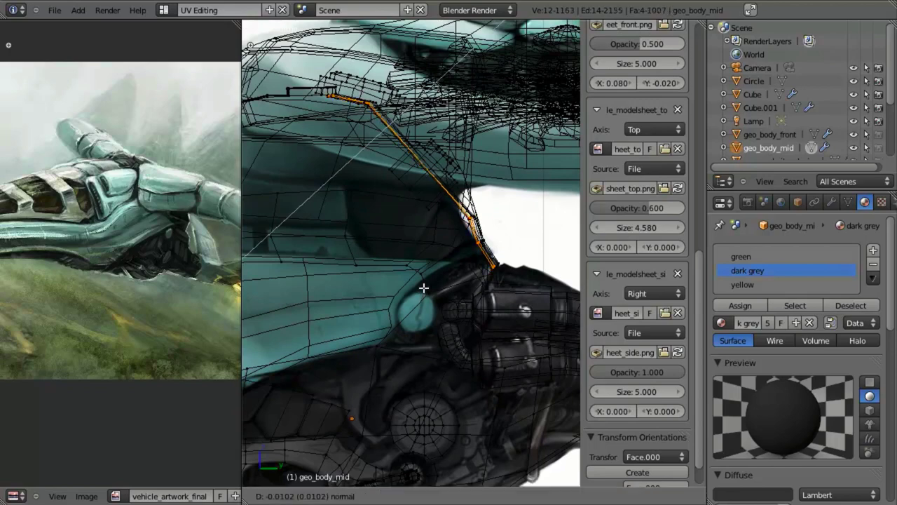
click(415, 280)
key(z)
mouse_move(415, 280)
middle_down()
mouse_move(360, 346)
mouse_move(432, 271)
mouse_move(435, 239)
middle_up()
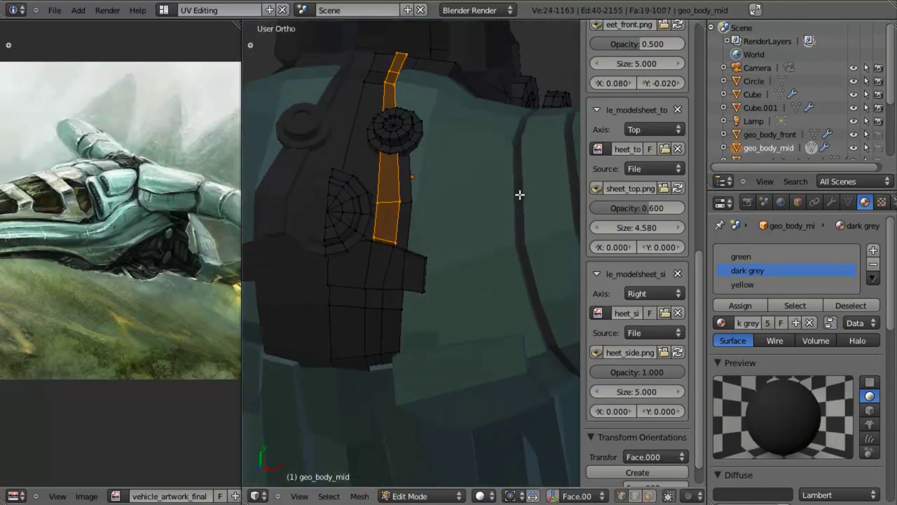
click(742, 257)
click(740, 305)
middle_drag(362, 256, 363, 273)
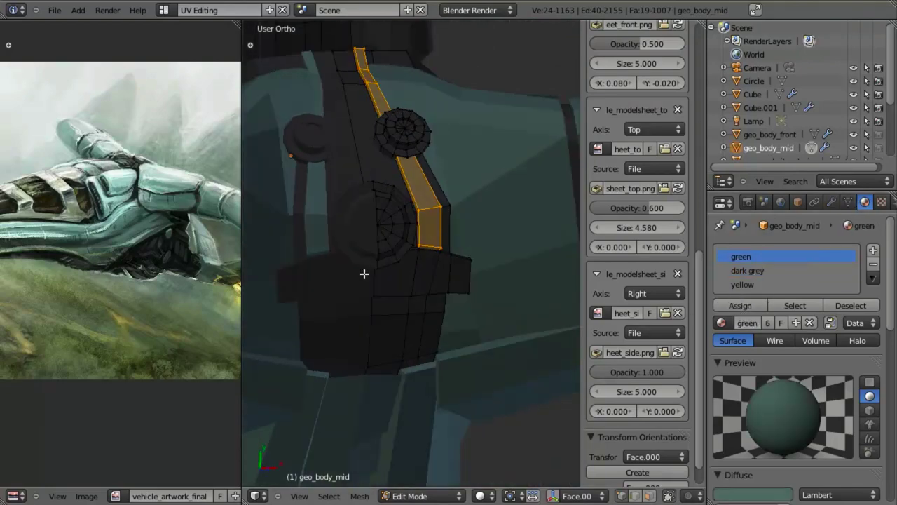
Step: Keep only the green strip's end vertices beside the large round cap selected and move them along global Y in the top view
key(KP_7)
key(z)
scroll(390, 228, up, 2)
key(b)
drag(353, 193, 528, 132)
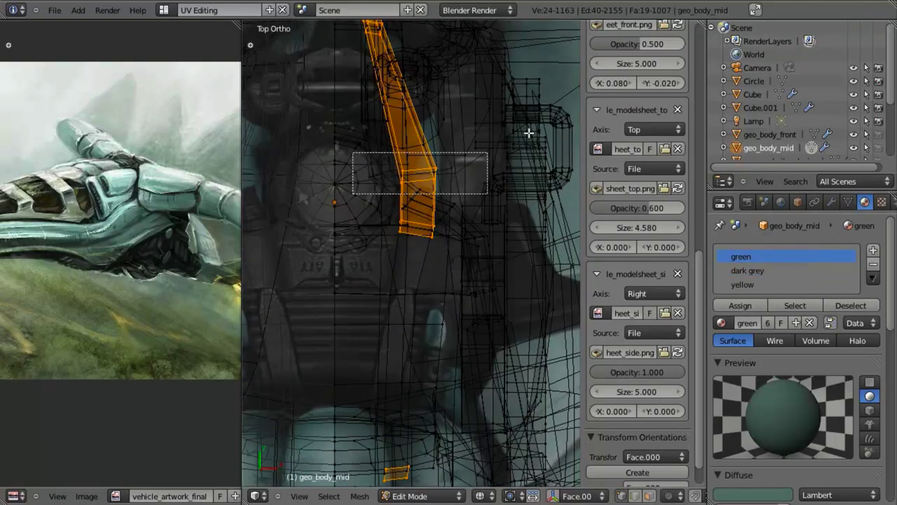
middle_drag(528, 132, 531, 132)
shift+middle_drag(267, 176, 278, 273)
key(b)
mouse_move(326, 213)
middle_down()
mouse_move(414, 80)
mouse_move(458, 32)
middle_up()
key(z)
key(g)
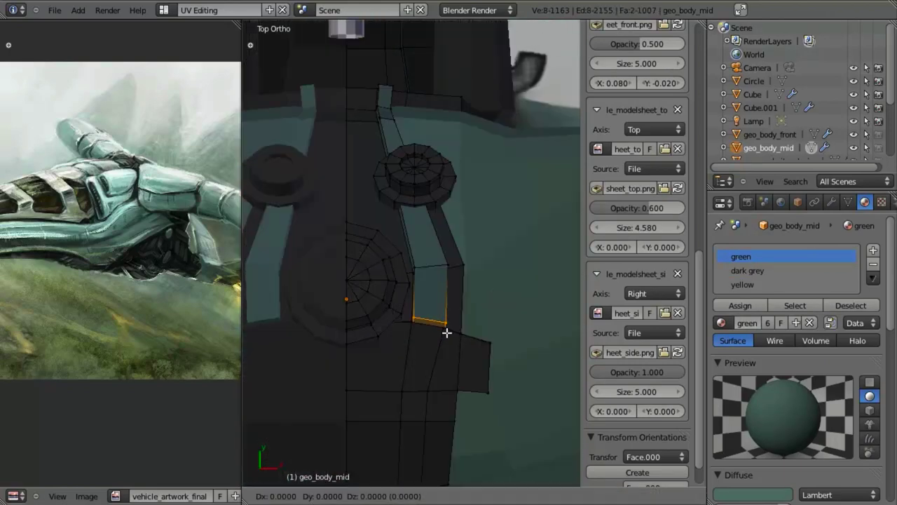
key(y)
click(446, 351)
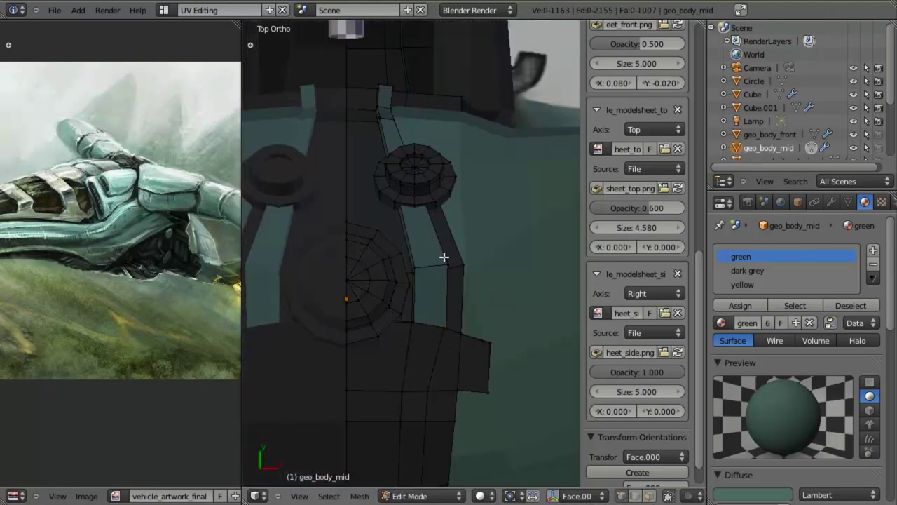
Step: Select the inner-side vertices at the green strip's narrow end beyond the small round cap
key(l)
scroll(418, 246, up, 3)
shift+middle_drag(413, 162, 425, 339)
key(z)
scroll(413, 281, up, 1)
shift+middle_drag(396, 249, 406, 296)
scroll(399, 259, up, 1)
mouse_move(378, 218)
shift+middle_down()
mouse_move(429, 311)
mouse_move(407, 285)
shift+middle_up()
right_click(405, 226)
key(z)
key(z)
right_click(428, 292)
key(z)
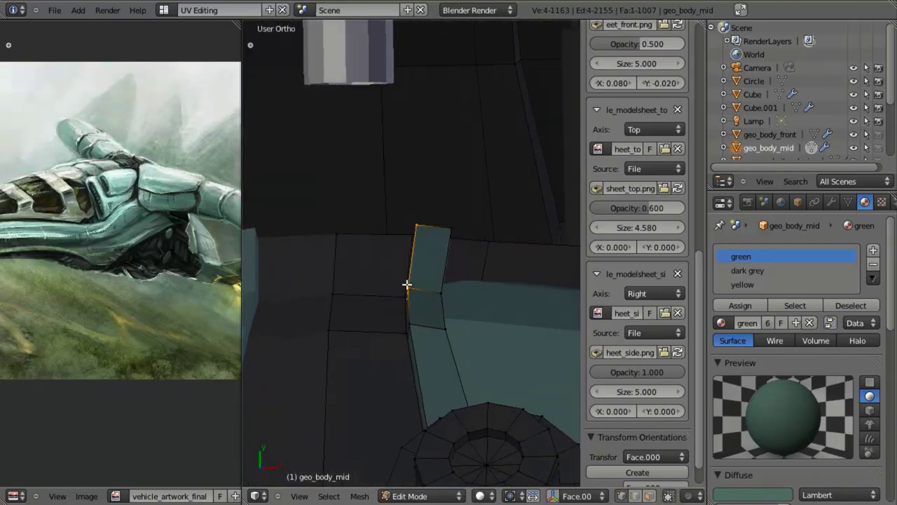
key(z)
shift+right_click(408, 326)
key(z)
mouse_move(411, 343)
middle_down()
mouse_move(449, 352)
mouse_move(436, 353)
mouse_move(446, 354)
mouse_move(414, 320)
mouse_move(397, 317)
mouse_move(424, 297)
middle_up()
Step: Select the four vertices at the green strip's narrow end and move them along global X toward the centre line
key(KP_7)
key(z)
right_click(424, 278)
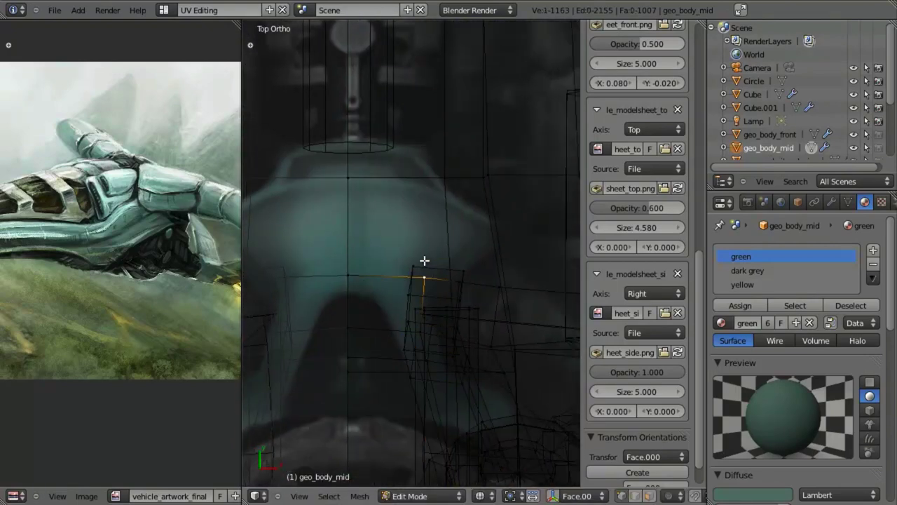
shift+right_click(461, 272)
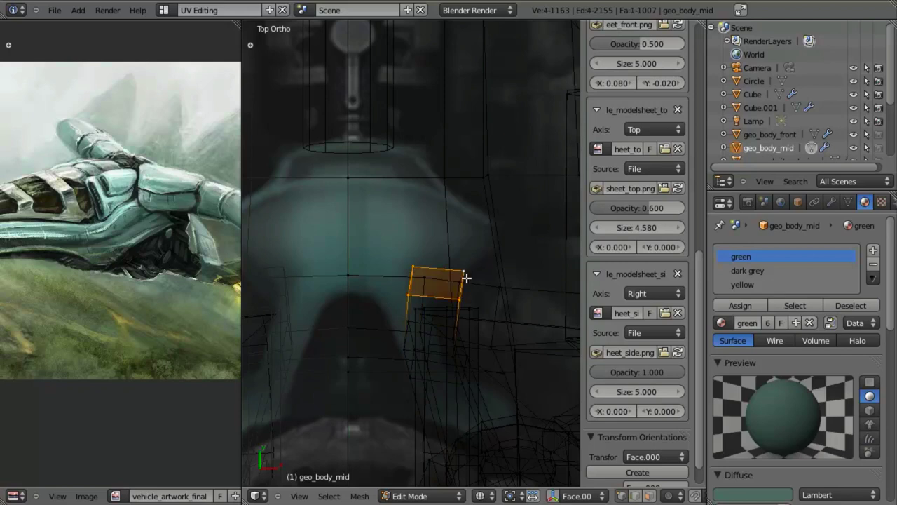
key(g)
key(x)
click(444, 277)
key(z)
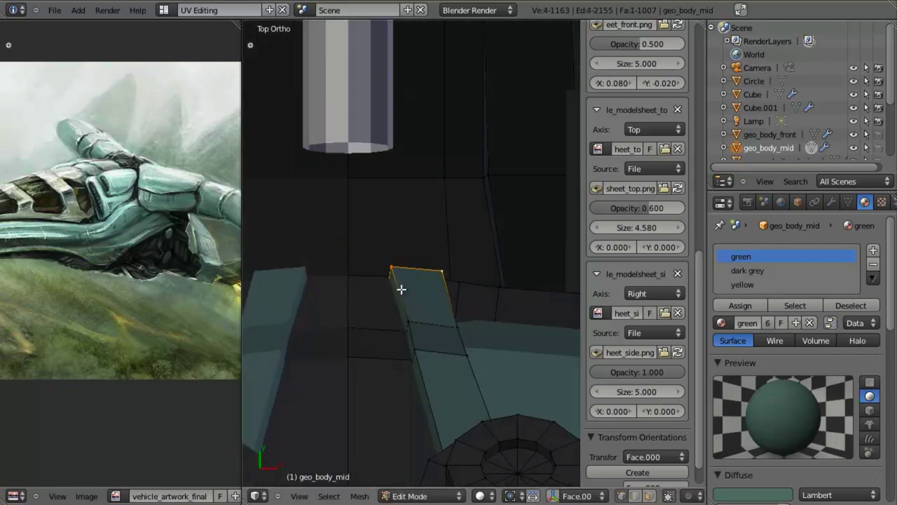
Step: Extrude the inner edge of the green strip's narrow end along global X to the centre line
key(z)
right_click(396, 263)
shift+right_click(391, 292)
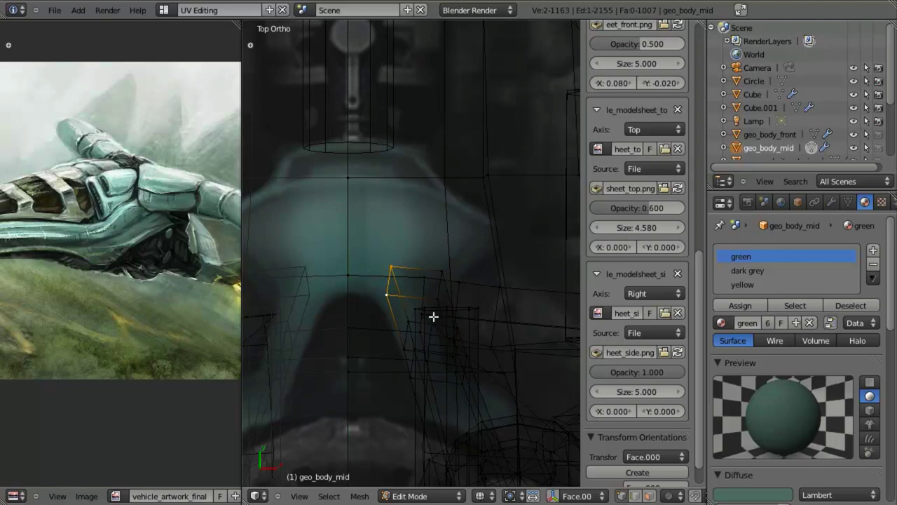
key(e)
right_click(371, 316)
key(g)
key(x)
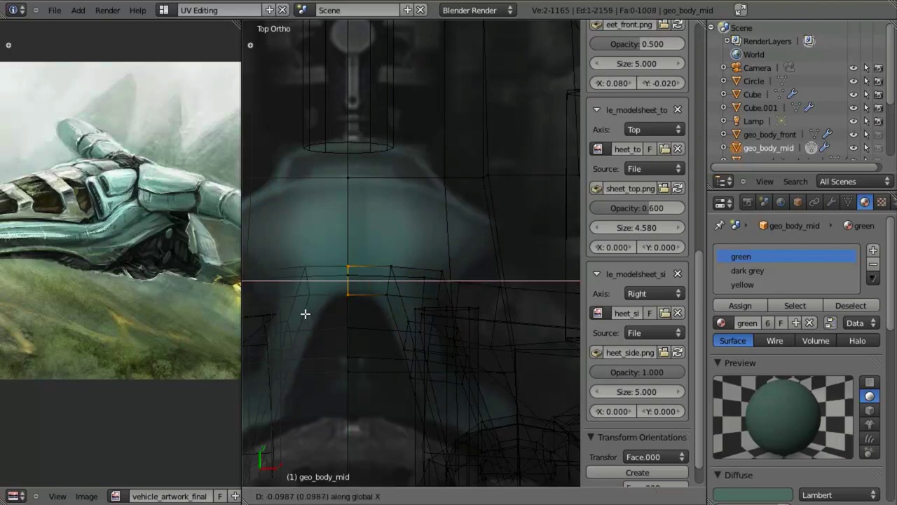
click(305, 313)
Step: Move the extruded centre-line edge slightly along global Y
key(z)
key(z)
key(z)
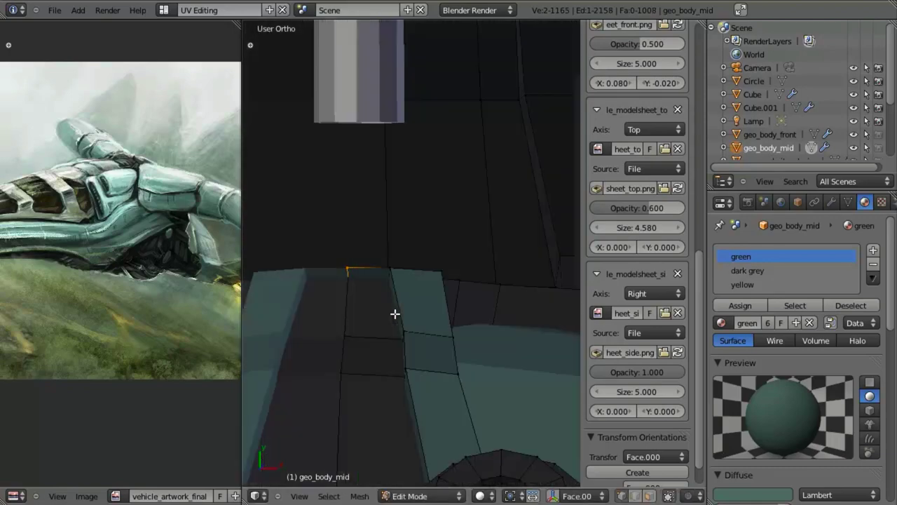
middle_drag(395, 312, 378, 306)
key(g)
key(y)
click(384, 301)
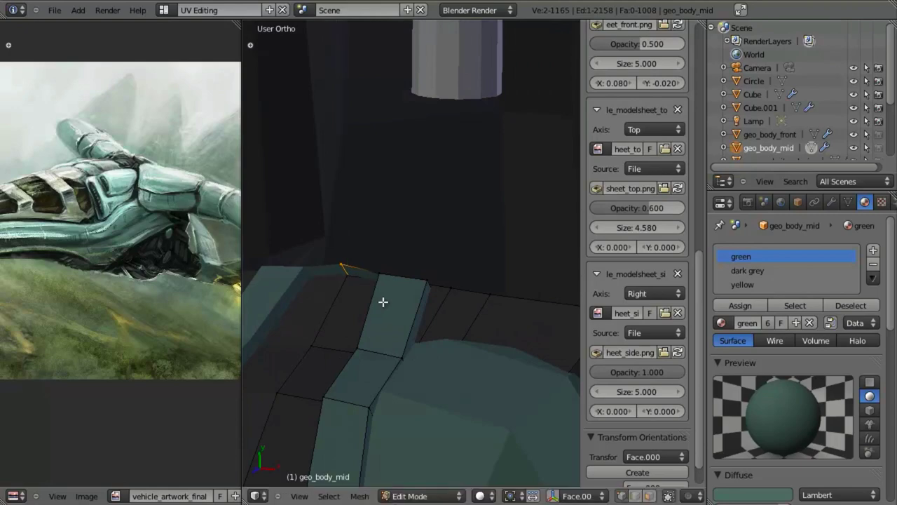
Step: Delete the end face at the green strip's narrow end
key(KP_7)
key(z)
shift+middle_drag(374, 309, 494, 286)
scroll(495, 286, up, 2)
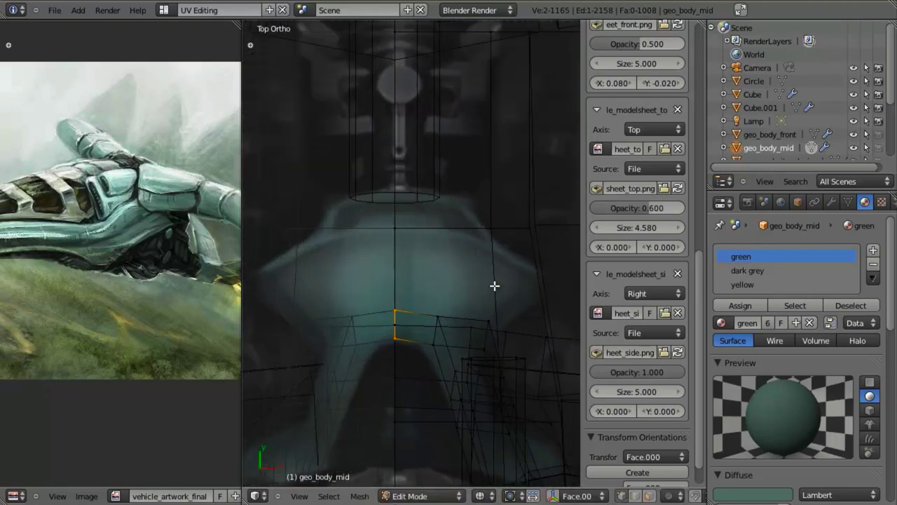
key(x)
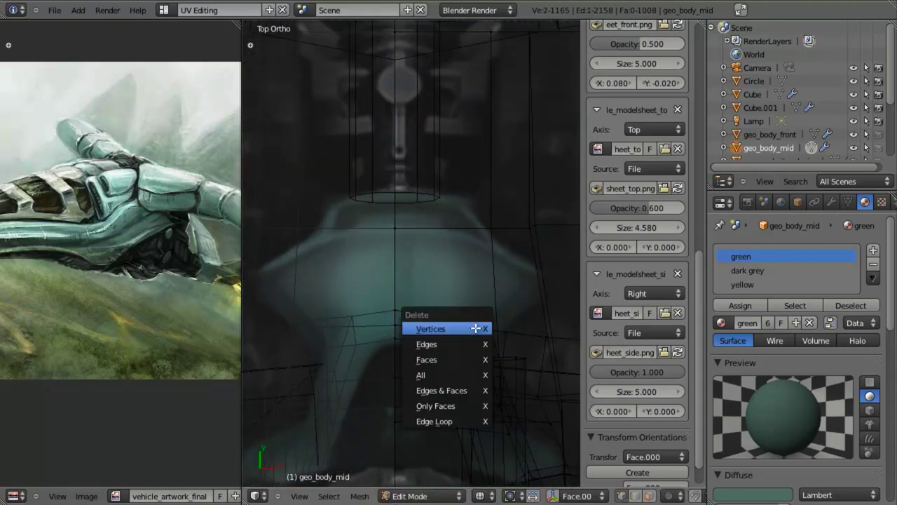
key(Escape)
key(z)
key(z)
key(x)
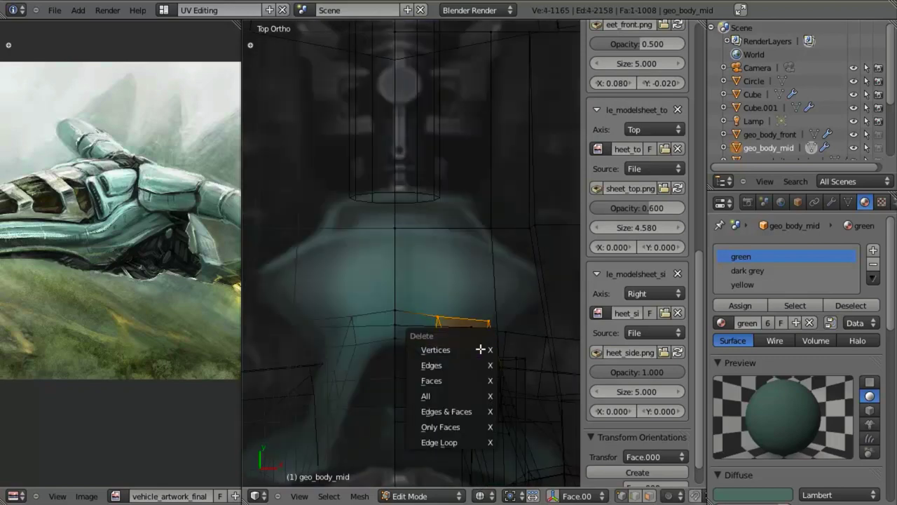
click(473, 379)
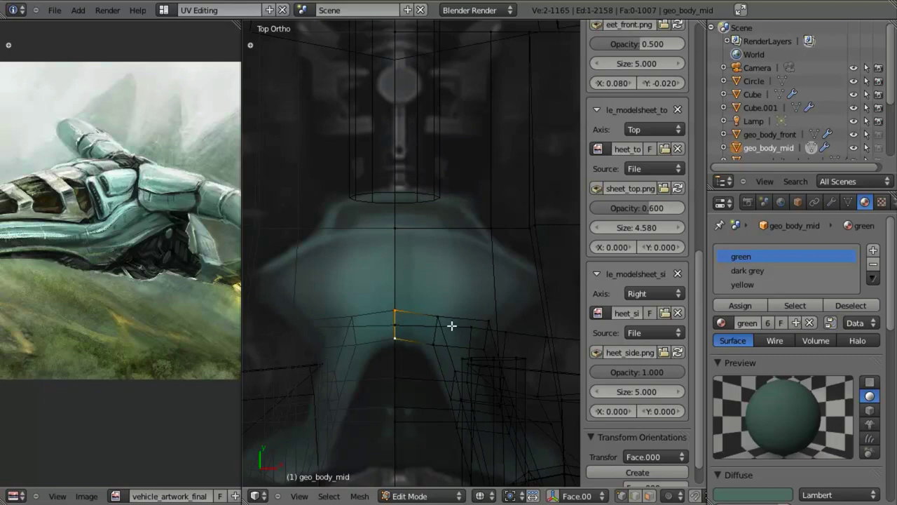
Step: Extrude the six vertices along the green bridge's end edge toward the cylinder and align them with the top reference
shift+right_click(433, 344)
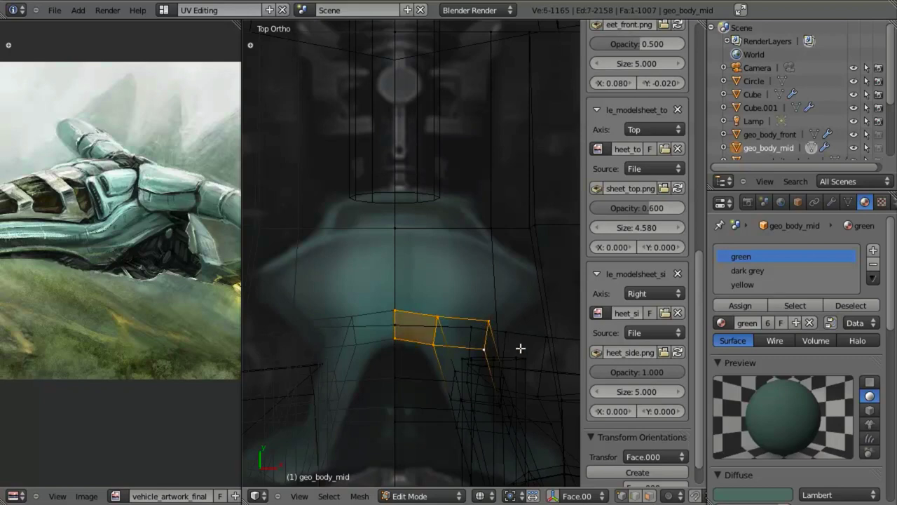
key(z)
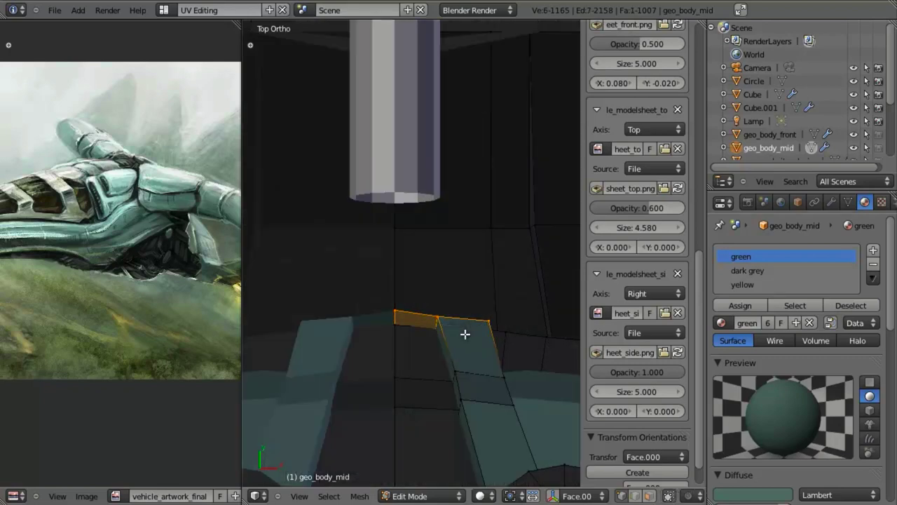
key(z)
key(e)
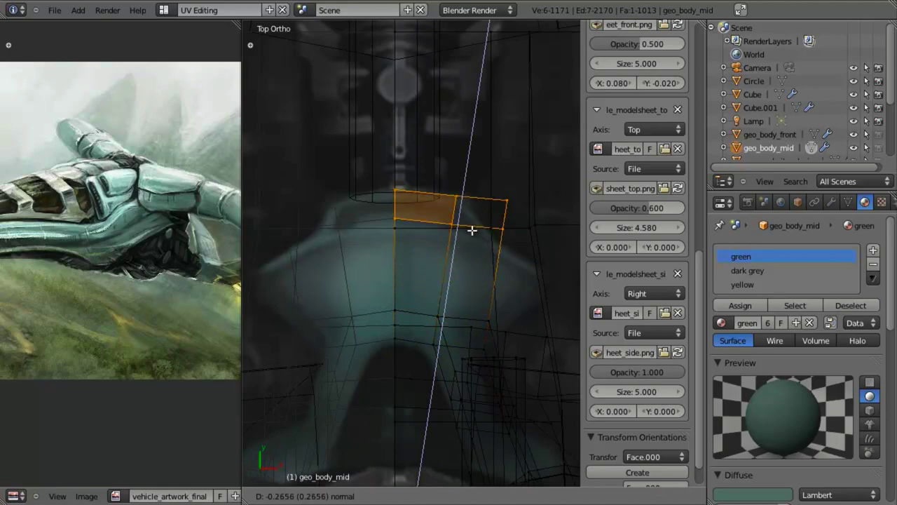
click(472, 220)
key(g)
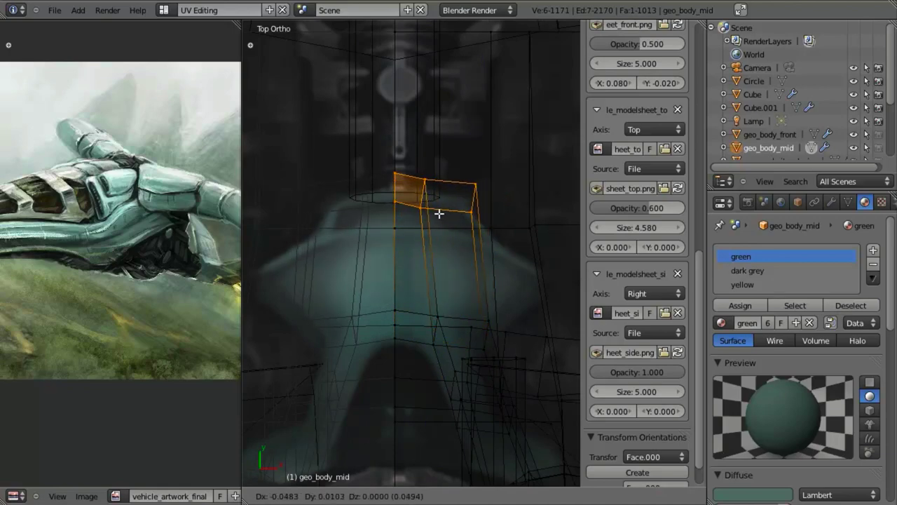
click(436, 213)
Step: Raise the extruded end of the green piece in the right view to follow the side reference
key(KP_3)
shift+middle_drag(436, 305, 439, 211)
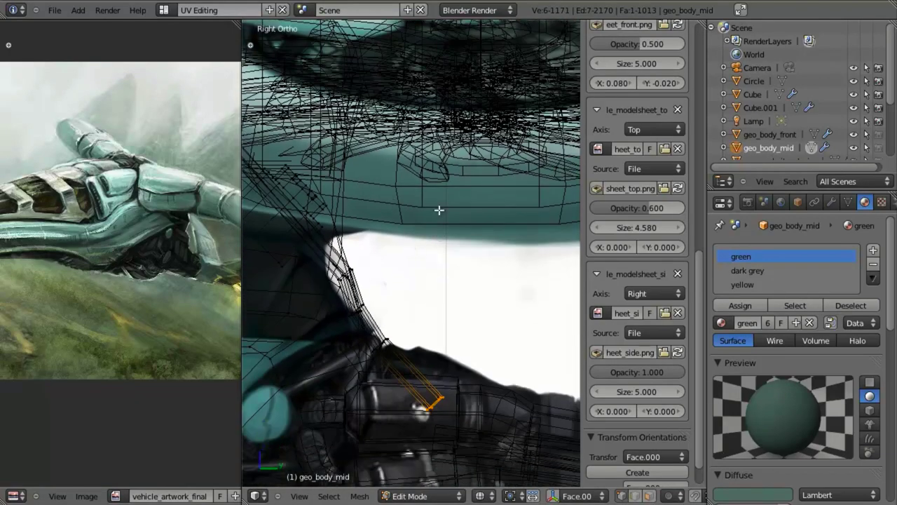
key(z)
scroll(462, 302, up, 2)
key(z)
key(g)
click(486, 357)
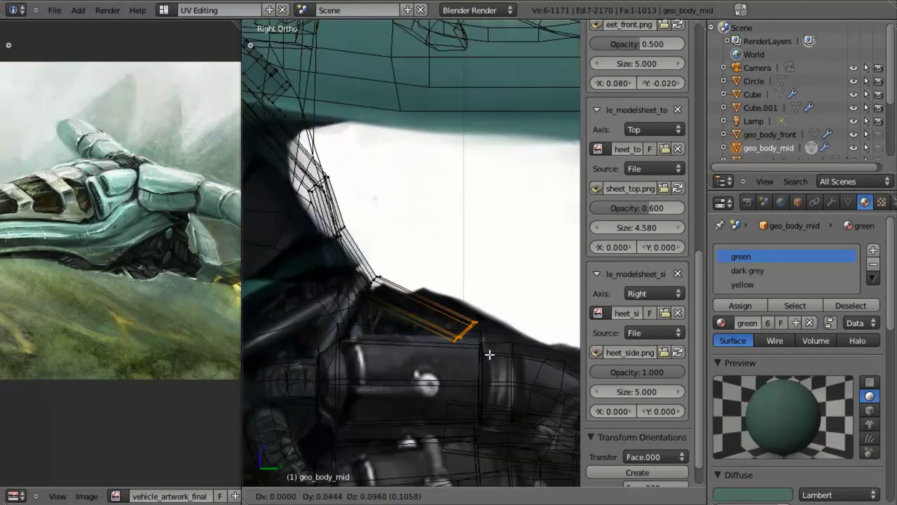
Step: Delete the unneeded faces where the extruded green piece meets the bridge
middle_drag(487, 354, 425, 297)
scroll(510, 322, up, 3)
key(z)
right_click(465, 310)
key(x)
click(423, 281)
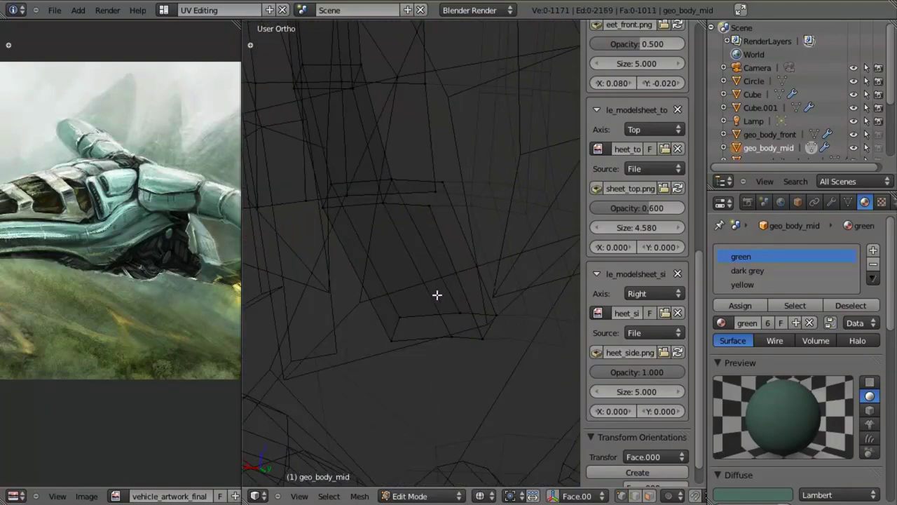
Step: Fill a face between the four vertices on the bridge's inner edge, where the extruded piece begins
key(z)
middle_drag(426, 246, 420, 264)
key(z)
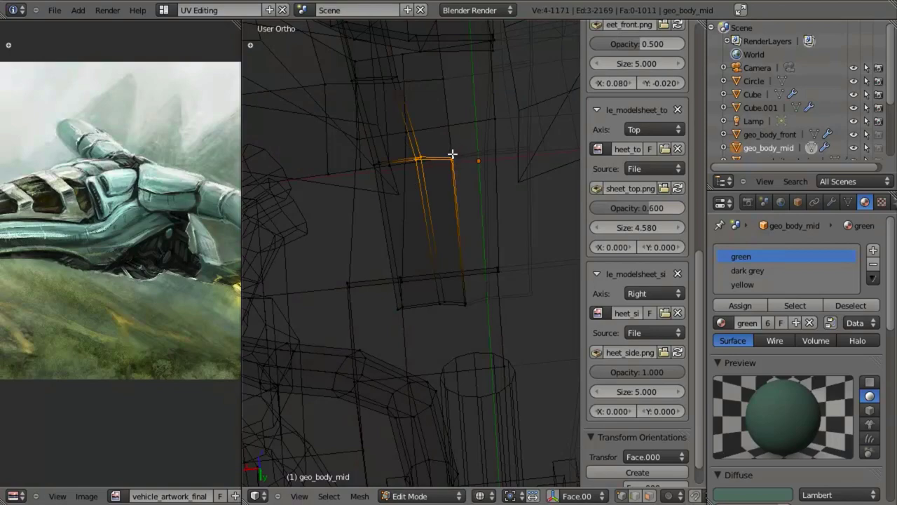
key(f)
mouse_move(452, 154)
middle_down()
mouse_move(425, 250)
mouse_move(411, 260)
mouse_move(474, 208)
mouse_move(507, 233)
middle_up()
key(z)
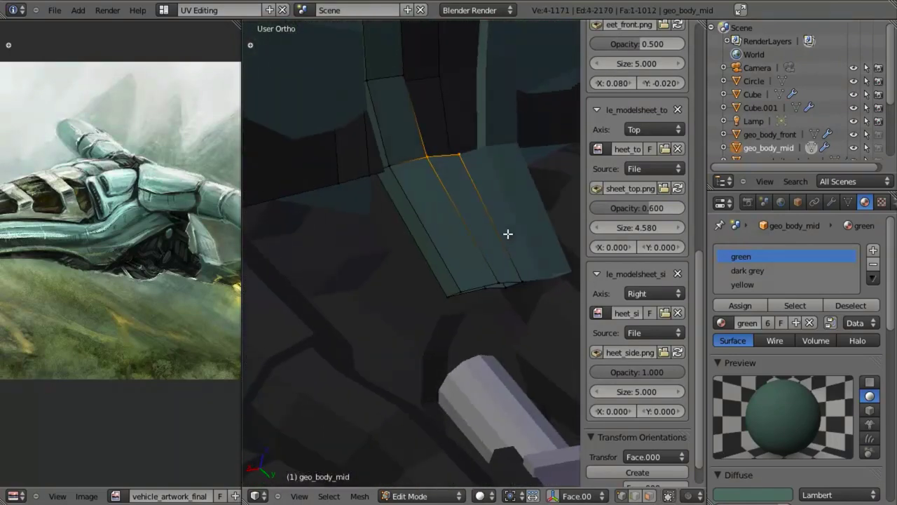
Step: Add two evenly spaced edge loops across the extruded green piece
key(KP_3)
key(z)
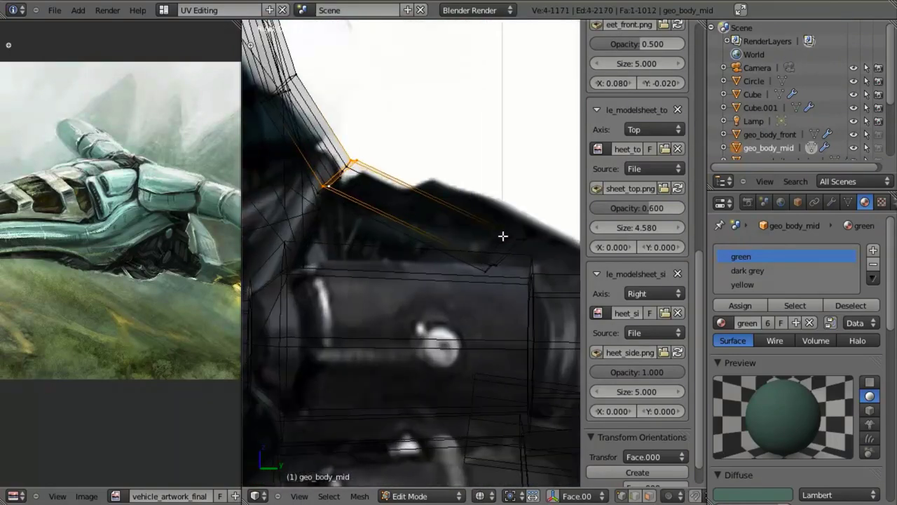
key(KP_7)
key(z)
key(z)
ctrl+scroll(460, 258, up, 3)
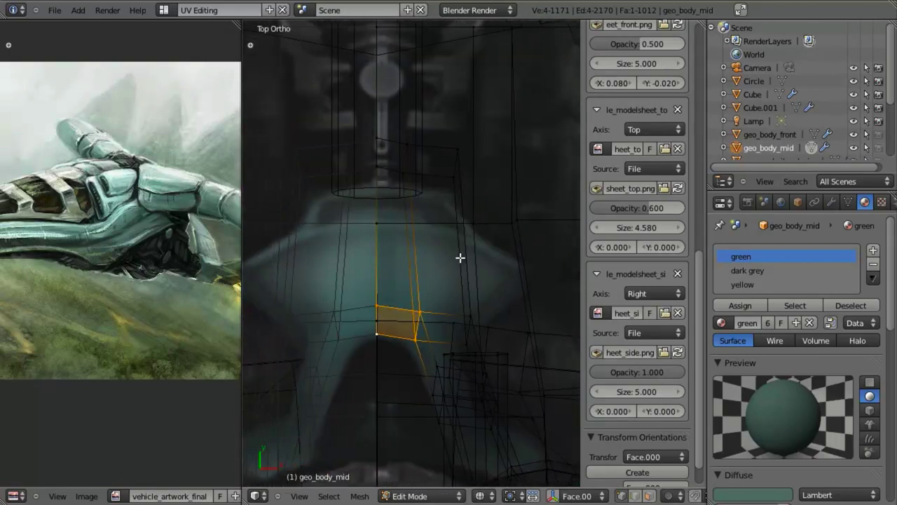
key(ctrl+r)
click(456, 253)
right_click(465, 250)
key(z)
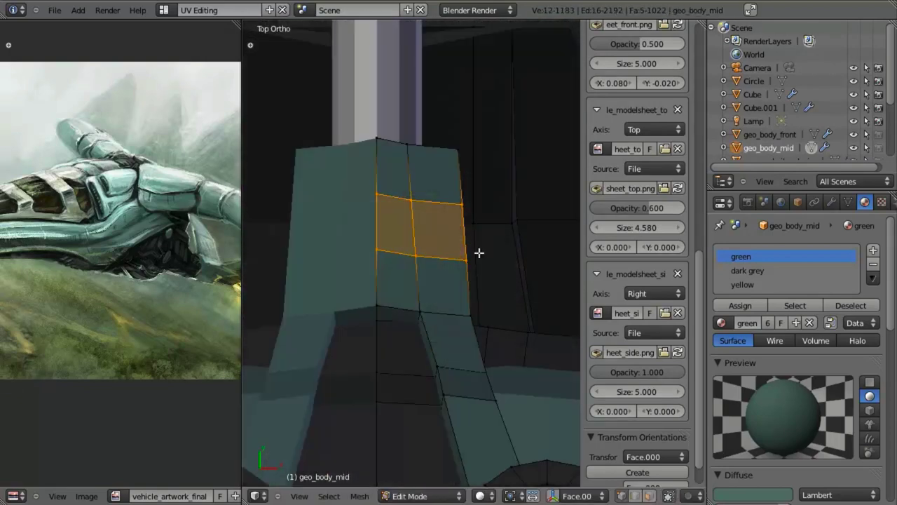
Step: Widen the green piece by scaling its two new edge loops along X
key(s)
key(x)
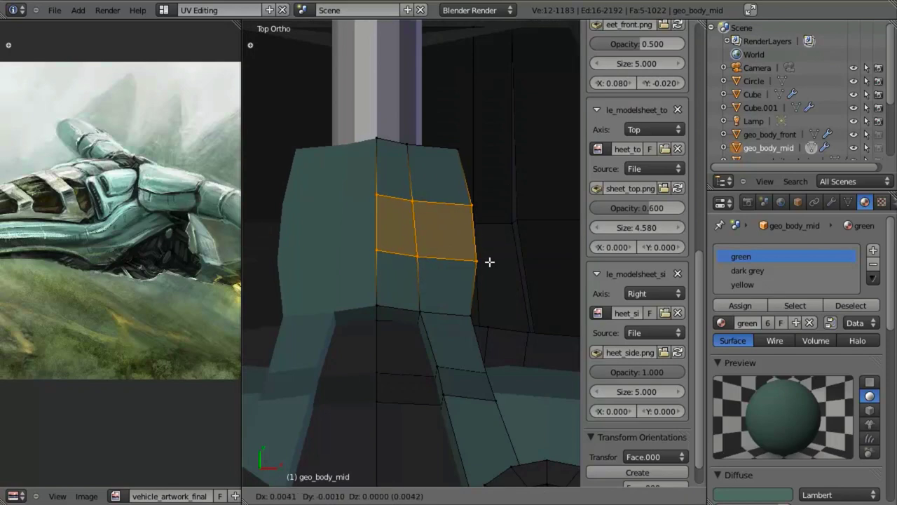
click(489, 260)
Step: Move the four outer side vertices of the green piece's middle section outward to follow the top reference
key(z)
key(a)
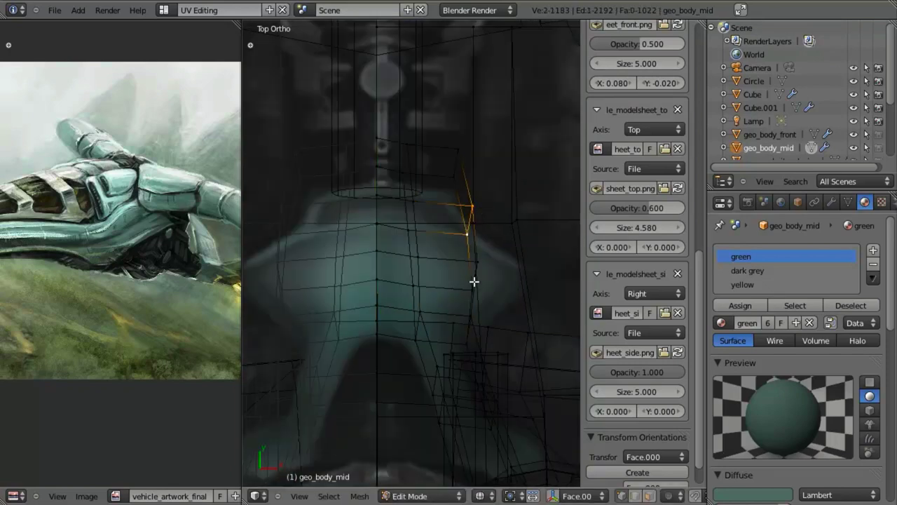
key(g)
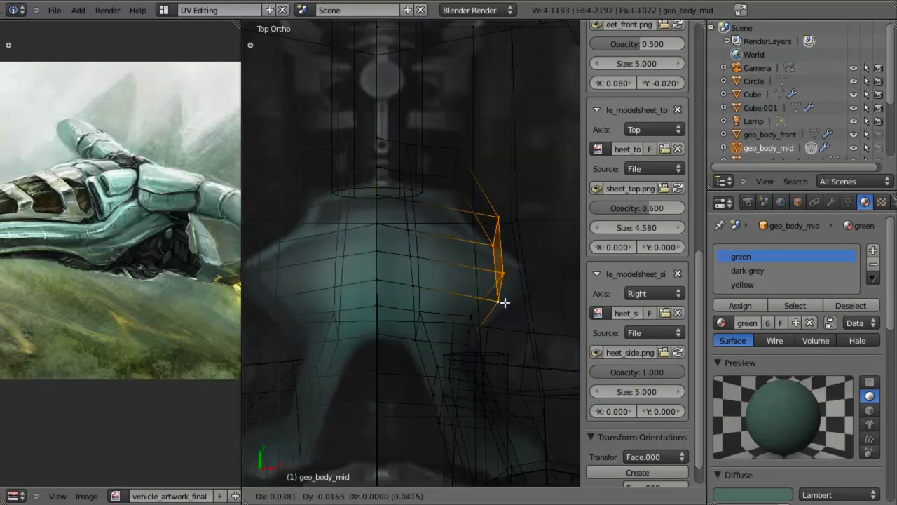
click(504, 303)
key(z)
shift+middle_drag(509, 291, 433, 287)
key(z)
scroll(462, 300, up, 2)
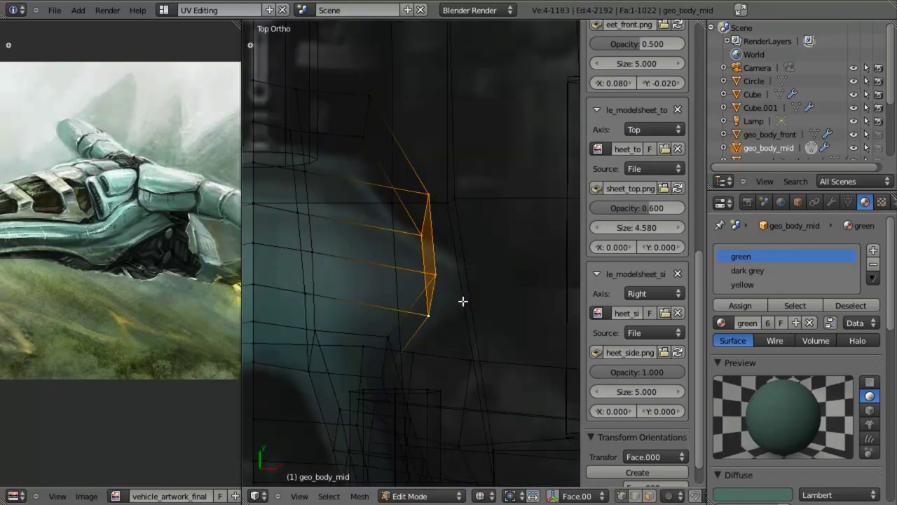
key(s)
key(x)
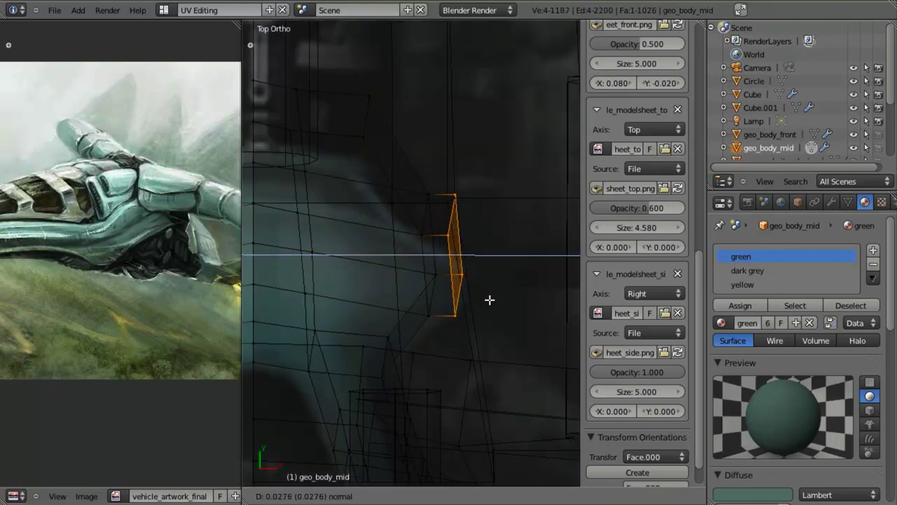
right_click(477, 315)
key(z)
scroll(450, 309, down, 1)
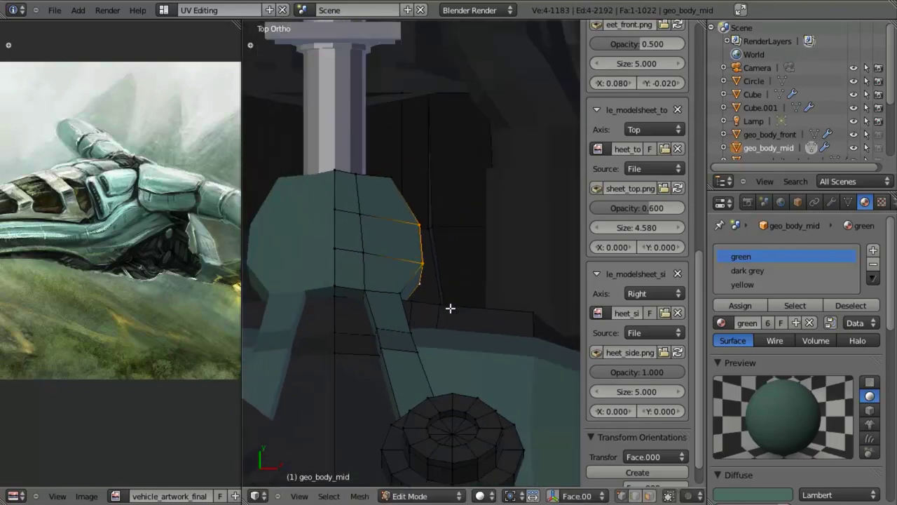
Step: Extrude the side face of the green piece's middle section outward
scroll(450, 309, down, 1)
key(z)
key(z)
shift+middle_drag(415, 289, 471, 318)
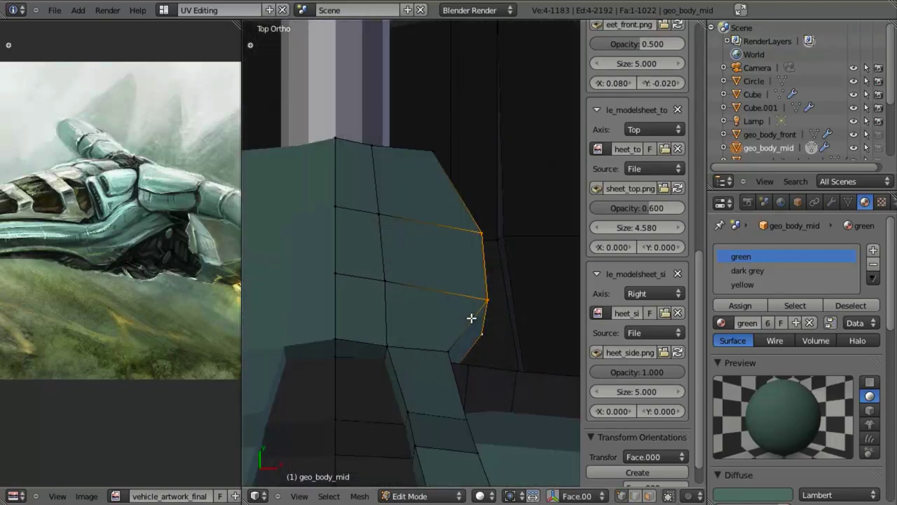
key(e)
click(523, 377)
key(z)
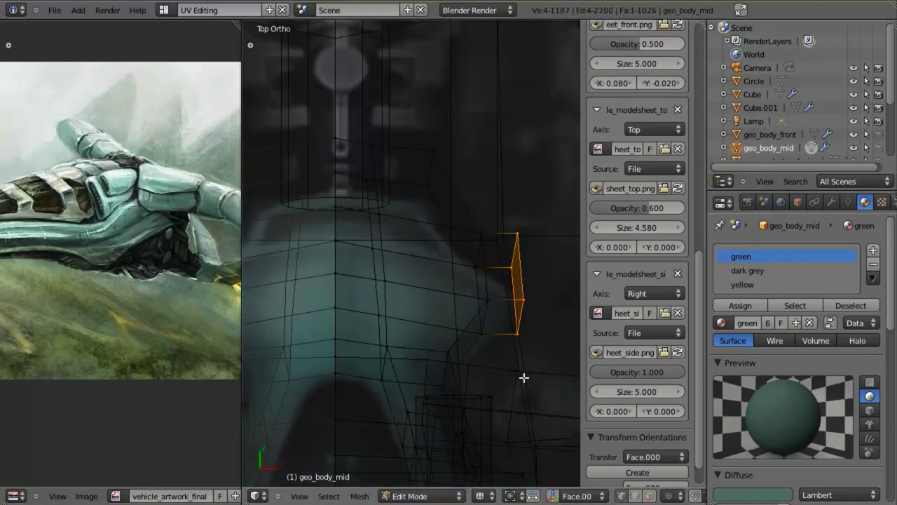
Step: Scale down the extruded side face and shift it to match the top reference
key(s)
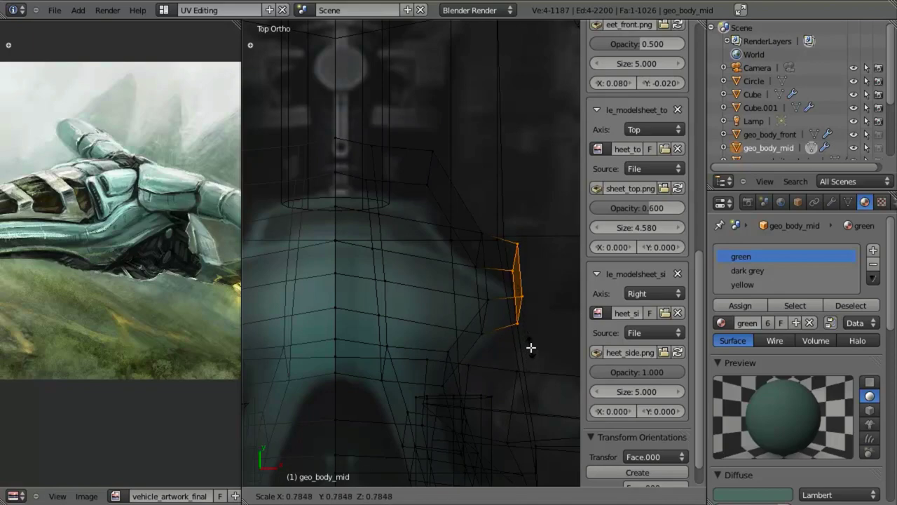
click(531, 341)
key(z)
key(g)
click(531, 342)
key(z)
Step: Shift the outer corner vertices at the green piece's end slightly and move its two centre-line vertices along global Y
right_click(487, 301)
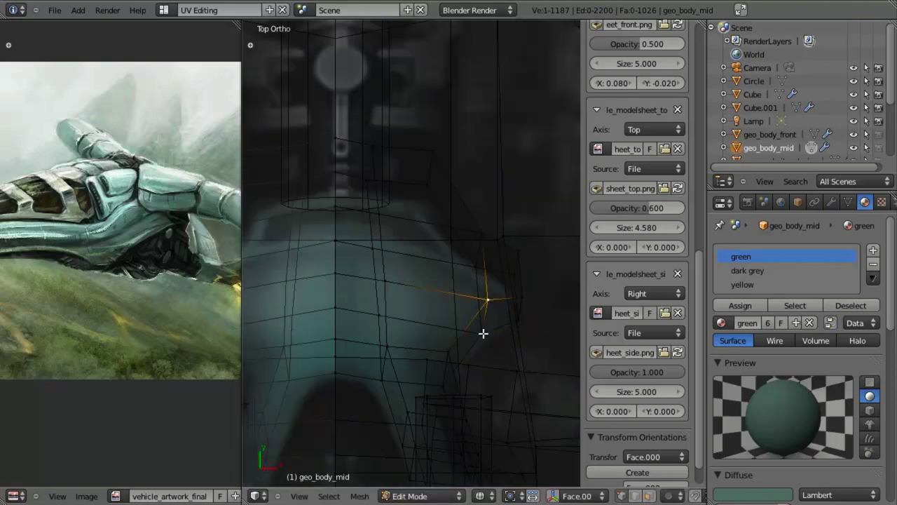
key(z)
key(z)
right_click(424, 184)
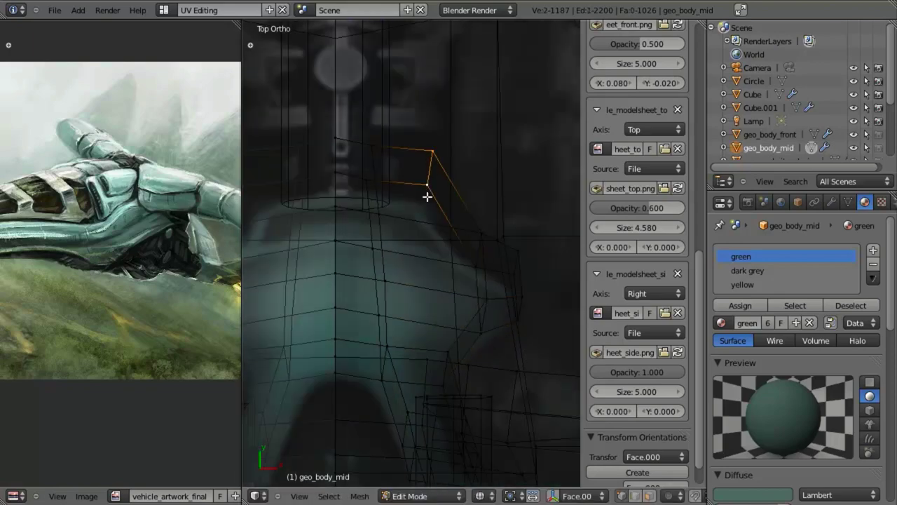
right_click(338, 148)
key(g)
right_click(337, 149)
shift+right_click(337, 177)
key(g)
key(y)
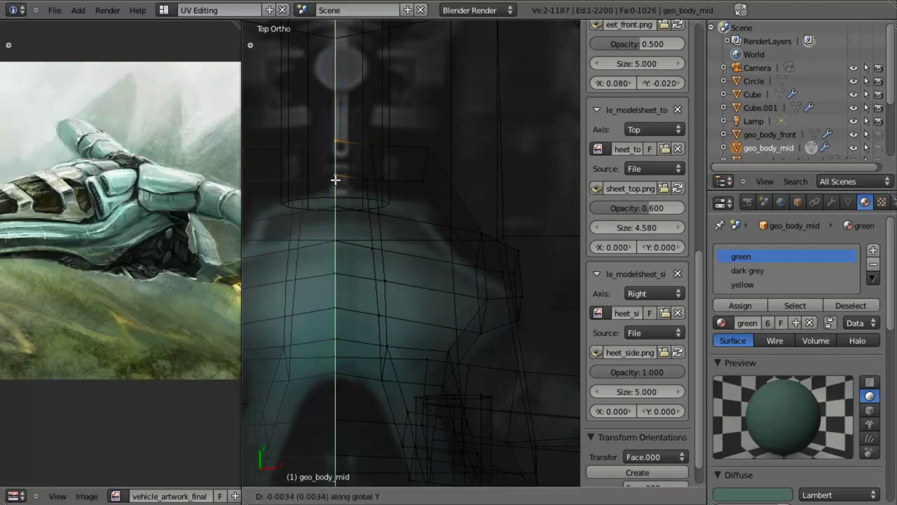
click(335, 186)
Step: Move all six end vertices of the green piece along global Y to fit the top reference
key(z)
shift+middle_drag(403, 220, 445, 268)
shift+middle_drag(450, 334, 452, 329)
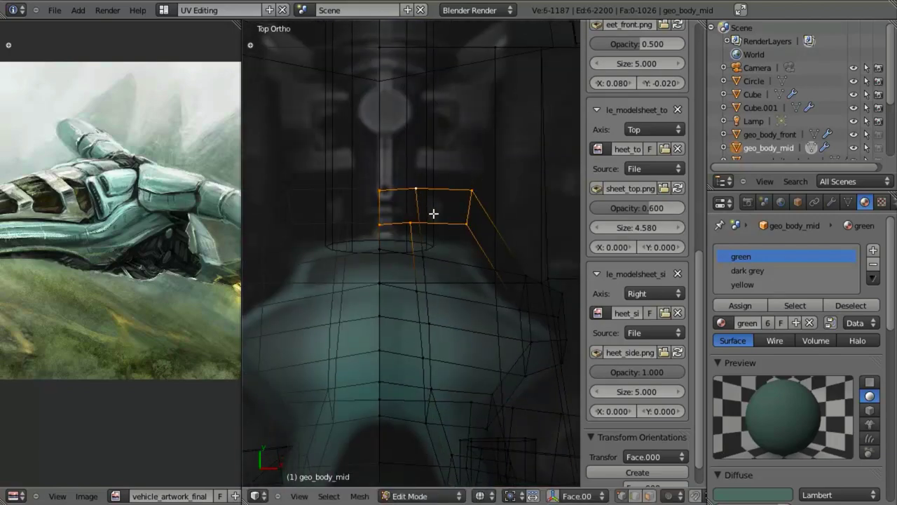
key(z)
key(g)
key(y)
click(432, 238)
Step: Compare the green piece's shape with the side and top references
middle_drag(432, 239, 459, 274)
key(KP_3)
key(z)
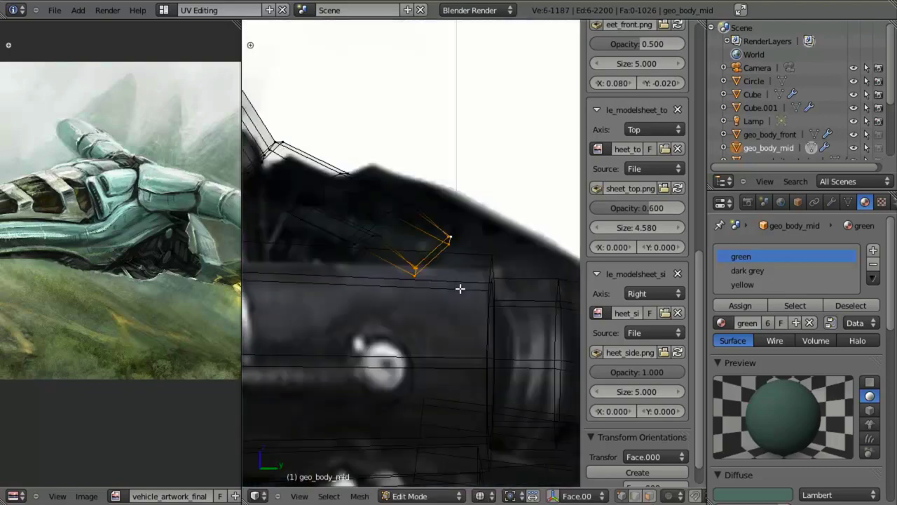
key(z)
middle_drag(438, 218, 449, 318)
key(a)
scroll(391, 283, down, 6)
key(KP_3)
key(z)
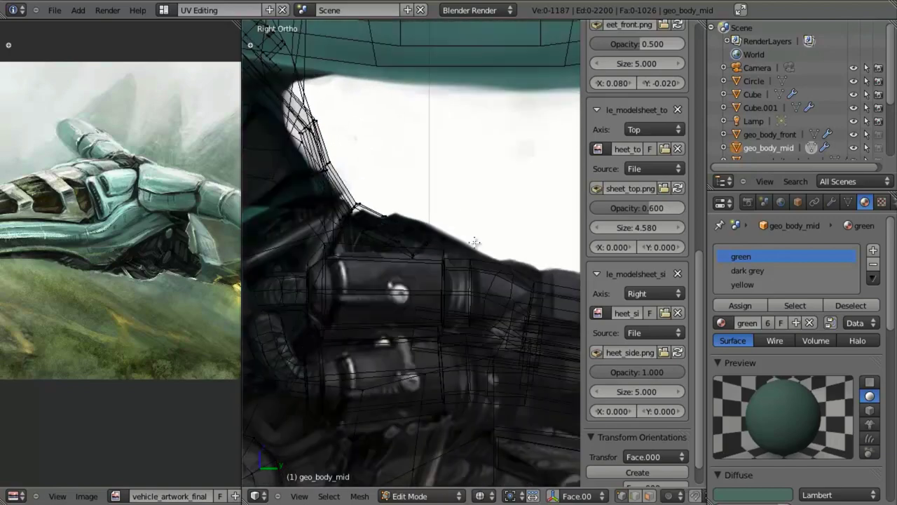
key(KP_7)
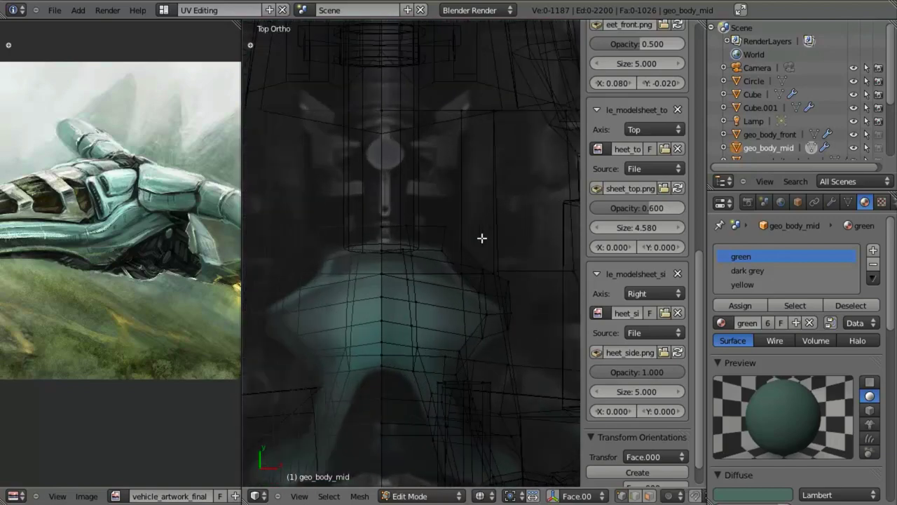
key(z)
Step: Close the green piece's open end with two faces
middle_drag(467, 261, 389, 240)
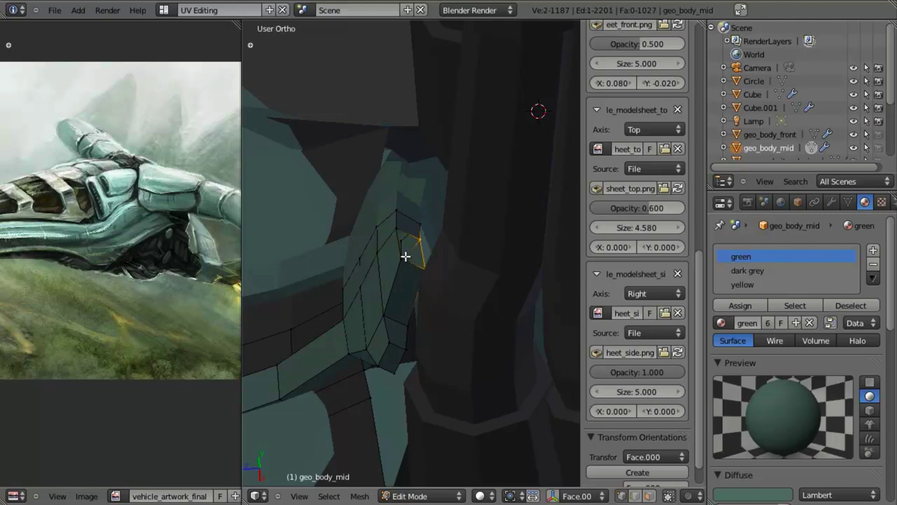
key(f)
key(a)
Step: Leave Edit Mode and check the whole model against the side and top references
middle_drag(400, 229, 472, 330)
key(KP_3)
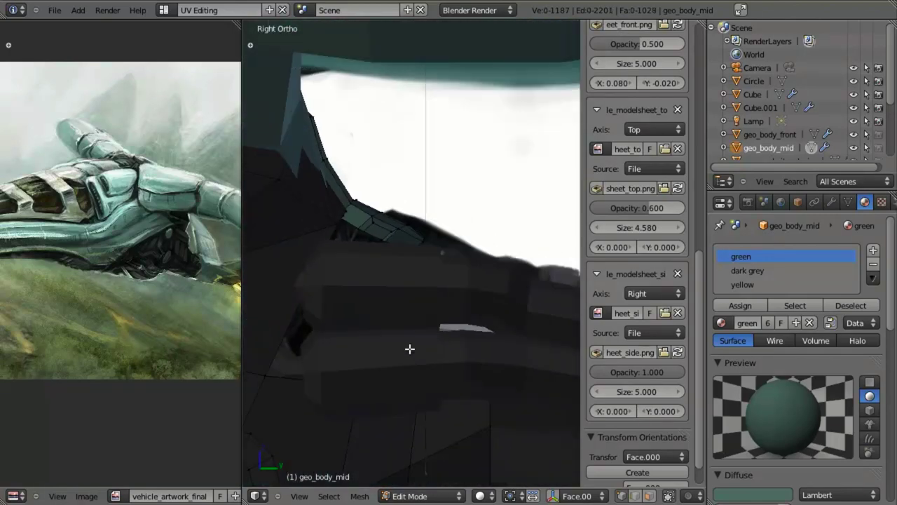
key(z)
mouse_move(409, 348)
middle_down()
mouse_move(414, 152)
mouse_move(428, 184)
mouse_move(376, 265)
mouse_move(430, 297)
mouse_move(393, 315)
mouse_move(376, 341)
middle_up()
key(z)
key(Tab)
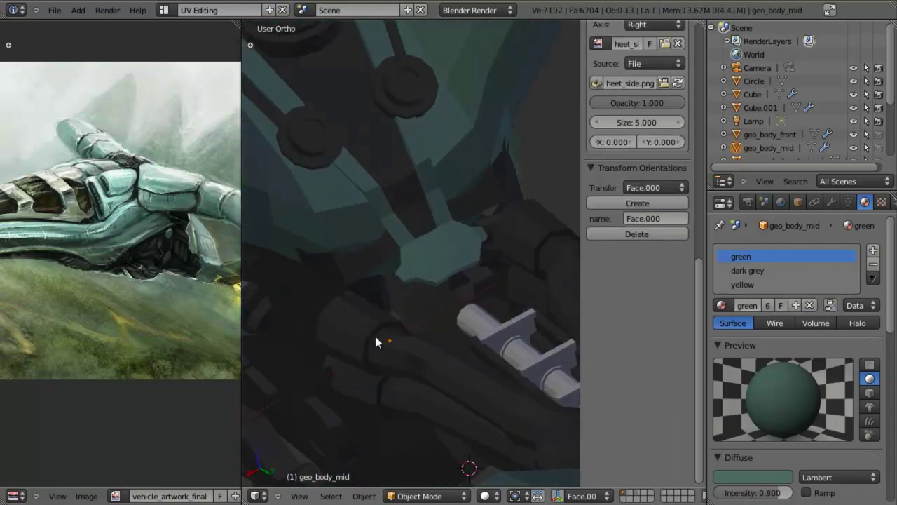
key(KP_3)
key(z)
shift+middle_drag(463, 318, 435, 260)
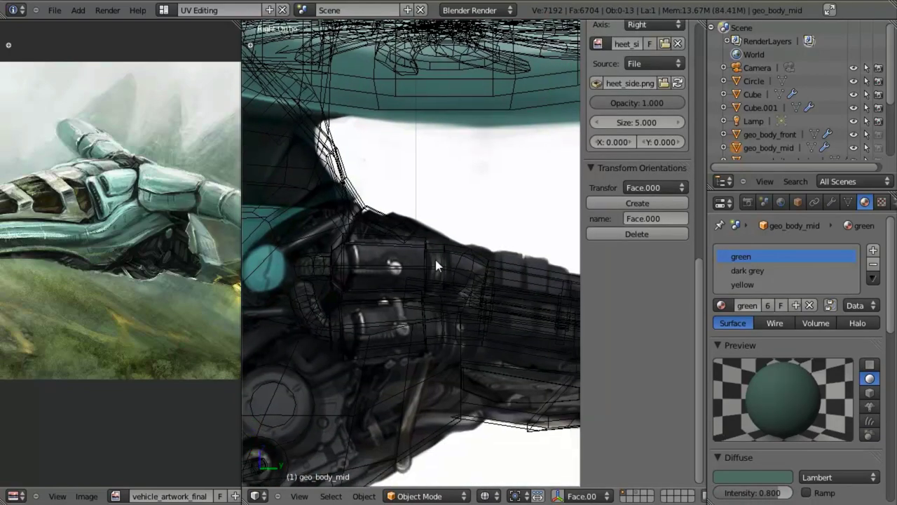
key(KP_7)
key(z)
scroll(435, 257, up, 3)
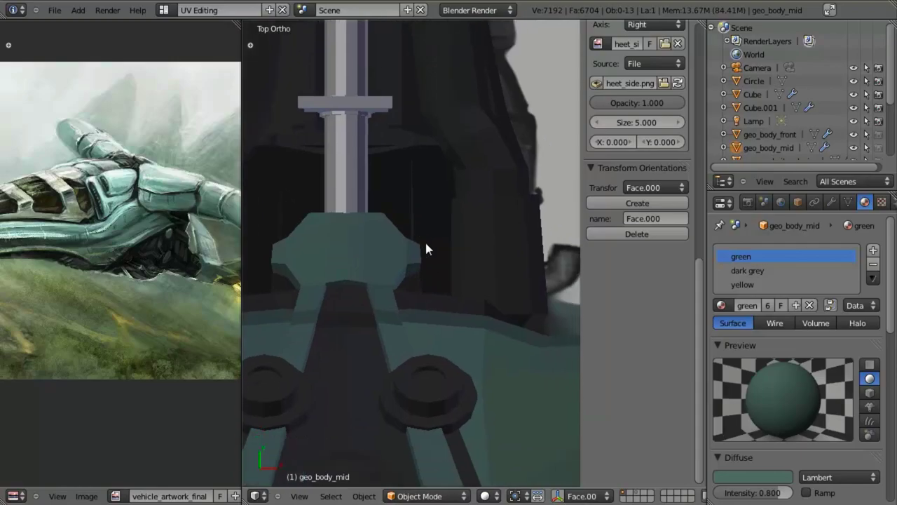
Step: Maximise the 3D view and open the geo_tail object in Edit Mode
key(z)
key(shift+space)
shift+middle_drag(389, 288, 534, 327)
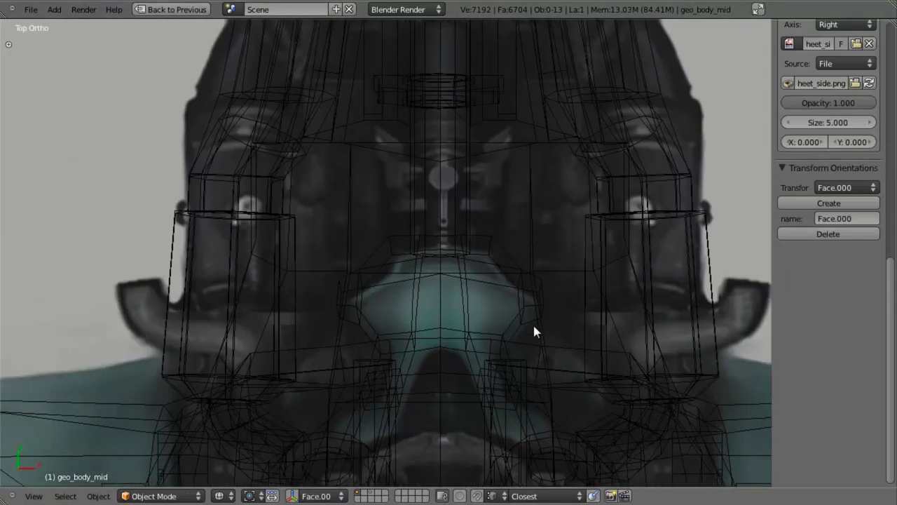
scroll(534, 327, down, 3)
key(z)
right_click(476, 173)
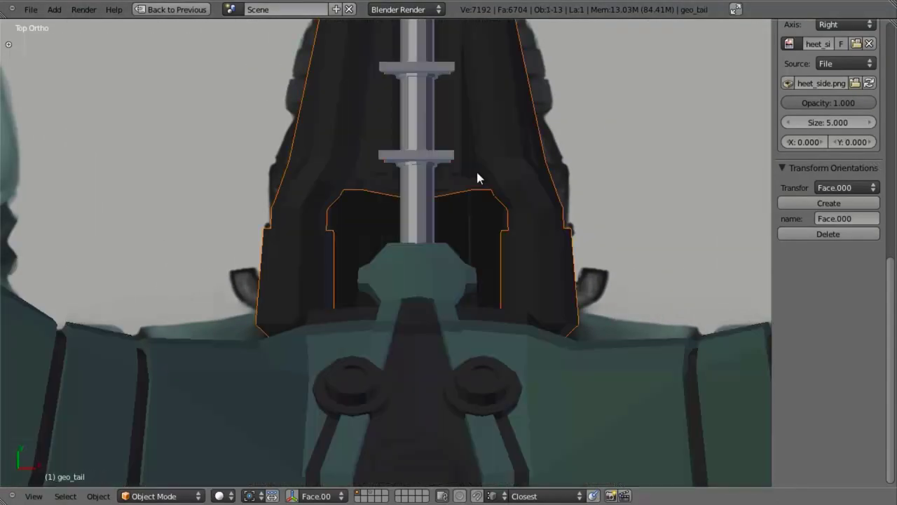
key(Tab)
Step: Delete the short edge that interrupts the boundary loop at the tail's open front end
middle_drag(476, 186, 436, 238)
alt+right_click(436, 237)
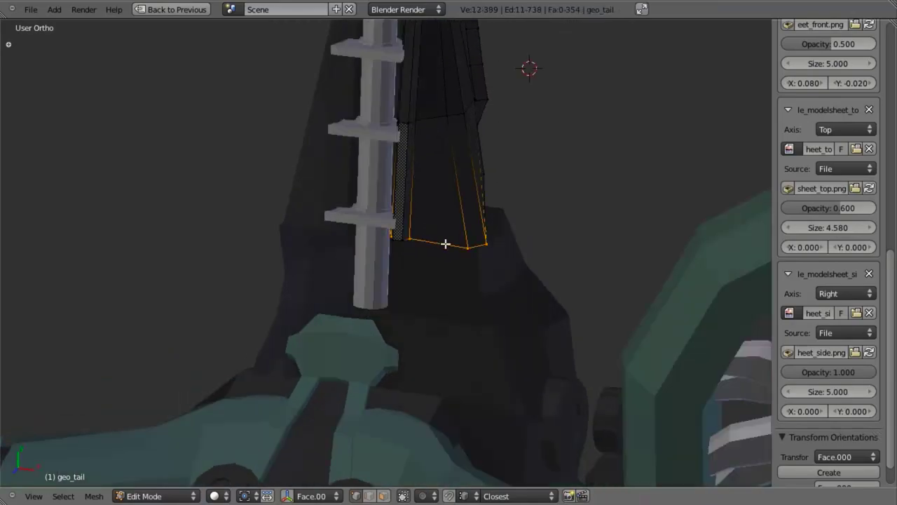
key(KP_3)
key(z)
key(z)
middle_drag(460, 188, 387, 271)
key(z)
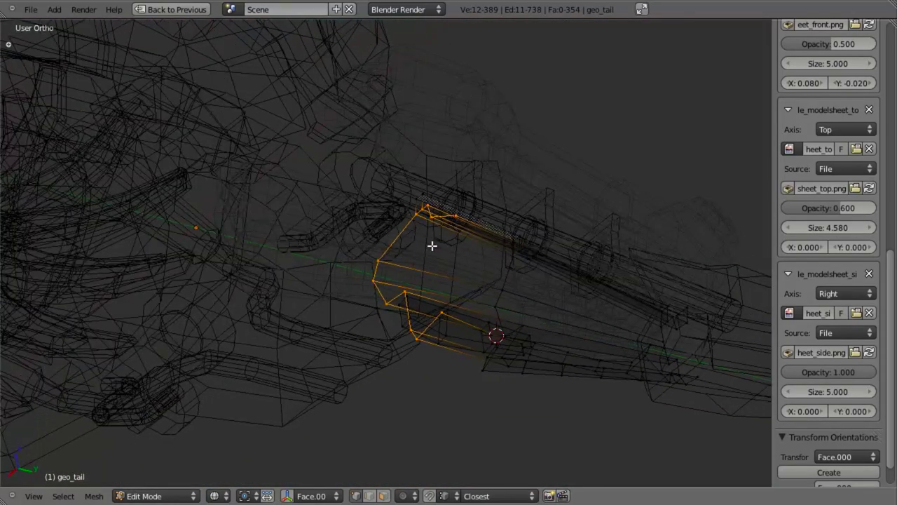
scroll(437, 196, up, 4)
key(a)
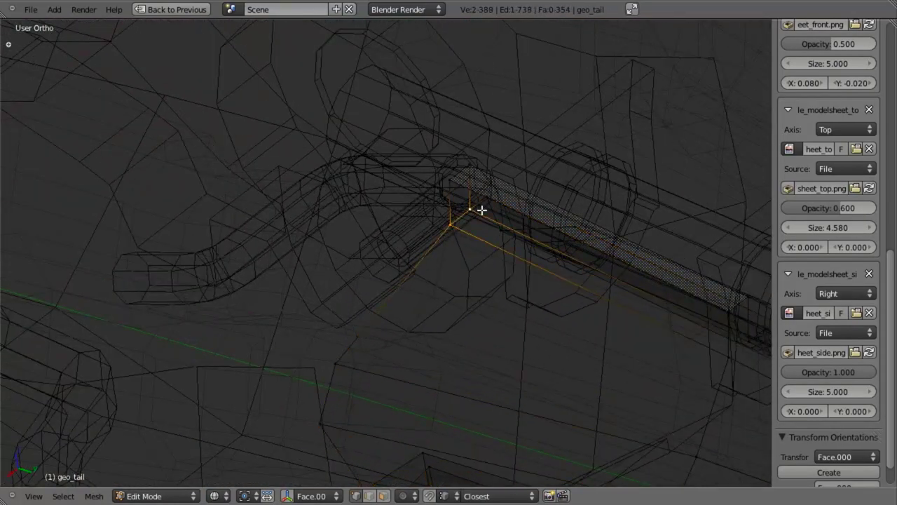
key(x)
click(482, 210)
Step: Extrude the boundary loop at the tail's open front end about 0.46 along Y toward the body
key(z)
alt+right_click(449, 213)
key(z)
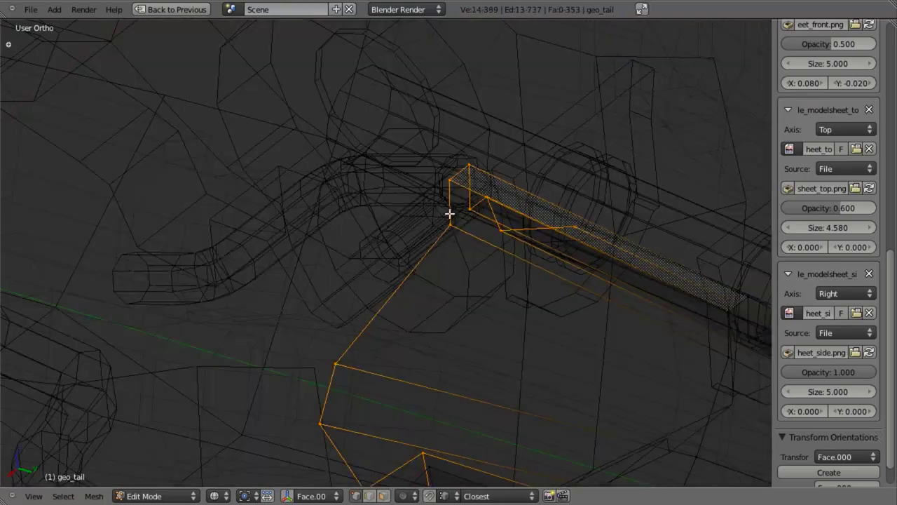
key(KP_3)
key(z)
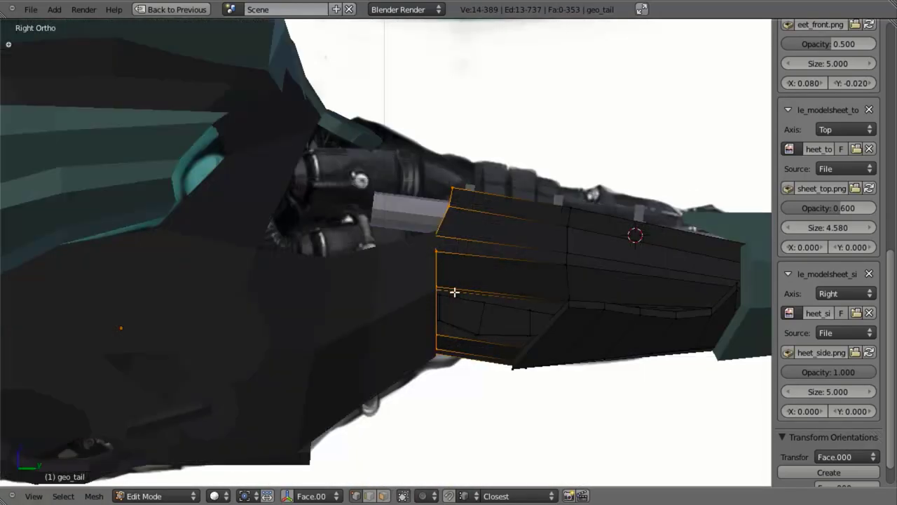
key(z)
key(e)
key(y)
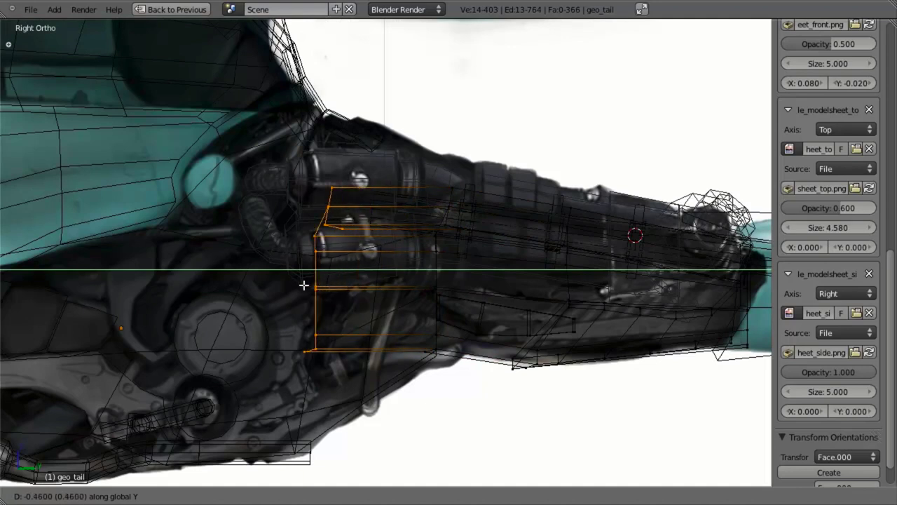
click(304, 289)
Step: Move the extruded front loop forward and up, enlarge it slightly, and adjust its height along Z to fit the side reference
key(g)
click(303, 267)
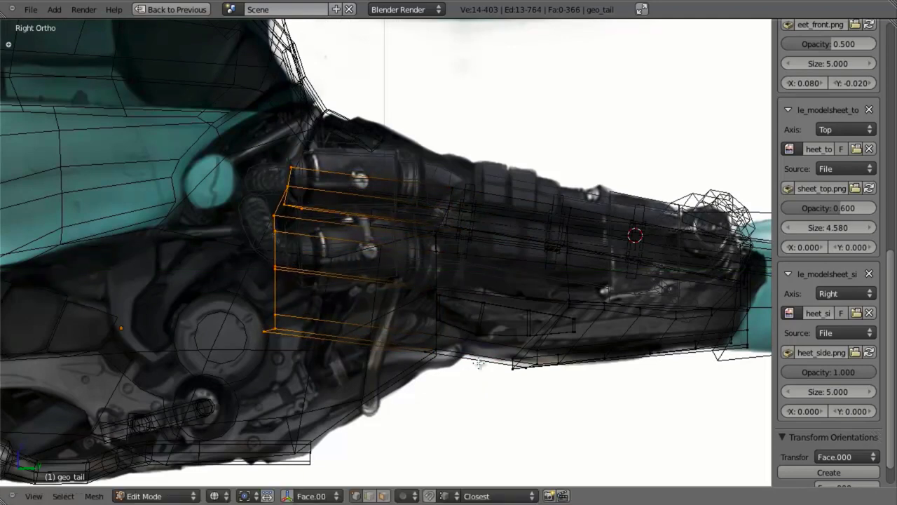
key(s)
click(506, 393)
key(g)
key(z)
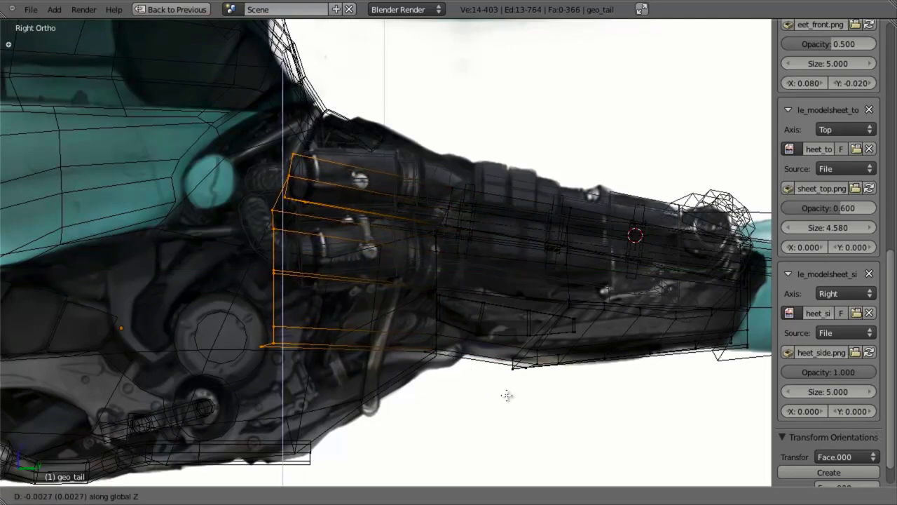
click(507, 400)
Step: Leave Edit Mode, check the extended tail against the side reference, and select the geo_body_mid object
middle_drag(507, 399, 397, 278)
key(KP_3)
key(z)
key(Tab)
scroll(521, 362, down, 3)
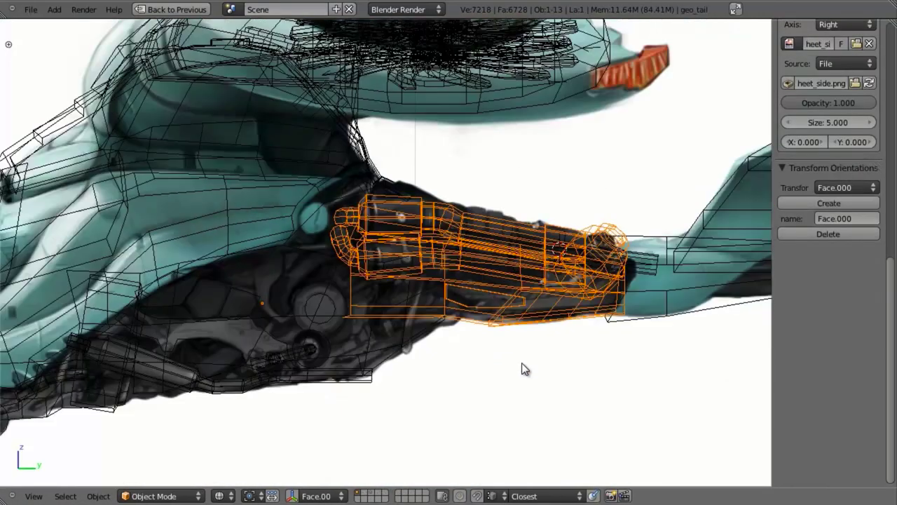
key(z)
key(z)
right_click(413, 332)
key(z)
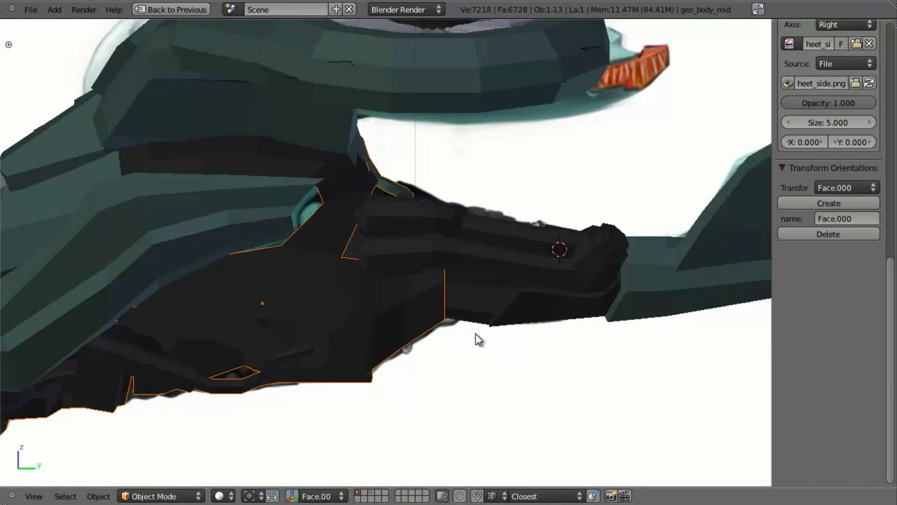
Step: Delete the rear-end vertices of geo_body_mid that overlap the extended tail
middle_drag(477, 333, 402, 272)
scroll(402, 271, up, 2)
key(KP_3)
key(z)
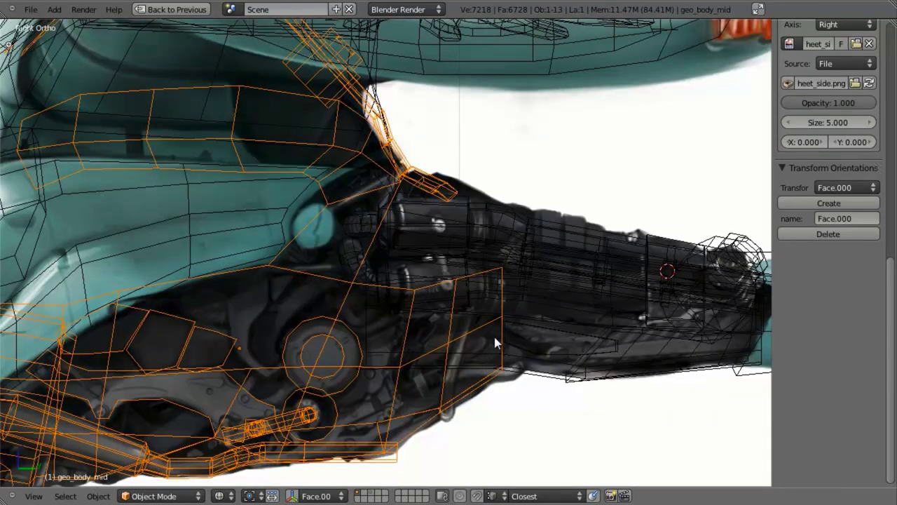
key(Tab)
shift+middle_drag(483, 347, 479, 320)
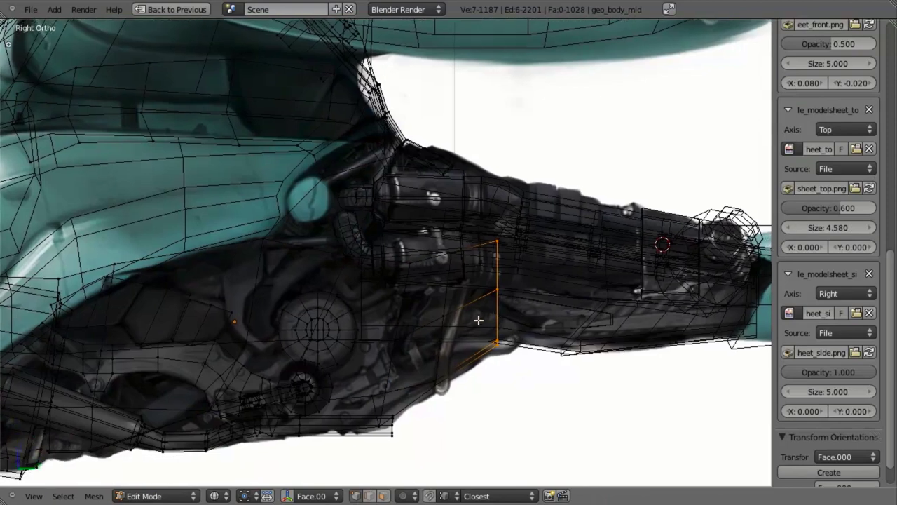
key(x)
click(452, 322)
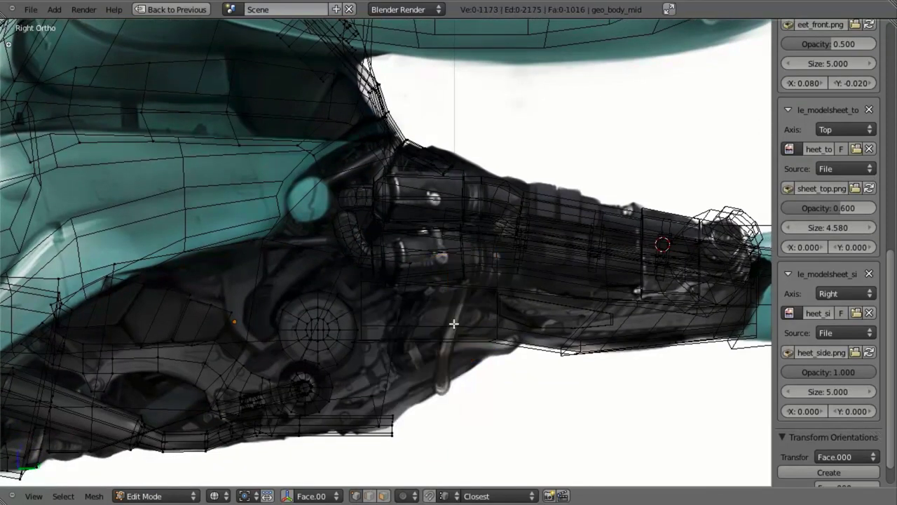
key(b)
drag(344, 302, 399, 378)
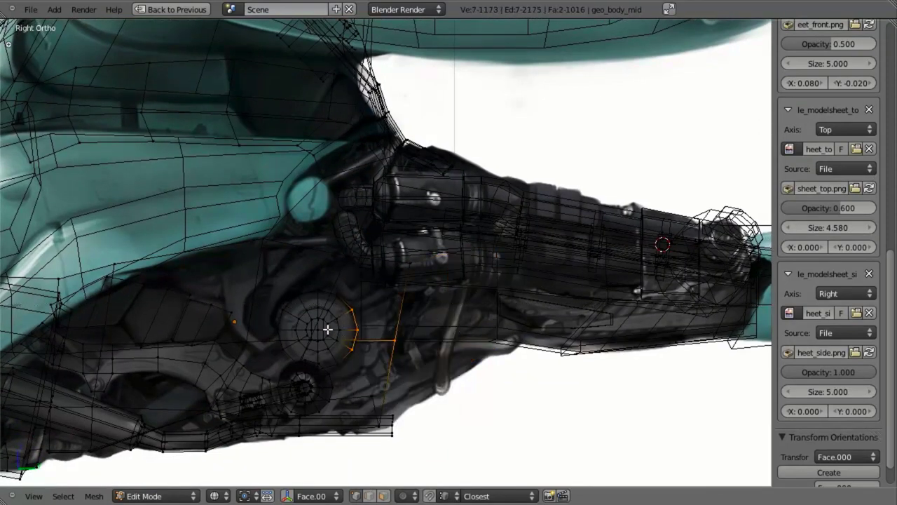
key(b)
middle_drag(342, 291, 407, 349)
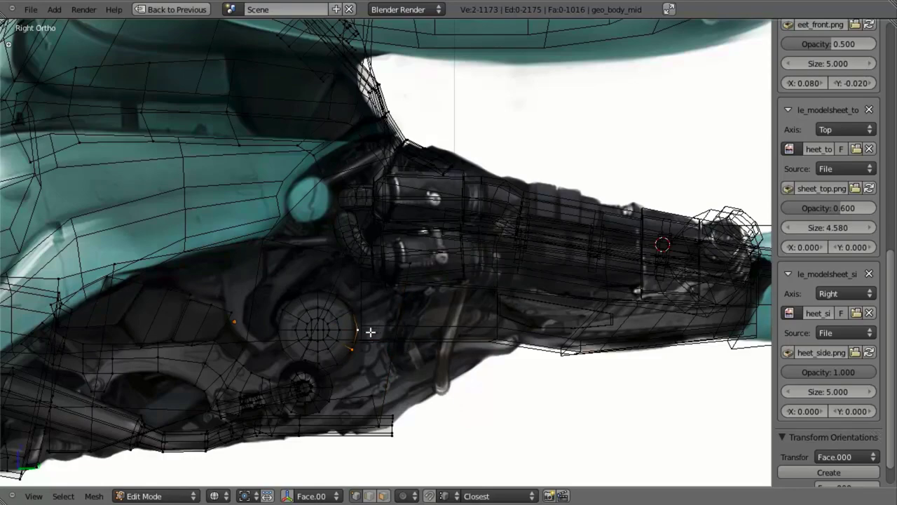
mouse_move(495, 382)
middle_down()
mouse_move(449, 340)
mouse_move(411, 332)
middle_up()
key(z)
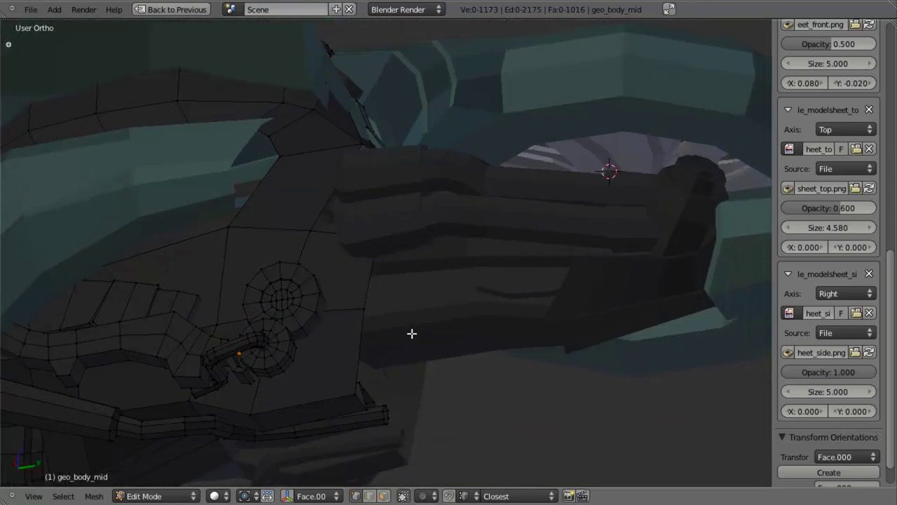
Step: Switch to editing geo_tail and lower the bottom front vertices of its extruded section toward the body's underside
key(Tab)
right_click(422, 323)
key(Tab)
key(z)
right_click(349, 332)
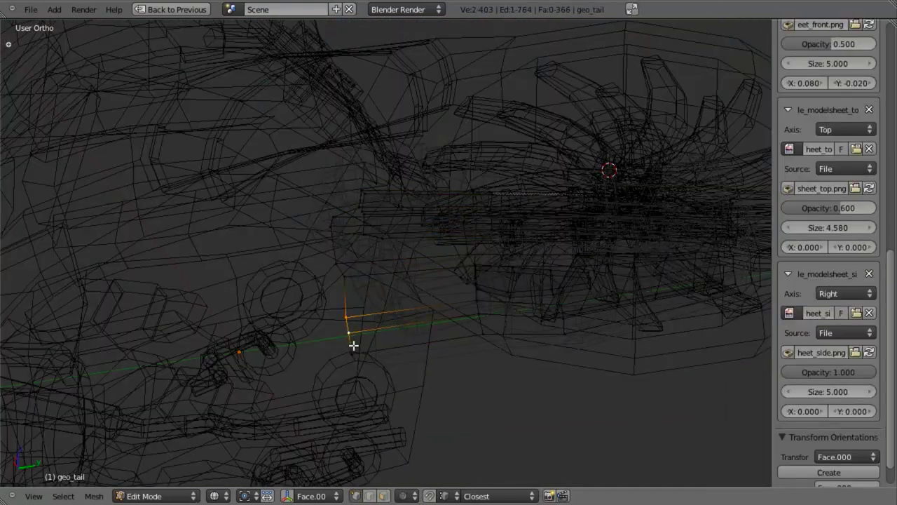
key(KP_3)
key(g)
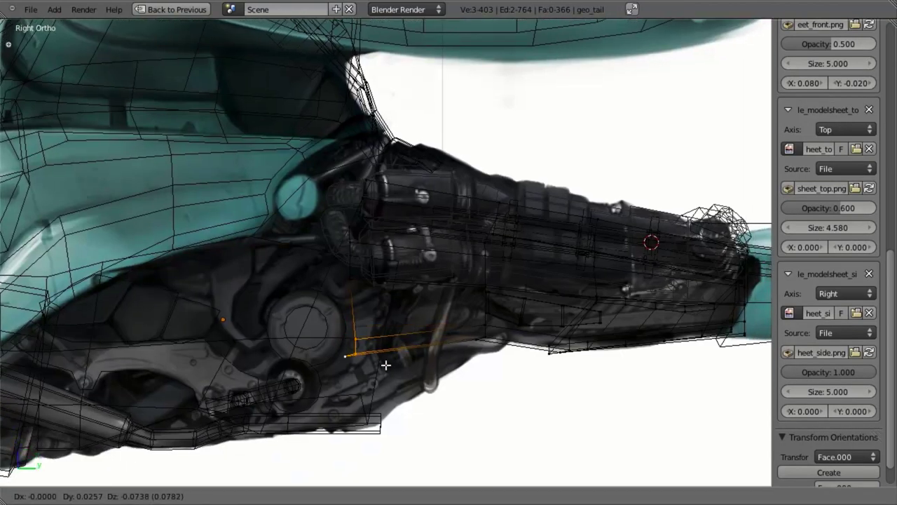
click(370, 362)
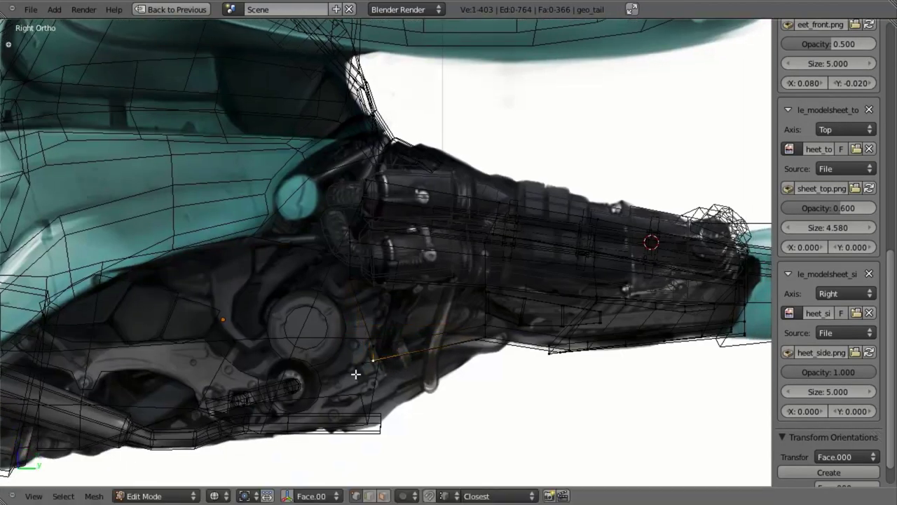
key(g)
click(379, 421)
Step: Adjust the tail's bottom front edge along Z to the reference outline and shift one corner vertex about 0.03 along Y
mouse_move(378, 420)
middle_down()
mouse_move(584, 337)
mouse_move(516, 279)
mouse_move(359, 358)
mouse_move(439, 400)
middle_up()
key(KP_3)
key(z)
key(g)
key(z)
click(484, 426)
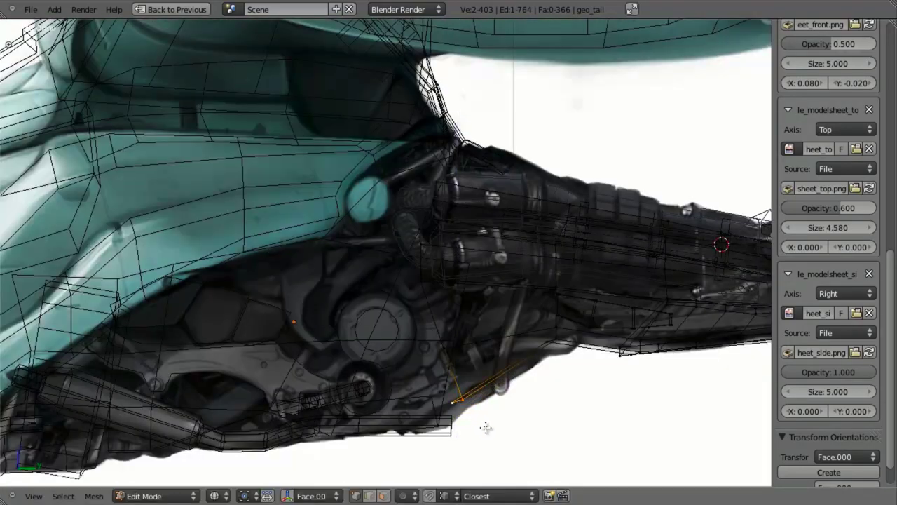
key(z)
mouse_move(484, 425)
middle_down()
mouse_move(498, 346)
mouse_move(470, 399)
middle_up()
key(g)
key(y)
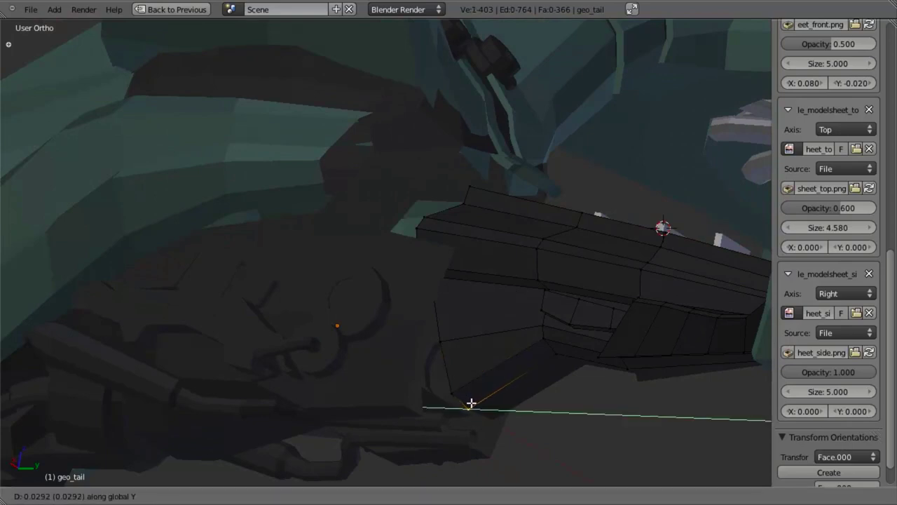
click(471, 404)
Step: Add an edge loop across the middle of the tail's new front section and slide it into place
key(KP_3)
key(z)
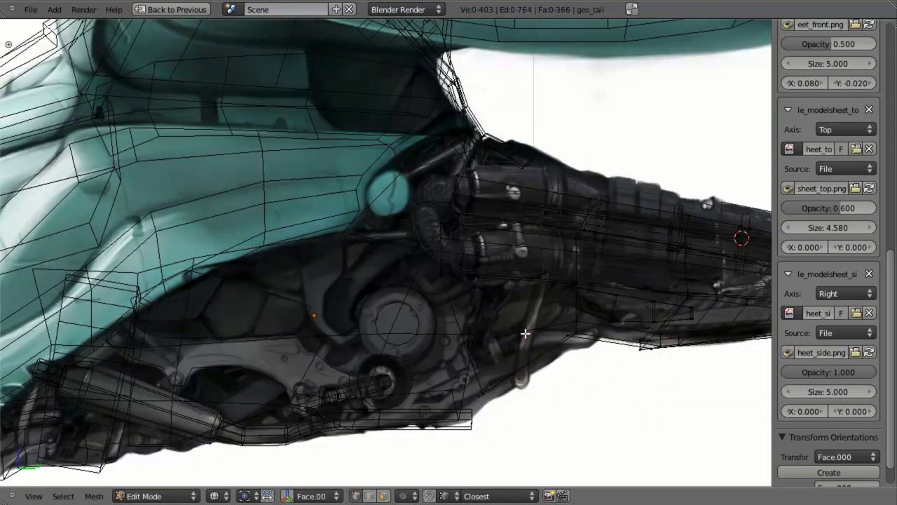
key(ctrl+r)
click(525, 333)
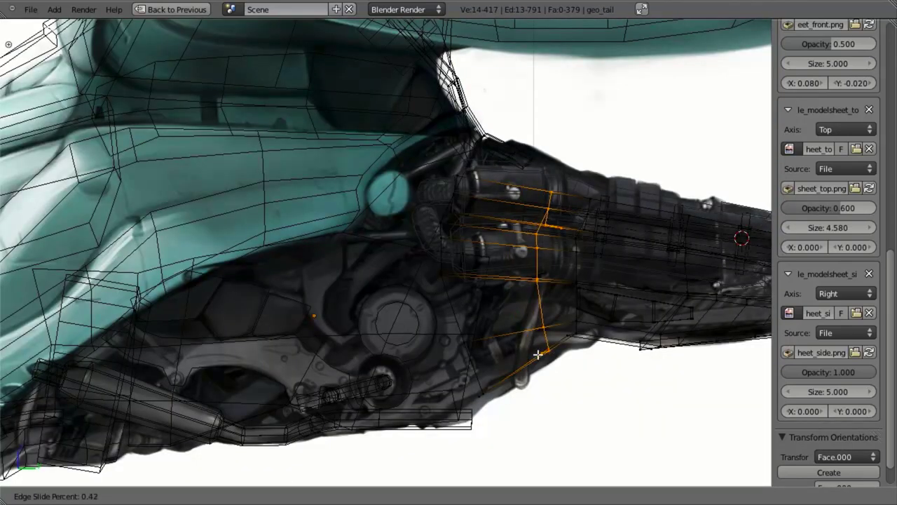
click(522, 352)
Step: Shift the underside vertices where the new section meets the original tail to follow the reference outline
key(z)
key(z)
key(a)
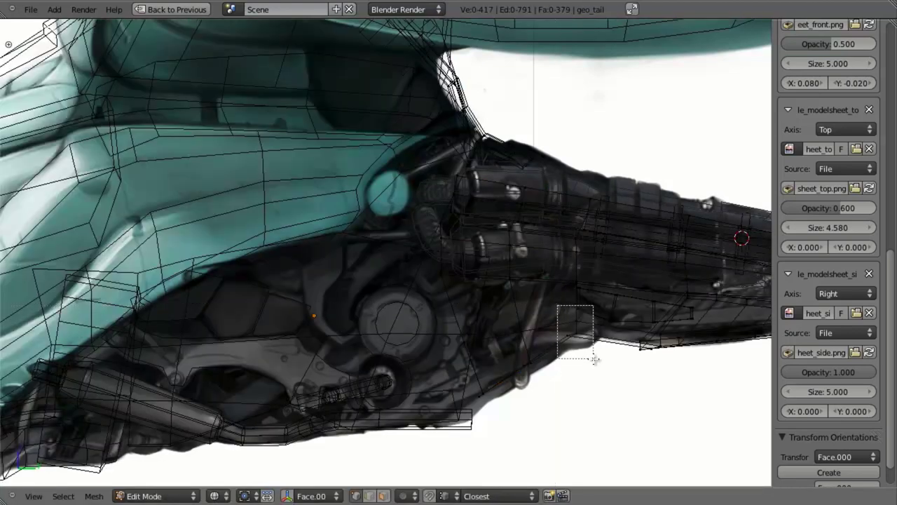
drag(594, 359, 595, 359)
key(g)
click(594, 357)
key(b)
middle_drag(564, 314, 620, 288)
key(g)
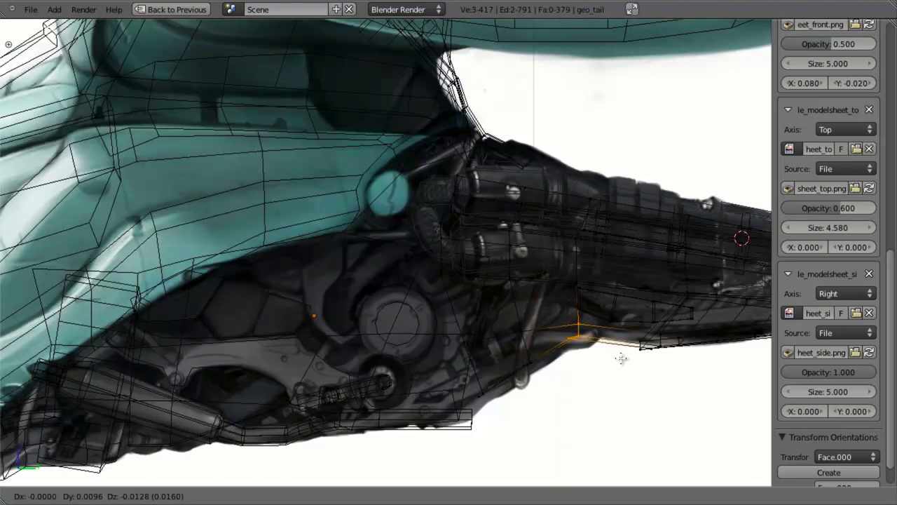
click(616, 362)
Step: Fit the bottom vertices of the new edge loop to the underside outline in the side reference
key(a)
key(b)
drag(517, 342, 536, 385)
key(g)
click(538, 389)
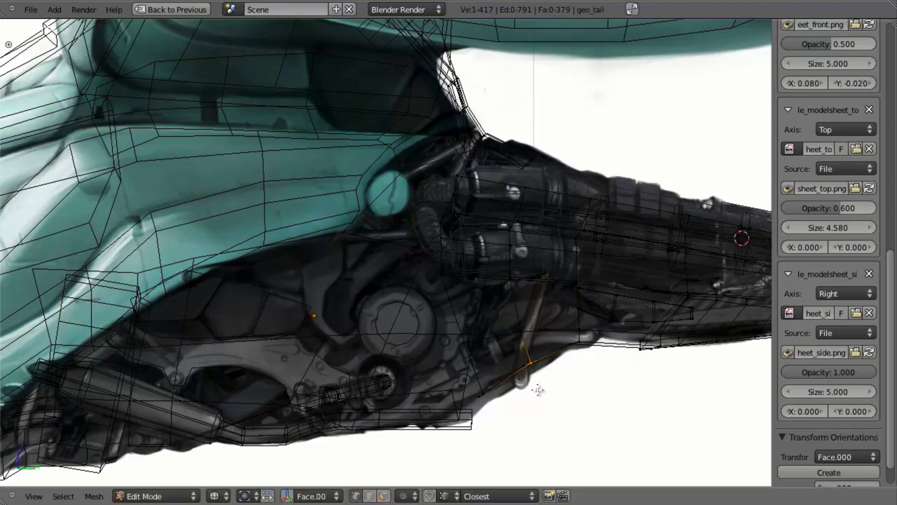
key(b)
drag(517, 352, 539, 394)
key(g)
click(539, 396)
Step: Join geo_tail into geo_body_mid and open the combined mesh in Edit Mode
key(z)
middle_drag(546, 354, 422, 287)
key(Tab)
right_click(441, 294)
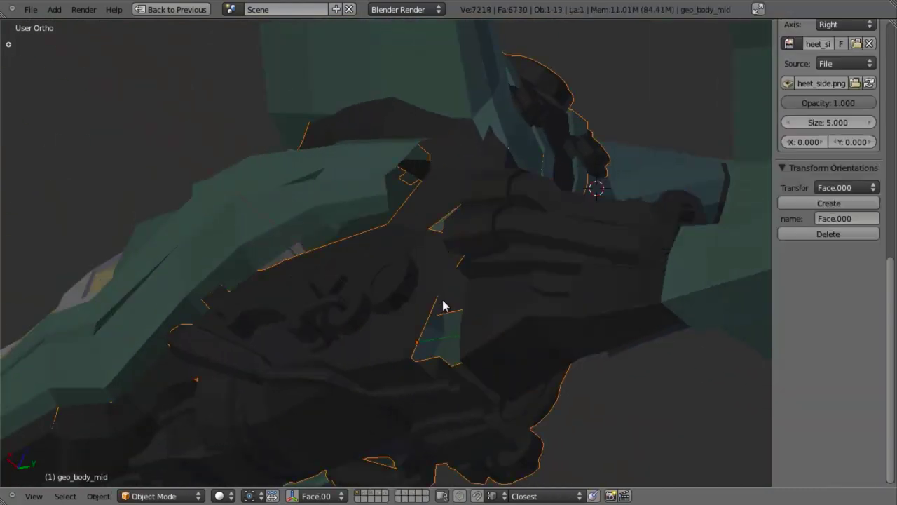
shift+right_click(478, 309)
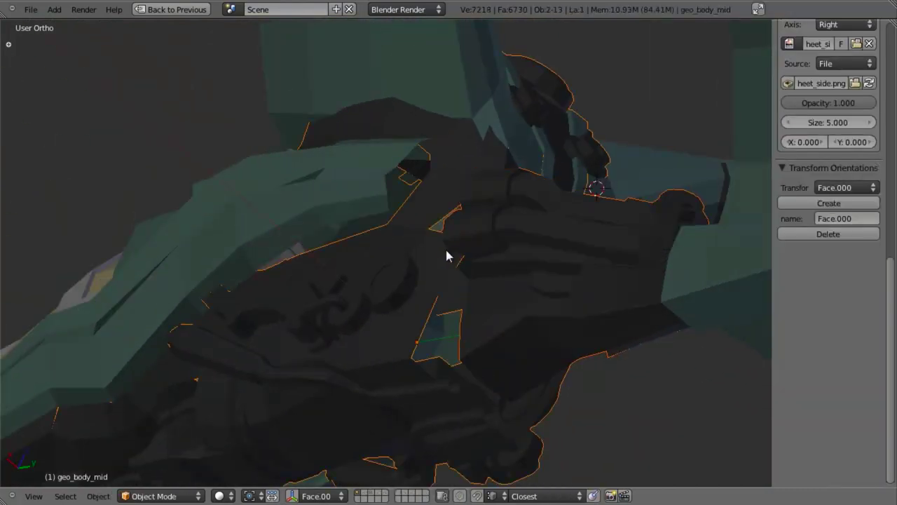
key(Tab)
shift+middle_drag(490, 309, 459, 271)
scroll(458, 270, up, 2)
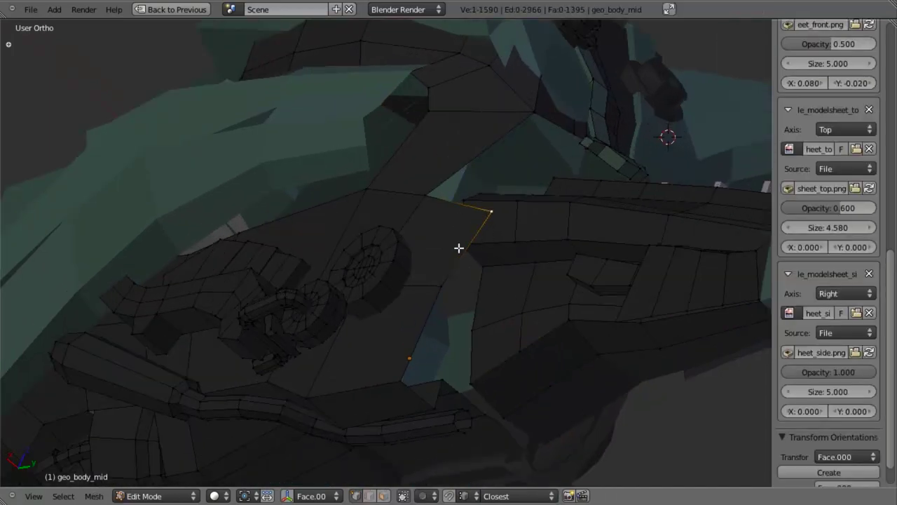
Step: Select the tail section's open front loop and move it back about 0.09 along Y in the side view
key(KP_3)
scroll(444, 237, up, 2)
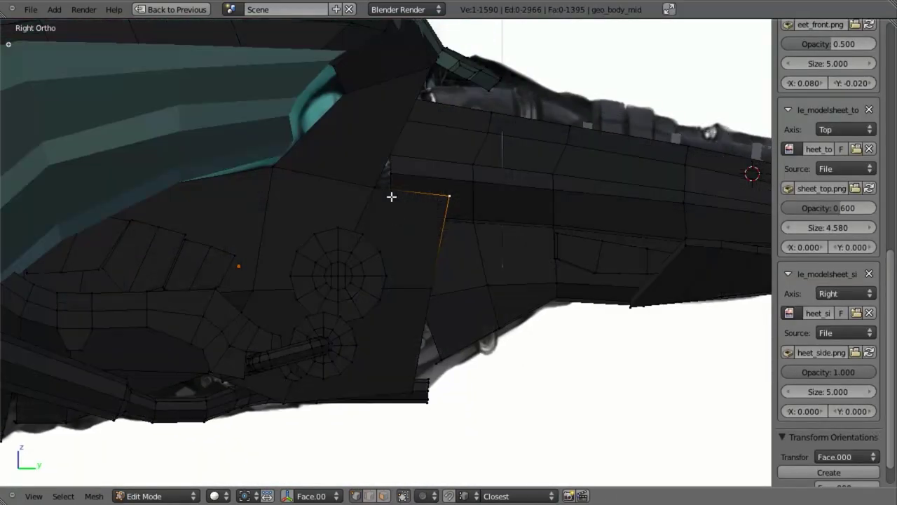
alt+right_click(392, 181)
key(z)
middle_drag(396, 258, 592, 398)
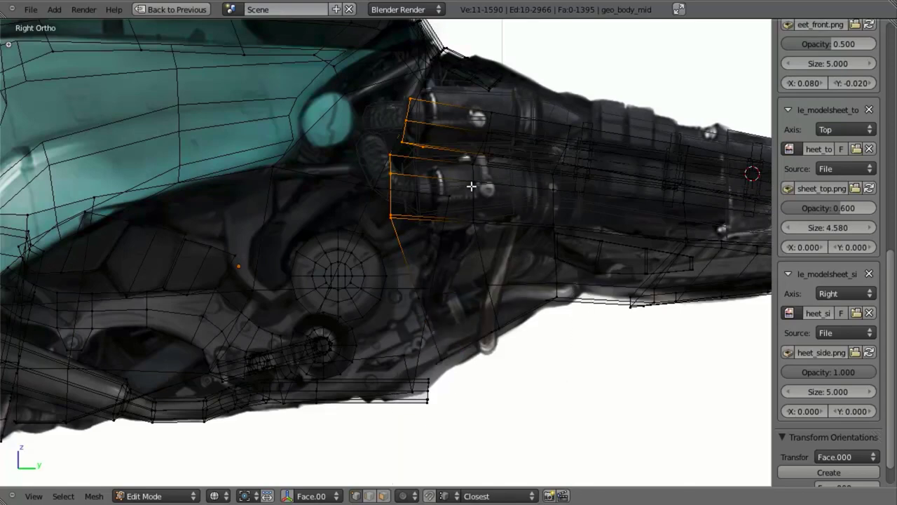
key(g)
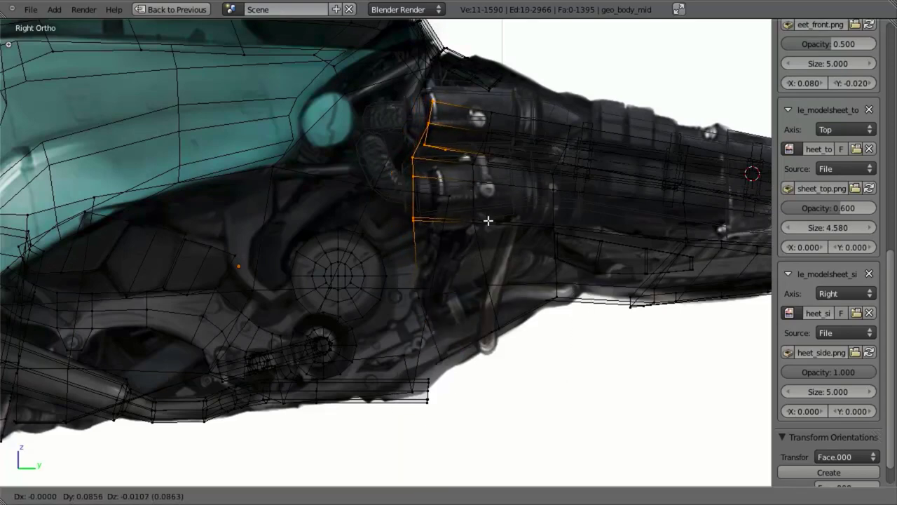
click(492, 222)
key(z)
key(z)
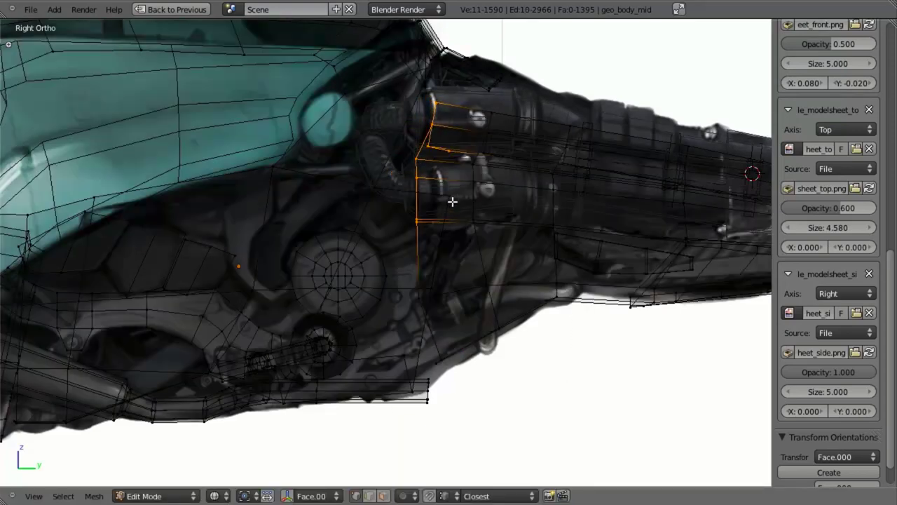
Step: Reposition the upper rear corner vertex of the body's side panel so it slightly overlaps the tail's front edge
right_click(448, 200)
key(z)
key(g)
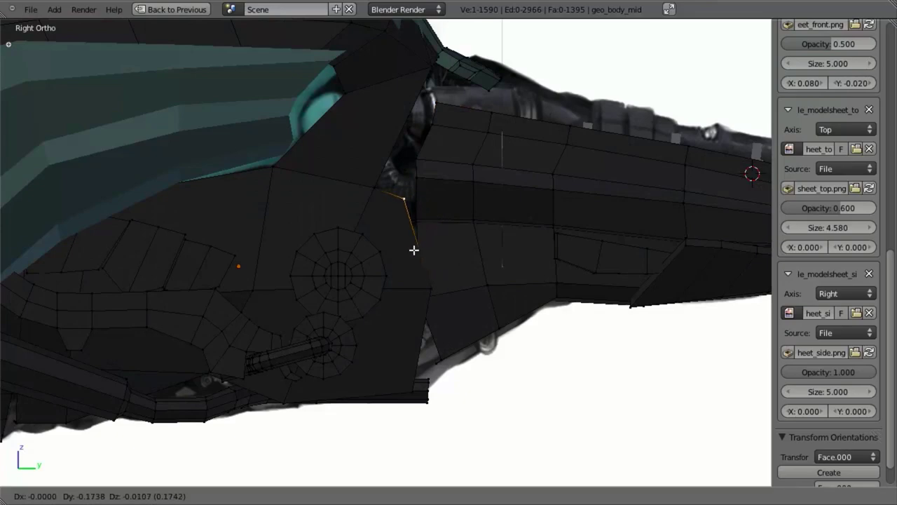
click(415, 250)
key(z)
shift+middle_drag(453, 232, 484, 252)
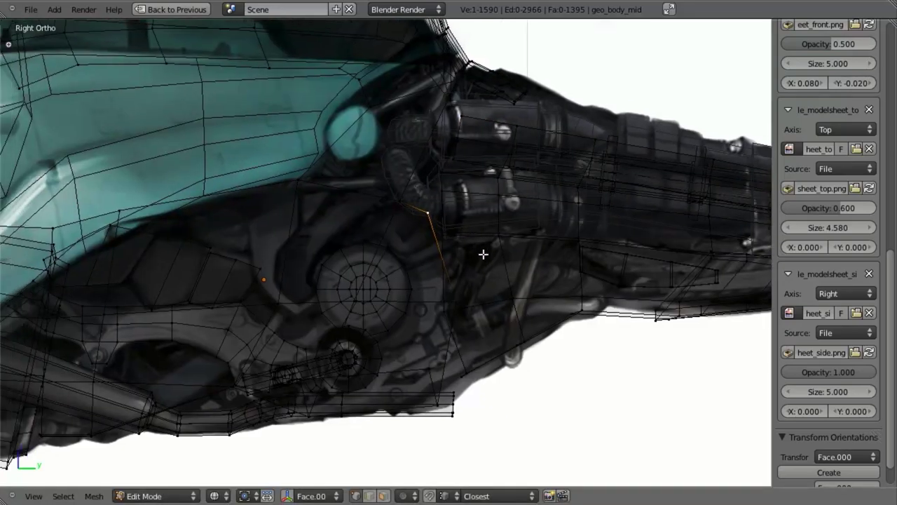
scroll(491, 251, up, 3)
key(g)
click(521, 250)
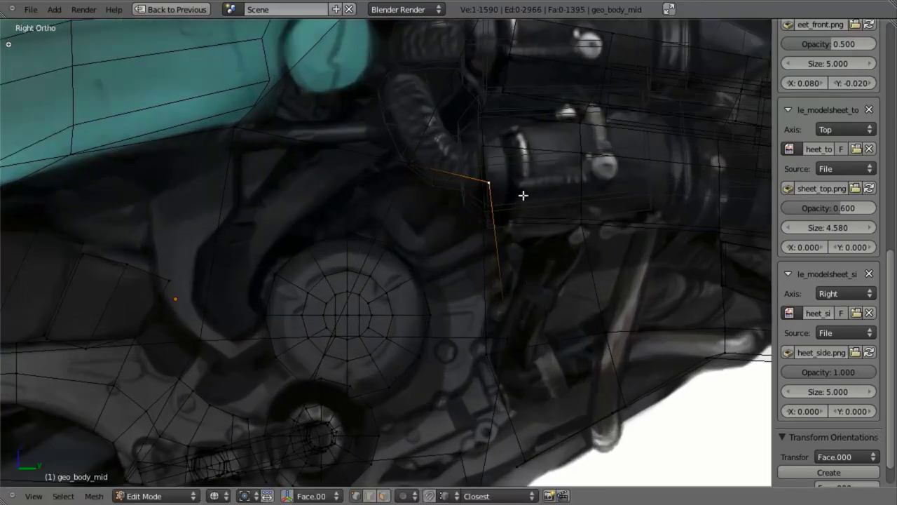
key(g)
click(549, 293)
scroll(541, 288, down, 3)
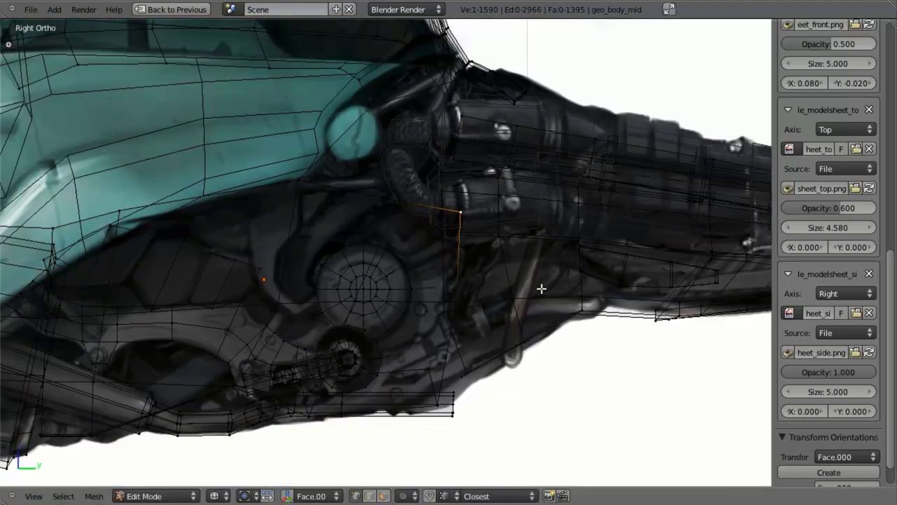
key(z)
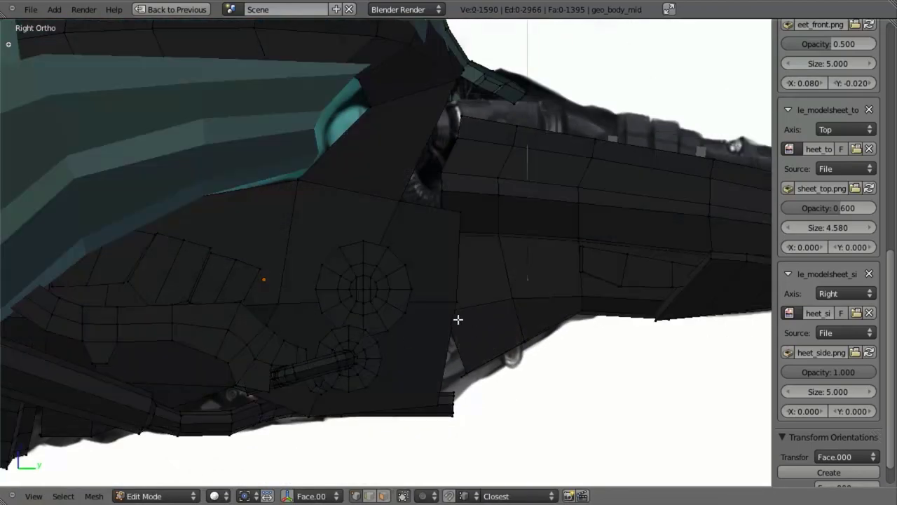
Step: Duplicate the upper rear face of the body's side panel and move the copy slightly outward along X
key(z)
scroll(441, 308, up, 2)
key(z)
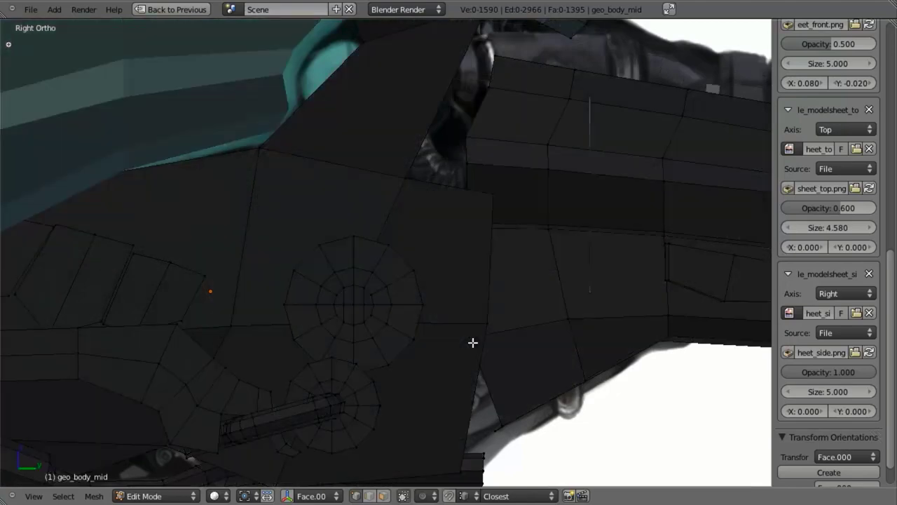
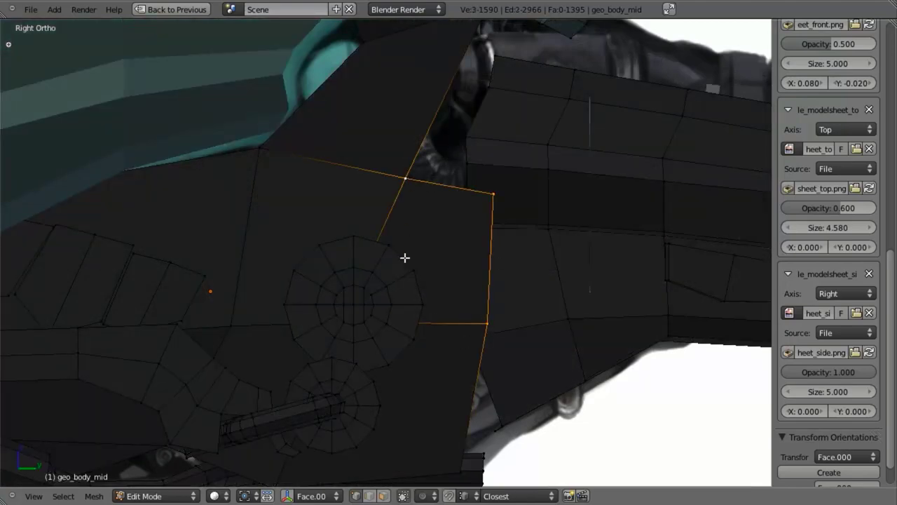
key(z)
ctrl+right_click(337, 323)
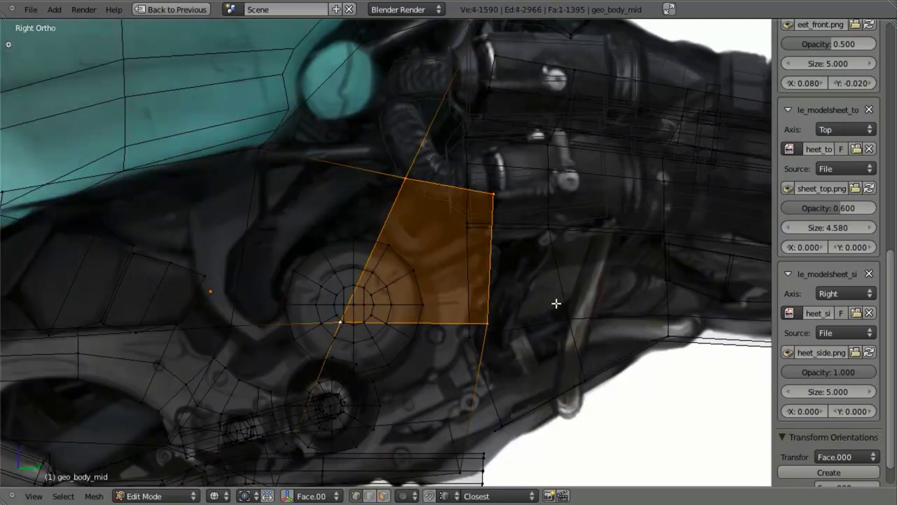
mouse_move(555, 303)
middle_down()
mouse_move(524, 301)
mouse_move(469, 266)
middle_up()
key(z)
key(e)
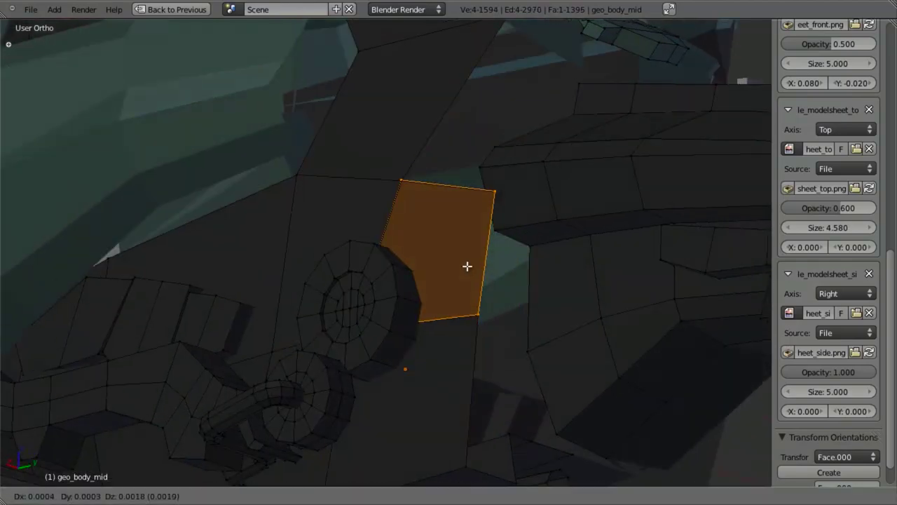
key(x)
click(461, 265)
key(z)
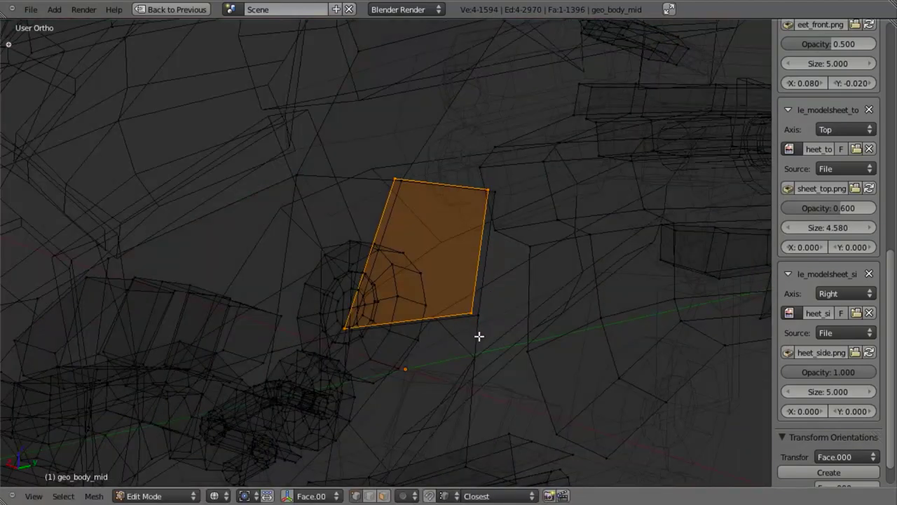
Step: Delete the two vertices on the rear edge of the original side panel behind the duplicated face
right_click(479, 335)
key(x)
click(497, 192)
key(z)
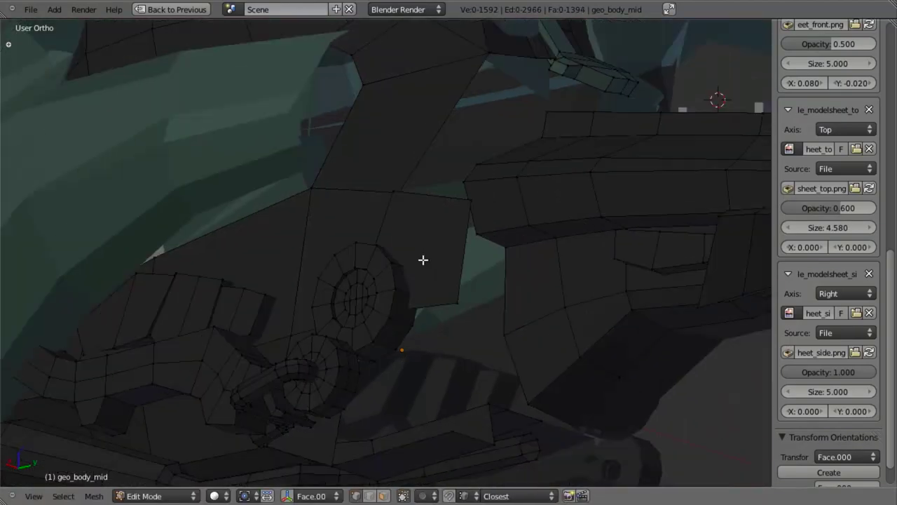
Step: Move the duplicated face's lower rear vertex slightly forward in the side view
right_click(441, 281)
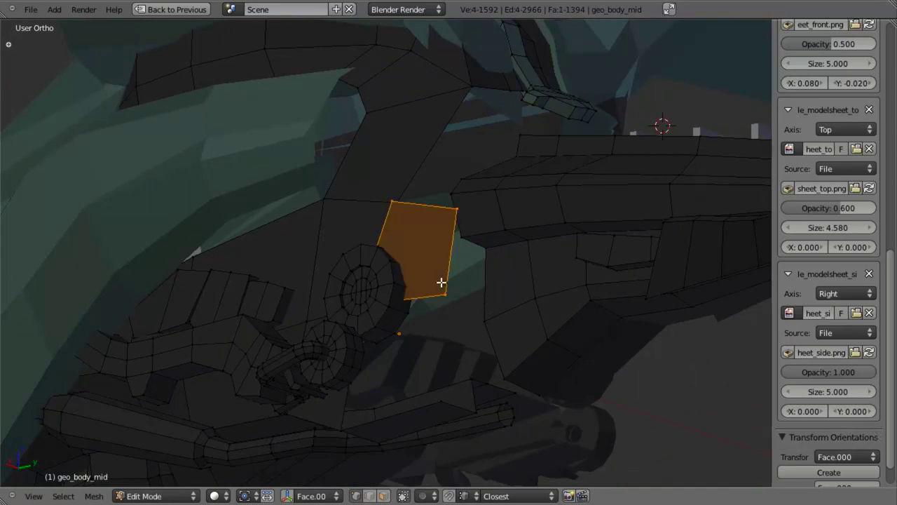
middle_drag(441, 282, 441, 283)
key(KP_3)
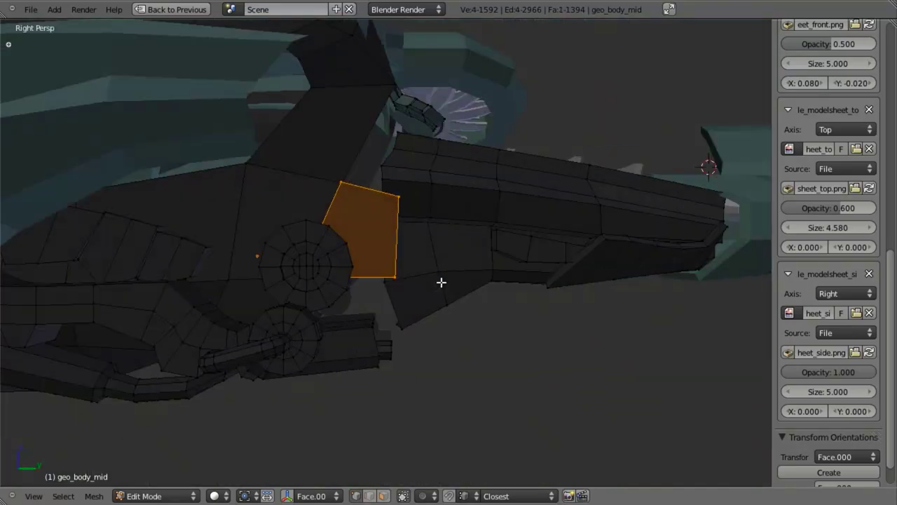
key(z)
scroll(437, 281, up, 2)
key(KP_5)
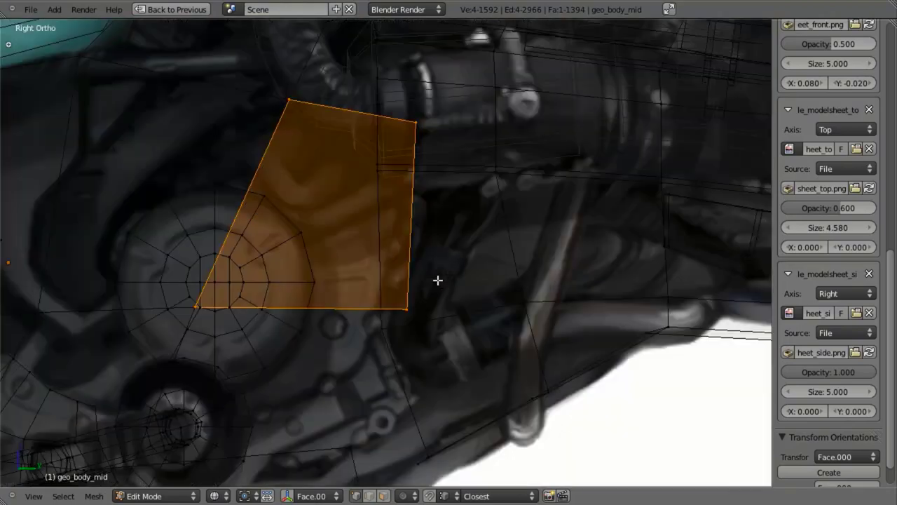
scroll(442, 277, down, 2)
right_click(426, 294)
key(g)
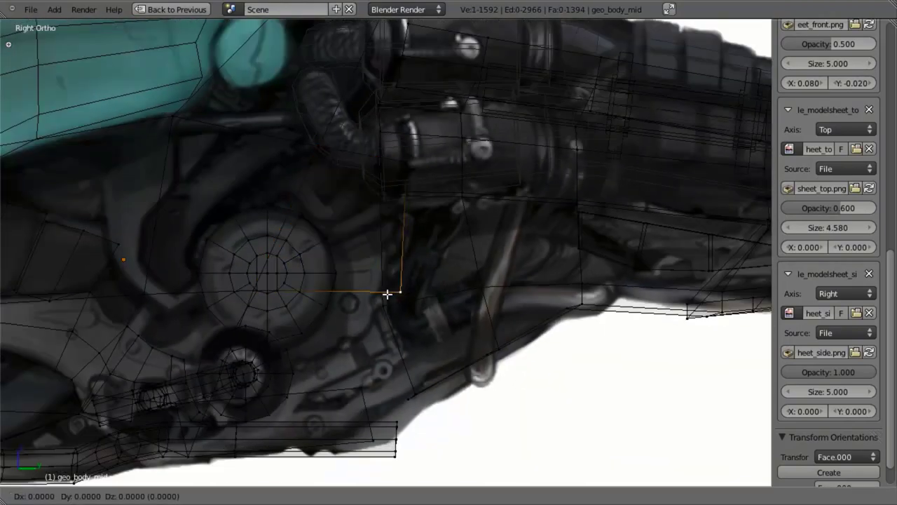
click(378, 293)
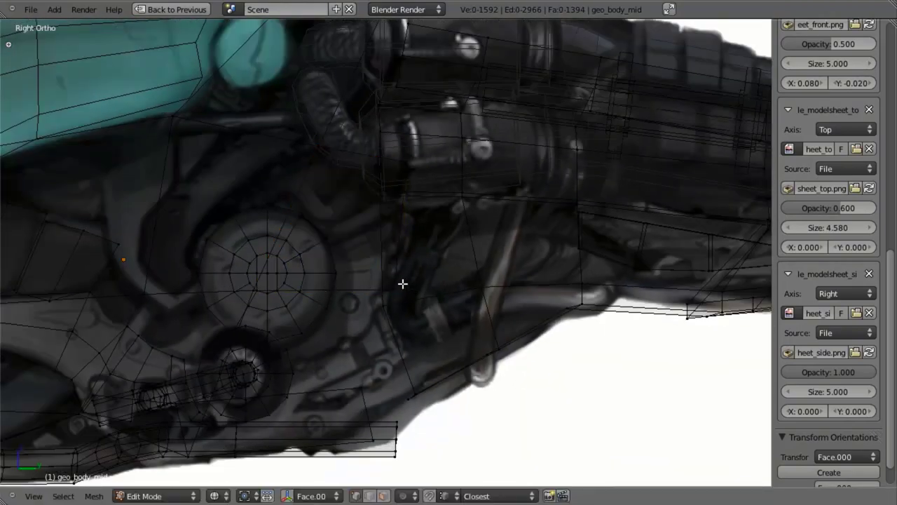
Step: Move the duplicated face's front edge rearward to narrow the face behind the large round cover
key(l)
key(b)
middle_drag(367, 103, 485, 469)
key(g)
key(x)
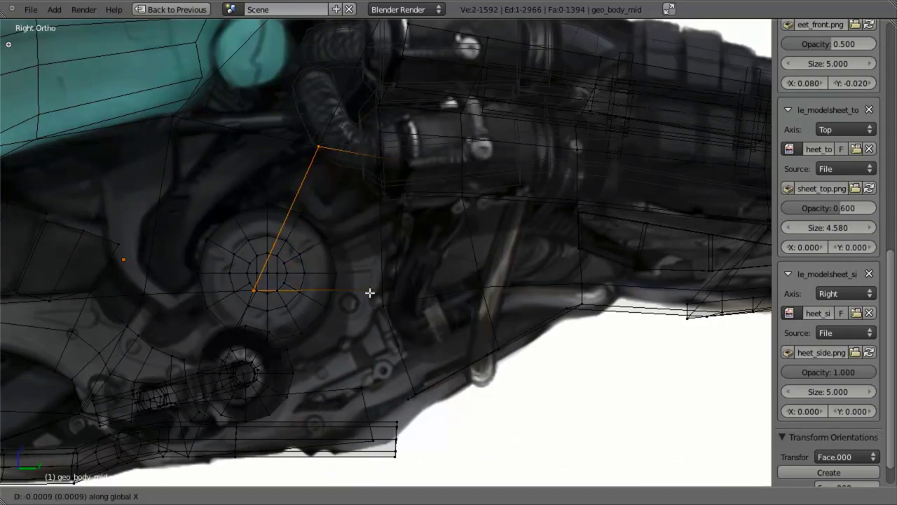
click(459, 291)
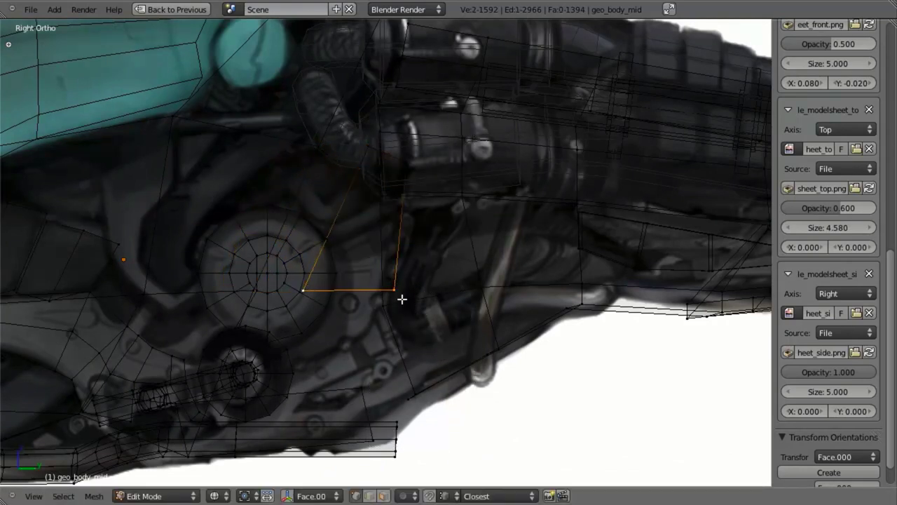
Step: Extrude the face's bottom edge downward and reposition the patch's front vertices behind the two round covers
key(e)
click(435, 355)
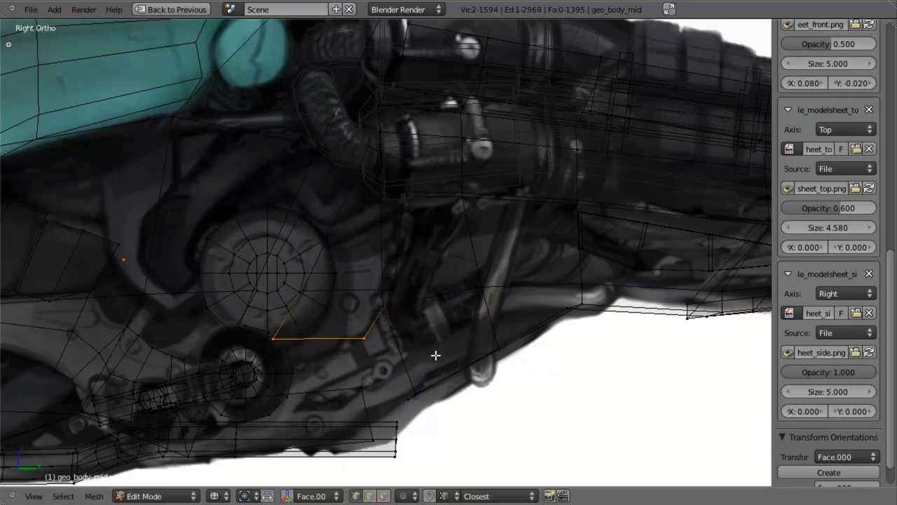
key(g)
click(260, 372)
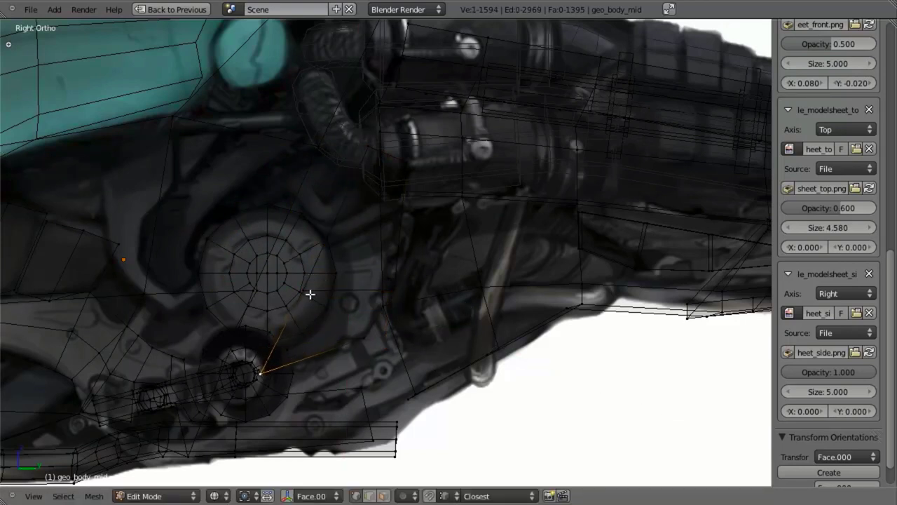
key(g)
click(258, 281)
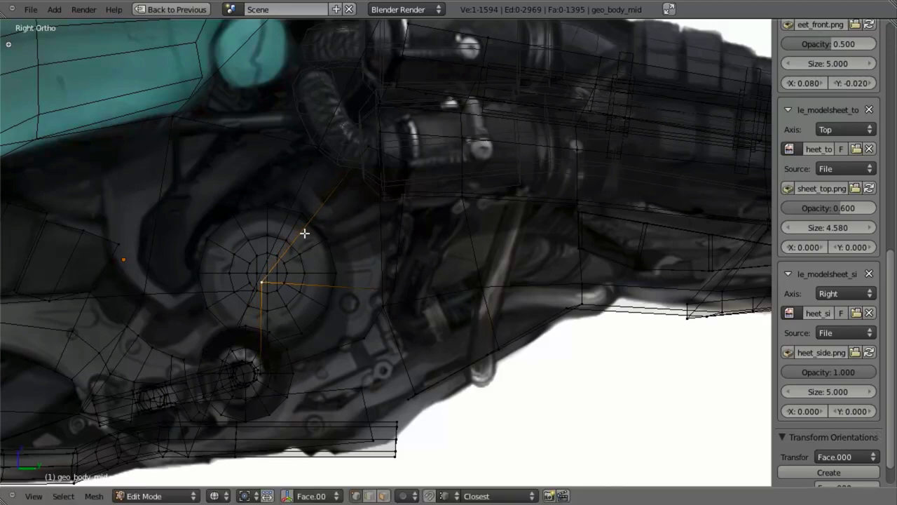
right_click(366, 143)
key(g)
click(278, 148)
Step: Move the patch's extruded bottom edge outward along X so it lines up with the face above
middle_drag(278, 148, 448, 369)
right_click(367, 280)
key(a)
right_click(424, 341)
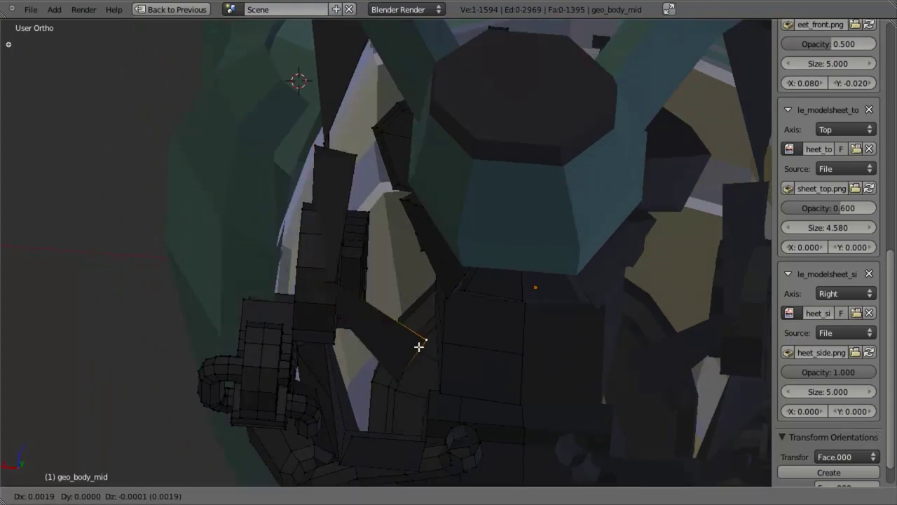
key(g)
key(y)
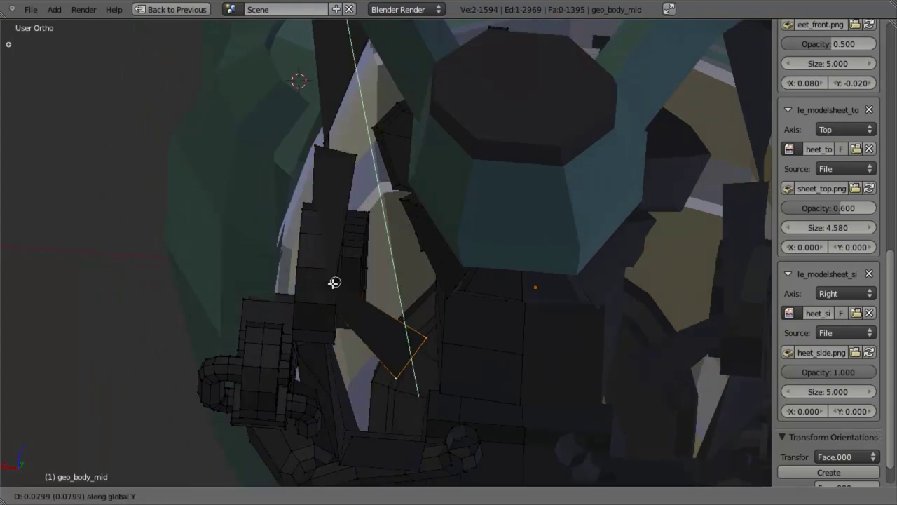
key(x)
click(330, 281)
mouse_move(331, 281)
middle_down()
mouse_move(339, 297)
mouse_move(431, 313)
middle_up()
key(KP_3)
key(z)
scroll(431, 313, up, 2)
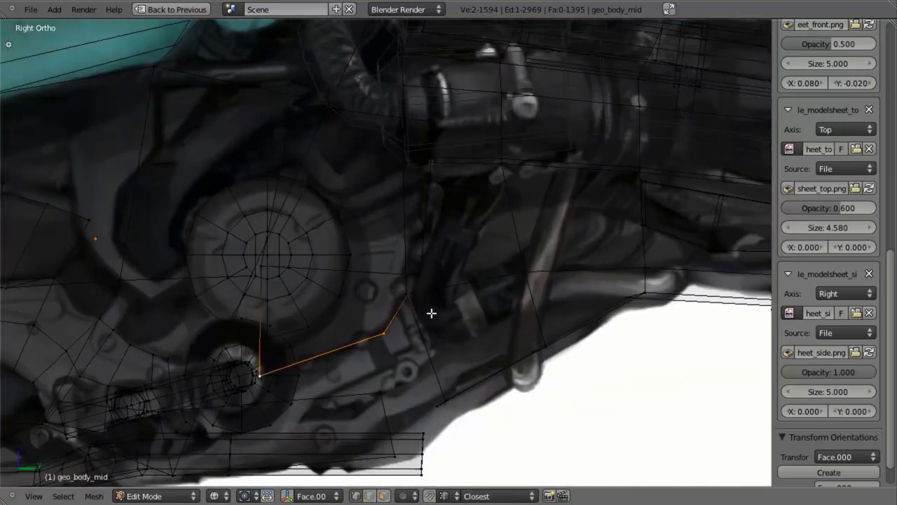
Step: Select the whole two-face patch and extrude it inward about 0.14 along X to form a block
key(a)
key(l)
middle_drag(485, 281, 452, 272)
key(x)
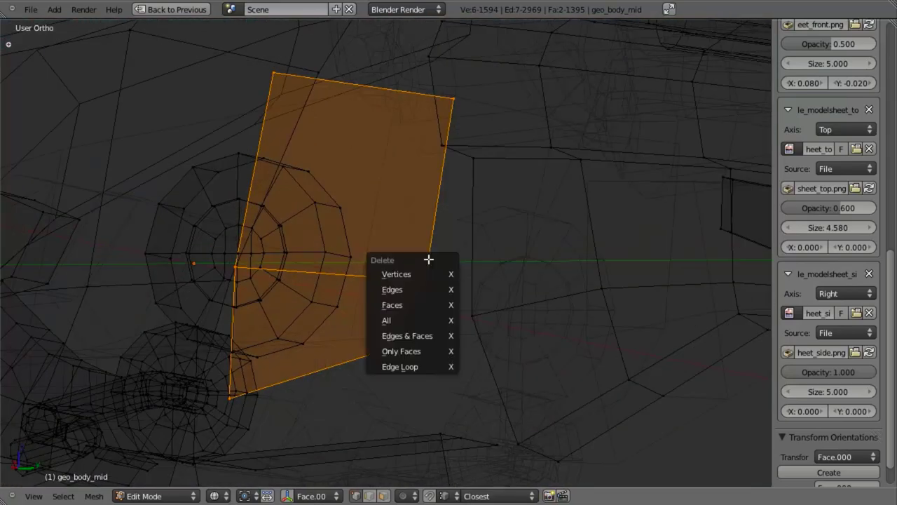
key(z)
middle_drag(526, 208, 386, 200)
key(e)
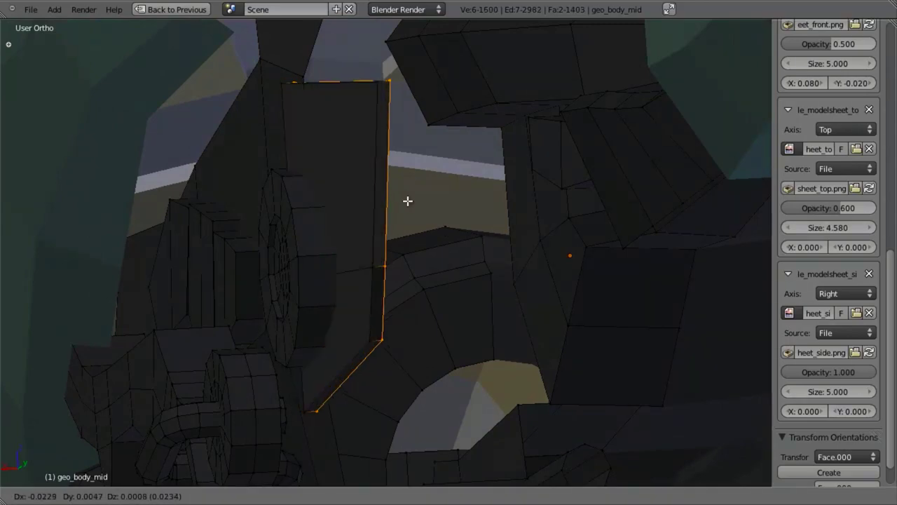
key(x)
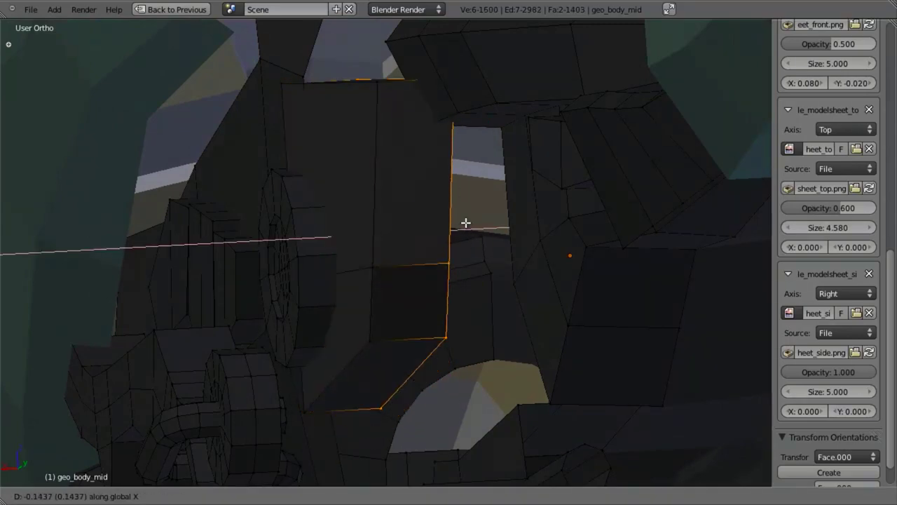
click(474, 223)
Step: Try to delete the three inner front vertices of the extruded block
key(z)
mouse_move(408, 248)
middle_down()
mouse_move(493, 304)
mouse_move(534, 309)
middle_up()
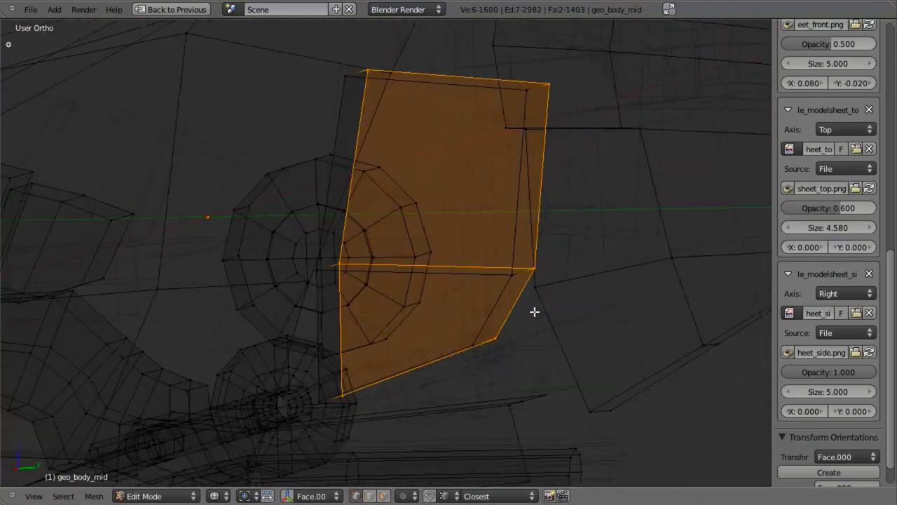
key(KP_3)
key(z)
scroll(534, 309, down, 2)
shift+middle_drag(522, 277, 438, 288)
scroll(437, 288, up, 2)
key(z)
mouse_move(371, 288)
shift+middle_down()
mouse_move(423, 301)
mouse_move(385, 253)
mouse_move(390, 235)
mouse_move(412, 273)
mouse_move(377, 171)
shift+middle_up()
key(z)
key(a)
key(z)
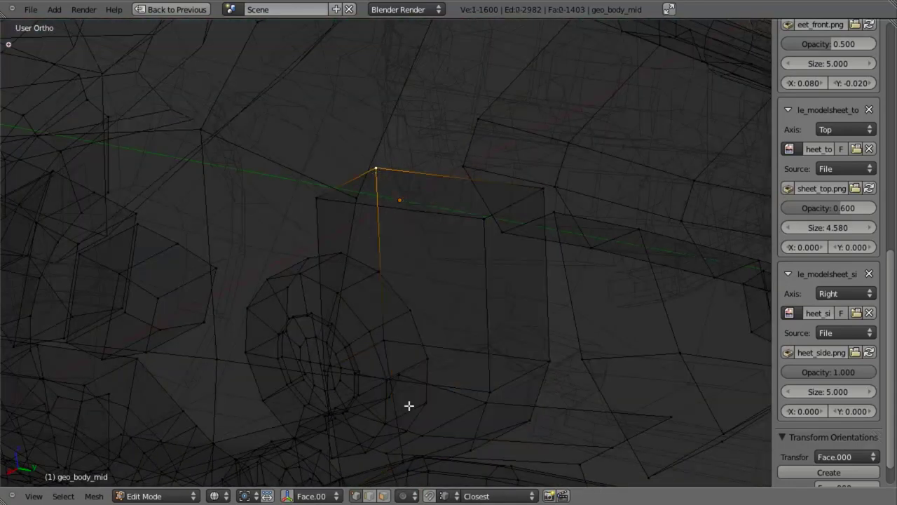
key(x)
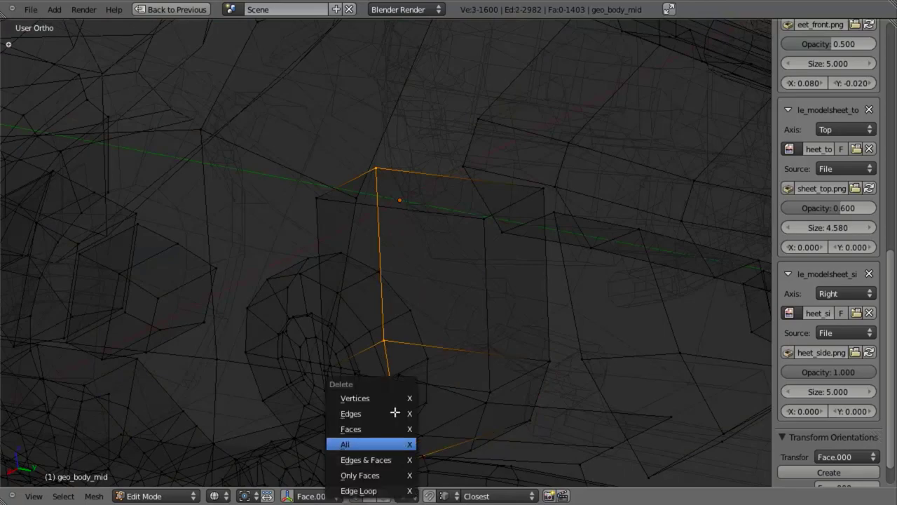
click(376, 399)
key(z)
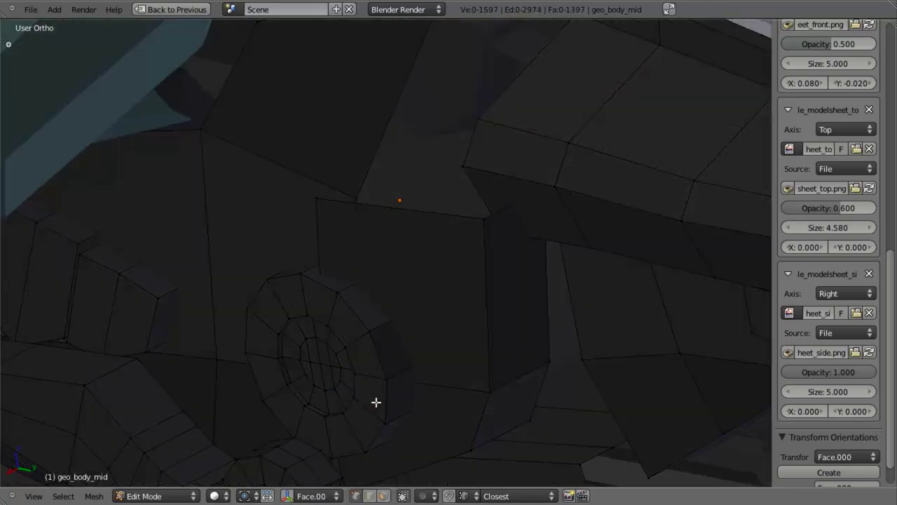
mouse_move(386, 404)
middle_down()
mouse_move(404, 343)
mouse_move(404, 246)
middle_up()
key(ctrl+z)
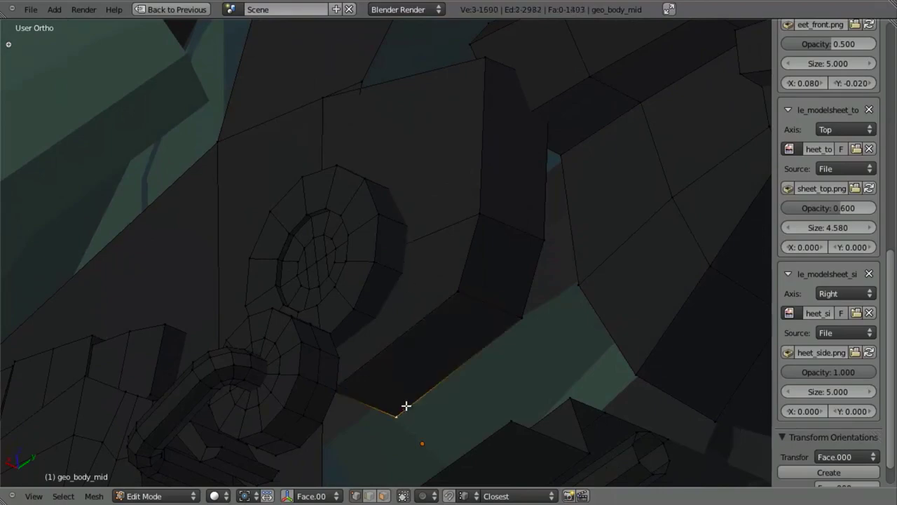
Step: Delete only the upper and middle inner front vertices of the block, keeping the lowest one
key(z)
shift+right_click(400, 422)
key(x)
click(414, 388)
key(z)
key(KP_3)
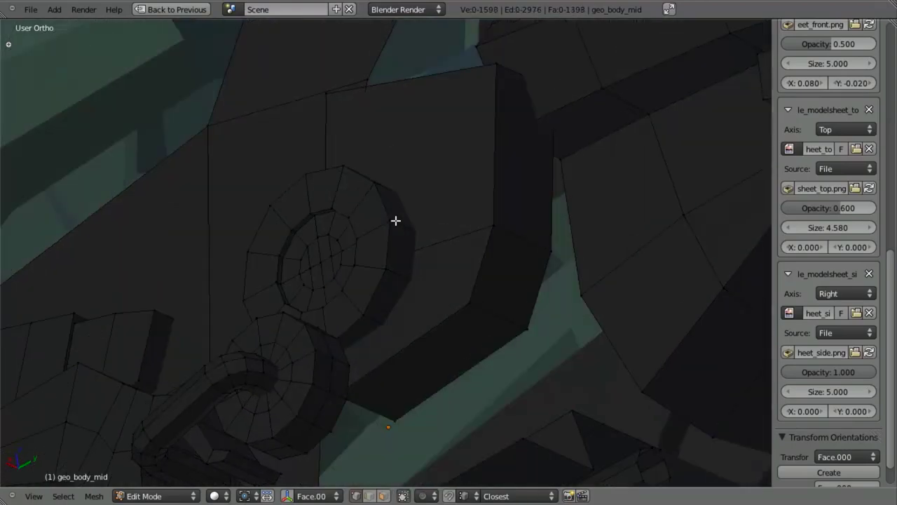
Step: Merge the side panel's upper rear corner vertex into the block's upper front vertex
shift+middle_drag(436, 119, 421, 129)
key(z)
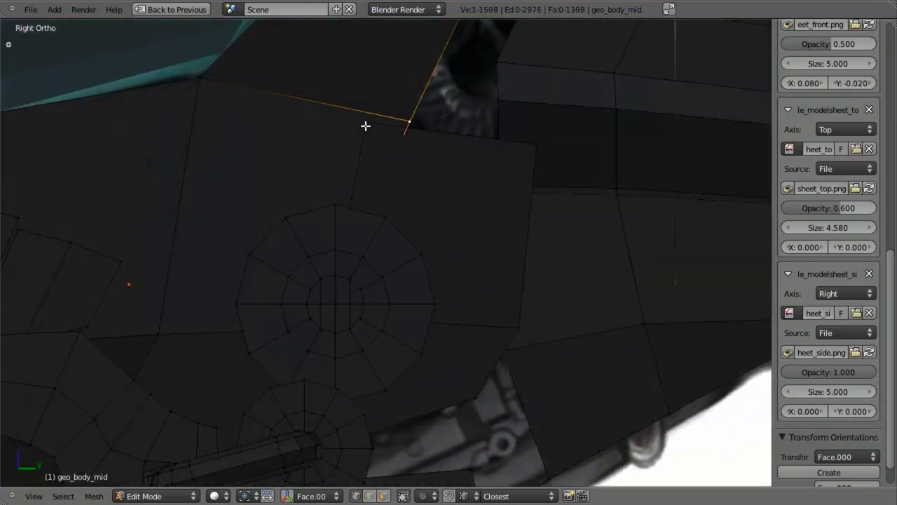
key(w)
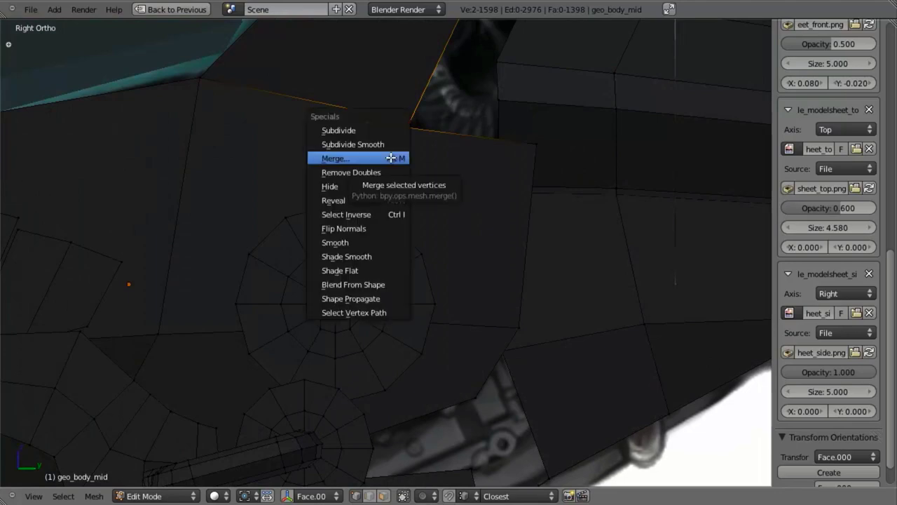
click(390, 158)
click(391, 144)
key(z)
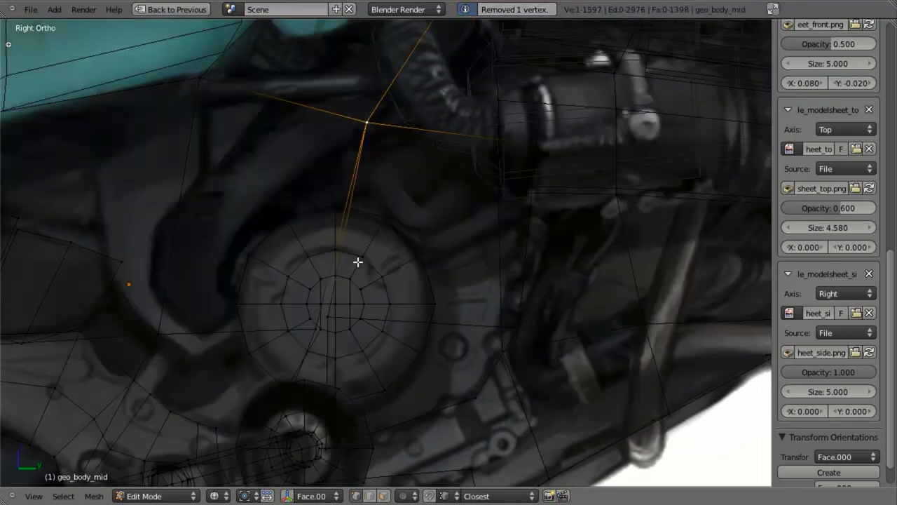
Step: Merge the side panel's vertex behind the large round cover with the block's adjacent middle front vertex
right_click(313, 324)
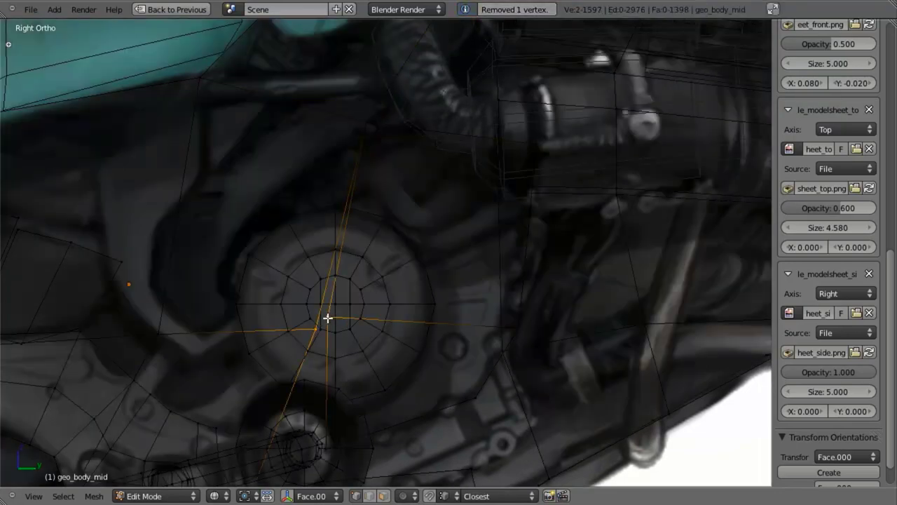
key(w)
click(332, 318)
click(334, 326)
key(z)
mouse_move(335, 327)
middle_down()
mouse_move(404, 281)
mouse_move(418, 220)
mouse_move(357, 272)
mouse_move(377, 256)
mouse_move(381, 284)
mouse_move(534, 259)
middle_up()
key(z)
key(z)
scroll(381, 285, down, 2)
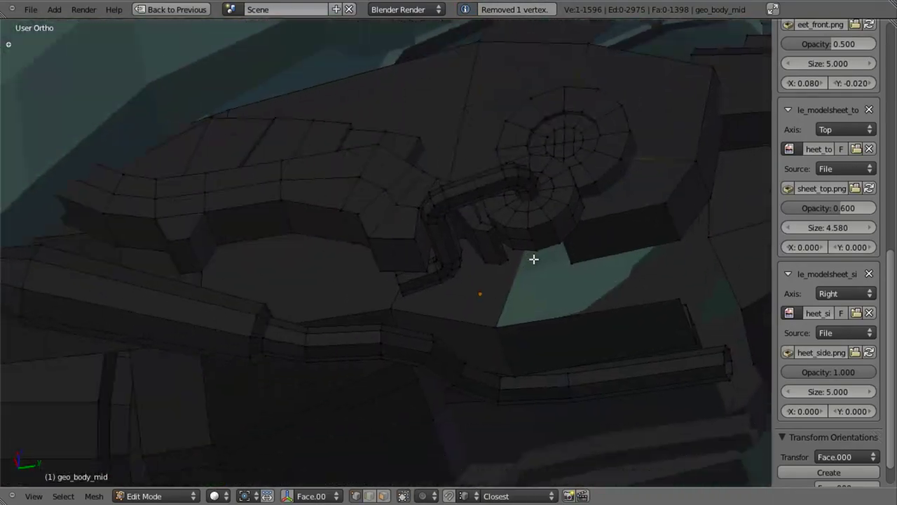
Step: Examine the gap in the middle body mesh behind the discs against the side reference image
scroll(511, 283, down, 2)
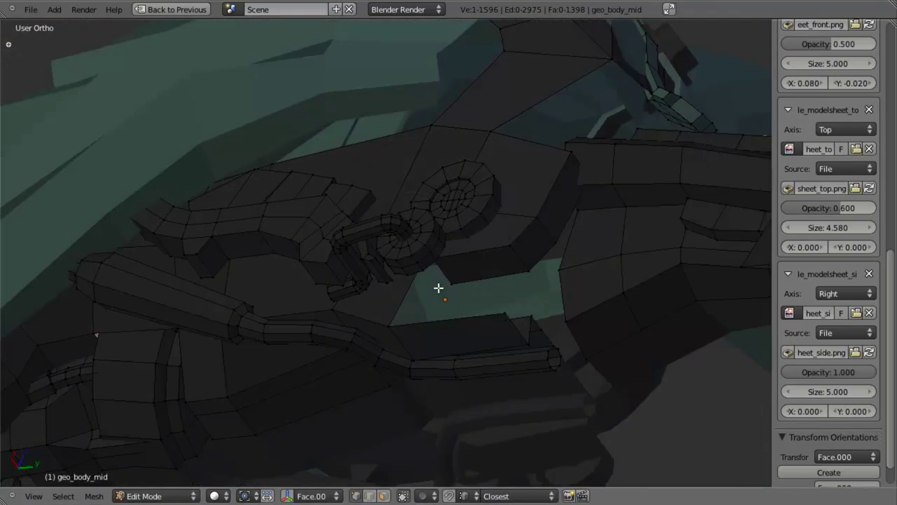
scroll(367, 226, up, 4)
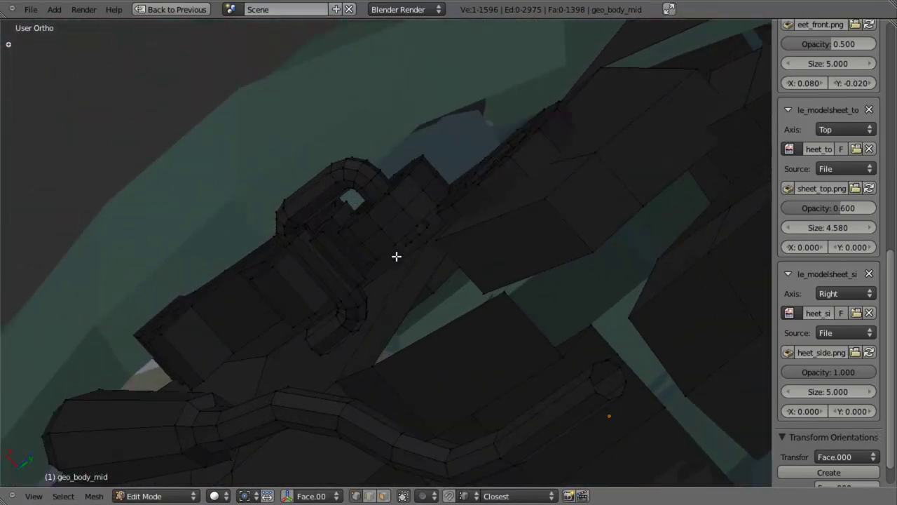
mouse_move(445, 200)
middle_down()
mouse_move(443, 237)
mouse_move(403, 281)
mouse_move(372, 280)
mouse_move(390, 418)
mouse_move(388, 300)
mouse_move(481, 344)
mouse_move(569, 299)
mouse_move(520, 390)
middle_up()
key(z)
key(z)
key(KP_3)
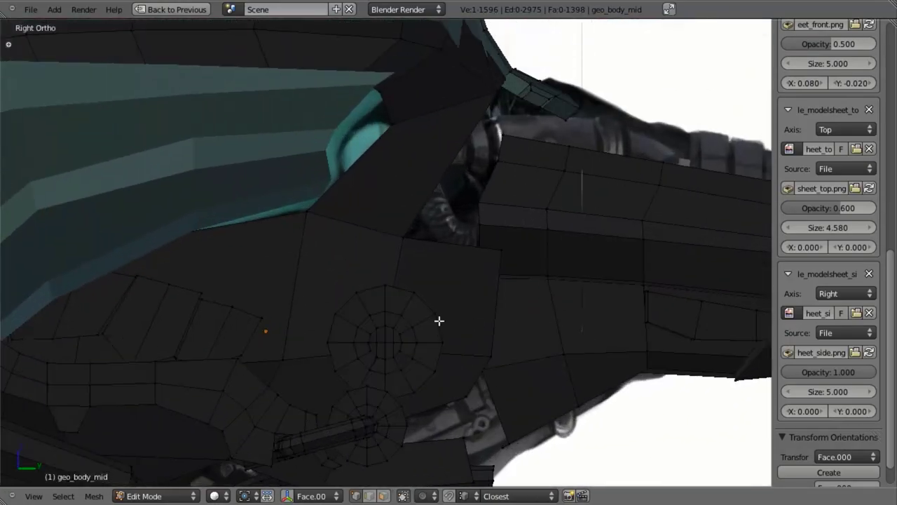
key(z)
scroll(439, 321, up, 4)
scroll(434, 294, down, 3)
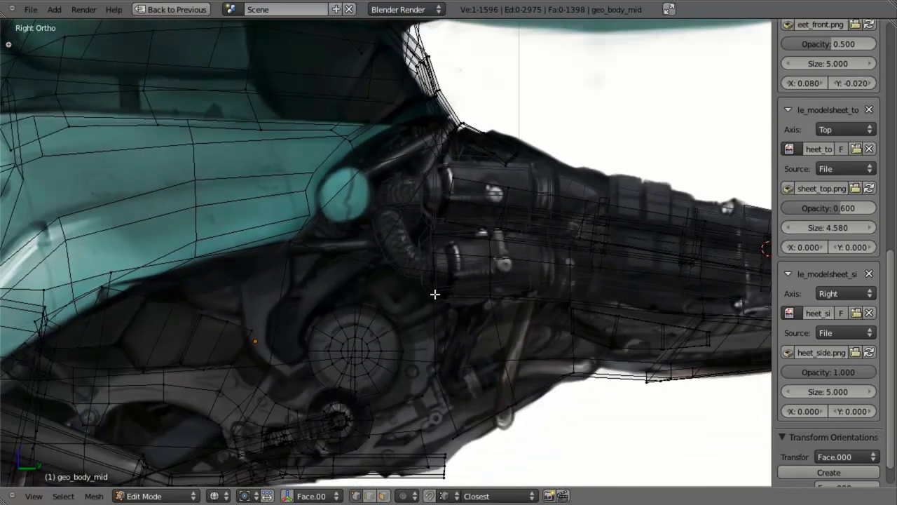
scroll(382, 288, up, 2)
Step: Select the two rear upper corner vertices of the side panel and move them down along Z
key(z)
mouse_move(388, 284)
middle_down()
mouse_move(374, 254)
mouse_move(255, 245)
middle_up()
key(z)
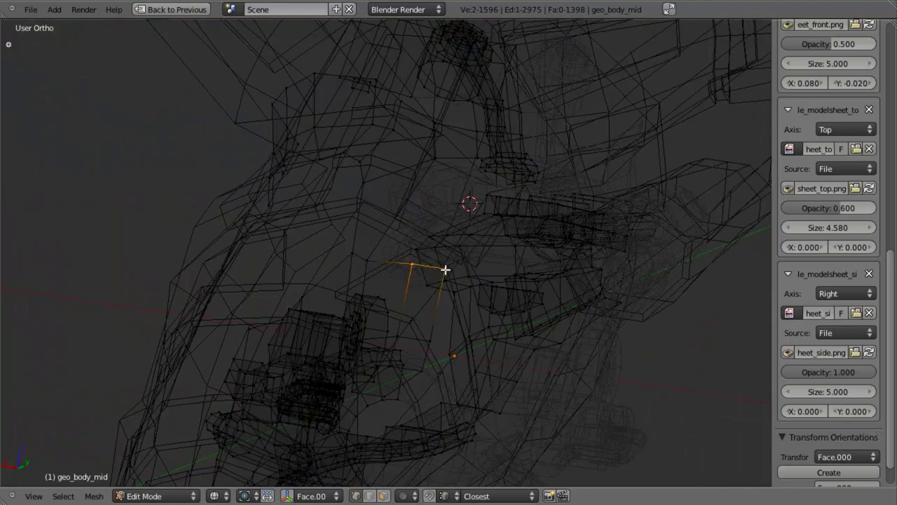
key(KP_3)
scroll(483, 307, up, 2)
key(g)
key(z)
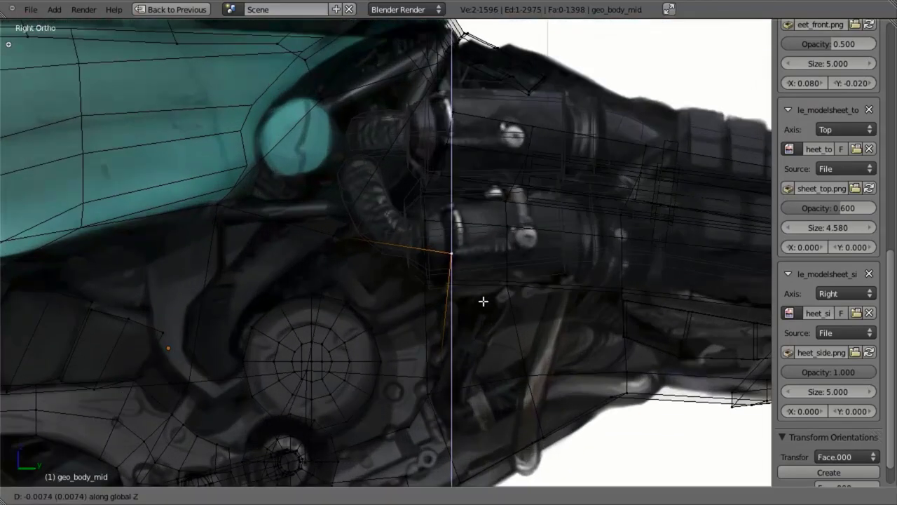
click(483, 335)
Step: Adjust the height of the same corner vertices along Z and check the silhouette against the side reference
key(z)
scroll(483, 323, down, 3)
key(g)
key(z)
click(484, 311)
key(Tab)
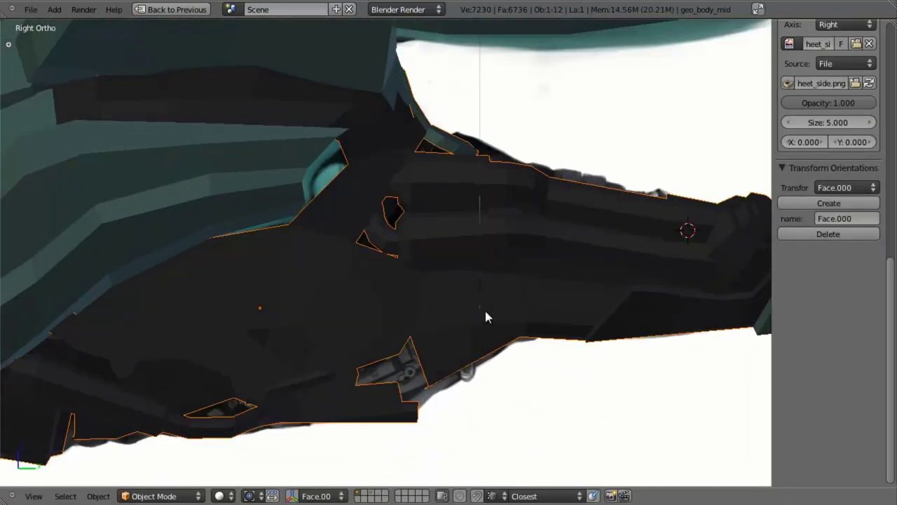
key(z)
key(Tab)
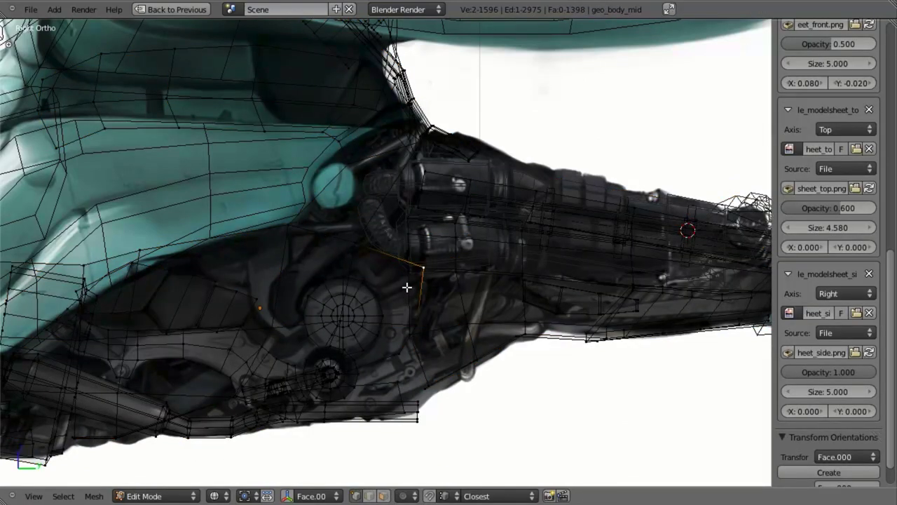
Step: Move the side panel's selected upper edge along the X axis only
key(z)
key(ctrl+l)
mouse_move(408, 294)
middle_down()
mouse_move(347, 166)
mouse_move(430, 262)
mouse_move(352, 206)
mouse_move(393, 242)
mouse_move(382, 279)
mouse_move(382, 260)
middle_up()
key(a)
key(z)
key(g)
key(x)
click(392, 241)
key(z)
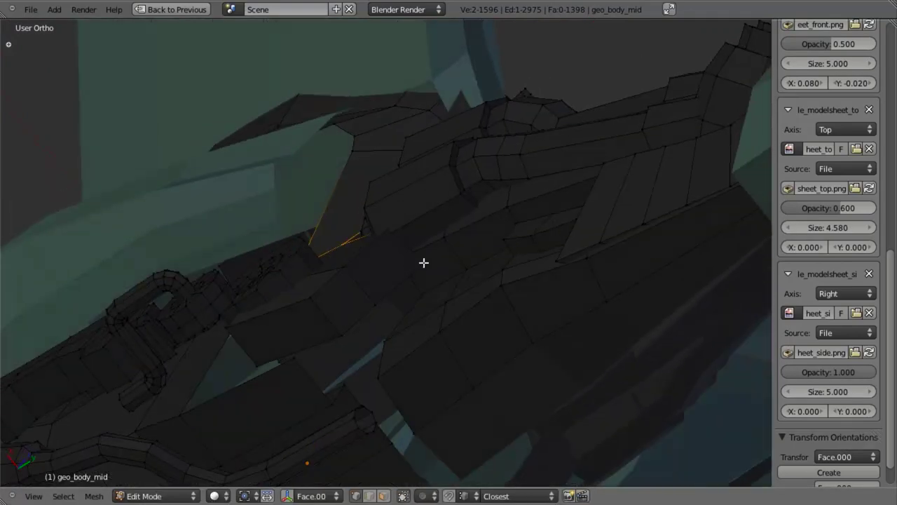
Step: Select the side panel vertex between the ribbed block and the large disc and reposition it freely
key(z)
shift+right_click(425, 261)
key(z)
mouse_move(369, 304)
middle_down()
mouse_move(304, 283)
mouse_move(302, 306)
mouse_move(367, 355)
mouse_move(330, 284)
mouse_move(269, 330)
middle_up()
shift+right_click(302, 306)
key(z)
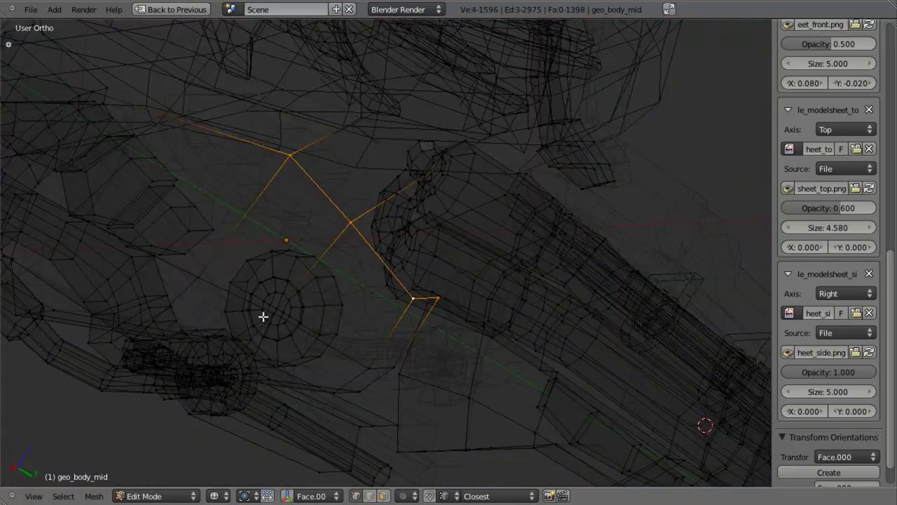
shift+right_click(197, 279)
key(z)
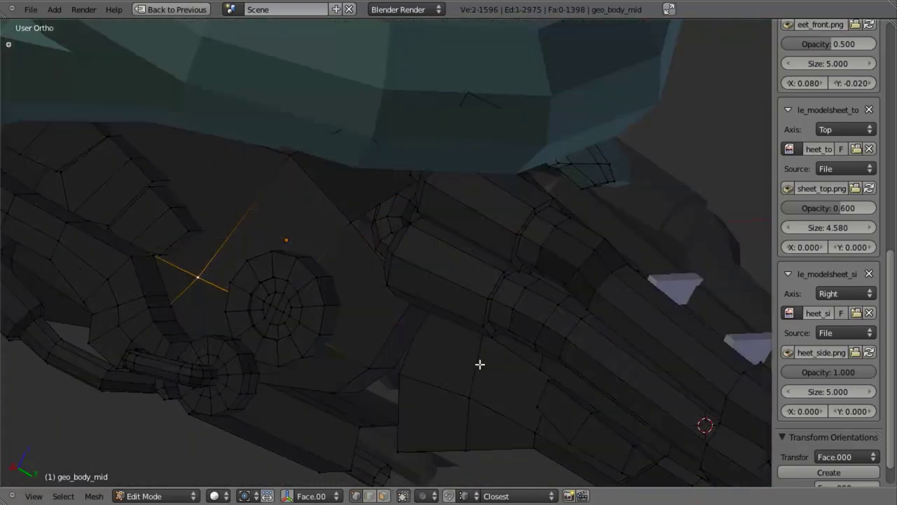
middle_drag(479, 364, 381, 349)
key(g)
click(327, 365)
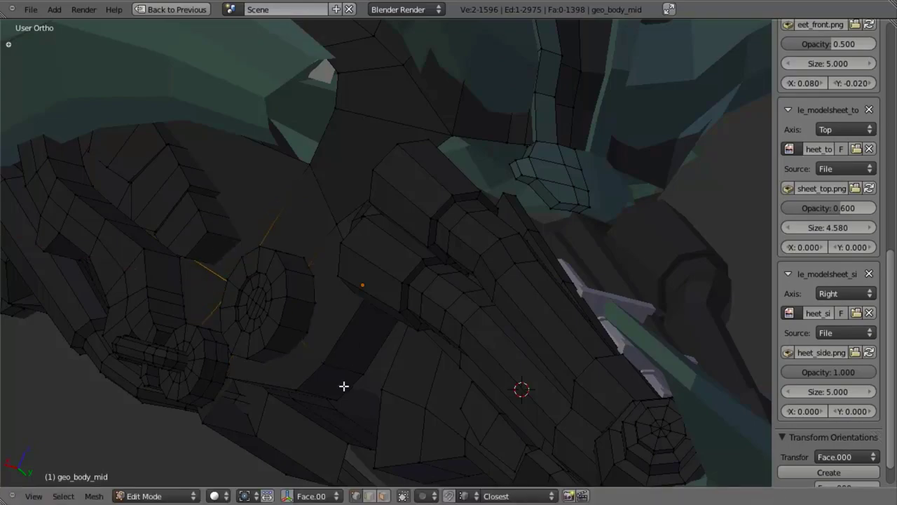
Step: Select the side panel vertex behind the small disc and shift it along the X axis
mouse_move(344, 385)
middle_down()
mouse_move(329, 262)
mouse_move(349, 249)
mouse_move(334, 290)
mouse_move(363, 252)
mouse_move(293, 257)
middle_up()
key(z)
key(b)
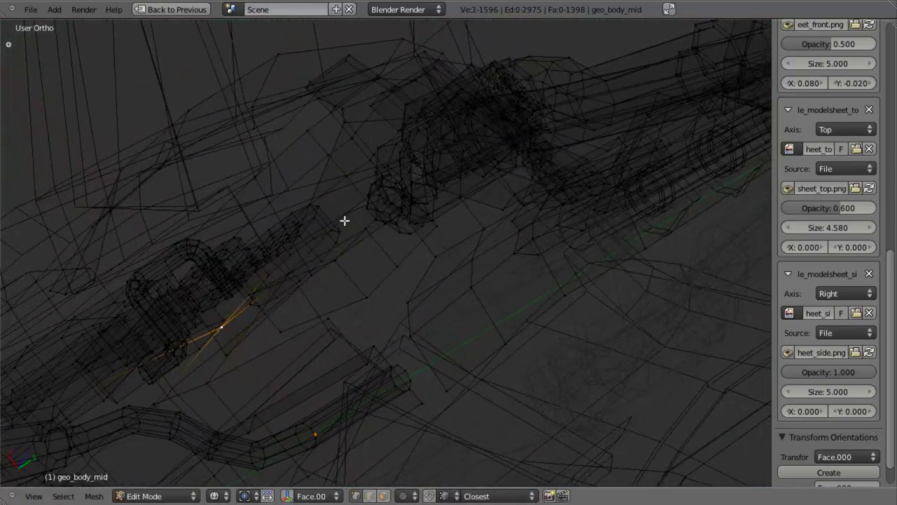
key(g)
key(x)
click(364, 227)
Step: Reposition the side panel vertex near the small disc freely from a side-facing angle
key(z)
middle_drag(304, 221, 338, 327)
key(z)
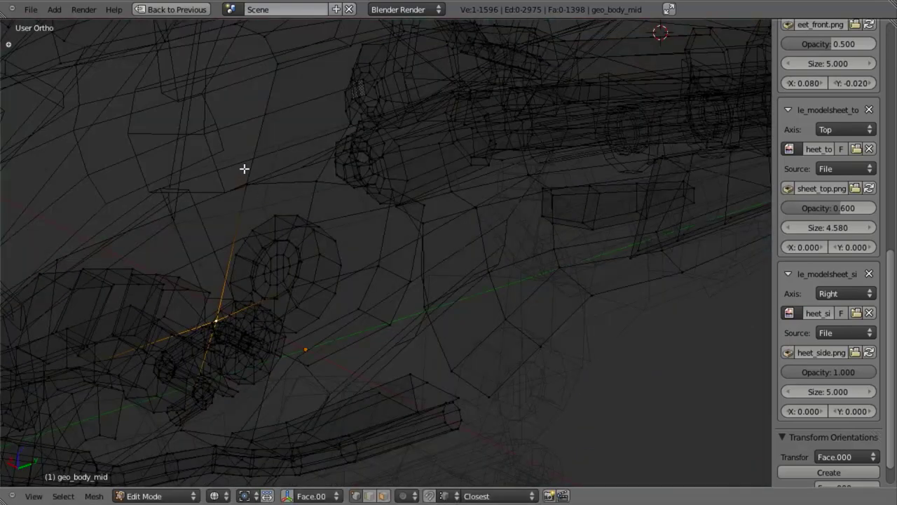
key(z)
key(g)
click(314, 181)
Step: Select the rear section of the side panel around the large disc and move it along X
mouse_move(313, 181)
middle_down()
mouse_move(315, 198)
mouse_move(322, 191)
middle_up()
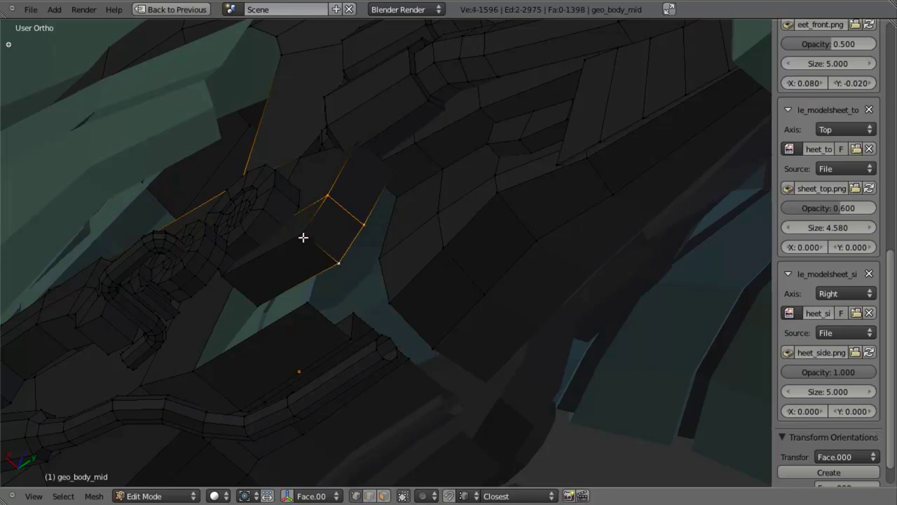
key(z)
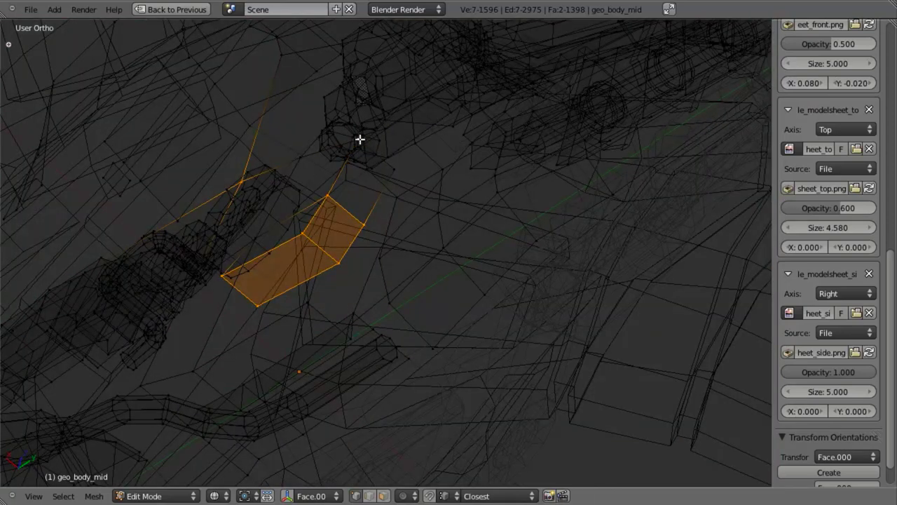
key(z)
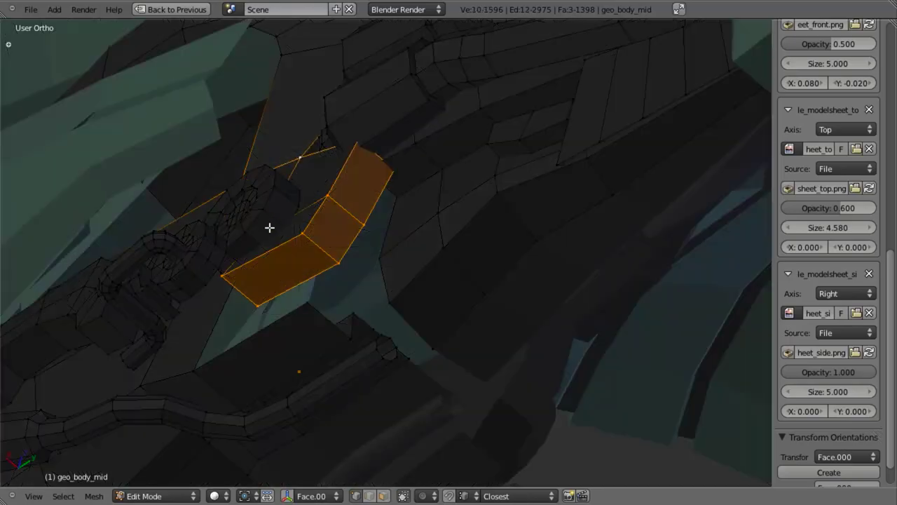
key(z)
middle_drag(276, 212, 210, 296)
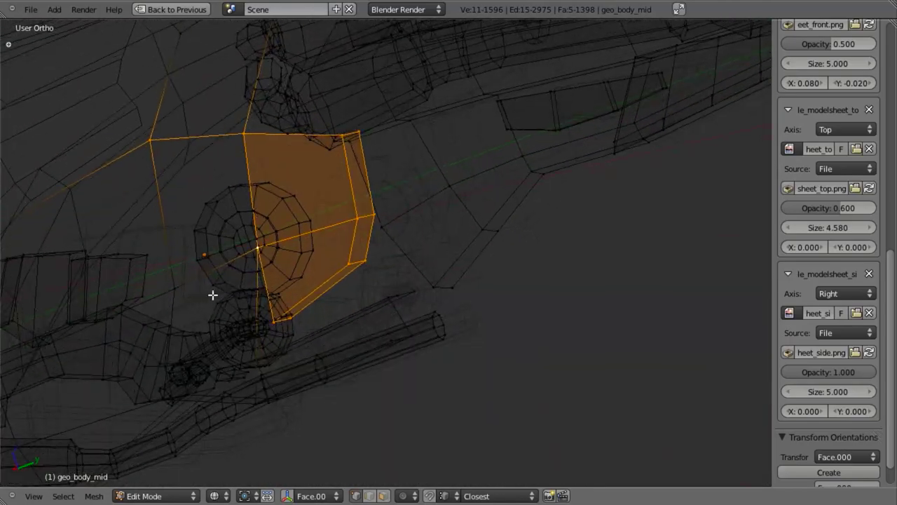
shift+right_click(170, 274)
mouse_move(170, 274)
middle_down()
mouse_move(301, 144)
mouse_move(282, 110)
mouse_move(367, 154)
mouse_move(363, 166)
middle_up()
key(z)
key(g)
key(x)
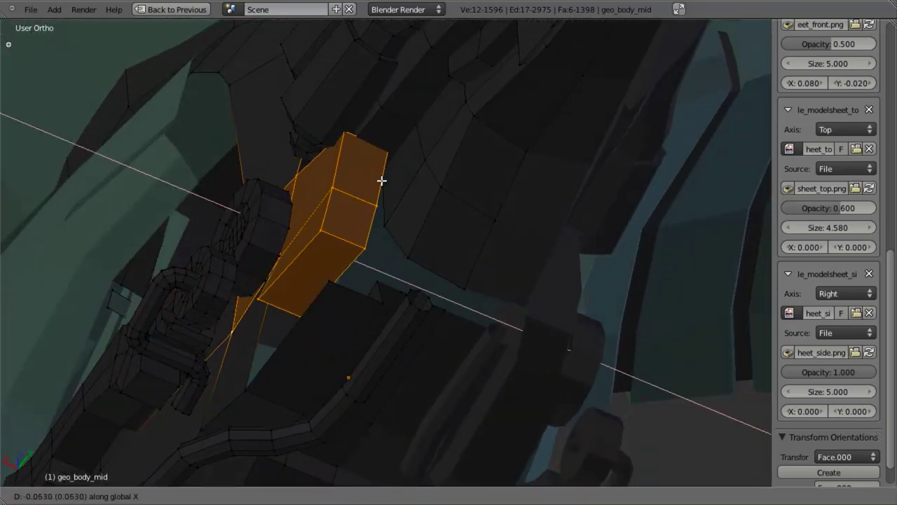
click(394, 192)
Step: Compare the selected panel section with the side reference and shift it along X again
key(KP_3)
key(z)
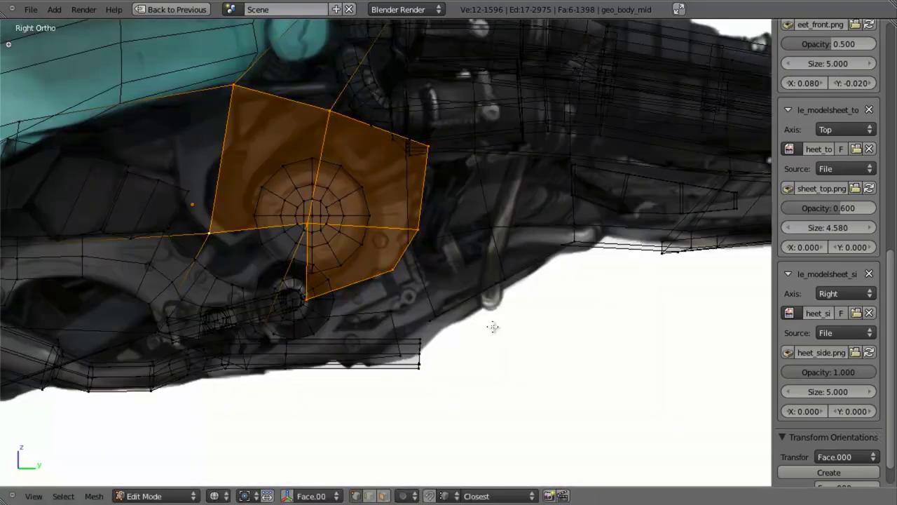
shift+middle_drag(471, 239, 435, 278)
key(z)
scroll(434, 281, up, 2)
scroll(435, 281, down, 5)
middle_drag(418, 245, 341, 198)
scroll(400, 267, up, 5)
middle_drag(400, 266, 358, 222)
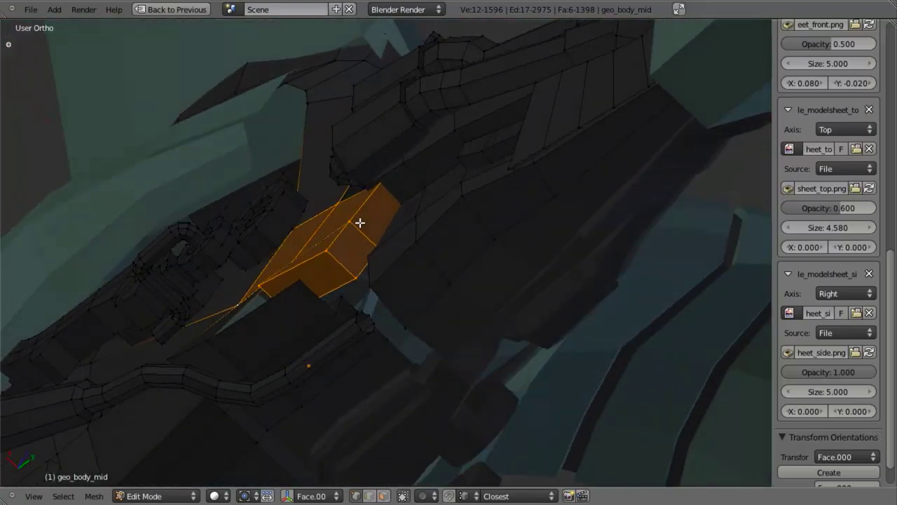
key(g)
key(x)
click(324, 225)
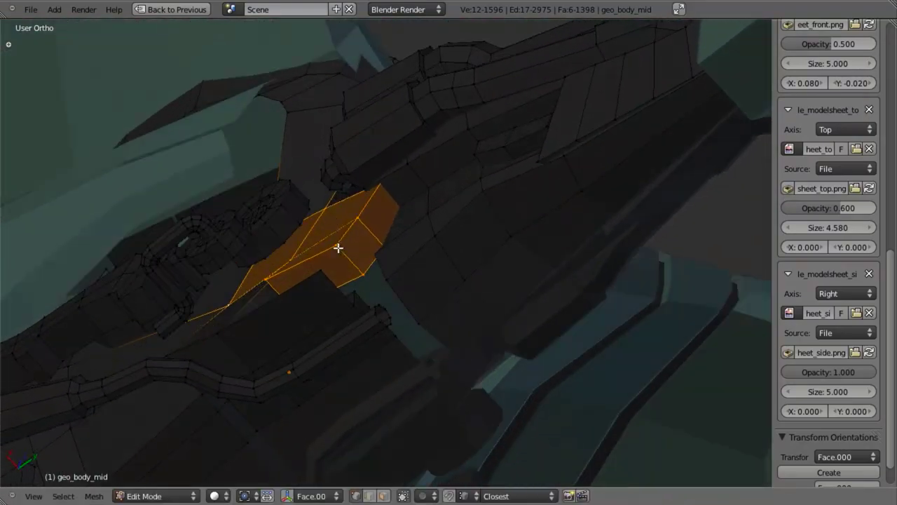
Step: Leave only the panel's outer side faces selected and flatten them by scaling to 0 along X
key(z)
scroll(424, 242, up, 3)
alt+shift+right_click(398, 215)
middle_drag(398, 215, 414, 236)
key(s)
key(x)
key(0)
key(Return)
key(z)
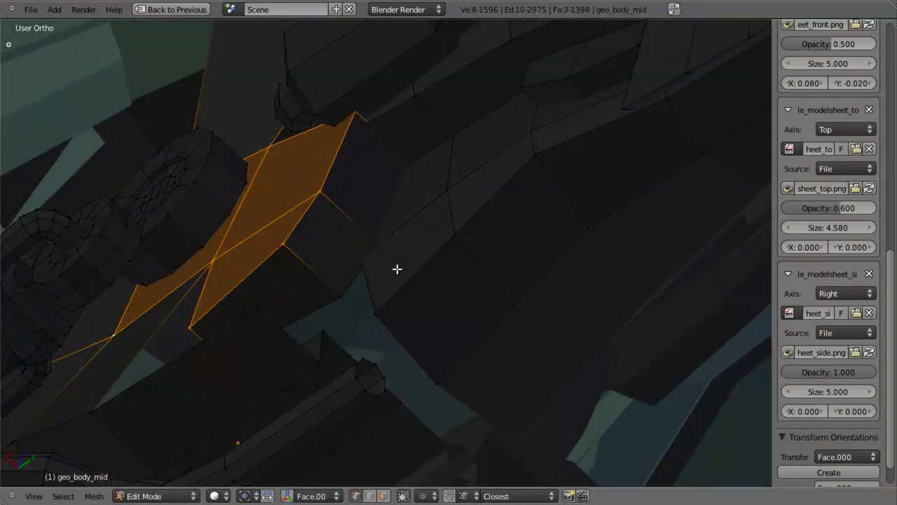
Step: Move the flattened outer faces of the side panel along the X axis
key(g)
key(x)
click(409, 268)
mouse_move(355, 224)
middle_down()
mouse_move(313, 278)
mouse_move(314, 332)
mouse_move(307, 288)
mouse_move(234, 252)
mouse_move(369, 228)
middle_up()
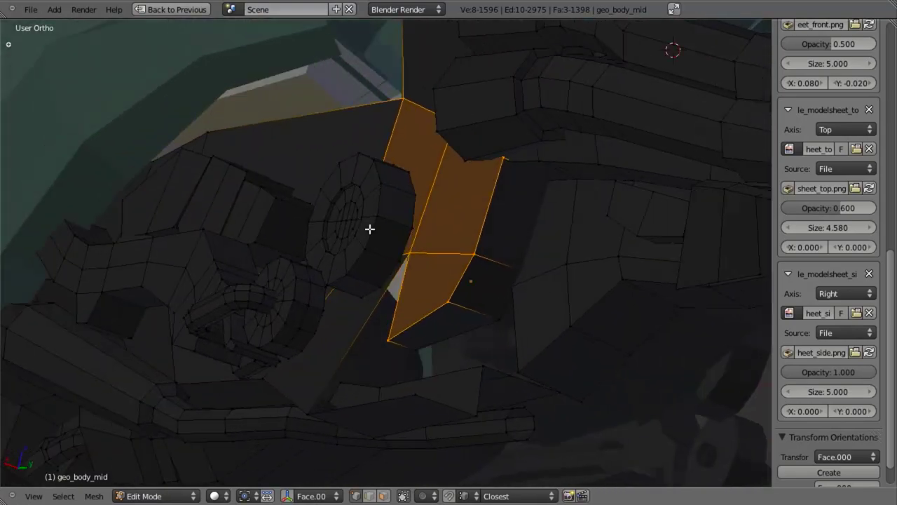
Step: Select the whole large disc and move it along X by about -0.089
key(KP_3)
scroll(490, 290, down, 3)
middle_drag(490, 291, 380, 239)
key(a)
scroll(374, 239, up, 3)
key(g)
key(x)
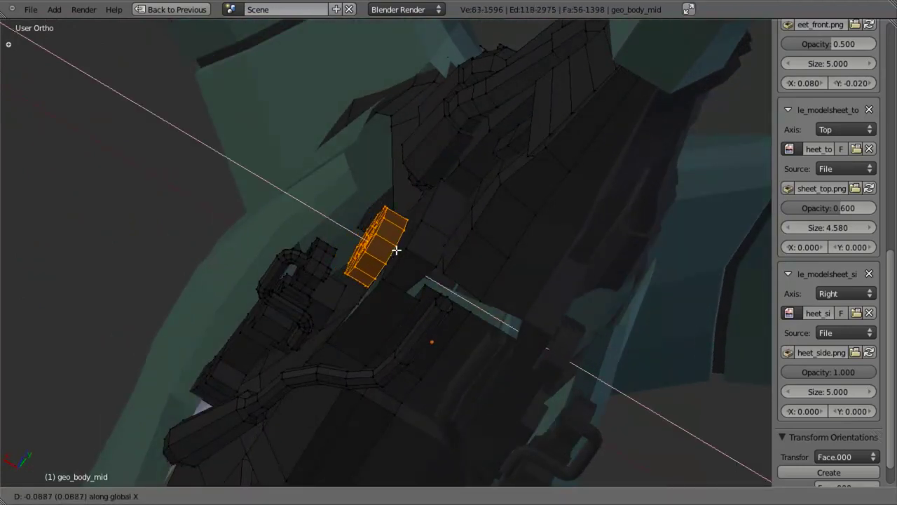
click(395, 247)
Step: Fine-tune the large disc along X and compare it with the side reference
key(s)
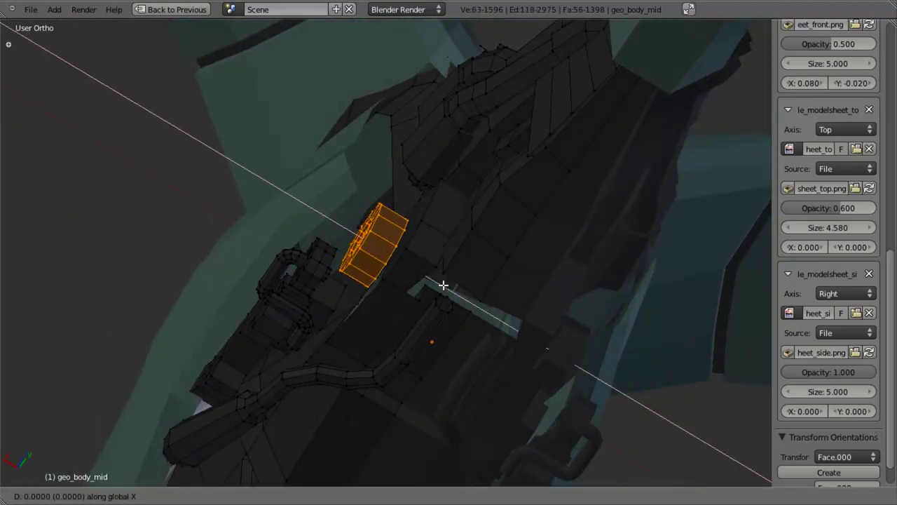
click(447, 288)
mouse_move(301, 223)
middle_down()
mouse_move(376, 301)
mouse_move(504, 308)
mouse_move(482, 314)
middle_up()
key(KP_3)
key(z)
scroll(507, 320, up, 2)
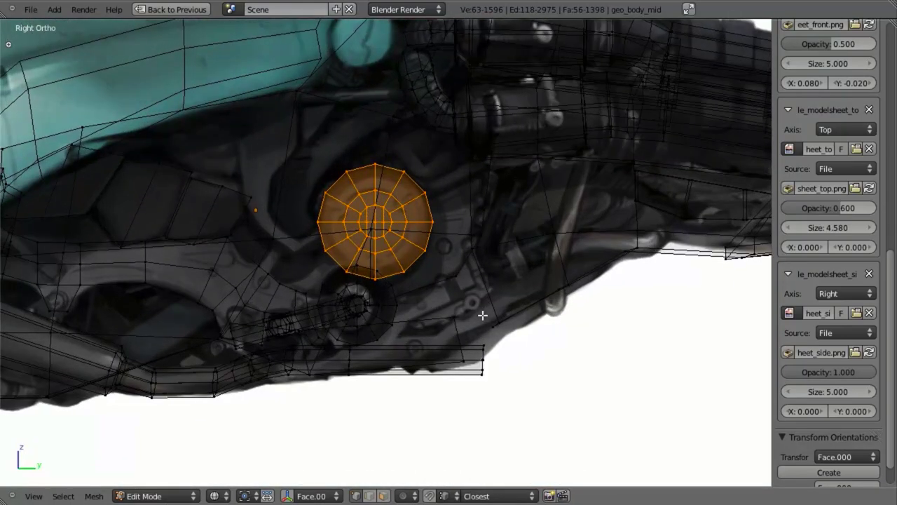
key(z)
scroll(371, 288, down, 2)
Step: Select the forked bracket piece next to the bent tube and move it along the X axis
middle_drag(372, 330, 414, 188)
key(a)
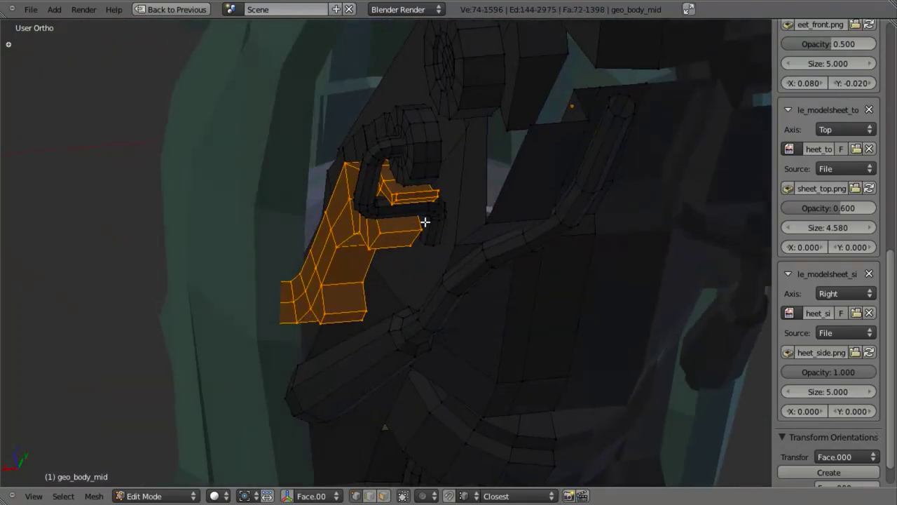
mouse_move(432, 216)
middle_down()
mouse_move(427, 152)
mouse_move(442, 253)
mouse_move(404, 226)
mouse_move(332, 295)
mouse_move(358, 170)
mouse_move(368, 294)
mouse_move(404, 208)
mouse_move(424, 232)
middle_up()
key(g)
key(x)
click(467, 249)
key(g)
key(x)
right_click(405, 227)
Step: Select the long bent pipe on the underside and move it along X by about -0.048
scroll(404, 226, down, 5)
scroll(358, 171, up, 4)
middle_drag(440, 292, 418, 211)
key(g)
key(x)
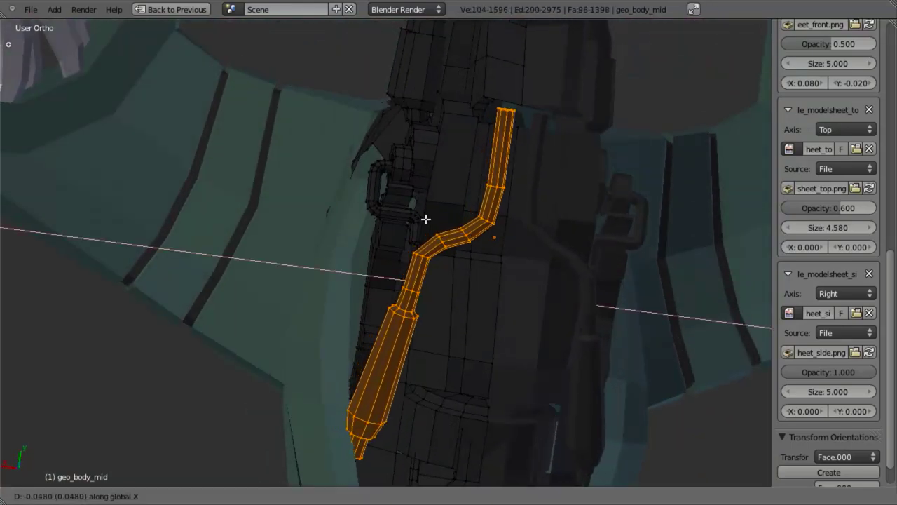
click(425, 220)
middle_drag(438, 242, 417, 215)
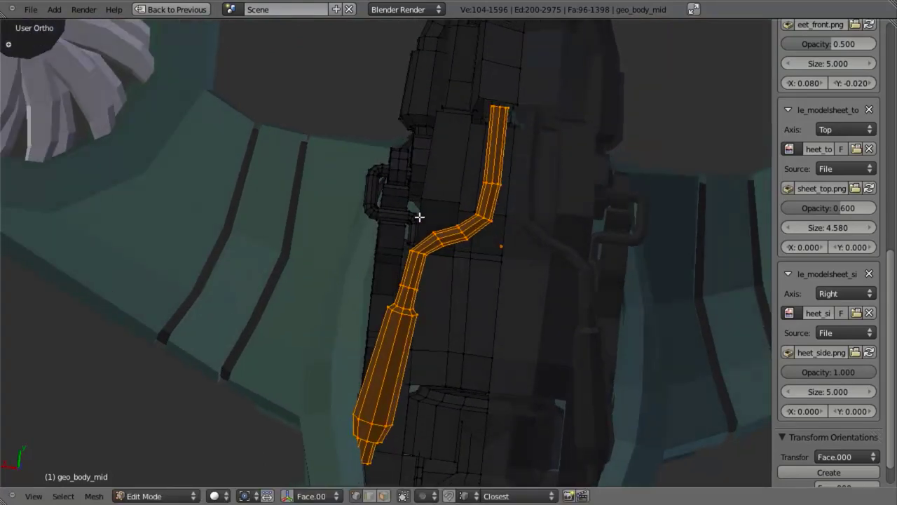
Step: Deselect the pipe's rear section and move the remaining thick front part along X by about -0.027
key(z)
key(b)
drag(516, 217, 590, 253)
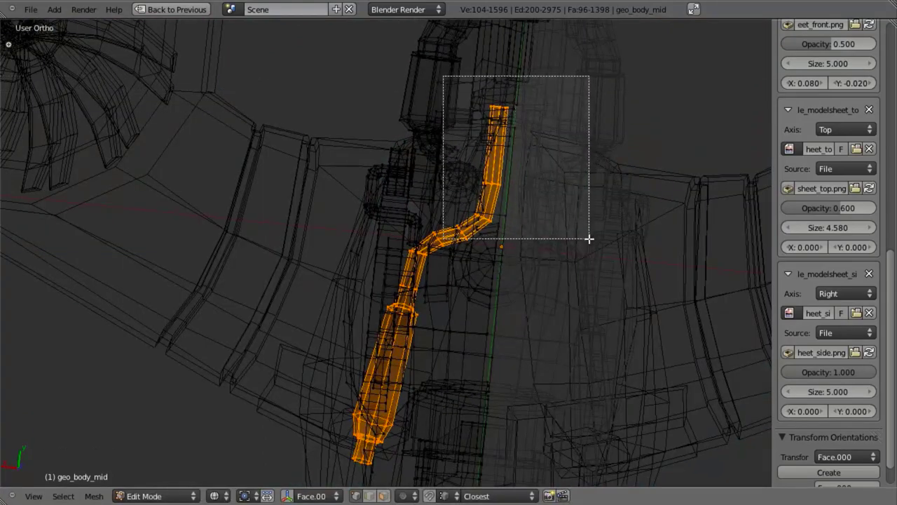
middle_drag(589, 239, 588, 239)
key(z)
key(z)
key(z)
key(g)
key(x)
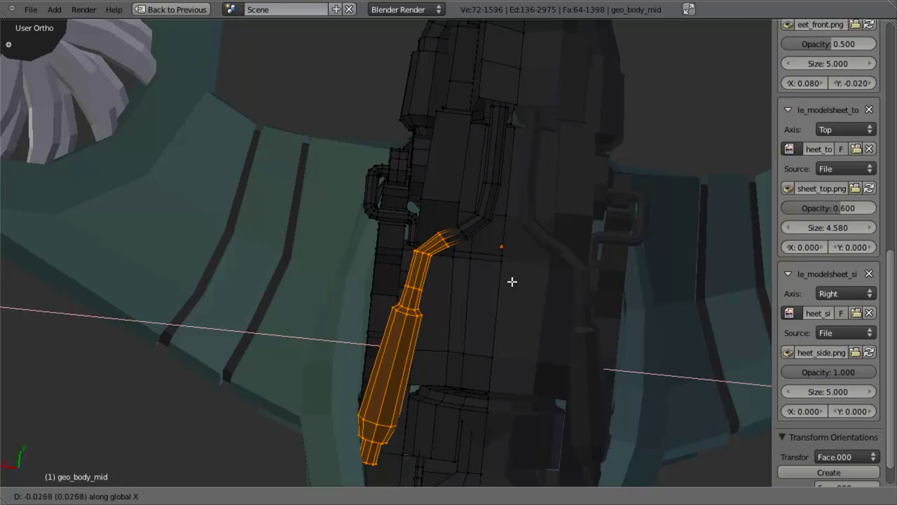
click(515, 281)
middle_drag(514, 281, 436, 280)
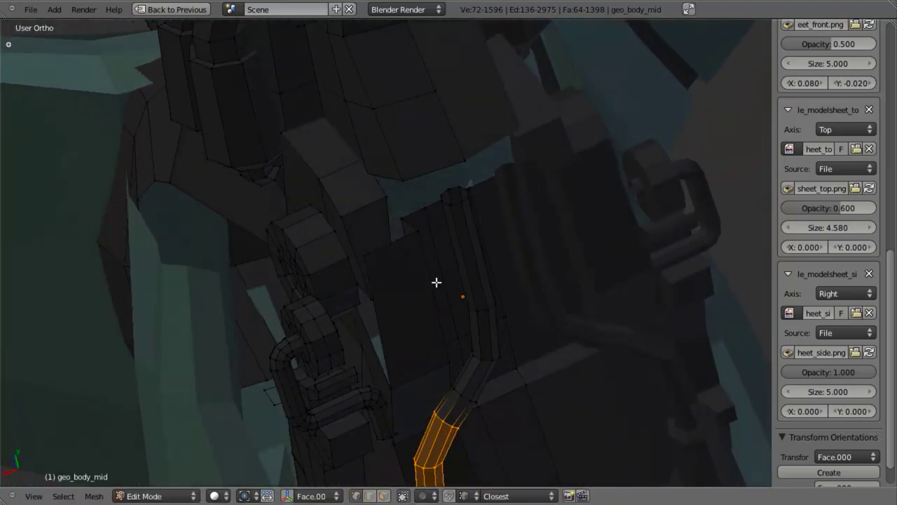
Step: Compare the lower side panel's rear corner with the side reference in wireframe and solid shading
key(KP_3)
scroll(441, 286, down, 2)
key(z)
scroll(477, 304, up, 4)
key(a)
key(b)
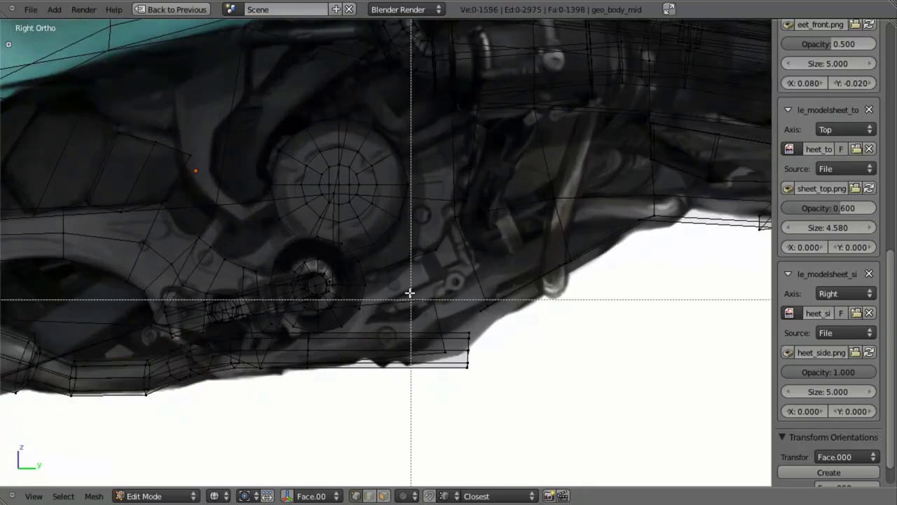
scroll(438, 344, down, 2)
key(z)
scroll(458, 344, up, 3)
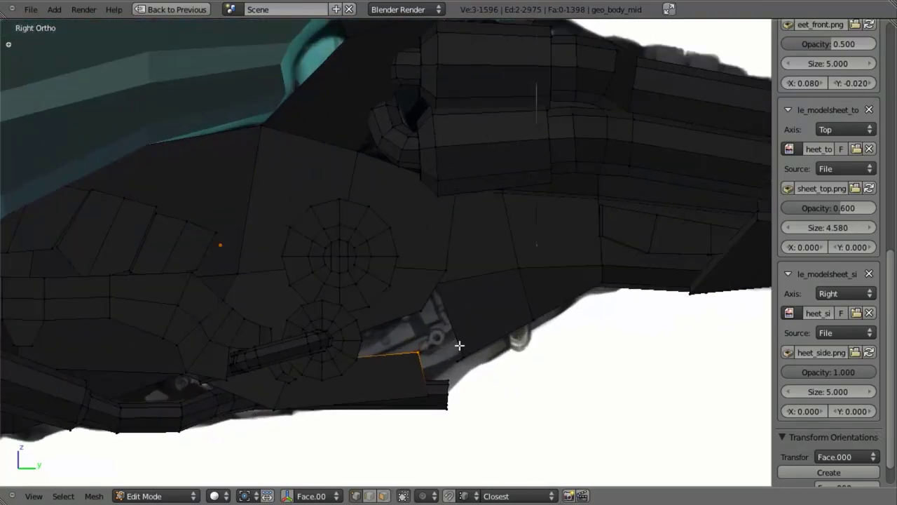
Step: Move the lower front corner of the rear side panel to match the outline in the side reference
mouse_move(458, 344)
middle_down()
mouse_move(380, 272)
mouse_move(439, 327)
mouse_move(409, 252)
mouse_move(407, 318)
mouse_move(459, 352)
mouse_move(436, 310)
mouse_move(477, 358)
middle_up()
key(z)
key(KP_3)
key(g)
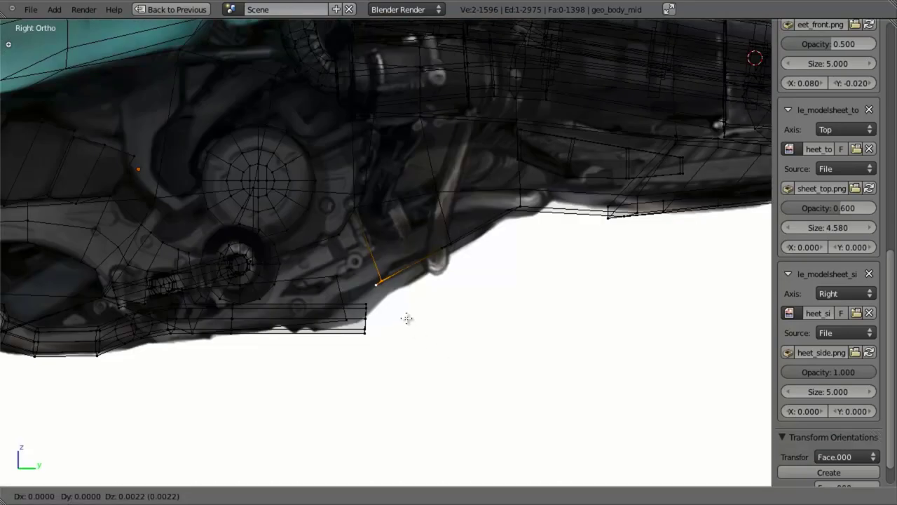
click(405, 309)
Step: Add a lengthwise loop cut along the underside strip of the rear body panel
key(z)
mouse_move(468, 300)
middle_down()
mouse_move(368, 194)
mouse_move(408, 266)
mouse_move(458, 208)
middle_up()
key(ctrl+r)
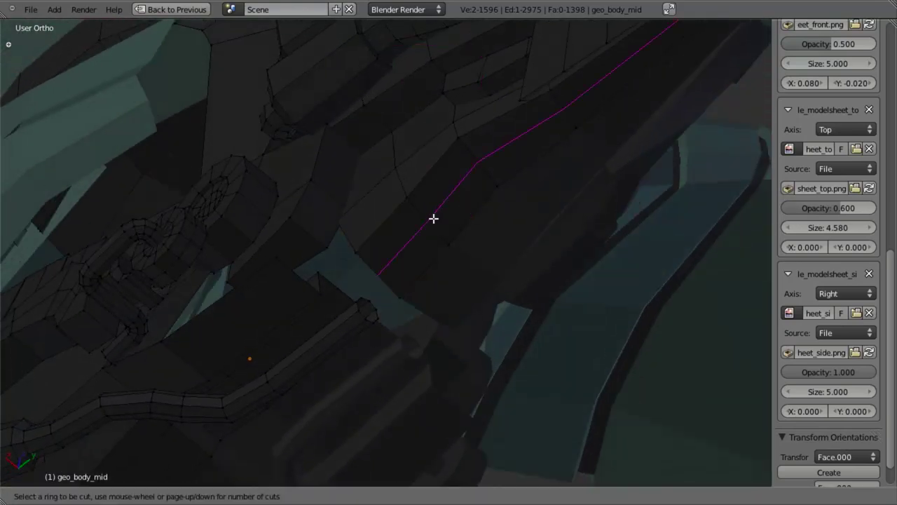
click(424, 205)
Step: Fill the gap between the lower side panel and the rear body panel with two faces
scroll(443, 202, down, 6)
scroll(361, 239, up, 4)
shift+middle_drag(442, 202, 311, 289)
shift+middle_drag(311, 289, 482, 263)
scroll(356, 404, up, 4)
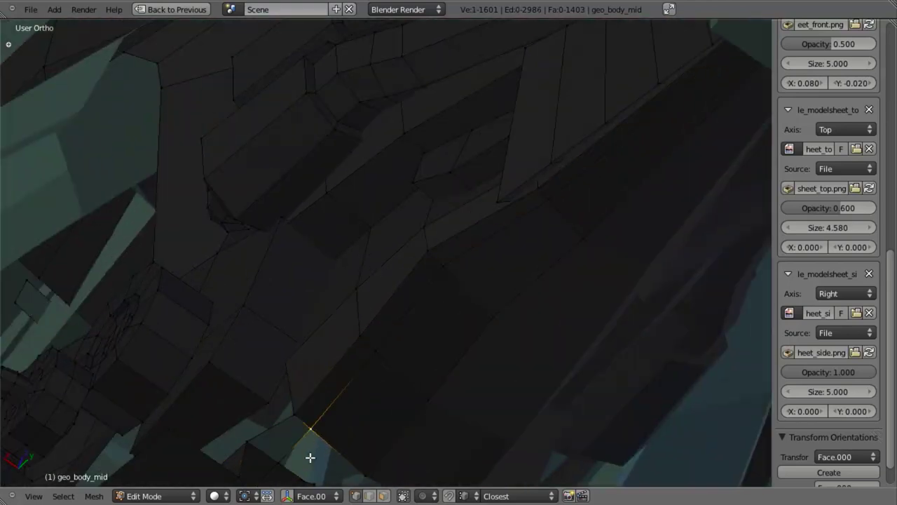
middle_drag(309, 457, 354, 379)
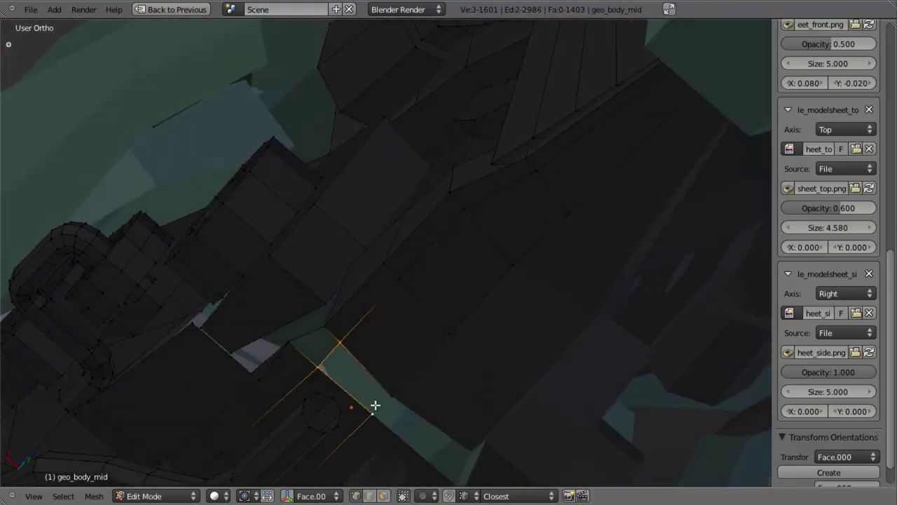
middle_drag(364, 343, 371, 380)
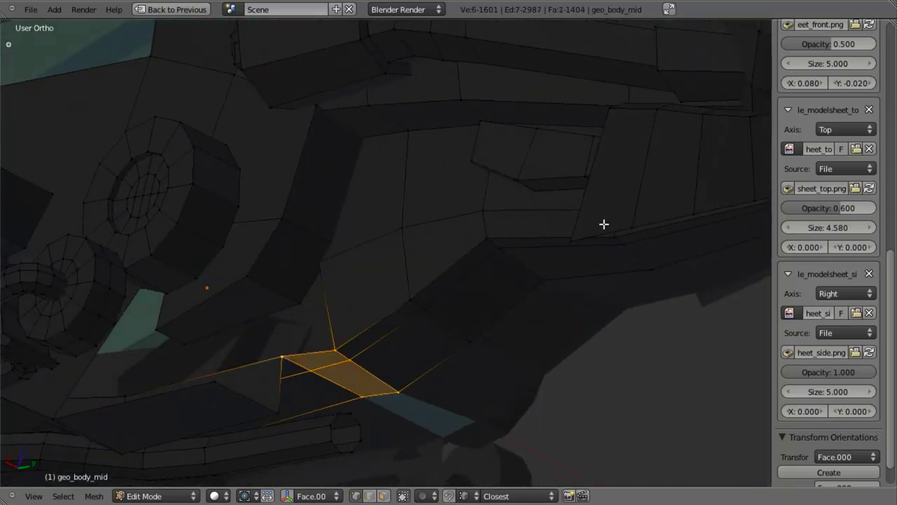
Step: Restore the multi-editor layout and choose the dark grey material slot for the selected bridging faces
key(shift+F9)
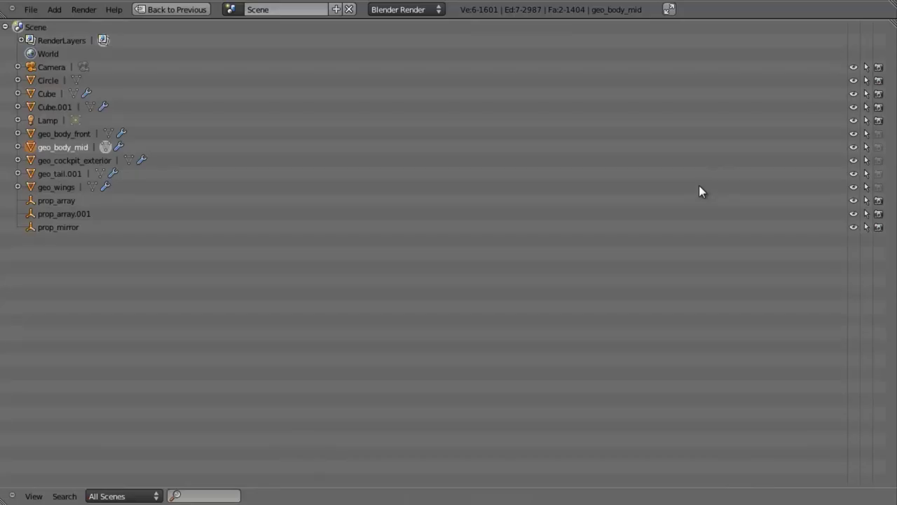
key(ctrl+space)
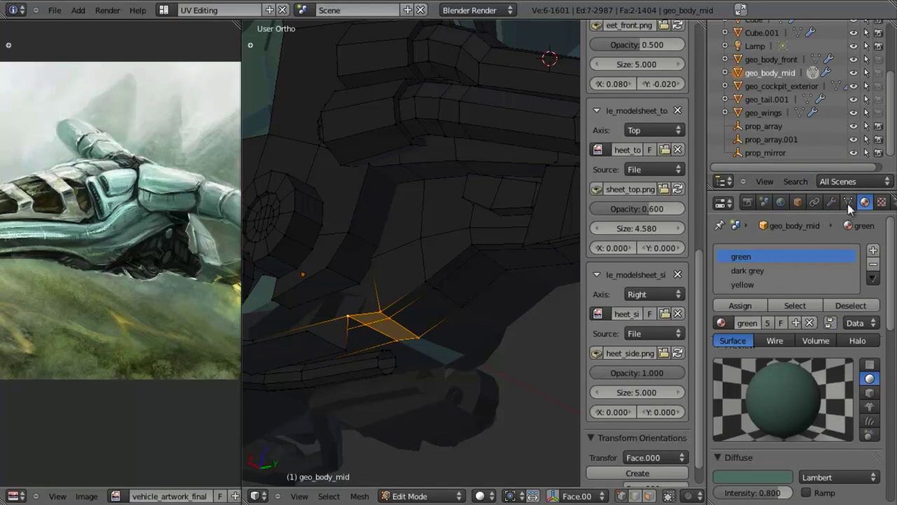
click(762, 271)
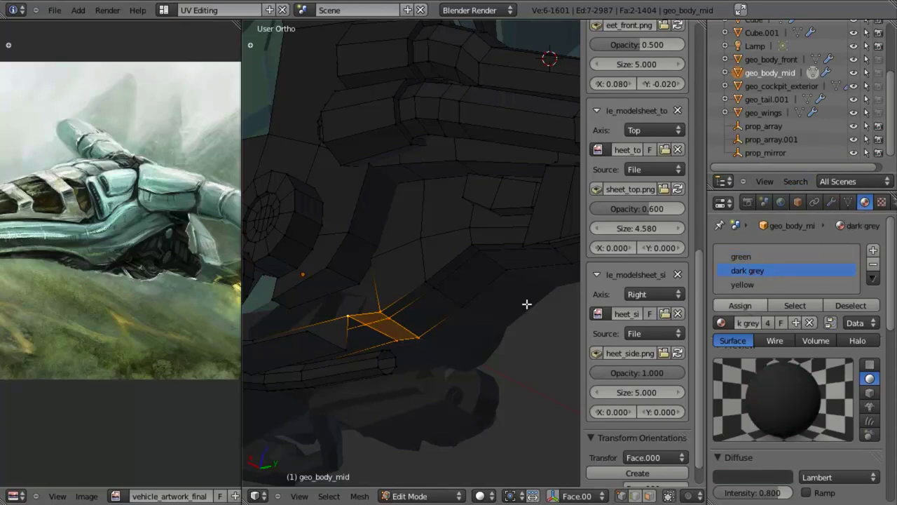
mouse_move(527, 303)
middle_down()
mouse_move(348, 255)
mouse_move(401, 216)
mouse_move(412, 268)
mouse_move(439, 283)
mouse_move(411, 294)
mouse_move(527, 313)
middle_up()
key(z)
scroll(479, 298, down, 3)
key(z)
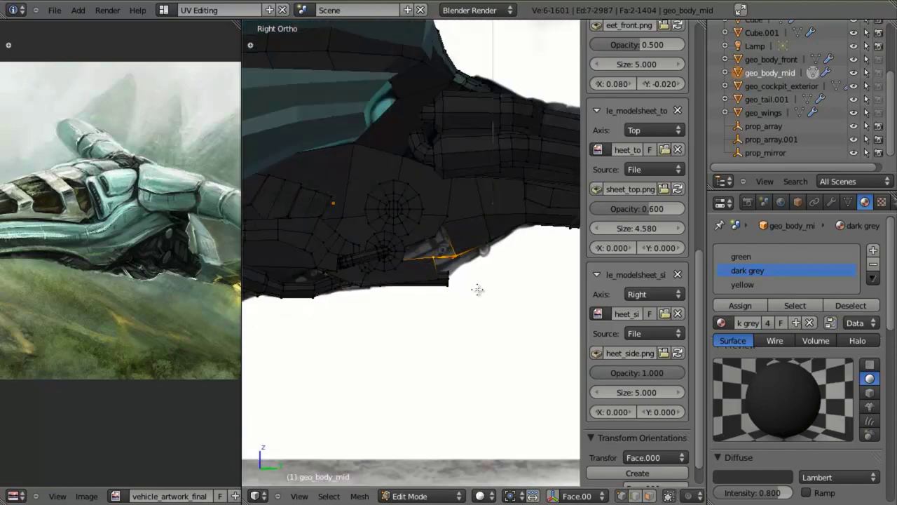
Step: Check the area below the large disc against the side reference and delete the small face there
middle_drag(477, 290, 346, 352)
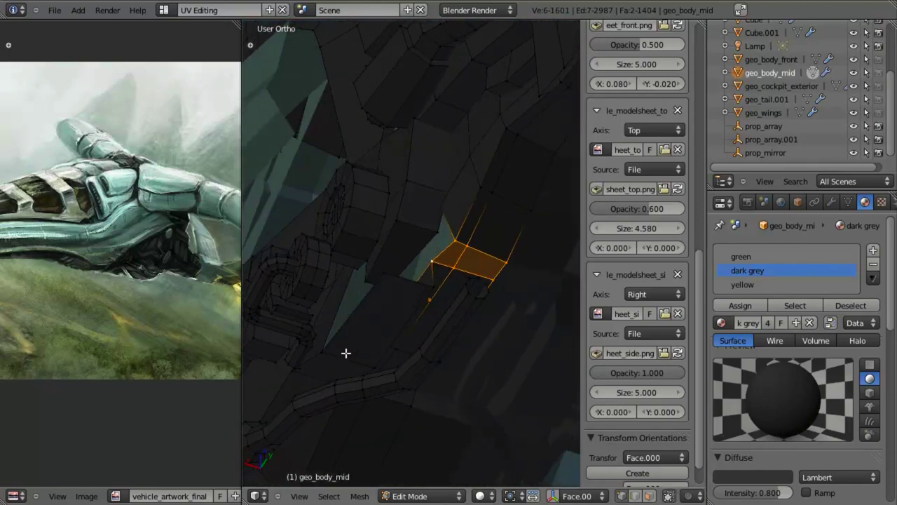
mouse_move(393, 239)
middle_down()
mouse_move(397, 220)
mouse_move(402, 238)
mouse_move(379, 252)
mouse_move(393, 237)
mouse_move(402, 259)
mouse_move(416, 252)
mouse_move(399, 270)
mouse_move(437, 299)
mouse_move(436, 279)
mouse_move(450, 329)
mouse_move(443, 263)
mouse_move(376, 243)
middle_up()
key(KP_3)
scroll(420, 315, down, 3)
scroll(450, 329, up, 3)
right_click(367, 254)
key(g)
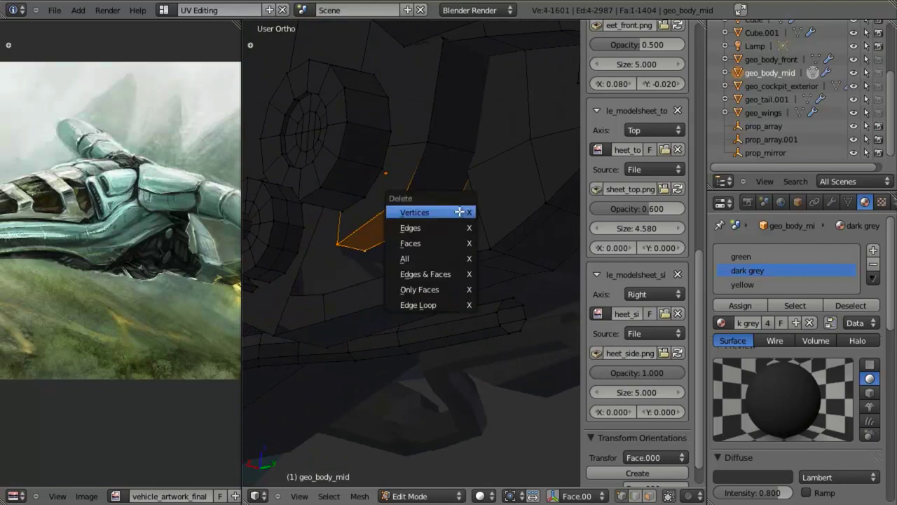
click(460, 238)
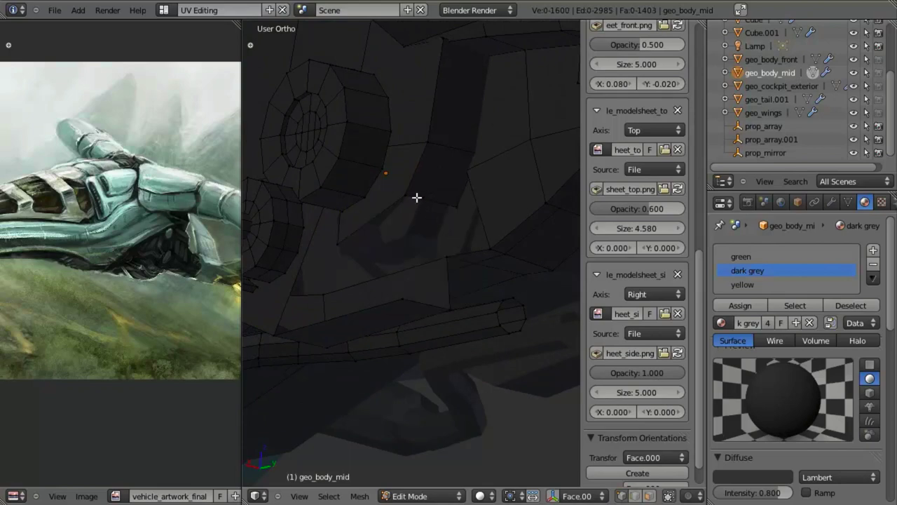
Step: Extrude a vertex from the rear panel's lower corner and place it across the gap, below the curved strip
middle_drag(471, 256, 433, 217)
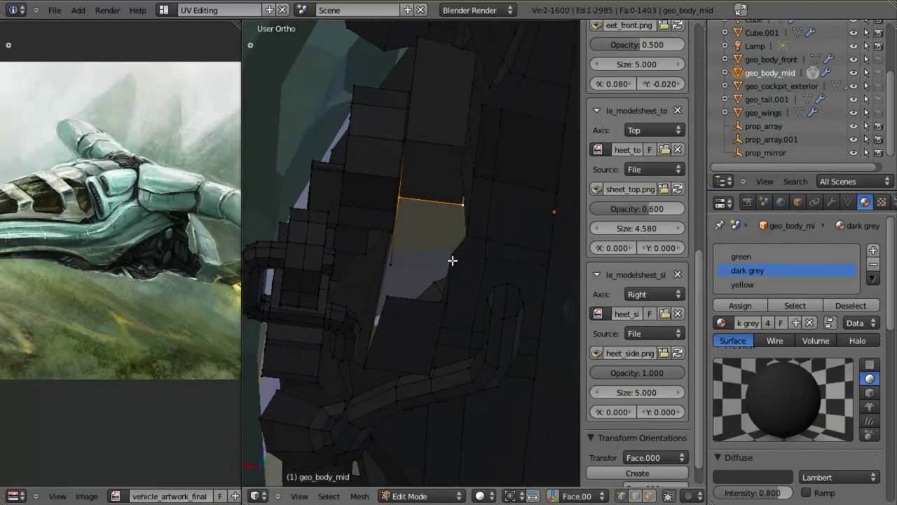
right_click(452, 260)
key(shift+d)
key(y)
click(421, 262)
key(g)
key(x)
click(397, 259)
key(g)
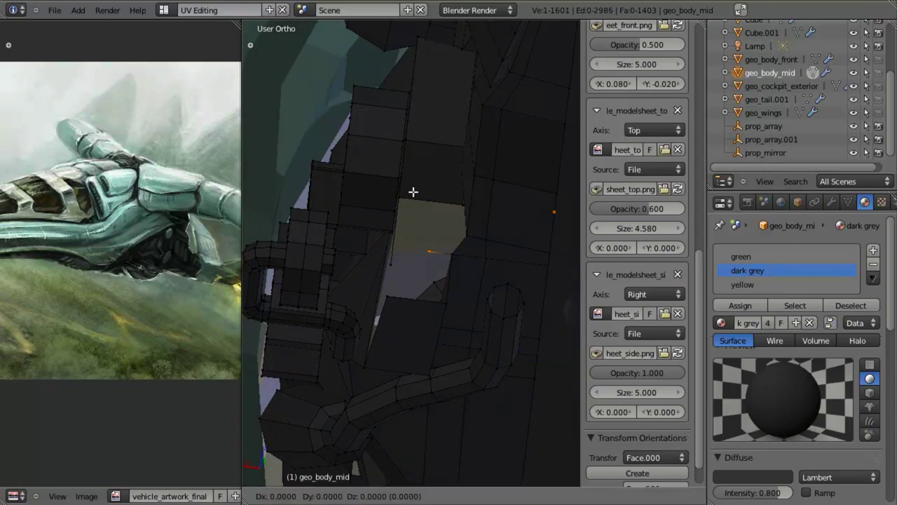
click(403, 205)
Step: Fill two faces that continue the curved strip down to the front edge of the lower bridging piece
middle_drag(403, 206, 463, 245)
shift+right_click(454, 203)
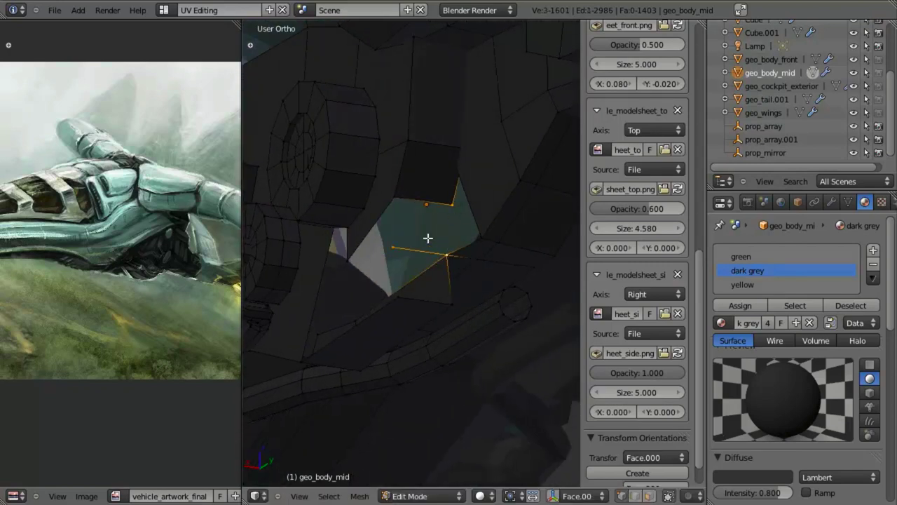
key(z)
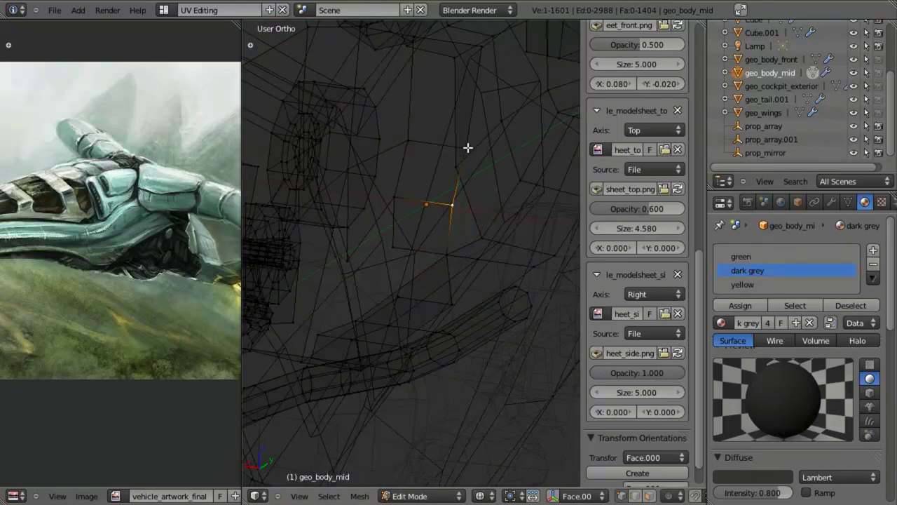
key(z)
shift+right_click(451, 256)
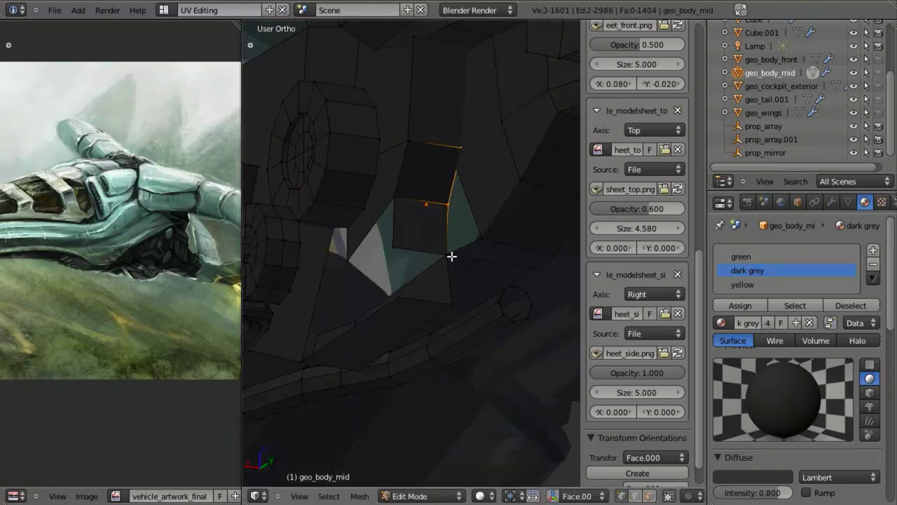
click(392, 247)
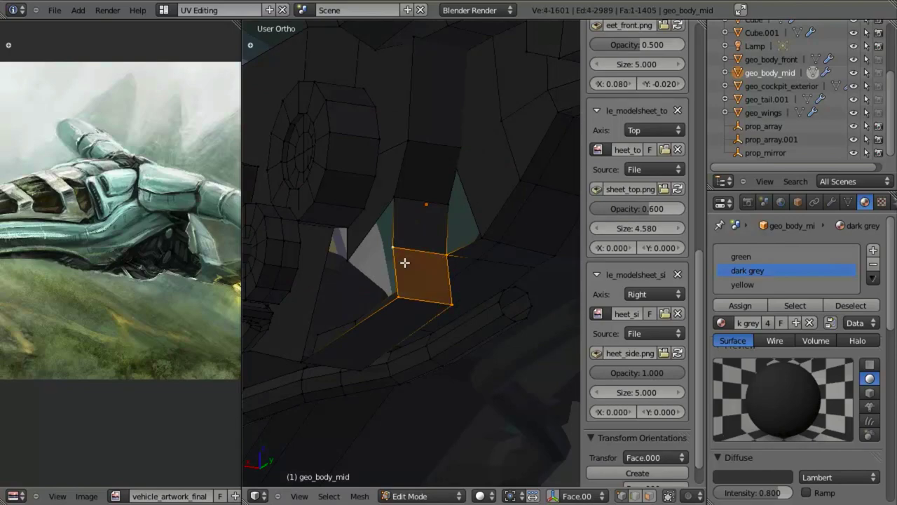
Step: Move the open seam vertex of the rear side panel onto the edge of the curved strip
mouse_move(405, 263)
middle_down()
mouse_move(417, 214)
mouse_move(449, 231)
mouse_move(452, 206)
middle_up()
scroll(408, 206, down, 4)
key(z)
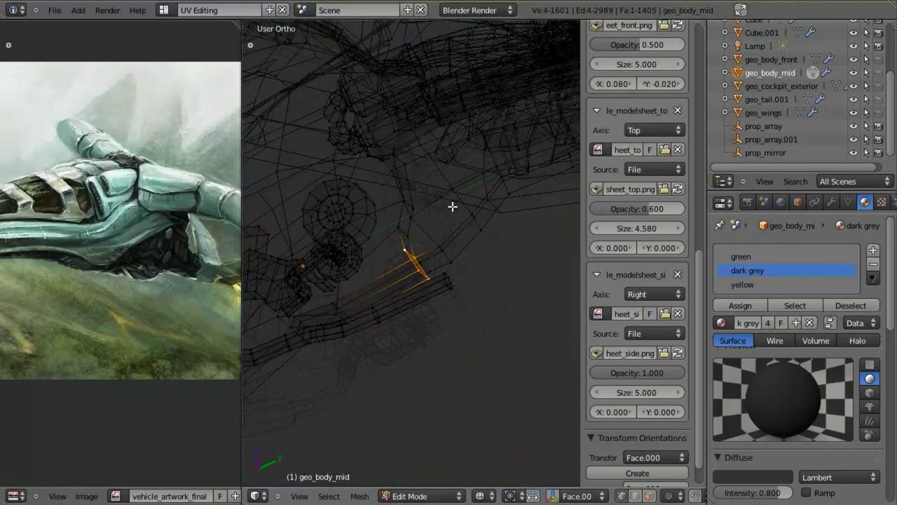
key(z)
scroll(390, 254, up, 4)
right_click(378, 248)
key(z)
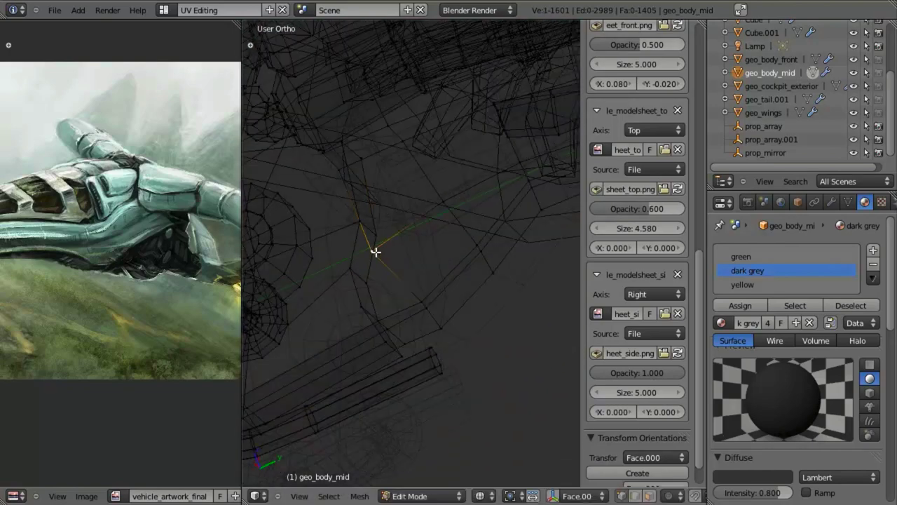
click(378, 236)
Step: Move the rear side panel's upper front corner vertex onto the adjoining corner of the curved strip
key(z)
middle_drag(346, 176, 392, 228)
scroll(424, 255, up, 3)
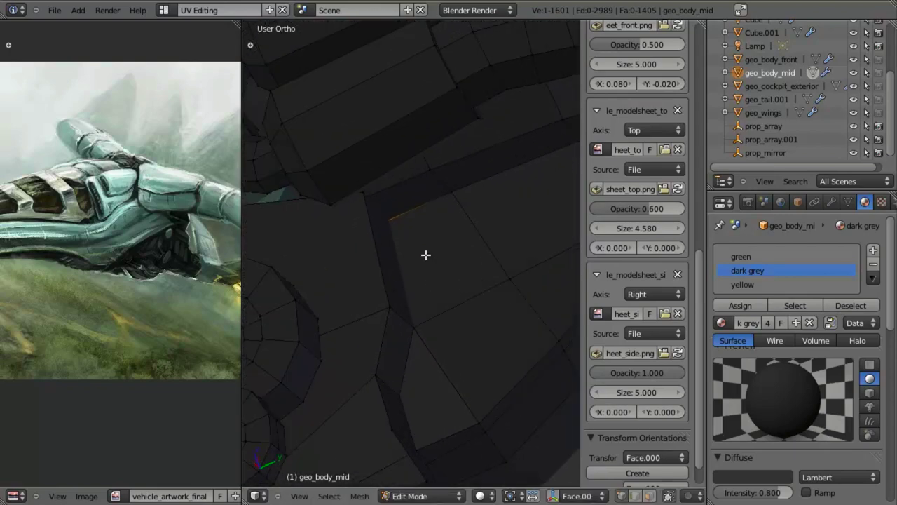
middle_drag(424, 254, 392, 226)
key(z)
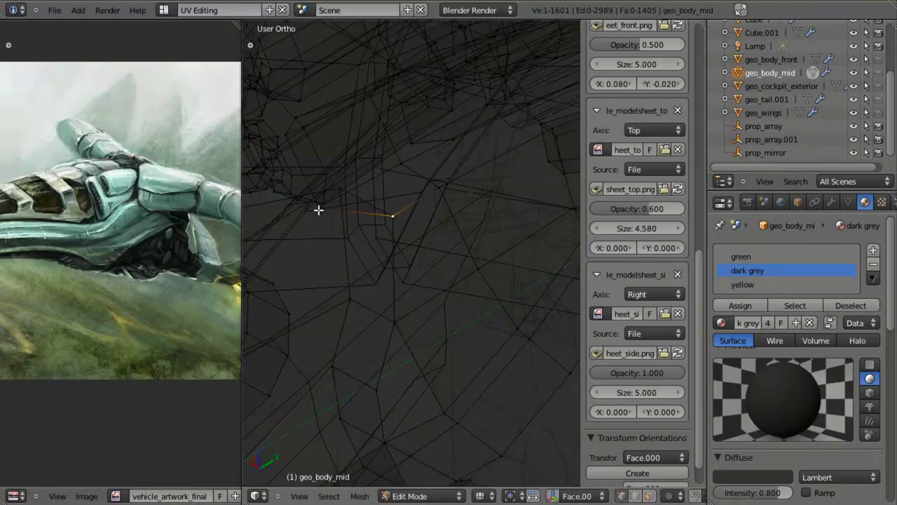
key(z)
mouse_move(341, 188)
middle_down()
mouse_move(395, 244)
mouse_move(447, 246)
middle_up()
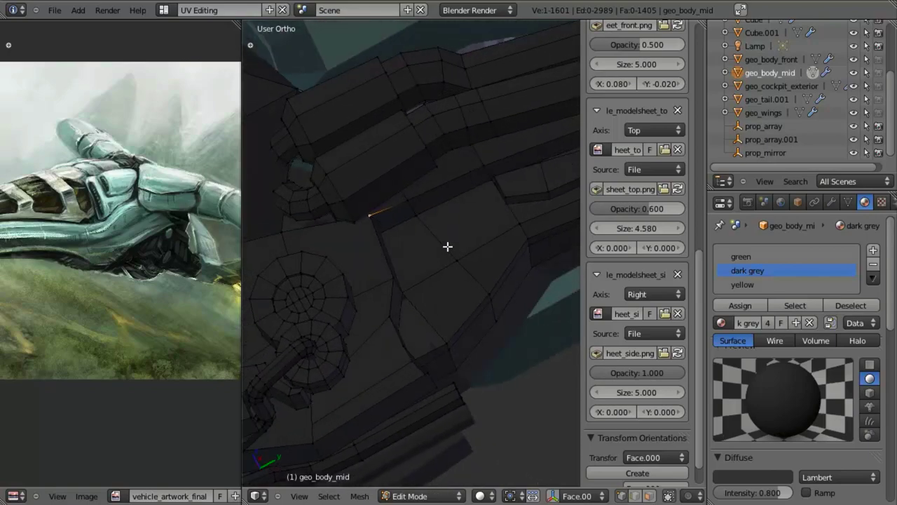
Step: Remove doubles from the whole middle body mesh, then clear the selection
key(z)
key(a)
key(w)
click(372, 270)
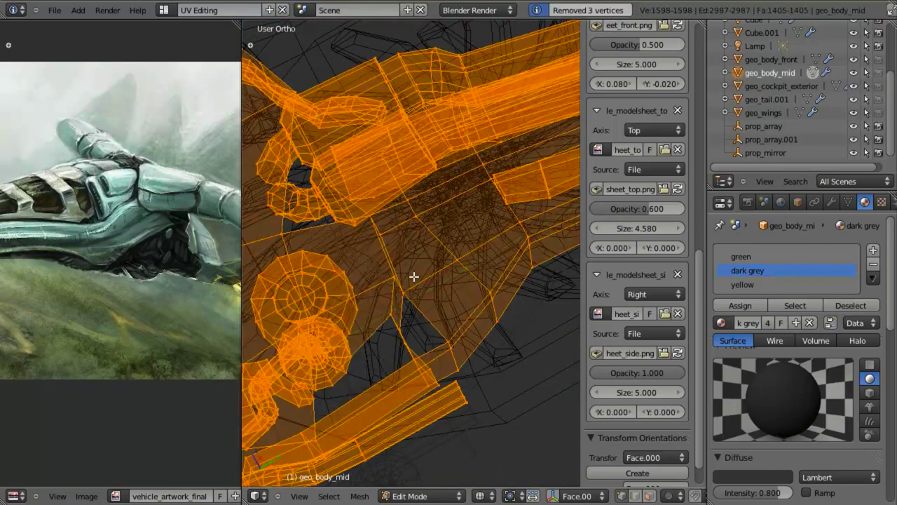
key(z)
key(z)
key(a)
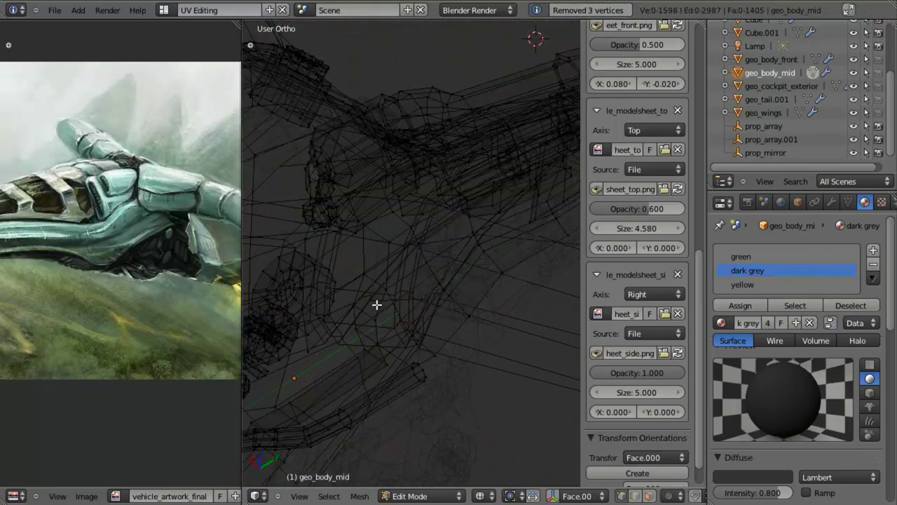
Step: Fill the remaining hole between the curved strip and the rear side panel with a four-sided face
key(z)
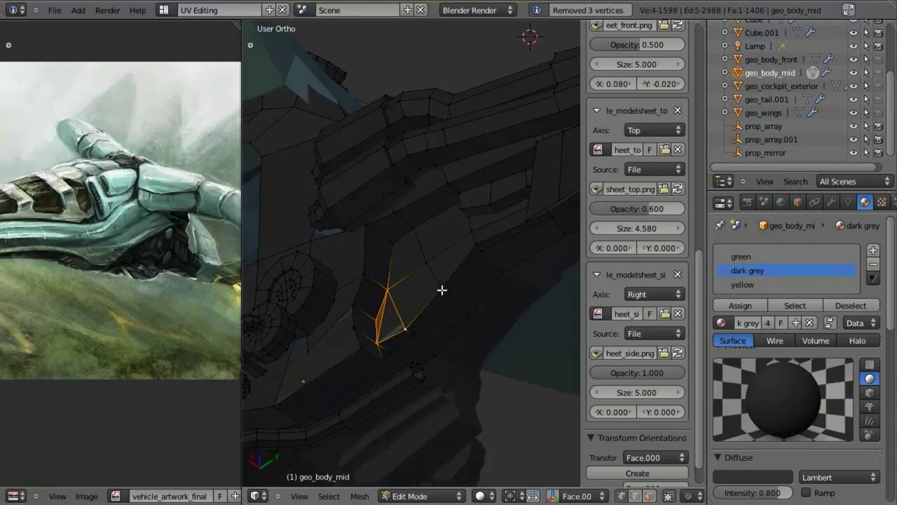
middle_drag(440, 290, 409, 290)
middle_drag(427, 293, 390, 341)
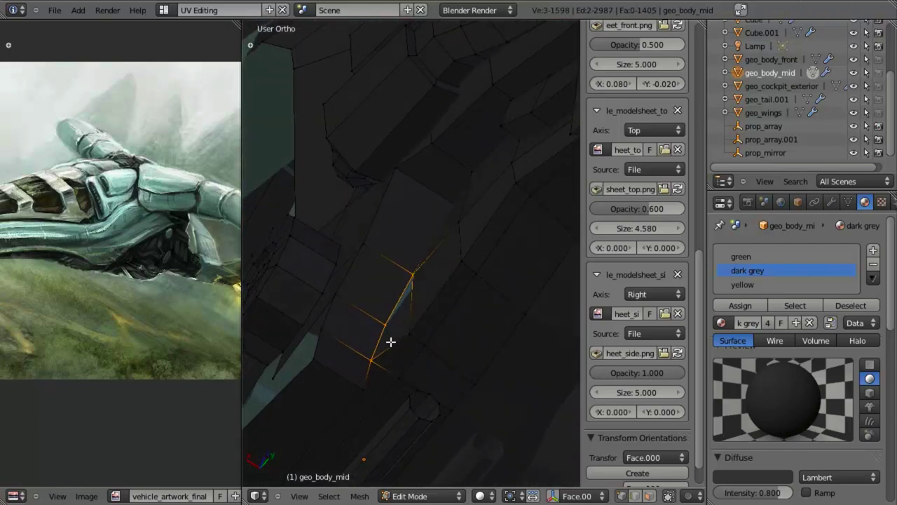
key(f)
middle_drag(431, 306, 403, 335)
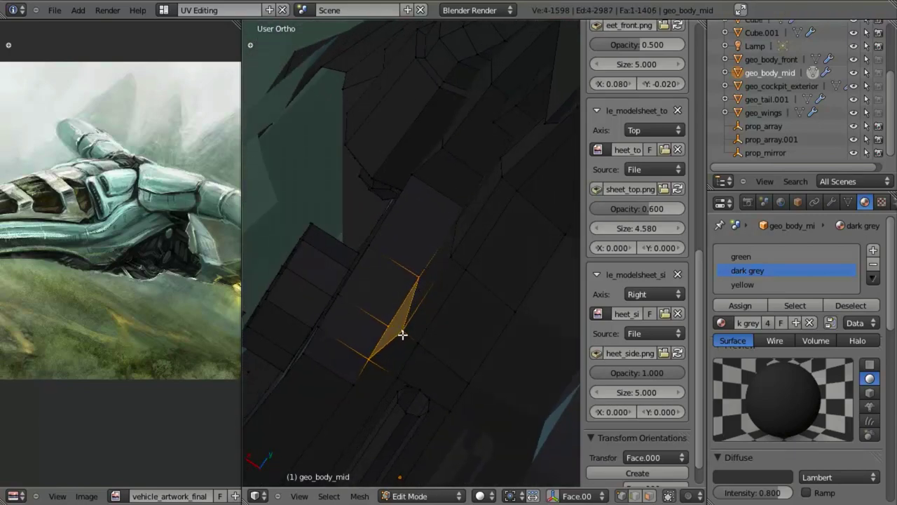
Step: Select the new fill face beside the curved strip and give it the dark grey material
middle_drag(445, 294, 474, 308)
scroll(429, 294, down, 4)
scroll(434, 265, up, 2)
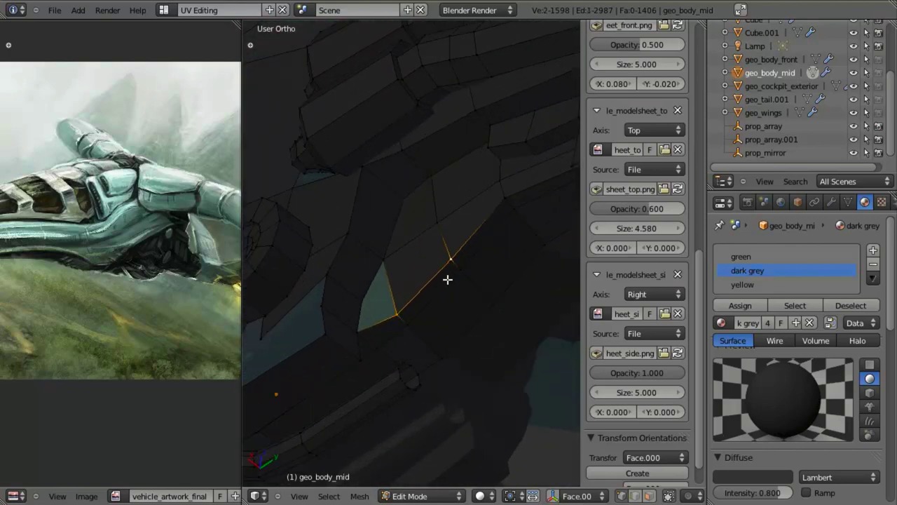
middle_drag(438, 297, 399, 309)
click(779, 305)
key(a)
key(z)
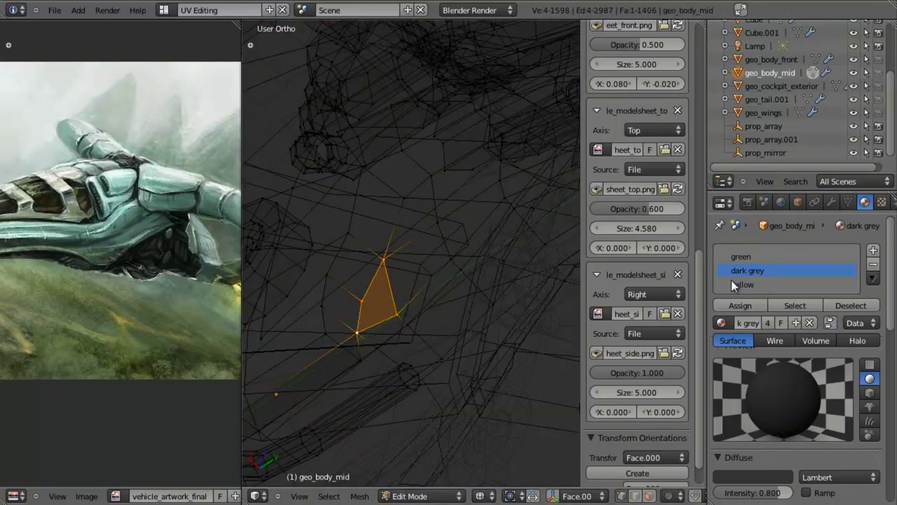
key(z)
scroll(404, 230, down, 4)
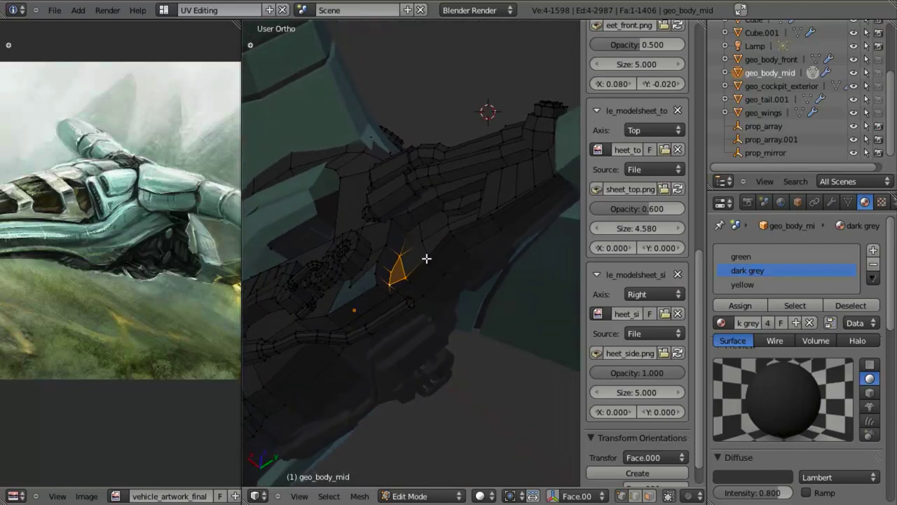
Step: Select the whole connected main body shell and hide all other parts of the mesh
key(Tab)
key(Tab)
key(l)
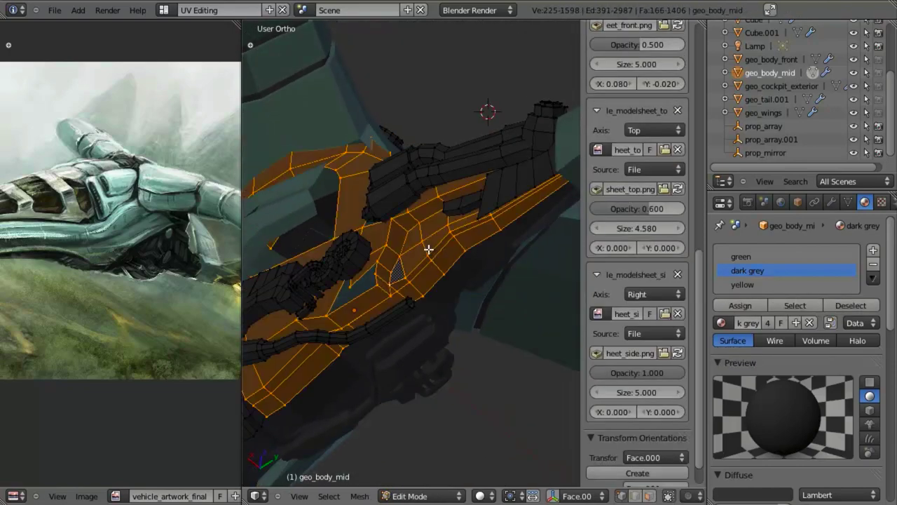
key(shift+h)
middle_drag(418, 250, 411, 332)
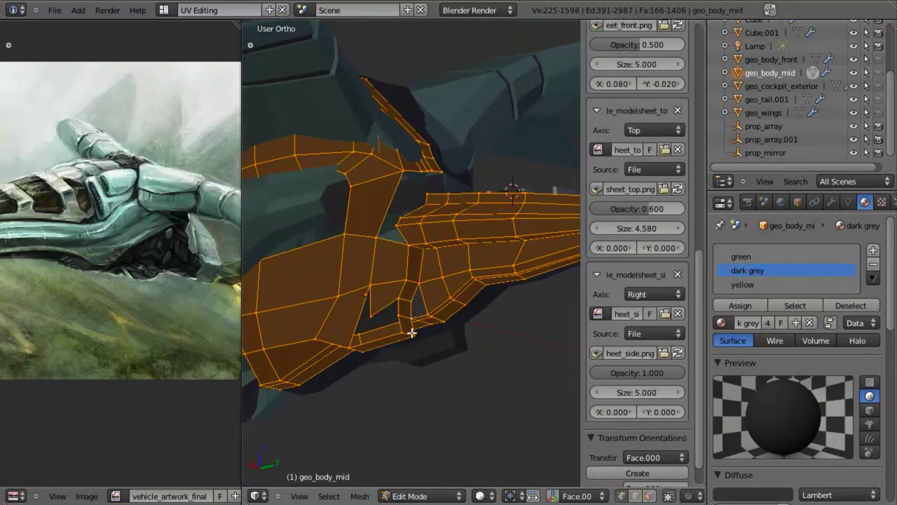
Step: Clear the selection and reposition the vertices around the gap between the side panel and the curved strip
key(a)
shift+middle_drag(380, 306, 401, 290)
scroll(423, 273, up, 2)
click(411, 271)
right_click(386, 256)
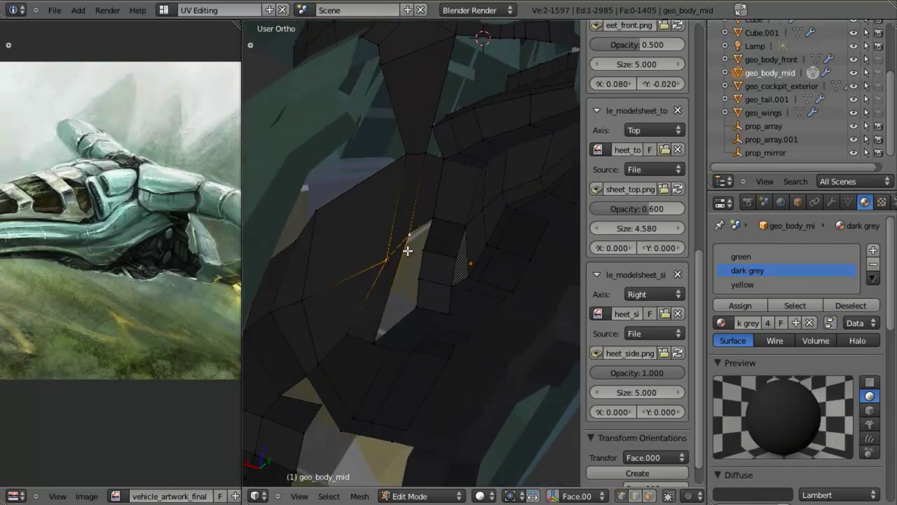
middle_drag(407, 251, 416, 184)
shift+right_click(422, 155)
click(421, 102)
middle_drag(420, 106, 369, 248)
right_click(350, 341)
key(a)
Step: Move the selected side panel vertex in side wireframe view to follow the reference image, and hide the view properties
middle_drag(405, 143, 507, 290)
shift+right_click(312, 275)
key(KP_3)
key(z)
key(g)
click(431, 308)
key(n)
Step: Add two loop cuts across the narrow upright strip above the side panel
middle_drag(454, 230, 487, 262)
scroll(470, 370, down, 5)
key(a)
key(ctrl+r)
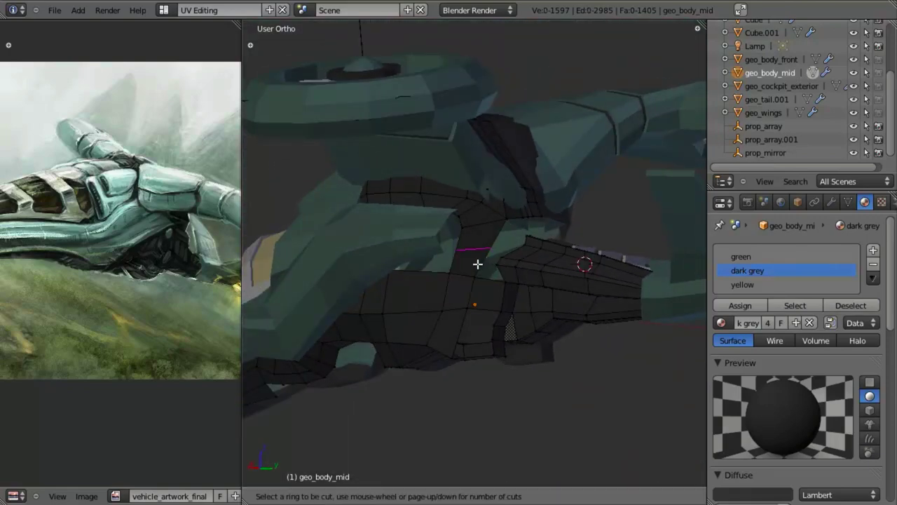
click(477, 264)
scroll(483, 270, up, 4)
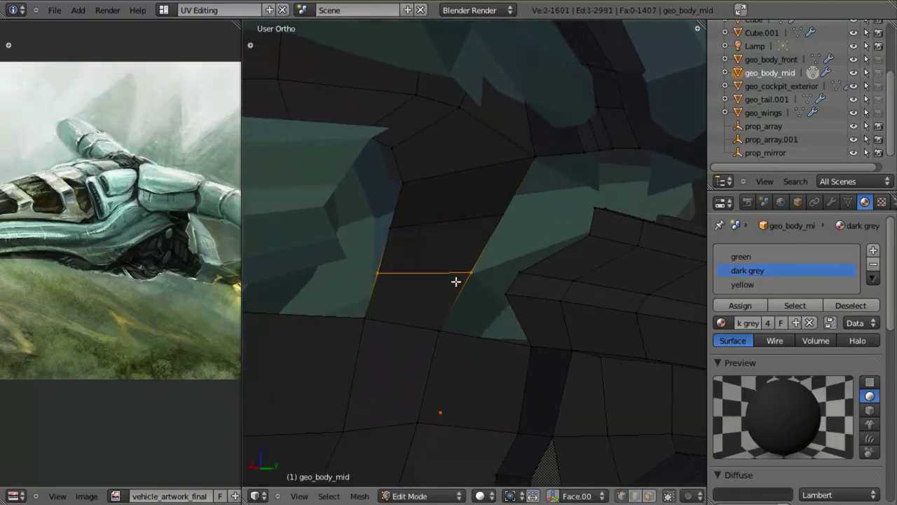
Step: Fill the gap between the upright strip's lower rear edge and the rear side panel with a four-sided face
middle_drag(497, 303, 422, 215)
click(502, 294)
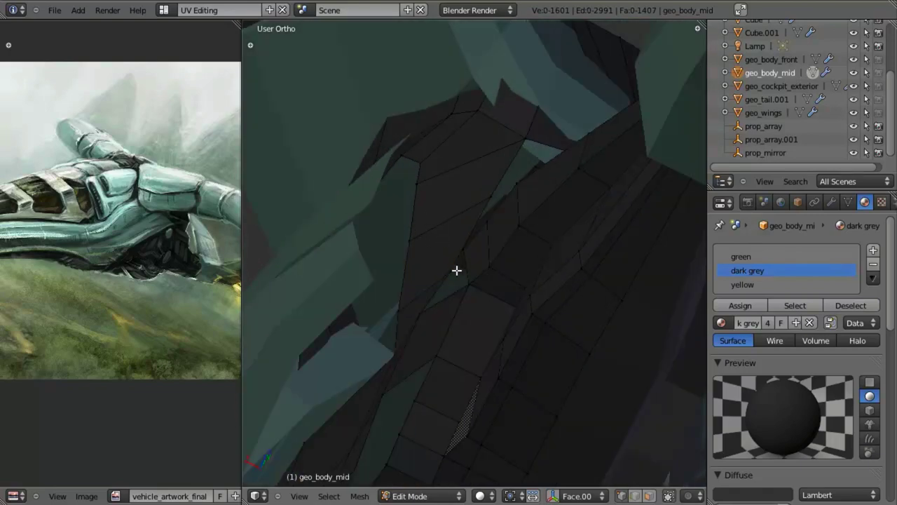
right_drag(457, 270, 460, 251)
click(464, 249)
middle_drag(464, 249, 438, 301)
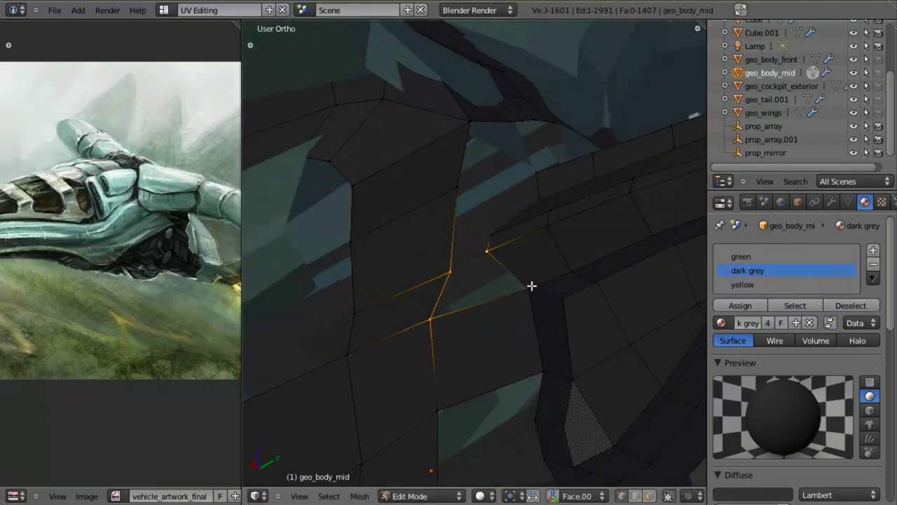
key(f)
Step: Move the strip vertex at the corner of the new face along the global X axis
middle_drag(509, 304, 453, 125)
right_click(433, 314)
key(a)
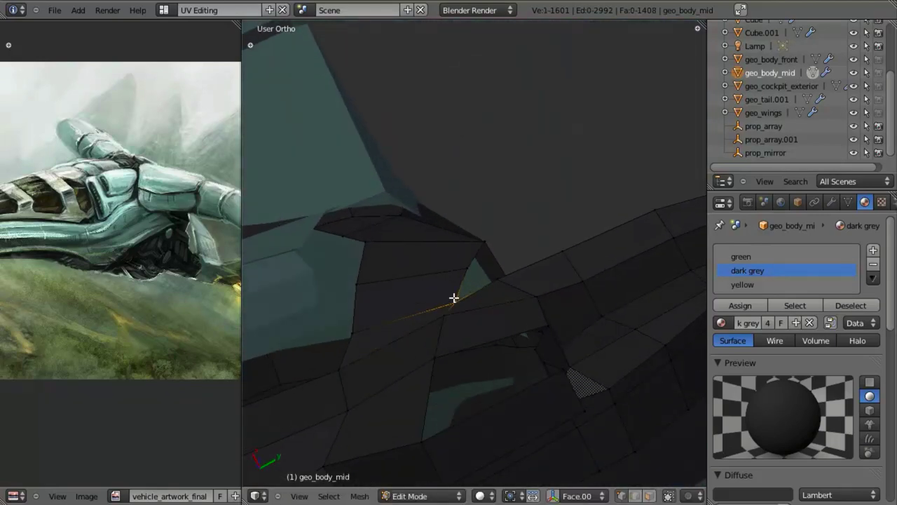
middle_drag(453, 298, 529, 295)
key(g)
key(x)
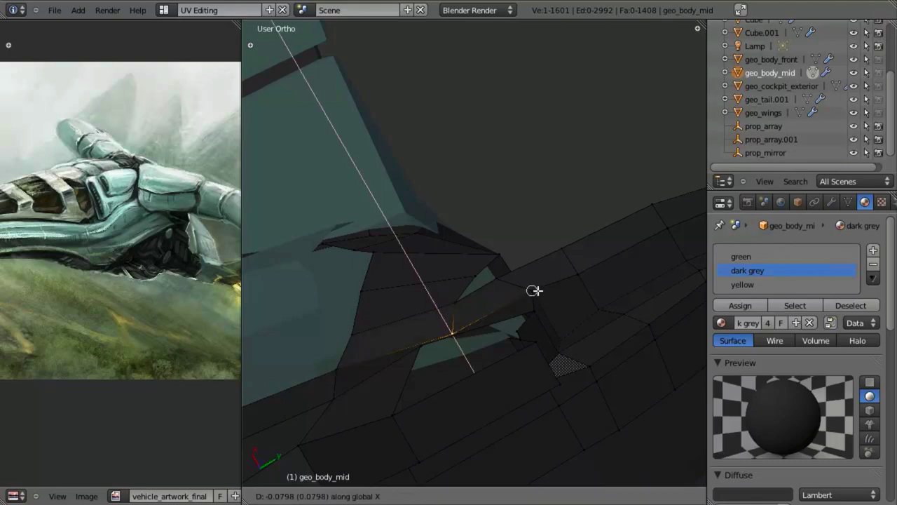
click(532, 289)
Step: Reposition the two lower vertices on the upright strip's rear edge, adjusting them along the global X axis
middle_drag(524, 284, 470, 267)
middle_drag(519, 300, 460, 240)
key(g)
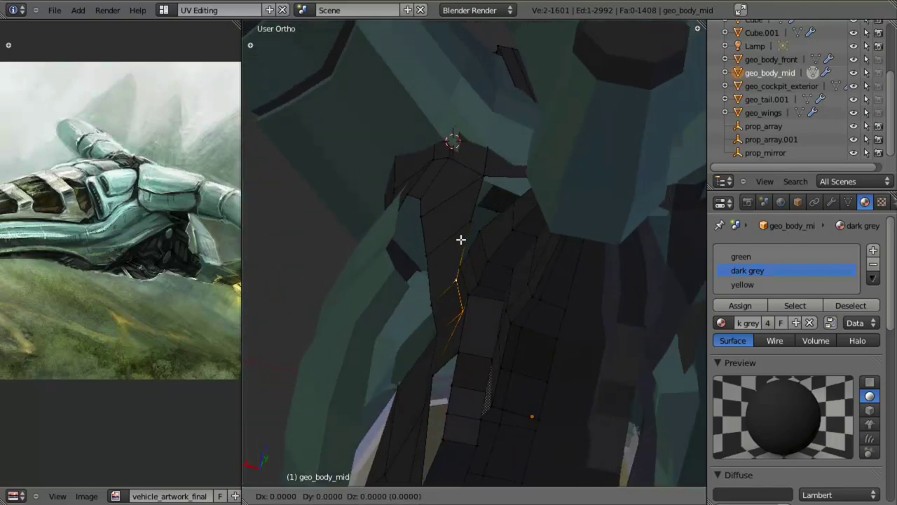
click(456, 365)
key(g)
key(x)
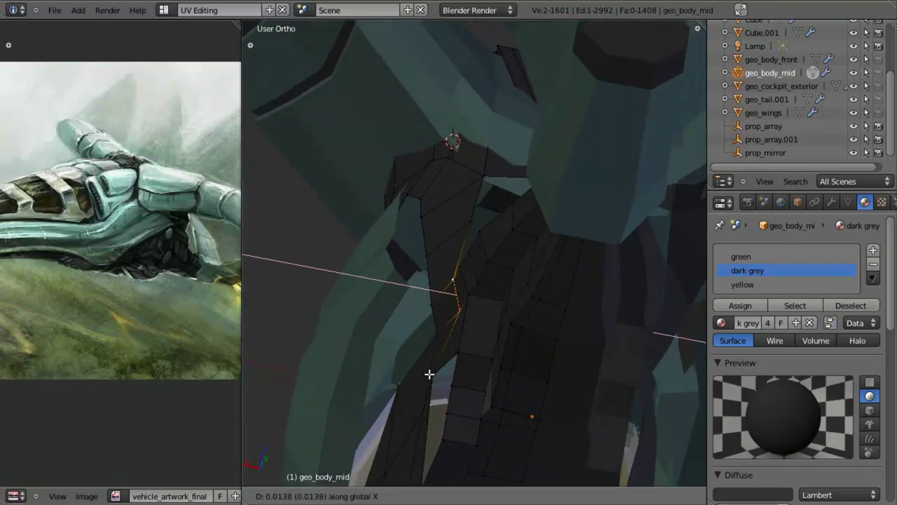
click(424, 369)
Step: Add another loop cut across the upright strip and fill the adjoining gap towards the rear panel with a face
middle_drag(423, 370, 441, 260)
key(ctrl+r)
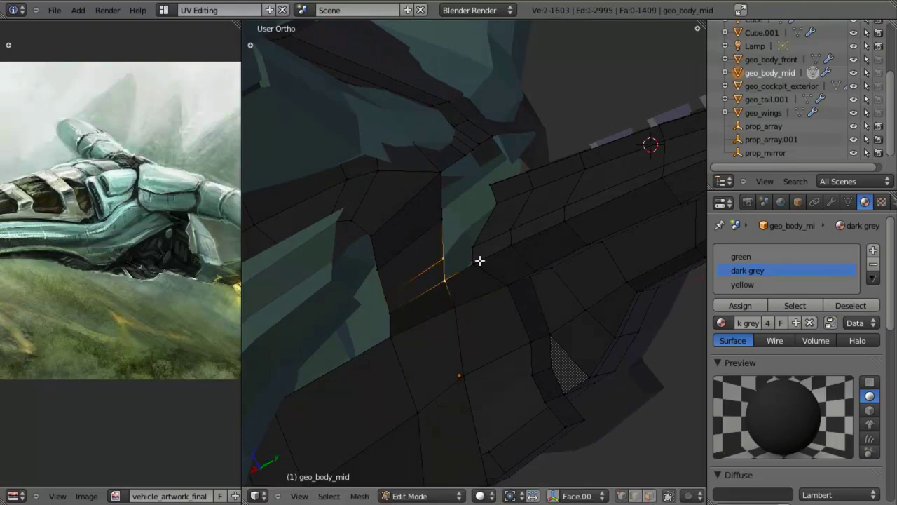
key(f)
key(a)
Step: Adjust the vertex beside the remaining gap along X and fill the opening up to the rear panel's upper edge with faces
scroll(480, 294, down, 5)
middle_drag(478, 332, 515, 224)
scroll(470, 173, up, 4)
right_click(490, 274)
key(g)
key(x)
click(506, 274)
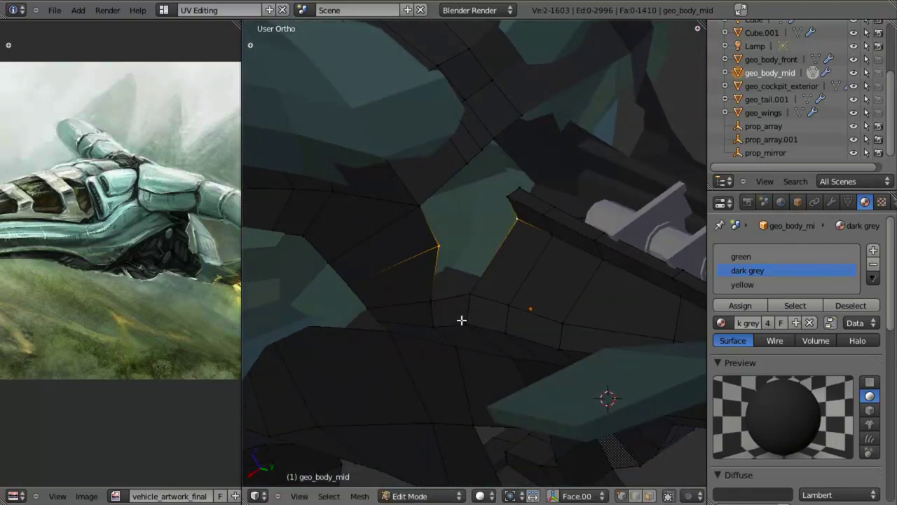
key(a)
middle_drag(455, 306, 480, 250)
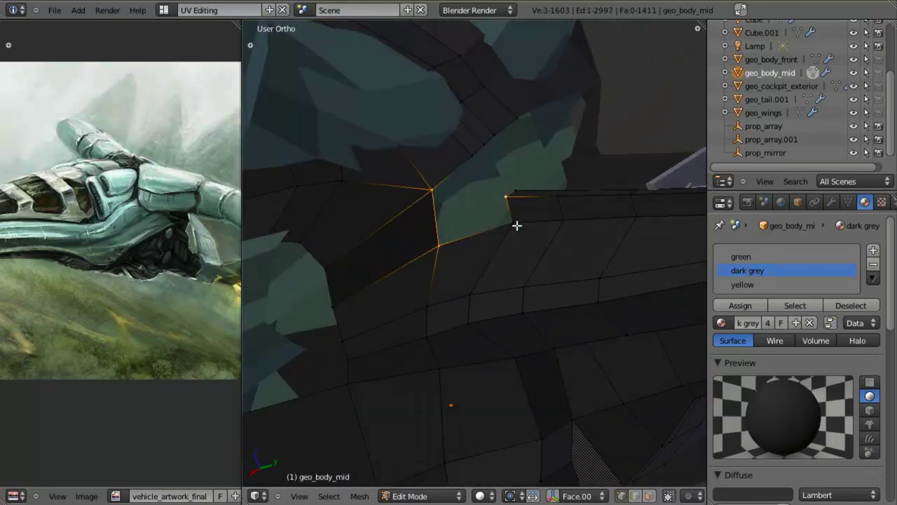
Step: Bridge the underside panel's rear edge and the front edge of the narrow rear strip with a four-sided face
scroll(538, 230, down, 5)
middle_drag(539, 229, 464, 302)
scroll(474, 316, up, 4)
key(a)
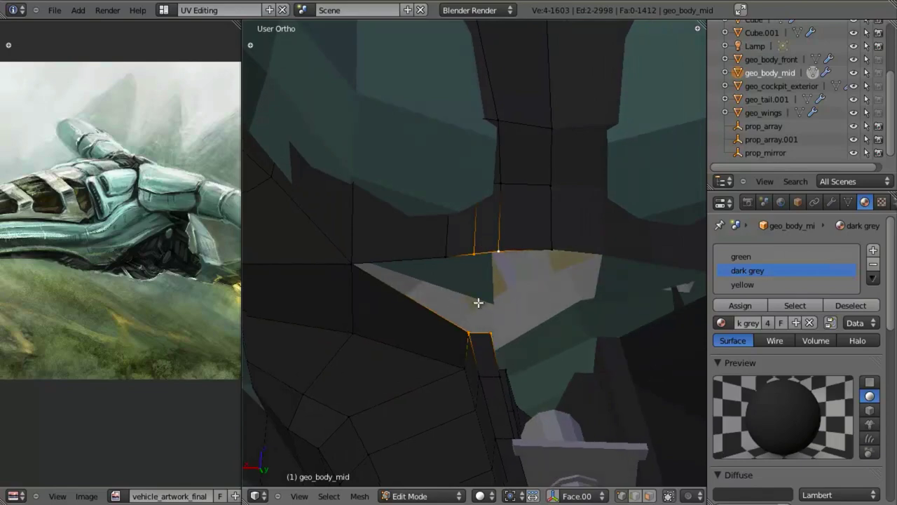
key(f)
key(a)
Step: Examine the middle body in wireframe against the side reference and in solid shading, in and out of edit mode
mouse_move(456, 320)
middle_down()
mouse_move(428, 355)
mouse_move(473, 318)
mouse_move(480, 232)
mouse_move(515, 229)
mouse_move(469, 306)
mouse_move(450, 274)
mouse_move(566, 255)
mouse_move(478, 302)
middle_up()
key(z)
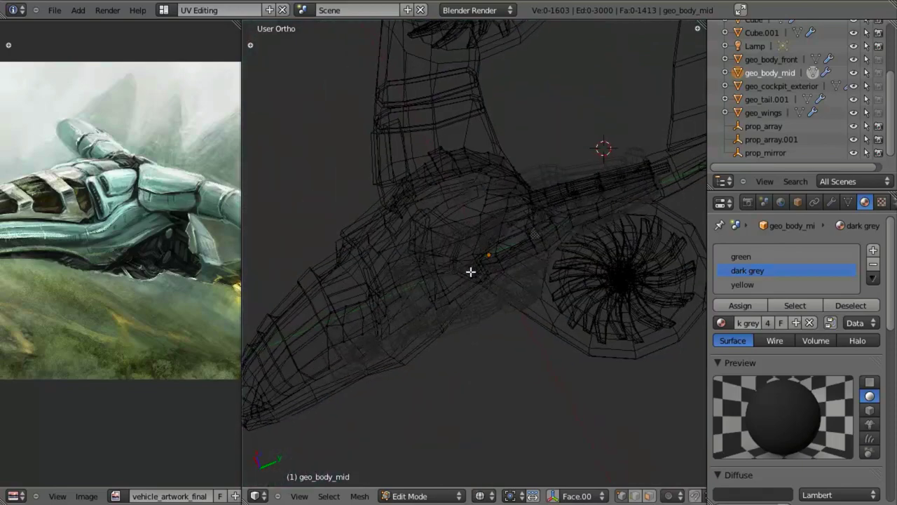
key(z)
mouse_move(470, 271)
middle_down()
mouse_move(492, 282)
mouse_move(470, 274)
mouse_move(474, 204)
mouse_move(442, 210)
mouse_move(455, 262)
mouse_move(457, 383)
mouse_move(449, 306)
middle_up()
key(z)
key(z)
key(z)
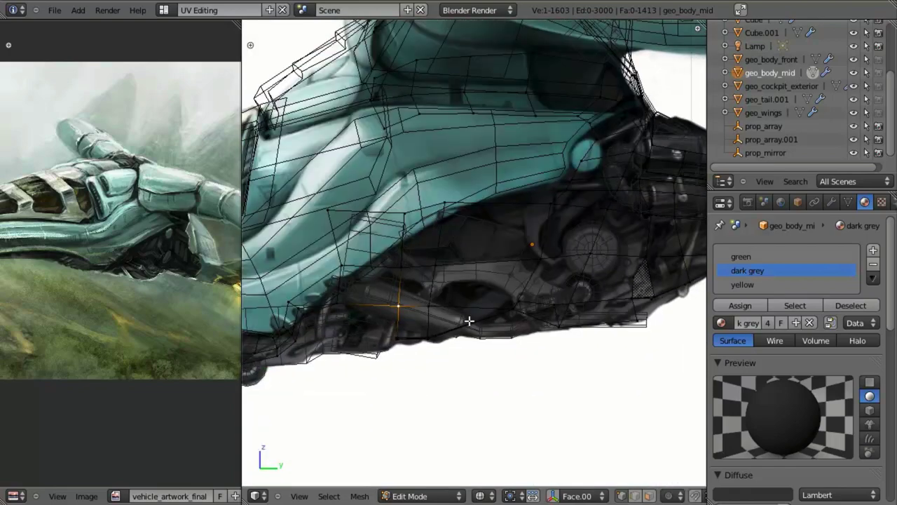
key(z)
middle_drag(509, 316, 419, 269)
key(Tab)
scroll(429, 292, down, 4)
key(Tab)
scroll(468, 239, up, 3)
Step: Select the short inner edge at the end of the bridging face and extrude it into a small new face
key(a)
scroll(467, 238, up, 2)
shift+right_click(436, 163)
right_click(336, 238)
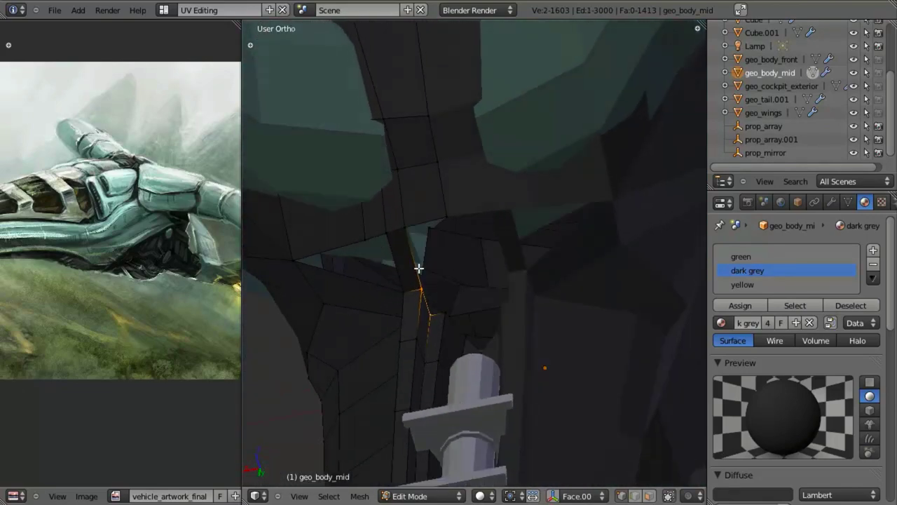
middle_drag(404, 231, 447, 369)
key(e)
click(434, 338)
Step: Select all visible geometry, remove doubles, and clear the selection
key(a)
key(a)
key(w)
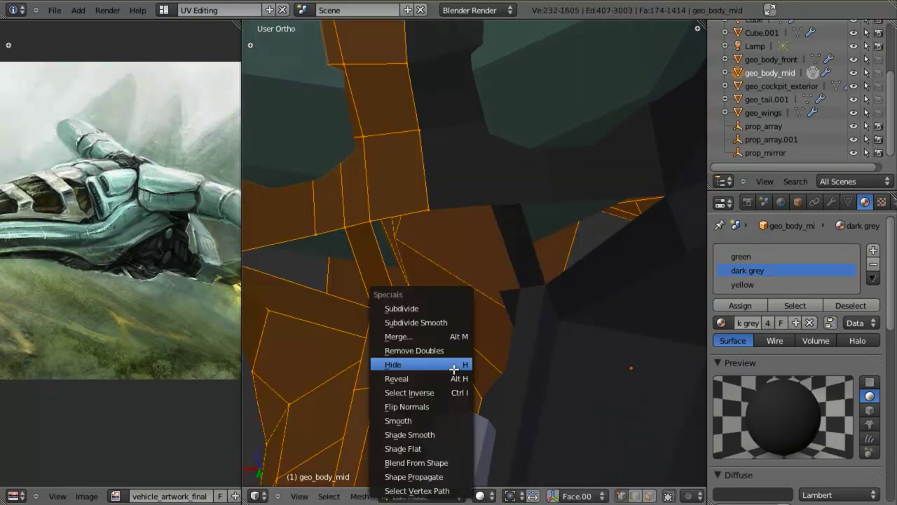
click(446, 345)
middle_drag(461, 320, 481, 336)
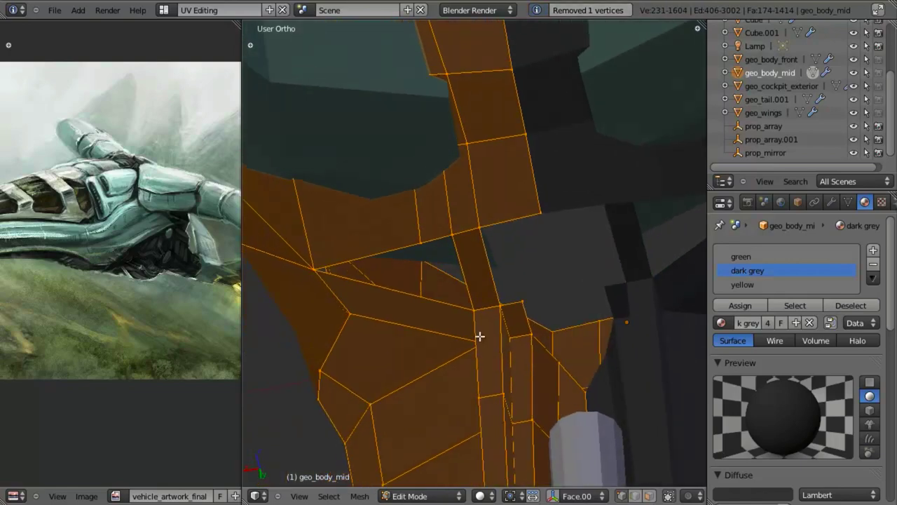
key(a)
Step: Reposition the centre vertex on the front end of the underside recess, just ahead of the cylindrical shaft
key(z)
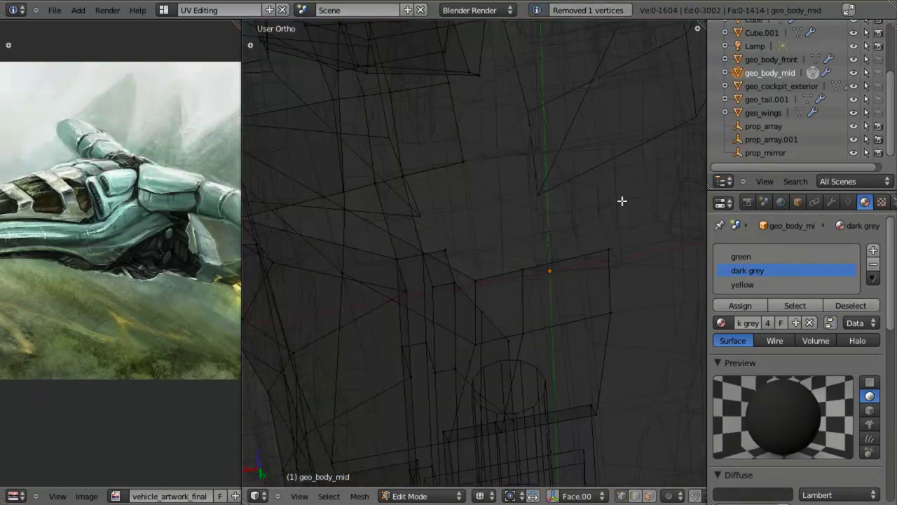
key(z)
mouse_move(480, 327)
middle_down()
mouse_move(473, 279)
mouse_move(498, 246)
mouse_move(446, 239)
middle_up()
key(z)
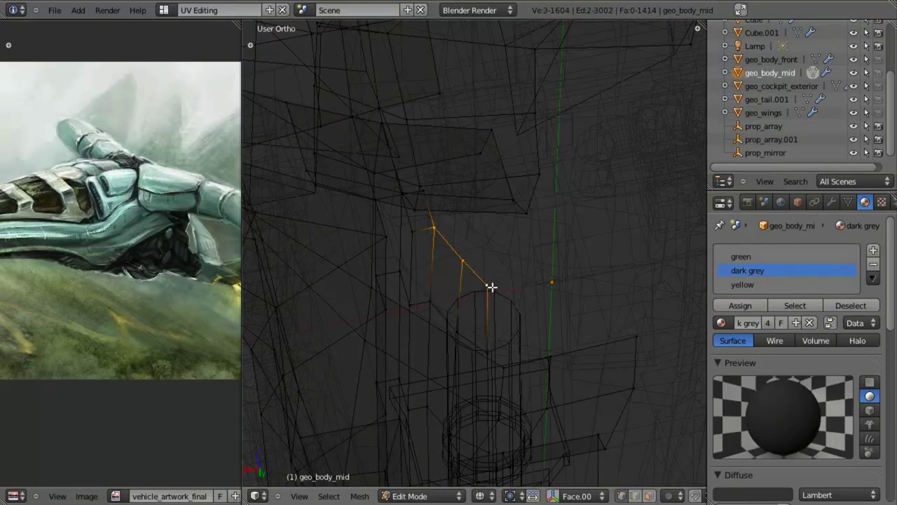
key(z)
mouse_move(491, 287)
middle_down()
mouse_move(476, 277)
mouse_move(492, 305)
mouse_move(477, 310)
mouse_move(465, 281)
mouse_move(485, 217)
mouse_move(470, 234)
mouse_move(478, 235)
middle_up()
key(a)
right_click(493, 305)
key(g)
click(467, 250)
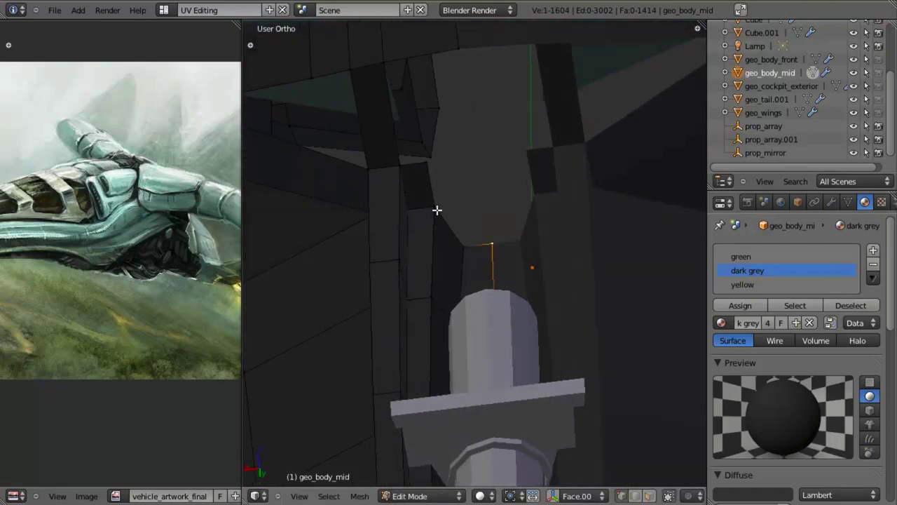
Step: Extrude the recess's front end edge into a new face and align its inner vertex with the centre line
key(e)
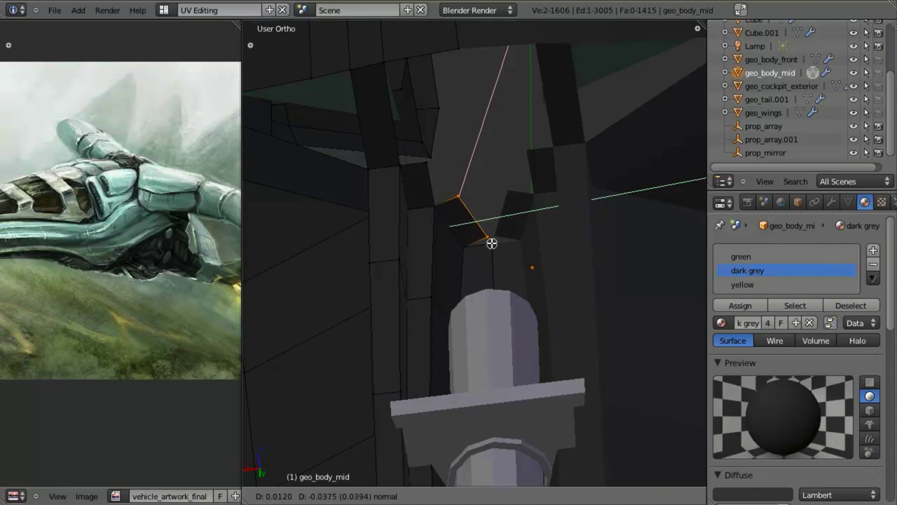
click(491, 243)
middle_drag(468, 245, 501, 249)
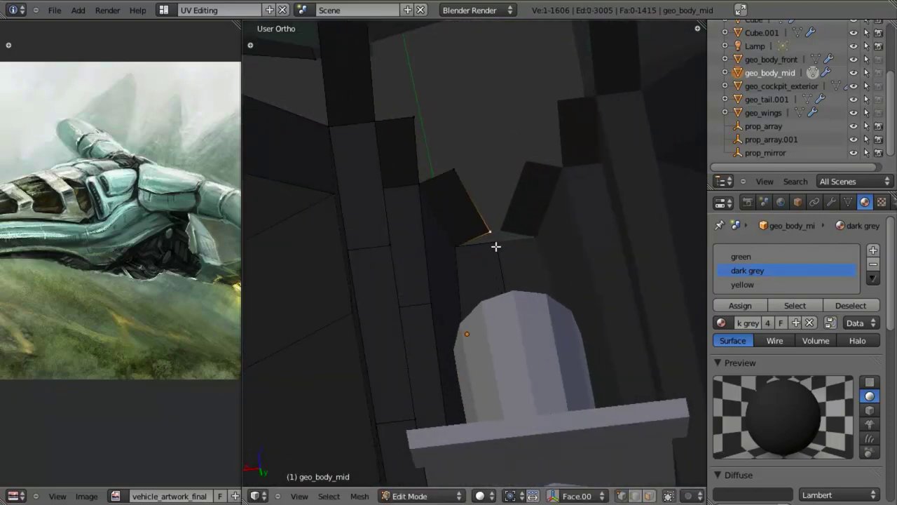
key(g)
click(496, 246)
Step: Move the extruded face's outer vertex about 0.083 along the global X axis to the centre line
right_click(453, 174)
key(g)
key(x)
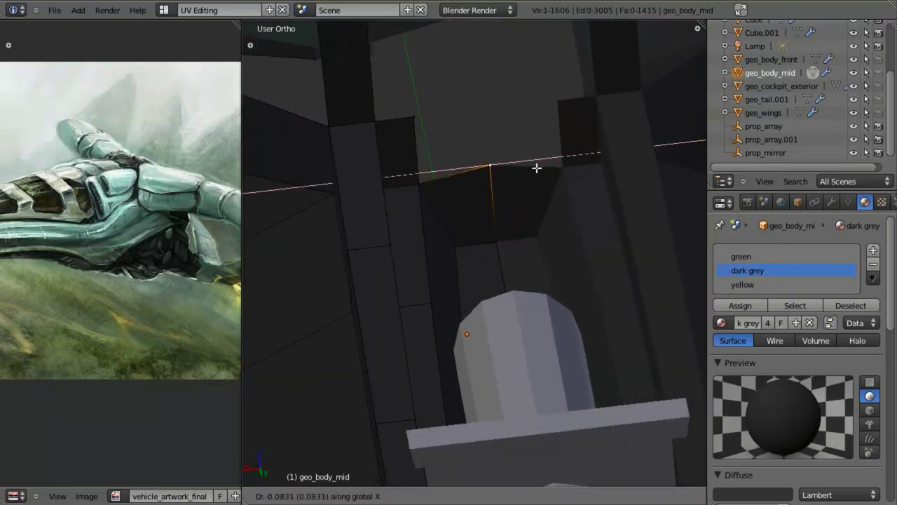
click(536, 168)
Step: Extrude the recess's upper centre vertex upward, level with the neighbouring face's top corner
middle_drag(444, 226, 429, 199)
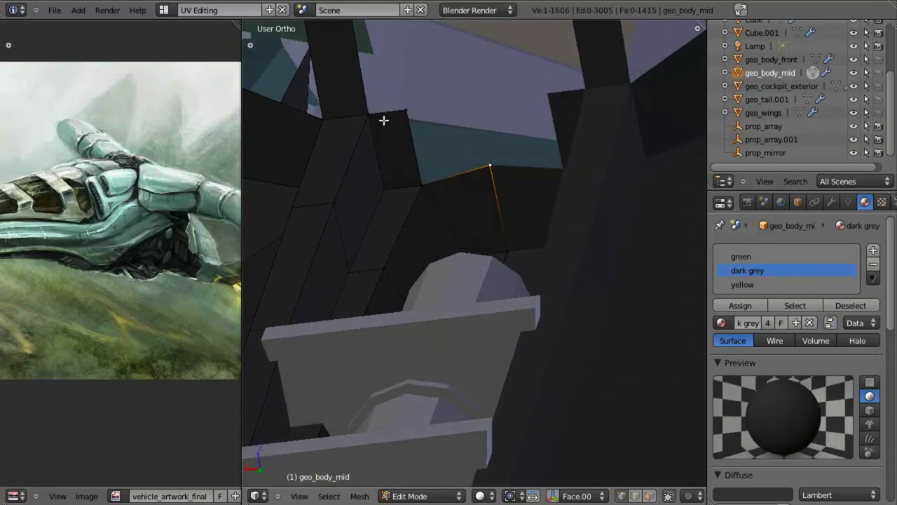
key(e)
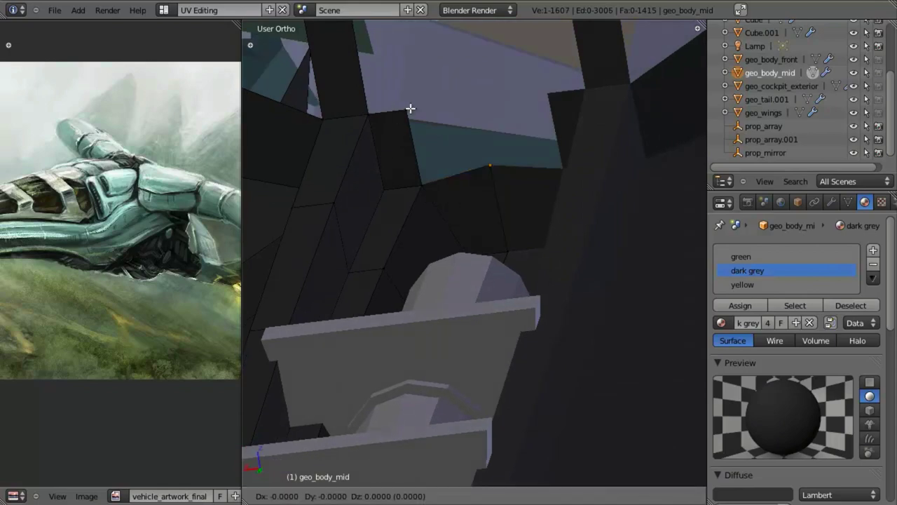
click(408, 109)
Step: Fill the square gap beside the extruded centre vertex with a four-sided face and assign it the dark grey material
middle_drag(407, 109, 408, 132)
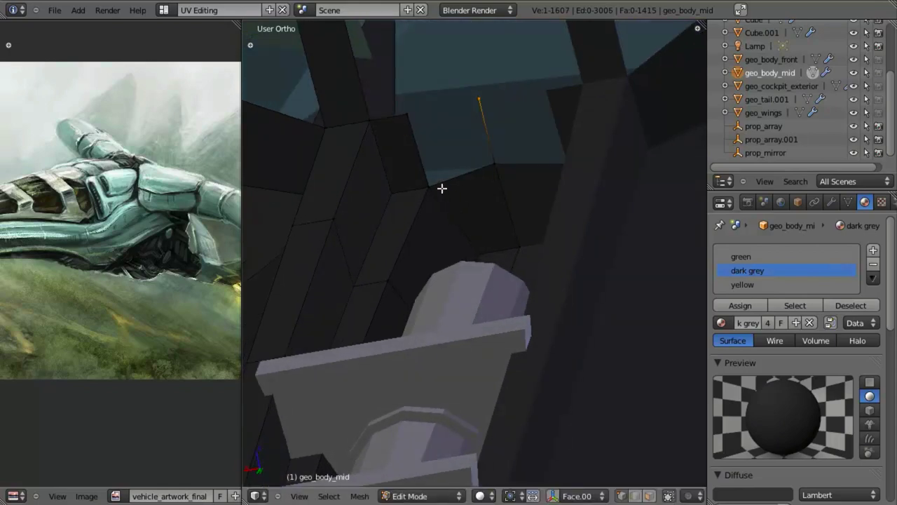
middle_drag(455, 207, 468, 239)
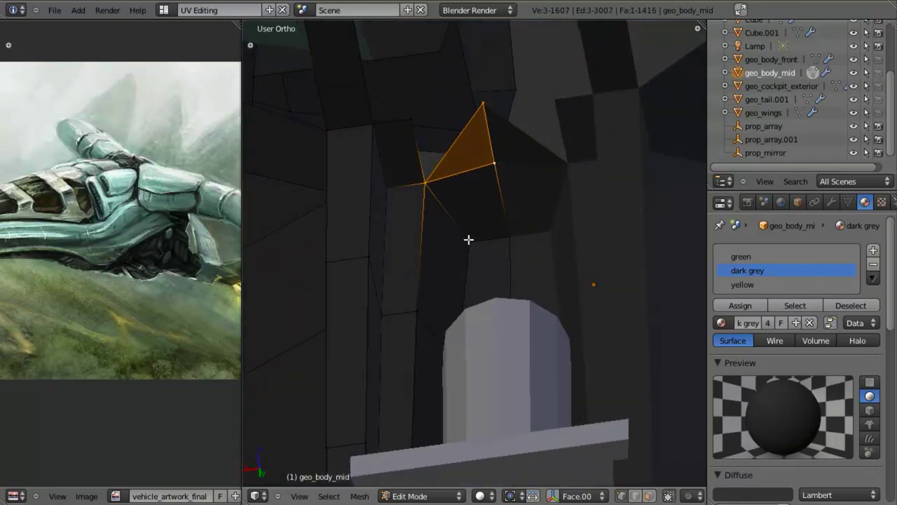
key(f)
middle_drag(458, 176, 514, 235)
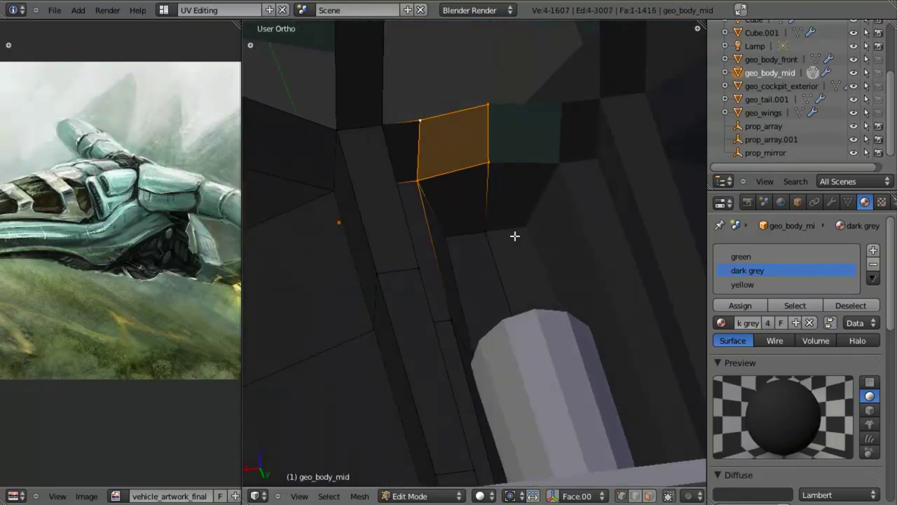
click(744, 302)
Step: Check the model in object mode and add a lengthwise loop cut through the central underside panel in edit mode
scroll(491, 280, down, 10)
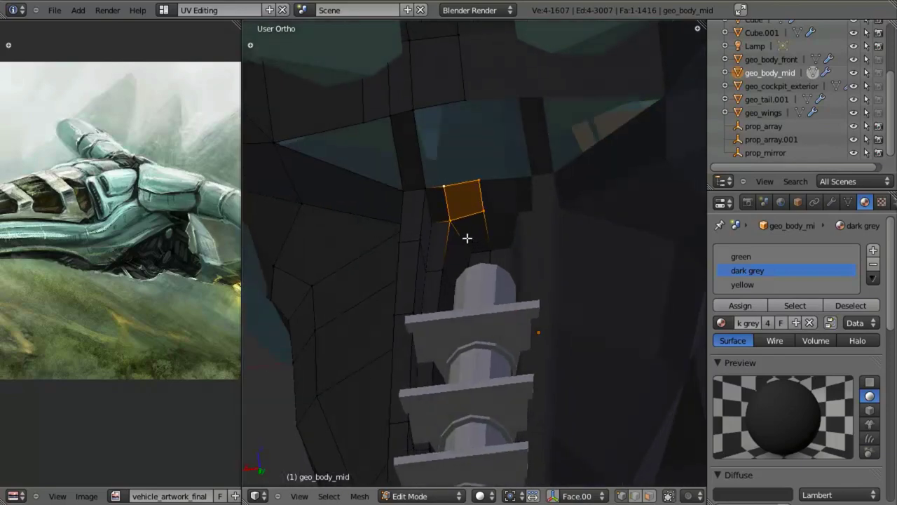
key(Tab)
scroll(462, 273, up, 10)
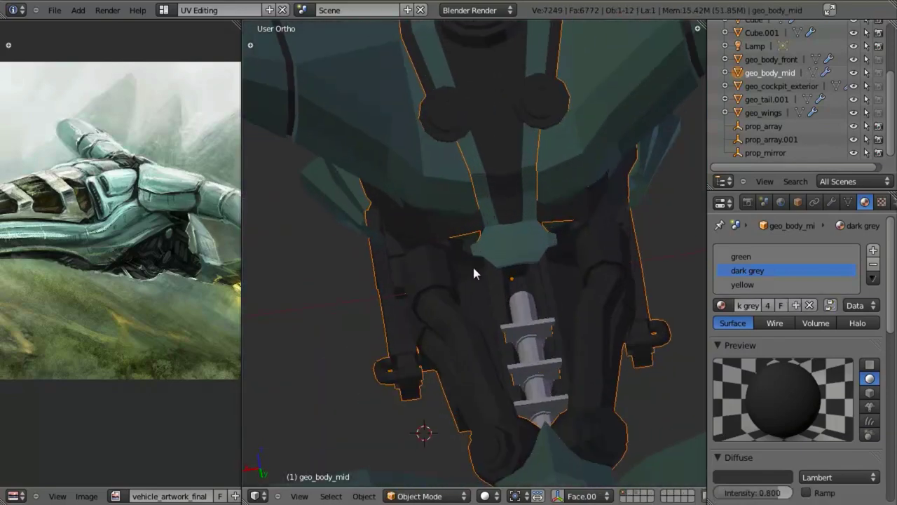
key(Tab)
middle_drag(511, 264, 428, 241)
middle_drag(451, 196, 434, 208)
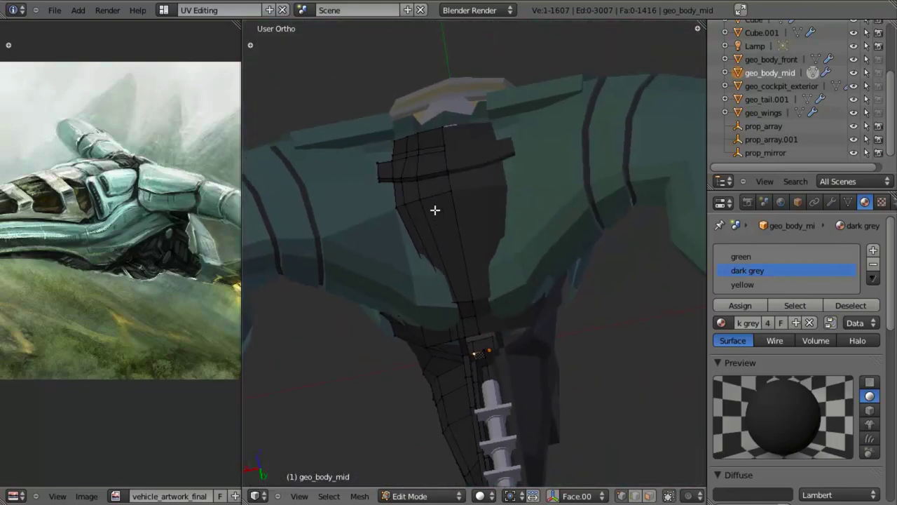
key(ctrl+r)
click(434, 198)
click(434, 199)
Step: Fill the central opening between the underside panel's rear edge and the recess rim with two four-sided faces
scroll(490, 301, up, 5)
middle_drag(530, 374, 475, 289)
scroll(475, 289, up, 3)
right_click(427, 322)
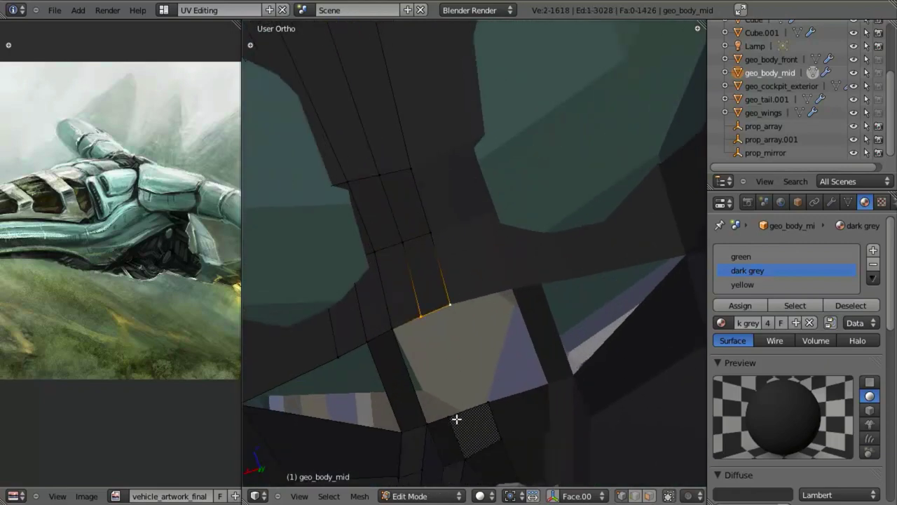
shift+middle_drag(436, 357, 474, 279)
key(a)
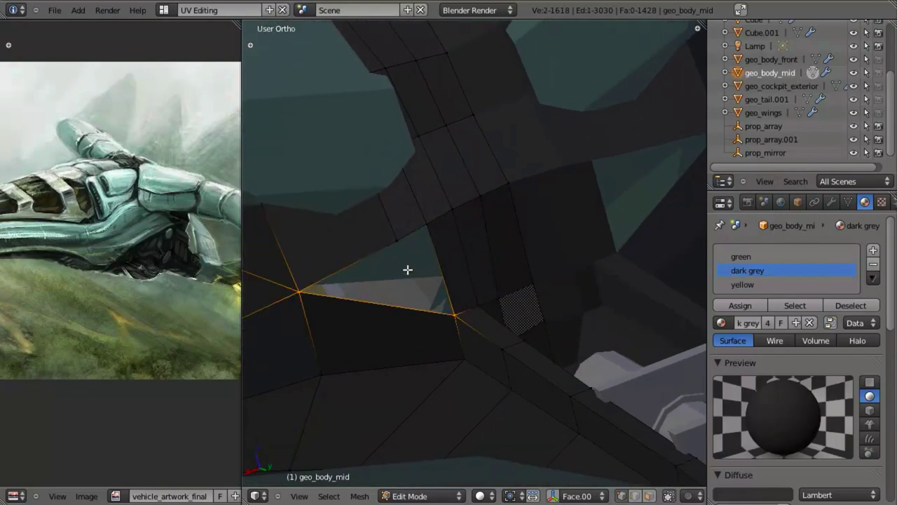
Step: Fill the triangular gap beside the bridging strip with a face and adjust the neighbouring vertex along the Z axis
key(f)
mouse_move(448, 276)
middle_down()
mouse_move(445, 330)
mouse_move(427, 242)
mouse_move(384, 248)
mouse_move(486, 255)
mouse_move(495, 274)
mouse_move(484, 288)
mouse_move(439, 254)
mouse_move(444, 316)
mouse_move(385, 206)
mouse_move(462, 242)
mouse_move(458, 310)
mouse_move(505, 281)
middle_up()
right_click(444, 250)
key(z)
key(z)
key(g)
key(z)
click(414, 229)
Step: Fill the remaining triangular gap between the underside panel and the bridging strip with a face, and try a loop cut across the neighbouring faces
key(ctrl+Tab)
scroll(463, 263, down, 4)
key(z)
scroll(385, 206, up, 4)
key(z)
key(a)
click(462, 246)
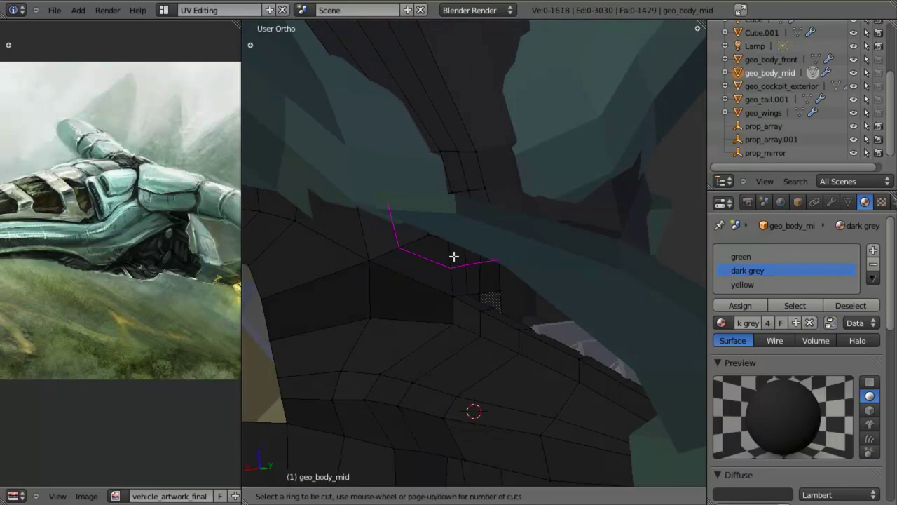
middle_drag(377, 295, 469, 246)
key(Escape)
Step: Compare the filled underside area with the side reference in wireframe and shaded display, and inspect it in object mode
scroll(429, 300, down, 6)
key(KP_3)
key(z)
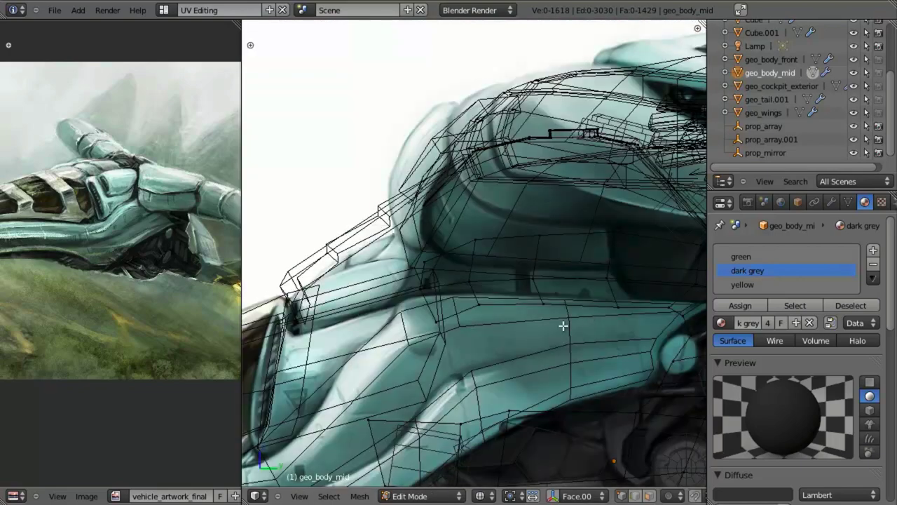
shift+middle_drag(563, 324, 454, 300)
scroll(454, 299, up, 1)
key(z)
scroll(449, 280, up, 2)
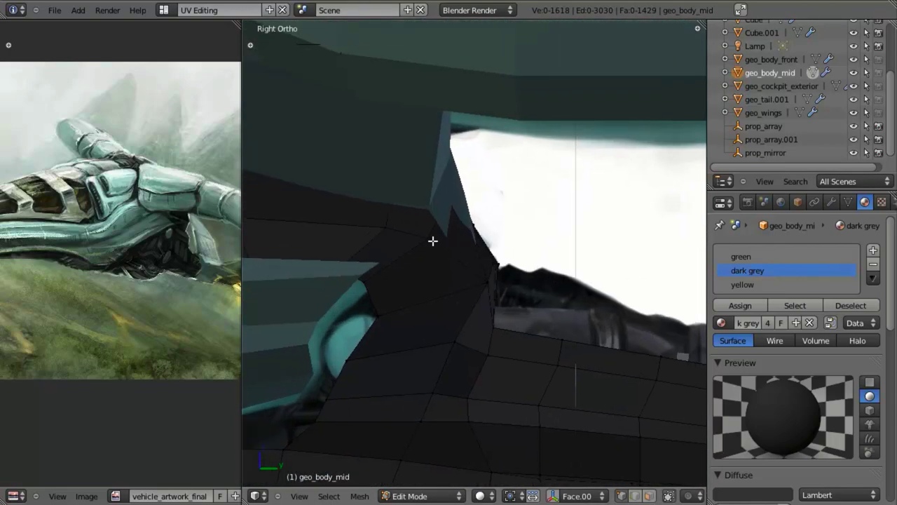
key(z)
key(a)
key(z)
middle_drag(515, 257, 415, 284)
key(Tab)
scroll(448, 294, down, 5)
middle_drag(474, 304, 529, 274)
key(a)
key(Tab)
scroll(502, 293, up, 5)
Step: Move the central vertex of the filled panel about -0.058 along the global Y axis and check its position
right_click(493, 276)
click(525, 250)
key(g)
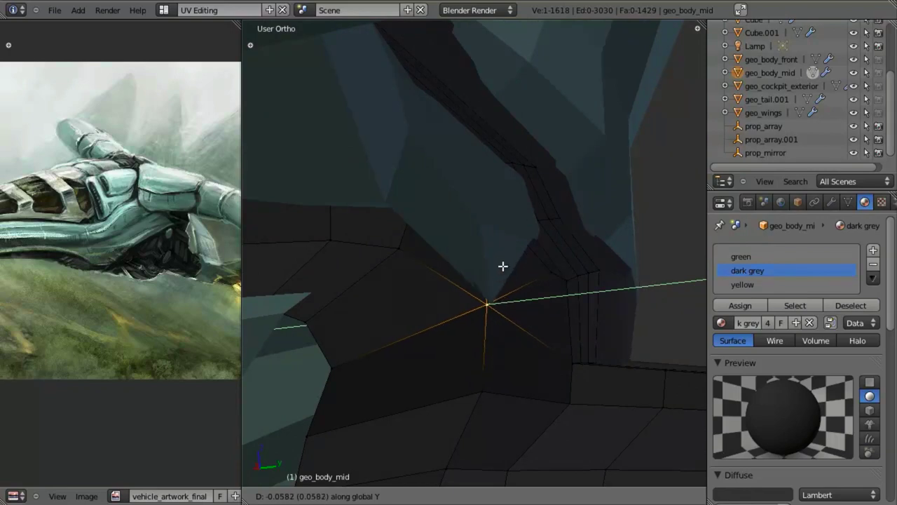
click(502, 266)
mouse_move(503, 267)
middle_down()
mouse_move(521, 266)
mouse_move(489, 270)
middle_up()
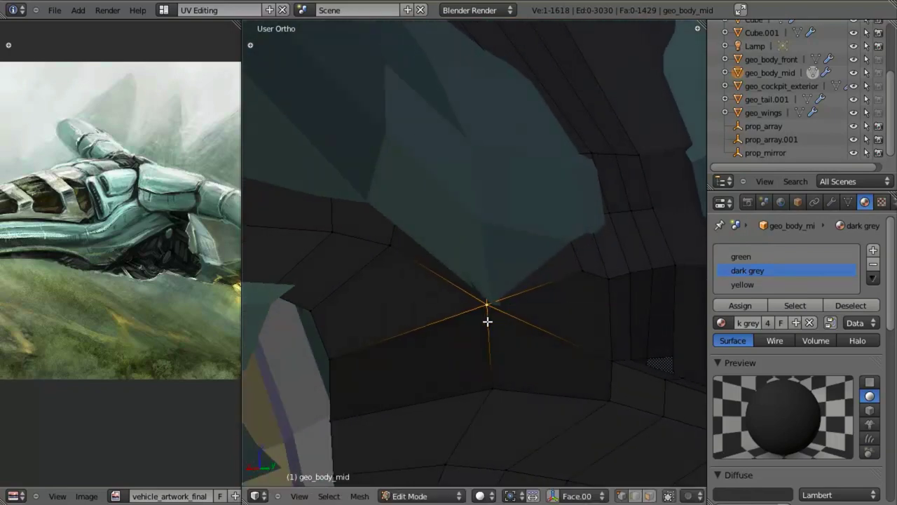
middle_drag(487, 321, 581, 276)
click(524, 264)
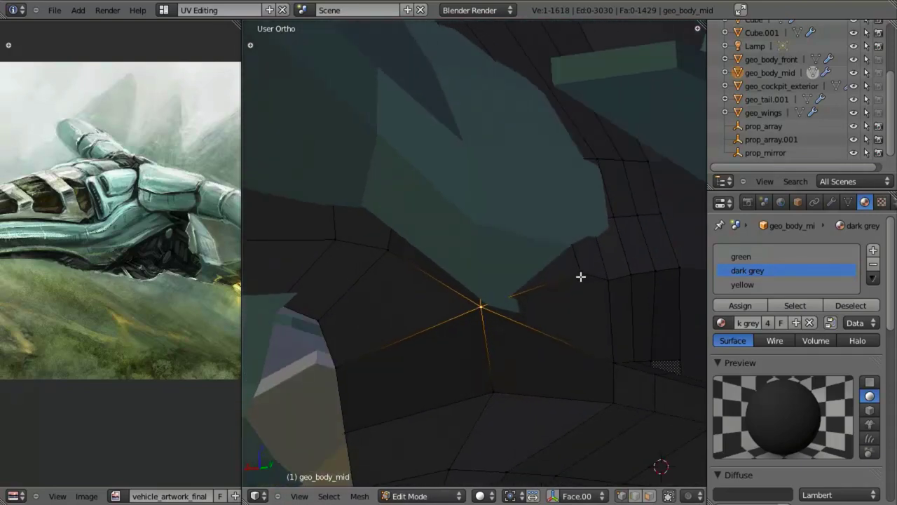
Step: Inspect the join between the underside panel, the strut and the recess in object mode, in solid and wireframe display
key(Tab)
scroll(581, 276, down, 6)
middle_drag(478, 310, 496, 279)
scroll(528, 283, up, 4)
key(Tab)
key(Tab)
key(z)
shift+middle_drag(339, 279, 73, 318)
key(z)
mouse_move(501, 137)
shift+middle_down()
mouse_move(507, 217)
mouse_move(499, 242)
mouse_move(483, 252)
mouse_move(544, 249)
mouse_move(521, 256)
shift+middle_up()
key(Tab)
scroll(544, 249, up, 3)
key(Tab)
Step: Reveal all hidden geometry of the middle body mesh in edit mode and clear the selection
right_click(537, 199)
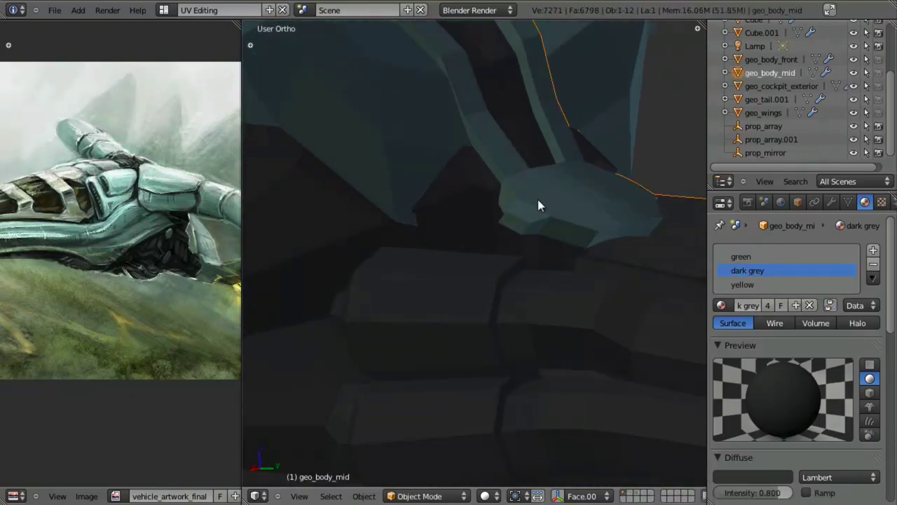
key(z)
key(Tab)
scroll(537, 238, up, 1)
key(alt+h)
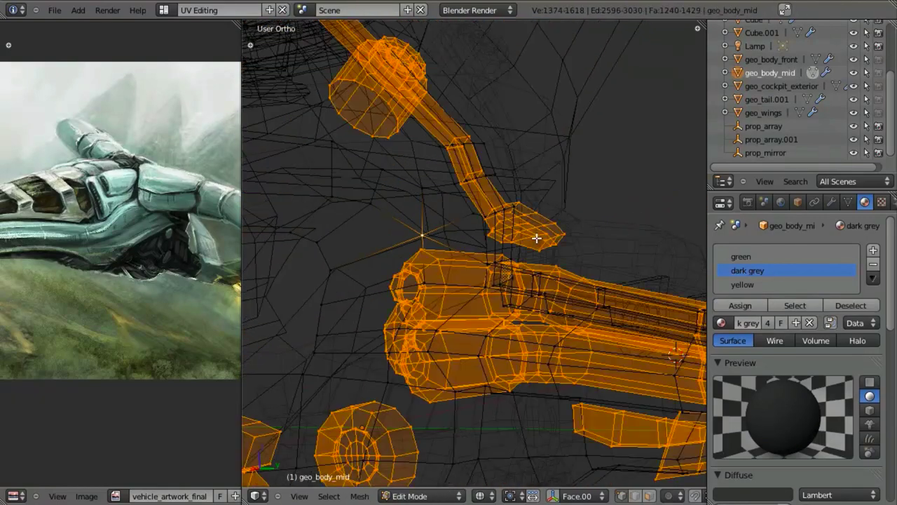
key(z)
scroll(536, 242, up, 3)
key(a)
Step: Select the lower rim of the teal end piece below the strut and extrude it downward along the global Z axis
key(KP_3)
scroll(538, 243, down, 8)
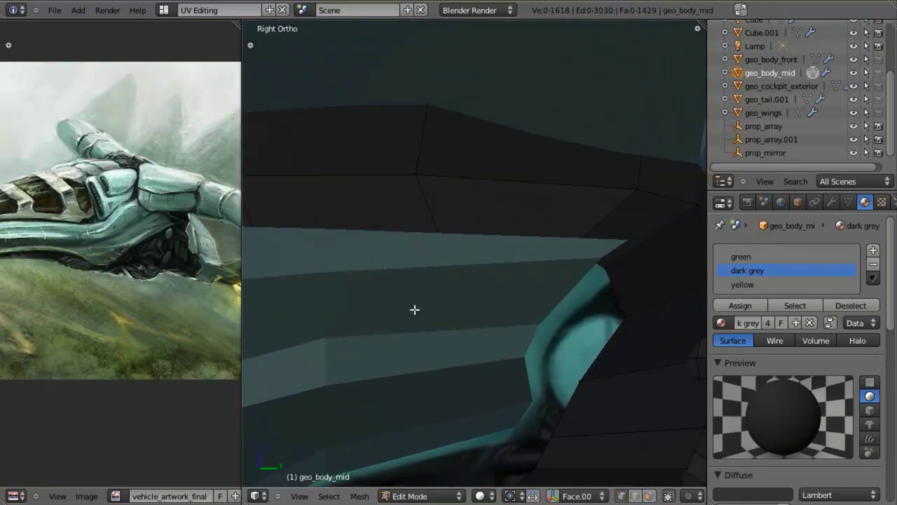
scroll(416, 229, up, 3)
key(alt+z)
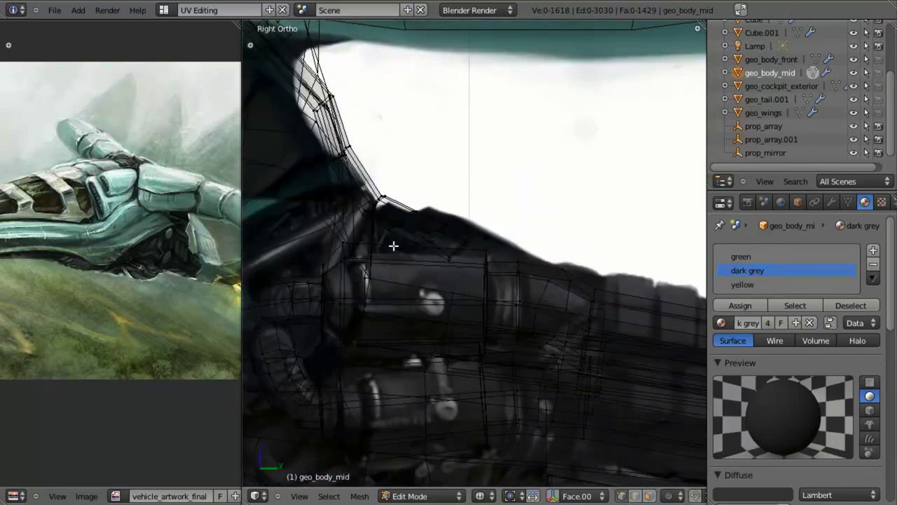
key(z)
mouse_move(407, 236)
middle_down()
mouse_move(370, 250)
mouse_move(422, 276)
mouse_move(452, 278)
mouse_move(432, 259)
middle_up()
key(z)
key(z)
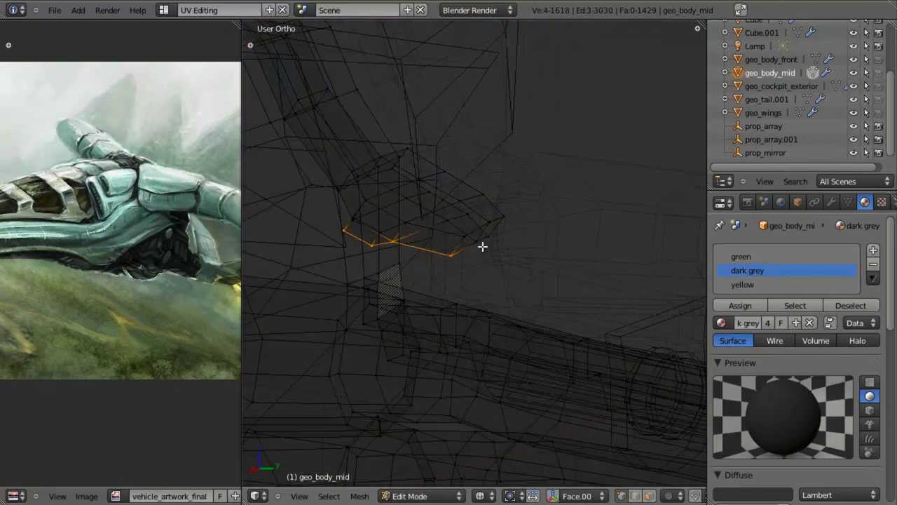
middle_drag(483, 246, 461, 258)
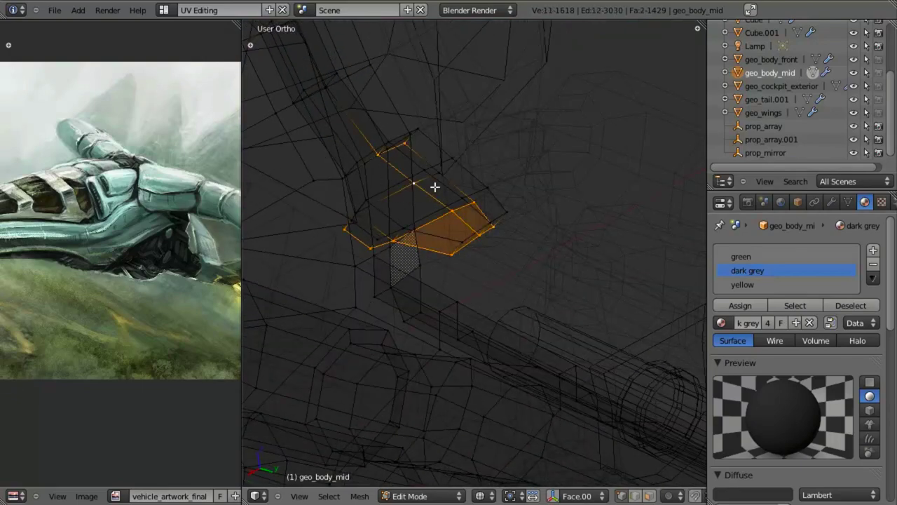
mouse_move(411, 216)
middle_down()
mouse_move(402, 224)
mouse_move(445, 237)
middle_up()
key(KP_3)
key(z)
scroll(615, 245, down, 3)
shift+middle_drag(614, 246, 401, 264)
key(z)
scroll(574, 242, up, 2)
key(e)
click(580, 221)
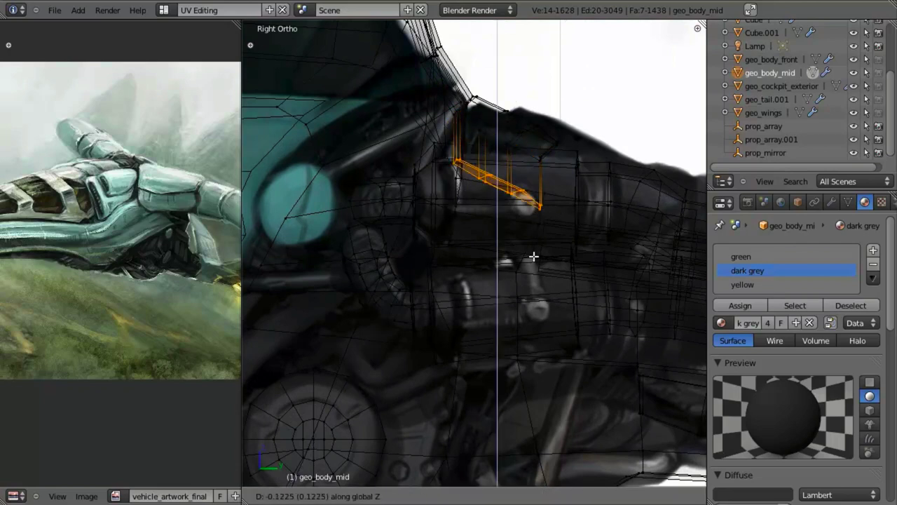
click(557, 190)
Step: Fine-tune the height of the end piece's extruded rim along the Z axis
key(g)
key(z)
mouse_move(551, 197)
middle_down()
mouse_move(521, 202)
mouse_move(515, 234)
mouse_move(532, 229)
mouse_move(505, 225)
mouse_move(481, 246)
mouse_move(489, 234)
mouse_move(467, 277)
mouse_move(458, 262)
mouse_move(463, 284)
mouse_move(492, 300)
middle_up()
key(g)
key(z)
key(z)
key(z)
Step: Switch editing to the ribbed shaft object between the hoses, view it against the side reference and enable the 3D manipulator
key(Tab)
right_click(491, 263)
key(z)
key(Tab)
key(z)
middle_drag(485, 261, 484, 290)
key(KP_3)
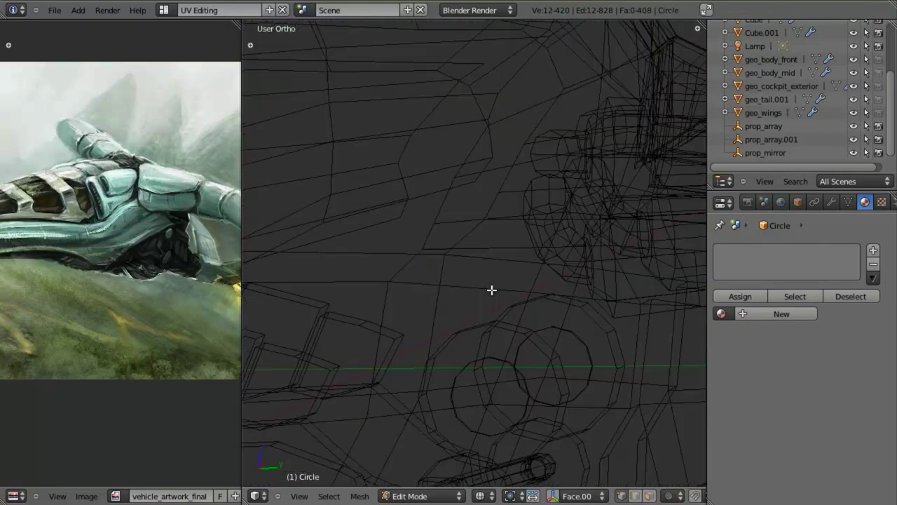
scroll(510, 284, down, 4)
shift+middle_drag(610, 253, 519, 291)
scroll(442, 320, up, 3)
key(ctrl+space)
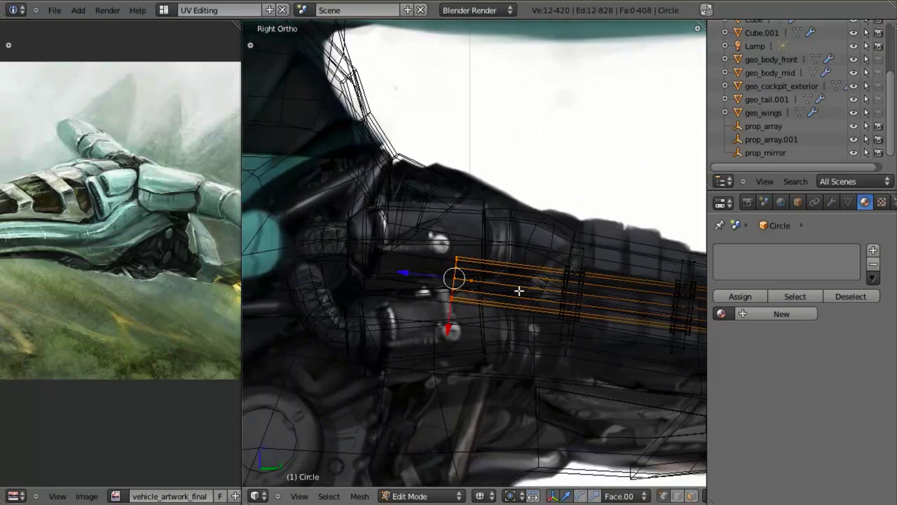
Step: Slide the front end ring of the shaft forward along its axis in the Face.000 orientation and check the result in object mode
scroll(517, 291, up, 2)
drag(396, 281, 395, 283)
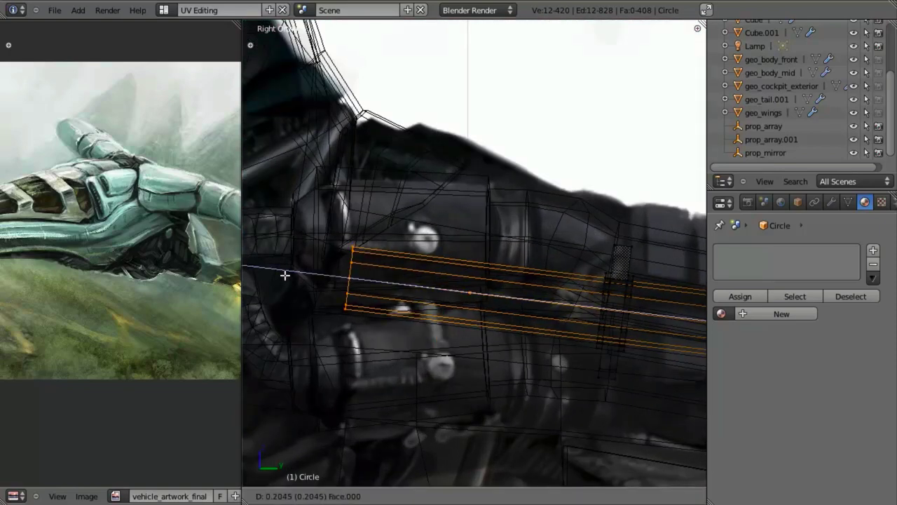
drag(284, 275, 234, 271)
scroll(466, 284, down, 2)
drag(379, 286, 349, 257)
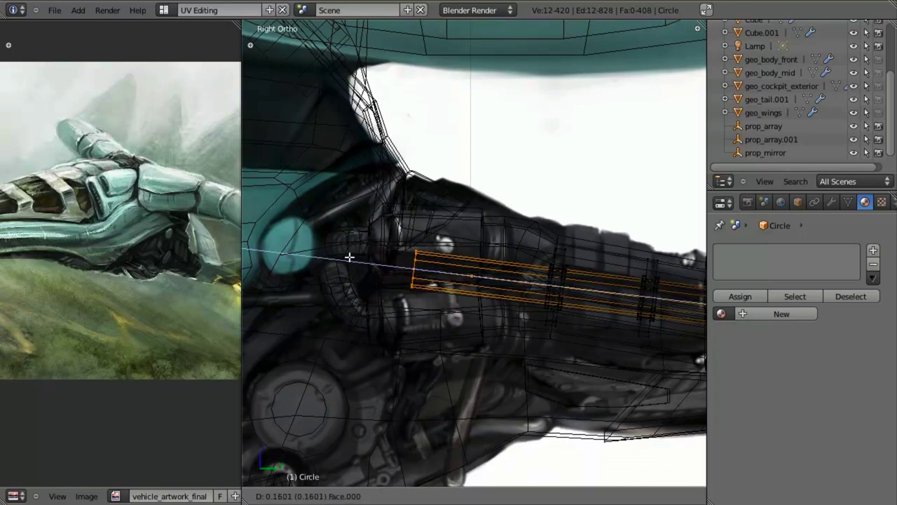
click(316, 250)
middle_drag(317, 250, 467, 320)
key(Tab)
scroll(449, 289, down, 5)
scroll(469, 322, up, 5)
Step: Duplicate the shaft's front collar and move the copy about 0.49 along the Face.000 Z axis towards the shaft's front end
key(Tab)
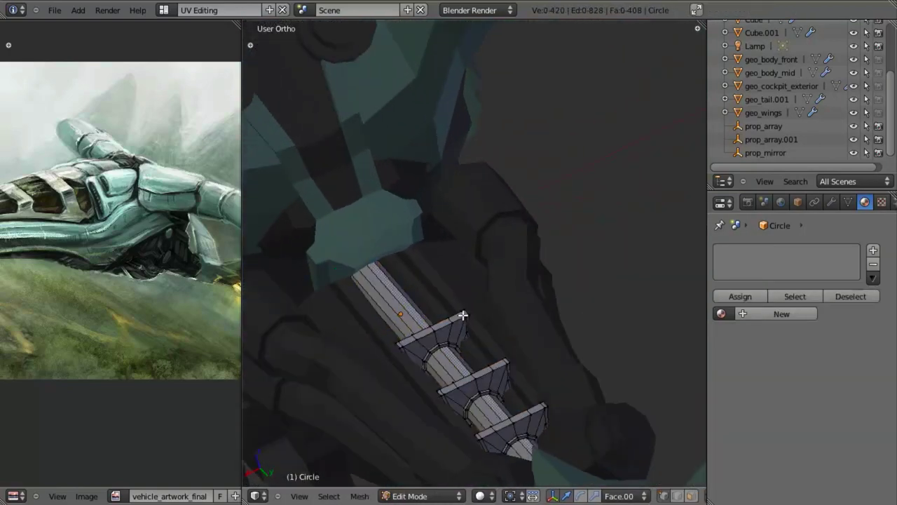
key(l)
scroll(464, 317, up, 2)
key(shift+d)
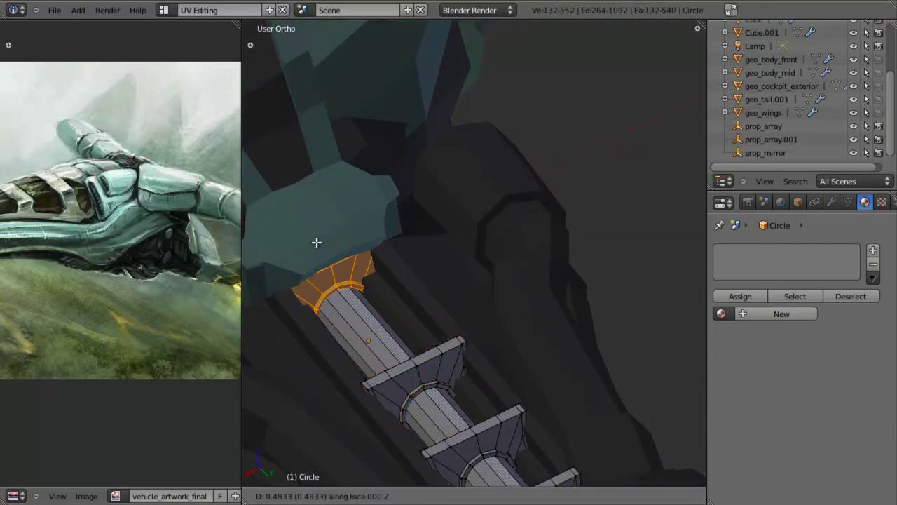
mouse_move(322, 250)
middle_down()
mouse_move(370, 250)
mouse_move(383, 214)
mouse_move(448, 256)
mouse_move(430, 301)
mouse_move(460, 290)
mouse_move(417, 302)
mouse_move(399, 295)
mouse_move(435, 401)
mouse_move(484, 332)
mouse_move(466, 301)
mouse_move(516, 320)
mouse_move(463, 274)
mouse_move(406, 264)
mouse_move(449, 262)
middle_up()
key(Tab)
key(Tab)
click(497, 324)
Step: Return to editing the middle body mesh and lower the small face beneath the teal end piece about 0.01 along the Z axis
key(Tab)
right_click(461, 271)
key(z)
key(Tab)
key(z)
mouse_move(368, 237)
middle_down()
mouse_move(356, 221)
mouse_move(551, 222)
mouse_move(409, 184)
middle_up()
key(z)
key(a)
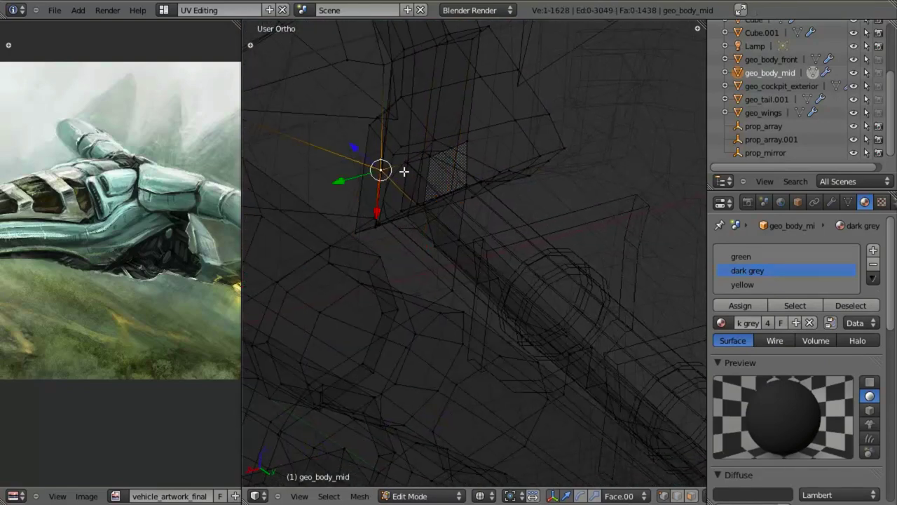
mouse_move(476, 199)
middle_down()
mouse_move(444, 188)
mouse_move(461, 206)
mouse_move(472, 175)
middle_up()
key(z)
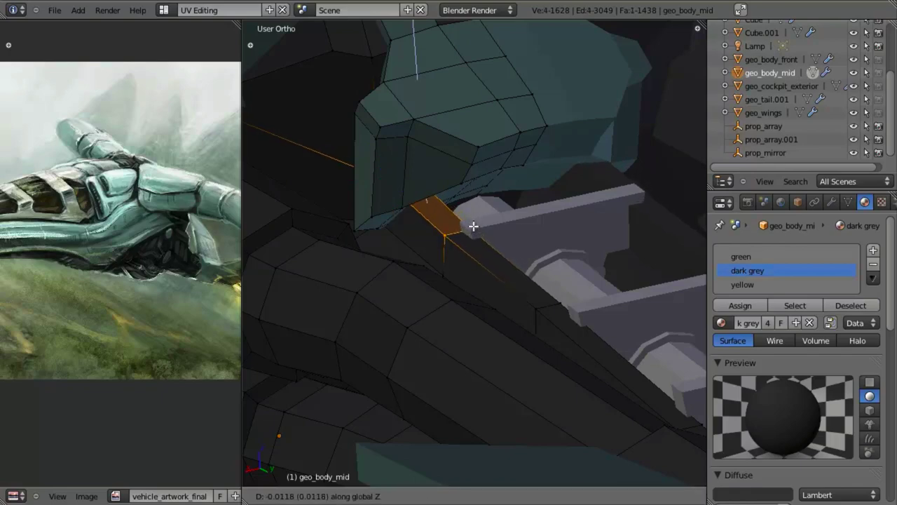
Step: Check the lowered face beneath the end piece against the side reference in wireframe and then in solid display
scroll(443, 211, down, 4)
middle_drag(443, 210, 789, 297)
key(z)
key(KP_3)
scroll(467, 261, down, 4)
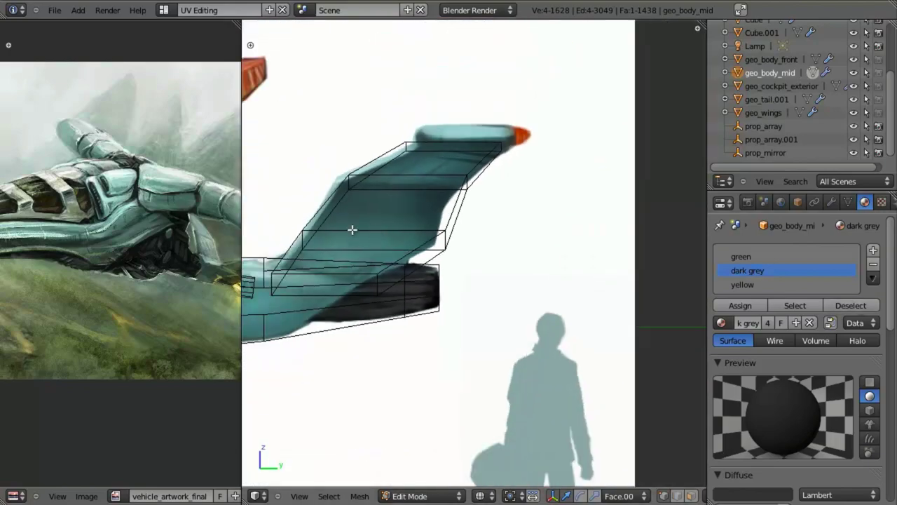
shift+middle_drag(352, 230, 658, 228)
scroll(558, 276, up, 3)
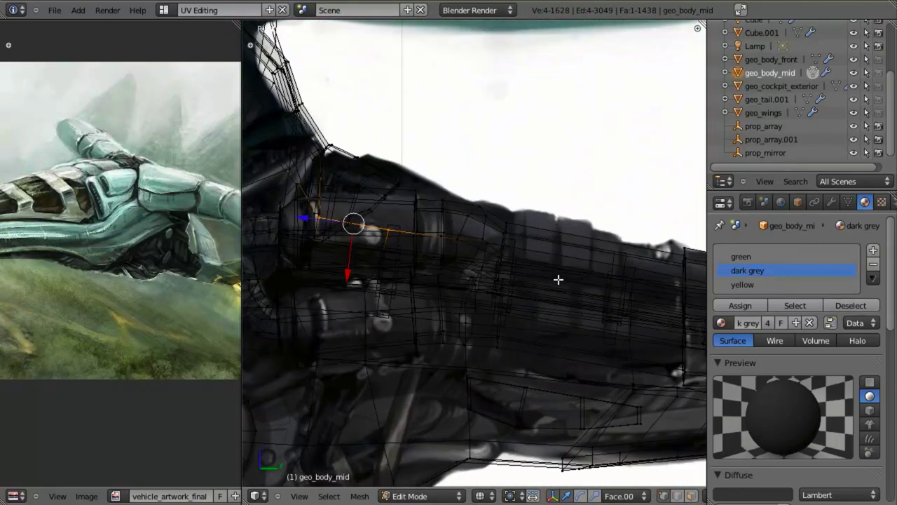
click(563, 274)
key(z)
scroll(563, 274, down, 2)
middle_drag(562, 274, 459, 267)
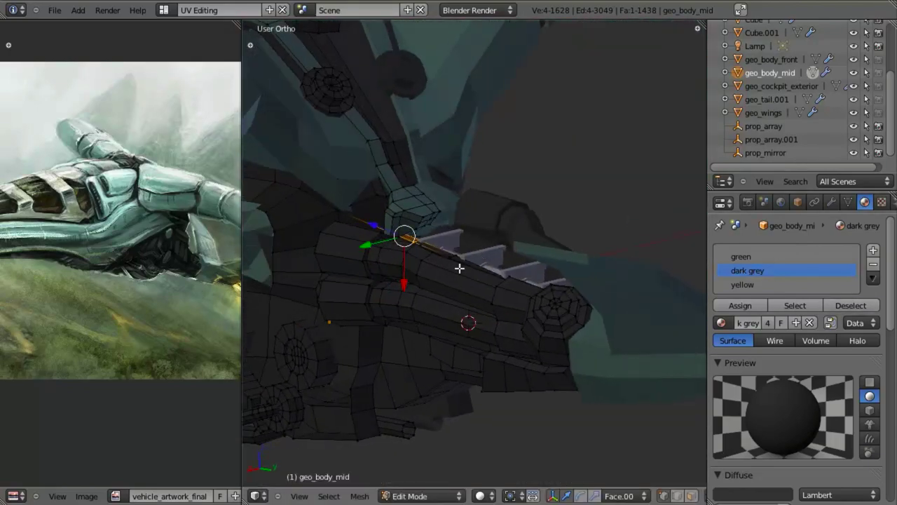
Step: Review the middle body and its surrounding parts in object mode from several angles and against the side reference
key(Tab)
scroll(524, 238, down, 4)
key(a)
mouse_move(523, 238)
middle_down()
mouse_move(432, 302)
mouse_move(496, 310)
mouse_move(517, 248)
middle_up()
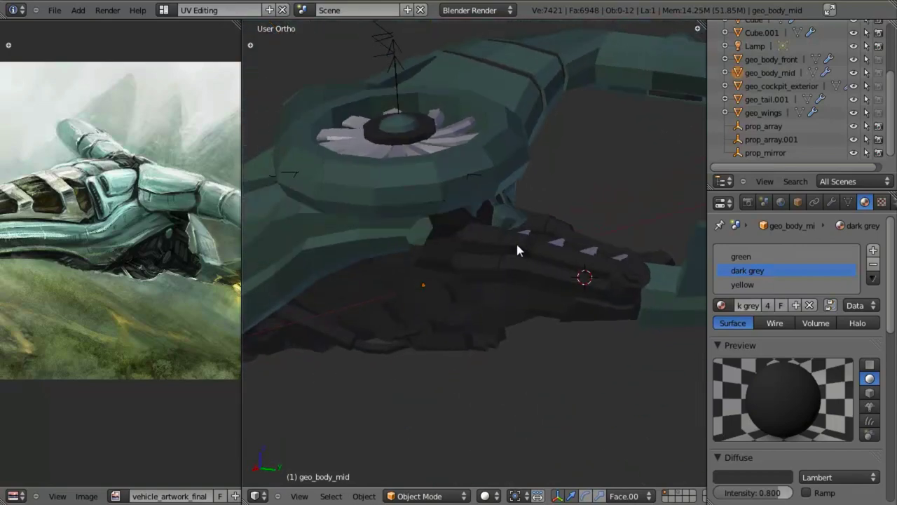
scroll(491, 238, down, 4)
middle_drag(465, 226, 476, 178)
scroll(475, 178, up, 4)
key(KP_3)
scroll(496, 224, up, 4)
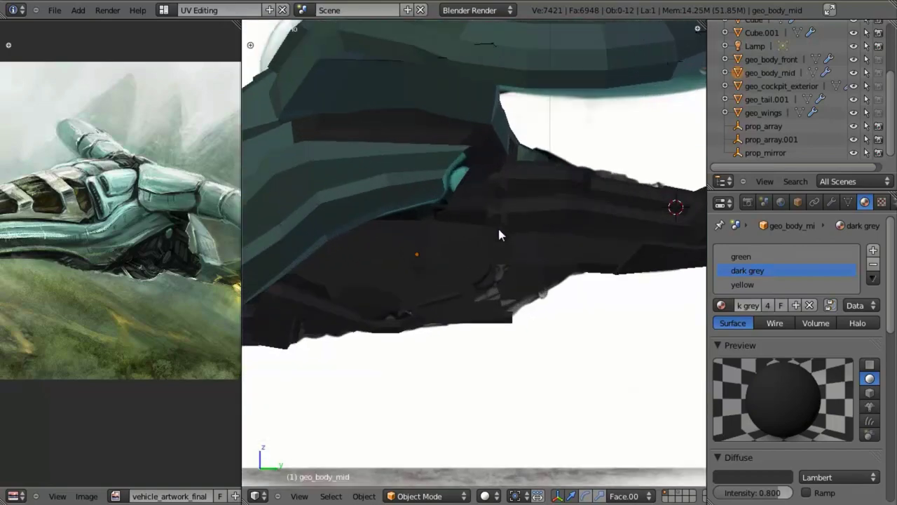
shift+middle_drag(489, 228, 383, 270)
scroll(466, 269, down, 5)
scroll(467, 273, up, 4)
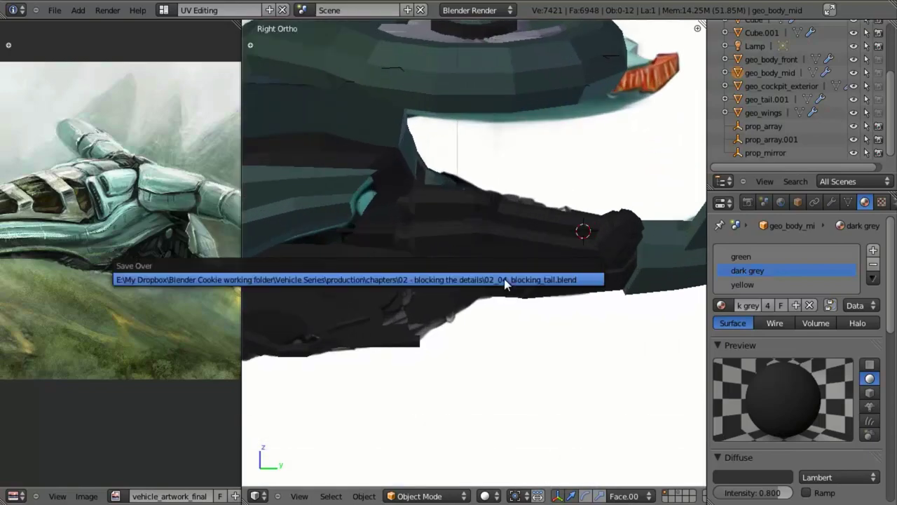
Step: Check the middle body against the side reference, enter its mesh for editing and isolate the main shell by hiding the other parts
middle_drag(541, 306, 519, 179)
key(z)
mouse_move(515, 213)
shift+middle_down()
mouse_move(547, 234)
mouse_move(477, 236)
shift+middle_up()
key(z)
scroll(546, 237, up, 3)
key(Tab)
middle_drag(426, 251, 600, 222)
key(l)
key(a)
scroll(492, 234, up, 2)
middle_drag(414, 257, 474, 268)
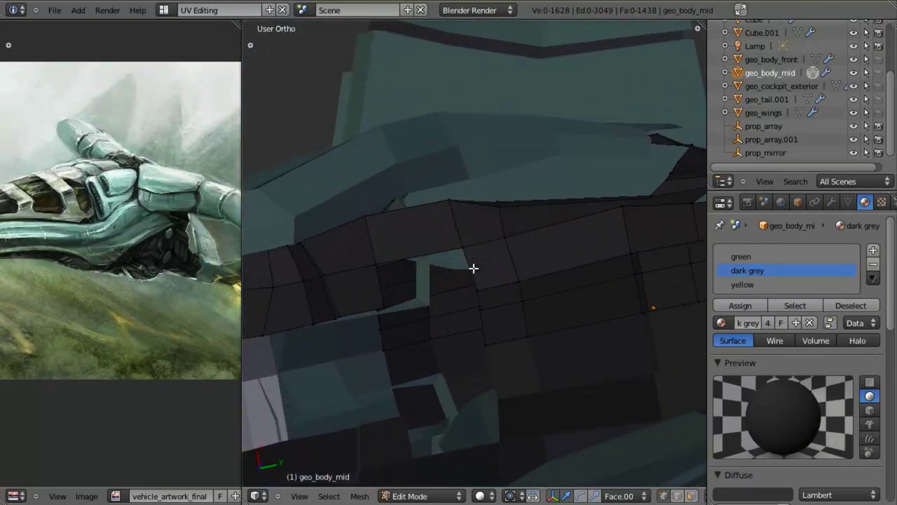
key(alt+h)
Step: Extrude a vertex from the shell's upper strip and cut a centred edge loop across the strip's four faces
mouse_move(482, 345)
middle_down()
mouse_move(516, 297)
mouse_move(453, 288)
mouse_move(487, 273)
mouse_move(483, 320)
mouse_move(511, 334)
mouse_move(456, 250)
mouse_move(480, 249)
mouse_move(405, 317)
mouse_move(528, 306)
mouse_move(517, 262)
mouse_move(412, 281)
mouse_move(544, 267)
mouse_move(443, 276)
mouse_move(416, 224)
middle_up()
key(a)
key(a)
key(z)
key(z)
key(z)
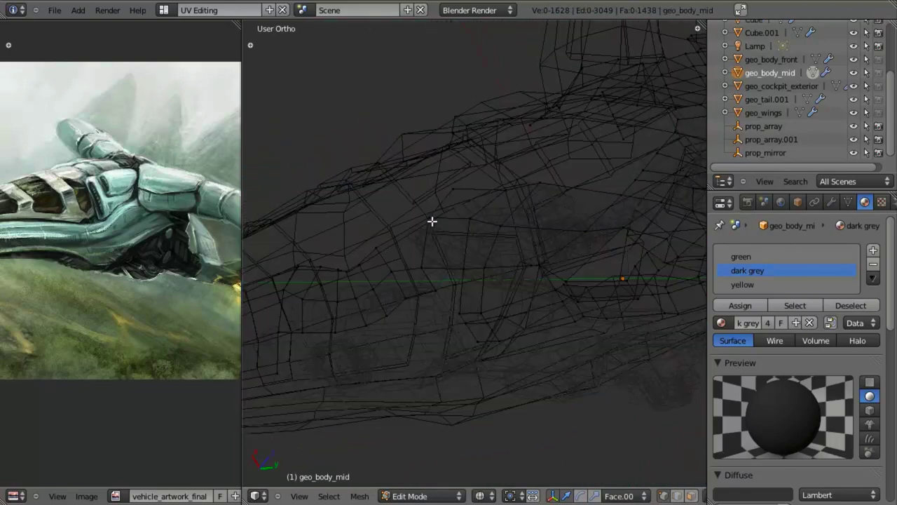
right_click(430, 218)
key(z)
mouse_move(474, 284)
middle_down()
mouse_move(503, 217)
mouse_move(430, 166)
mouse_move(458, 217)
mouse_move(431, 235)
middle_up()
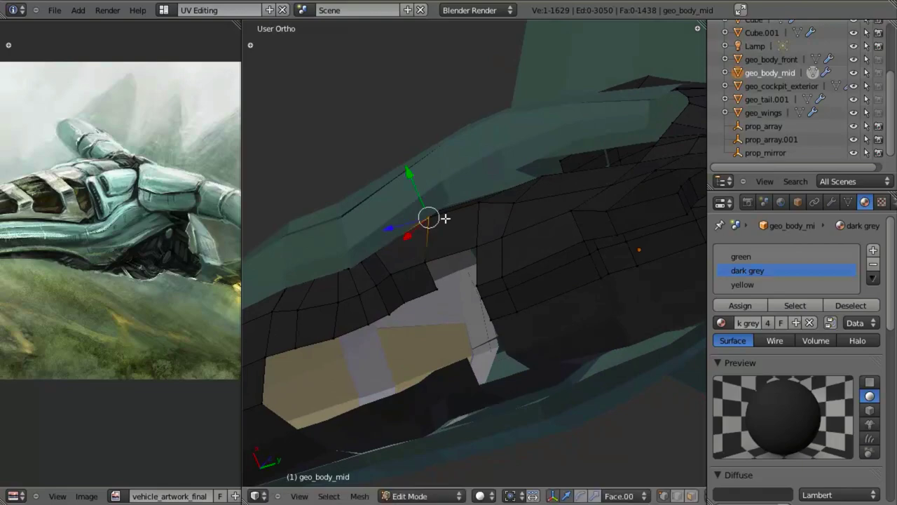
middle_drag(445, 218, 474, 228)
key(a)
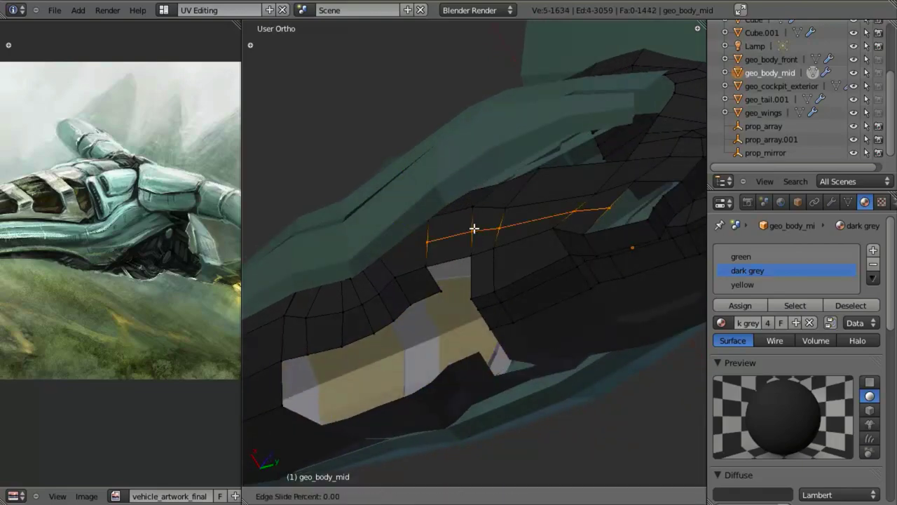
Step: Move the new edge loop on the upper strip along the global X axis
mouse_move(493, 196)
middle_down()
mouse_move(434, 254)
mouse_move(490, 196)
middle_up()
key(g)
key(x)
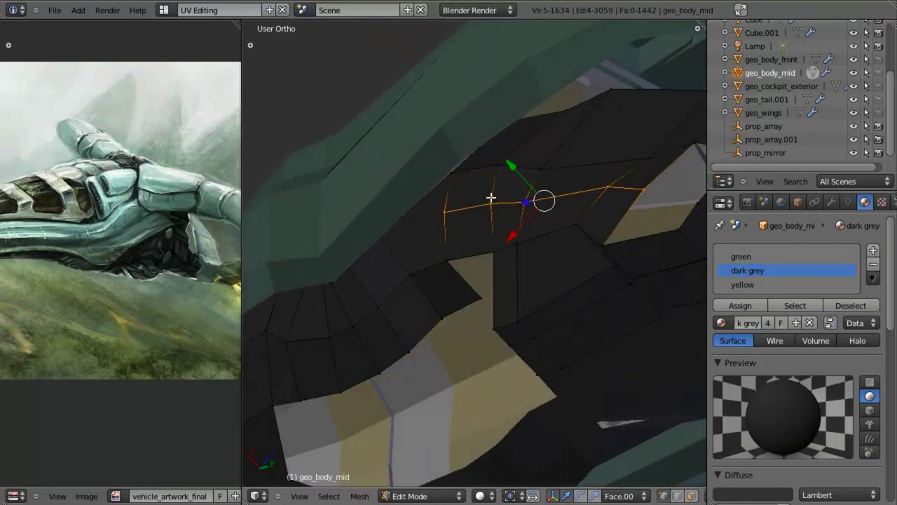
Step: Select the whole linked shell around the extruded vertex and remove its doubles
key(z)
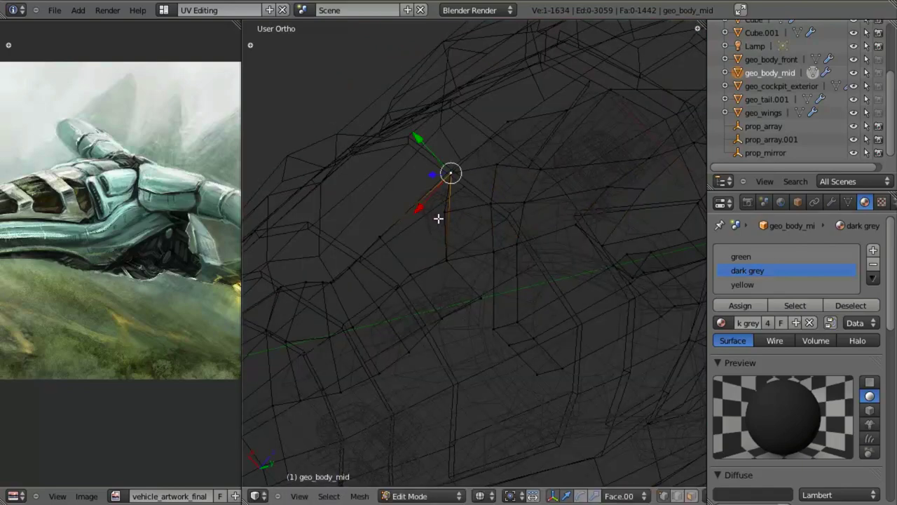
key(z)
middle_drag(441, 215, 458, 206)
key(ctrl+l)
key(w)
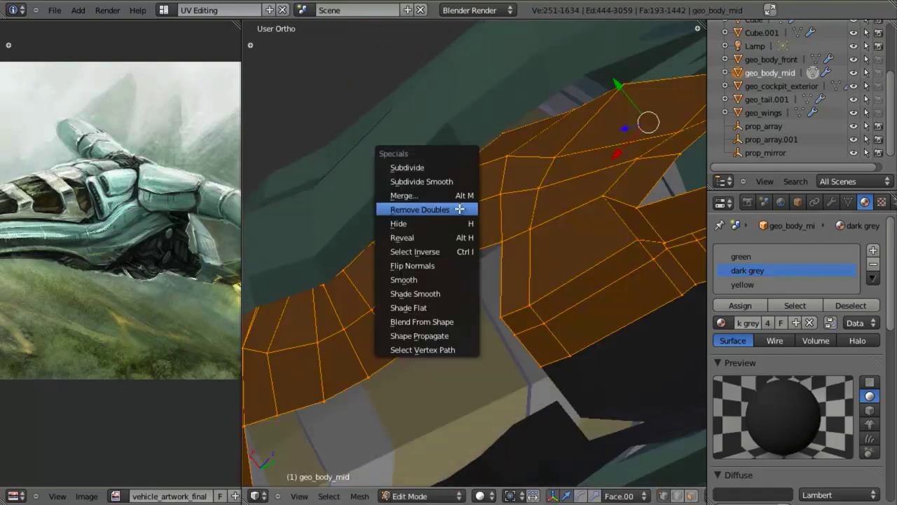
click(459, 209)
Step: Shift the two vertices beside the narrow shell gap about 0.01 in the negative global X direction
scroll(491, 210, down, 3)
shift+middle_drag(546, 216, 467, 228)
key(a)
scroll(471, 249, up, 4)
key(s)
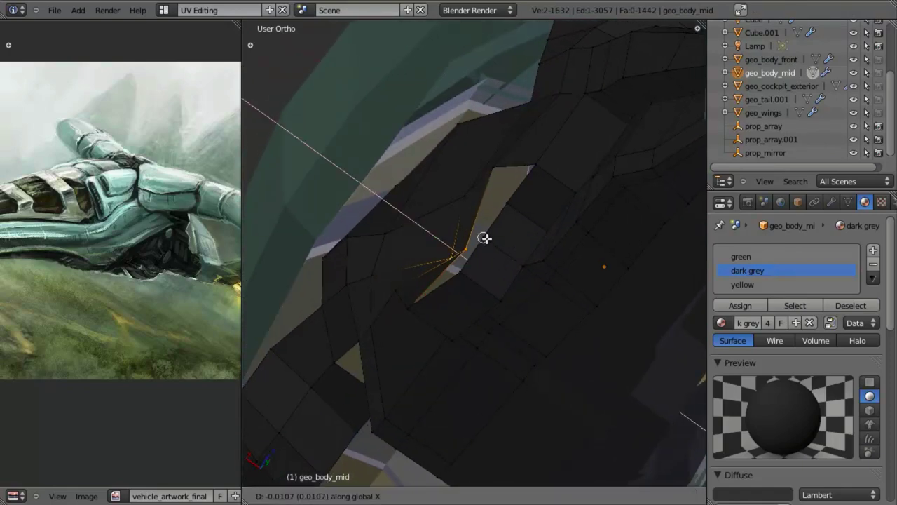
middle_drag(463, 280, 377, 293)
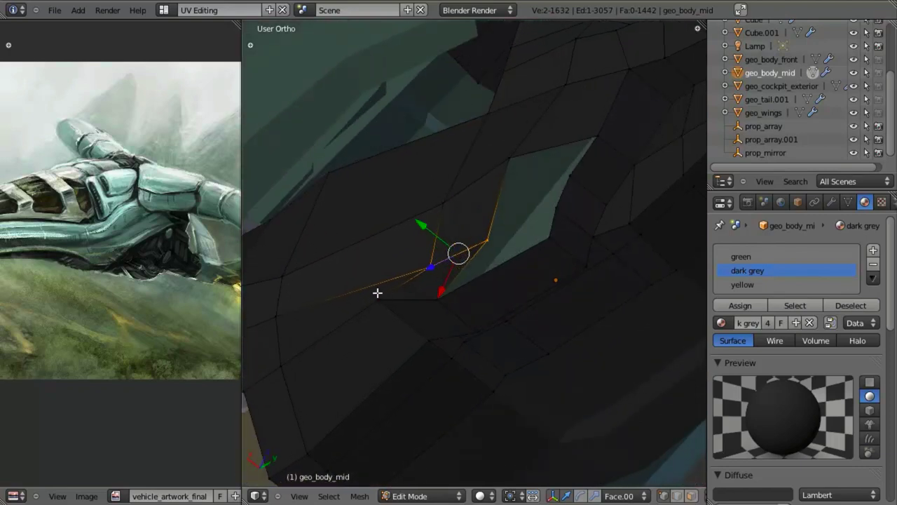
Step: Move the short edge at the gap's lower end about 0.04 along negative global X and flatten it with scale 0
right_click(379, 302)
key(g)
key(x)
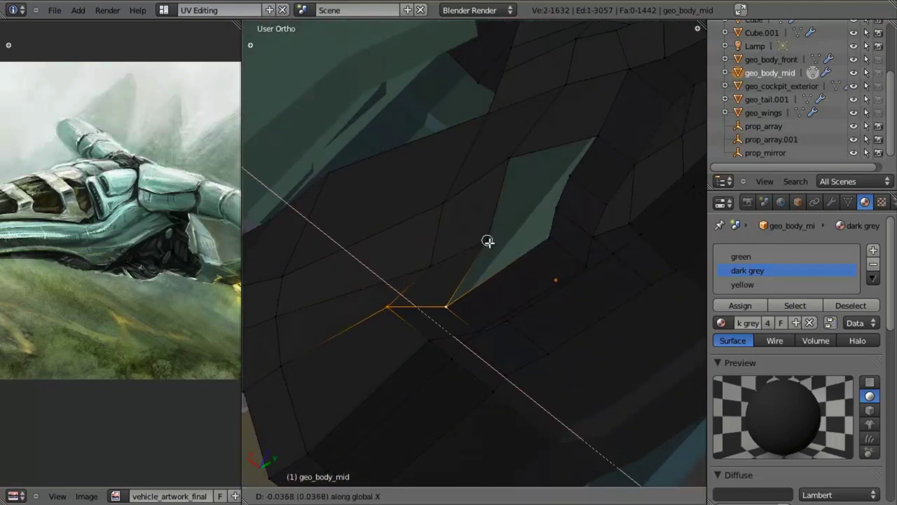
key(0)
key(Return)
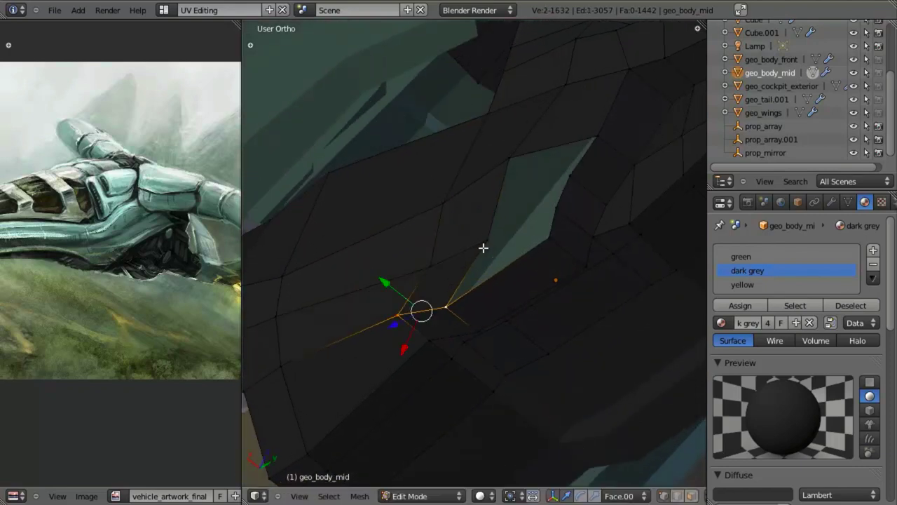
Step: Move the edge above the gap slightly along the global X axis and check the shell in object mode
middle_drag(483, 247, 425, 223)
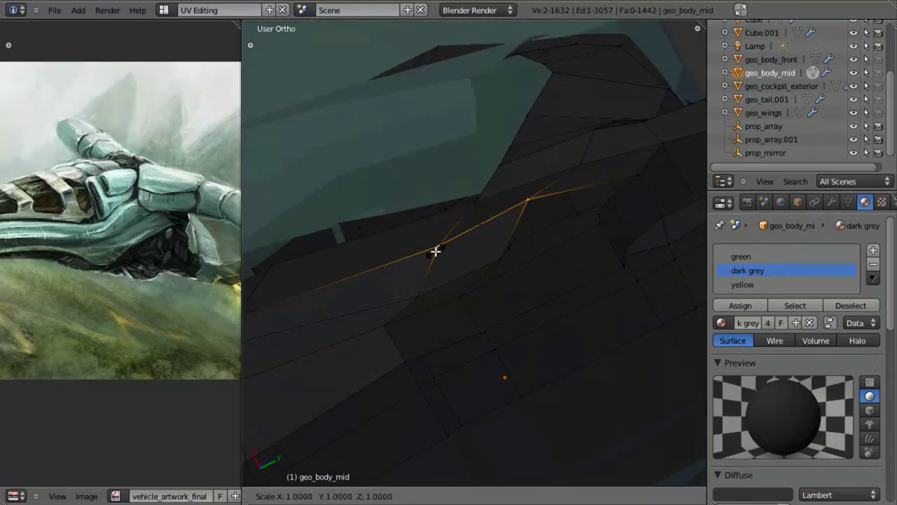
key(g)
key(x)
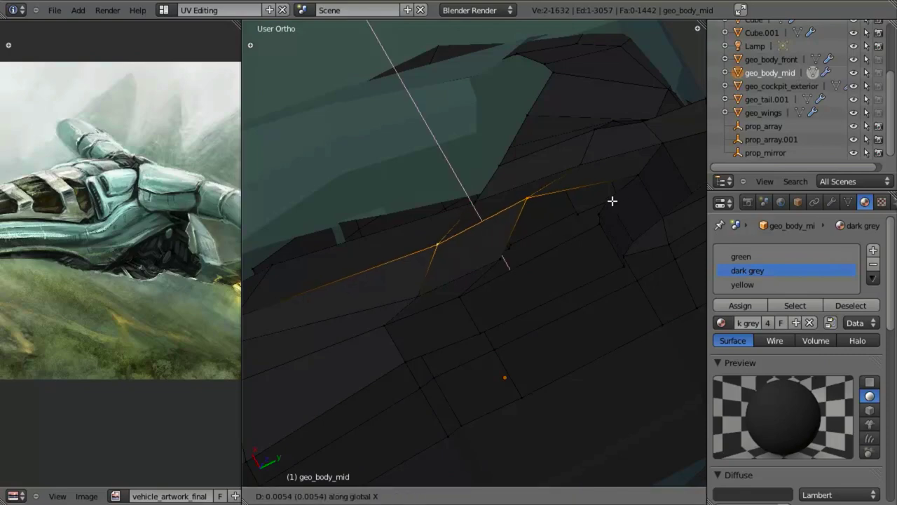
click(645, 175)
scroll(454, 248, down, 5)
middle_drag(452, 248, 476, 335)
key(Tab)
key(Tab)
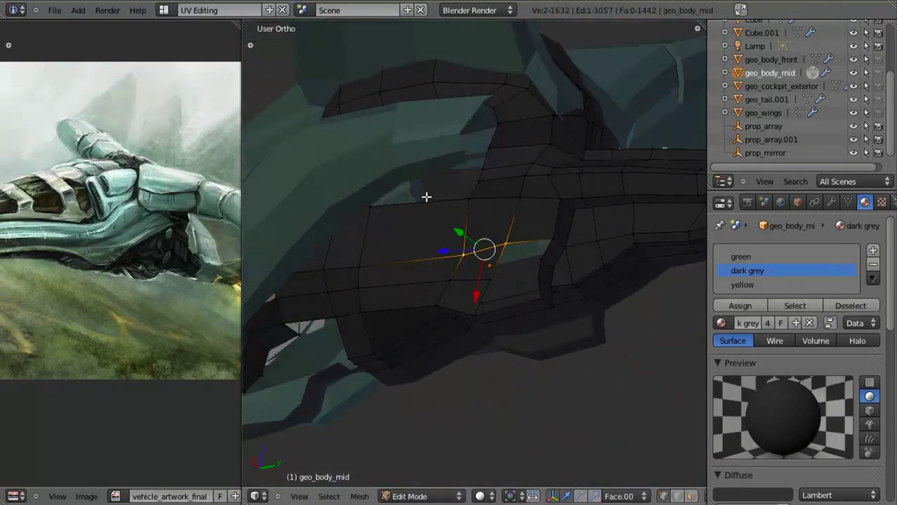
Step: Flatten the vertices of the small face near the teal panel by scaling them to 0 along the Y axis
middle_drag(427, 194, 528, 179)
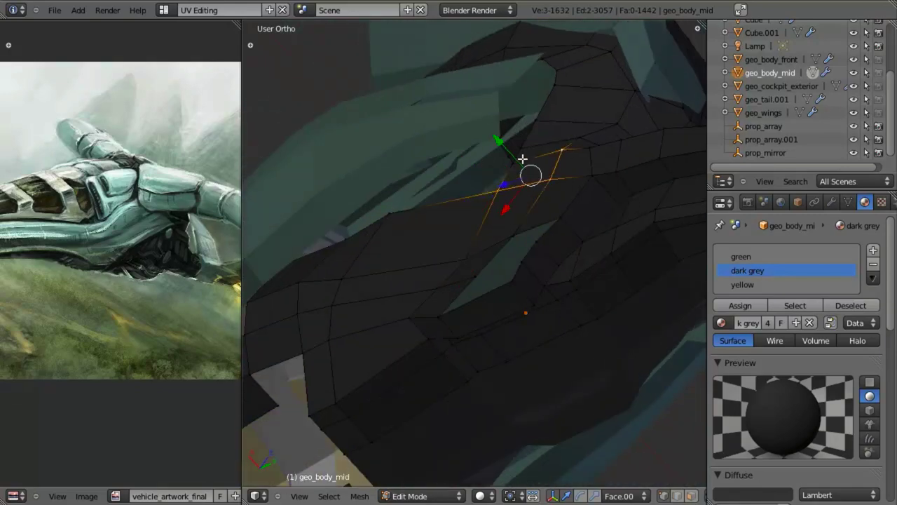
key(s)
key(y)
key(0)
key(Return)
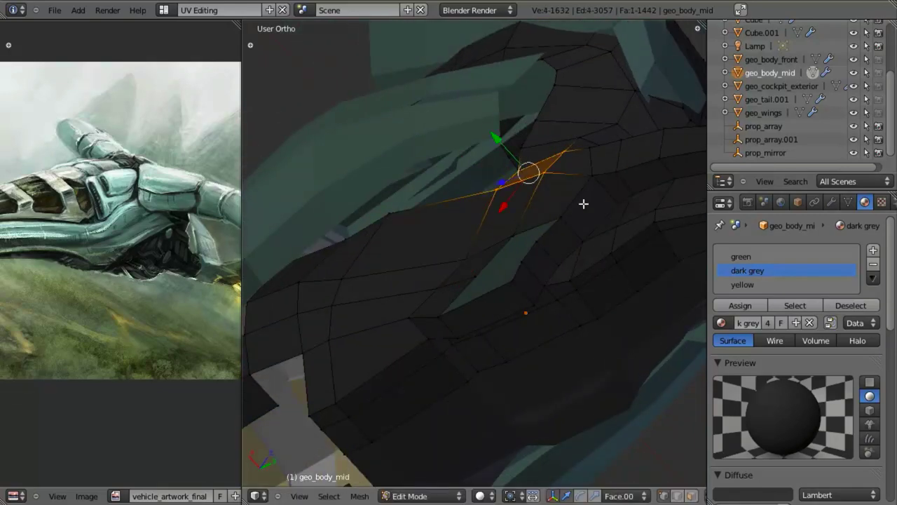
Step: Reposition the strip's end vertex beside the teal panel and shift its short end edge along the X axis
middle_drag(574, 217, 442, 316)
right_click(445, 236)
key(g)
click(460, 211)
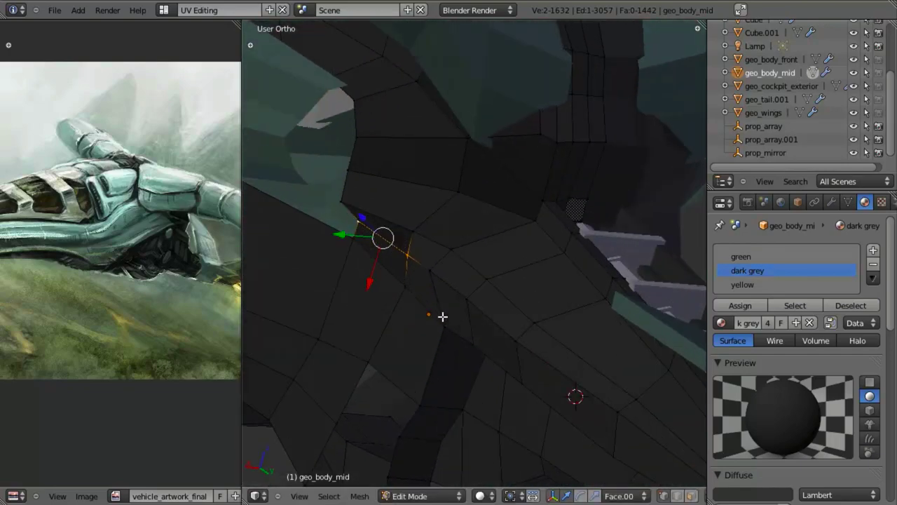
key(g)
key(x)
click(444, 309)
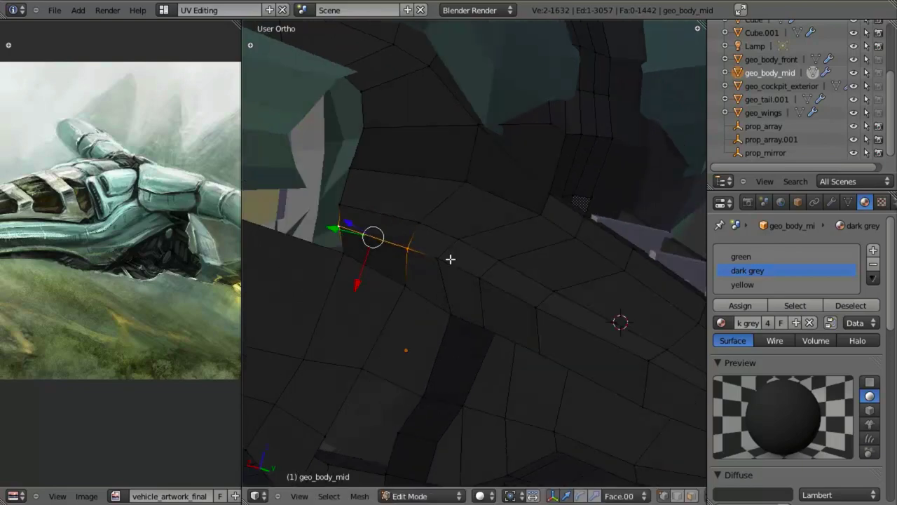
Step: Rotate the strip's short end edge about the Z axis to line it up with the neighbouring edges
middle_drag(451, 258, 448, 293)
key(r)
key(z)
click(464, 141)
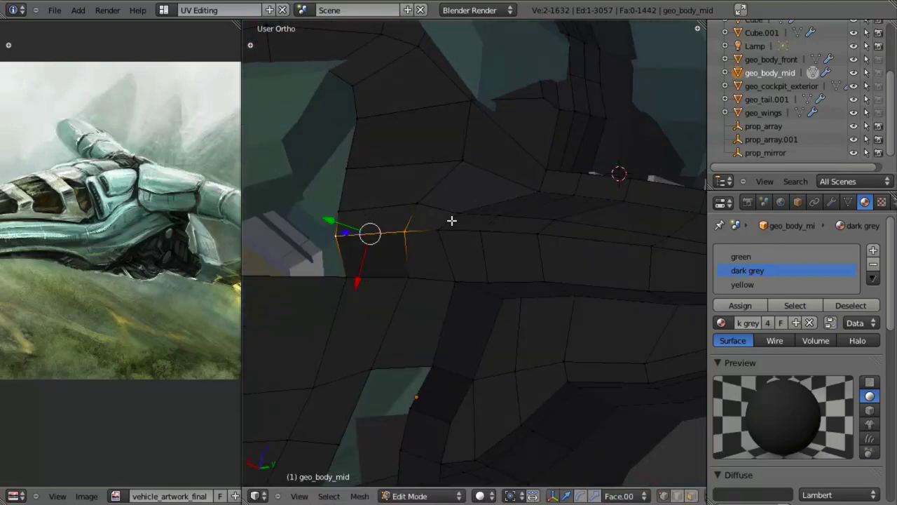
Step: Move the vertex beside the strip's end edge about 0.03 along global X and check the shell in object mode
middle_drag(403, 220, 404, 298)
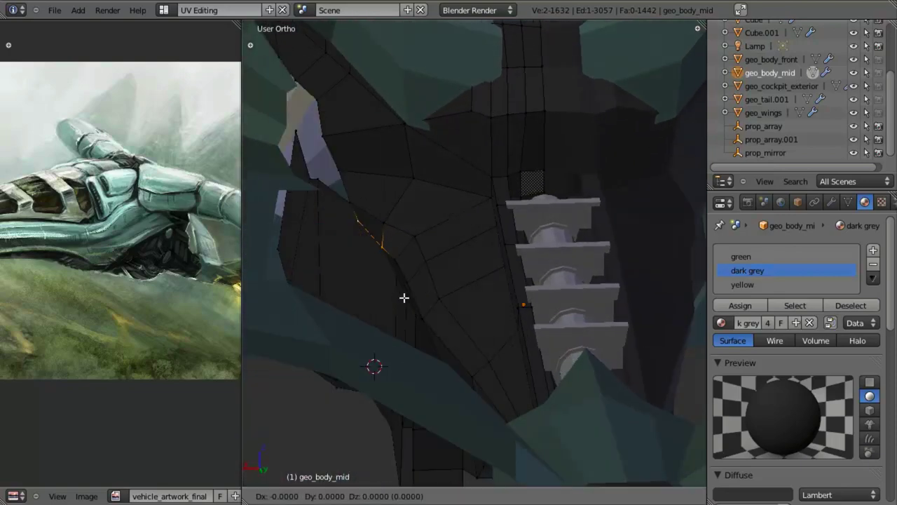
key(g)
key(x)
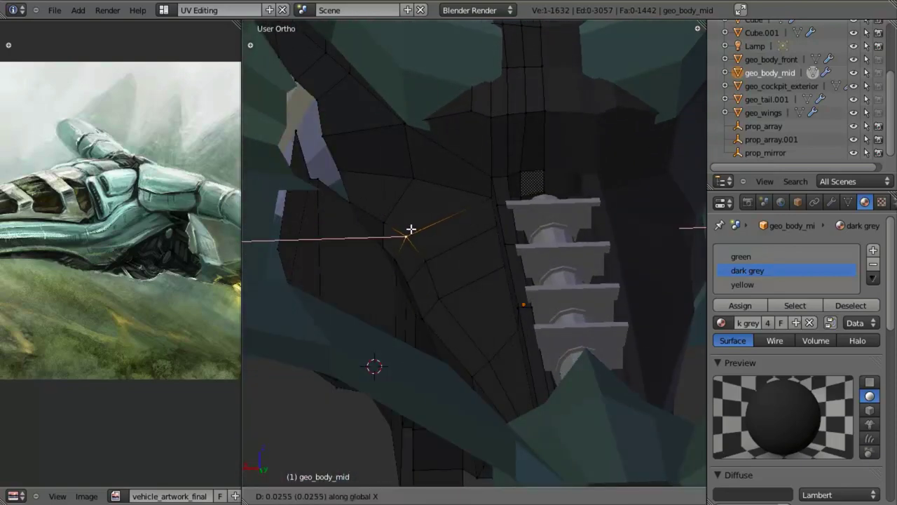
click(413, 230)
middle_drag(413, 229, 458, 207)
key(Tab)
key(Tab)
key(a)
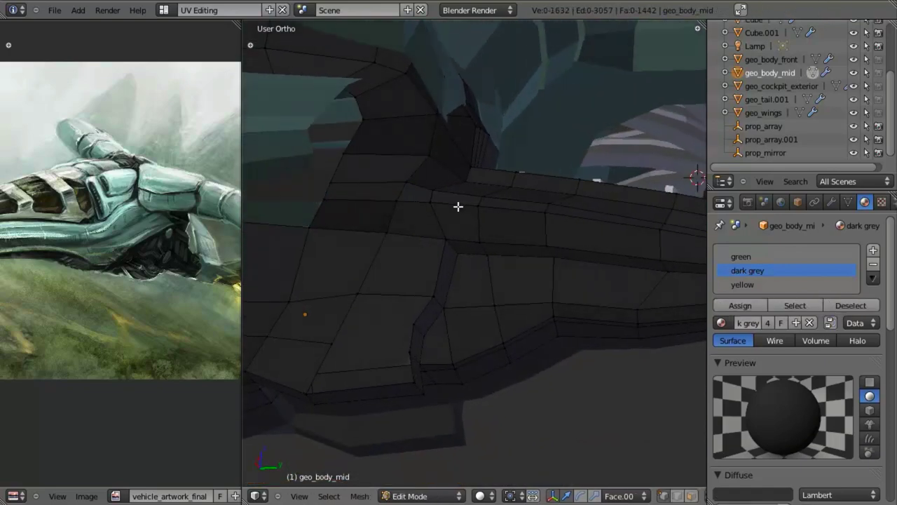
Step: Fill the open area on the shell's side beside the dark recess with a new face
shift+middle_drag(458, 260, 463, 287)
shift+right_click(408, 258)
key(f)
middle_drag(408, 259, 417, 302)
Step: Adjust the vertex near the shell's lower edge by moving it along the Z axis and along the X axis
key(a)
right_click(390, 310)
key(g)
key(z)
click(396, 304)
key(g)
key(x)
click(465, 316)
shift+middle_drag(418, 302, 402, 288)
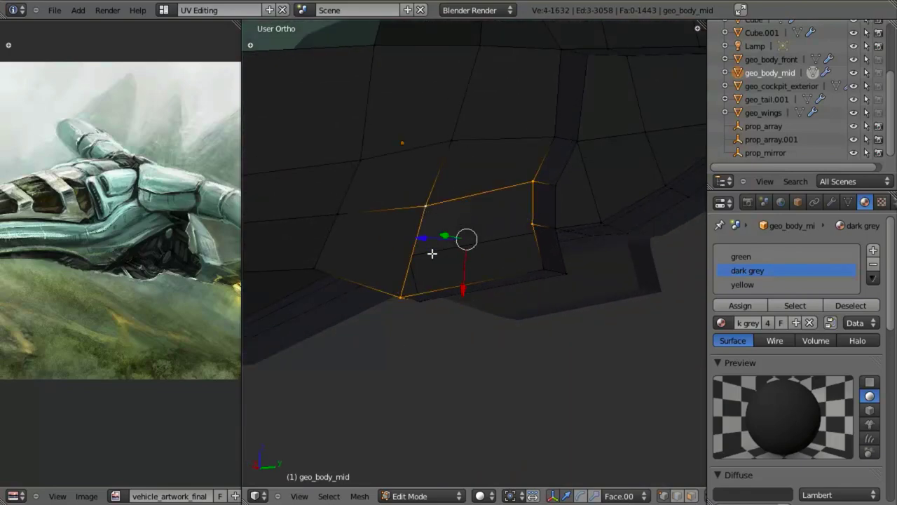
Step: Extrude a vertex from the shell's lower corner and position it inside the opening beside the recess
middle_drag(432, 254, 421, 282)
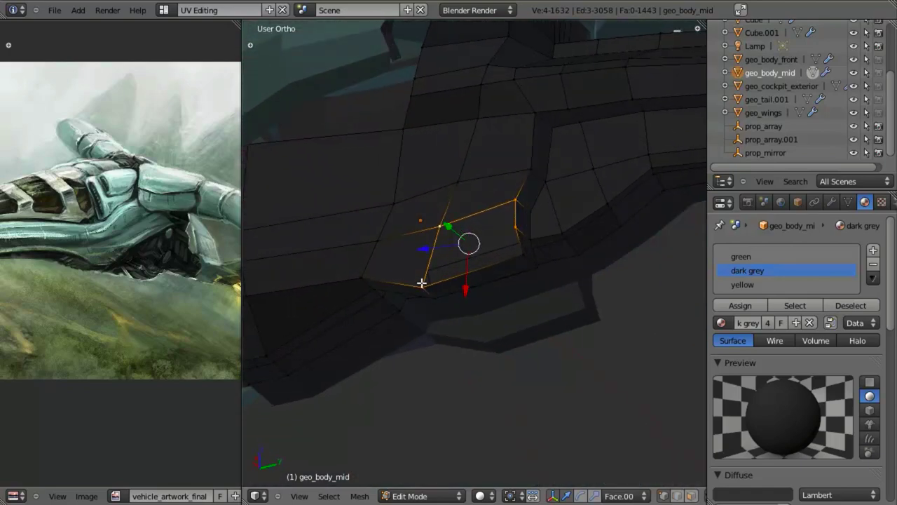
key(e)
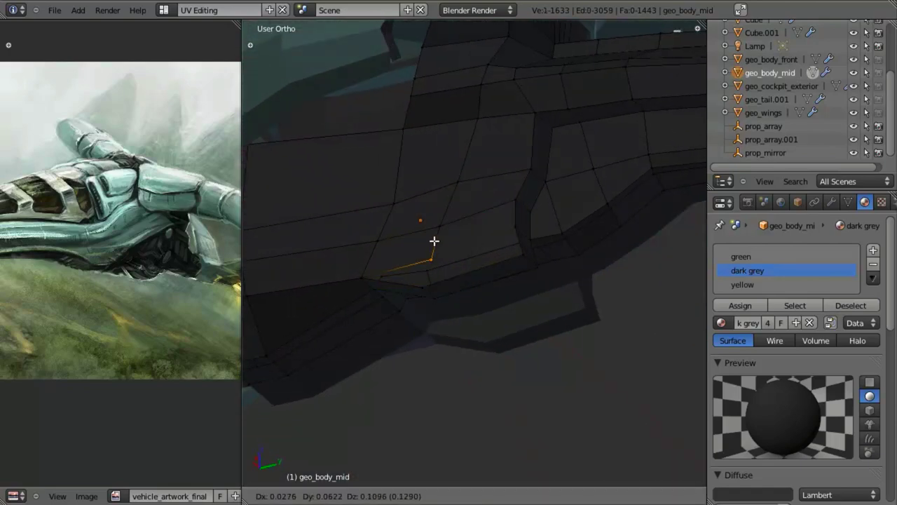
right_click(445, 268)
key(g)
key(z)
click(458, 243)
mouse_move(445, 257)
middle_down()
mouse_move(456, 243)
mouse_move(447, 240)
middle_up()
key(g)
click(437, 224)
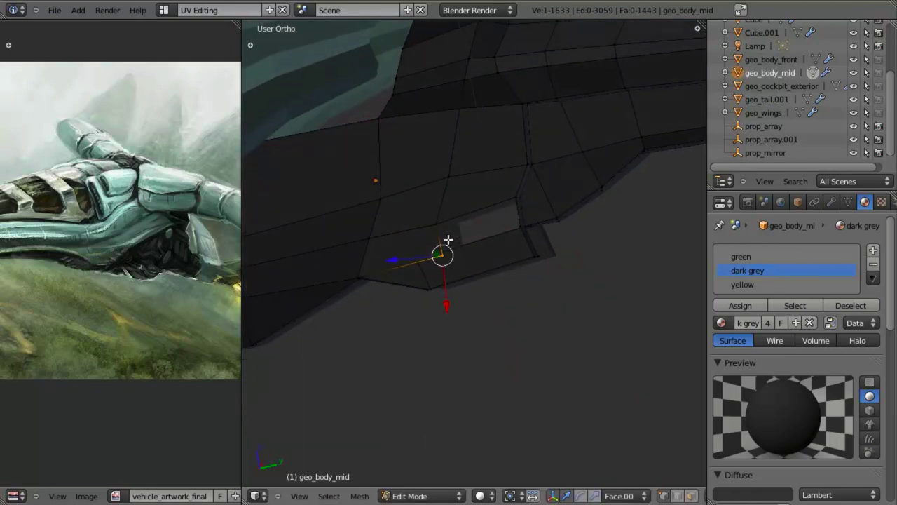
Step: Close the opening between the extruded vertex and the recess with new faces
middle_drag(511, 197, 523, 258)
key(a)
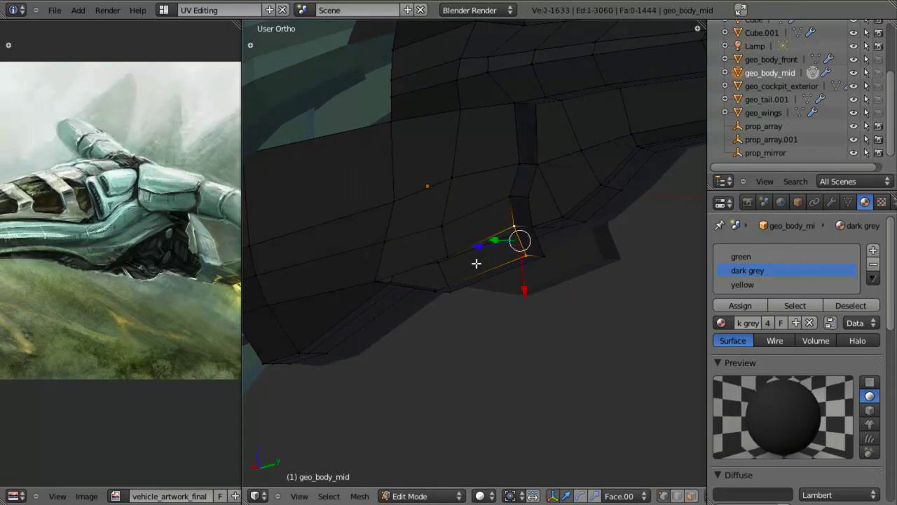
key(f)
middle_drag(430, 292, 479, 164)
key(a)
Step: Cut an edge loop through the angled faces at the front of the shell's lower flap
key(KP_3)
scroll(477, 254, up, 5)
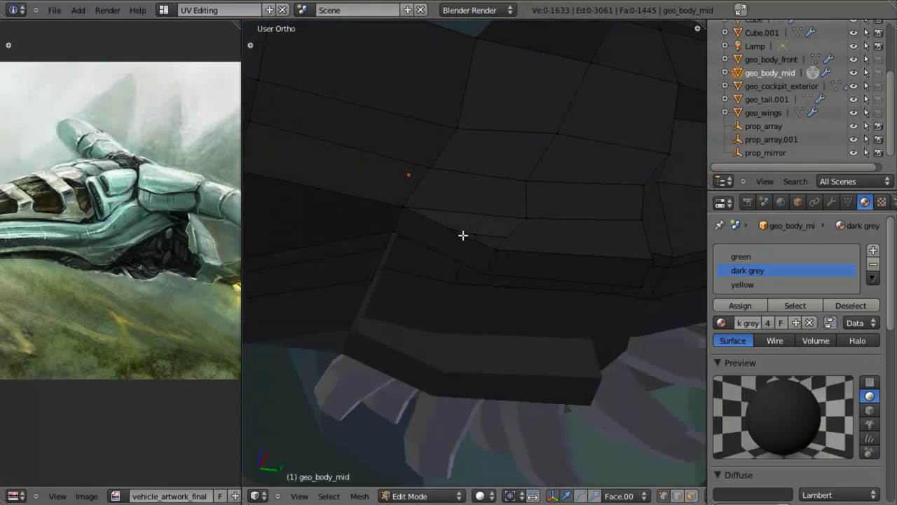
key(ctrl+r)
click(462, 236)
Step: Move the new loop's two lower vertices downward to round off the flap's angled front edge
key(z)
right_click(449, 238)
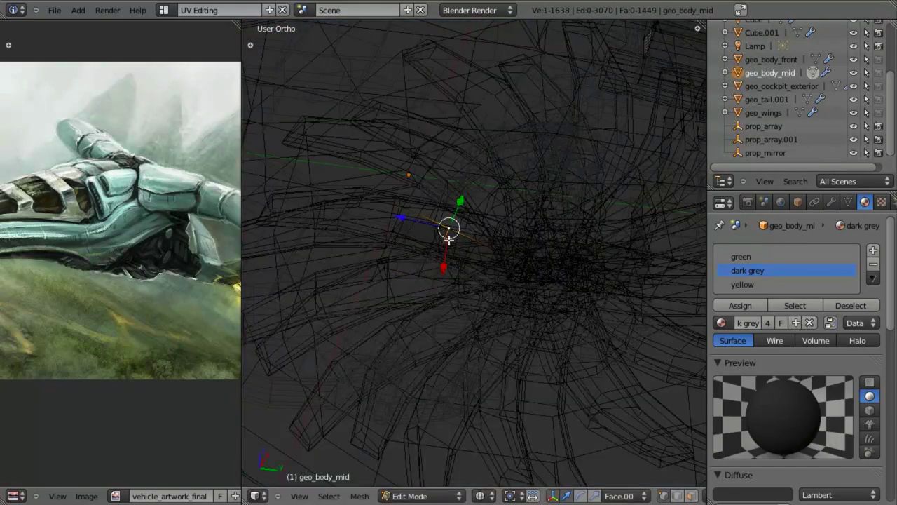
key(z)
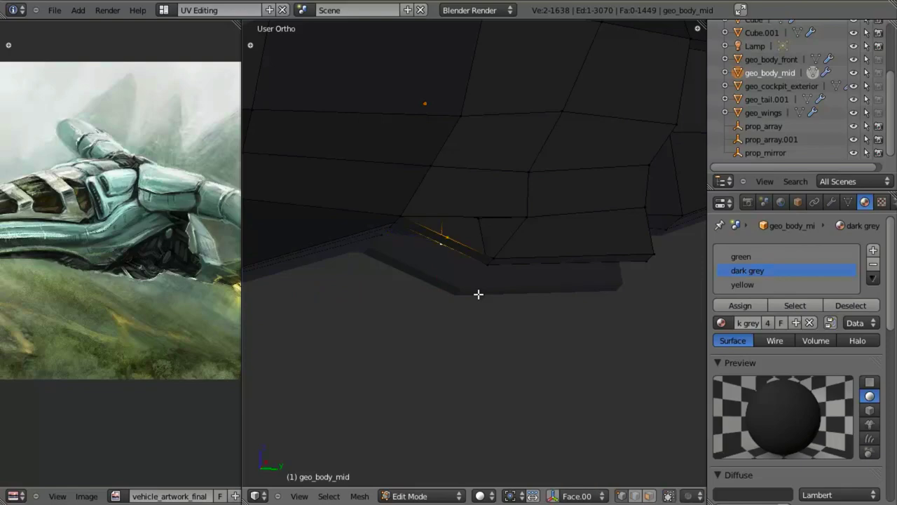
key(g)
click(478, 282)
key(a)
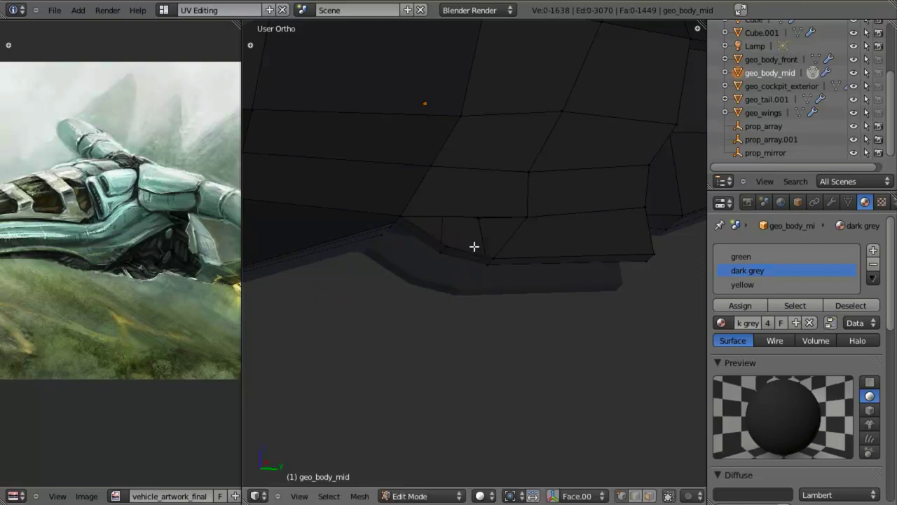
Step: Fill the remaining hole beside the flap's new loop with a face and inspect the result
key(f)
key(a)
scroll(474, 271, down, 2)
middle_drag(474, 272, 493, 210)
scroll(408, 208, down, 4)
scroll(472, 248, up, 3)
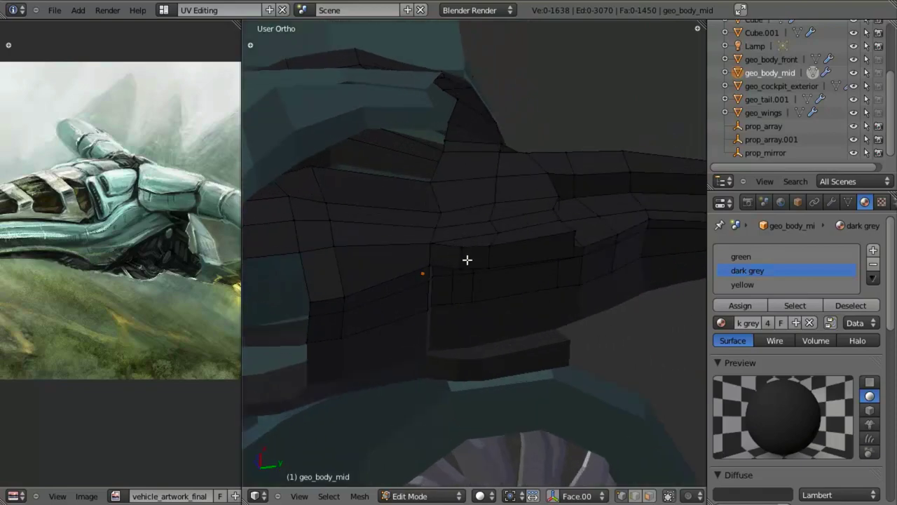
Step: Review the middle body in object mode, return to editing its mesh and reveal all hidden parts with nothing selected
middle_drag(421, 231, 497, 241)
key(Tab)
key(a)
middle_drag(423, 227, 417, 246)
right_click(416, 246)
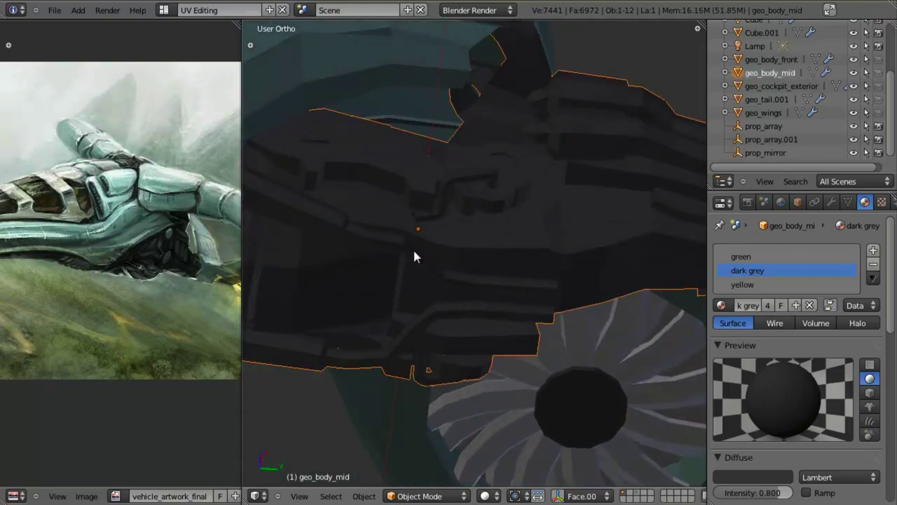
key(Tab)
key(a)
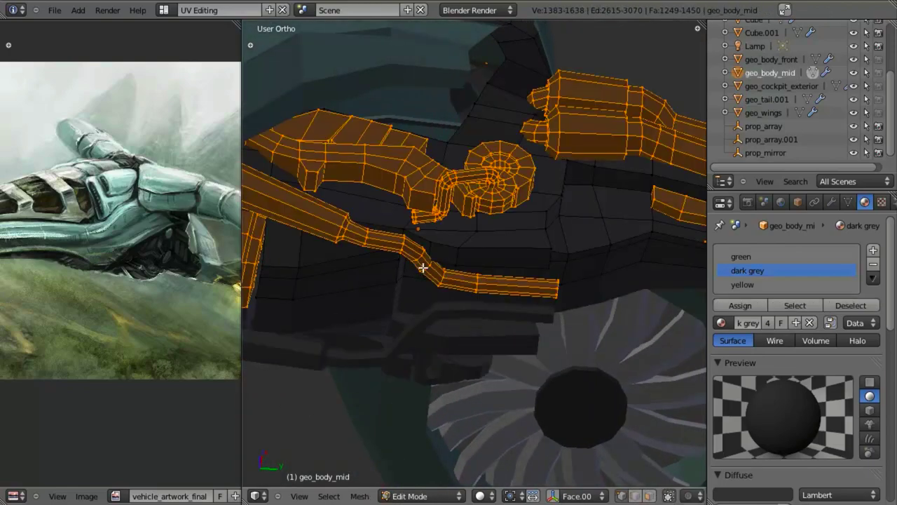
key(a)
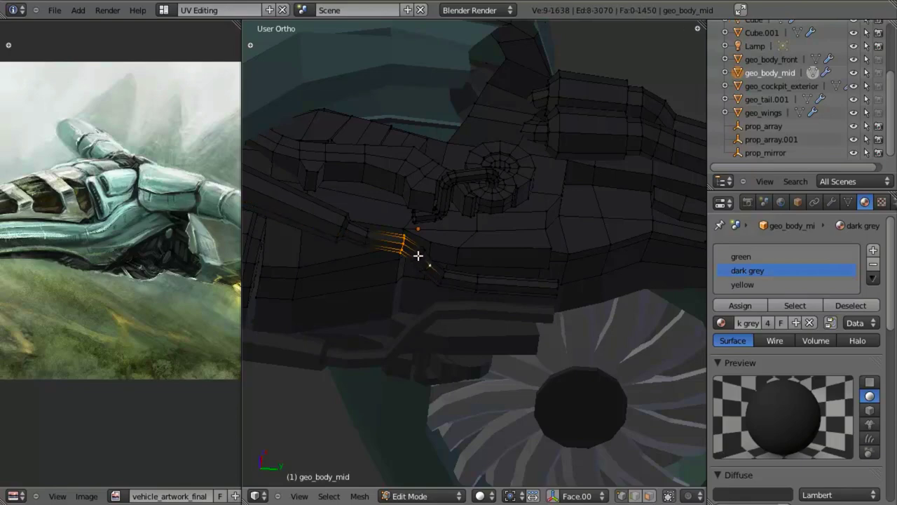
Step: Select the lower pipe's bent rear portion without its front end and shift it about -0.04 along global Y
key(ctrl+l)
scroll(419, 254, down, 3)
key(z)
key(b)
middle_drag(420, 145, 262, 381)
key(z)
scroll(431, 310, up, 2)
scroll(431, 310, up, 3)
mouse_move(436, 267)
middle_down()
mouse_move(443, 221)
mouse_move(494, 247)
middle_up()
key(KP_1)
key(KP_3)
key(z)
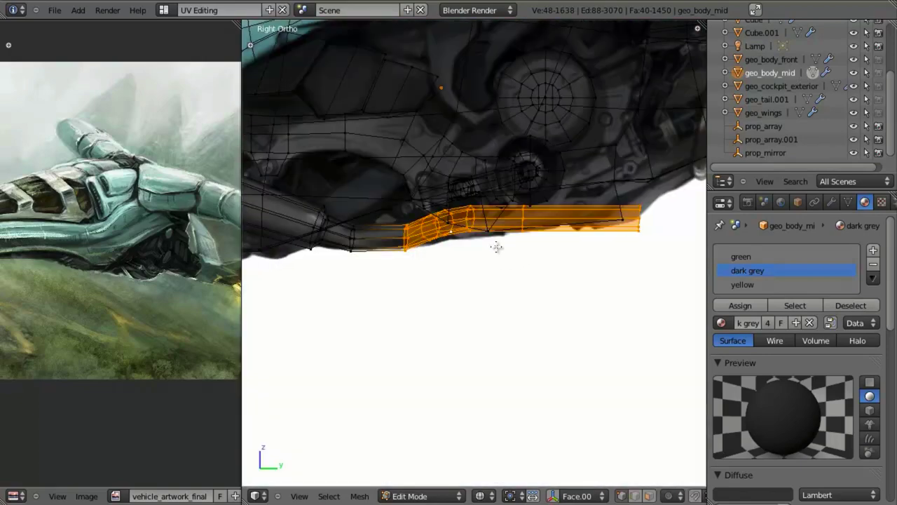
key(g)
key(x)
right_click(477, 244)
key(g)
key(y)
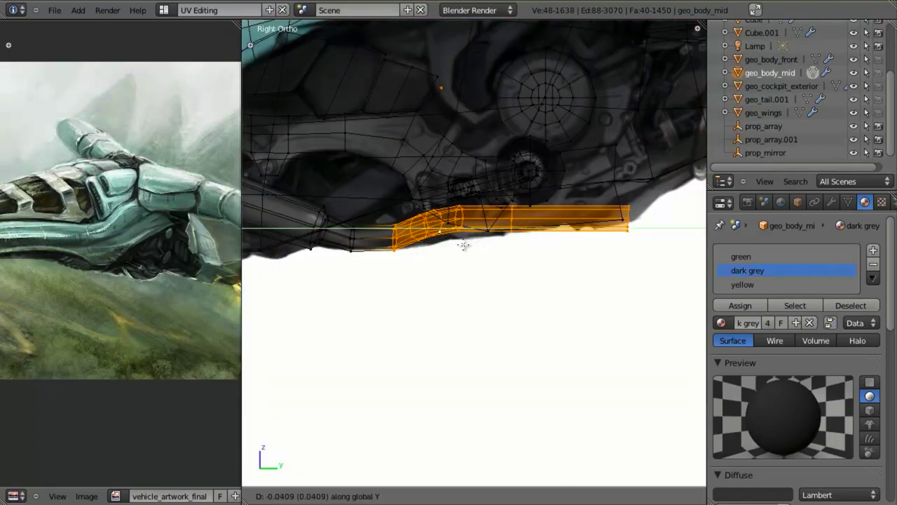
click(460, 246)
key(z)
mouse_move(461, 245)
middle_down()
mouse_move(495, 138)
mouse_move(468, 126)
middle_up()
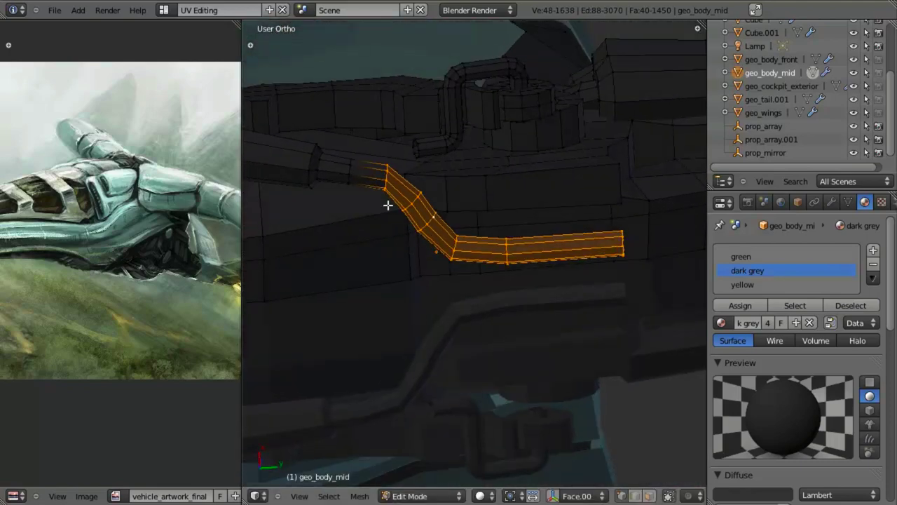
Step: Inspect the shifted pipe in object mode, return to editing the middle body's mesh and clear the selection
middle_drag(445, 282, 504, 257)
scroll(477, 218, down, 3)
key(Tab)
scroll(456, 259, down, 3)
key(a)
scroll(535, 301, up, 4)
right_click(505, 199)
key(KP_3)
key(Tab)
scroll(515, 259, up, 2)
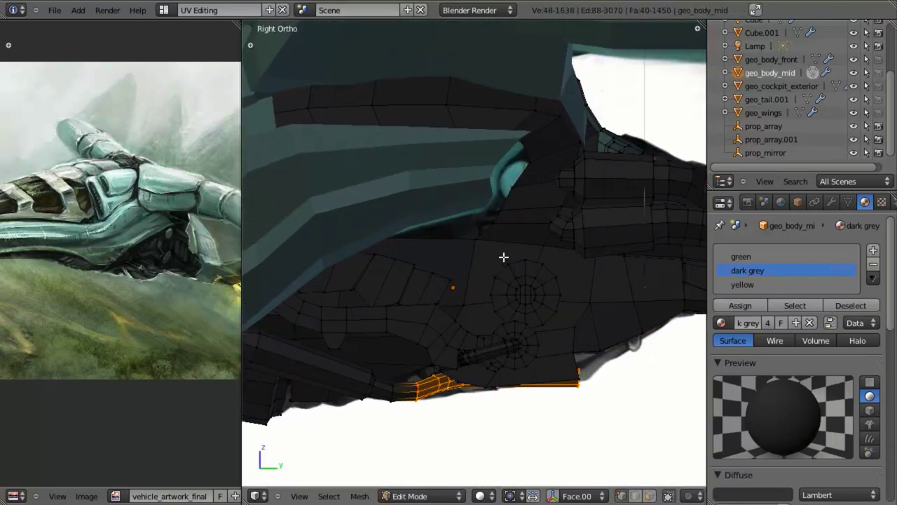
key(a)
scroll(502, 231, up, 2)
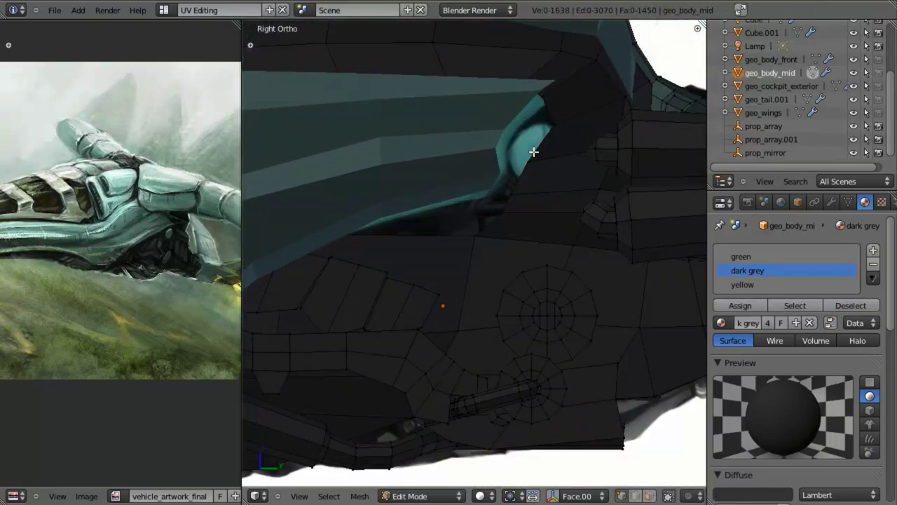
Step: Extrude the four vertices of the shell's upper slanted edge forward, about -0.76 along global Y
shift+click(524, 193)
mouse_move(524, 193)
middle_down()
mouse_move(426, 203)
mouse_move(411, 214)
mouse_move(416, 181)
mouse_move(515, 162)
mouse_move(545, 184)
middle_up()
key(KP_3)
key(z)
shift+middle_drag(529, 223, 581, 230)
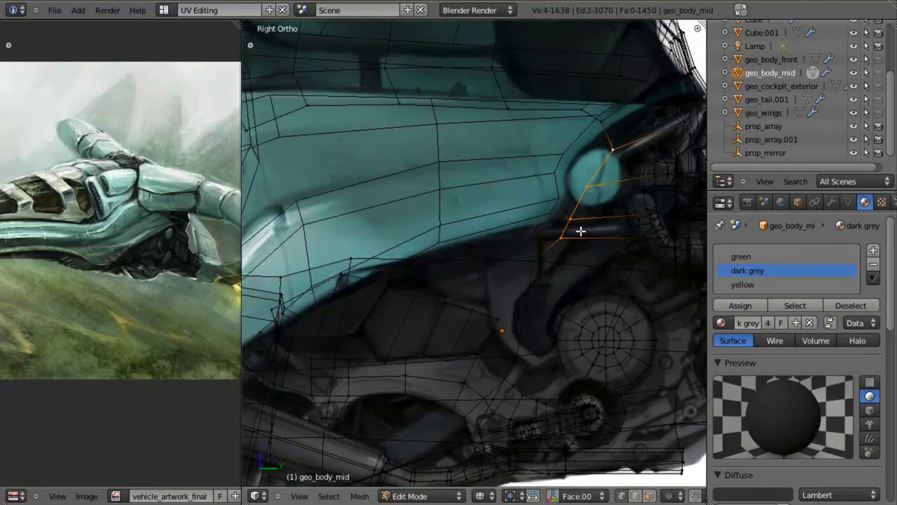
scroll(581, 231, down, 1)
key(z)
scroll(510, 253, down, 1)
key(z)
key(e)
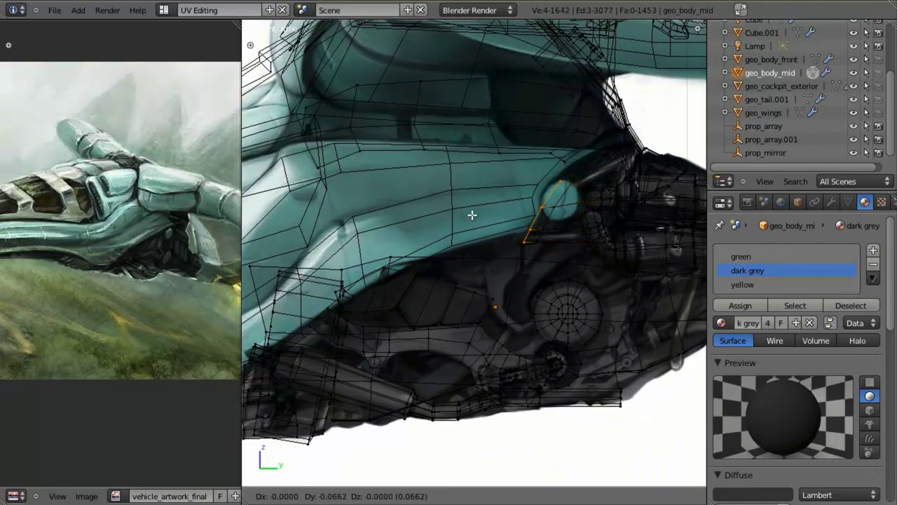
right_click(363, 213)
key(g)
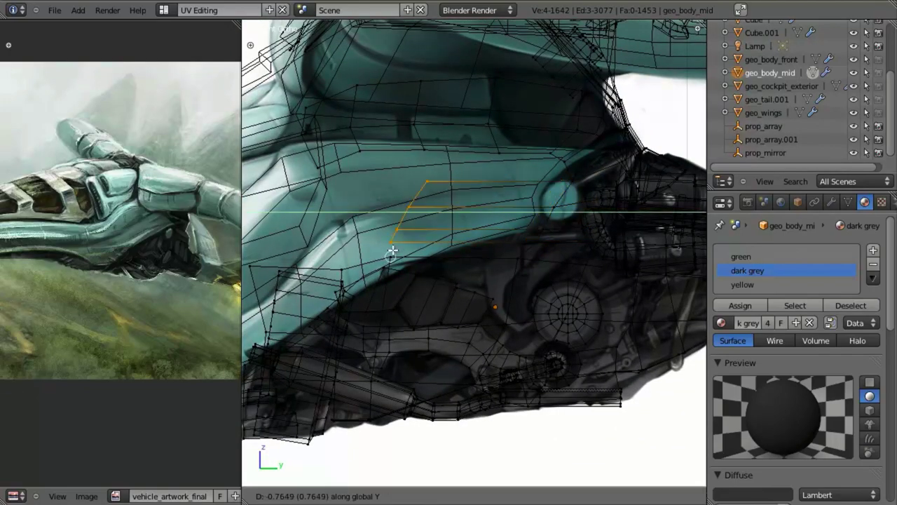
click(390, 252)
Step: Move the extruded edge along X to fit it behind the green side panel
mouse_move(393, 251)
middle_down()
mouse_move(534, 243)
mouse_move(430, 240)
mouse_move(394, 260)
mouse_move(389, 213)
mouse_move(435, 252)
mouse_move(394, 252)
middle_up()
key(g)
key(x)
click(397, 259)
Step: Fill the gap below the extruded strip with a face and reposition the vertices at its front corner
key(a)
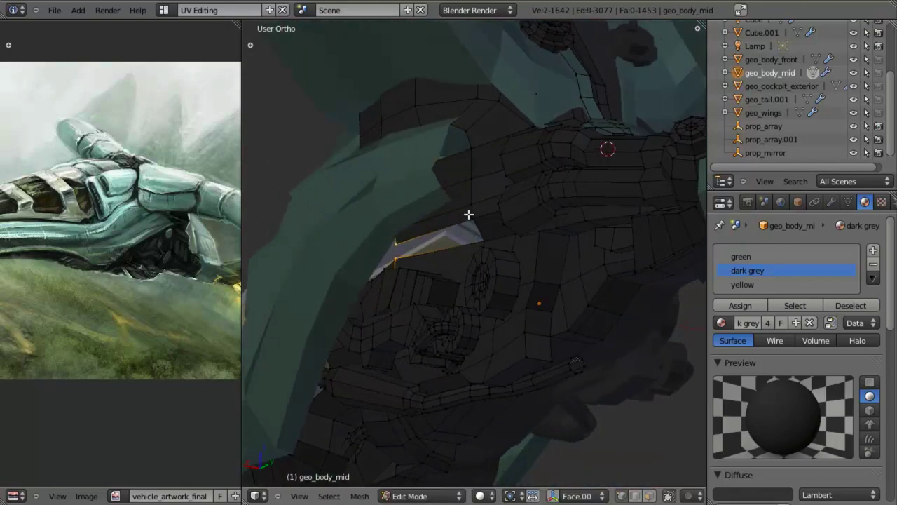
mouse_move(440, 218)
middle_down()
mouse_move(416, 203)
mouse_move(439, 237)
mouse_move(412, 240)
mouse_move(407, 222)
middle_up()
key(z)
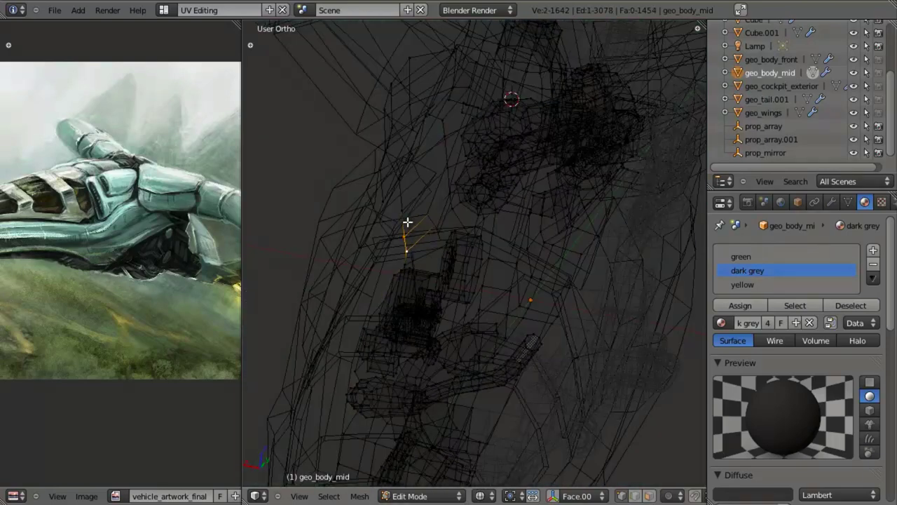
shift+right_click(399, 179)
mouse_move(399, 179)
middle_down()
mouse_move(438, 239)
mouse_move(431, 219)
mouse_move(490, 202)
middle_up()
key(z)
key(g)
click(425, 229)
middle_drag(449, 240, 506, 263)
key(z)
scroll(446, 256, up, 2)
key(a)
Step: Isolate the shell by hiding the other mesh parts and cut two evenly spaced edge loops through its extruded strip
scroll(435, 268, down, 5)
key(z)
middle_drag(393, 280, 447, 261)
key(l)
key(shift+h)
key(a)
key(ctrl+r)
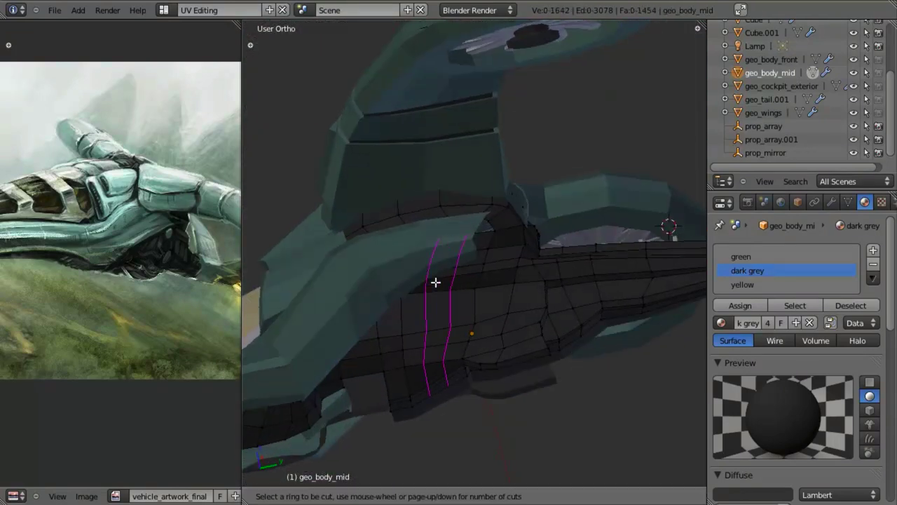
click(436, 281)
right_click(436, 281)
Step: Lower the bottom portion of the two new edge loops slightly along global Z to follow the reference
key(z)
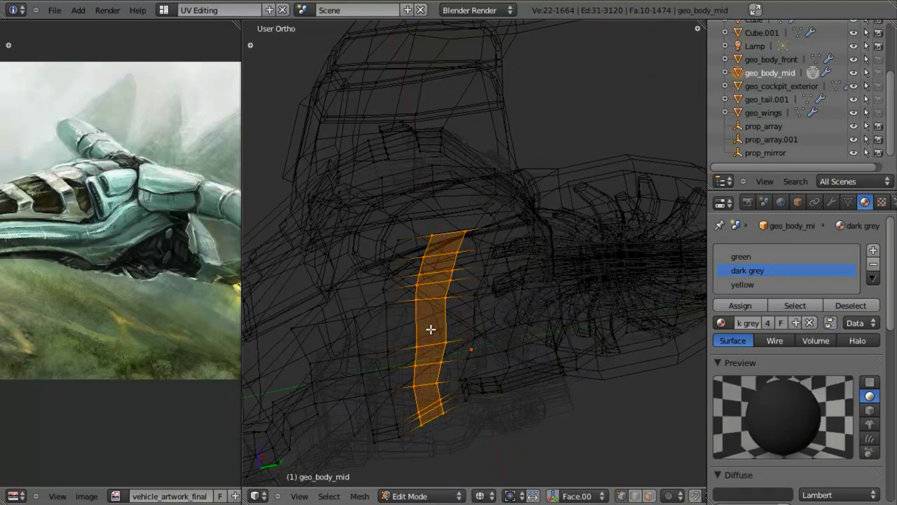
key(z)
key(KP_3)
shift+middle_drag(487, 335, 519, 314)
scroll(526, 333, up, 2)
key(z)
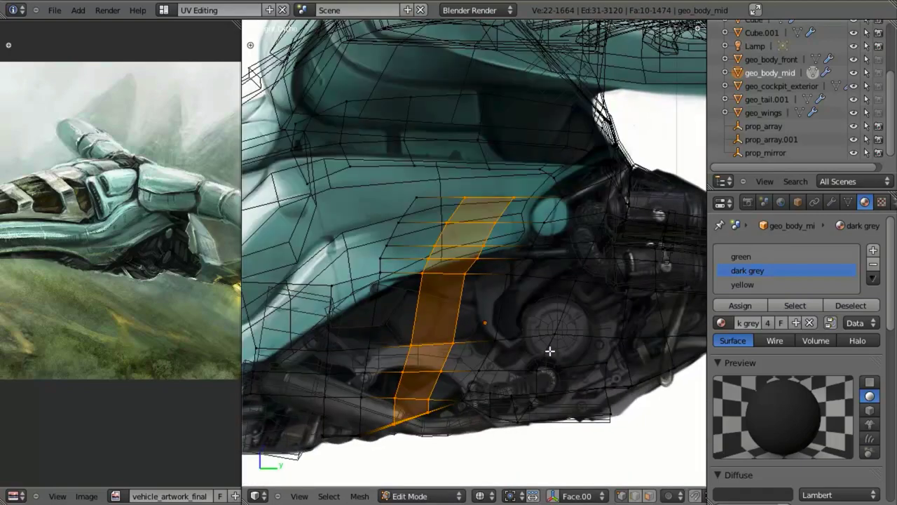
middle_drag(356, 318, 617, 131)
key(s)
key(z)
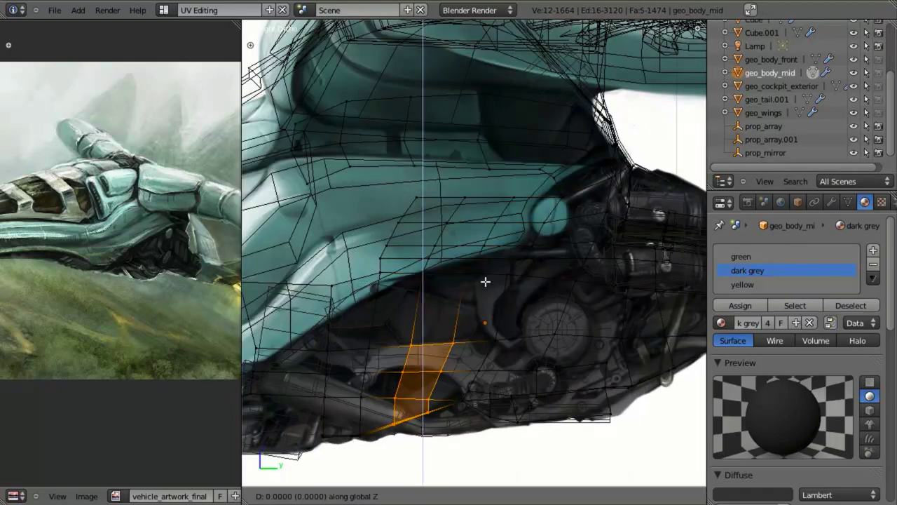
key(g)
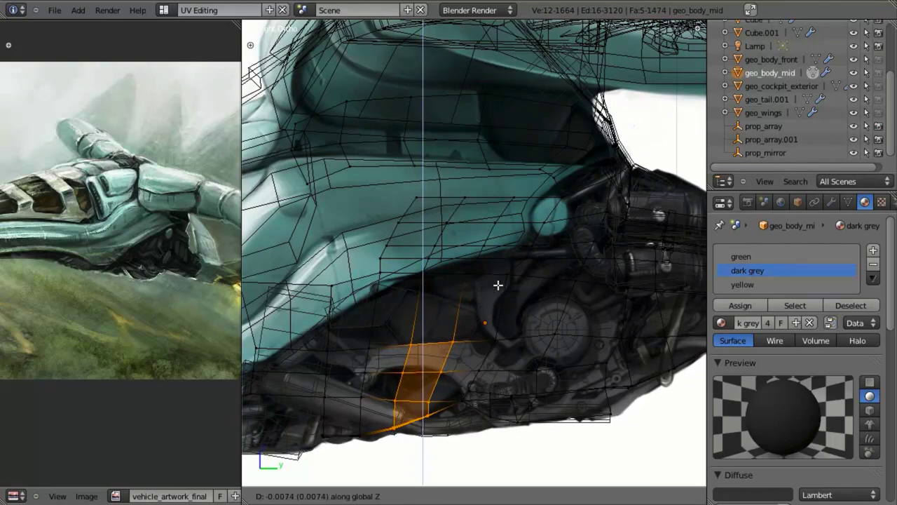
click(497, 287)
key(z)
middle_drag(496, 287, 468, 154)
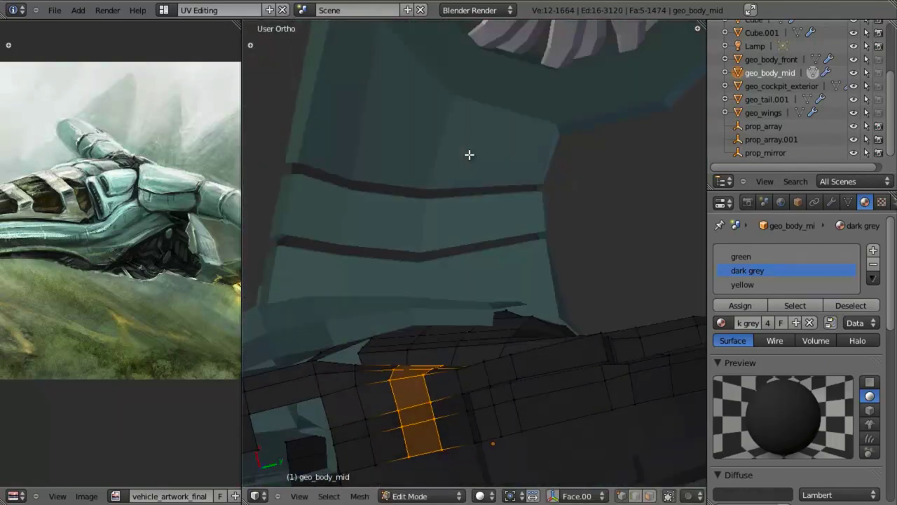
Step: Straighten the upper five vertices of the rear new loop by scaling them and adjust their position along Y
mouse_move(466, 260)
middle_down()
mouse_move(463, 176)
mouse_move(417, 289)
mouse_move(465, 266)
middle_up()
key(KP_3)
key(z)
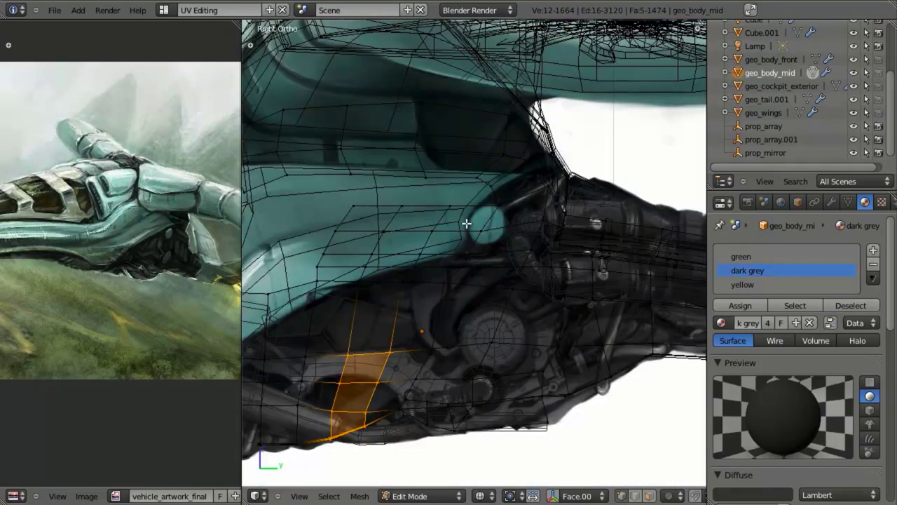
key(a)
shift+middle_drag(426, 216, 454, 227)
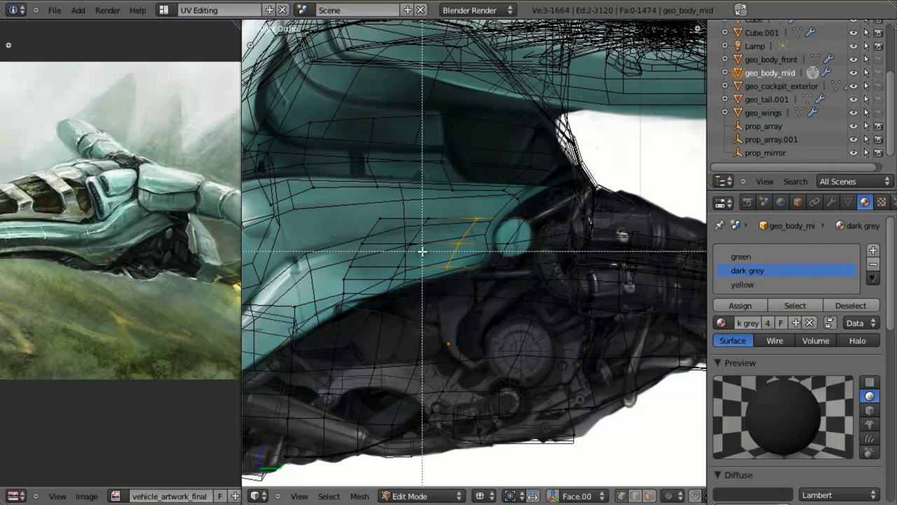
drag(422, 252, 441, 312)
key(z)
mouse_move(441, 312)
middle_down()
mouse_move(542, 302)
mouse_move(456, 221)
middle_up()
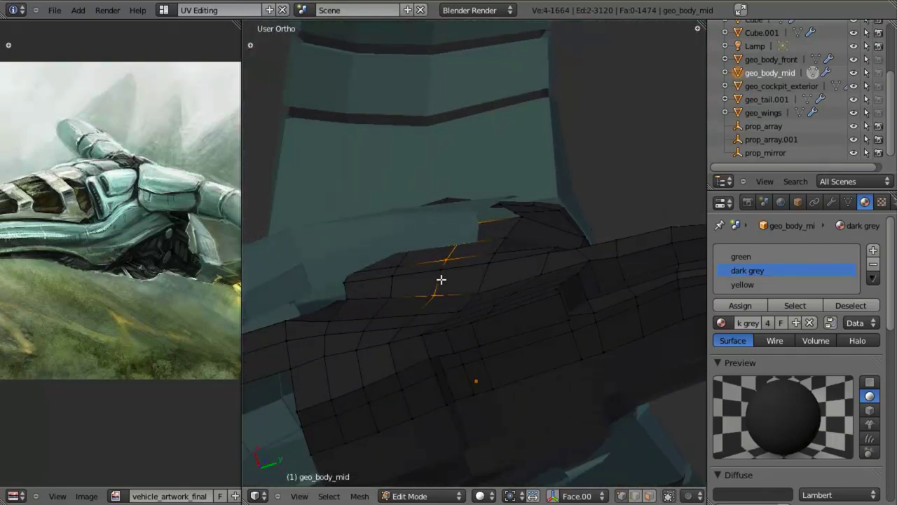
shift+right_click(441, 280)
middle_drag(441, 280, 565, 244)
key(s)
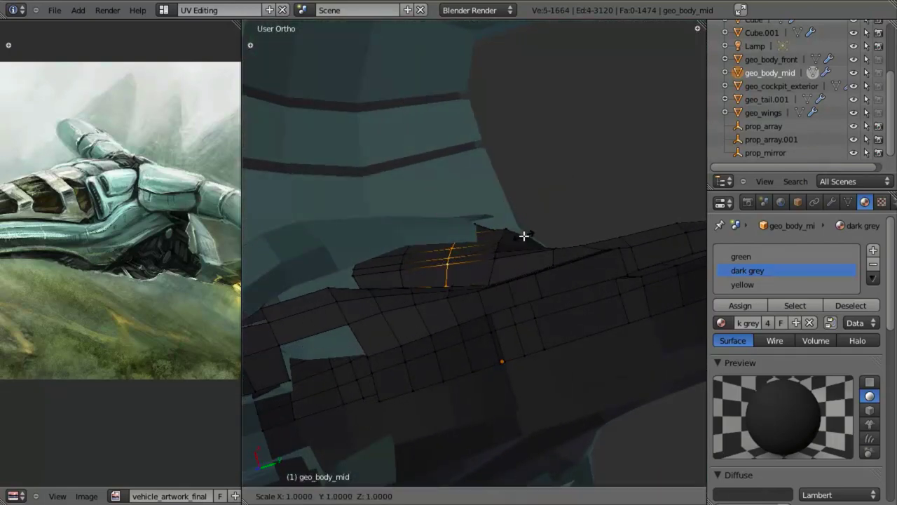
click(484, 235)
middle_drag(483, 236, 459, 269)
key(g)
key(y)
click(471, 291)
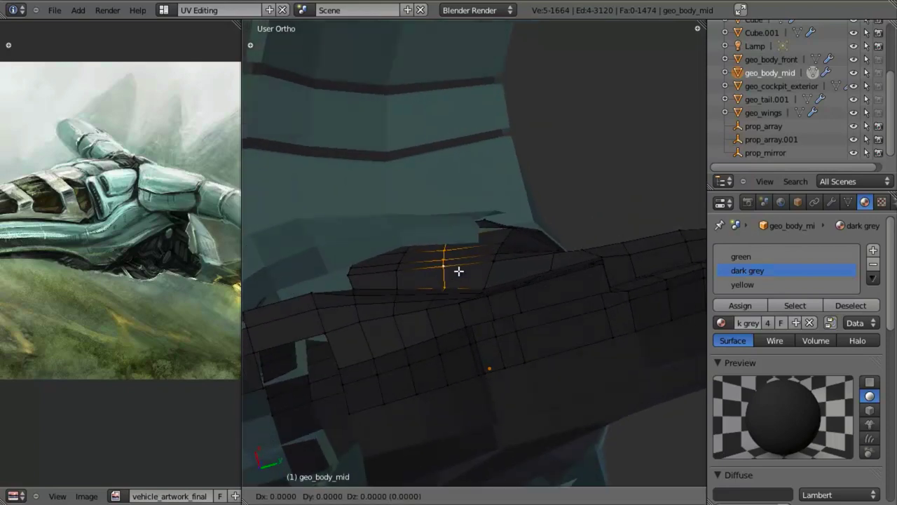
Step: Scale the upper four vertices of the front new loop to about 0.70 along Y and shift them about -0.036 along Y
key(z)
key(b)
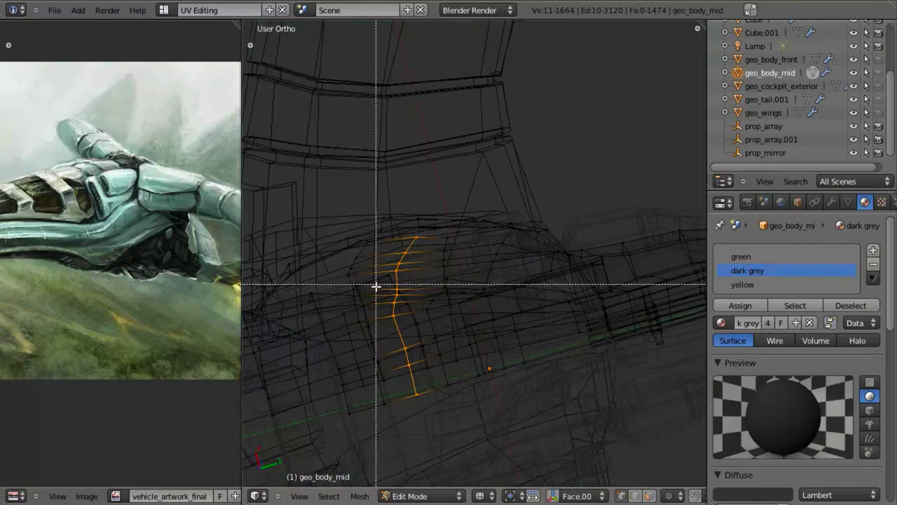
middle_drag(376, 285, 490, 426)
key(z)
key(s)
key(y)
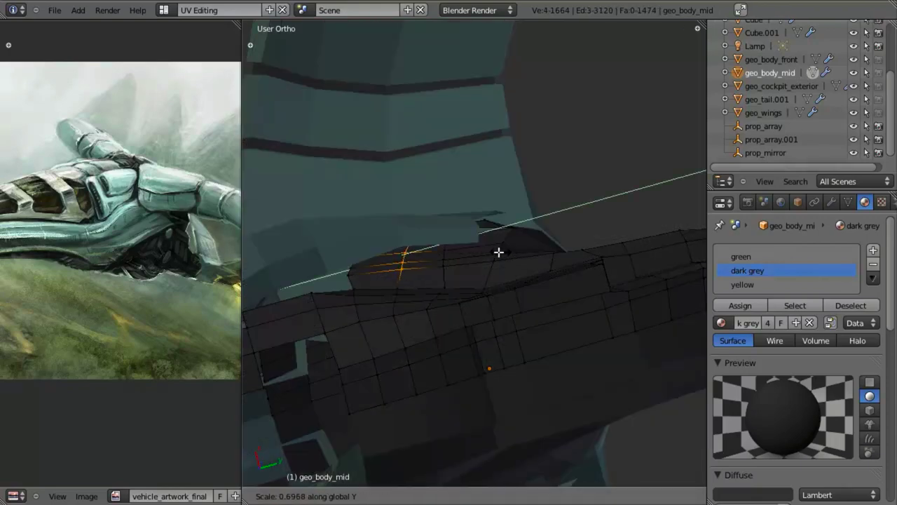
click(498, 251)
key(g)
key(x)
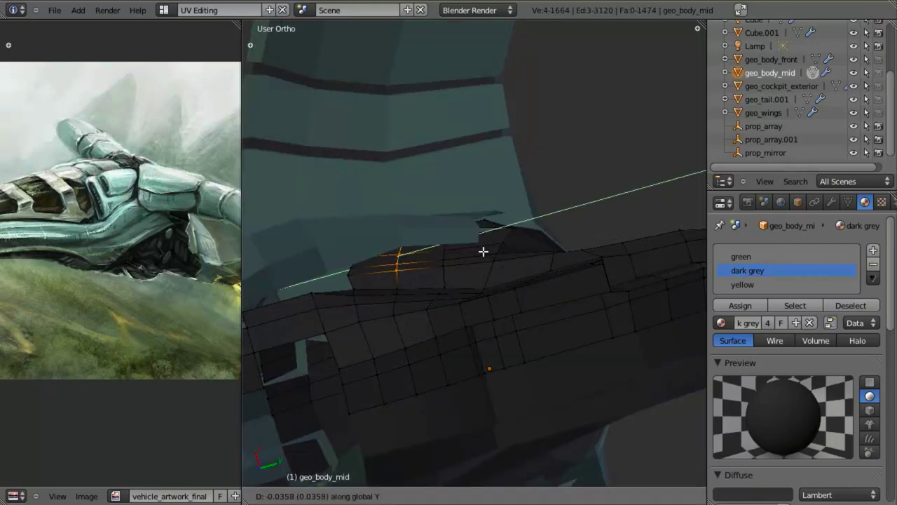
click(483, 251)
Step: Isolate the middle body by hiding all other objects and return to editing its mesh with nothing selected
key(z)
mouse_move(484, 250)
middle_down()
mouse_move(460, 294)
mouse_move(485, 224)
mouse_move(449, 215)
mouse_move(479, 274)
middle_up()
key(z)
key(z)
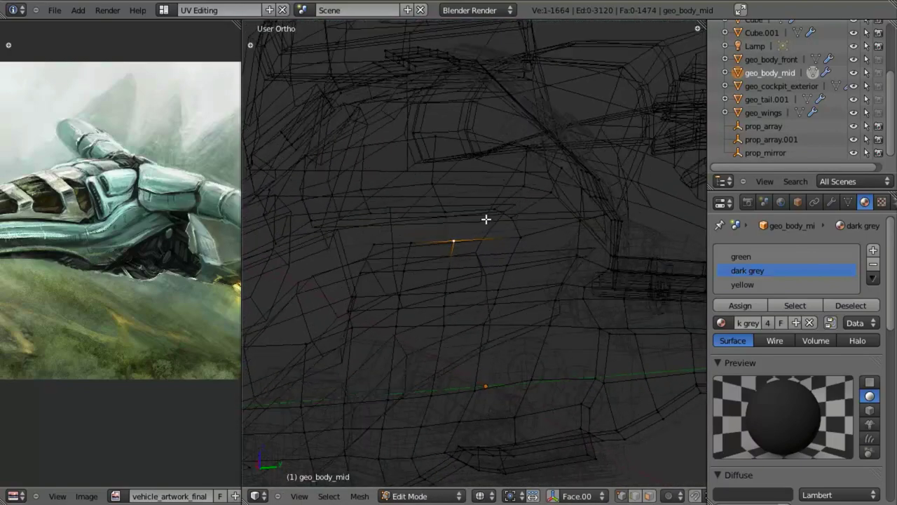
mouse_move(484, 217)
middle_down()
mouse_move(474, 201)
mouse_move(489, 244)
mouse_move(467, 238)
mouse_move(491, 283)
mouse_move(527, 284)
mouse_move(483, 292)
mouse_move(464, 264)
mouse_move(489, 257)
middle_up()
key(ctrl+l)
key(z)
key(Tab)
key(shift+h)
key(Tab)
key(a)
Step: Cut an edge loop down the shell's side and start filling the rear gap below the upper band with faces
key(ctrl+r)
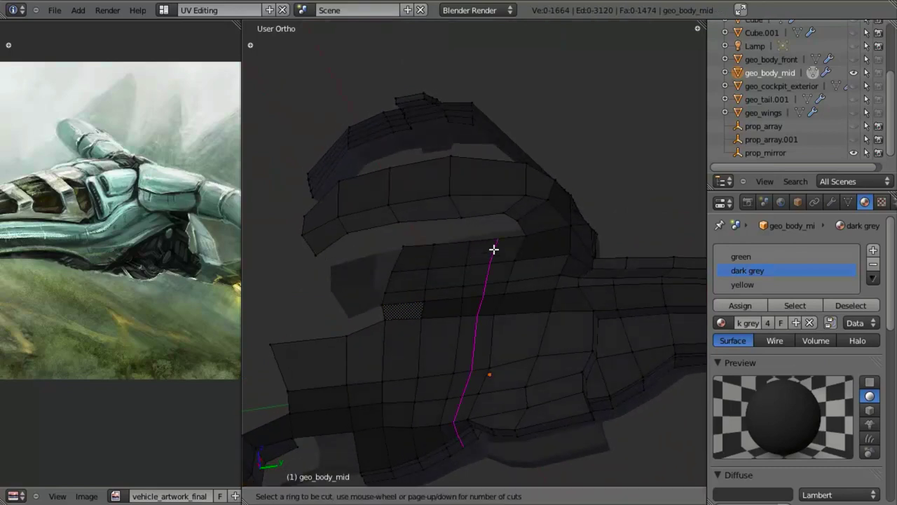
click(493, 249)
click(496, 249)
key(a)
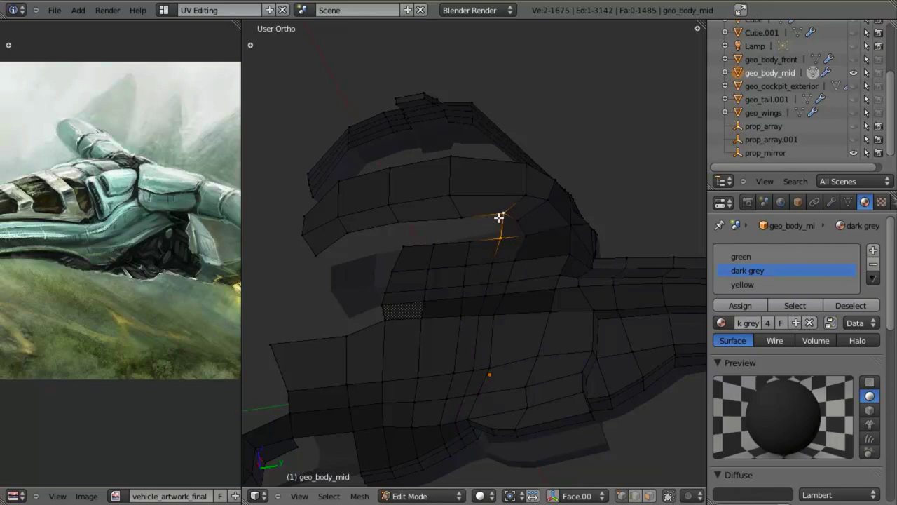
middle_drag(438, 237, 430, 212)
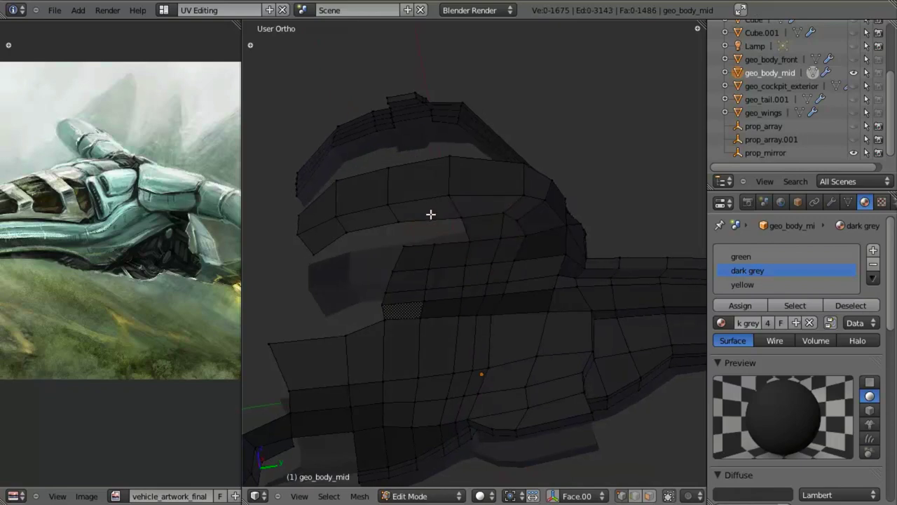
Step: Cut an edge loop across the shell's upper band and continue filling the gap beneath it with faces
key(ctrl+r)
click(426, 210)
click(428, 211)
key(f)
scroll(434, 254, down, 4)
middle_drag(434, 254, 502, 216)
Step: Move the upper band's rear cross edge backward along Y, including the vertex below it, to even out the spacing
key(a)
scroll(502, 216, up, 3)
key(KP_3)
shift+middle_drag(489, 246, 484, 249)
middle_drag(472, 241, 324, 167)
shift+right_click(369, 142)
middle_drag(393, 178, 398, 174)
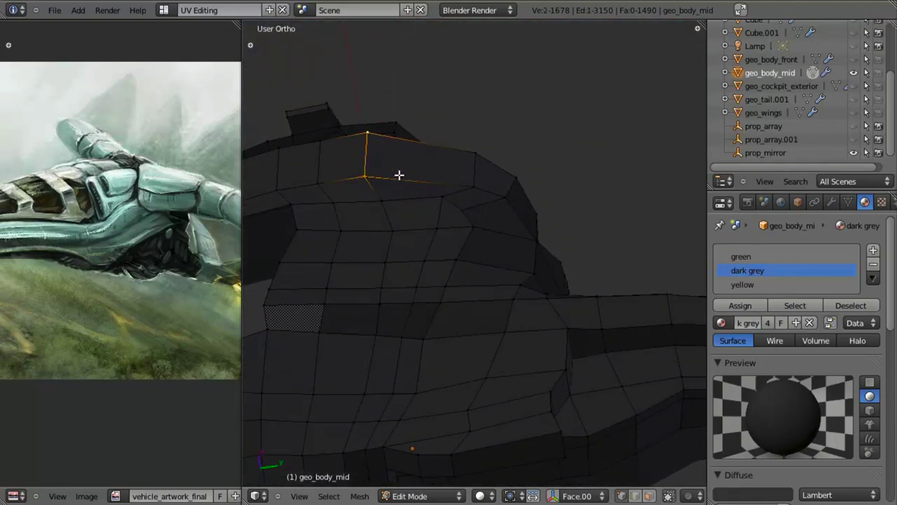
key(g)
key(y)
click(418, 179)
ctrl+right_click(389, 197)
key(g)
key(y)
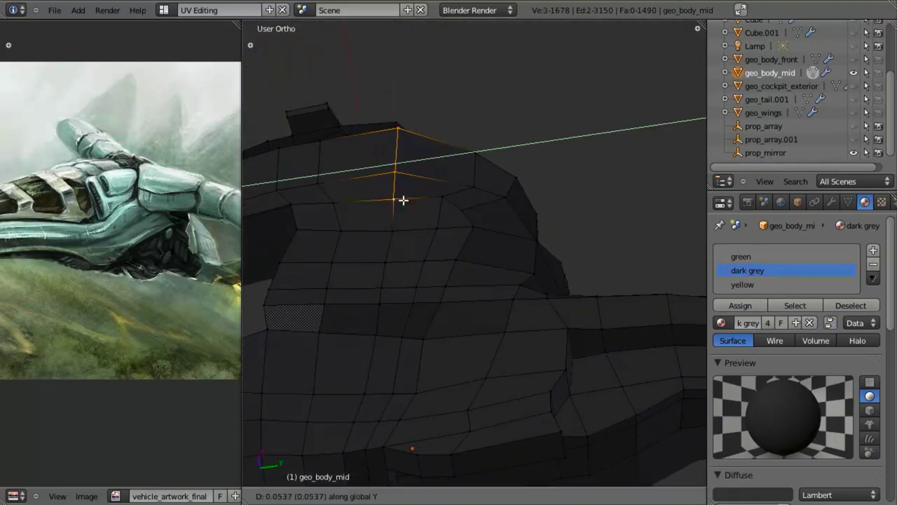
click(420, 140)
middle_drag(420, 140, 418, 176)
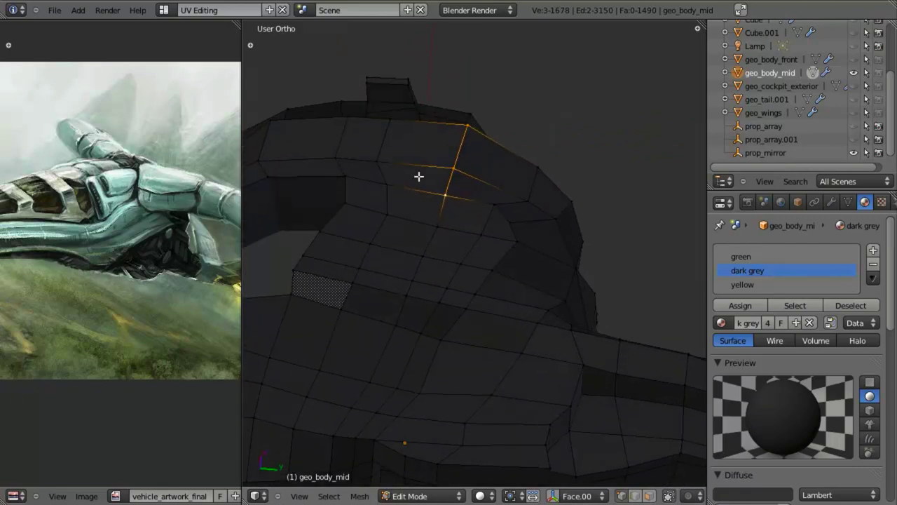
Step: Shift the upper band's next two cross edges backward along Y to line up with the filled faces below
key(a)
ctrl+right_click(391, 122)
key(g)
key(y)
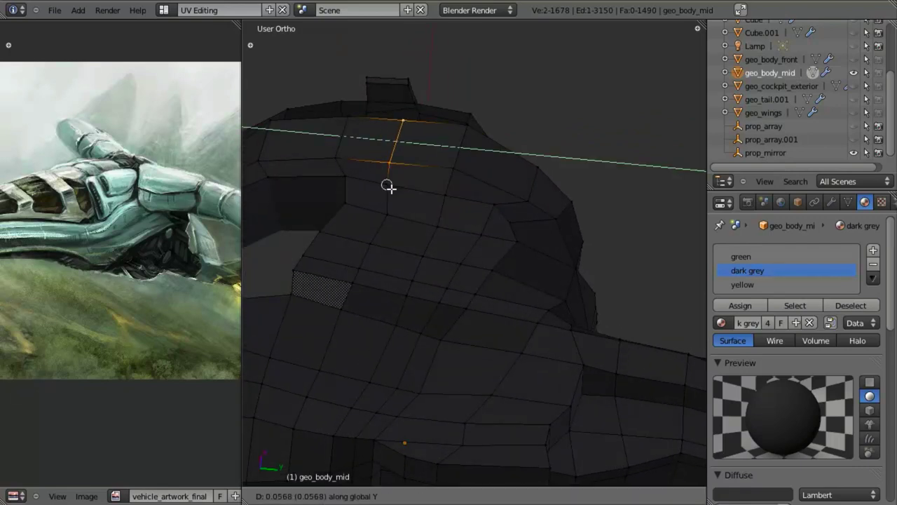
click(387, 187)
shift+right_click(353, 117)
key(g)
key(y)
click(349, 179)
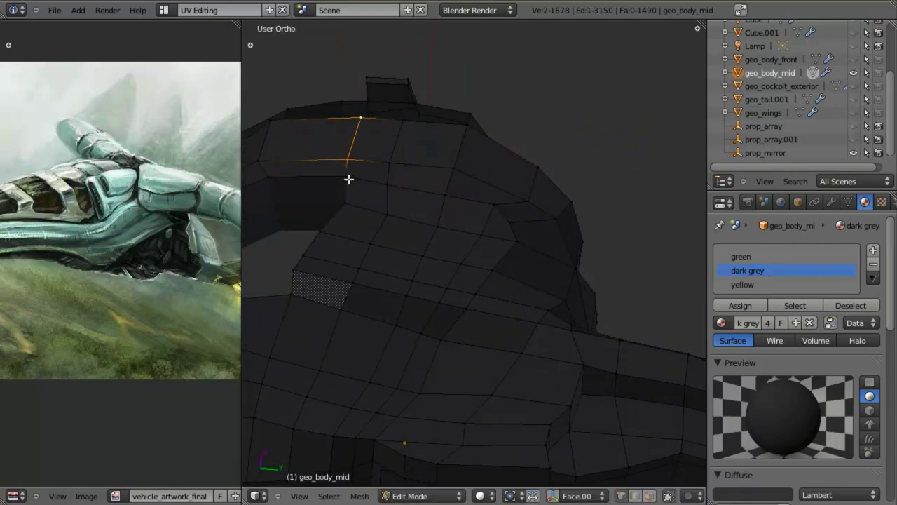
Step: Nudge a vertex at the upper band's rear curve and edge-slide the adjacent cross edge to even out the spacing
middle_drag(540, 216, 484, 218)
right_click(502, 225)
key(g)
click(535, 193)
key(ctrl+e)
click(482, 216)
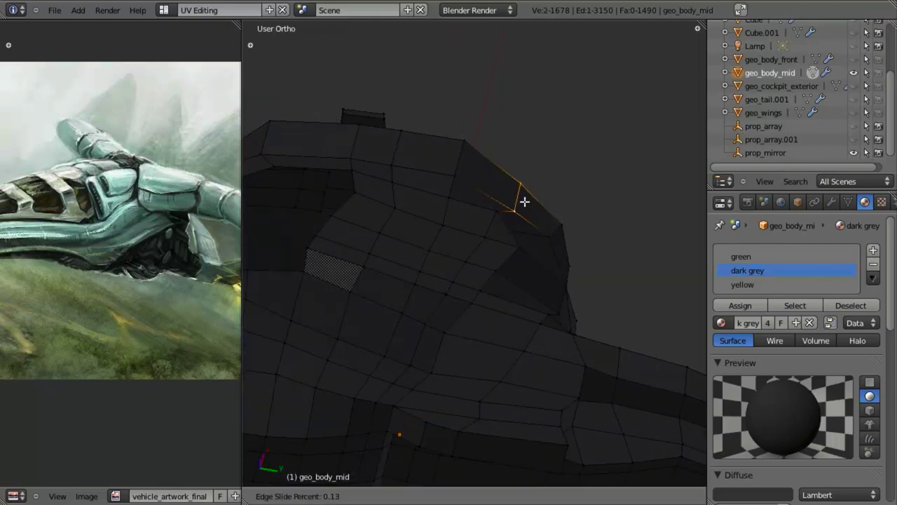
click(522, 191)
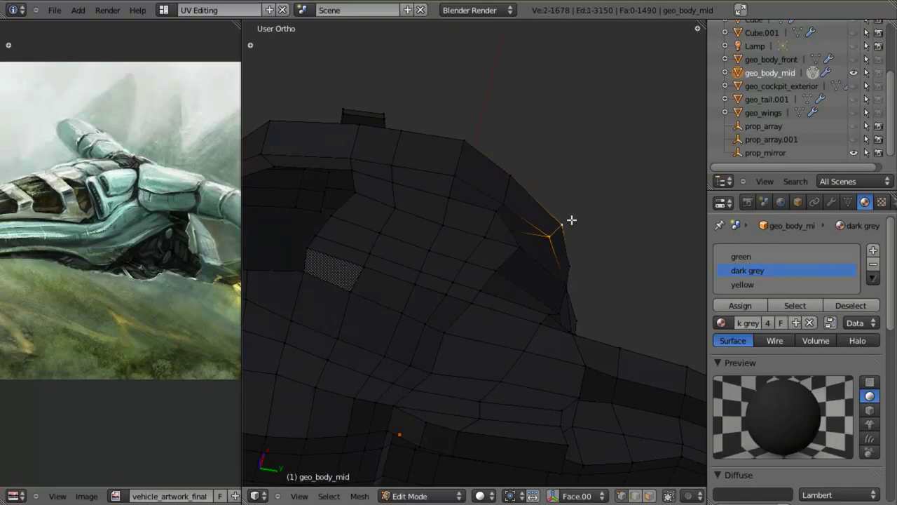
Step: Edge-slide the next cross edge farther around the upper band's rear curve
middle_drag(571, 220, 551, 260)
key(ctrl+e)
click(551, 260)
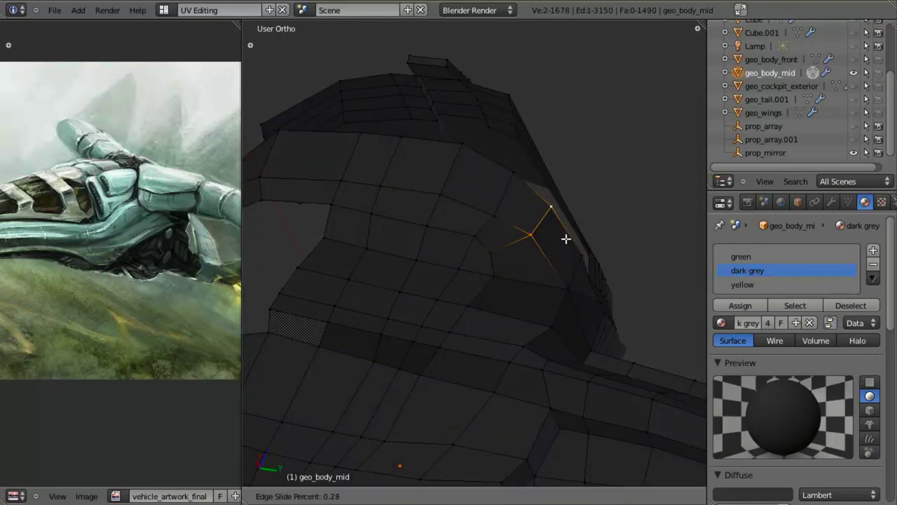
click(558, 235)
key(a)
Step: Reposition the vertex at the rear curve, then shift it together with its neighbouring vertex along the X axis
middle_drag(515, 188, 537, 228)
right_click(508, 203)
key(g)
click(510, 205)
shift+right_click(507, 184)
middle_drag(507, 184, 479, 231)
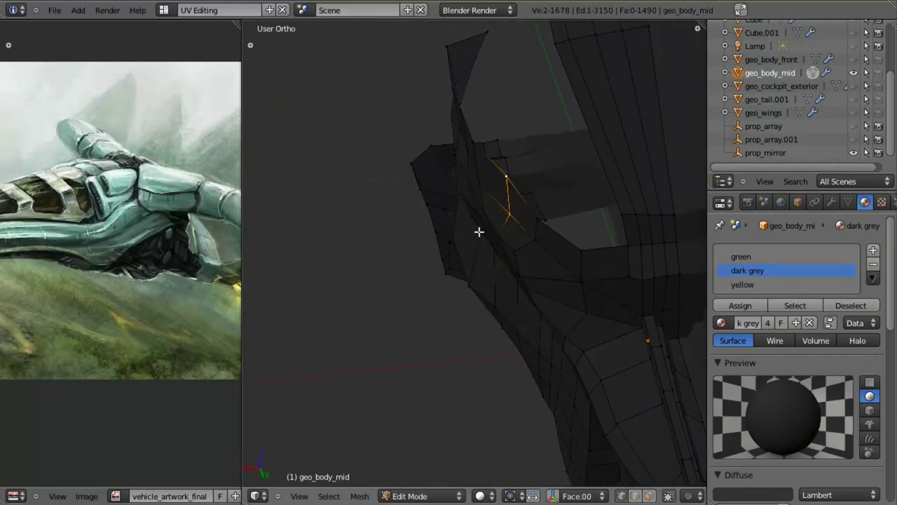
key(g)
key(y)
key(x)
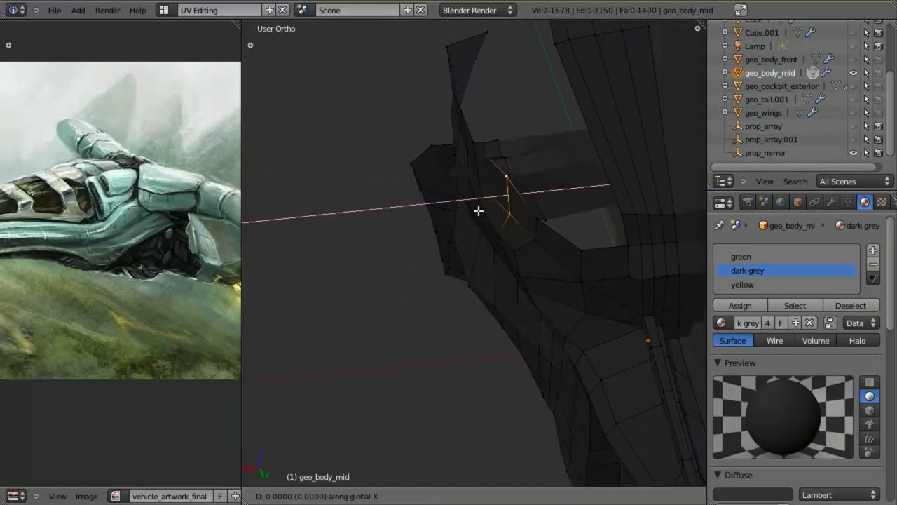
click(473, 210)
mouse_move(471, 206)
middle_down()
mouse_move(551, 184)
mouse_move(472, 190)
middle_up()
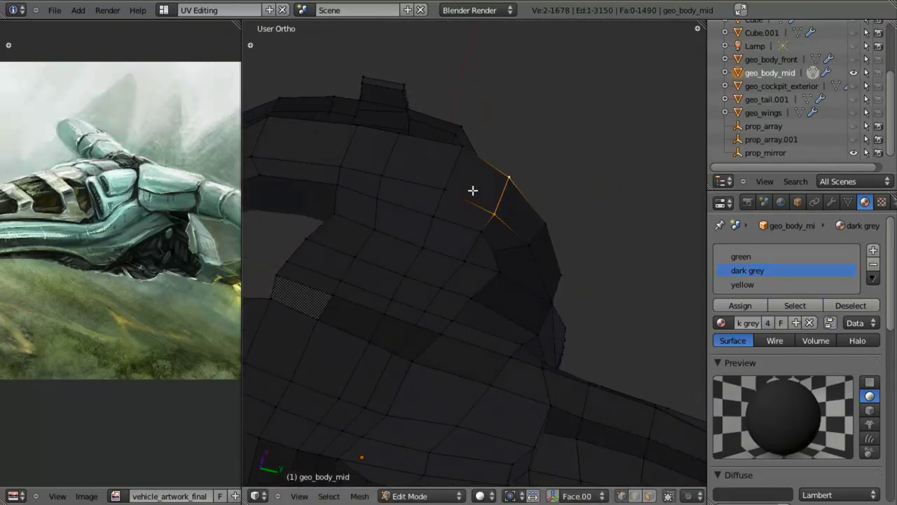
Step: Move the vertex below the upper band's rear curve along the Y axis
middle_drag(482, 226, 542, 183)
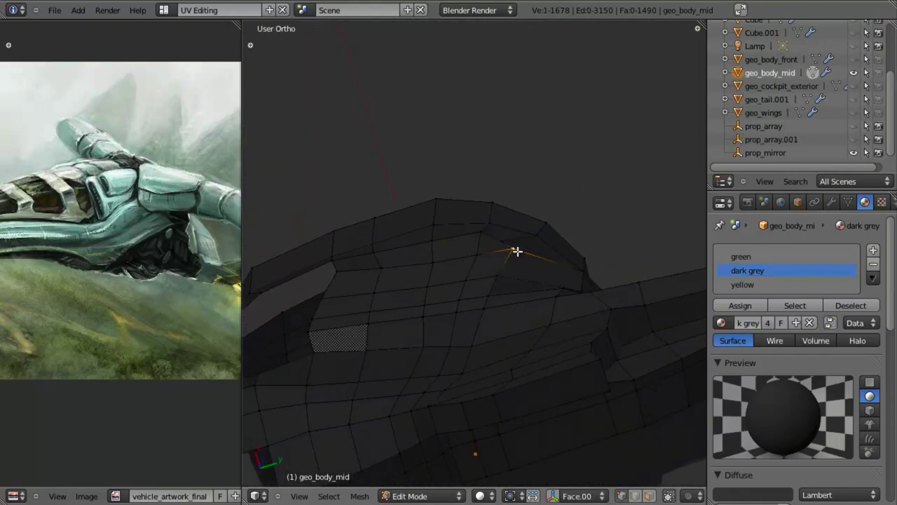
middle_drag(516, 251, 529, 304)
key(g)
key(y)
click(518, 306)
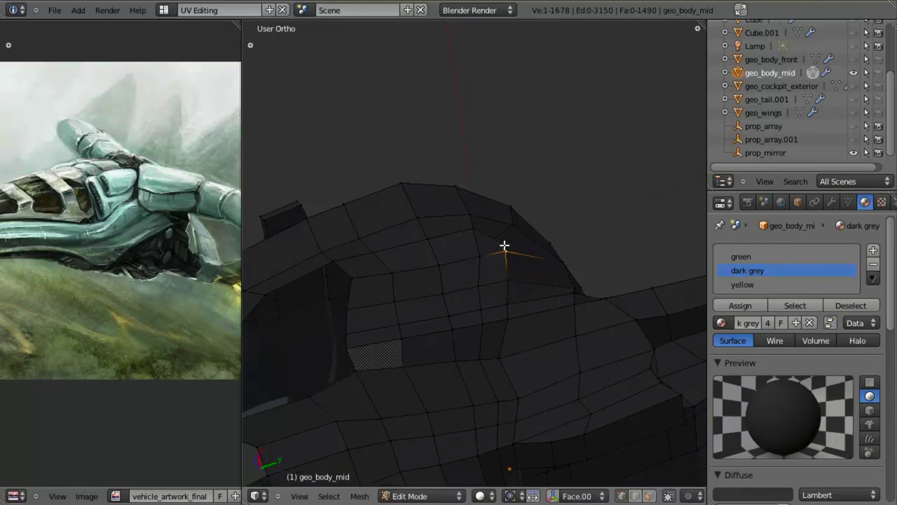
Step: Move the adjacent vertex below the band along X, then smooth it together with its neighbouring vertices
middle_drag(504, 246, 496, 227)
right_click(495, 229)
key(g)
key(x)
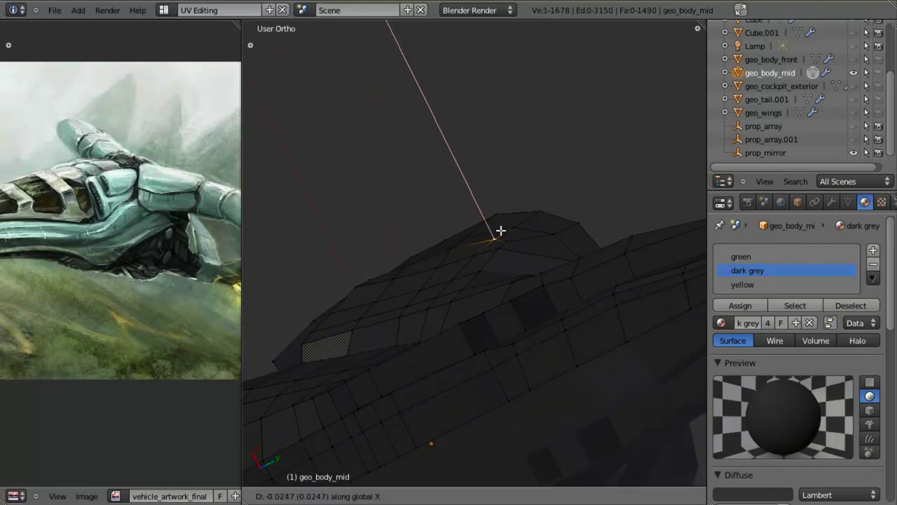
click(501, 230)
shift+right_click(494, 235)
middle_drag(494, 235, 539, 297)
key(w)
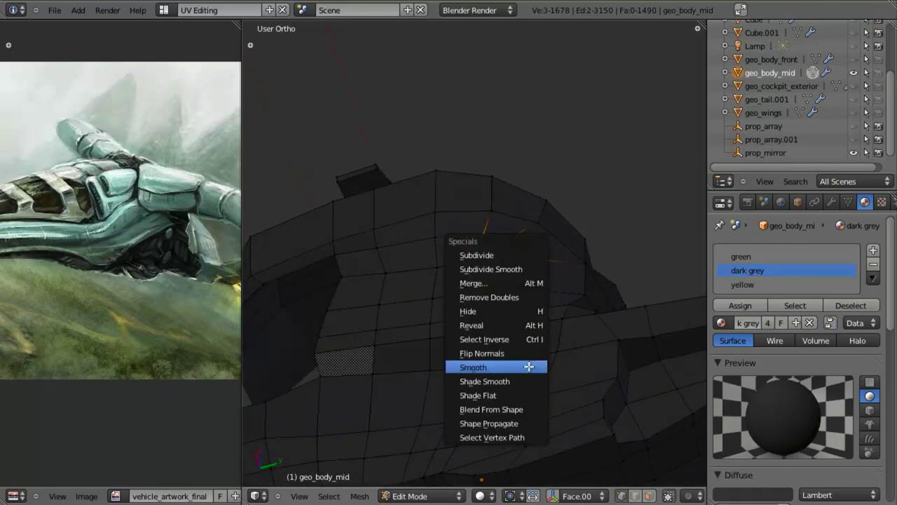
Step: Finish editing the middle body mesh and unhide all the vehicle's parts
key(KP_3)
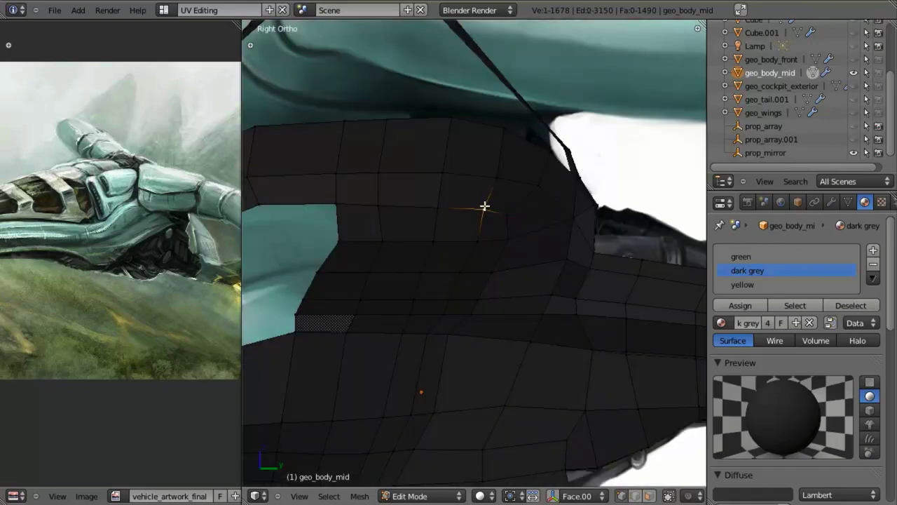
key(a)
scroll(563, 246, down, 2)
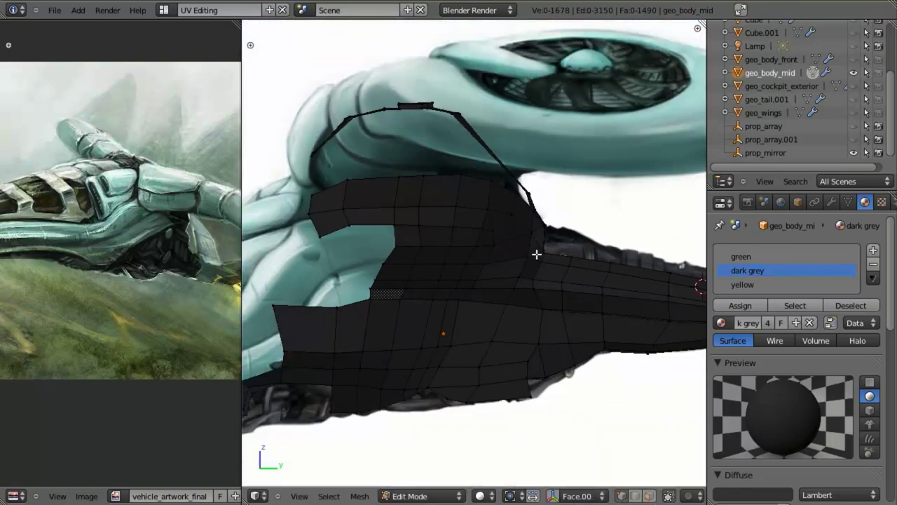
key(a)
middle_drag(534, 251, 456, 248)
key(Tab)
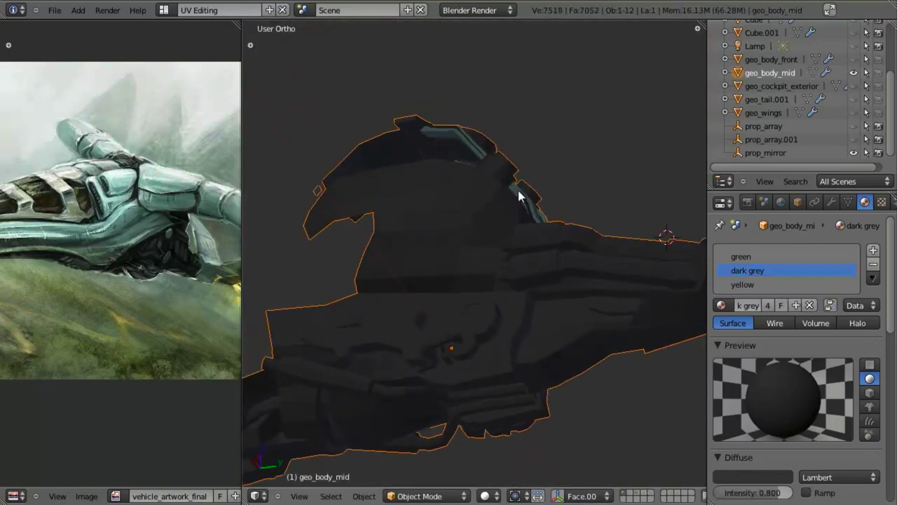
key(alt+h)
key(a)
scroll(451, 188, down, 1)
Step: Compare the whole vehicle and its tail with the reference artwork in the side view
mouse_move(450, 188)
middle_down()
mouse_move(382, 279)
mouse_move(410, 293)
mouse_move(456, 298)
mouse_move(538, 249)
mouse_move(487, 273)
mouse_move(445, 209)
mouse_move(391, 271)
mouse_move(473, 361)
mouse_move(490, 409)
mouse_move(436, 294)
mouse_move(407, 407)
mouse_move(443, 229)
mouse_move(445, 112)
mouse_move(453, 180)
mouse_move(394, 245)
mouse_move(483, 322)
mouse_move(475, 330)
mouse_move(430, 236)
mouse_move(460, 247)
mouse_move(445, 166)
mouse_move(452, 226)
mouse_move(484, 203)
mouse_move(496, 340)
mouse_move(540, 335)
middle_up()
key(KP_3)
scroll(510, 321, up, 3)
key(z)
scroll(495, 340, down, 3)
key(KP_3)
scroll(486, 267, up, 5)
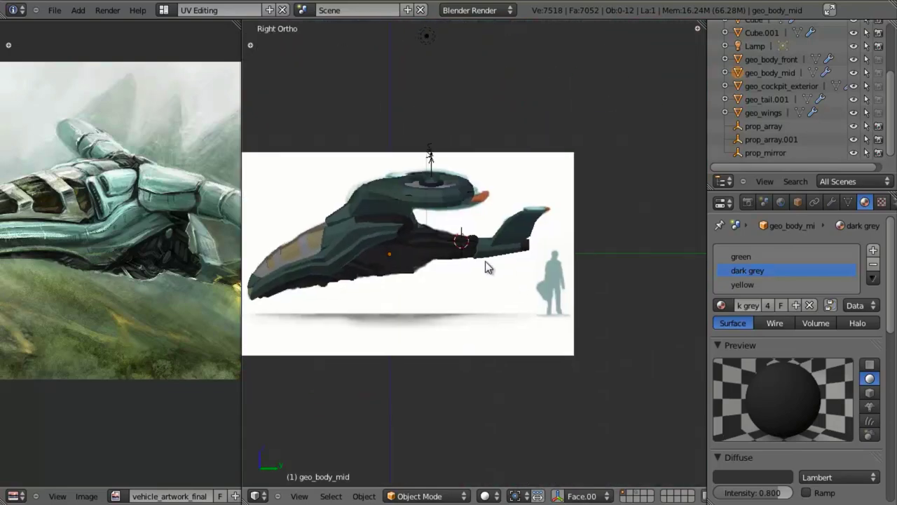
key(z)
shift+middle_drag(479, 252, 461, 253)
key(z)
scroll(494, 254, up, 2)
shift+middle_drag(577, 254, 557, 248)
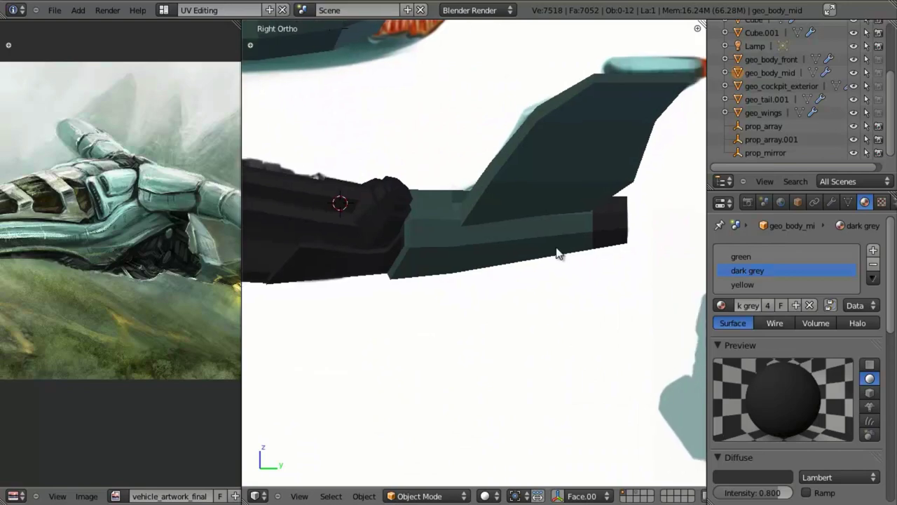
Step: Open the geo_tail.001 mesh for editing and select all linked geometry of the tail fin
key(z)
right_click(556, 249)
key(Tab)
key(Tab)
key(z)
key(z)
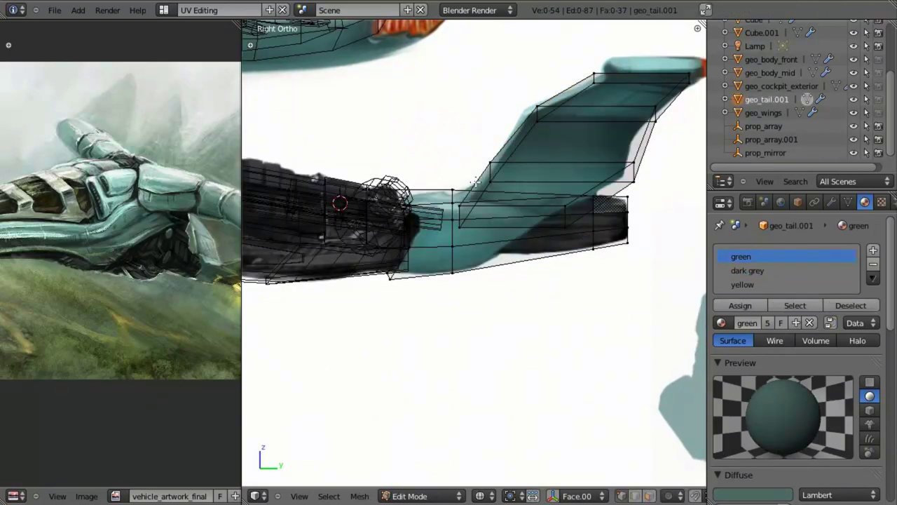
key(z)
key(l)
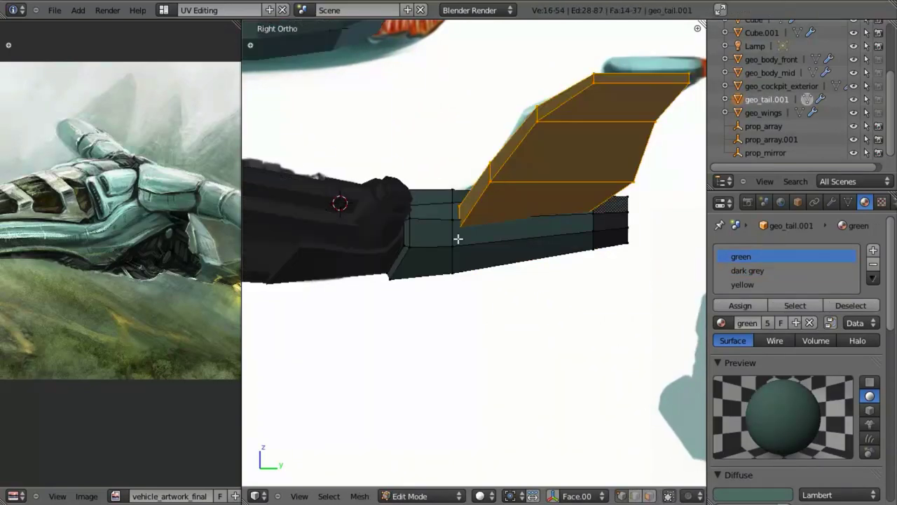
Step: Check the tail fin in the front view, then isolate the tail to examine the fin's root
key(z)
middle_drag(483, 220, 515, 238)
key(z)
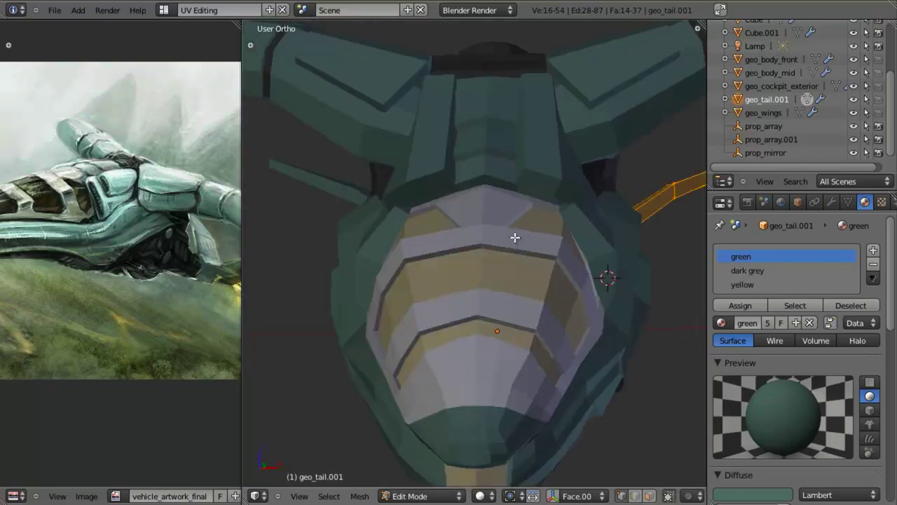
key(KP_1)
key(z)
shift+middle_drag(584, 263, 403, 276)
key(z)
key(KP_Divide)
middle_drag(532, 255, 420, 176)
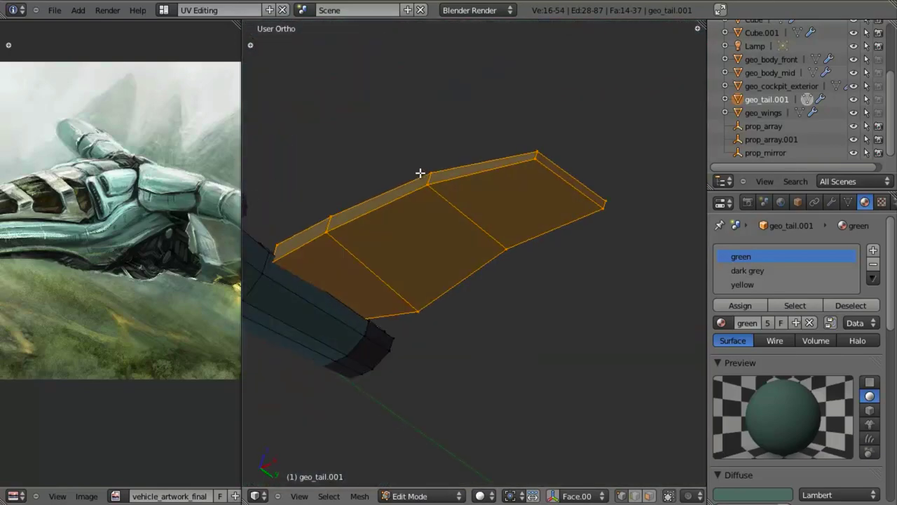
Step: Select the fin's root face, bring the other parts back into view and move the face vertically in the front view
key(a)
key(z)
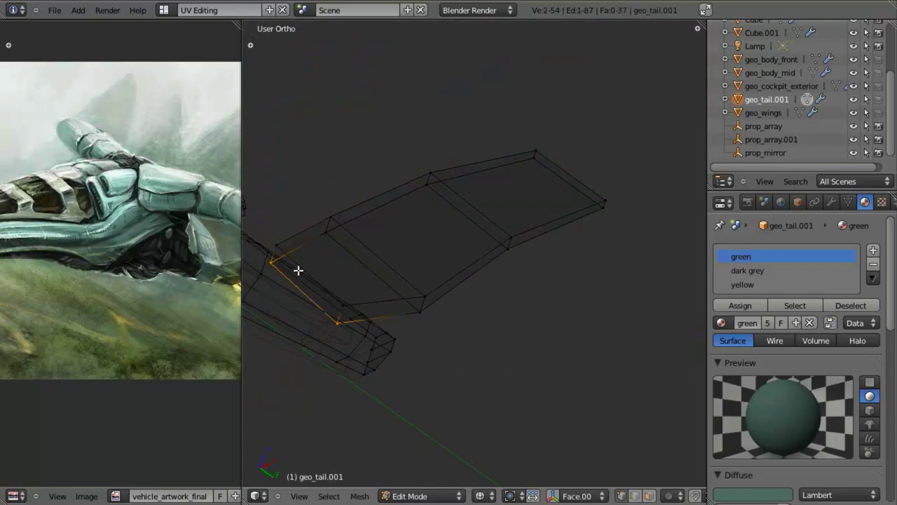
right_click(299, 266)
key(KP_Divide)
key(z)
key(g)
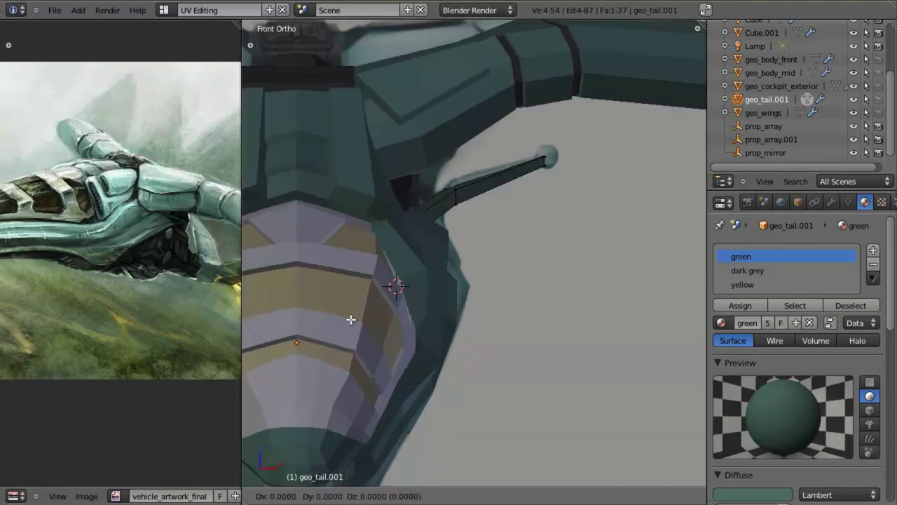
key(z)
click(361, 307)
Step: Rotate the fin's root face about -6.7 degrees and shift it about 0.06 units to align with the tail boom
key(KP_3)
key(z)
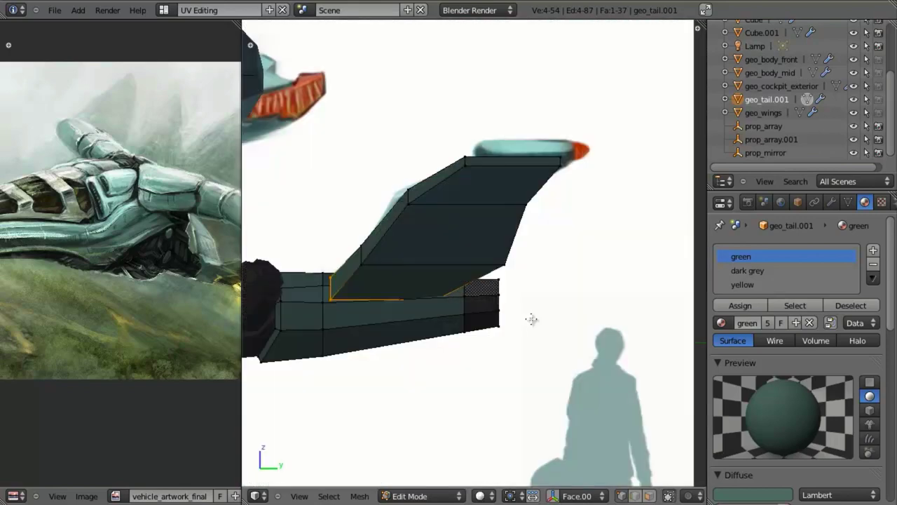
mouse_move(530, 319)
middle_down()
mouse_move(460, 298)
mouse_move(436, 204)
mouse_move(458, 214)
mouse_move(450, 213)
mouse_move(453, 326)
middle_up()
key(z)
key(z)
key(z)
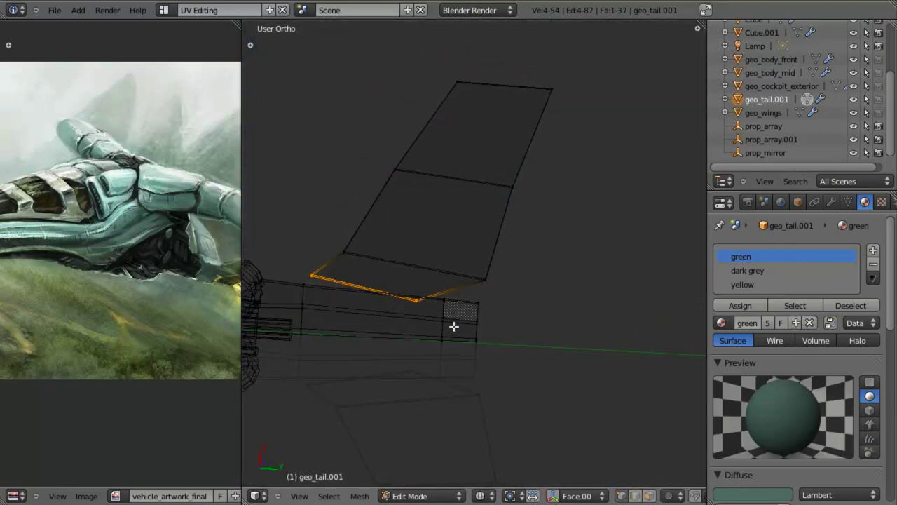
key(r)
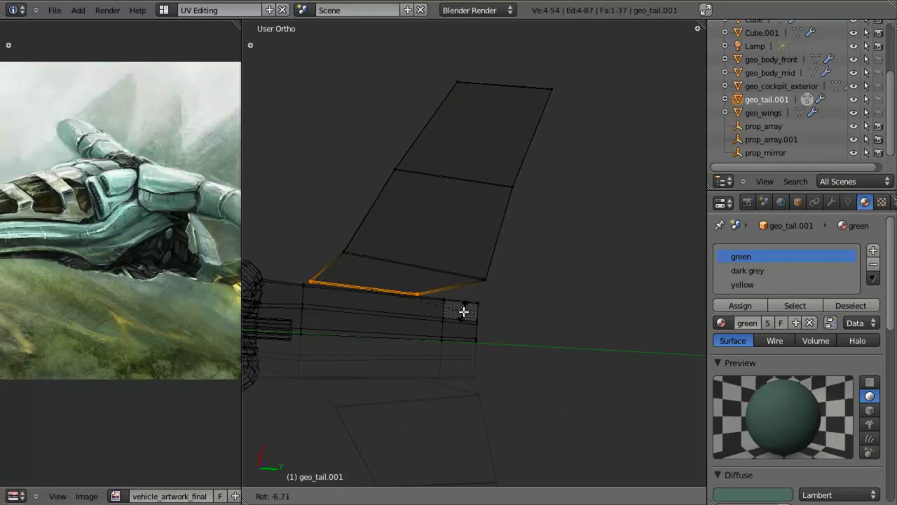
key(g)
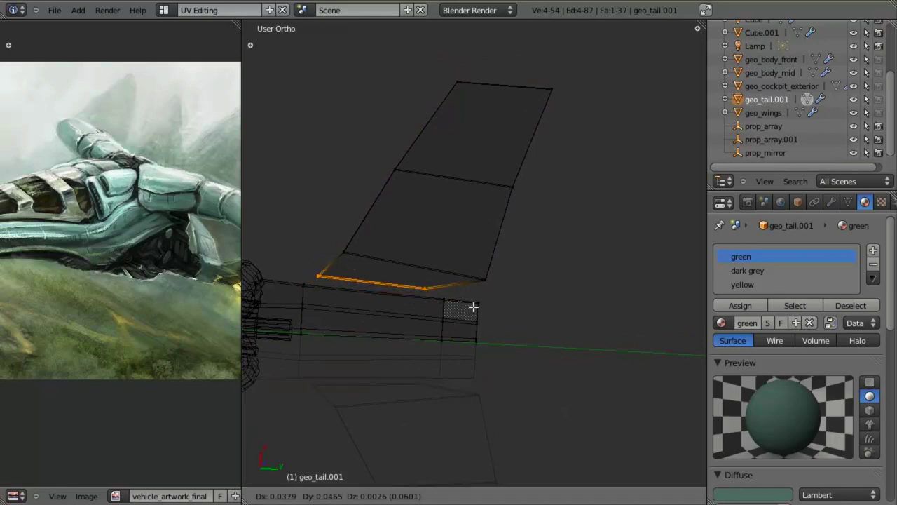
click(473, 306)
Step: Cut an edge loop around the tail boom, slid toward its rear end in line with the fin's root
key(ctrl+r)
click(425, 304)
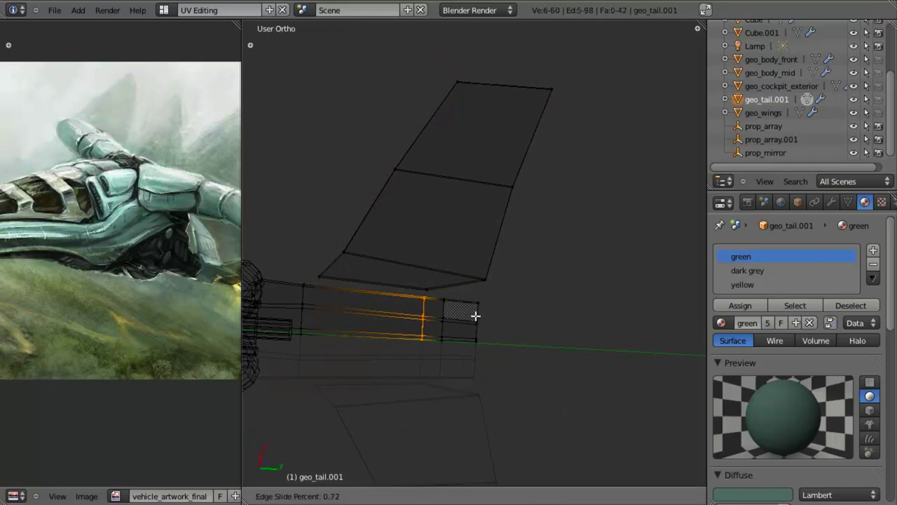
click(475, 316)
key(a)
Step: Delete the boom face facing the fin's root to make an opening for the fin
middle_drag(353, 292, 372, 348)
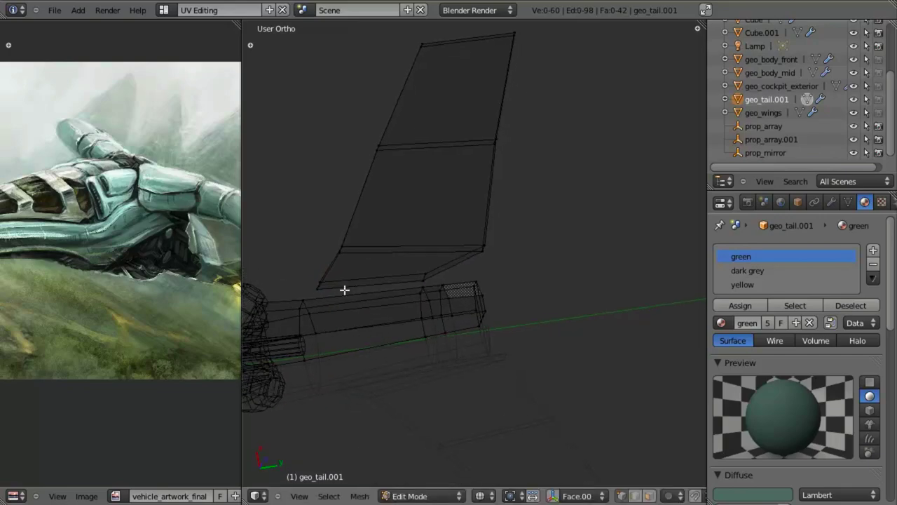
middle_drag(345, 290, 391, 296)
key(z)
mouse_move(423, 260)
shift+middle_down()
mouse_move(500, 258)
mouse_move(419, 315)
mouse_move(458, 311)
shift+middle_up()
scroll(500, 258, up, 2)
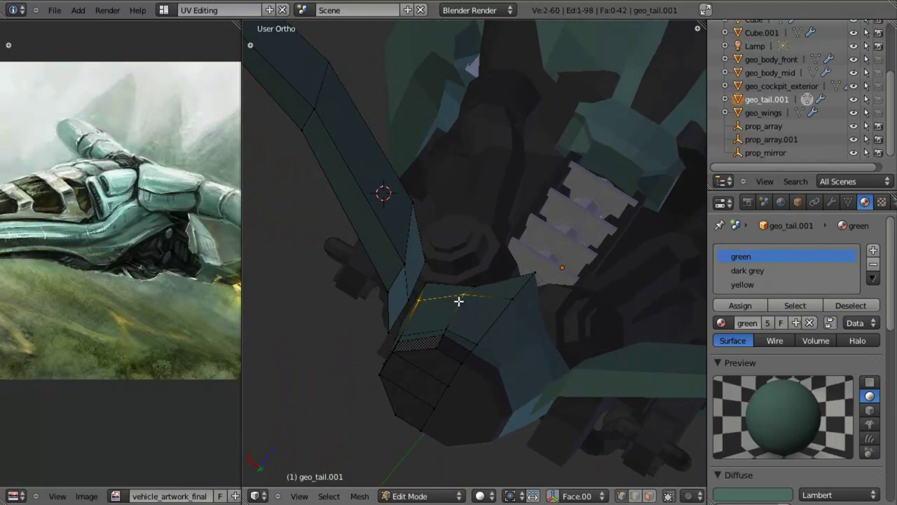
key(x)
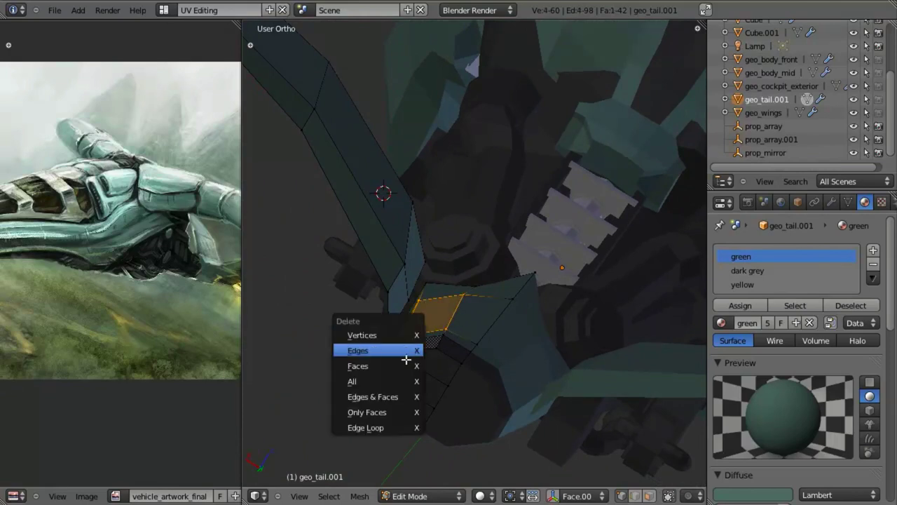
click(357, 365)
Step: Delete the fin's root vertices, removing its innermost segment and leaving its end open
middle_drag(452, 310, 416, 306)
right_click(389, 310)
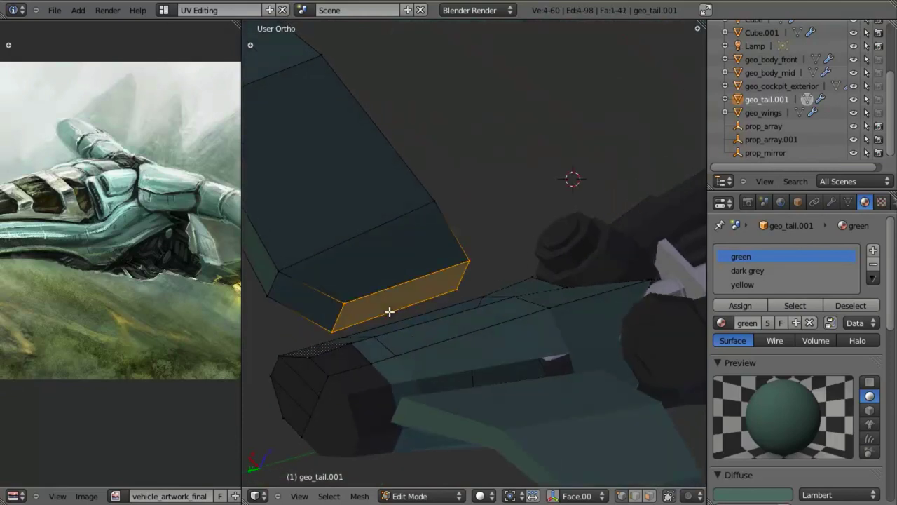
key(x)
click(343, 282)
Step: Fill faces between the fin's open end and the boom opening along the front edge and the underside
middle_drag(459, 264, 495, 257)
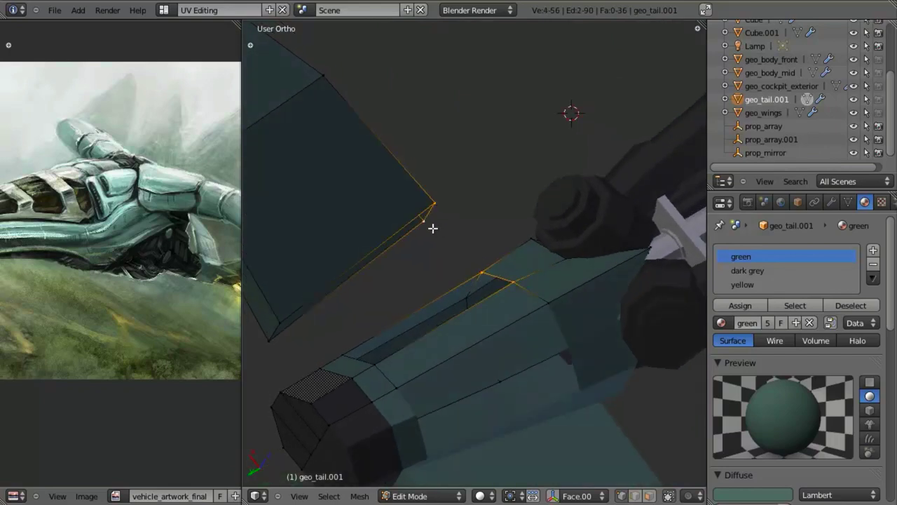
key(f)
key(a)
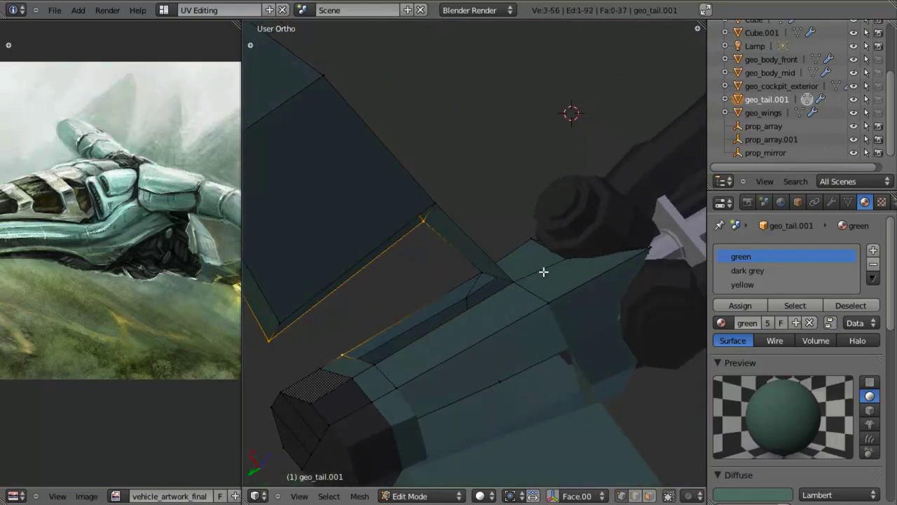
middle_drag(543, 272, 513, 337)
shift+middle_drag(357, 352, 404, 302)
key(f)
Step: Fill the rear and top faces between the fin and the boom to complete the connection
right_click(394, 305)
shift+right_click(310, 268)
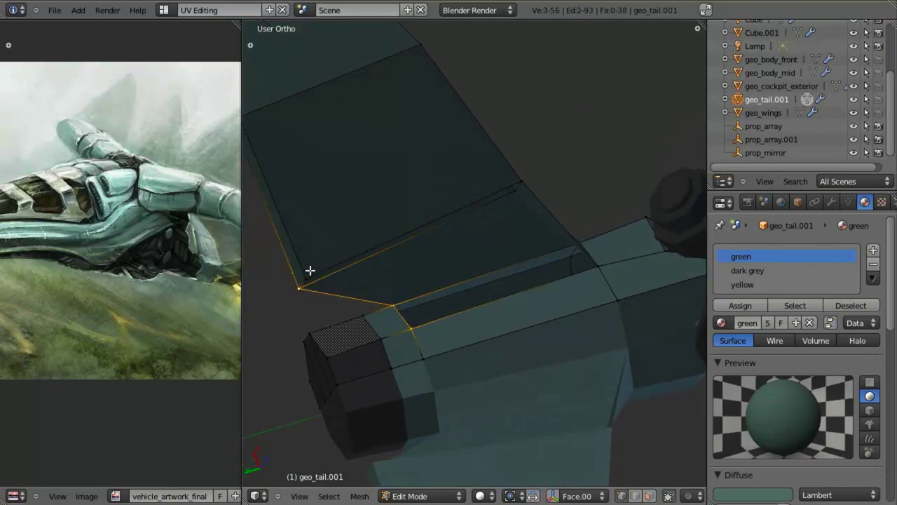
key(f)
right_click(314, 269)
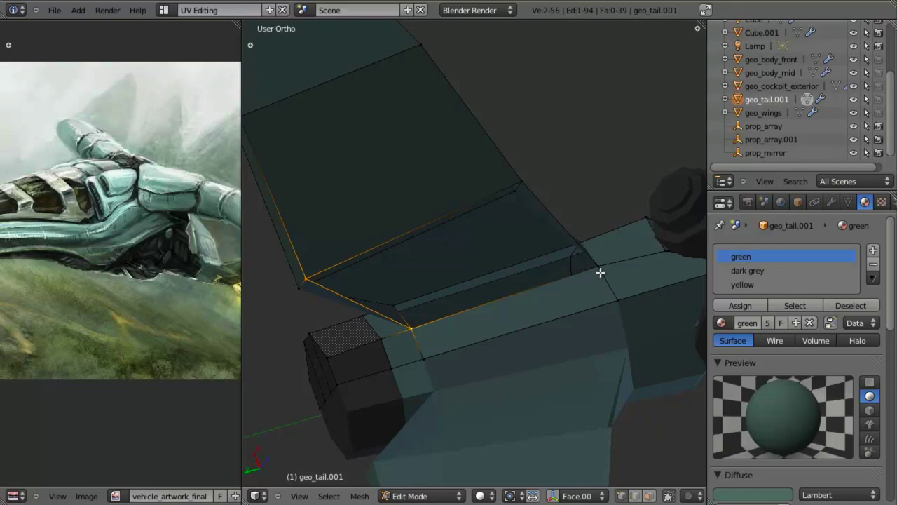
key(f)
middle_drag(523, 181, 503, 194)
key(a)
key(KP_7)
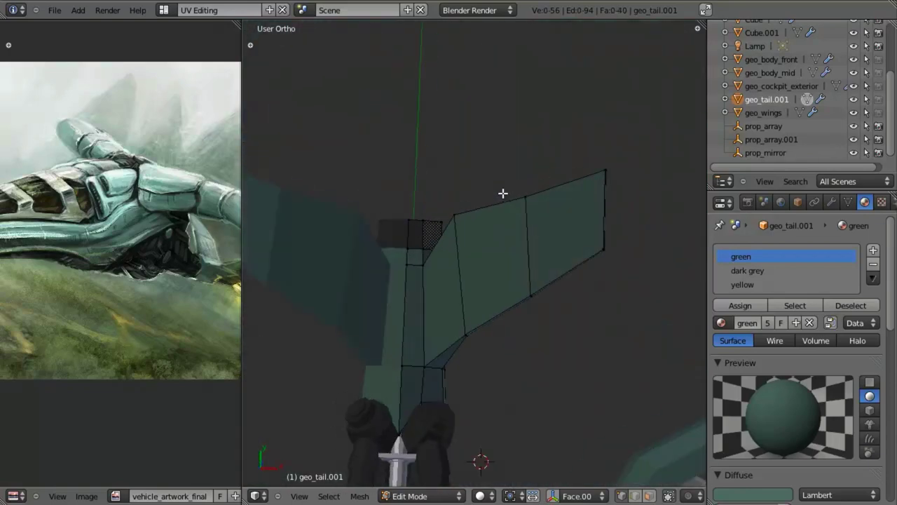
Step: Move the three lower vertices of the tail fin's rear edge forward along Y
key(KP_7)
scroll(495, 300, up, 3)
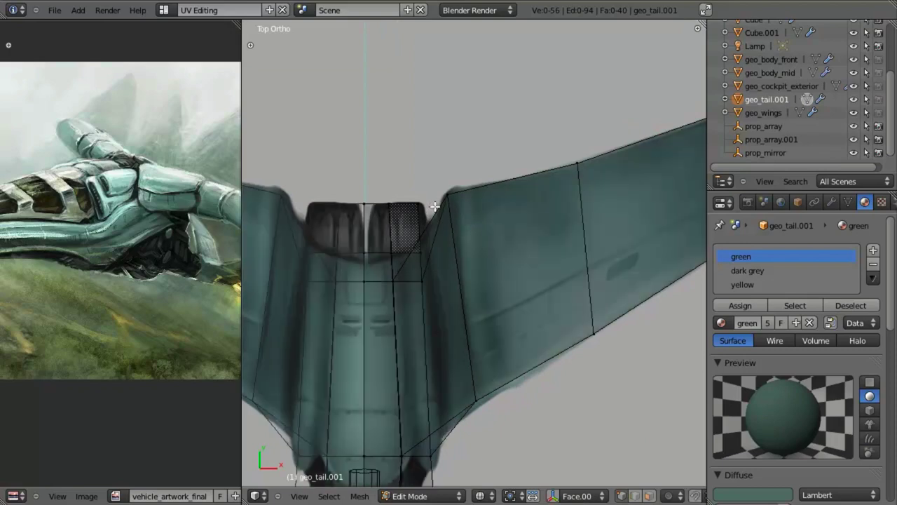
right_click(465, 199)
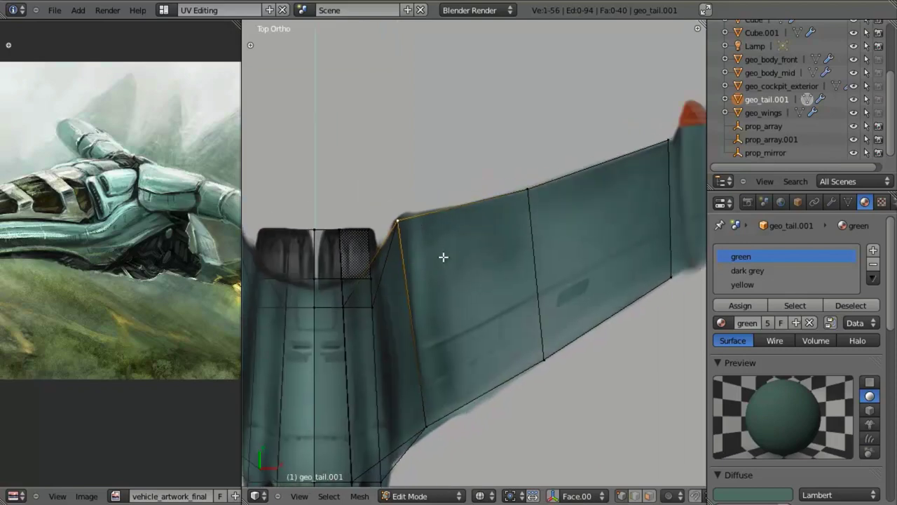
middle_drag(443, 257, 428, 267)
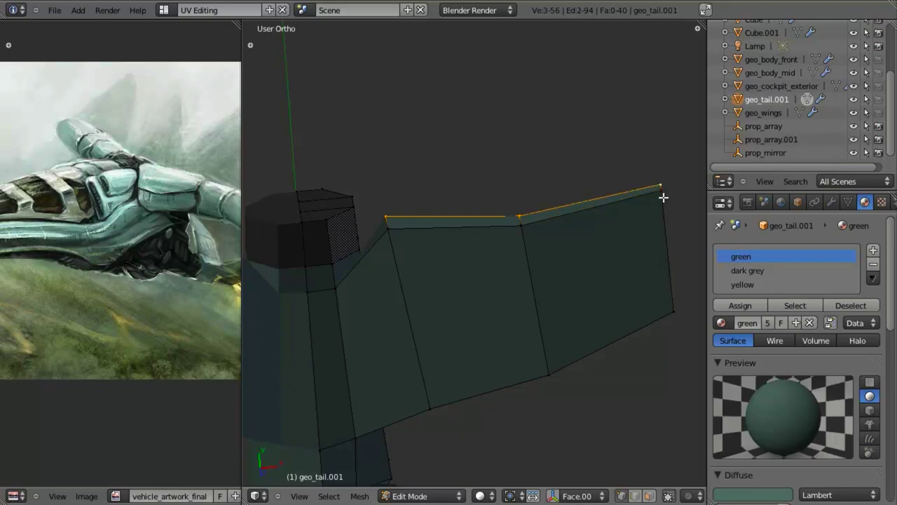
key(g)
key(z)
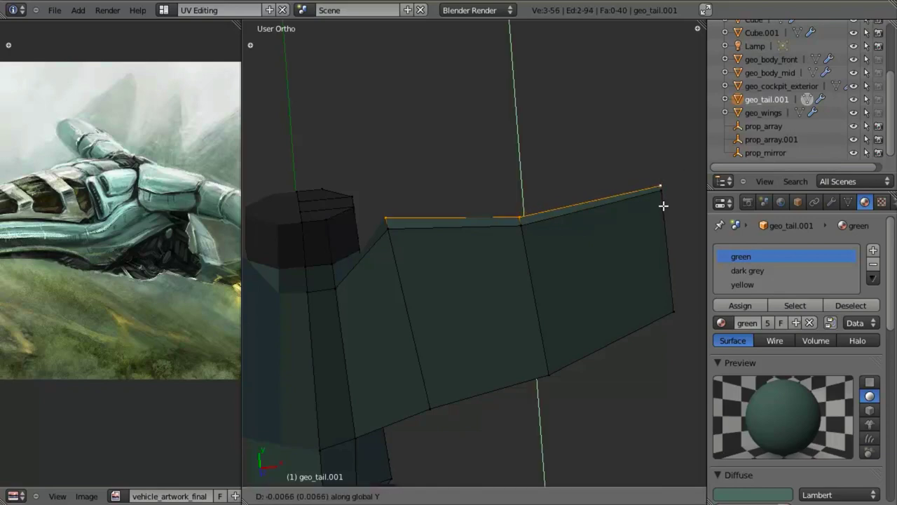
click(666, 222)
middle_drag(665, 222, 320, 232)
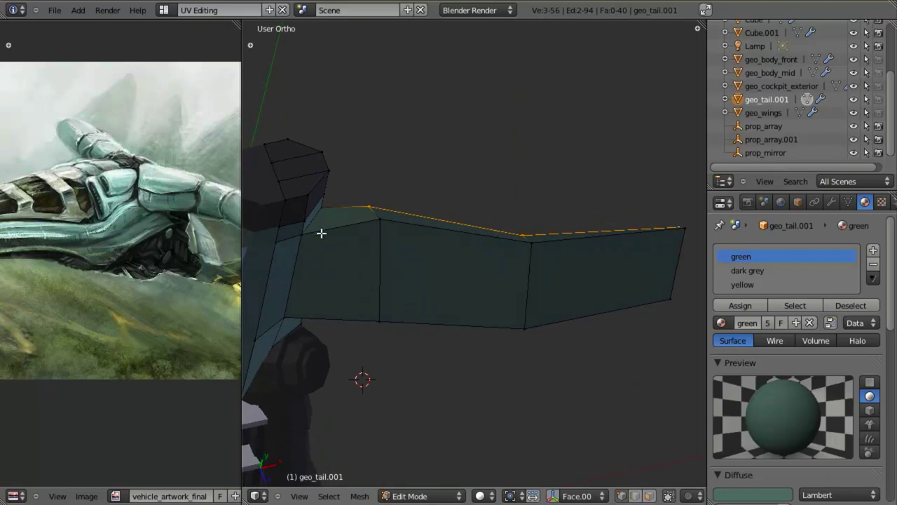
Step: Flatten the four vertices at the fin's outer end by scaling them to 0 along X
key(KP_7)
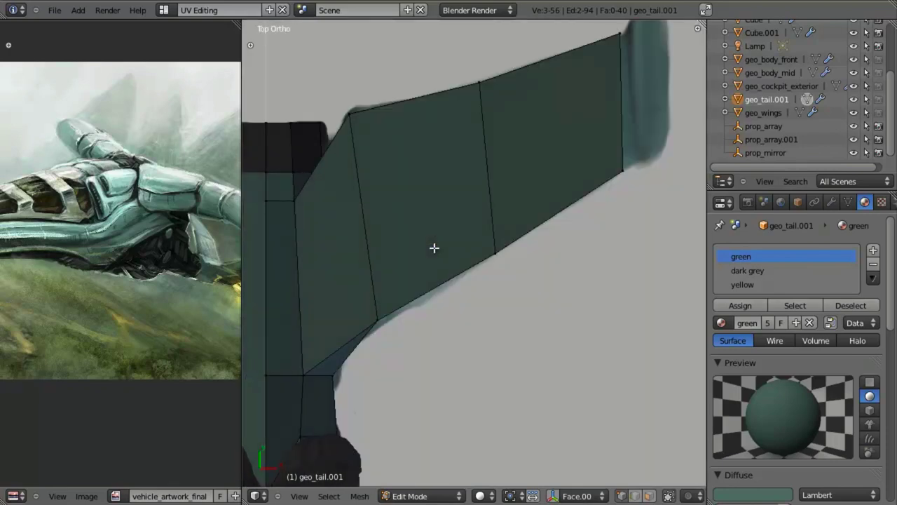
key(z)
key(a)
shift+middle_drag(458, 237, 493, 242)
shift+middle_drag(691, 150, 570, 208)
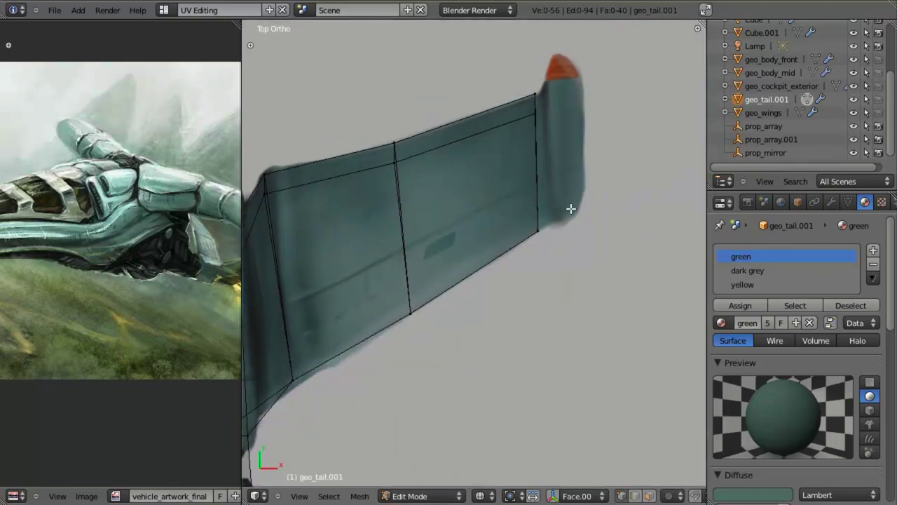
key(z)
key(z)
key(b)
drag(531, 85, 568, 304)
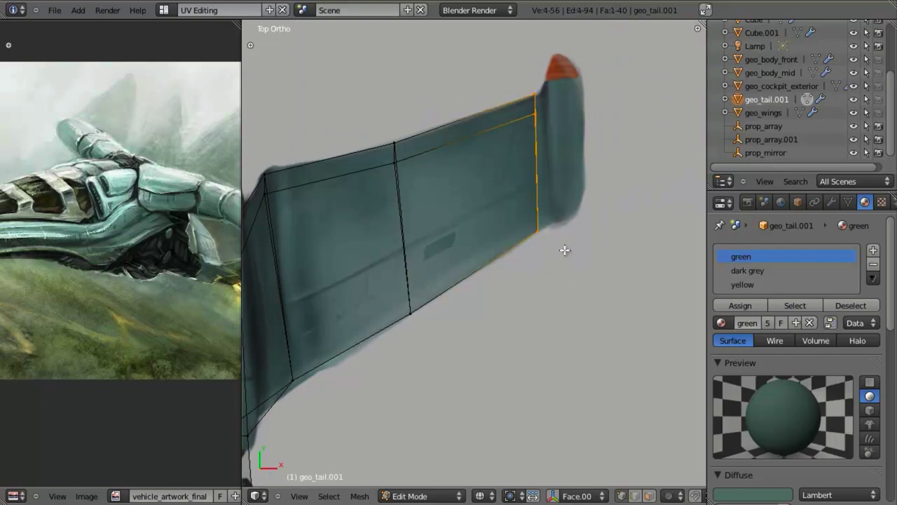
key(s)
key(x)
key(0)
key(Return)
Step: Extrude the fin's outer end outward to the pod's outer side in the reference and pull the new end slightly inward along X
key(e)
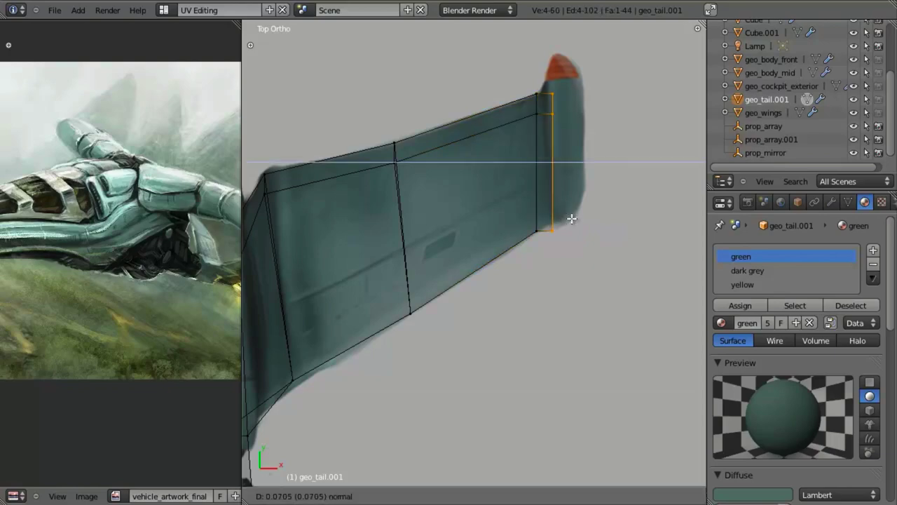
click(598, 205)
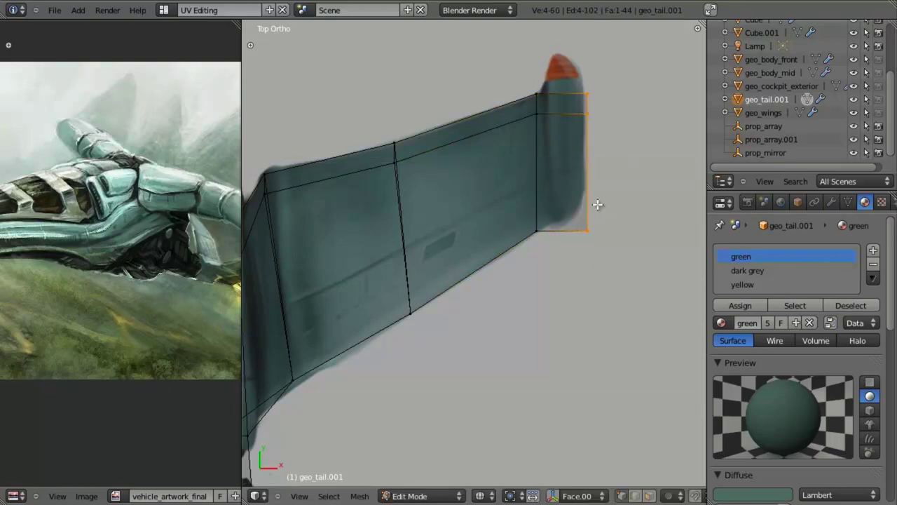
key(KP_1)
shift+middle_drag(577, 141, 527, 213)
scroll(530, 211, up, 4)
key(g)
key(x)
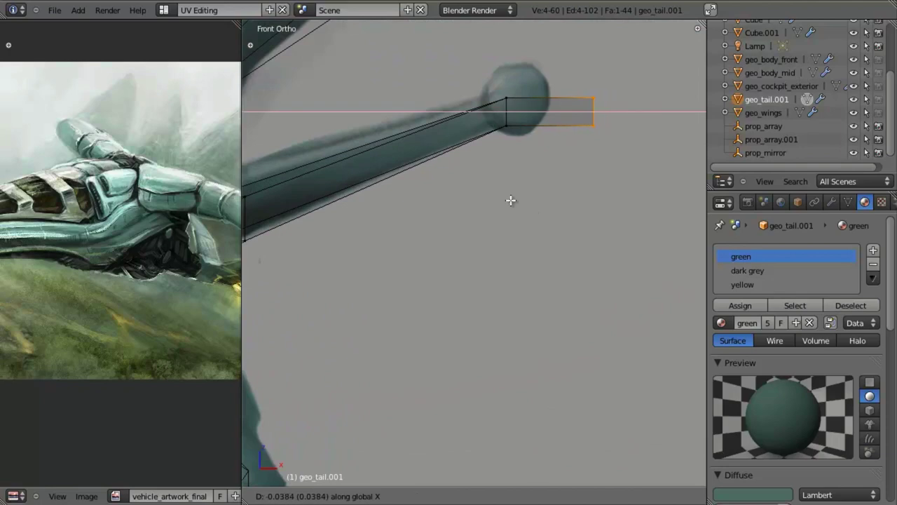
click(496, 194)
Step: Delete the extruded vertices beyond the fin's outer end
key(a)
key(b)
drag(492, 59, 592, 109)
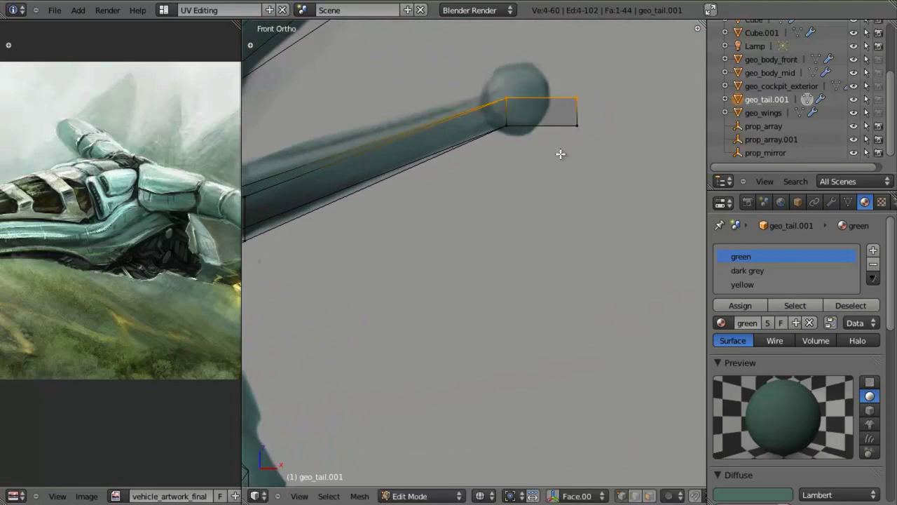
key(ctrl+l)
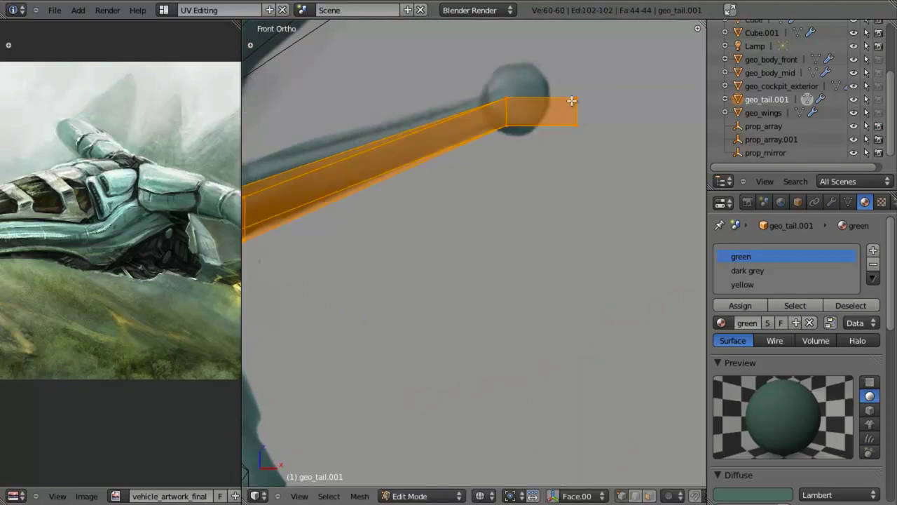
key(a)
key(b)
drag(567, 80, 610, 176)
key(x)
click(580, 140)
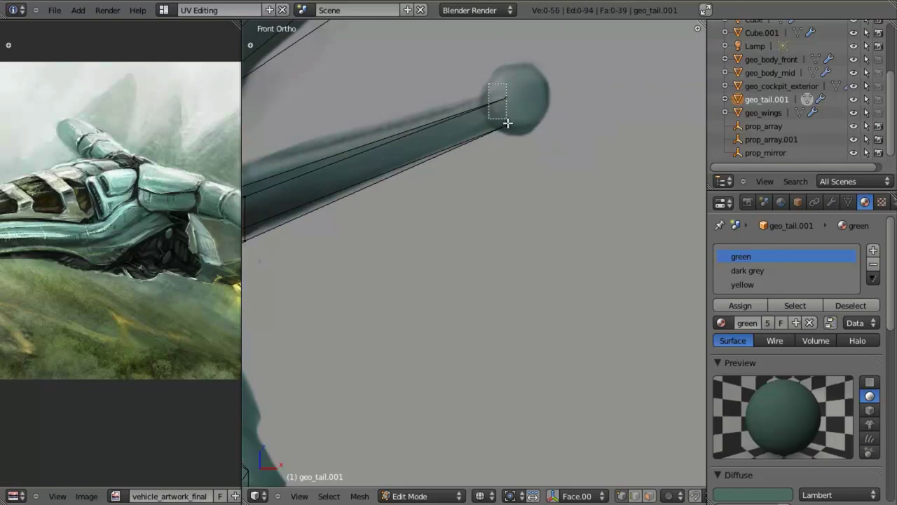
Step: Snap the 3D cursor to the fin's open tip and add a circle there with 6 vertices and a radius of 0.01
alt+right_click(507, 122)
key(shift+s)
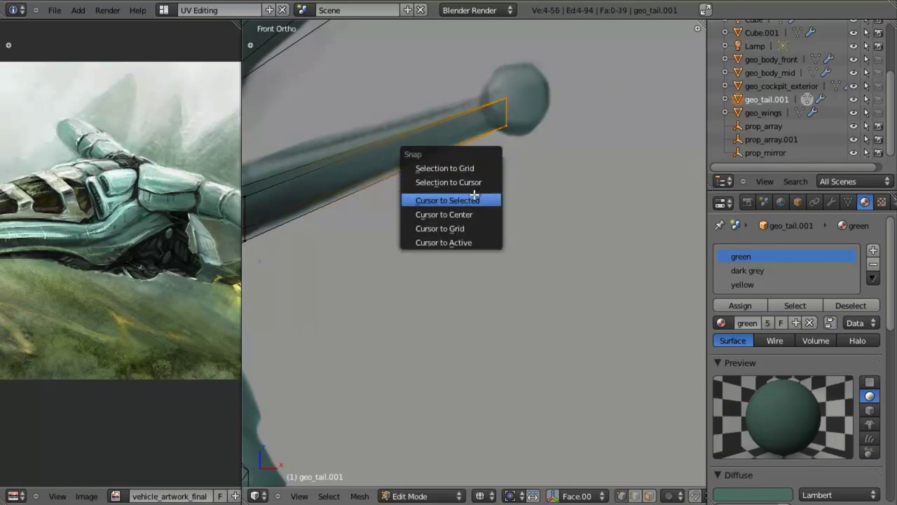
click(475, 197)
key(a)
key(shift+a)
click(554, 209)
scroll(557, 220, down, 5)
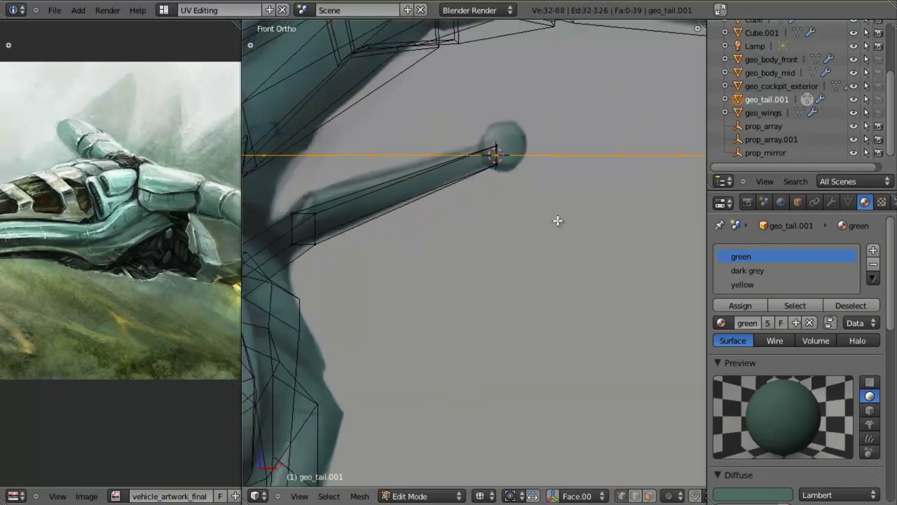
key(F6)
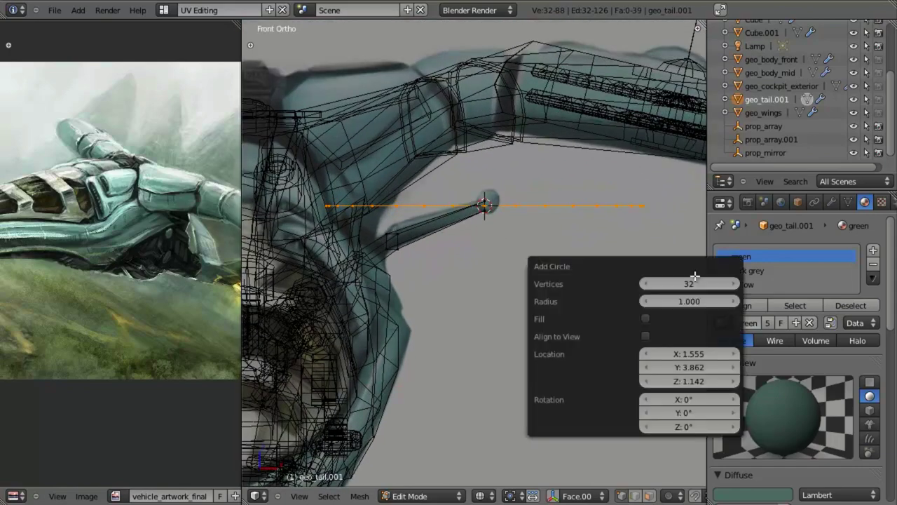
click(696, 283)
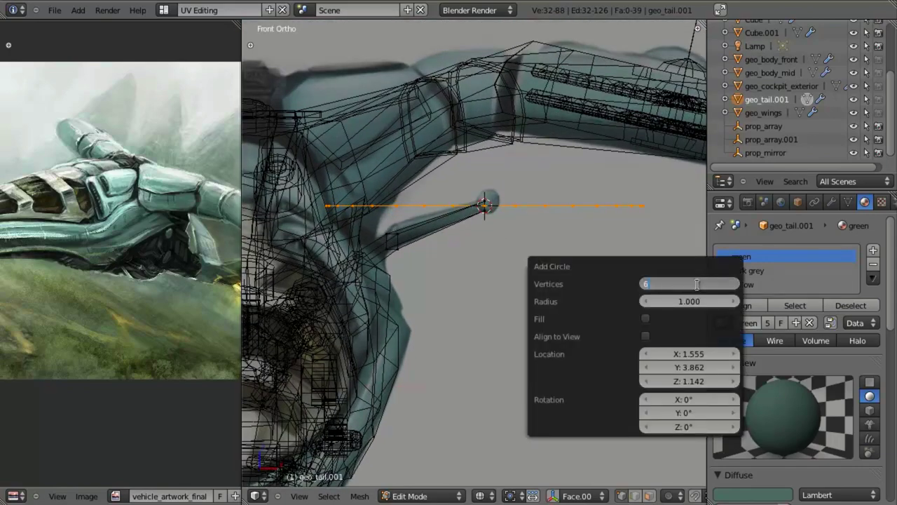
key(Tab)
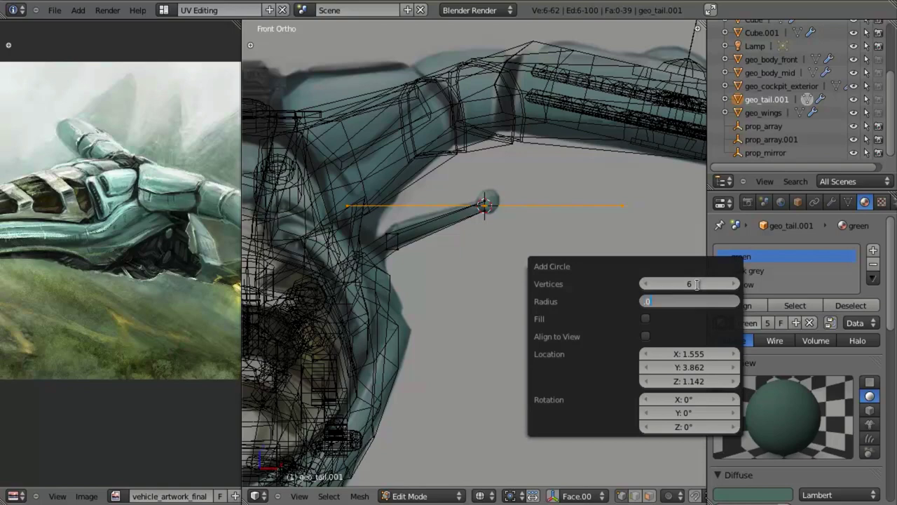
text(.01)
key(Return)
scroll(540, 197, up, 3)
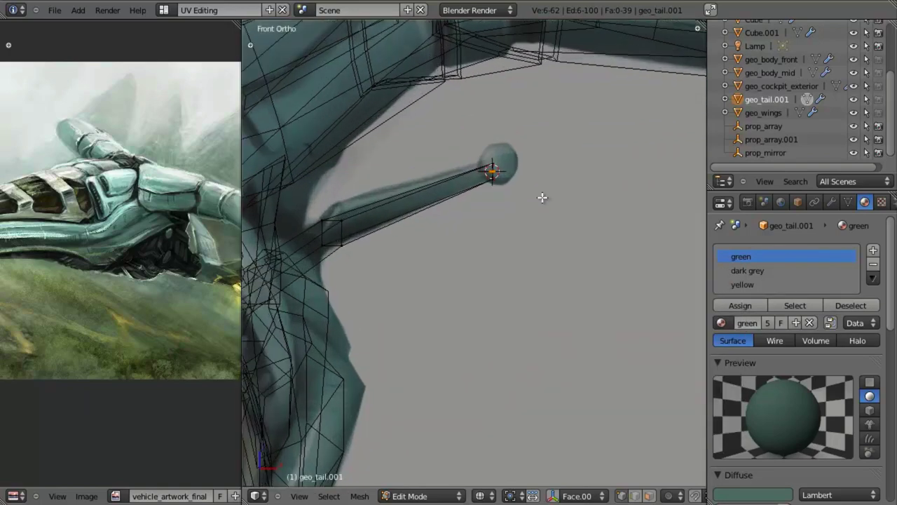
Step: Rotate the hexagonal circle 90° about X, scale it up about 7.65 times and position it over the reference's fin-tip pod
text(rx90)
key(Return)
scroll(507, 192, up, 4)
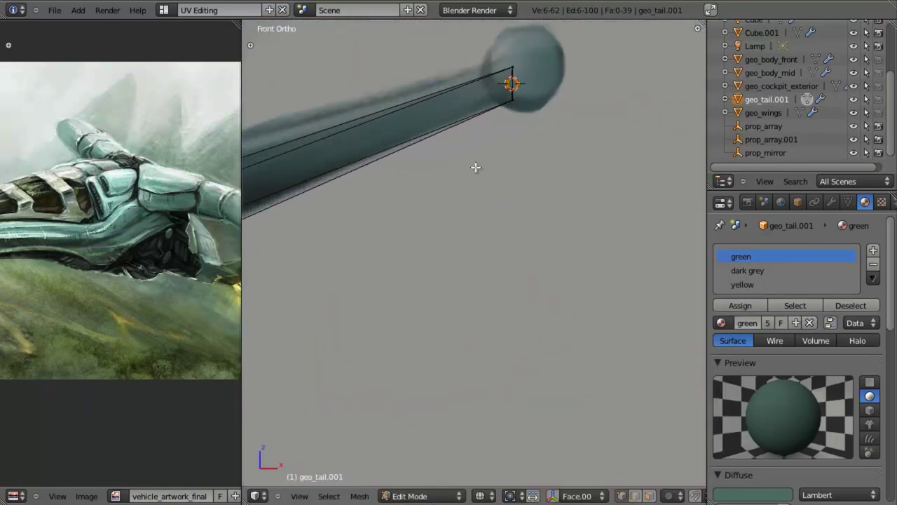
shift+middle_drag(518, 90, 488, 178)
key(s)
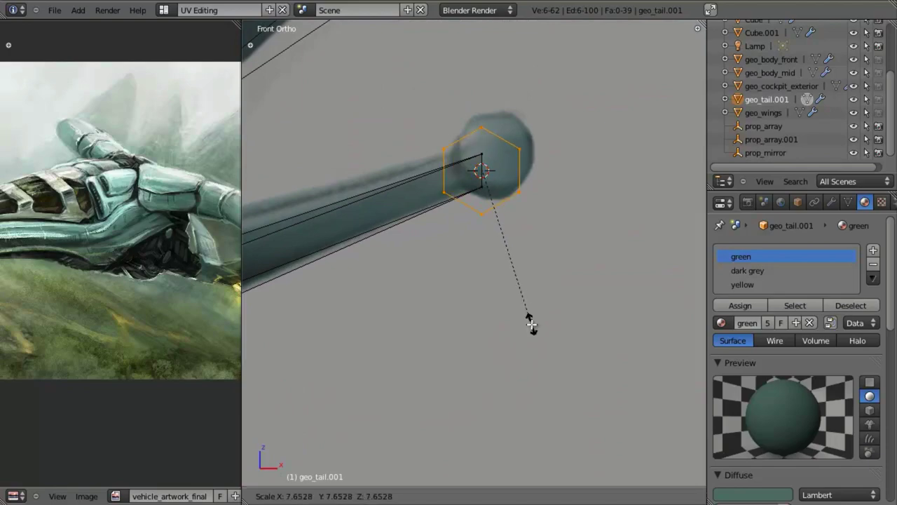
click(532, 324)
key(g)
click(550, 310)
Step: Move the hexagonal circle along Y to the front end of the pod in the side reference
key(KP_3)
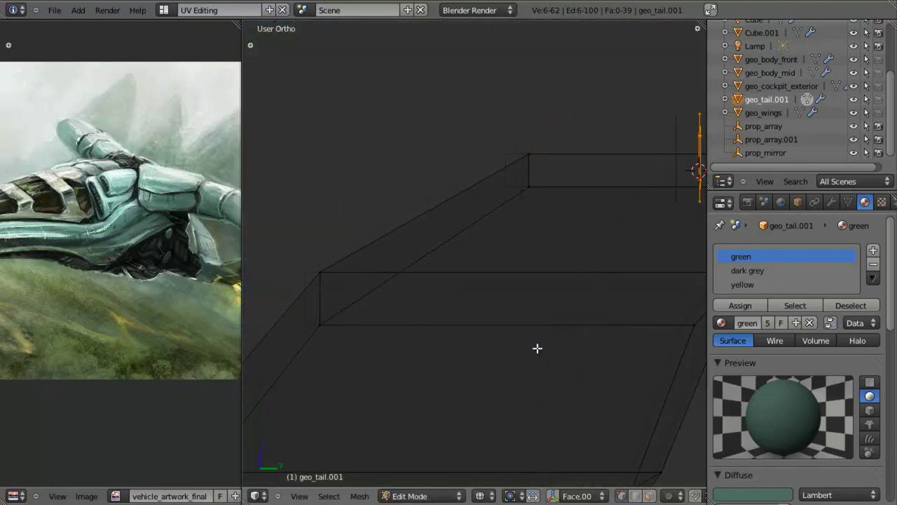
scroll(536, 348, down, 6)
shift+middle_drag(581, 285, 554, 292)
scroll(554, 292, up, 4)
key(g)
key(y)
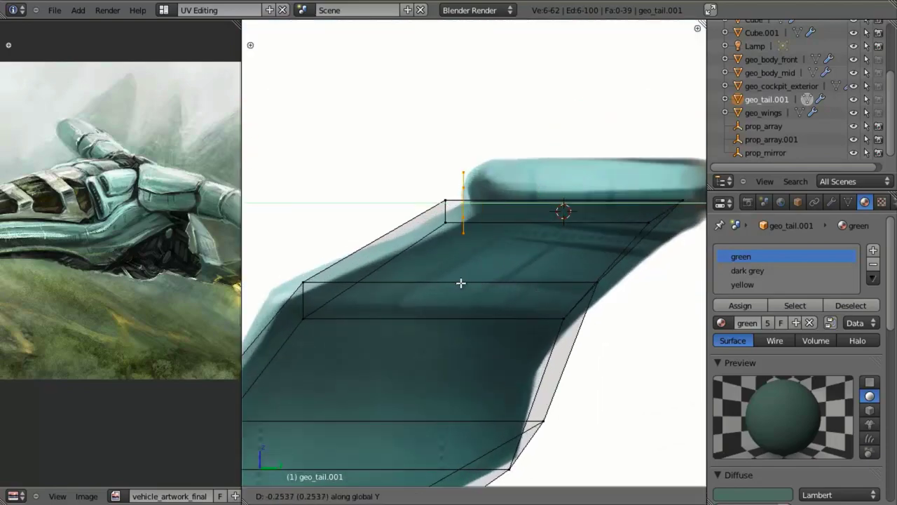
click(474, 282)
Step: Extrude the circle rearward along Y for the pod's body, then extrude a short segment and taper its end to about 0.72
shift+middle_drag(482, 274, 382, 282)
key(e)
key(y)
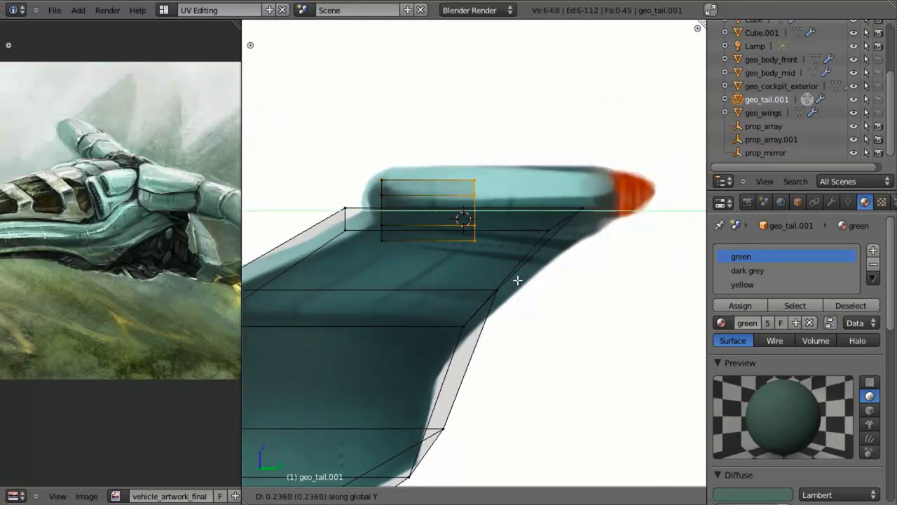
click(577, 256)
key(e)
key(y)
click(614, 256)
key(s)
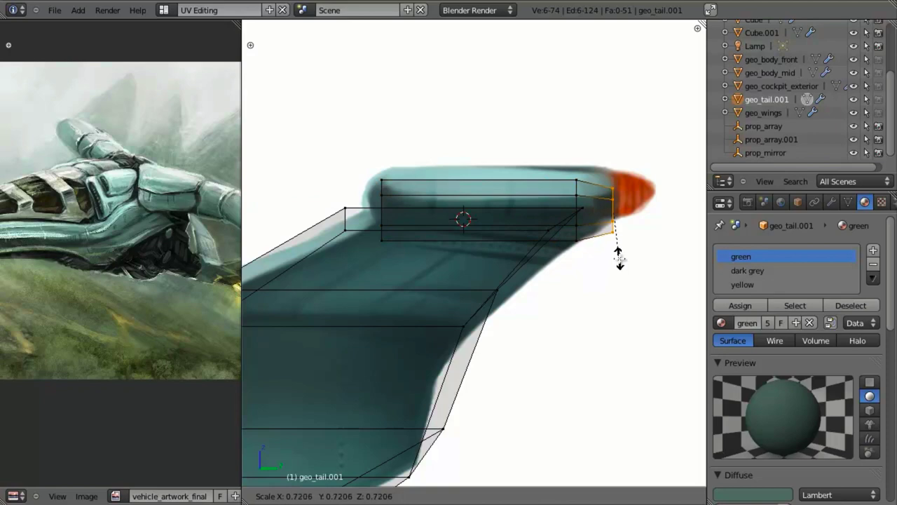
click(621, 259)
Step: Add a smaller inner ring at the pod's rear end, then extrude it along the orange tip and narrow its end
key(s)
click(620, 247)
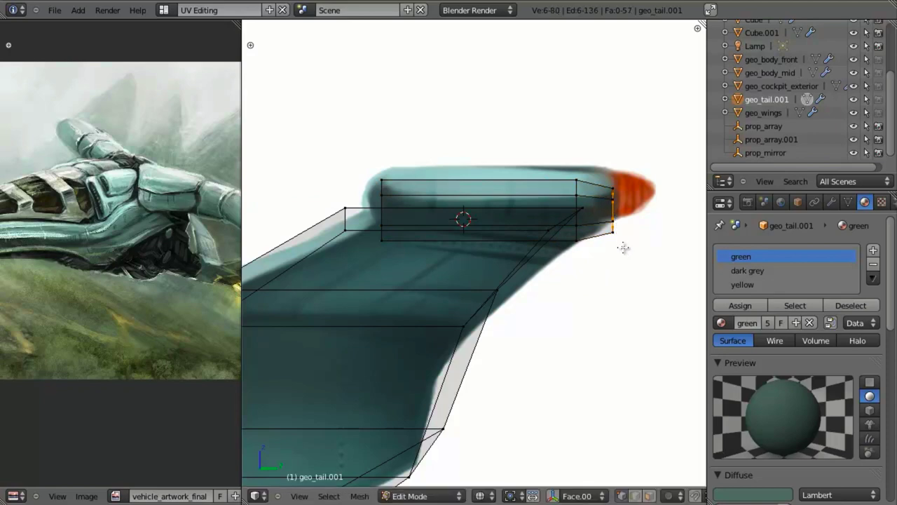
key(e)
key(y)
click(650, 247)
key(s)
click(651, 246)
Step: Extrude a last short segment at the orange tip, shrink its end and adjust its position along Y
key(e)
key(y)
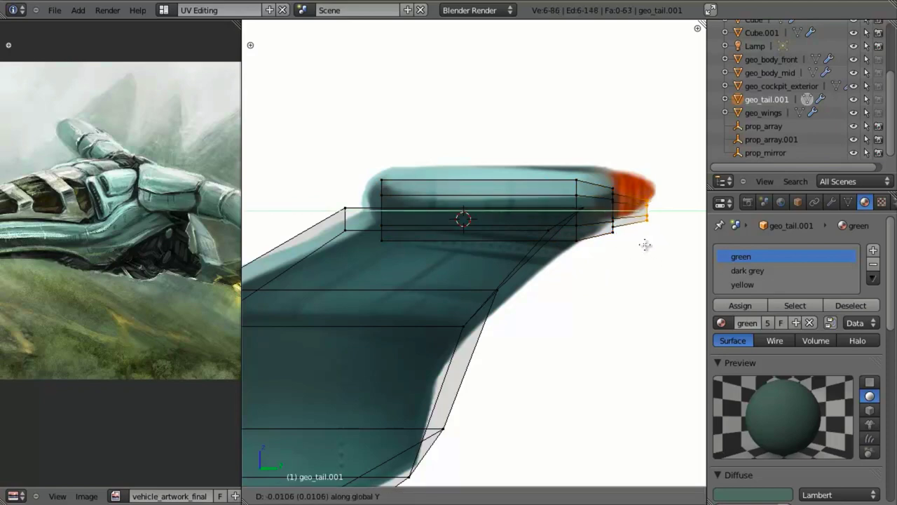
click(643, 243)
key(s)
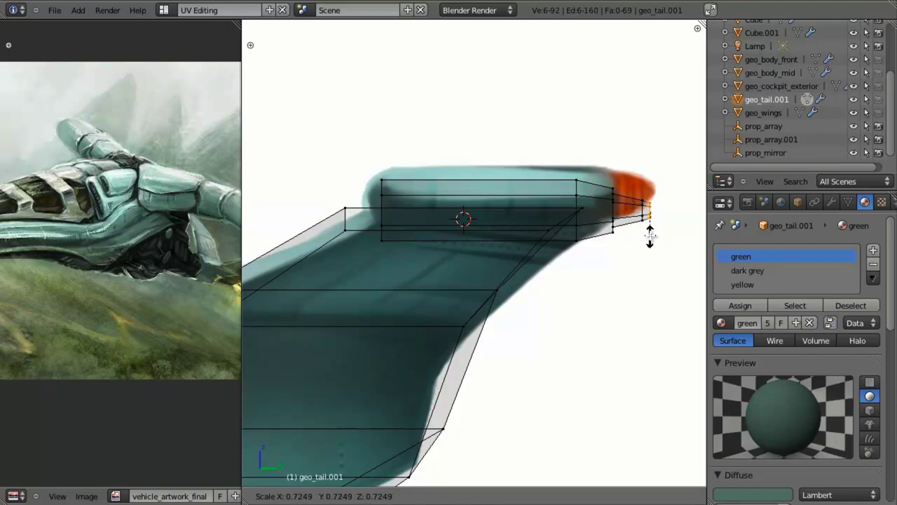
click(652, 229)
key(g)
key(y)
click(649, 228)
Step: Close the hexagonal opening at the pod's rear tip with two faces
mouse_move(650, 233)
middle_down()
mouse_move(589, 218)
mouse_move(374, 263)
mouse_move(453, 239)
middle_up()
key(z)
scroll(453, 239, up, 2)
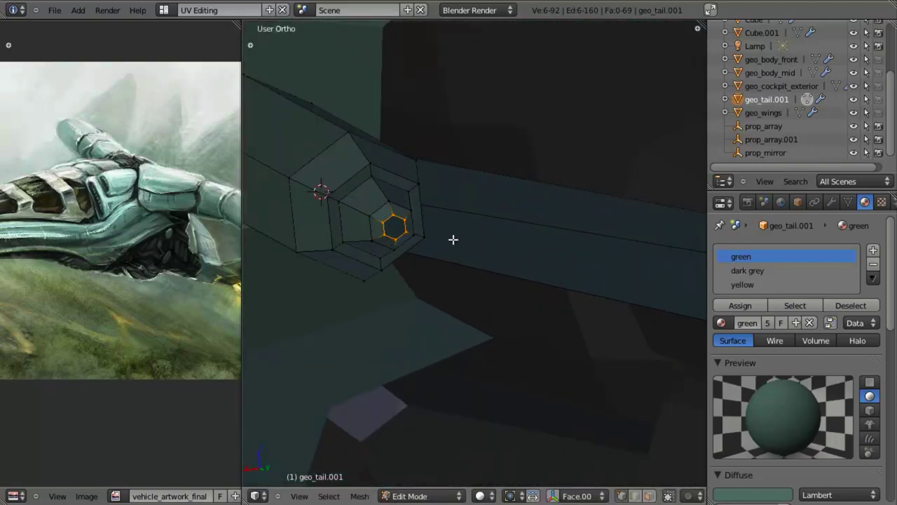
key(g)
right_click(396, 216)
Step: Extrude the pod's front end forward along Y in two short segments, shrinking each one to form a rounded nose
key(KP_3)
scroll(423, 257, down, 3)
mouse_move(410, 264)
shift+middle_down()
mouse_move(431, 252)
mouse_move(603, 223)
shift+middle_up()
shift+middle_drag(454, 226, 560, 210)
key(z)
key(e)
click(397, 246)
key(s)
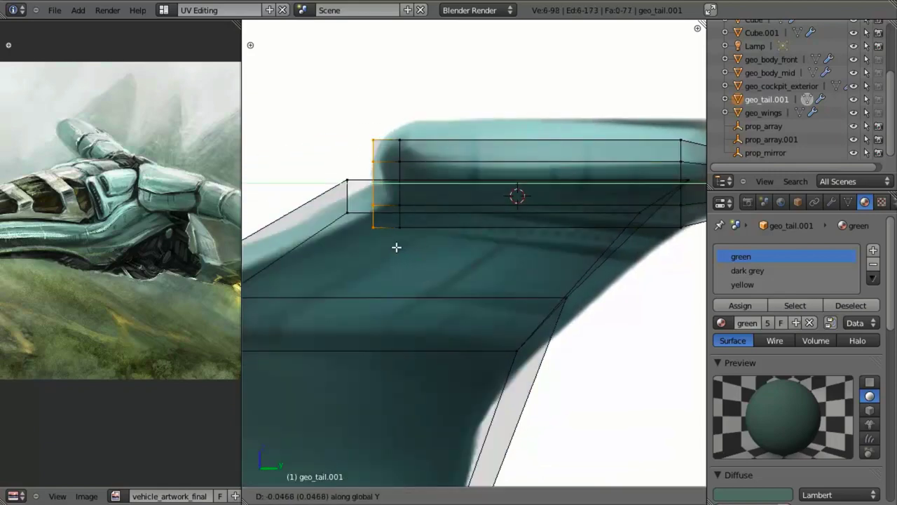
click(396, 226)
key(e)
click(382, 222)
key(s)
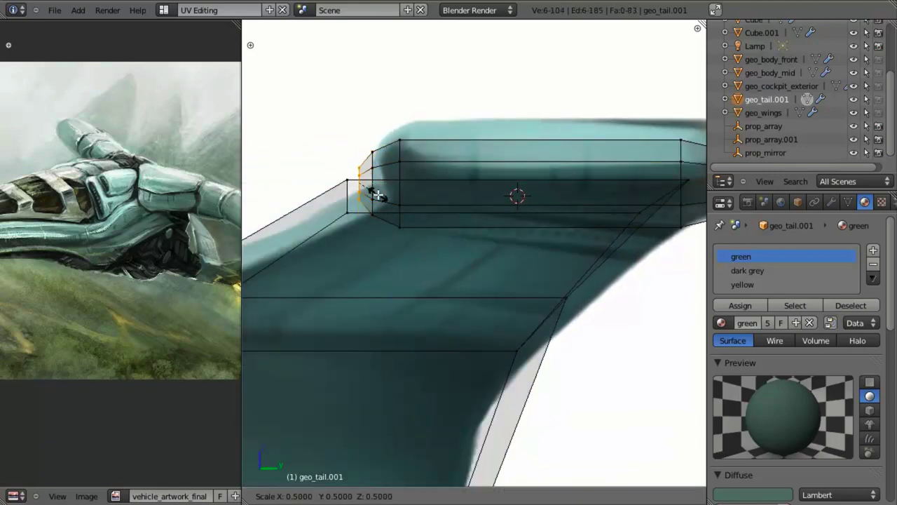
click(411, 170)
Step: Close the hexagonal opening at the pod's front nose with two faces
middle_drag(411, 170, 417, 208)
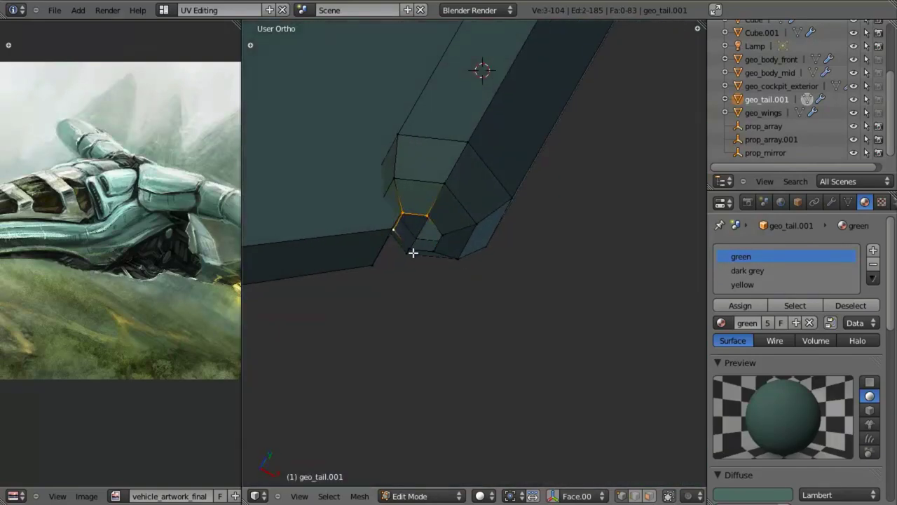
alt+right_click(434, 245)
middle_drag(462, 240, 389, 220)
key(f)
Step: Move the fin's two front tip vertices rearward along Y to line up with the front of the pod's straight body
right_drag(389, 228, 405, 271)
right_click(404, 270)
shift+right_click(403, 270)
key(KP_3)
key(g)
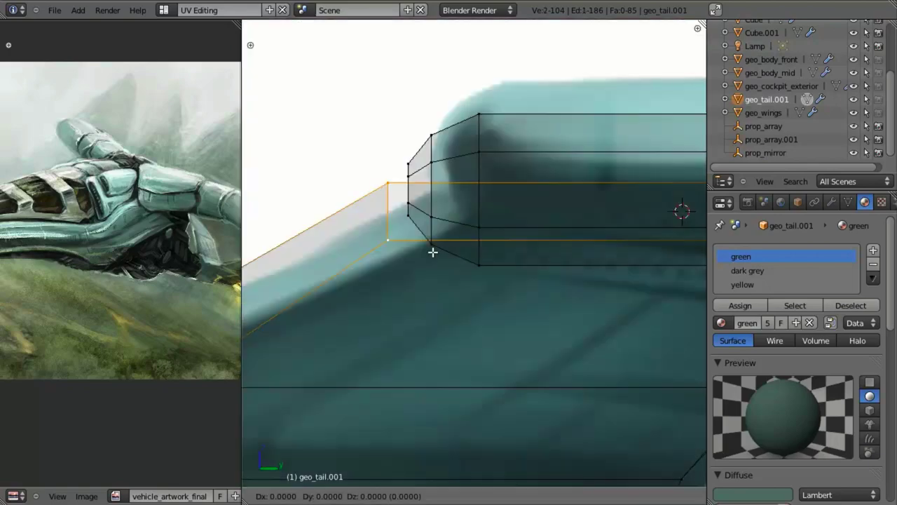
key(y)
click(526, 250)
Step: Move the fin's two rear tip vertices rearward along Y to meet the rear of the pod's straight body
key(z)
scroll(524, 282, down, 4)
shift+middle_drag(413, 295, 208, 303)
key(z)
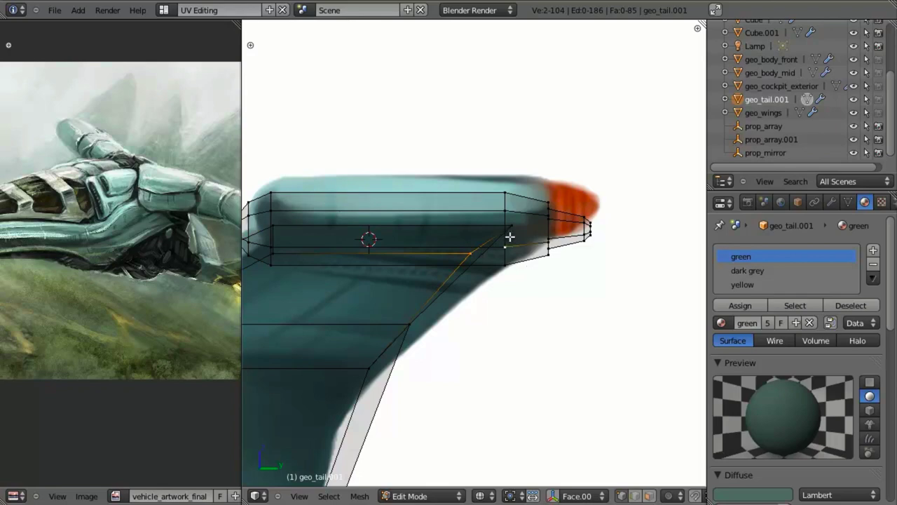
key(g)
key(y)
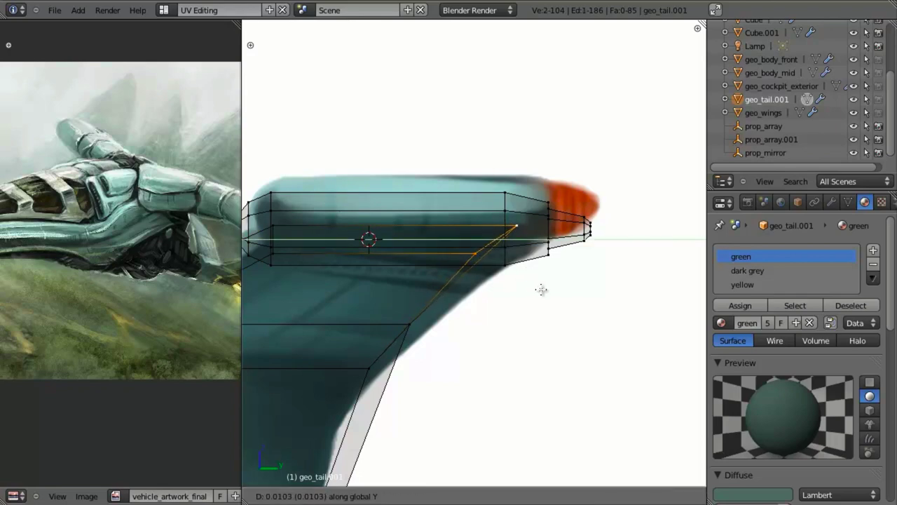
click(558, 290)
Step: Add a centred edge loop across the fin's middle section, between its lower and upper bends
scroll(462, 334, down, 4)
shift+middle_drag(477, 312, 506, 256)
key(z)
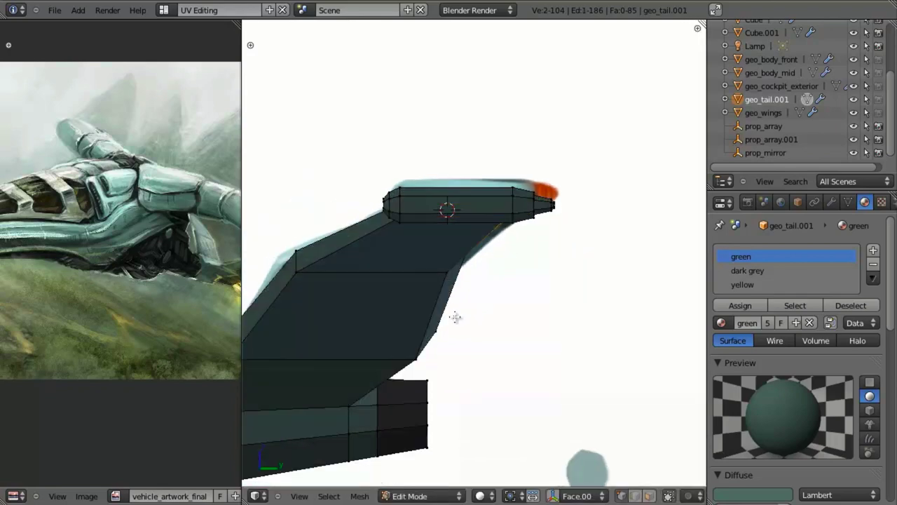
shift+middle_drag(483, 295, 561, 265)
key(ctrl+r)
click(513, 276)
right_click(513, 277)
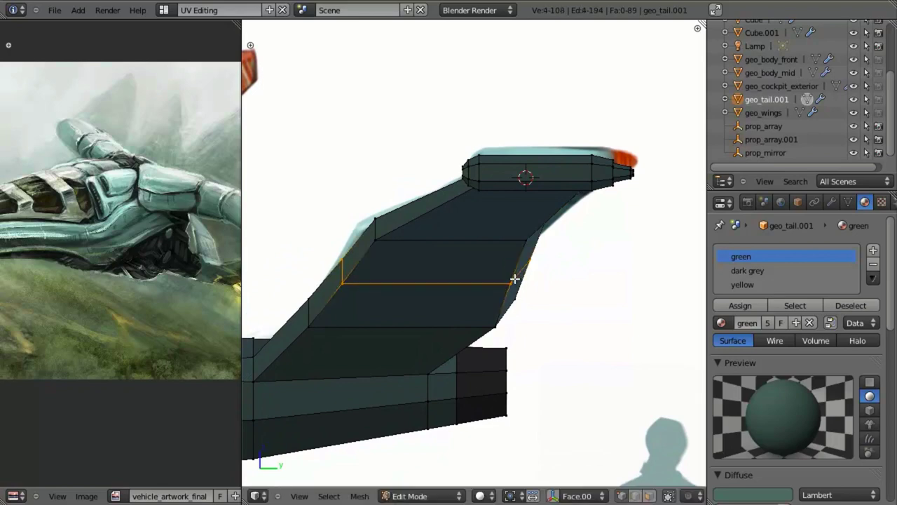
Step: Move the new loop's rear vertices about 0.028 forward along Y to follow the reference's trailing edge
key(z)
right_click(538, 263)
key(alt+z)
key(g)
key(y)
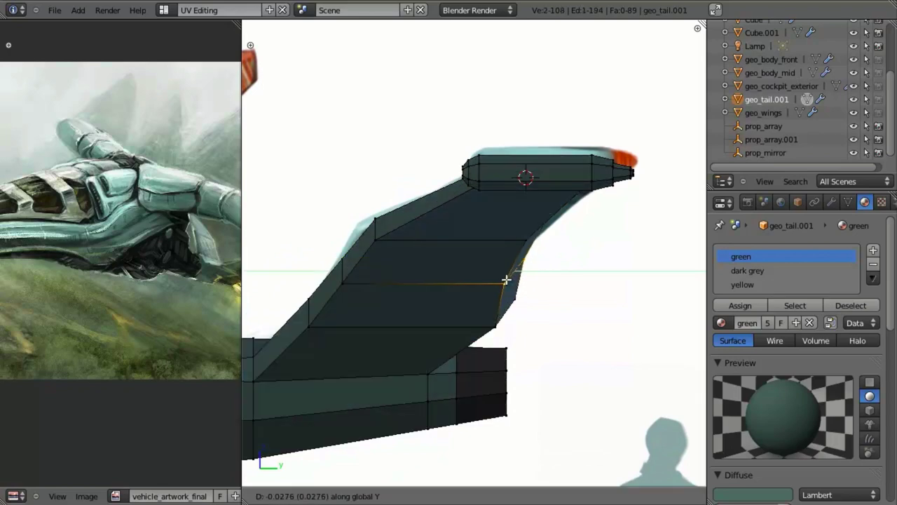
click(506, 279)
Step: Move the front vertices of the middle loop and of the bend above it forward along Y to match the reference's leading edge
key(alt+z)
key(g)
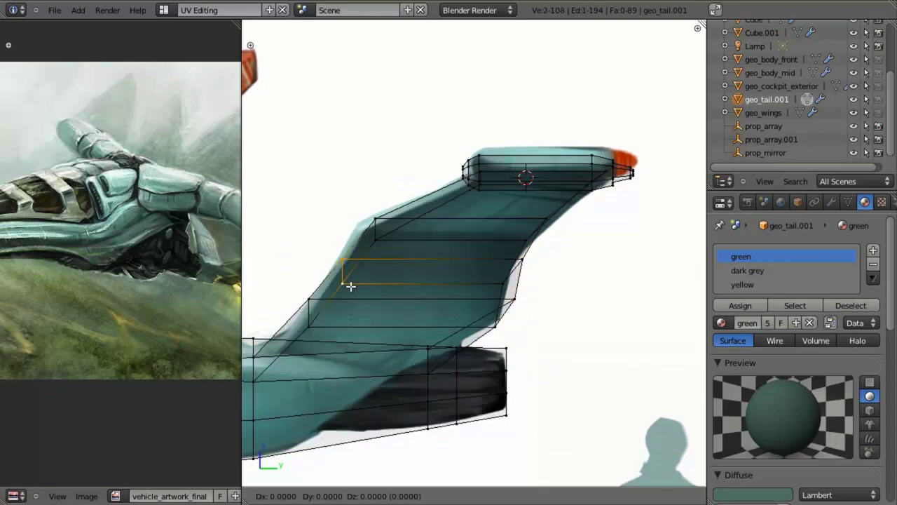
key(y)
click(346, 282)
right_click(384, 243)
key(g)
key(y)
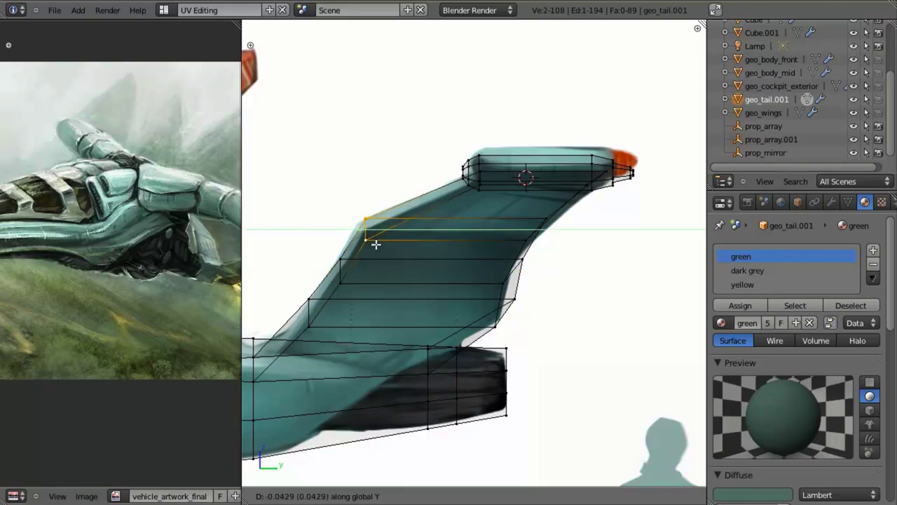
click(377, 245)
Step: Select the edge loop at the fin's lowest bend and compare its position with the reference from the front and from above
key(alt+z)
shift+middle_drag(452, 265, 483, 229)
key(alt+z)
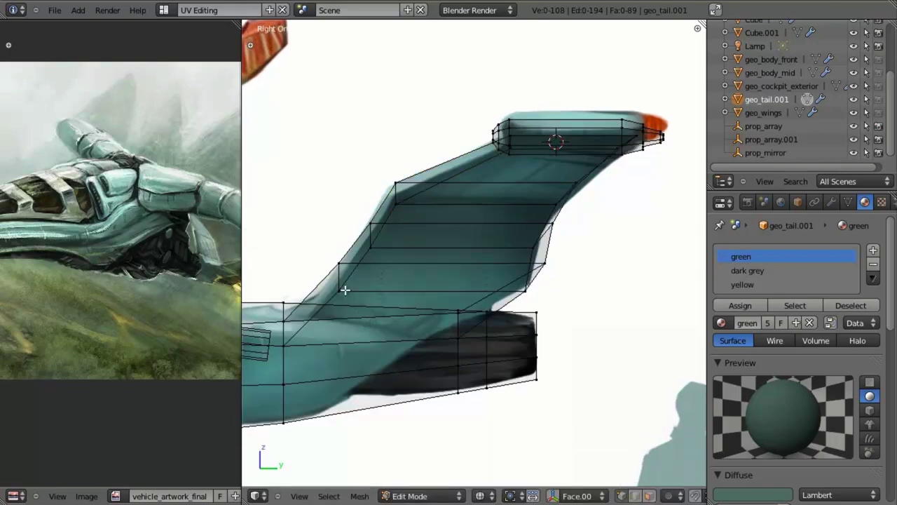
right_click(345, 289)
key(alt+z)
mouse_move(345, 289)
middle_down()
mouse_move(567, 254)
mouse_move(431, 243)
middle_up()
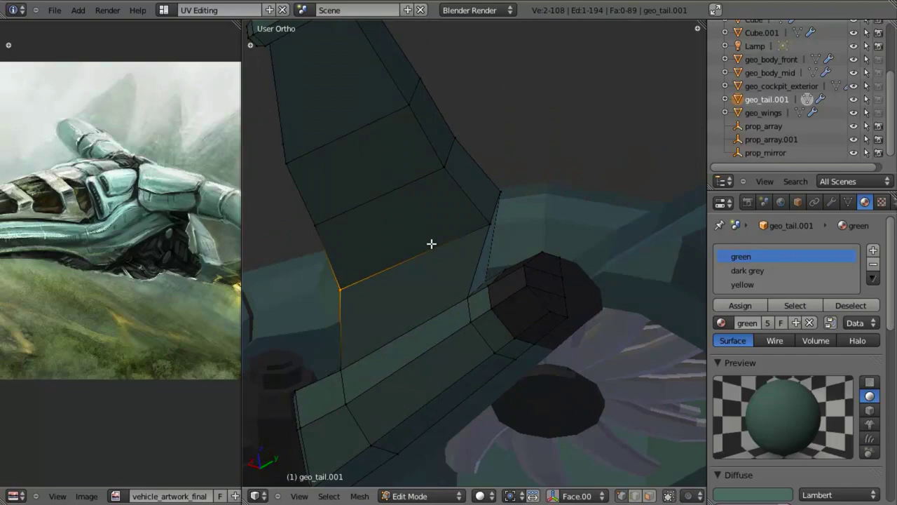
key(ctrl+e)
click(517, 242)
click(530, 264)
key(KP_1)
key(alt+z)
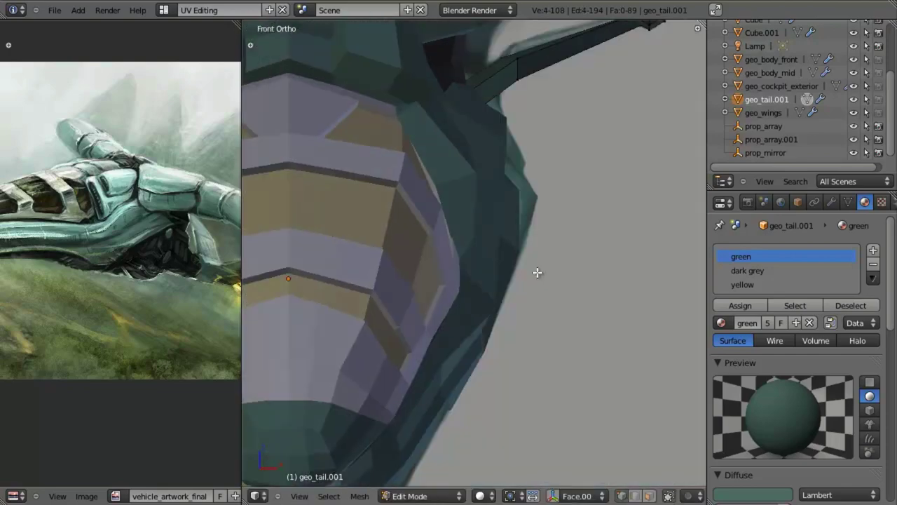
key(z)
scroll(535, 272, down, 4)
mouse_move(537, 184)
shift+middle_down()
mouse_move(540, 220)
mouse_move(505, 271)
mouse_move(462, 391)
mouse_move(469, 321)
shift+middle_up()
key(z)
key(KP_7)
key(alt+z)
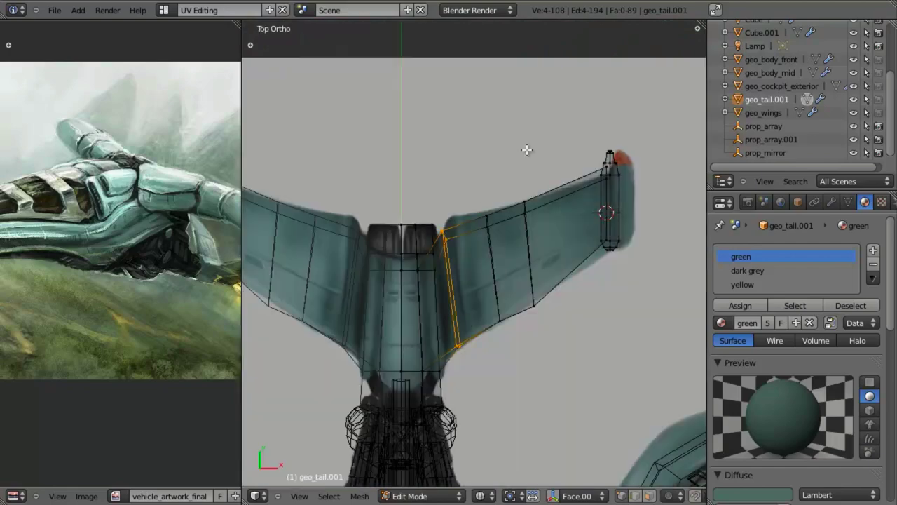
Step: Select the whole pod at the fin tip and widen it along X towards the reference outline
scroll(495, 222, up, 4)
shift+middle_drag(587, 172, 412, 253)
scroll(412, 252, up, 4)
shift+middle_drag(546, 197, 476, 233)
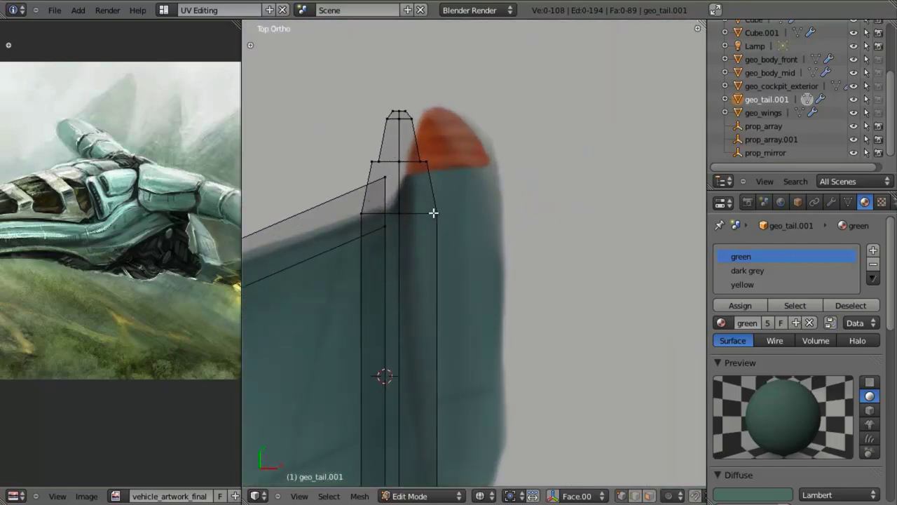
key(l)
scroll(465, 217, down, 2)
scroll(486, 278, up, 2)
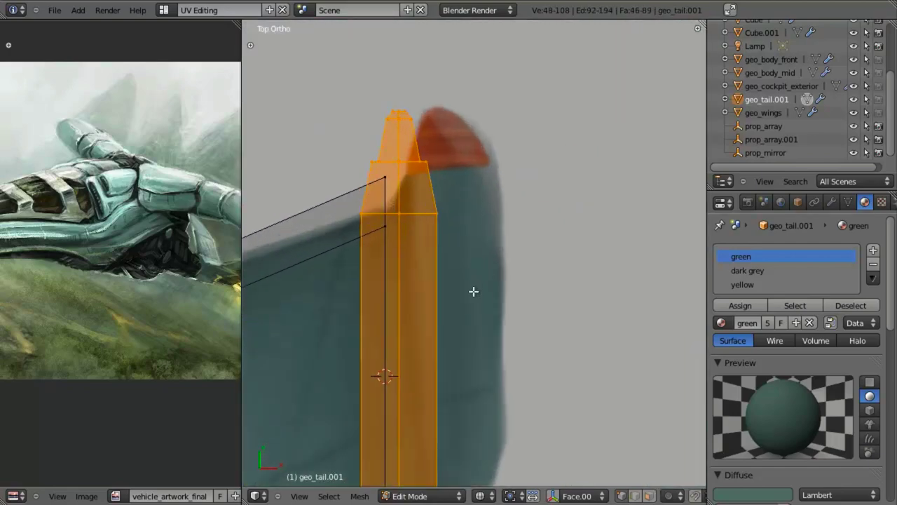
key(s)
key(x)
click(502, 302)
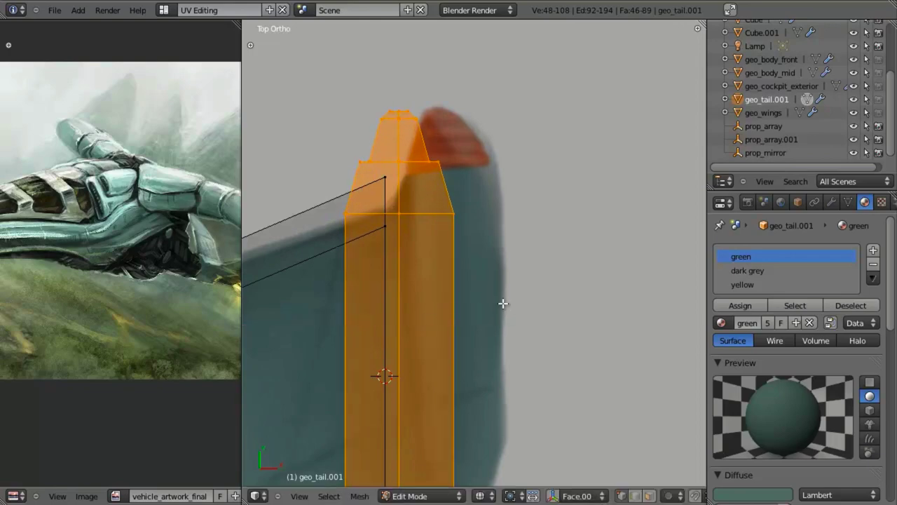
Step: Move the pod together with the fin's tip vertices outward and slightly forward in top view to fit the reference
scroll(473, 302, down, 3)
key(KP_1)
key(KP_7)
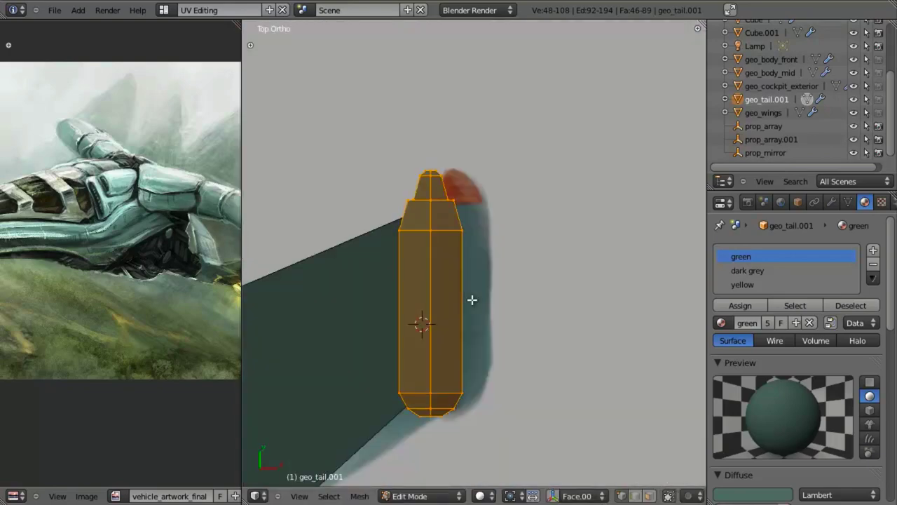
key(g)
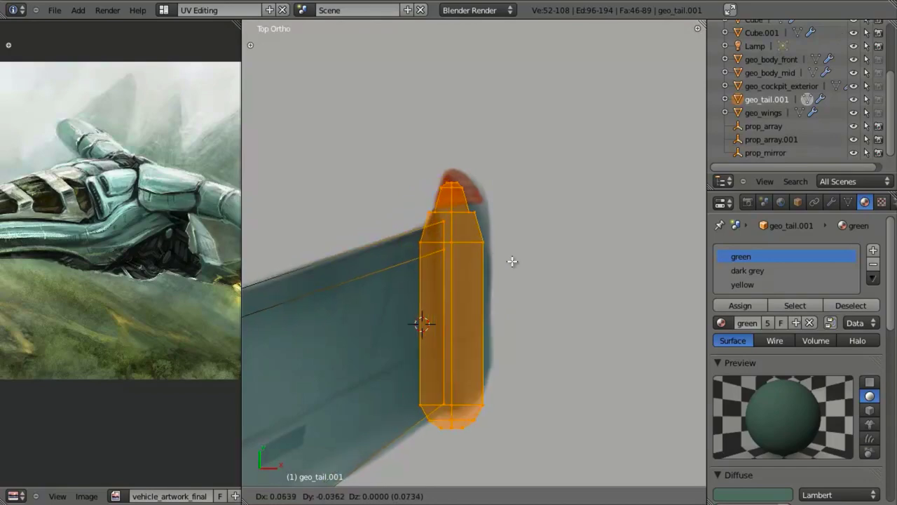
click(511, 257)
Step: Move the vertices at the very end of the pod's rear tip slightly forward along Y
key(KP_1)
key(KP_7)
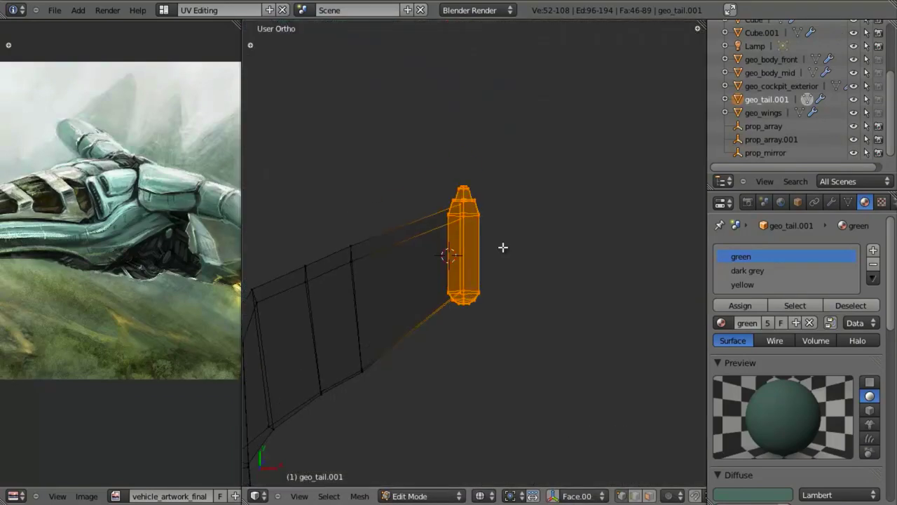
scroll(400, 355, up, 6)
drag(392, 100, 480, 154)
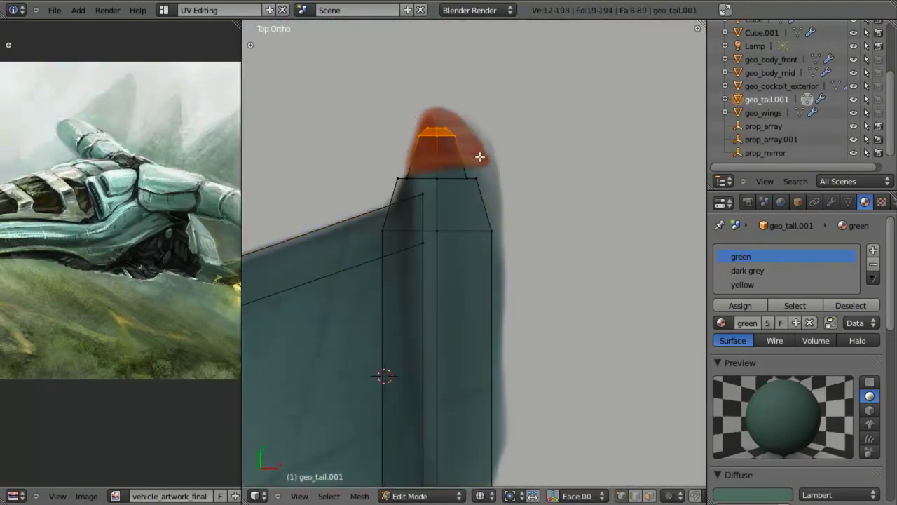
key(g)
key(y)
click(477, 165)
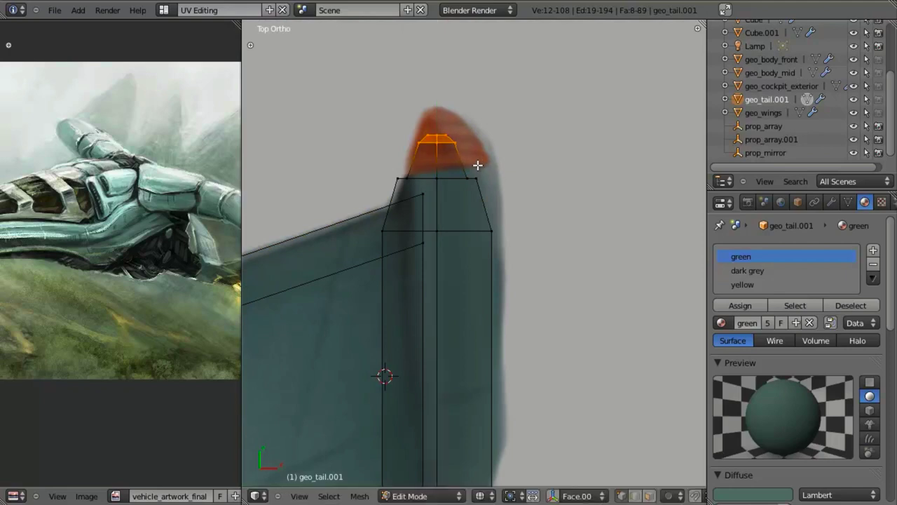
Step: Enlarge the pod's whole rear taper by about 1.08 and shift it slightly rearward along Y
drag(364, 102, 513, 184)
key(s)
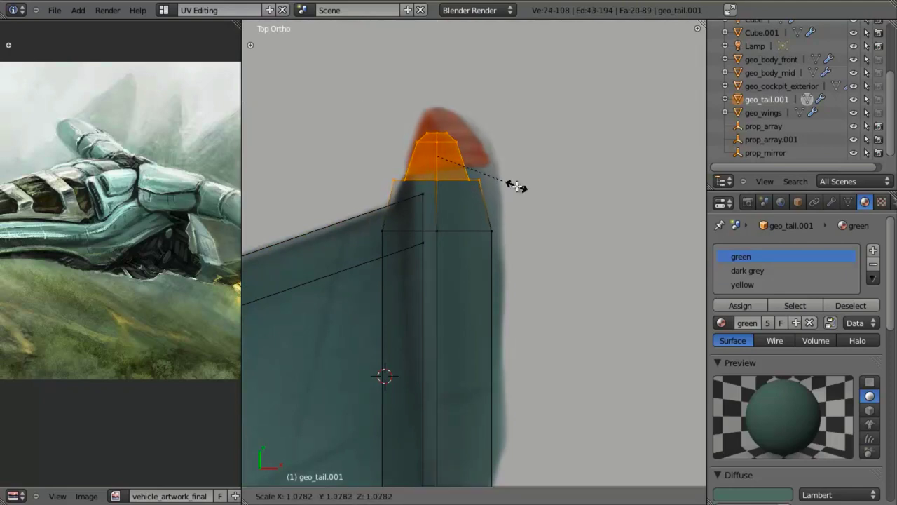
key(y)
click(520, 181)
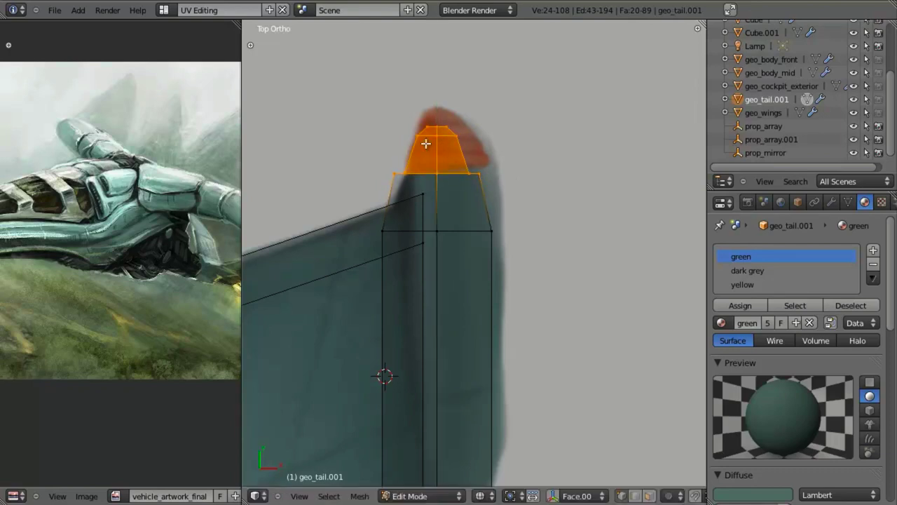
Step: Assign a new material slot to the faces of the pod's rear tip cone, with its own material named lights
middle_drag(446, 183, 483, 202)
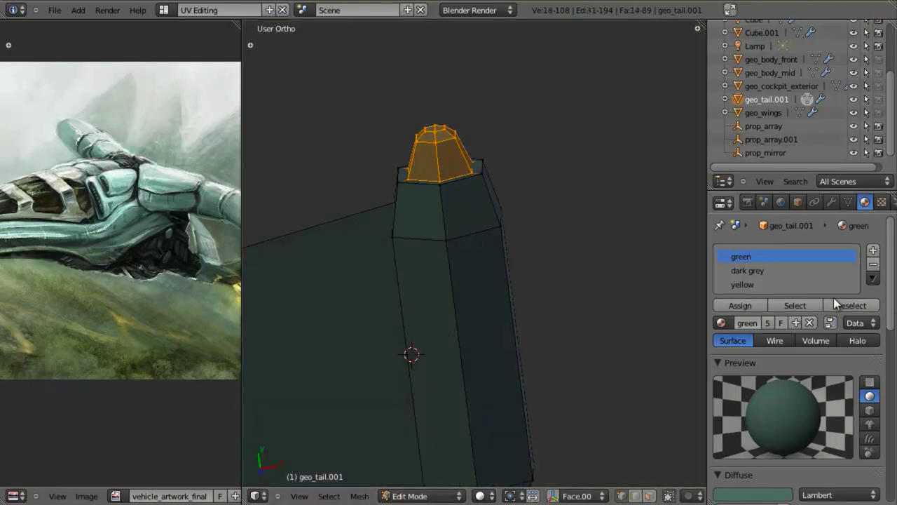
click(873, 251)
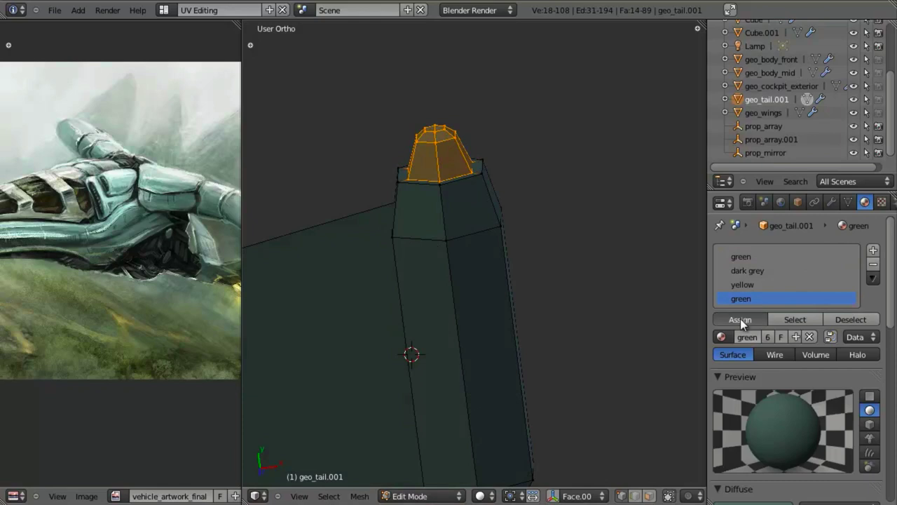
click(763, 338)
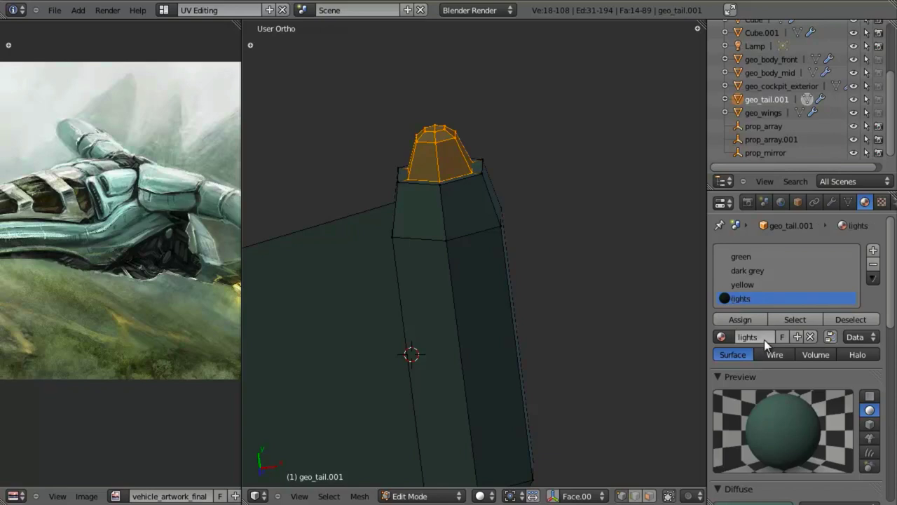
Step: Set the lights material's diffuse colour to orange, R 0.781, G 0.279, B 0.000
scroll(764, 339, down, 3)
click(757, 425)
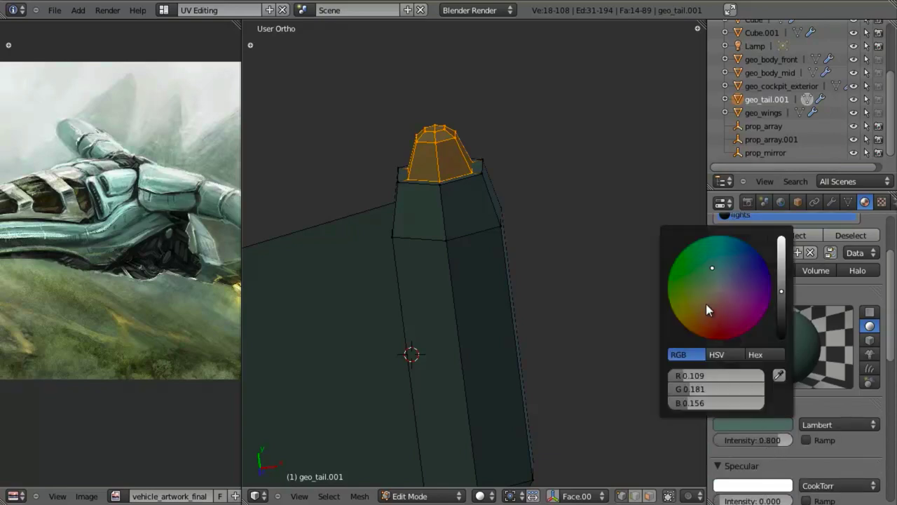
drag(705, 304, 707, 366)
scroll(707, 313, up, 8)
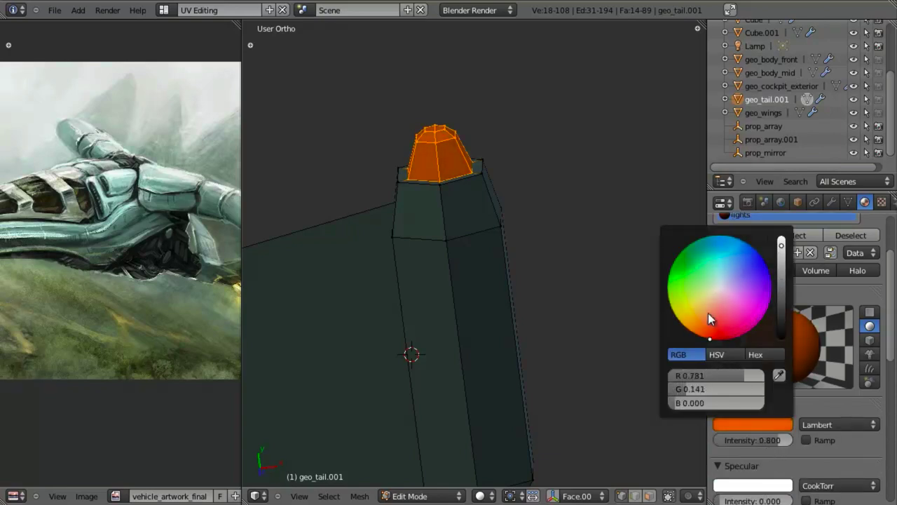
click(703, 335)
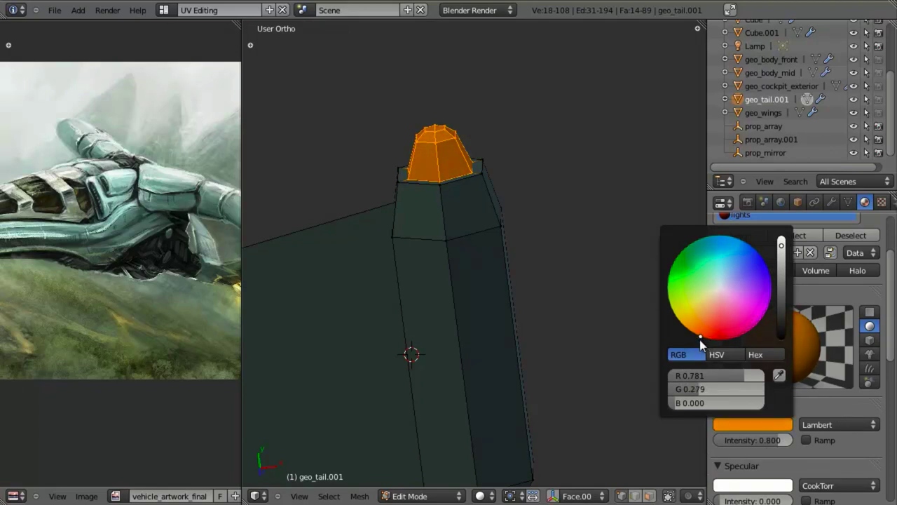
Step: Examine the tail fins and their tip pods from above against the reference artwork
key(KP_7)
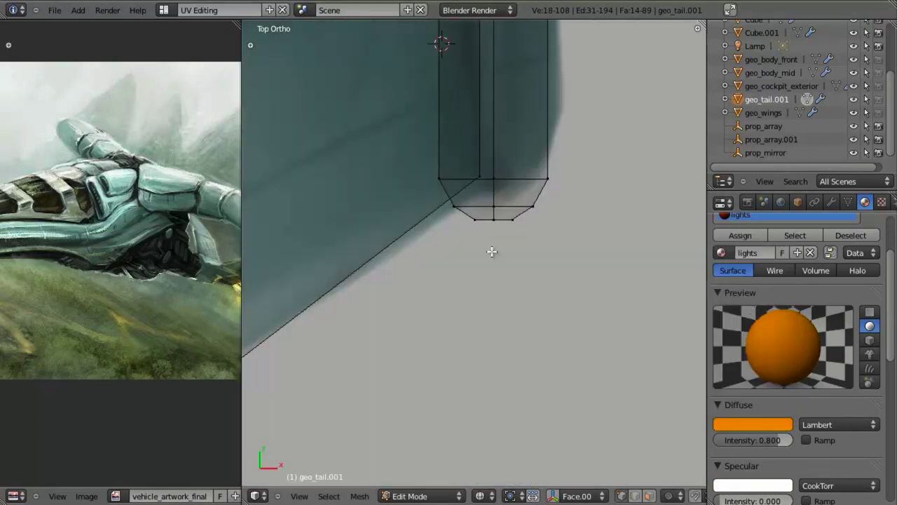
scroll(441, 196, down, 2)
shift+middle_drag(441, 196, 458, 303)
scroll(458, 303, down, 2)
key(Tab)
scroll(461, 298, down, 4)
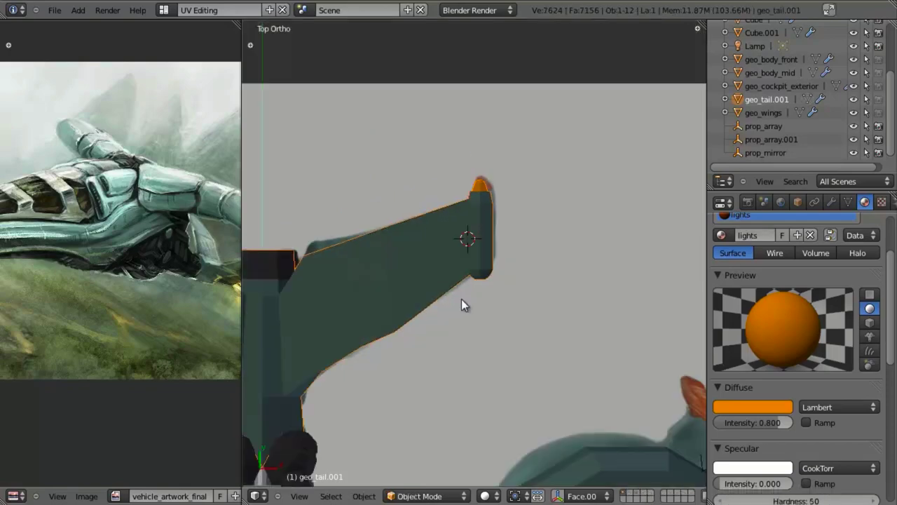
scroll(506, 310, down, 1)
shift+middle_drag(567, 326, 497, 281)
scroll(497, 281, up, 1)
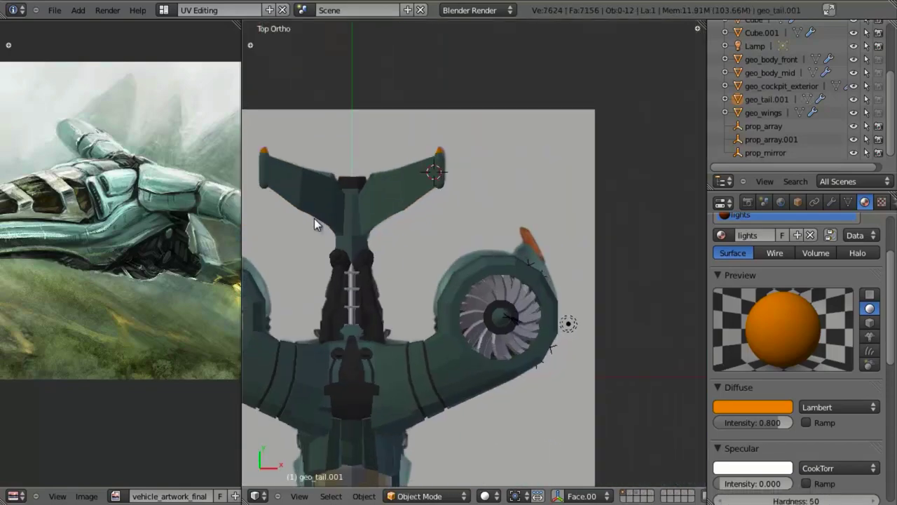
shift+middle_drag(314, 218, 372, 266)
scroll(414, 276, up, 4)
key(z)
shift+middle_drag(318, 215, 371, 237)
scroll(397, 237, up, 3)
key(z)
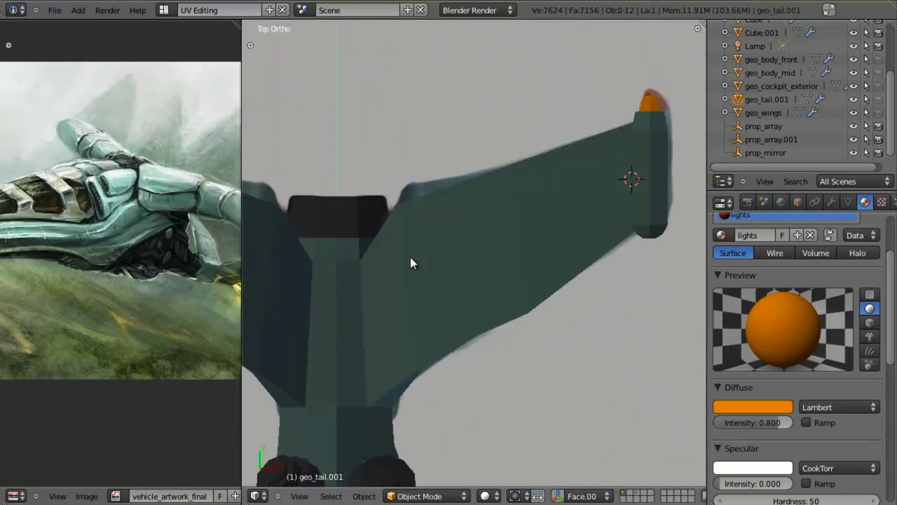
Step: Open the tail mesh for editing in side view and select the edge loop where the dark exhaust section begins
key(KP_3)
key(z)
right_click(488, 230)
key(Tab)
scroll(537, 260, up, 2)
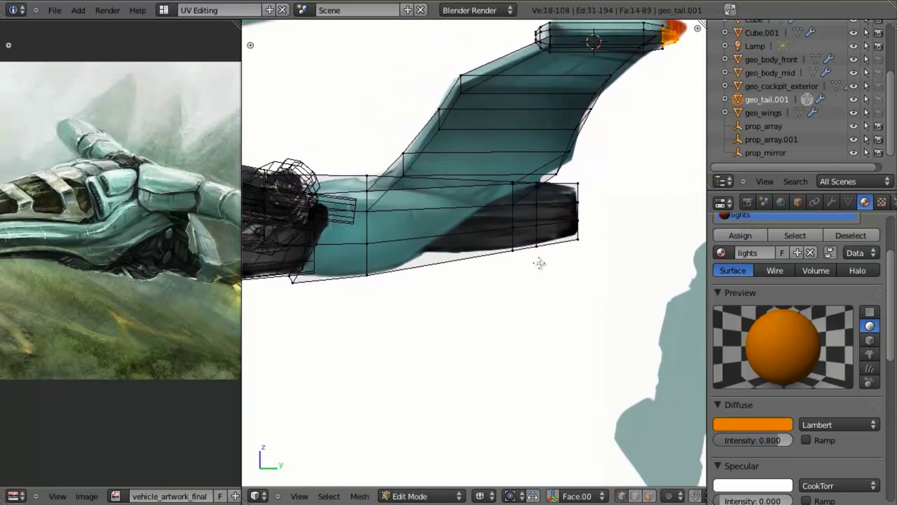
key(z)
scroll(555, 214, up, 3)
alt+right_click(566, 202)
key(z)
key(g)
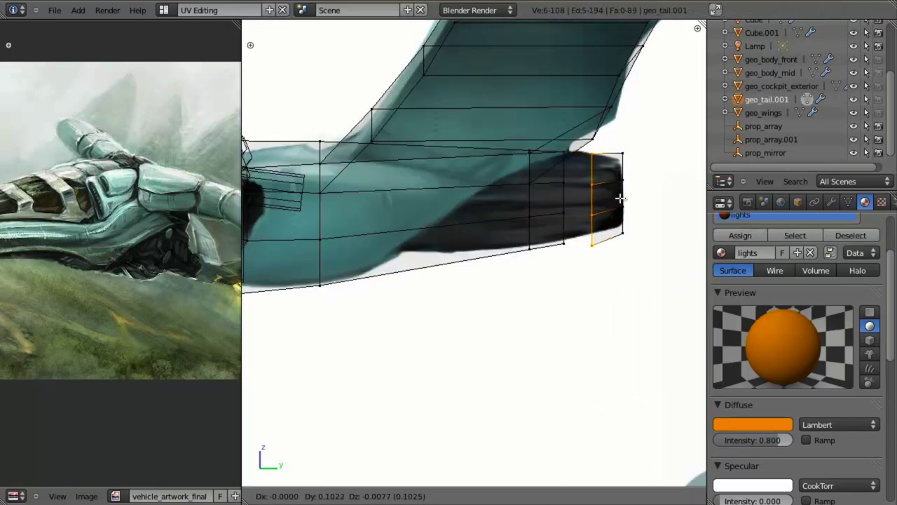
right_click(621, 198)
key(g)
key(y)
right_click(620, 198)
Step: Extrude the dark exhaust's front edge loop forward along Y into the tail and scale it to about 1.09
key(g)
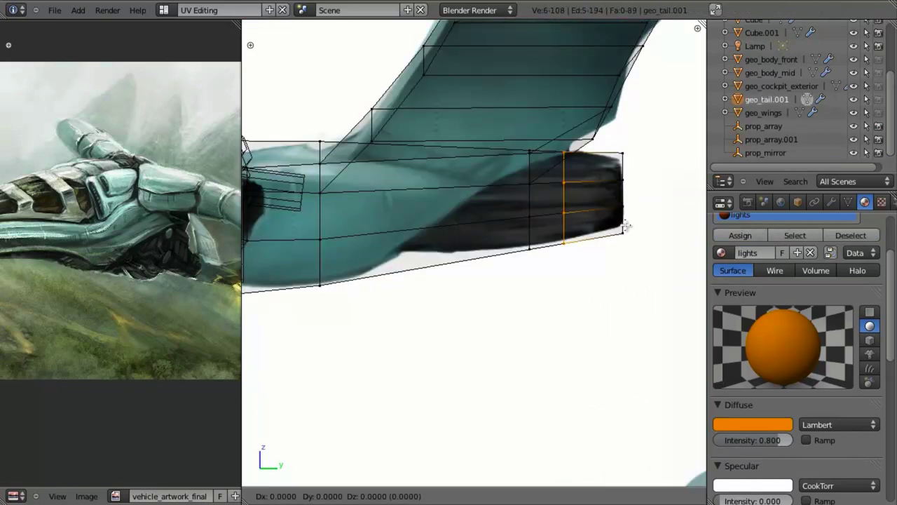
key(y)
click(561, 255)
key(g)
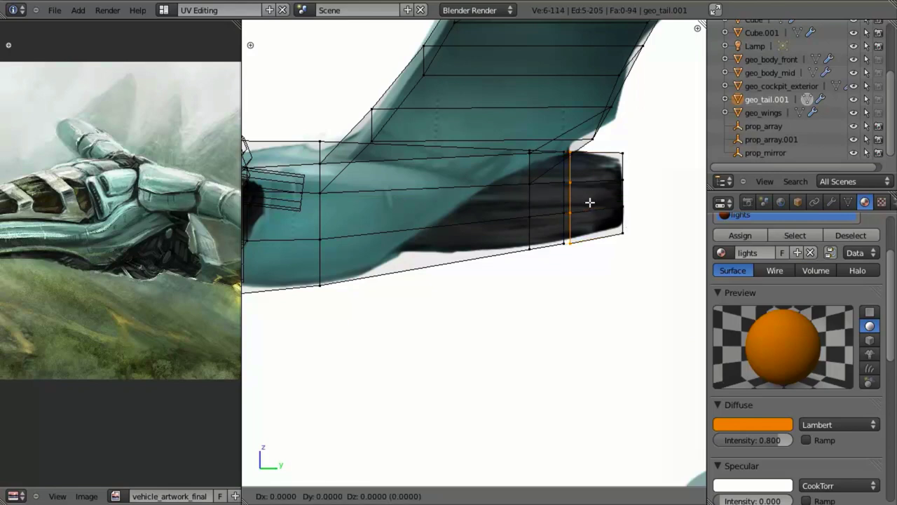
key(y)
click(472, 206)
key(s)
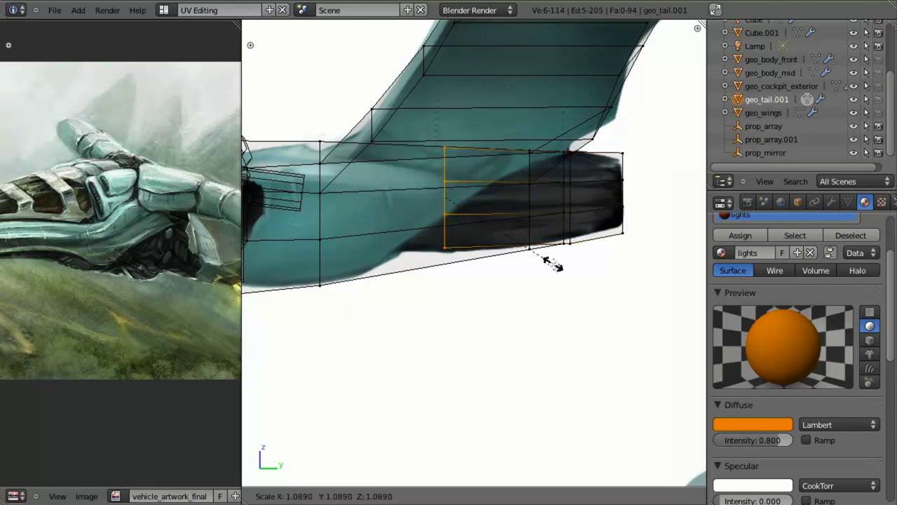
Step: Extrude the exhaust's front loop further forward along Y inside the tail shell and scale its end down
key(y)
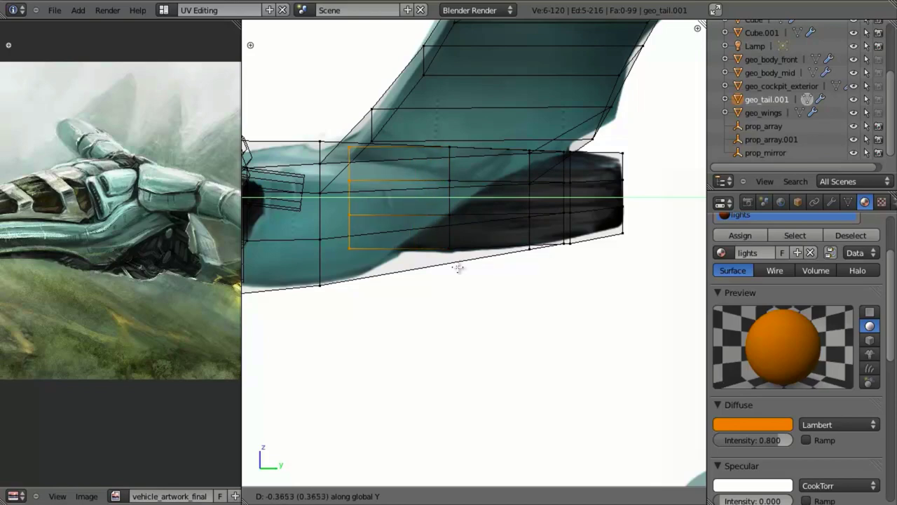
click(441, 266)
key(s)
click(422, 259)
key(z)
key(z)
scroll(450, 273, down, 3)
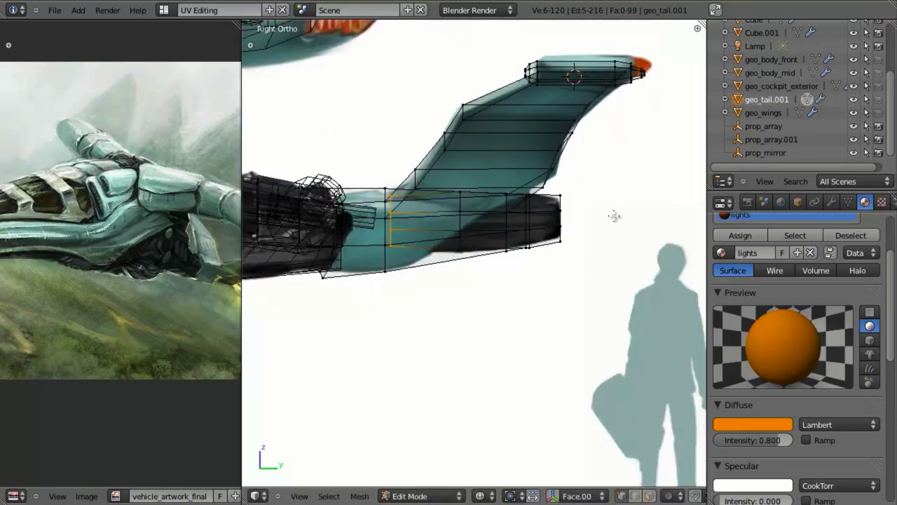
Step: Select the faces capping the exhaust's rear end and scale them down to taper it like the side artwork
scroll(615, 216, up, 3)
key(a)
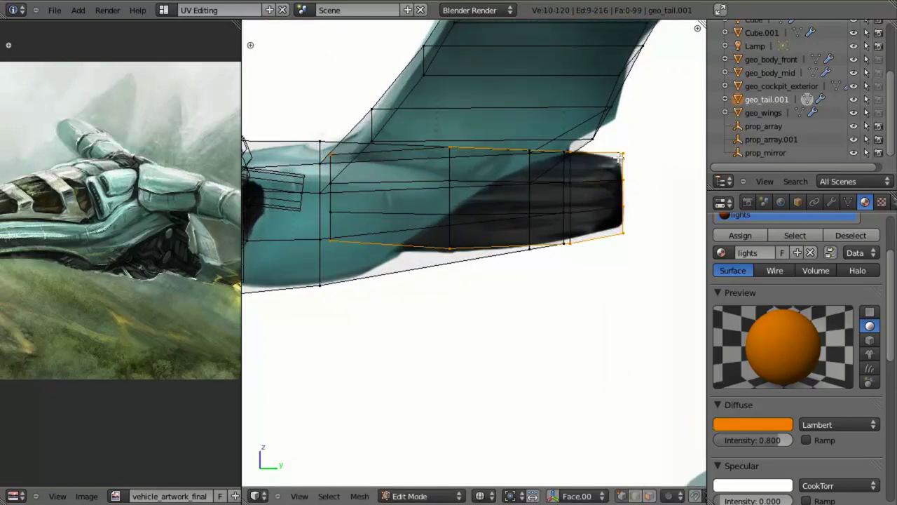
key(a)
key(z)
middle_drag(660, 281, 581, 226)
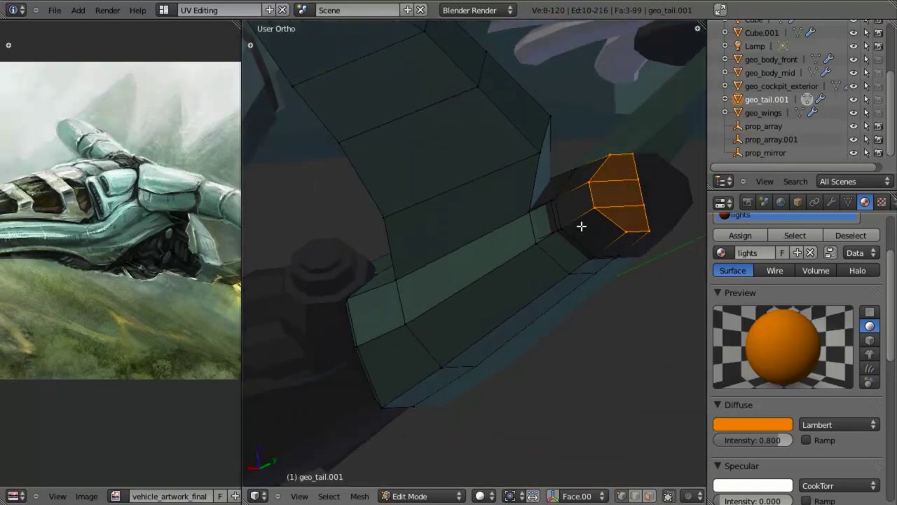
key(KP_3)
key(z)
key(s)
click(566, 293)
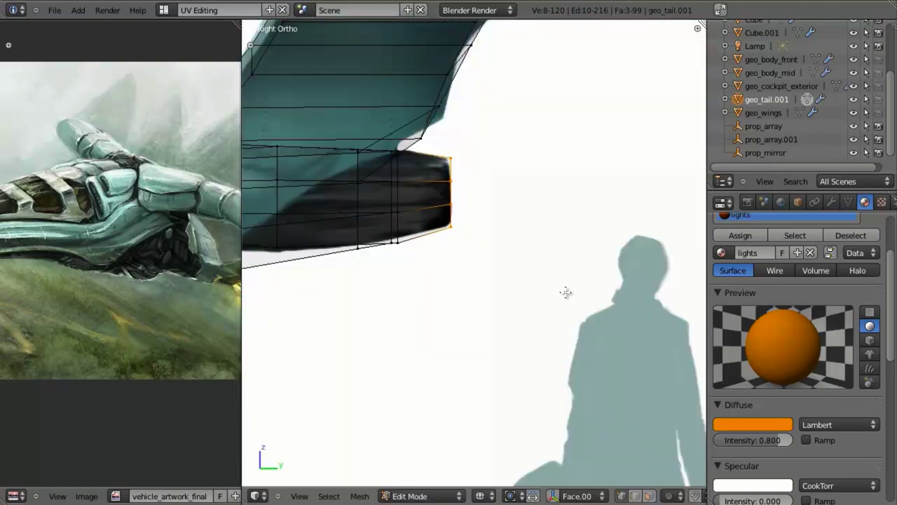
Step: Extrude the exhaust's rear cap inward at a scale of about 0.84 and shift the inset faces along X toward the mirror centreline
key(e)
key(s)
key(s)
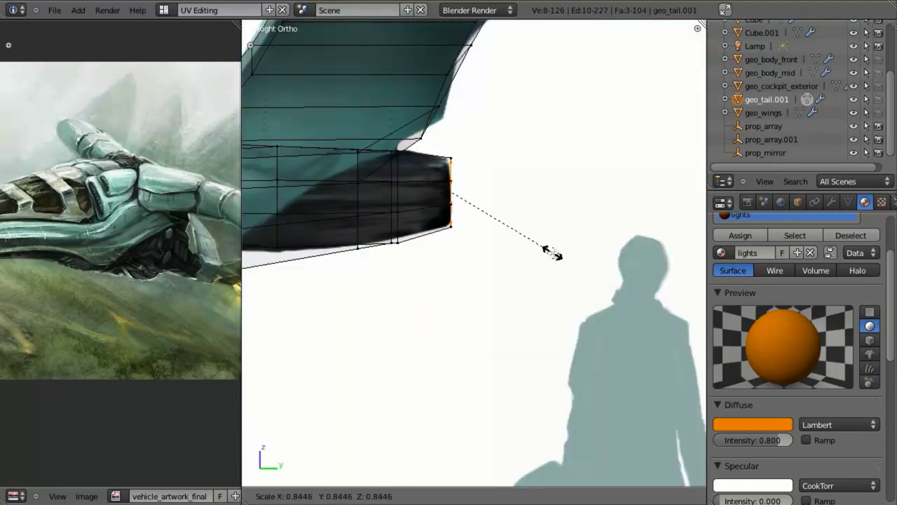
click(552, 253)
middle_drag(552, 253, 520, 297)
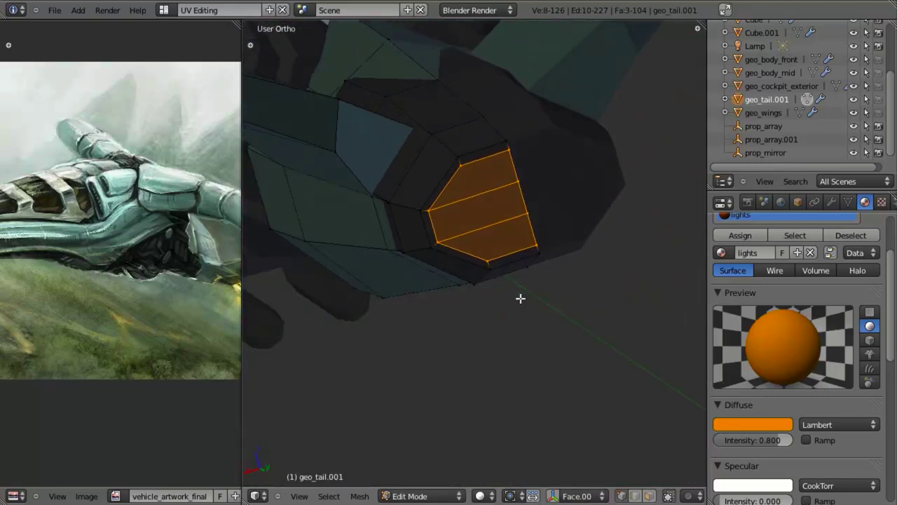
key(g)
key(x)
click(517, 269)
middle_drag(519, 267, 474, 237)
Step: Select the vertices on the tail shell's upper rear edge and raise them along Z above the exhaust section
key(a)
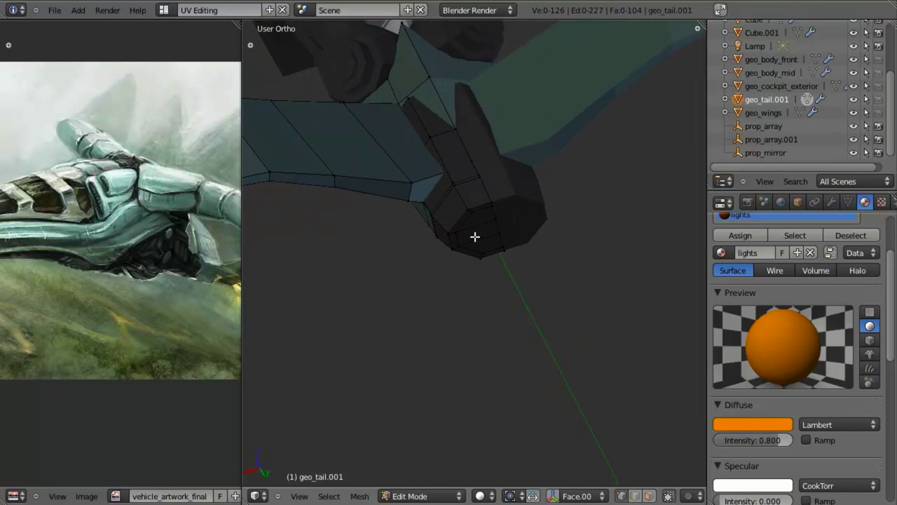
key(KP_3)
mouse_move(545, 198)
middle_down()
mouse_move(611, 216)
mouse_move(409, 273)
mouse_move(489, 259)
mouse_move(424, 299)
mouse_move(418, 248)
middle_up()
key(z)
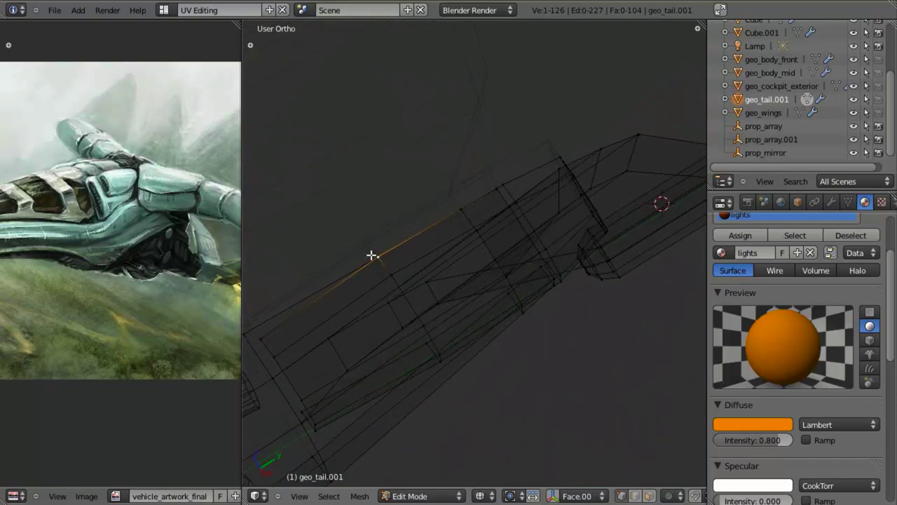
key(z)
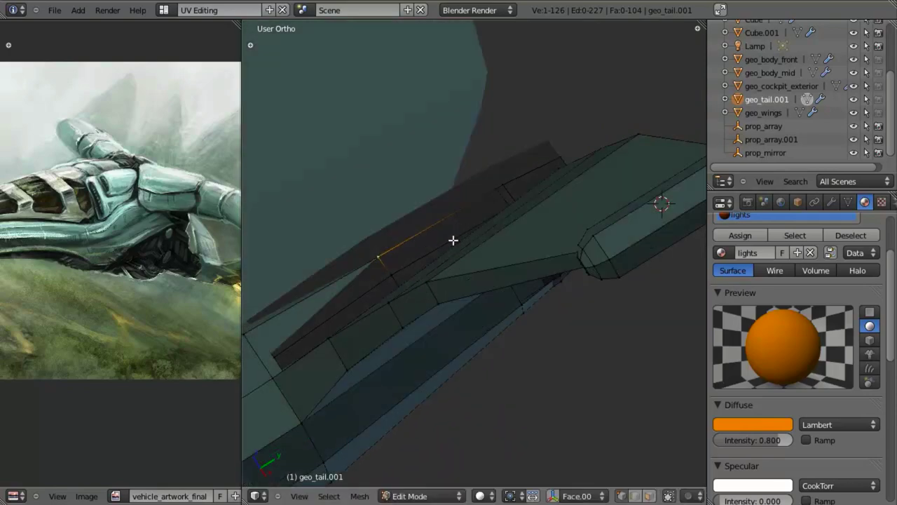
key(z)
right_click(459, 208)
key(z)
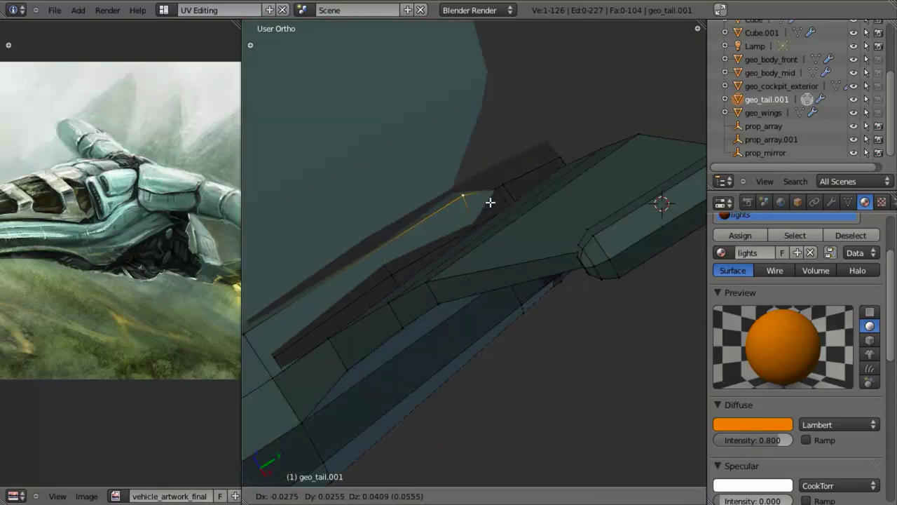
key(z)
mouse_move(493, 220)
middle_down()
mouse_move(491, 194)
mouse_move(490, 253)
mouse_move(495, 246)
middle_up()
key(z)
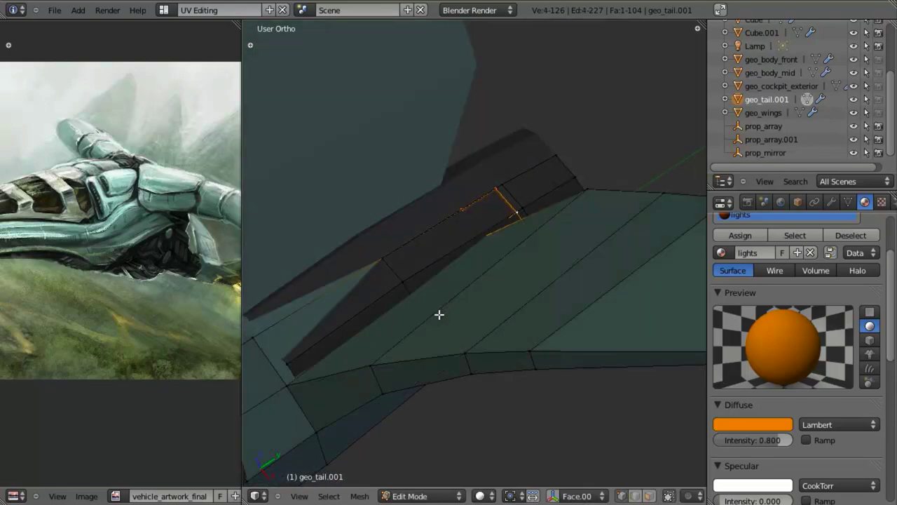
key(g)
key(z)
click(442, 290)
Step: Adjust the height of the single vertex at the front of the shell's upper side edge along Z
middle_drag(442, 289, 430, 268)
right_click(274, 305)
key(g)
right_click(271, 262)
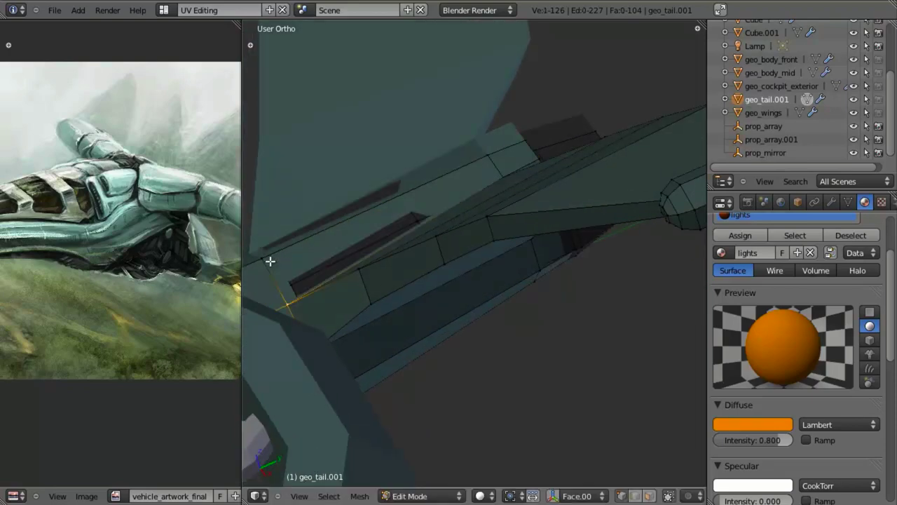
key(g)
key(z)
click(344, 249)
middle_drag(344, 249, 382, 259)
Step: Select the tail shell's lower rear faces in side view and lower them along Z below the exhaust
key(a)
scroll(469, 160, down, 5)
middle_drag(469, 161, 442, 304)
key(KP_3)
scroll(450, 321, up, 5)
shift+middle_drag(667, 158, 600, 252)
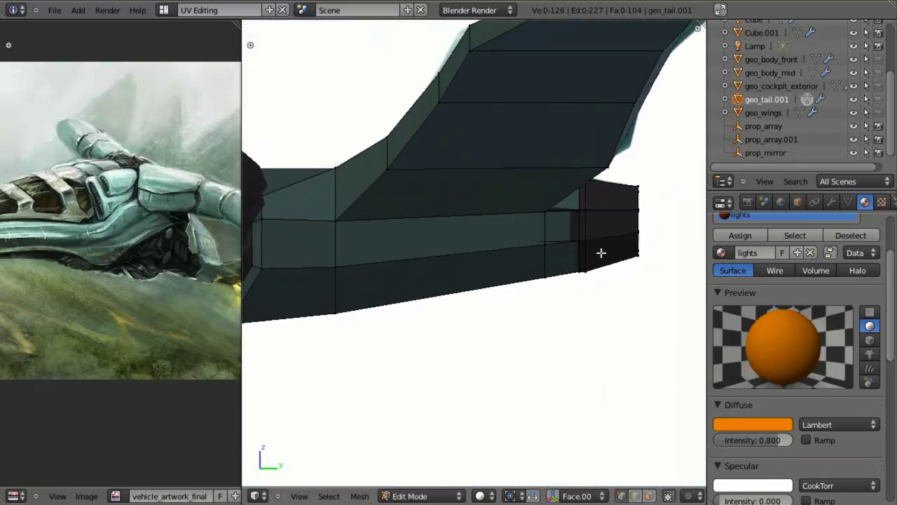
key(z)
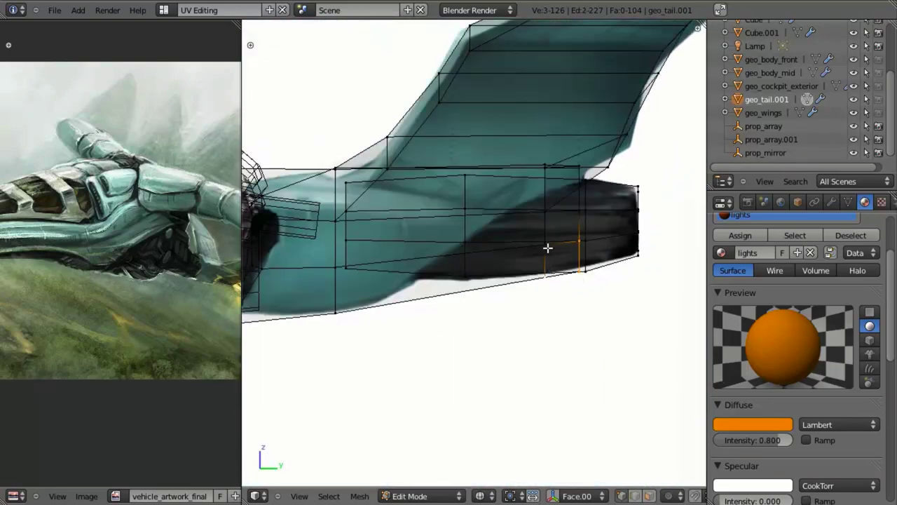
shift+right_click(571, 278)
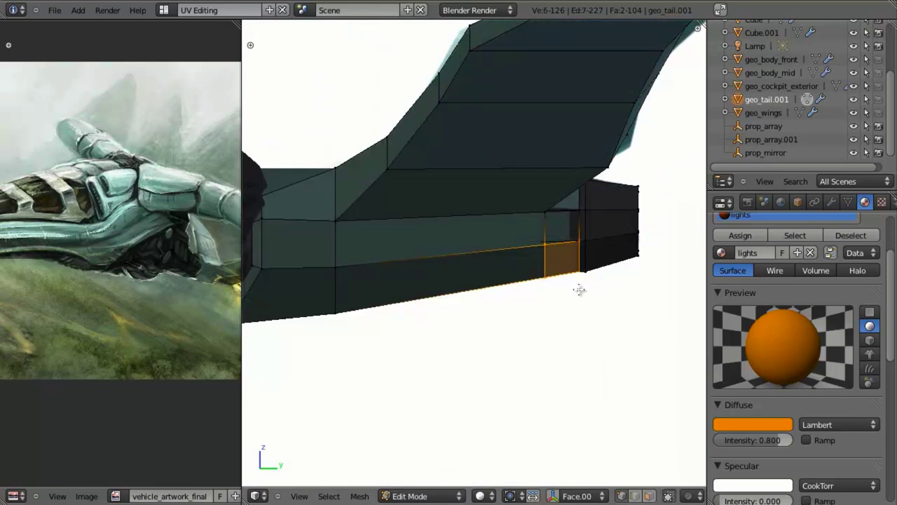
key(z)
key(g)
key(z)
click(580, 297)
key(z)
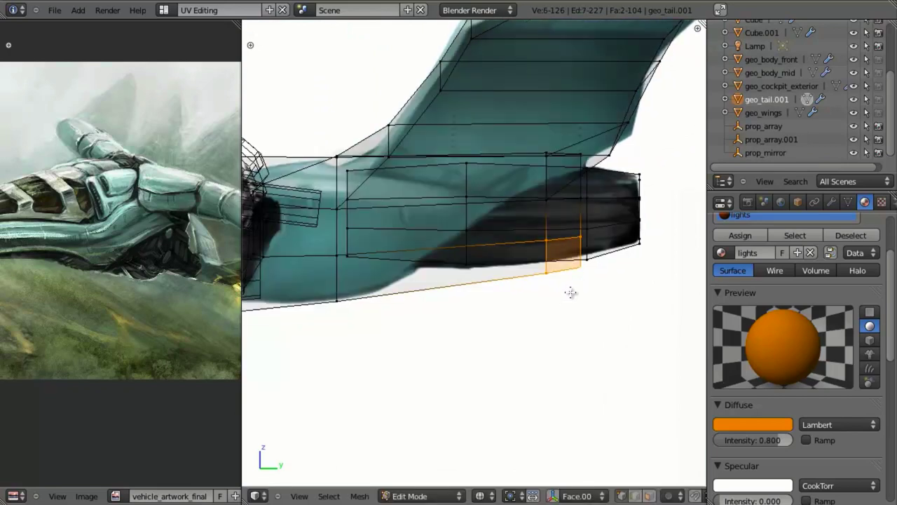
Step: Rotate the shell's lower rear faces and move them forward toward the artwork's diagonal boundary with the dark exhaust
key(z)
key(z)
key(z)
key(r)
click(635, 283)
key(z)
key(g)
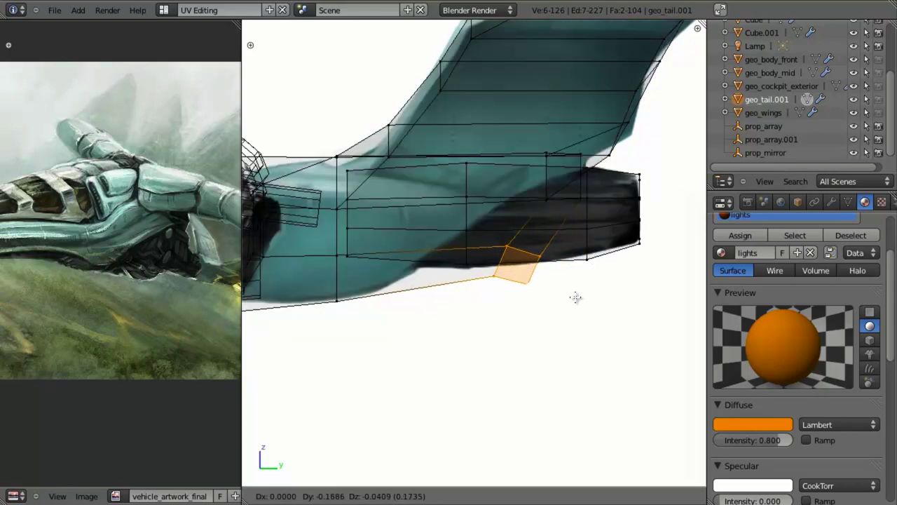
click(477, 314)
Step: Angle the lower rear faces further and raise their rear vertices to meet the exhaust's lower outline in the artwork
key(z)
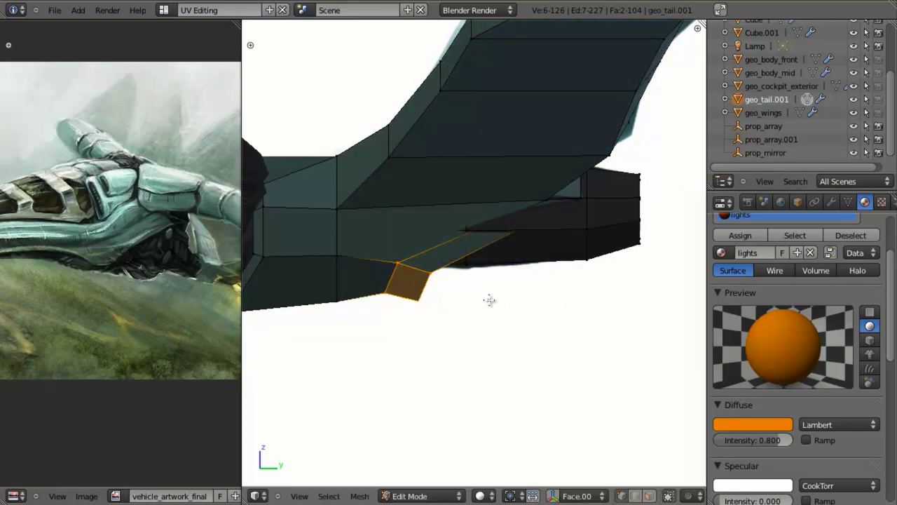
key(r)
click(491, 325)
key(z)
key(g)
click(474, 334)
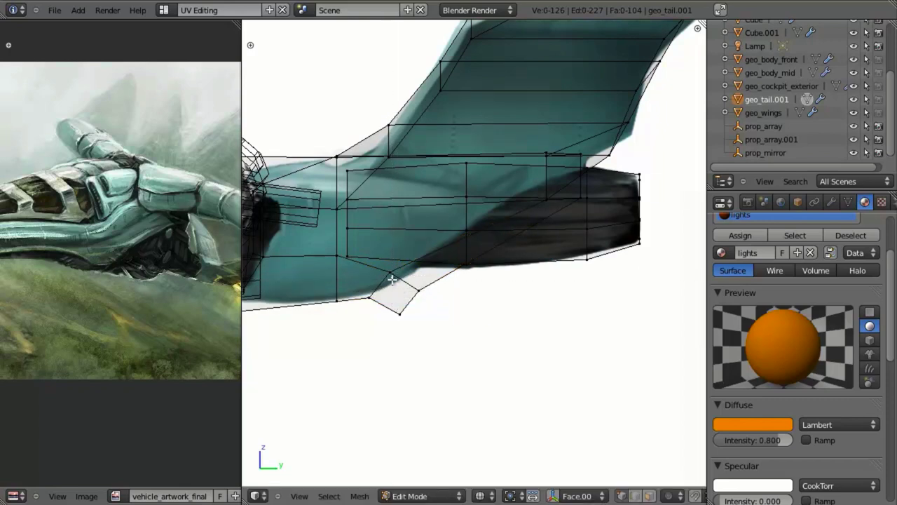
key(z)
key(g)
click(464, 344)
key(z)
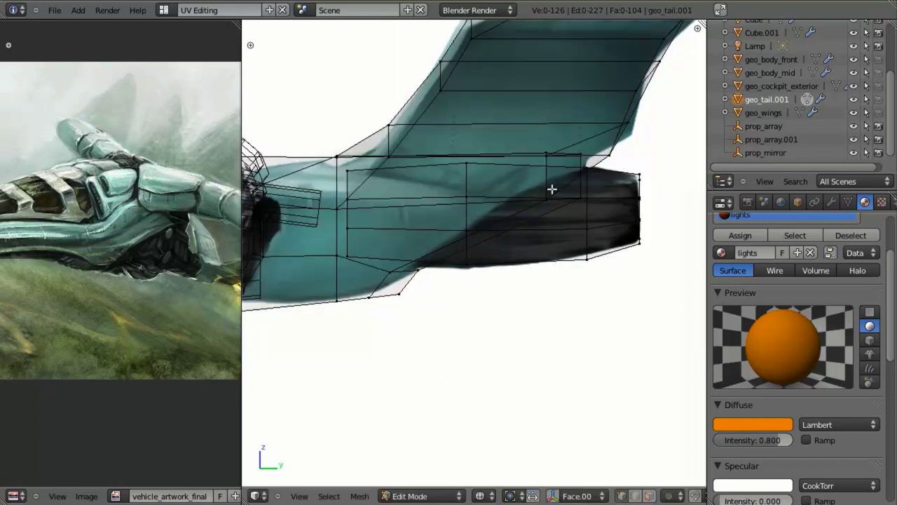
Step: Move the two mid-height vertices of the shell's rear edge forward along Y toward the artwork's diagonal boundary
key(b)
drag(537, 195, 582, 217)
key(g)
key(y)
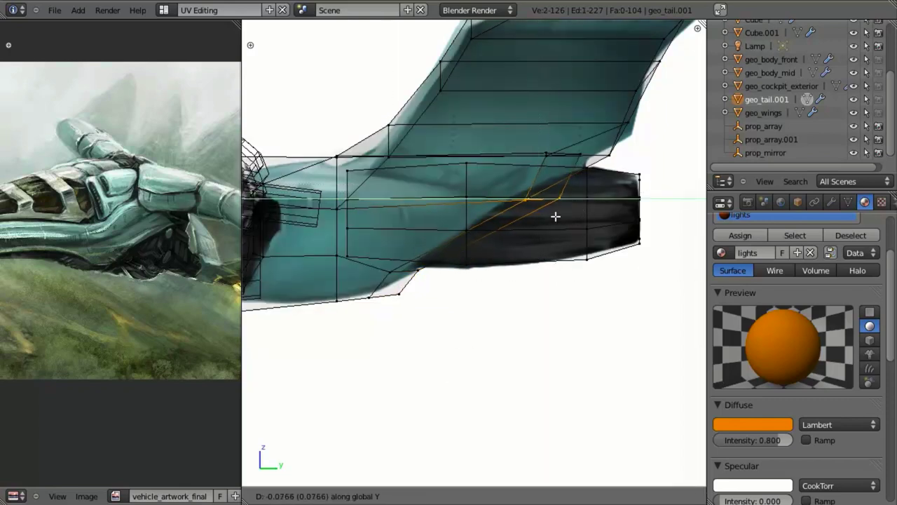
click(536, 217)
key(z)
Step: Shift the shell's two mid-height rear vertices along X so the panel sits outside the exhaust surface
mouse_move(530, 252)
middle_down()
mouse_move(491, 187)
mouse_move(525, 230)
middle_up()
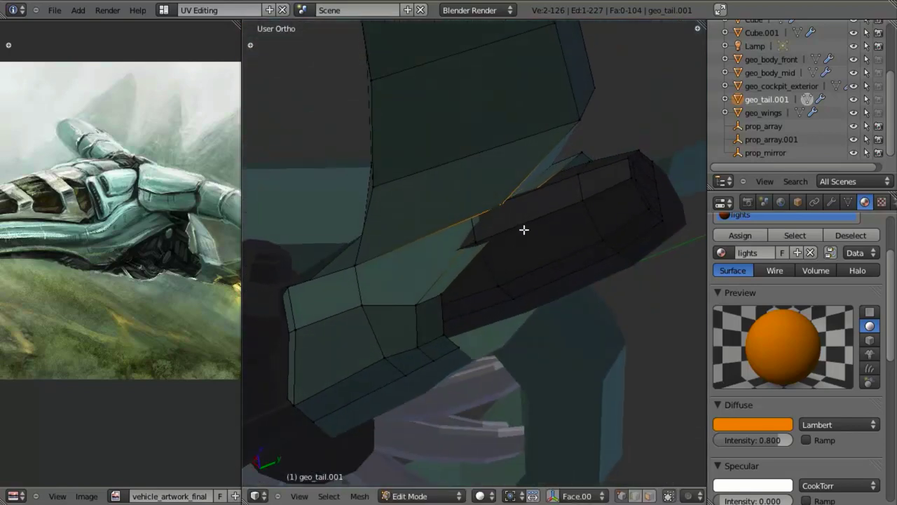
key(g)
key(x)
click(523, 224)
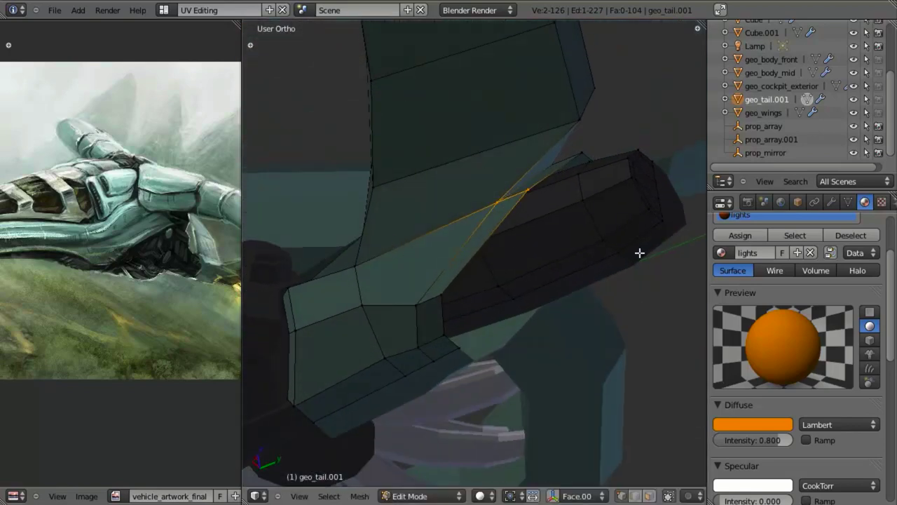
middle_drag(639, 252, 564, 253)
key(g)
key(x)
click(559, 251)
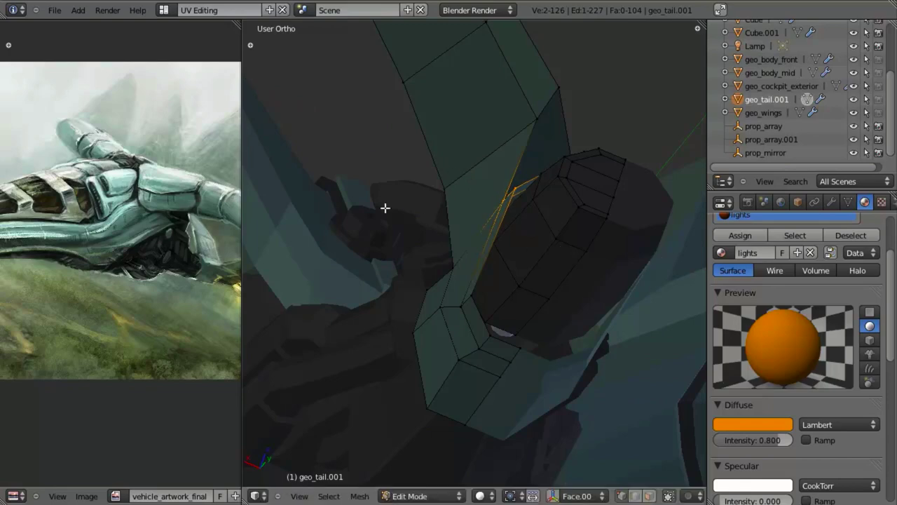
Step: Reposition the shell's rear edge vertex beneath the fin along Y and compare the outline with the side artwork
middle_drag(385, 208, 519, 261)
middle_drag(525, 206, 523, 160)
right_click(507, 176)
key(g)
key(y)
click(518, 142)
key(KP_3)
key(z)
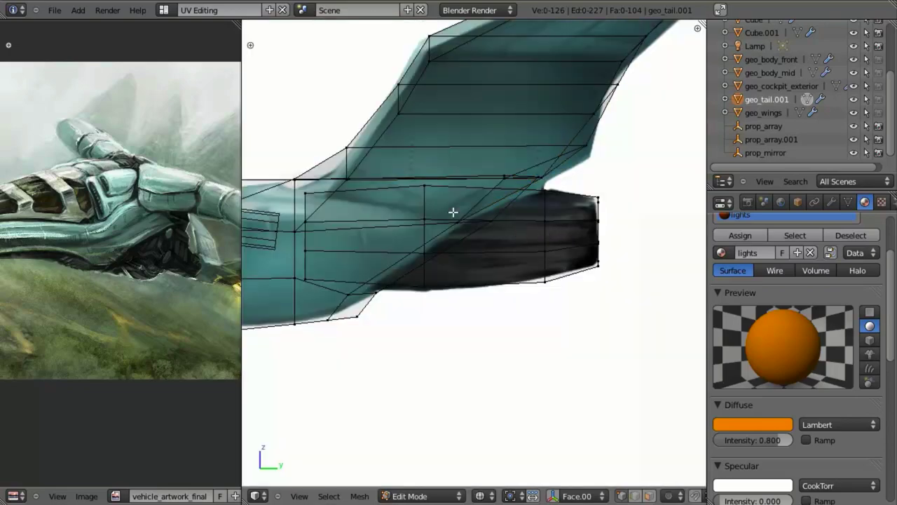
key(shift+z)
Step: Extrude the tail shell's open rear edge around the exhaust and scale it to about 0.93 to form a rim
mouse_move(533, 227)
middle_down()
mouse_move(512, 162)
mouse_move(474, 198)
mouse_move(486, 203)
middle_up()
key(a)
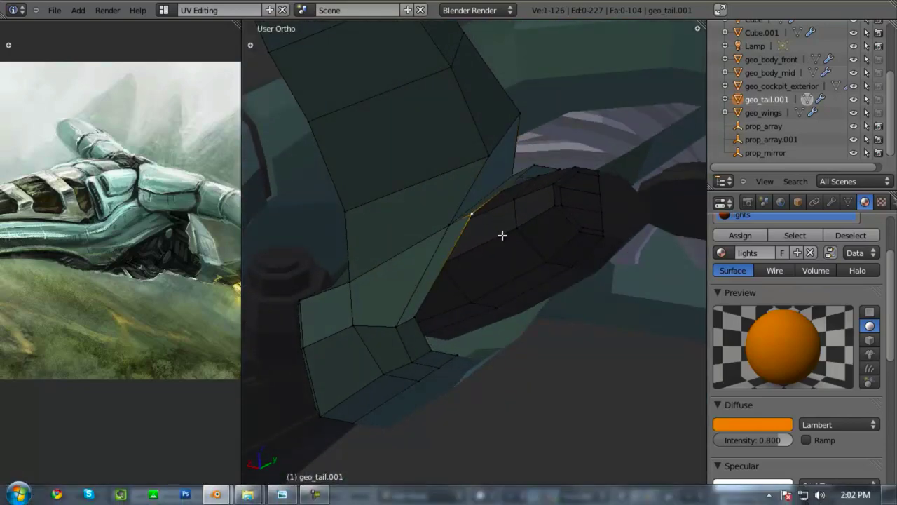
middle_drag(489, 204, 497, 290)
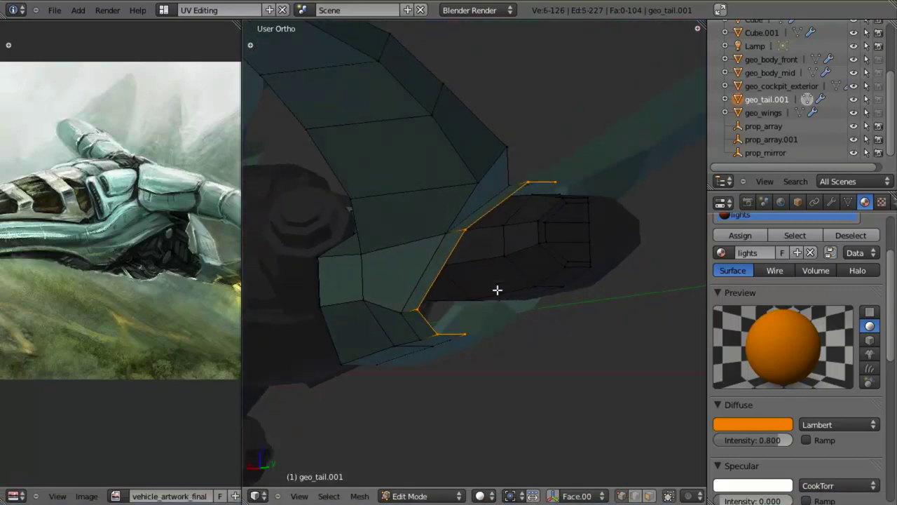
key(e)
key(s)
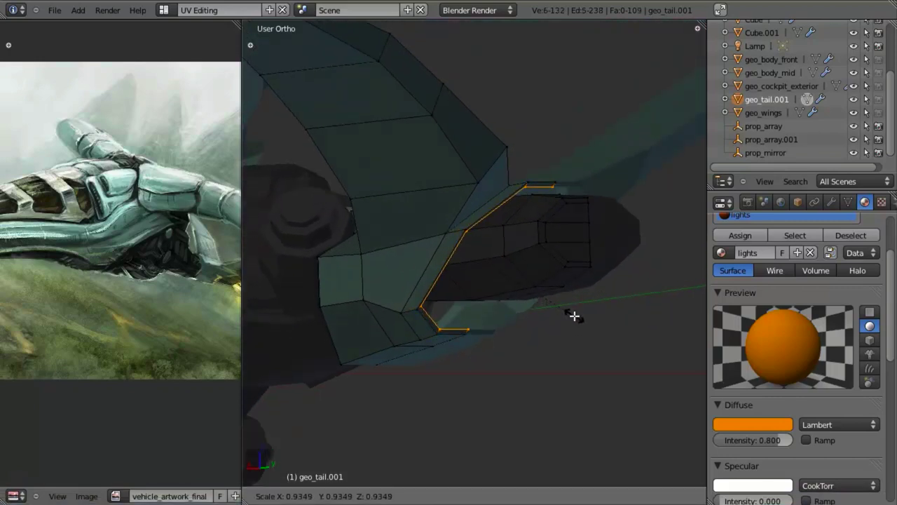
click(574, 315)
middle_drag(443, 324, 459, 301)
Step: Move the extruded rim edge about 0.033 inward along X toward the exhaust
key(z)
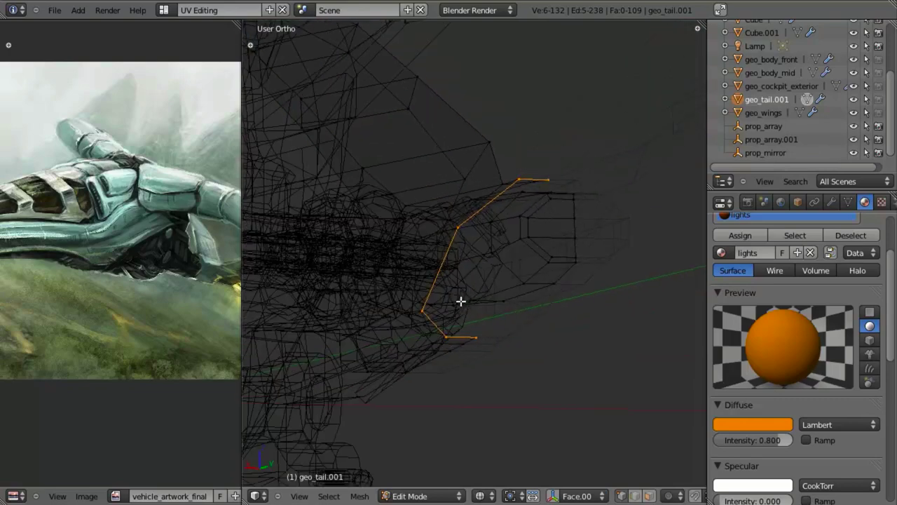
key(g)
key(x)
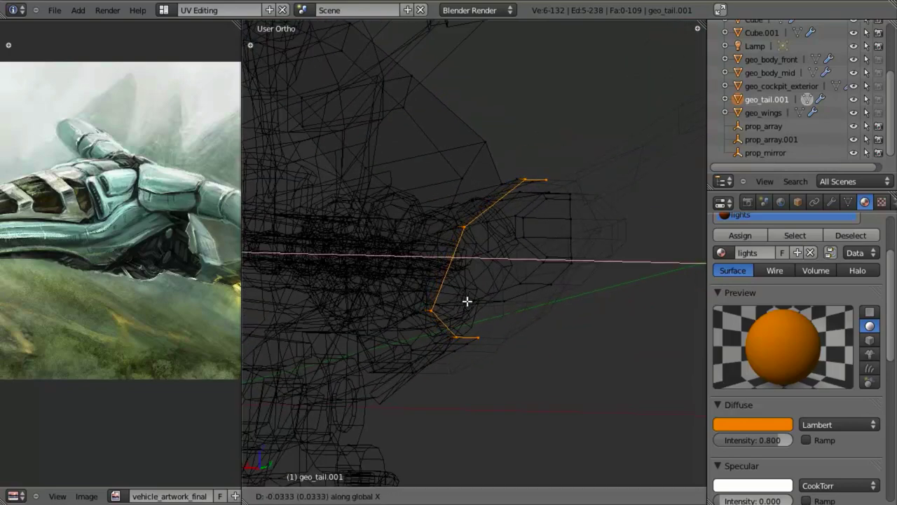
click(468, 302)
key(b)
key(Escape)
key(z)
middle_drag(487, 262, 480, 249)
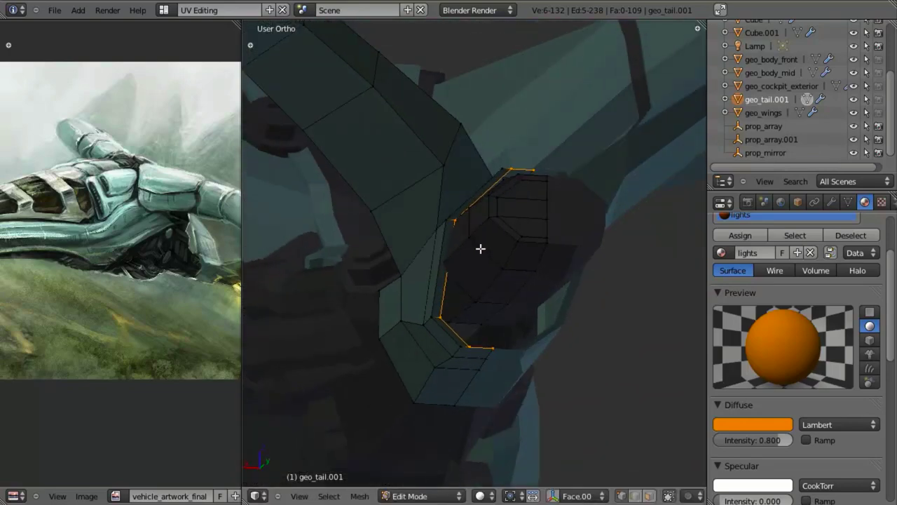
Step: Scale the four exhaust rim vertices nearest the centreline to about 0.79 along Z
key(b)
middle_drag(419, 199, 479, 320)
key(s)
key(z)
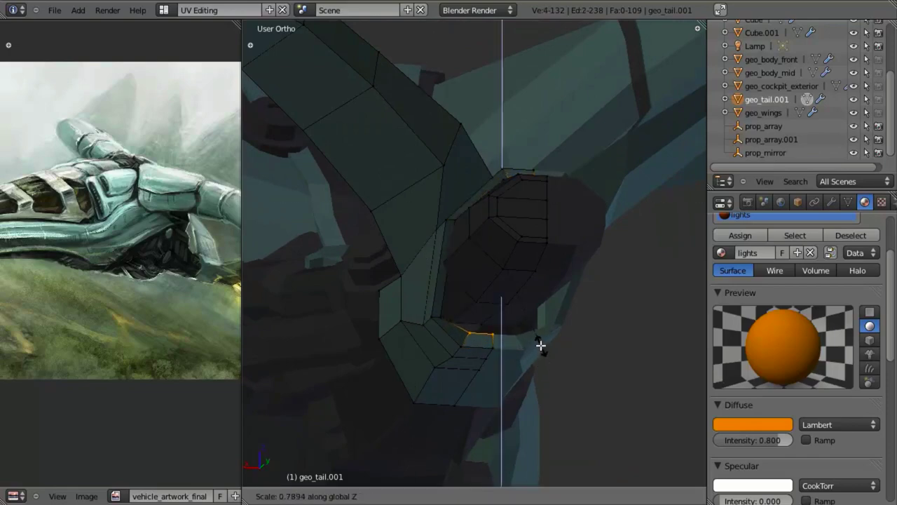
click(540, 345)
Step: Rescale those four rim vertices along Z against the side artwork and shrink them to about 0.67 along Y
key(KP_3)
key(z)
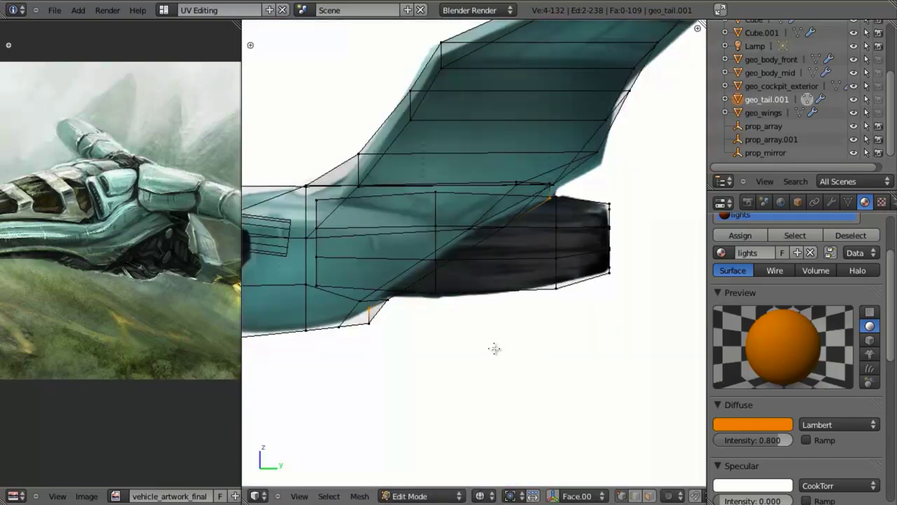
key(s)
key(z)
click(482, 341)
key(s)
key(y)
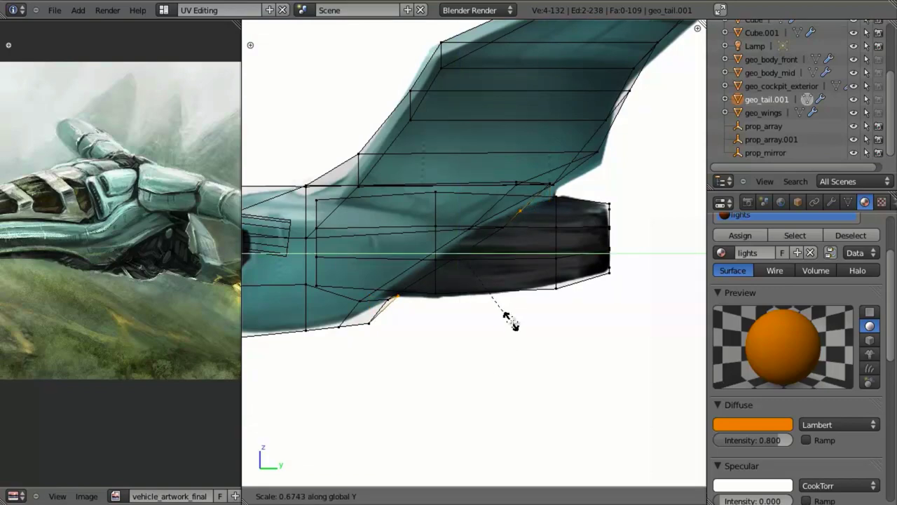
click(519, 325)
key(z)
Step: Move the rim's lower side vertex along Y and adjust its position against the side artwork
mouse_move(523, 326)
middle_down()
mouse_move(469, 290)
mouse_move(476, 286)
mouse_move(439, 226)
mouse_move(415, 263)
middle_up()
key(z)
right_click(381, 290)
key(z)
key(g)
key(y)
click(427, 307)
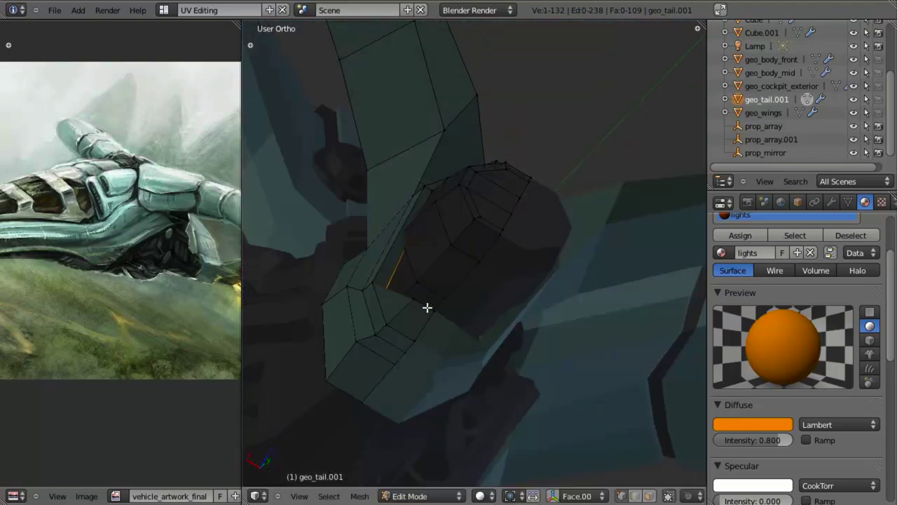
key(KP_3)
key(g)
click(442, 335)
Step: Reposition the rim's lower vertices beneath the exhaust, shifting the last one along Z
key(z)
mouse_move(442, 335)
middle_down()
mouse_move(502, 268)
mouse_move(442, 215)
mouse_move(450, 252)
mouse_move(429, 264)
mouse_move(452, 353)
middle_up()
key(g)
click(432, 262)
key(a)
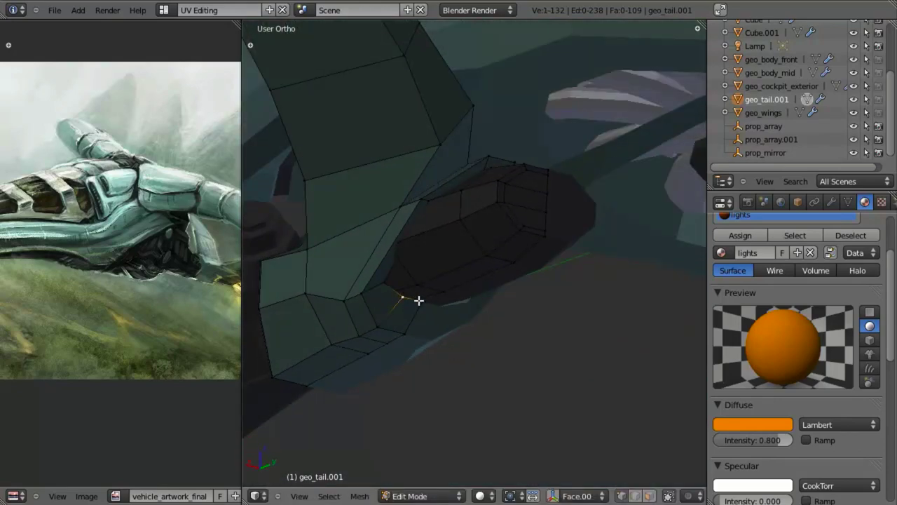
key(e)
key(z)
click(426, 299)
middle_drag(426, 299, 468, 271)
key(a)
Step: Add a lengthwise edge loop along the shell's lower side and move it outward
key(ctrl+r)
click(382, 253)
key(g)
click(410, 248)
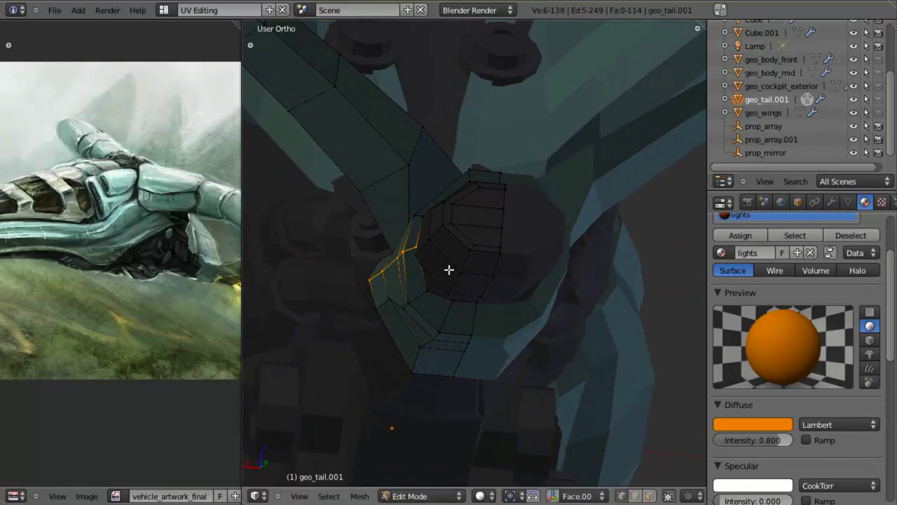
Step: Select the front part of the new lengthwise loop and slide it along its neighbouring edges
middle_drag(451, 269, 462, 291)
key(a)
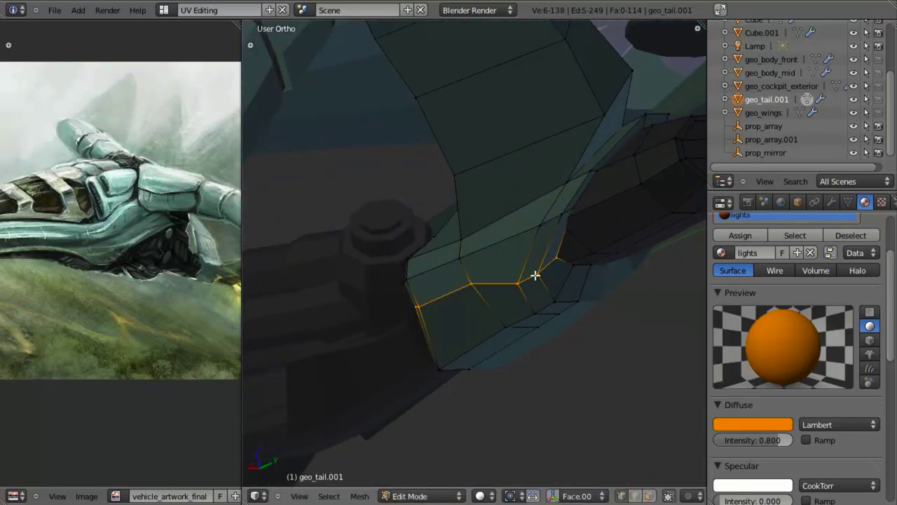
key(z)
key(b)
middle_drag(495, 225, 602, 333)
key(z)
mouse_move(467, 302)
middle_down()
mouse_move(467, 246)
mouse_move(535, 238)
mouse_move(439, 245)
mouse_move(516, 274)
mouse_move(425, 349)
mouse_move(467, 326)
mouse_move(515, 396)
mouse_move(481, 430)
mouse_move(404, 423)
mouse_move(392, 411)
middle_up()
key(ctrl+e)
click(536, 238)
click(540, 244)
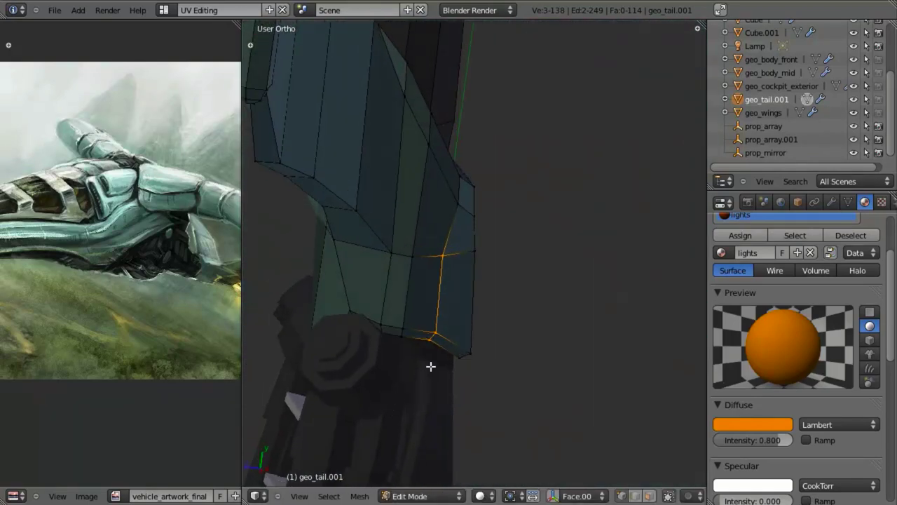
Step: Move the new loop's vertex at the shell's front edge to follow the outline in the side artwork
key(KP_3)
shift+middle_drag(368, 195, 448, 229)
key(z)
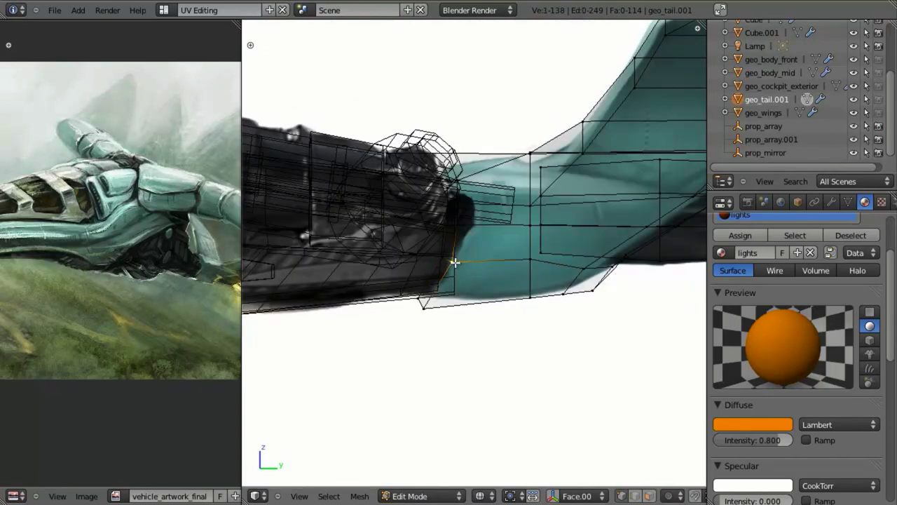
key(z)
key(g)
click(471, 281)
Step: Move the shell's lower front corner vertices forward along the underside in the side view
key(z)
drag(436, 340, 436, 340)
key(z)
key(g)
click(410, 336)
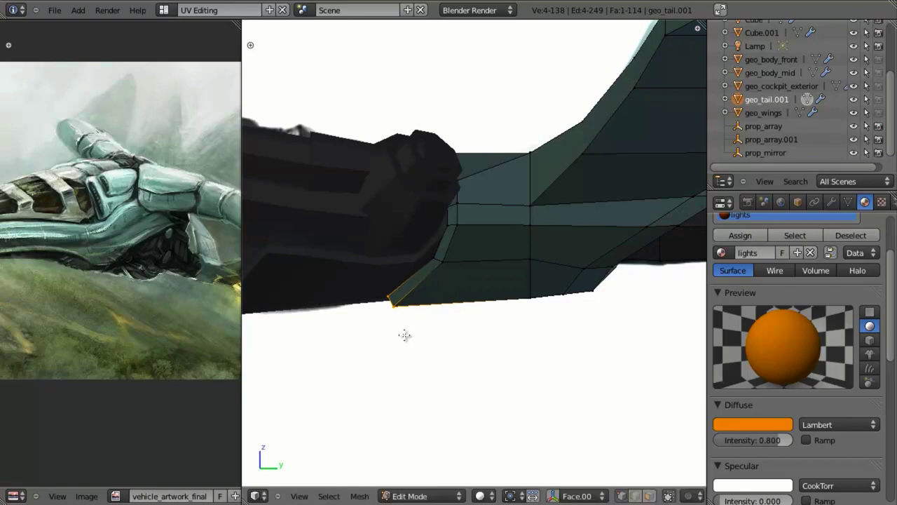
Step: Select the six mid-height vertices on the shell's front edge and move them about 0.019 along Y
middle_drag(404, 334, 459, 257)
key(a)
key(z)
key(b)
drag(478, 217, 478, 218)
middle_drag(478, 220, 461, 248)
key(z)
key(g)
key(y)
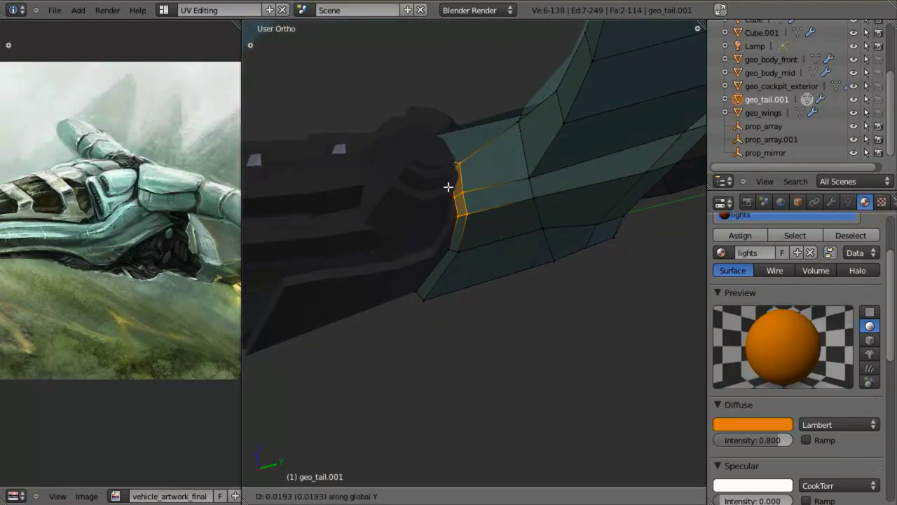
click(448, 187)
Step: Reposition the four upper vertices of the shell's front edge beside the round joint
mouse_move(444, 168)
middle_down()
mouse_move(445, 276)
mouse_move(456, 248)
mouse_move(490, 239)
middle_up()
key(z)
key(z)
key(g)
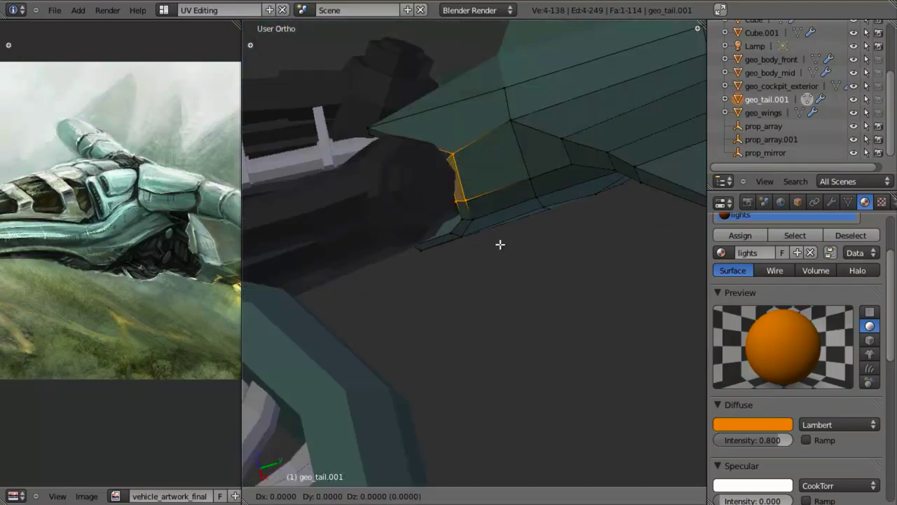
click(507, 243)
Step: Move the vertices at the shell's upper front tip about 0.05 along Y
mouse_move(388, 56)
middle_down()
mouse_move(406, 171)
mouse_move(453, 164)
middle_up()
key(z)
key(a)
right_click(360, 160)
key(z)
key(g)
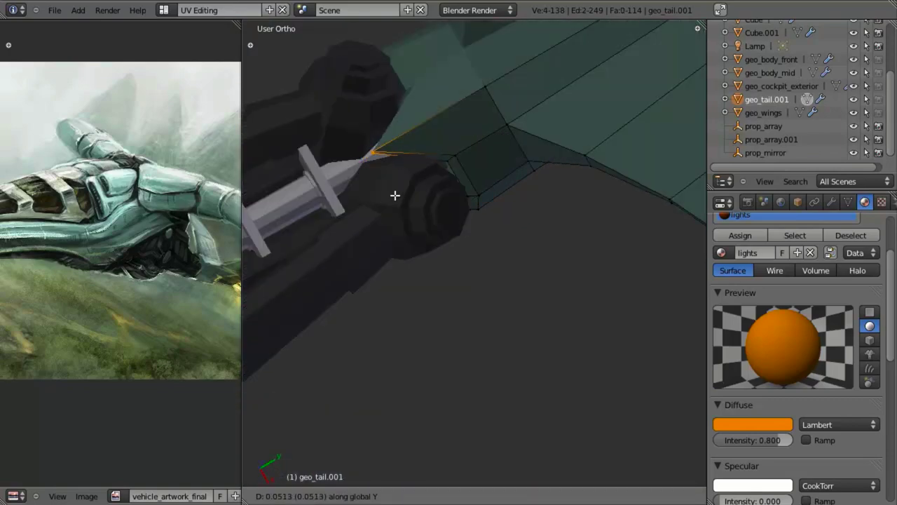
click(403, 194)
Step: Select the edge loop along the shell's front opening and scale it
mouse_move(406, 194)
middle_down()
mouse_move(395, 154)
mouse_move(439, 157)
mouse_move(438, 237)
mouse_move(467, 142)
mouse_move(486, 164)
mouse_move(402, 213)
middle_up()
key(a)
alt+right_click(418, 188)
key(z)
key(s)
click(459, 253)
Step: Move the underside front vertices forward along Y and fit them to the lower outline in the side artwork
key(z)
key(z)
right_click(356, 215)
key(z)
key(g)
key(y)
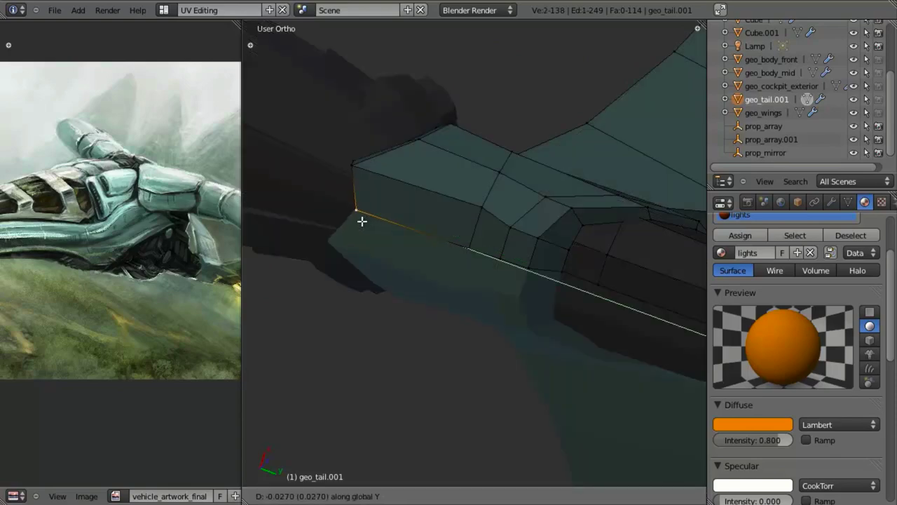
click(331, 202)
key(KP_3)
key(z)
shift+middle_drag(363, 274, 391, 275)
key(g)
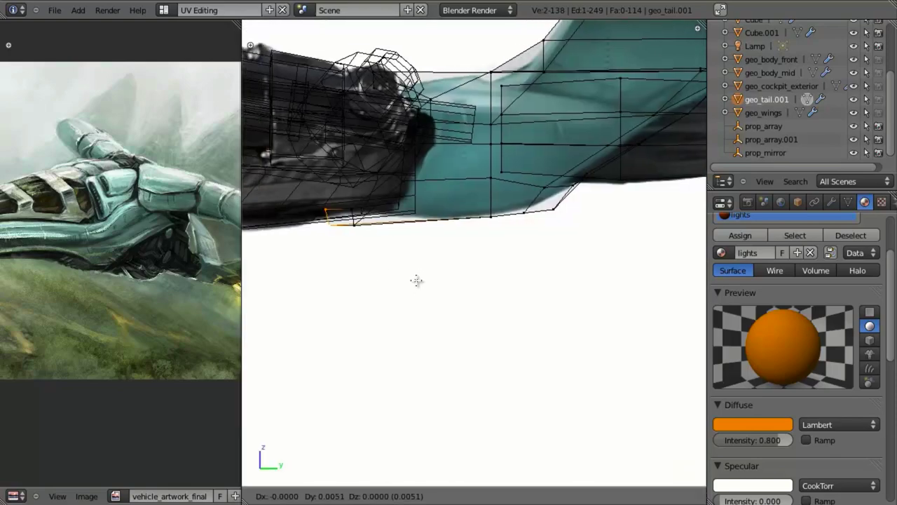
click(420, 282)
key(z)
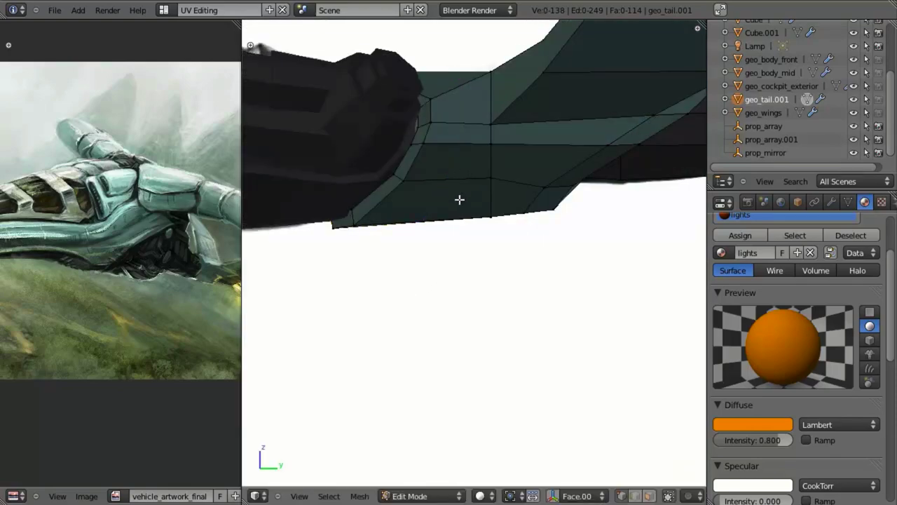
Step: Add a vertical edge loop between the shell's front edge and the fin base and scale it up slightly
key(ctrl+r)
right_click(449, 153)
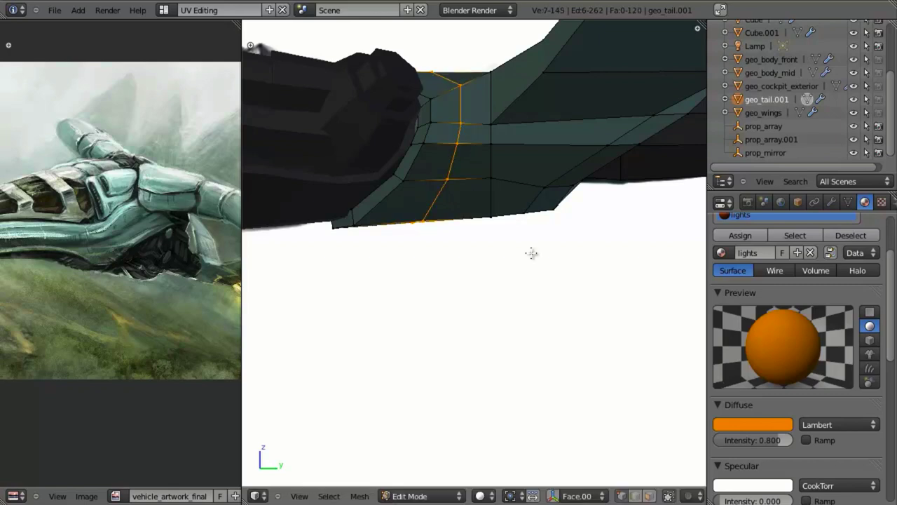
key(s)
click(535, 264)
Step: Smooth the new vertical loop twice and rescale it, first to about 1.03, to fit the shell outline
key(w)
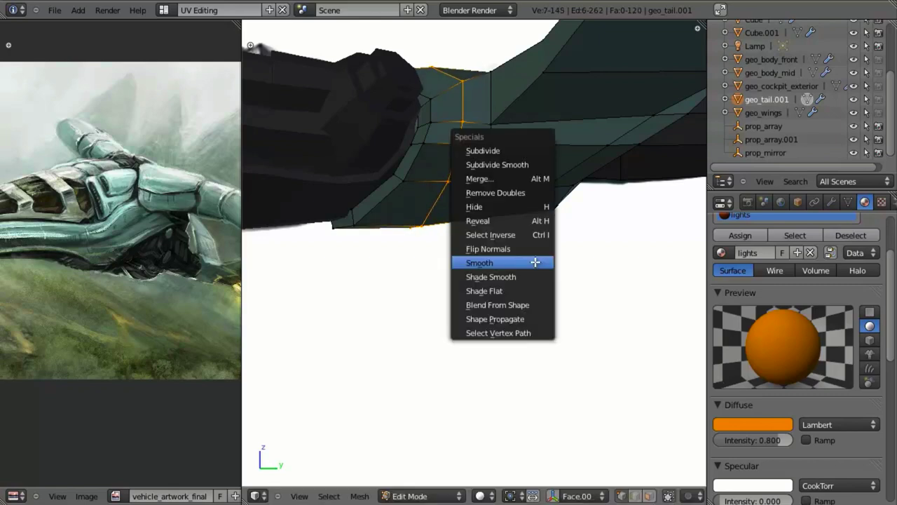
click(536, 263)
key(w)
click(536, 262)
key(s)
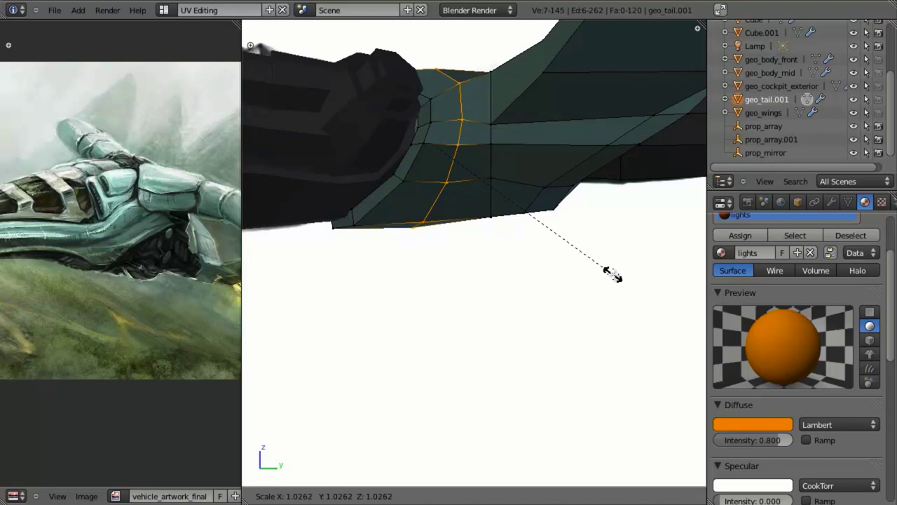
click(611, 270)
key(z)
key(s)
click(589, 269)
key(z)
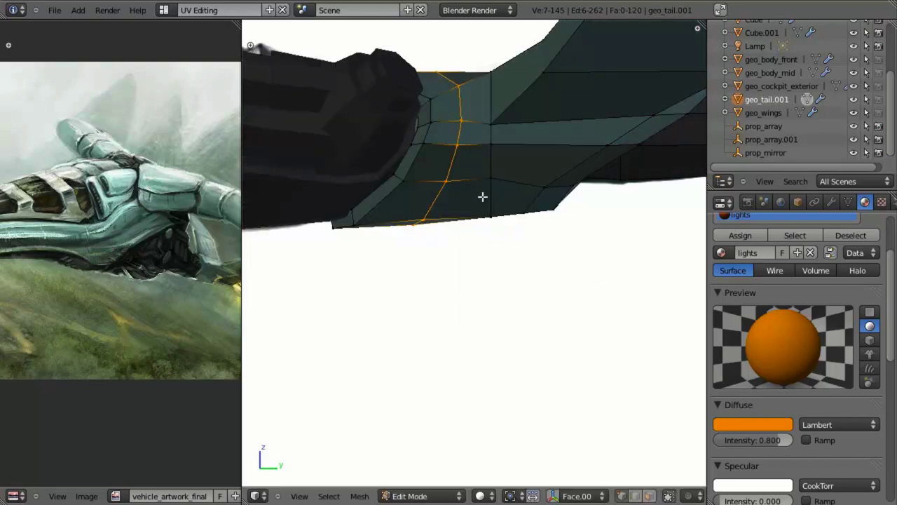
Step: Nudge two neighbouring vertices on the vertical loop below the fin base to even out the shell's side
right_click(484, 194)
middle_drag(465, 317, 505, 183)
key(g)
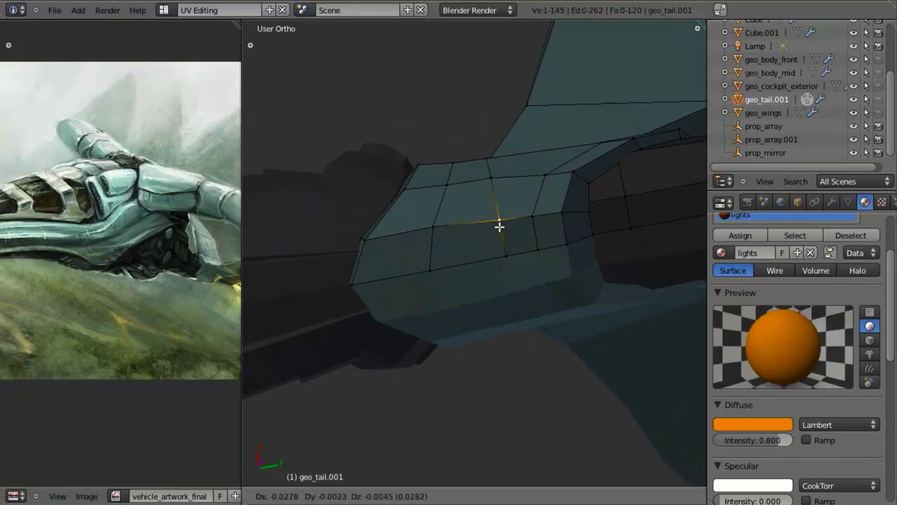
click(499, 226)
key(a)
key(g)
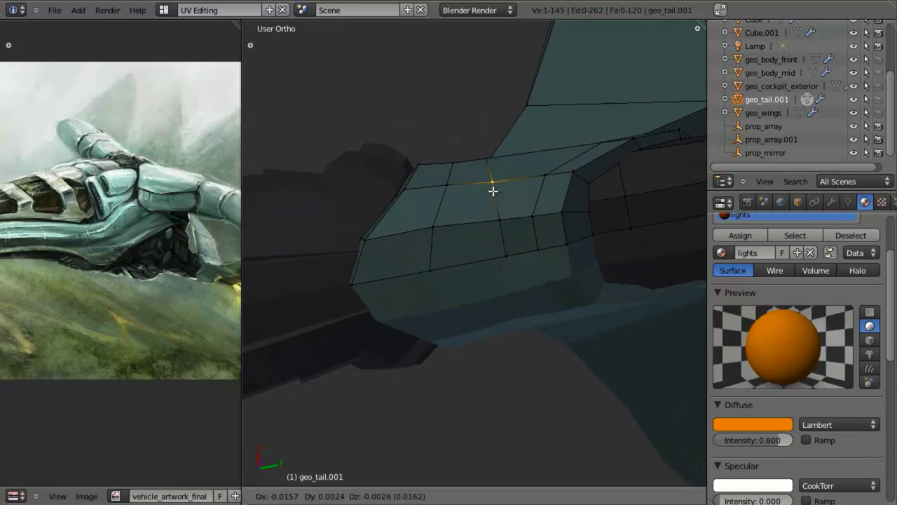
click(488, 179)
Step: Raise the three vertices at the shell's upper front edge about 0.02 along Z and fine-tune their position
middle_drag(486, 176, 428, 265)
key(Tab)
key(Tab)
key(g)
key(z)
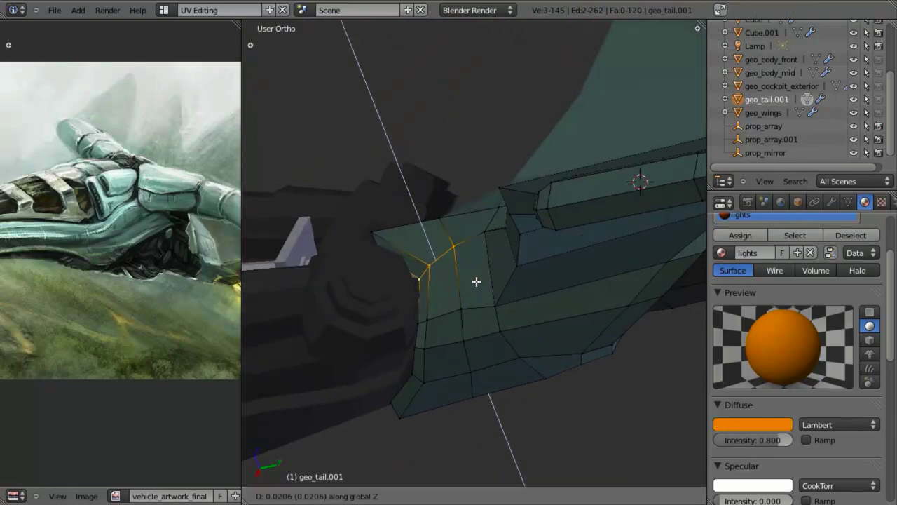
click(478, 278)
middle_drag(448, 242, 429, 277)
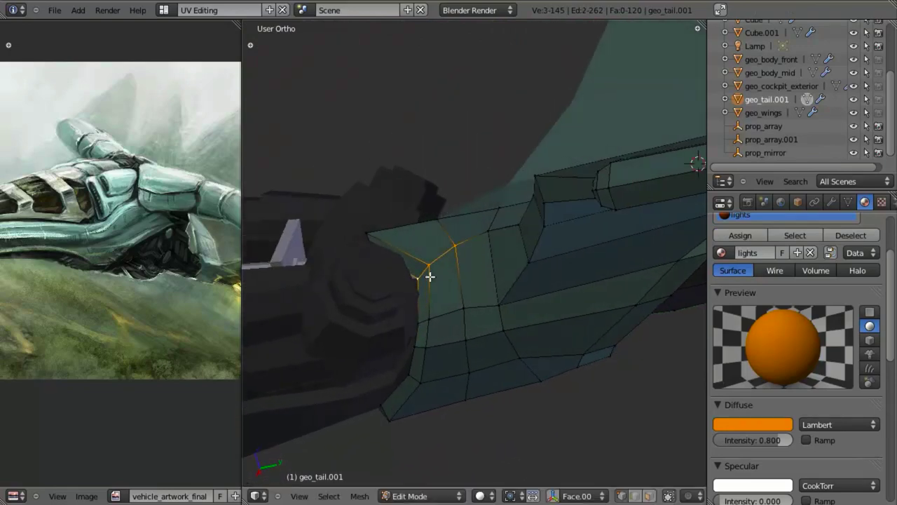
key(g)
click(425, 286)
key(a)
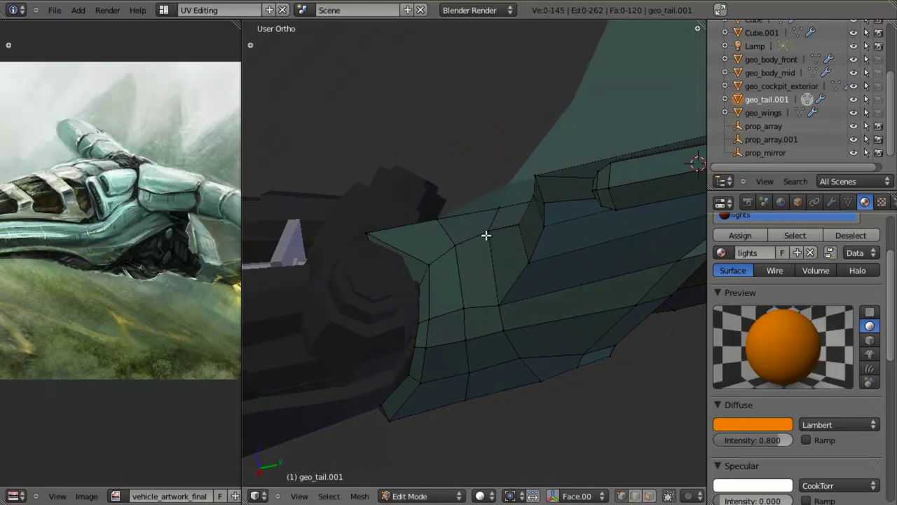
Step: Nudge the individual vertices at the fin's base and the shell's upper front edge
key(g)
key(Escape)
middle_drag(497, 240, 434, 295)
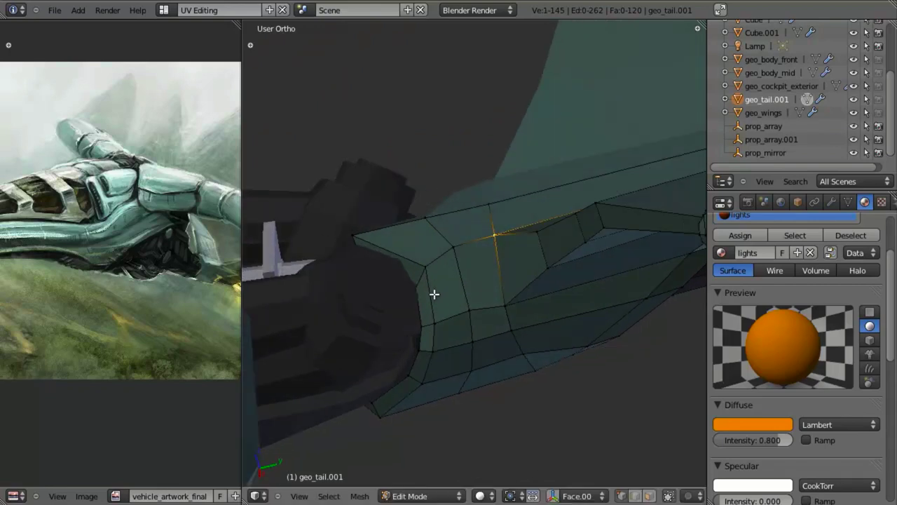
key(g)
key(Escape)
middle_drag(422, 254, 472, 286)
key(g)
key(Escape)
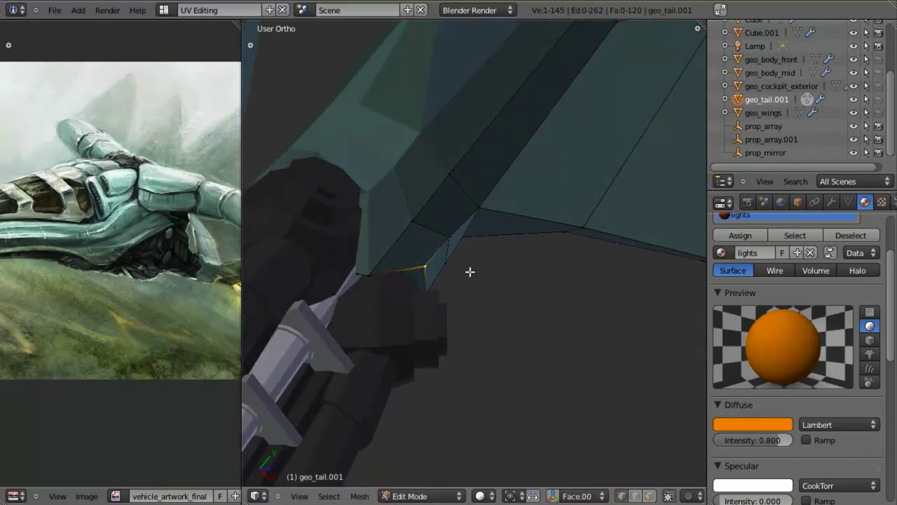
Step: Fine-tune the upper front corner vertex and the vertex where the fin meets the shell's side
middle_drag(452, 243, 409, 217)
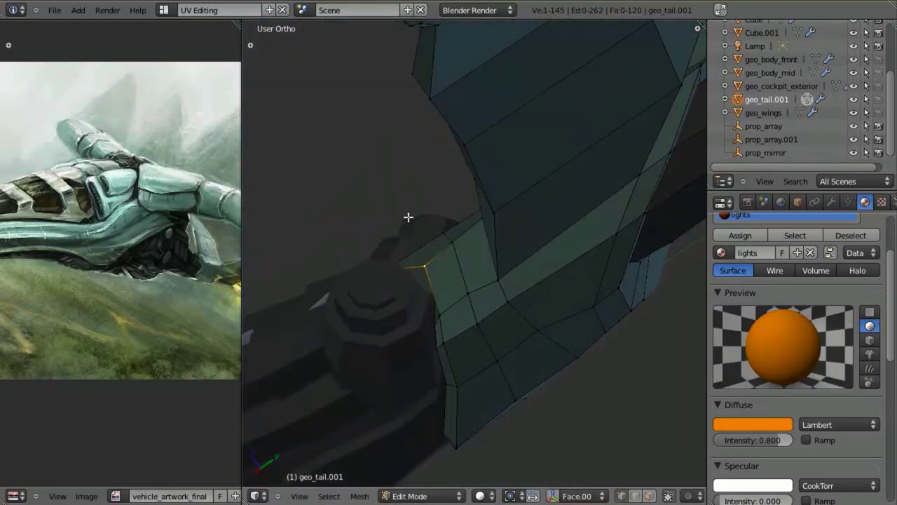
key(g)
key(Escape)
middle_drag(460, 341, 484, 275)
right_click(507, 246)
key(g)
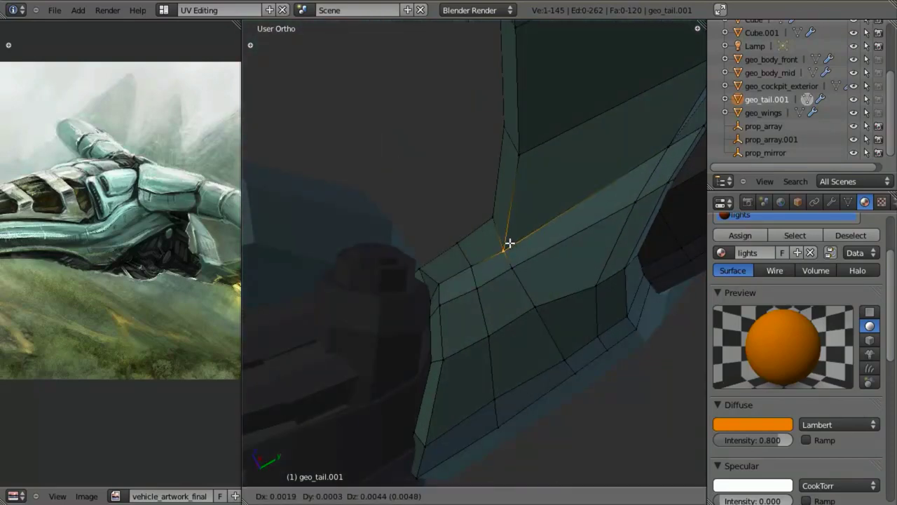
key(Escape)
middle_drag(508, 241, 506, 386)
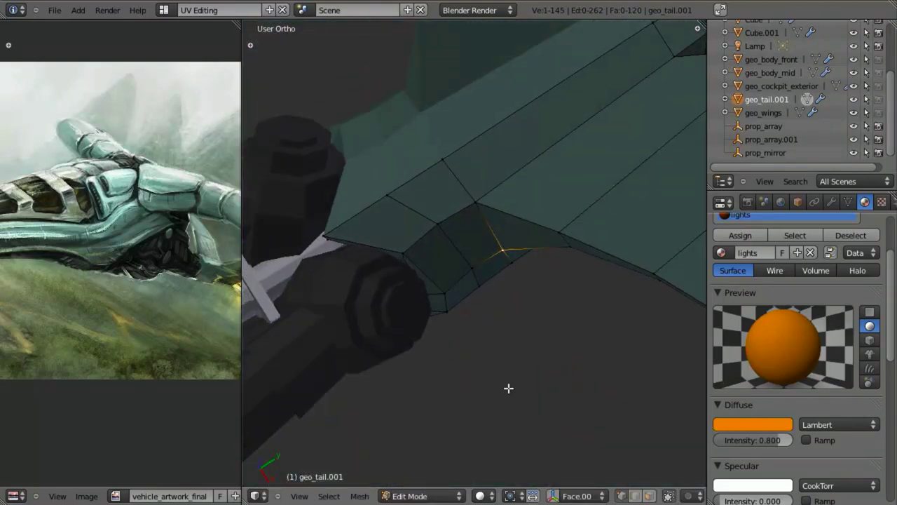
Step: Leave mesh editing, review the whole vehicle ending in the side view, and save the file over the existing one
key(Tab)
scroll(448, 347, down, 6)
key(a)
middle_drag(430, 328, 500, 268)
scroll(428, 270, down, 6)
scroll(500, 269, up, 4)
middle_drag(513, 371, 509, 287)
scroll(475, 233, up, 3)
key(KP_3)
scroll(489, 285, down, 3)
key(ctrl+s)
click(510, 286)
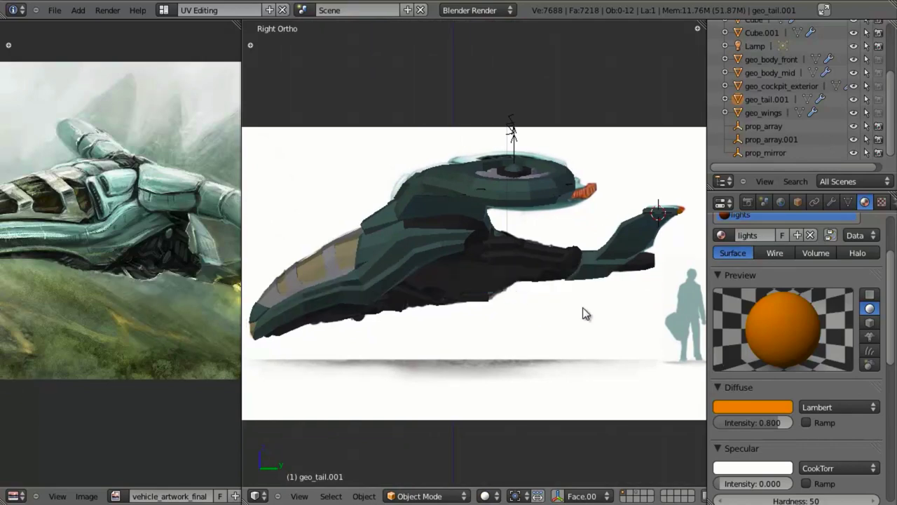
Step: Compare the middle body's mechanical underside with the side reference in wireframe, and examine the shaded vehicle from several angles
scroll(526, 286, down, 2)
scroll(526, 286, up, 1)
scroll(524, 279, up, 5)
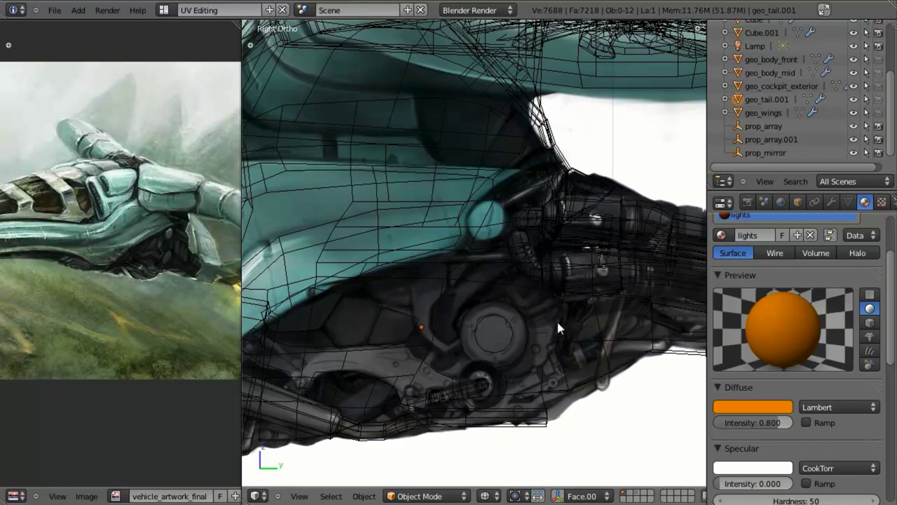
scroll(547, 335, down, 3)
scroll(420, 361, up, 3)
key(z)
mouse_move(403, 387)
middle_down()
mouse_move(538, 265)
mouse_move(493, 183)
middle_up()
scroll(450, 222, down, 5)
middle_drag(450, 223, 501, 411)
scroll(439, 343, down, 4)
scroll(444, 168, up, 4)
key(KP_3)
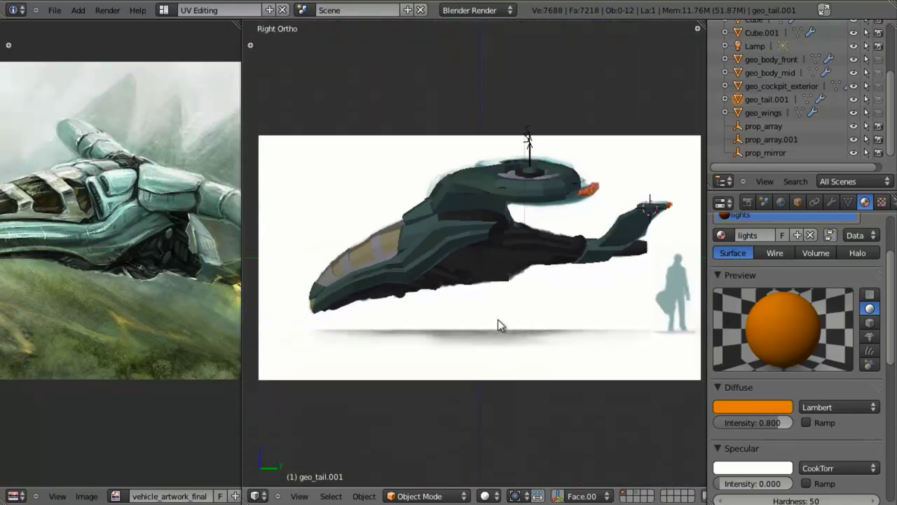
Step: Recentre the vehicle in the side view and save the file over the existing tail-blocking blend file
shift+middle_drag(500, 284, 498, 302)
key(ctrl+s)
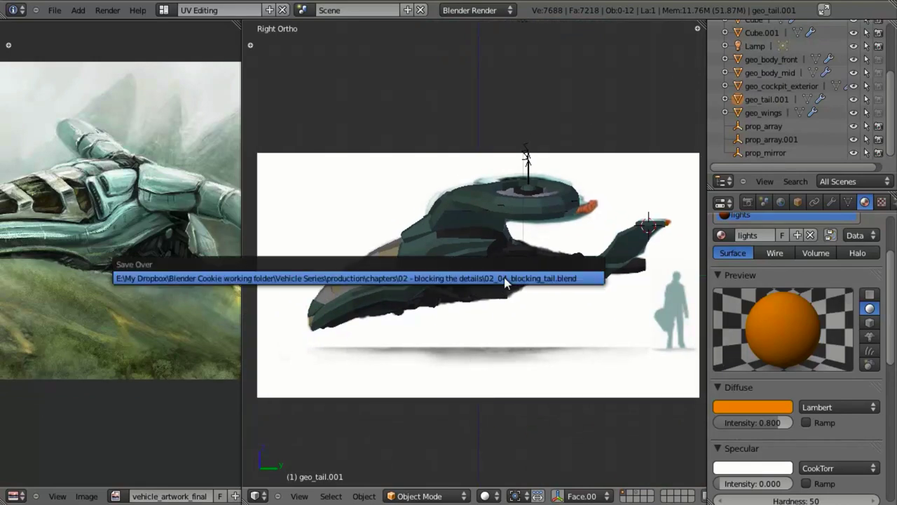
click(504, 277)
Step: Review the complete vehicle once more, checking its overall silhouette against the side reference in shaded and wireframe display
scroll(512, 336, up, 3)
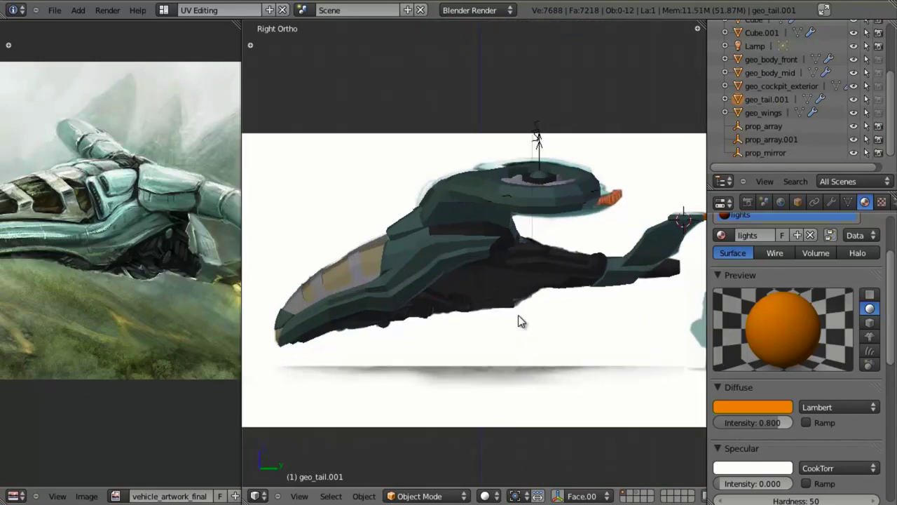
scroll(511, 292, up, 1)
scroll(511, 292, down, 3)
middle_drag(511, 292, 486, 254)
scroll(543, 293, down, 2)
key(KP_3)
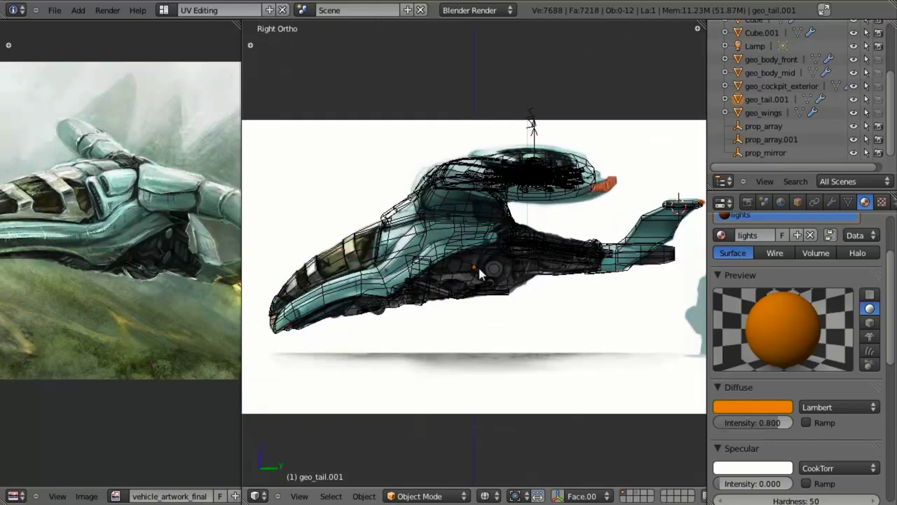
scroll(475, 270, up, 1)
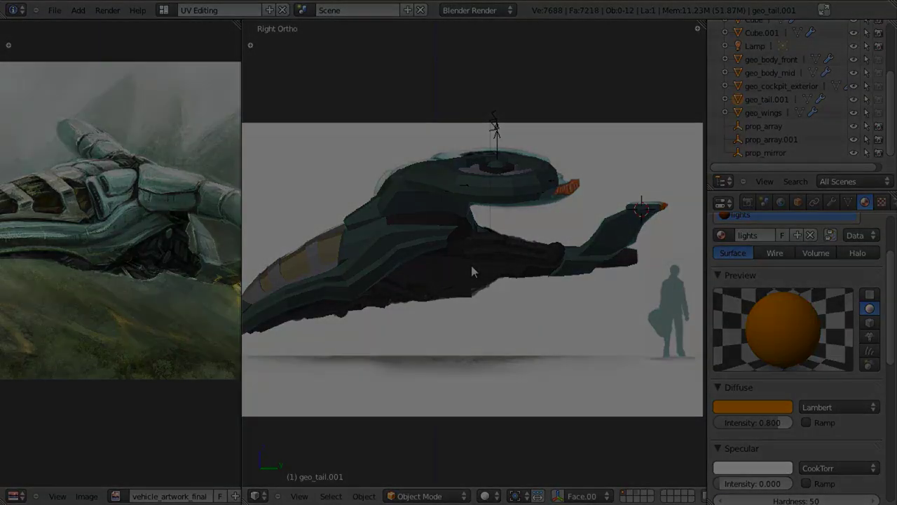